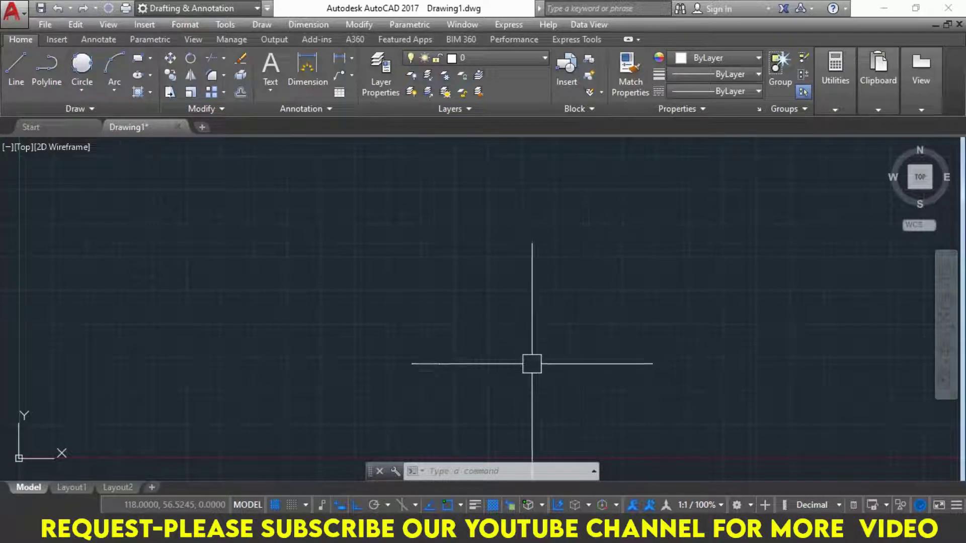
# Switch from AutoCAD to the syllabus PDF open at the Day-12 Table and Block topics
pyautogui.hotkey('alt', 'Tab')
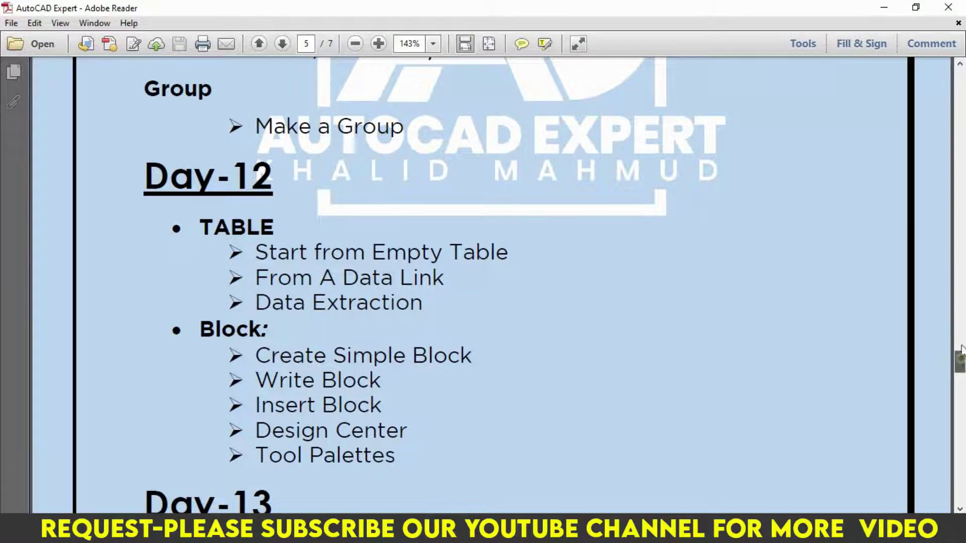
# Scroll the syllabus back to page 2 showing the course outline and Day-1 topics
pyautogui.moveTo(959, 362)
pyautogui.mouseDown()
pyautogui.moveTo(959, 84)
pyautogui.moveTo(961, 145)
pyautogui.mouseUp()
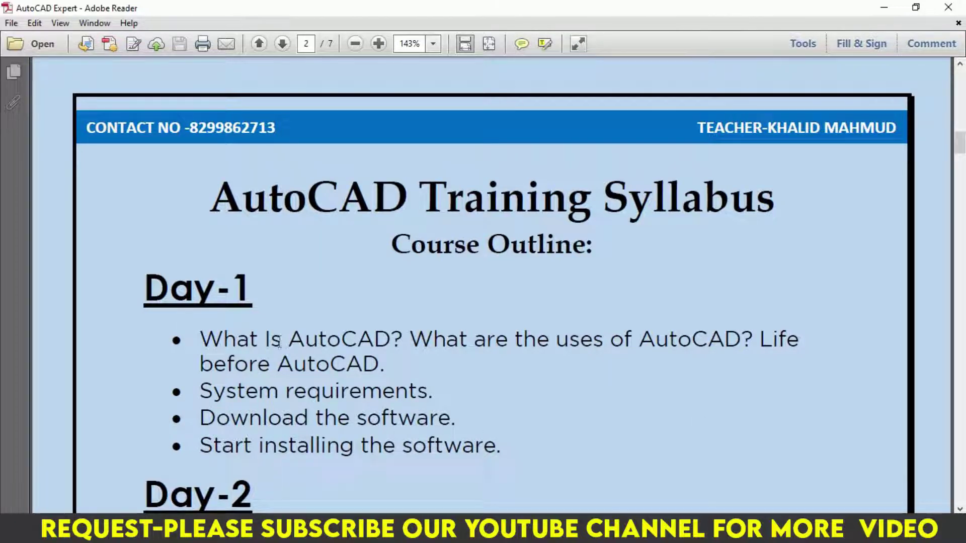
# Highlight the Day-1 topic lines, then scroll down through the syllabus to Day-12
pyautogui.moveTo(189, 315); pyautogui.dragTo(500, 445)
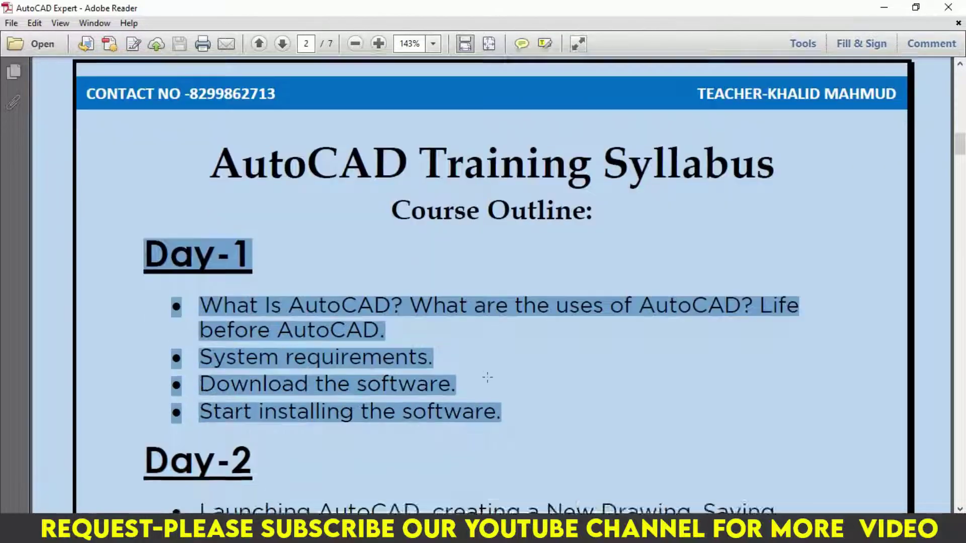
pyautogui.scroll(-4, 487, 376)
pyautogui.scroll(-3, 487, 377)
pyautogui.scroll(-2, 487, 376)
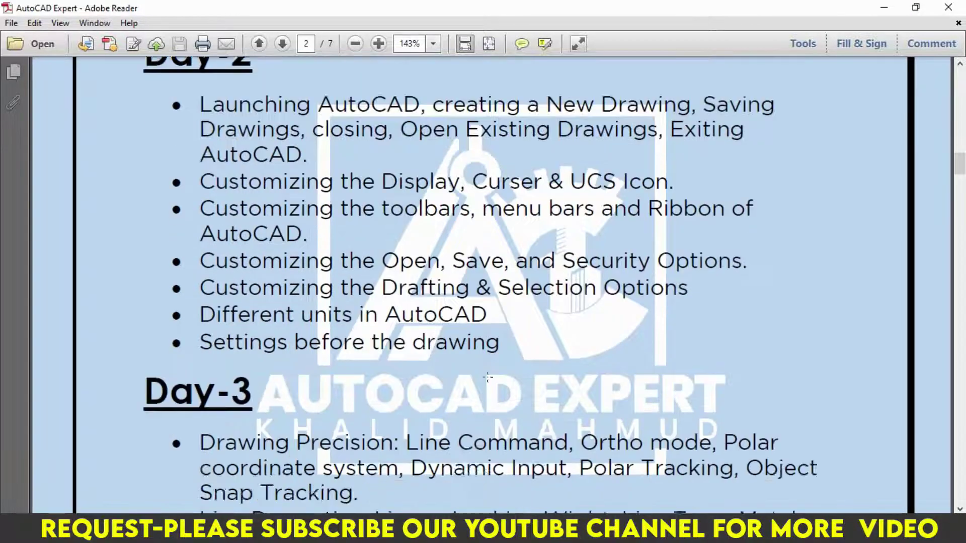
pyautogui.scroll(-3, 487, 376)
pyautogui.scroll(-3, 488, 380)
pyautogui.scroll(-3, 487, 378)
pyautogui.scroll(-4, 488, 377)
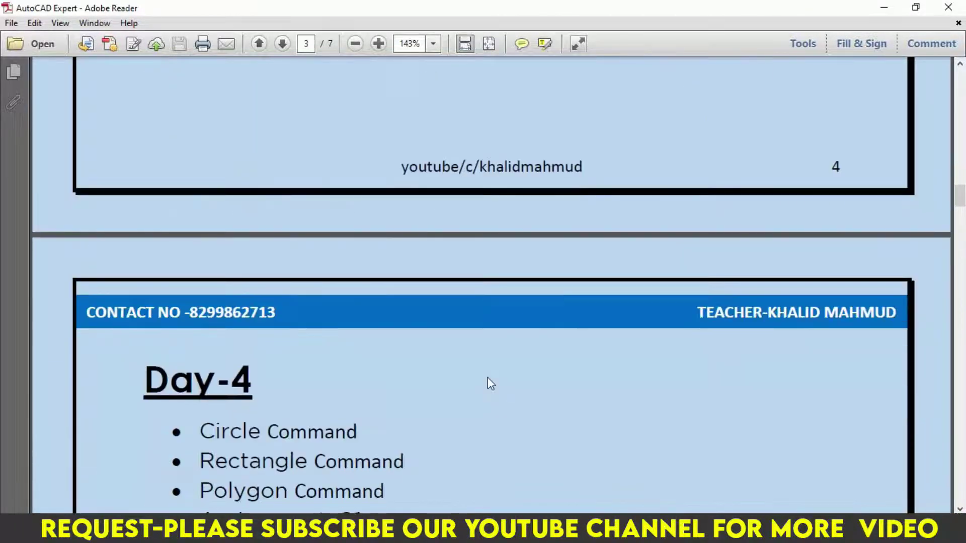
pyautogui.scroll(-3, 487, 377)
pyautogui.scroll(-1, 487, 377)
pyautogui.scroll(-3, 487, 377)
pyautogui.scroll(-3, 487, 377)
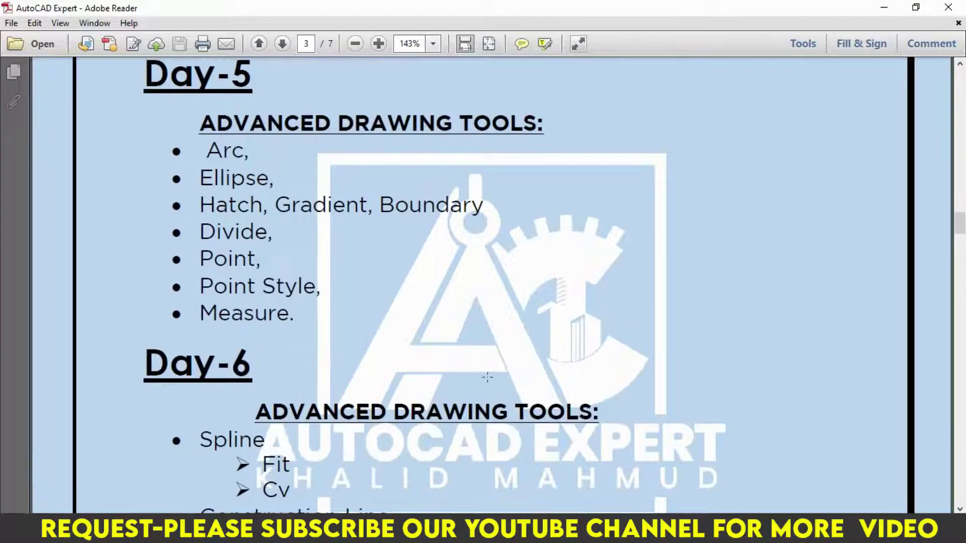
pyautogui.scroll(-3, 488, 377)
pyautogui.scroll(-3, 488, 377)
pyautogui.scroll(-4, 487, 377)
pyautogui.scroll(-1, 487, 377)
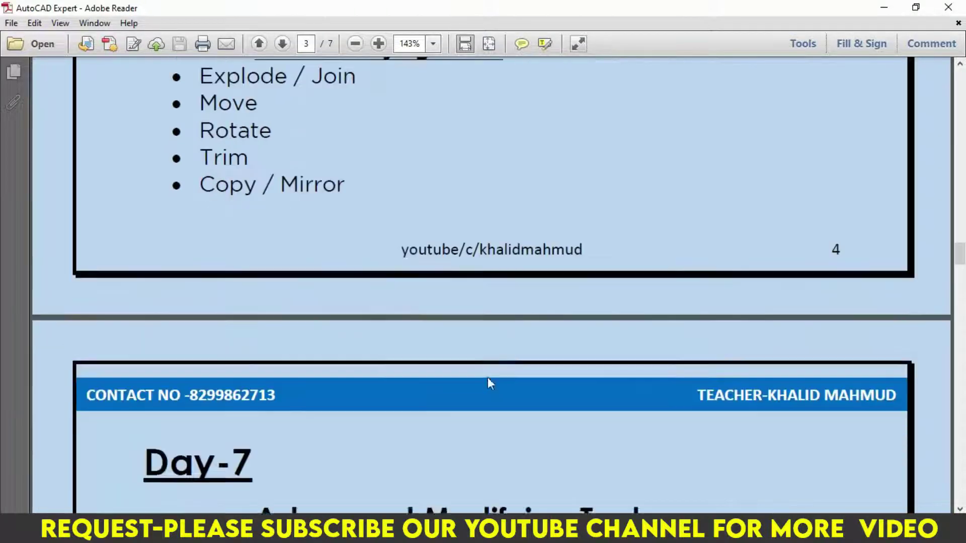
pyautogui.scroll(-3, 487, 377)
pyautogui.scroll(-1, 487, 377)
pyautogui.scroll(-3, 487, 377)
pyautogui.scroll(-3, 488, 377)
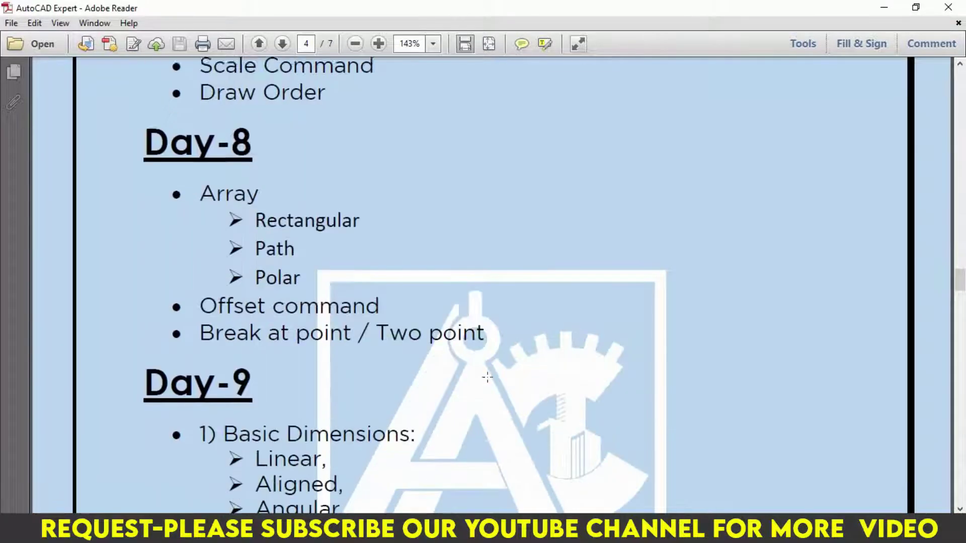
pyautogui.scroll(-3, 488, 377)
pyautogui.scroll(-3, 487, 377)
pyautogui.scroll(-3, 487, 376)
pyautogui.scroll(-1, 487, 376)
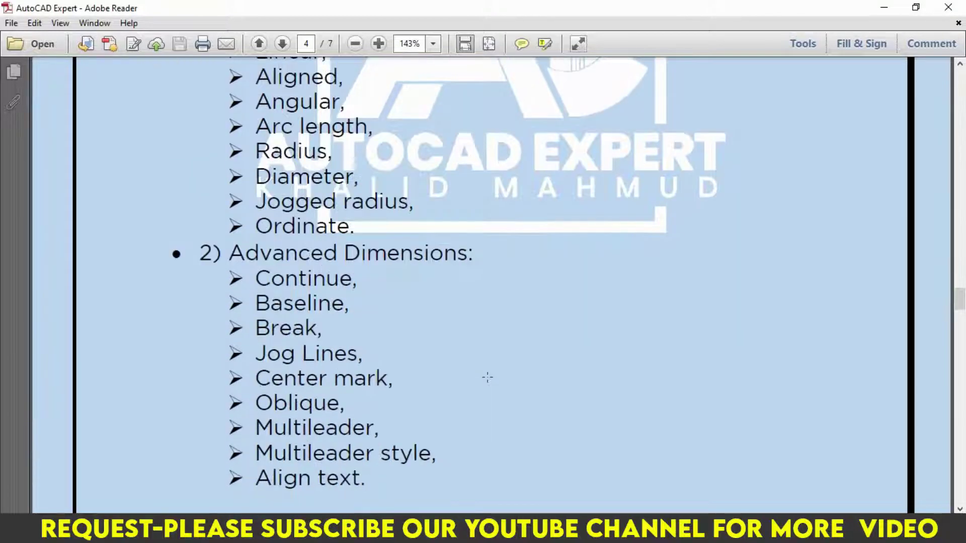
pyautogui.scroll(-3, 488, 377)
pyautogui.scroll(-3, 488, 378)
pyautogui.scroll(-3, 487, 377)
pyautogui.scroll(-3, 487, 377)
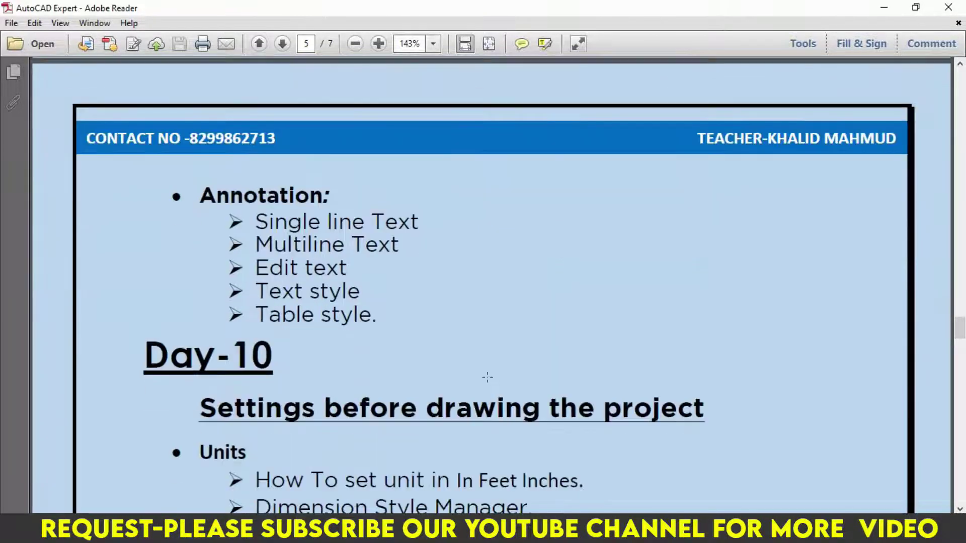
pyautogui.scroll(-1, 487, 377)
pyautogui.scroll(-3, 488, 376)
pyautogui.scroll(-3, 487, 377)
pyautogui.scroll(-3, 487, 376)
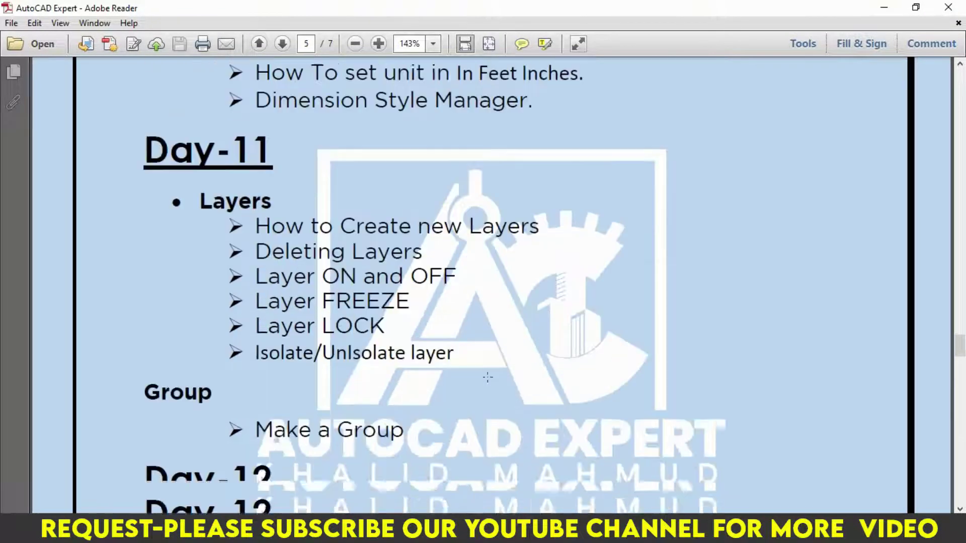
pyautogui.scroll(-2, 487, 376)
pyautogui.scroll(-3, 488, 376)
pyautogui.scroll(-3, 487, 376)
pyautogui.scroll(-1, 487, 378)
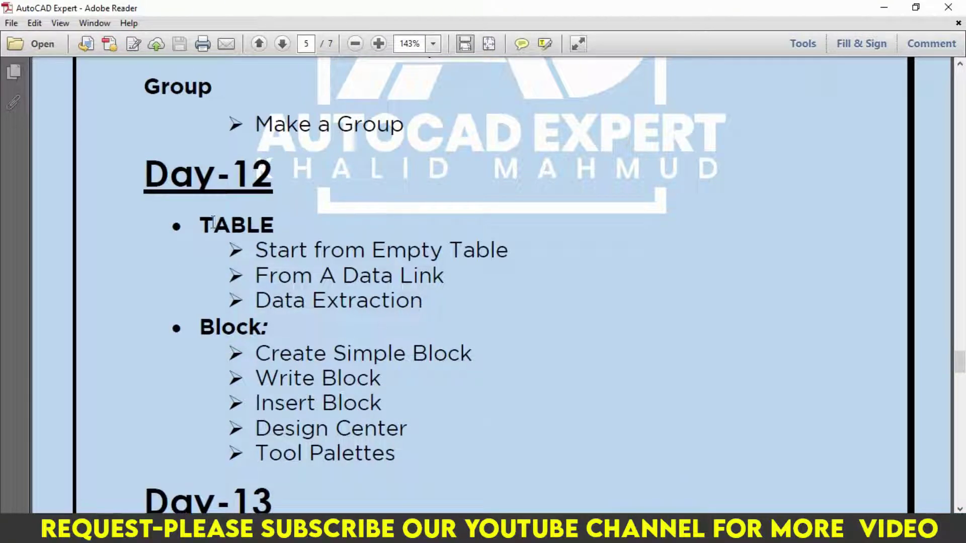
# Highlight TABLE and the Block: heading in the Day-12 list, then clear the selection
pyautogui.moveTo(209, 224); pyautogui.dragTo(284, 224)
pyautogui.moveTo(199, 327); pyautogui.dragTo(297, 330)
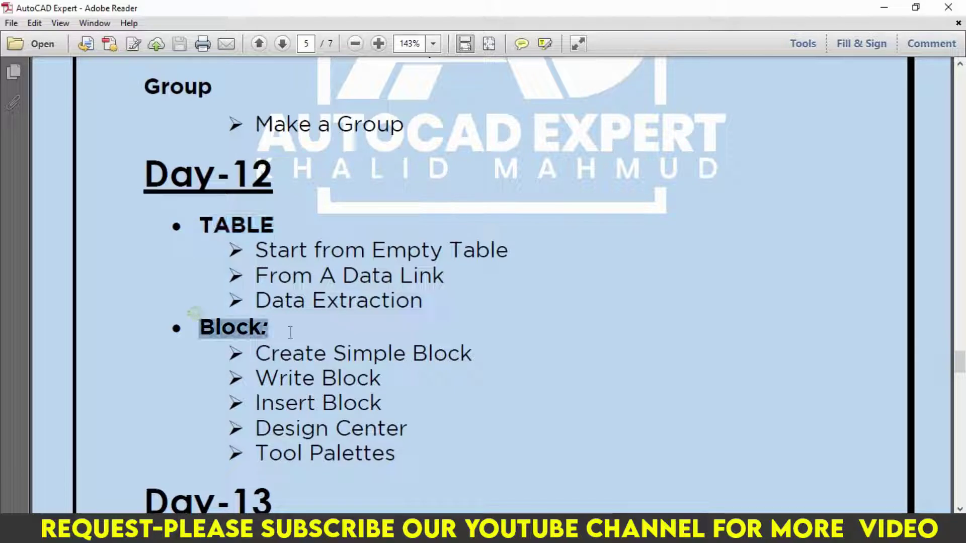
pyautogui.click(297, 330)
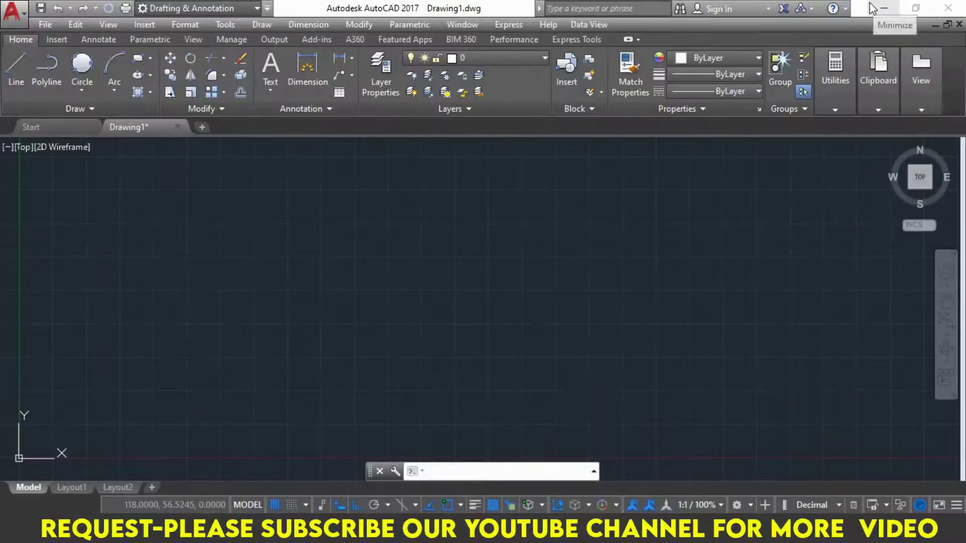
# Minimize the open windows and open the help 1 reference sketch from the desktop
pyautogui.click(869, 2)
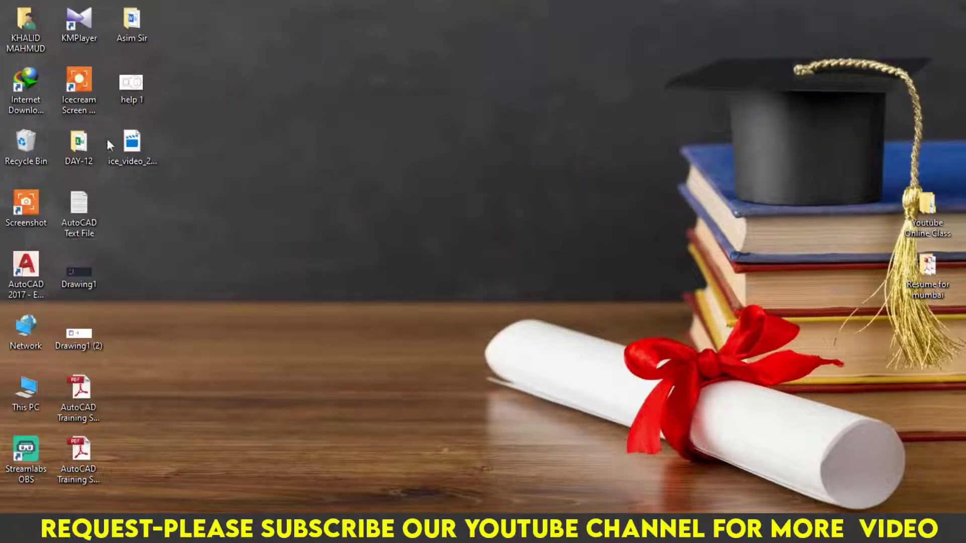
pyautogui.doubleClick(123, 89)
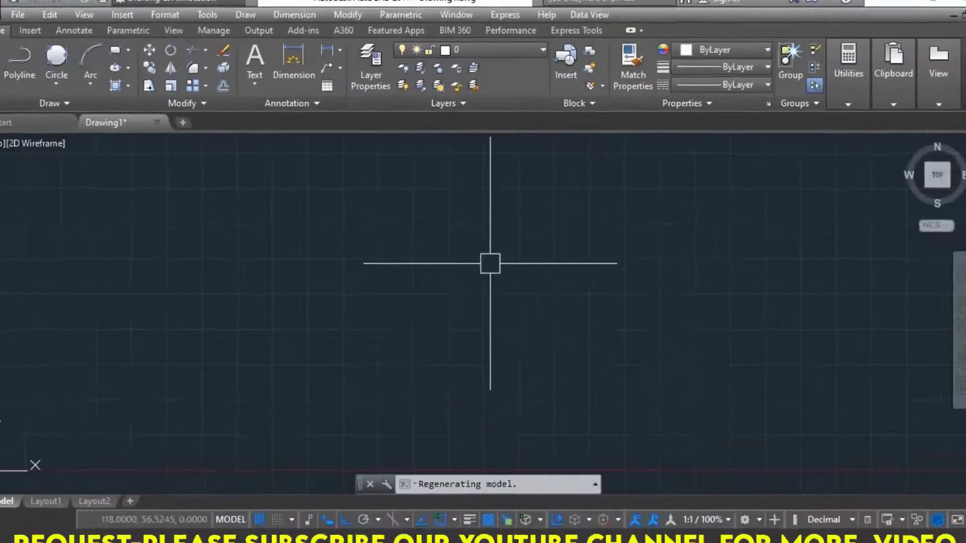
# Start LINE at a picked corner and draw the 50-unit left side and 100-unit top side
pyautogui.moveTo(551, 224); pyautogui.dragTo(205, 371, button='middle')
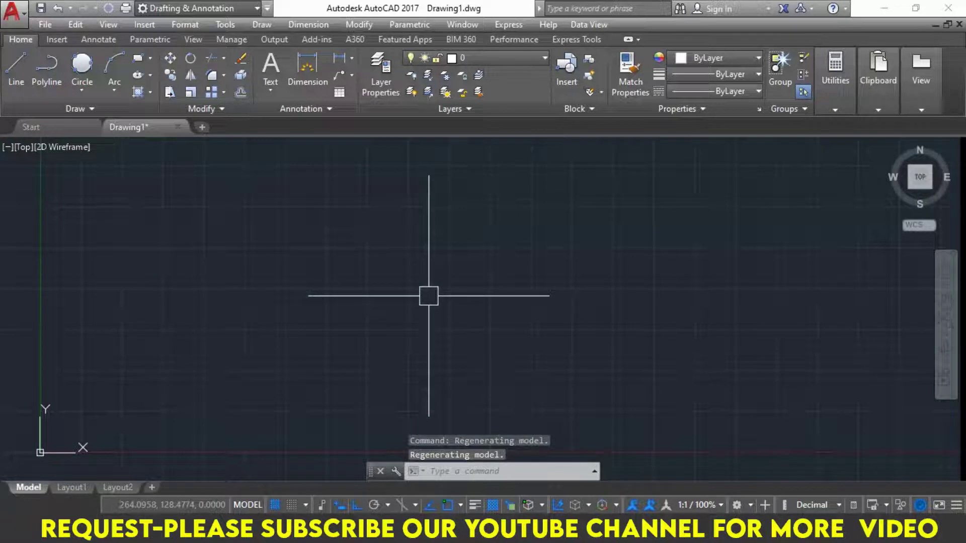
pyautogui.write('L')
pyautogui.press('Return')
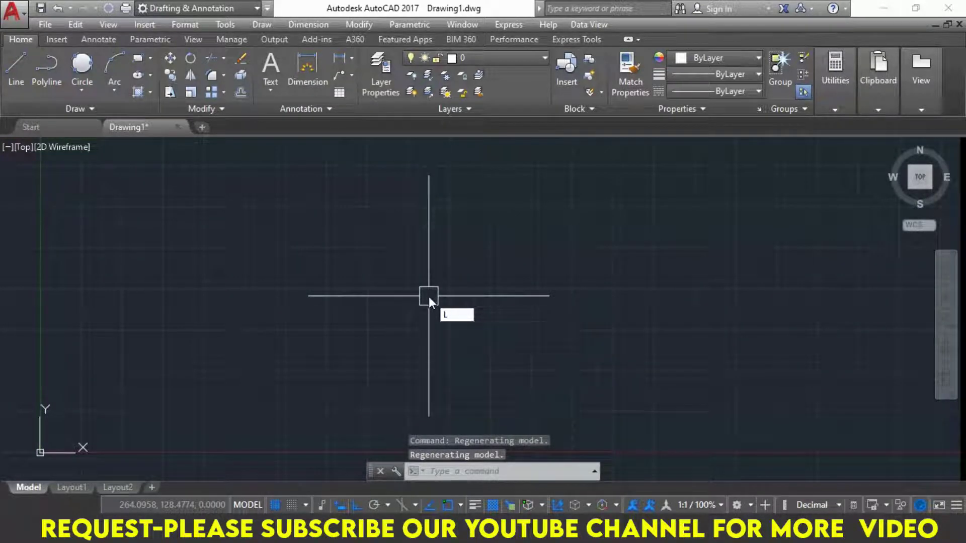
pyautogui.click(364, 342)
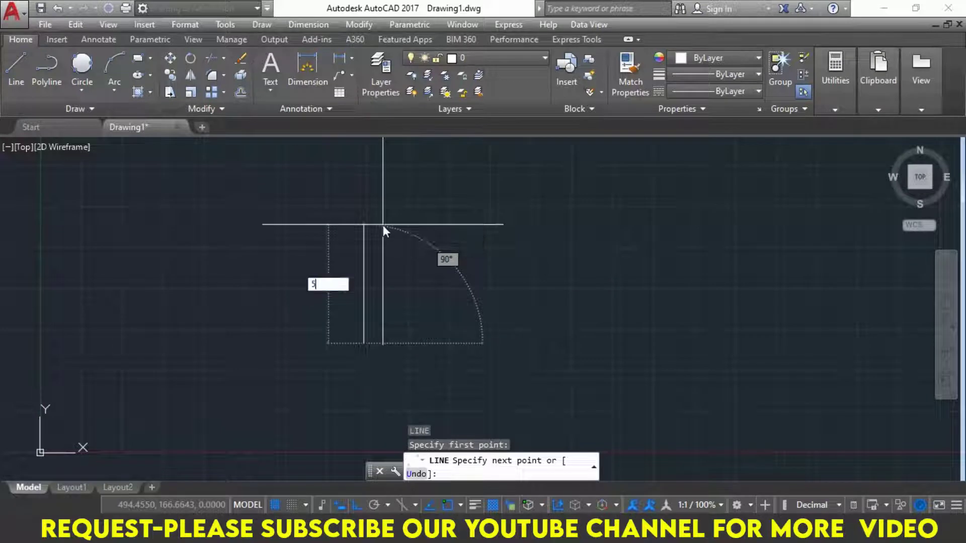
pyautogui.write('50')
pyautogui.press('Return')
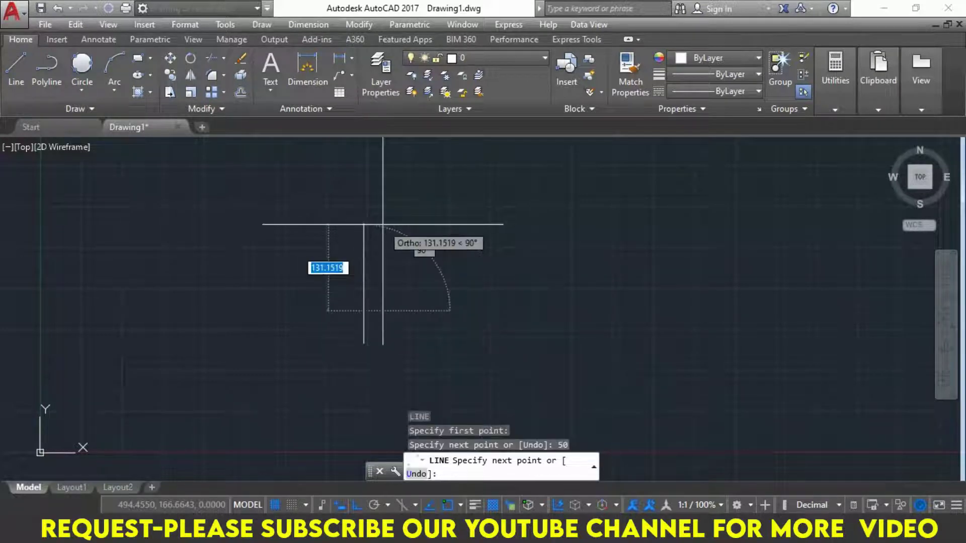
pyautogui.write('100')
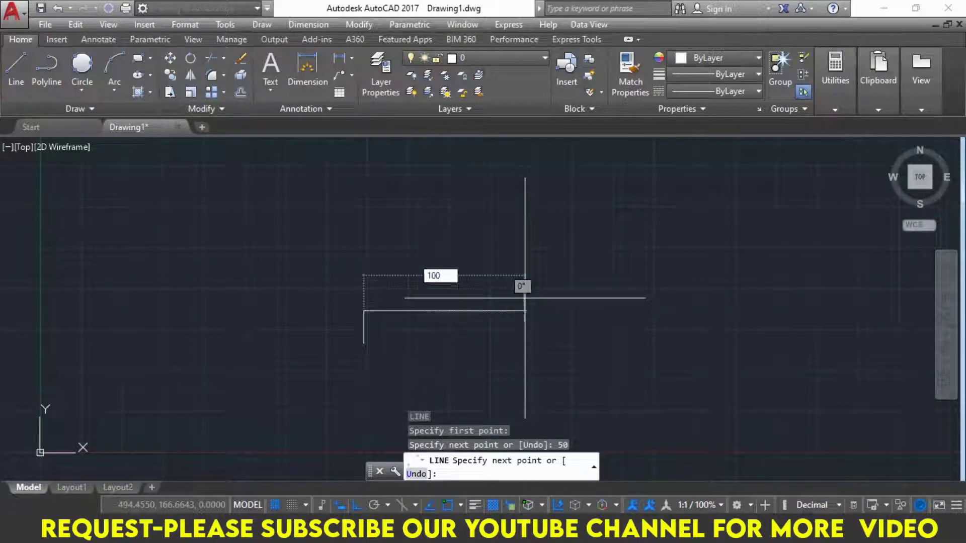
pyautogui.press('Return')
# Draw the 50-unit right side and 100-unit bottom side to close the rectangle, then recentre
pyautogui.moveTo(713, 277); pyautogui.dragTo(462, 293, button='middle')
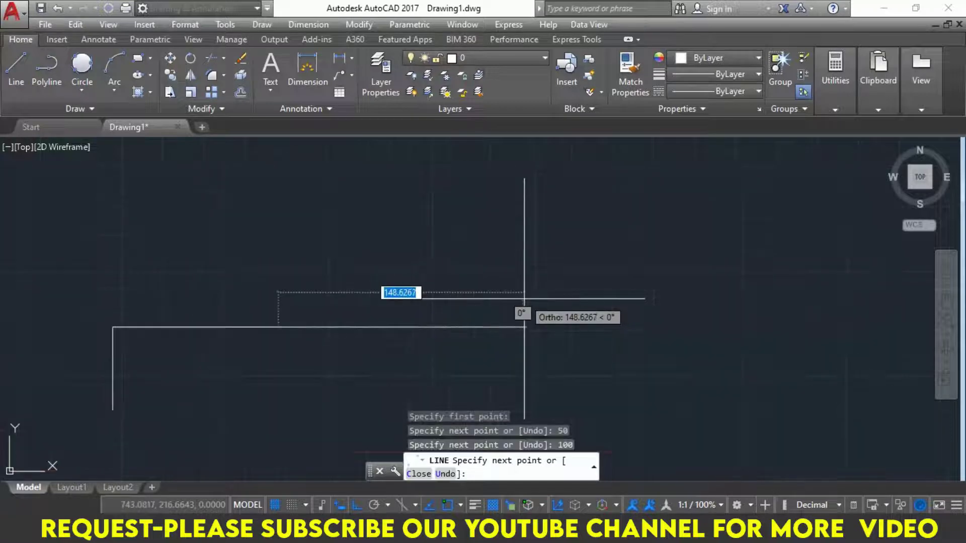
pyautogui.moveTo(718, 237); pyautogui.dragTo(597, 230, button='middle')
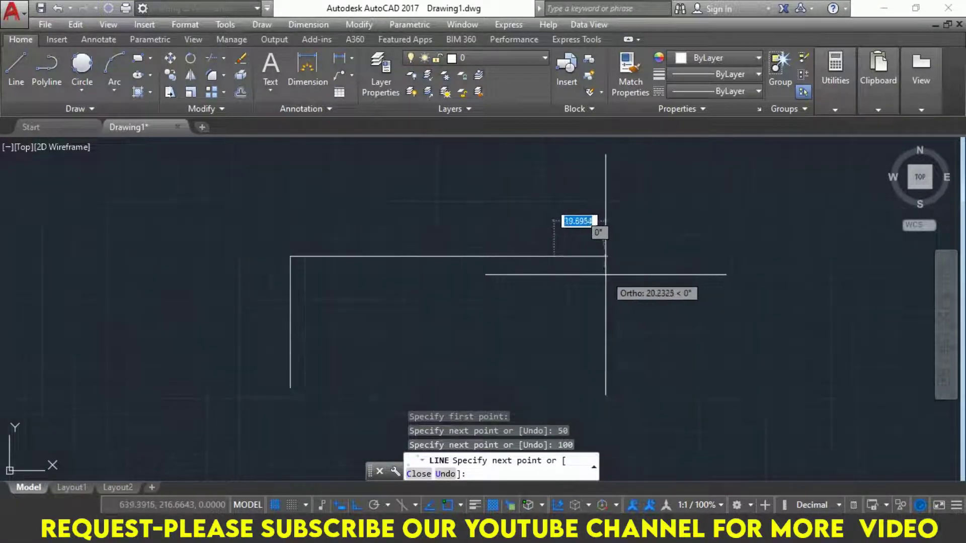
pyautogui.scroll(3, 602, 265)
pyautogui.moveTo(602, 266); pyautogui.dragTo(593, 210, button='middle')
pyautogui.scroll(-1, 593, 210)
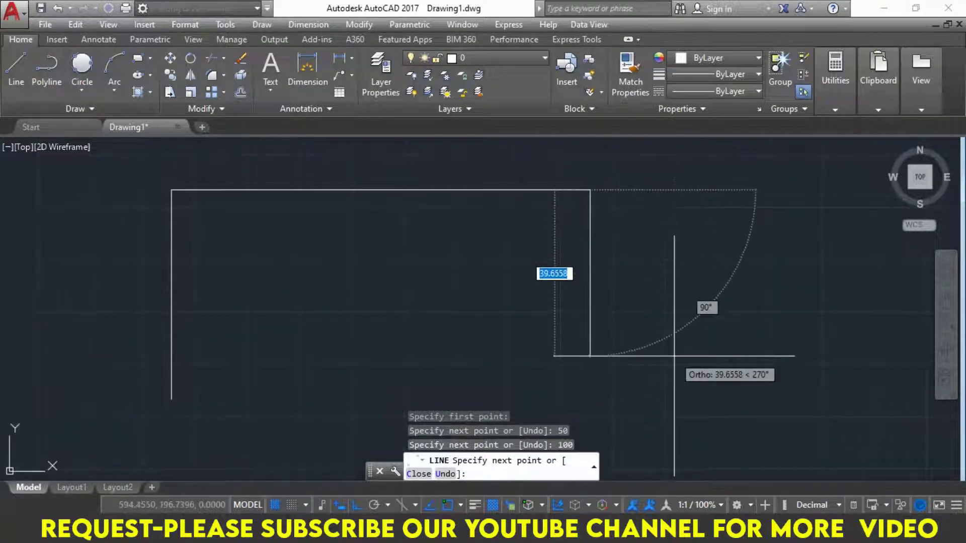
pyautogui.write('50')
pyautogui.press('Return')
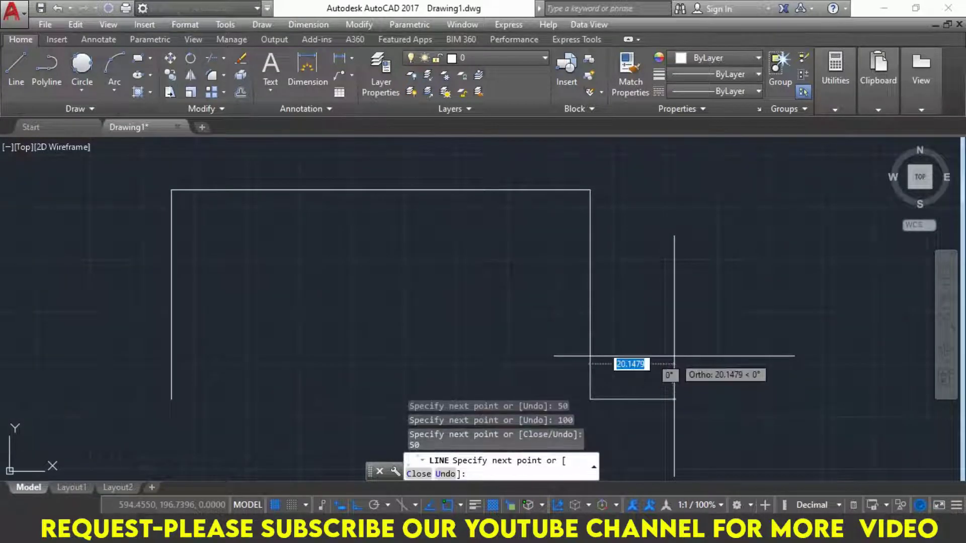
pyautogui.write('100')
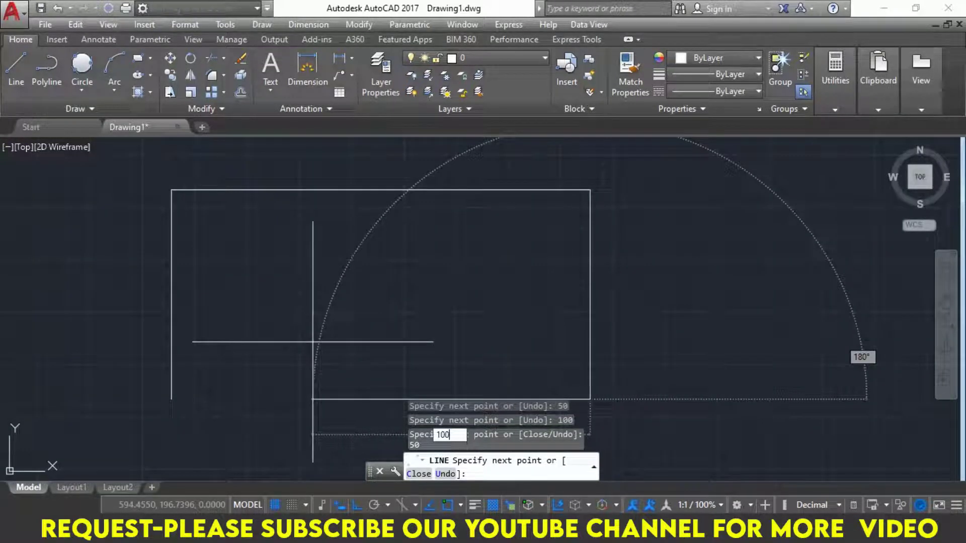
pyautogui.press('Return')
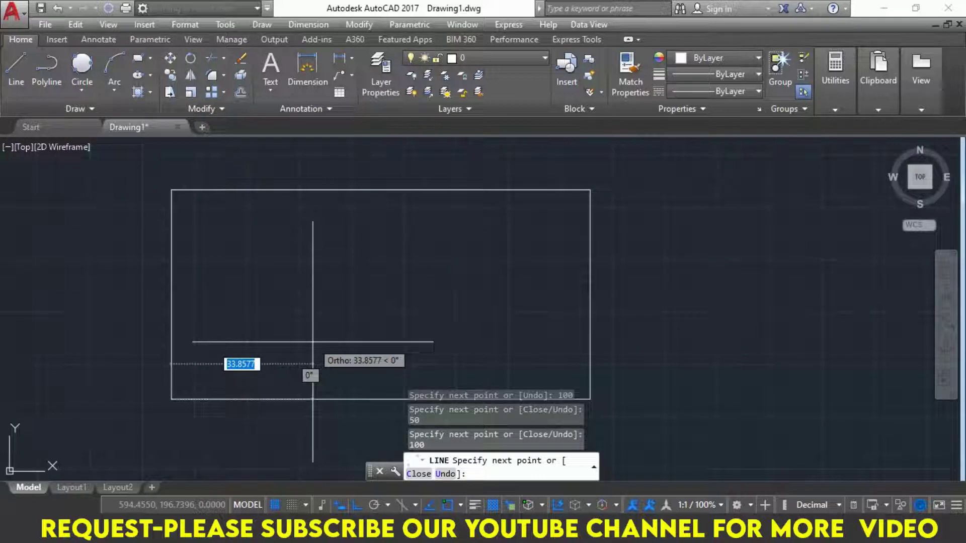
pyautogui.press('Return')
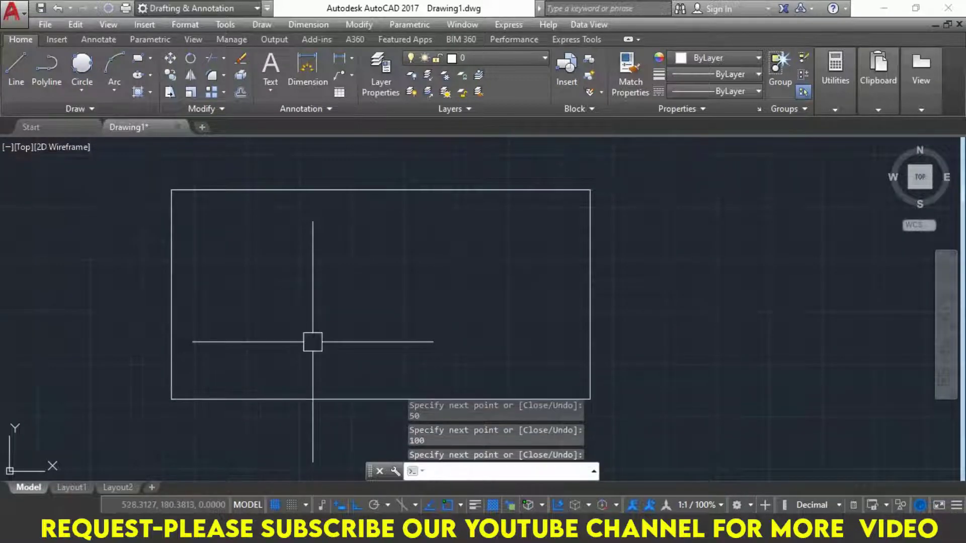
pyautogui.moveTo(312, 341); pyautogui.dragTo(395, 330, button='middle')
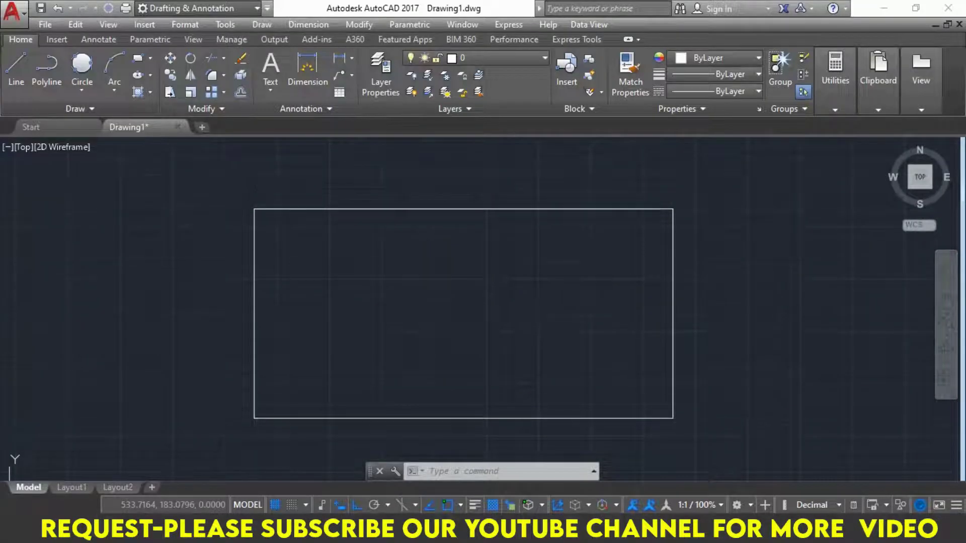
# Draw a 2P circle from the rectangle's bottom-right corner to its top-right corner
pyautogui.click(78, 98)
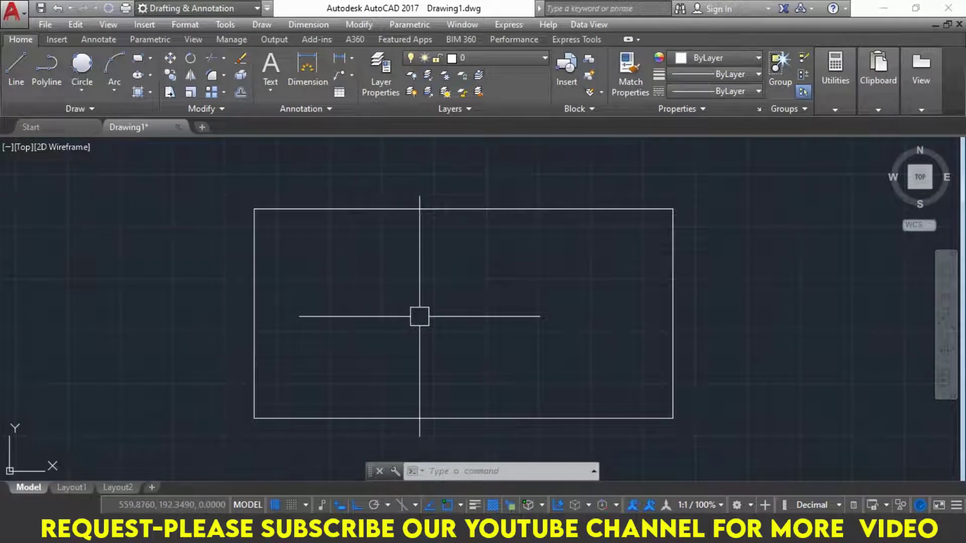
pyautogui.write('C')
pyautogui.press('Return')
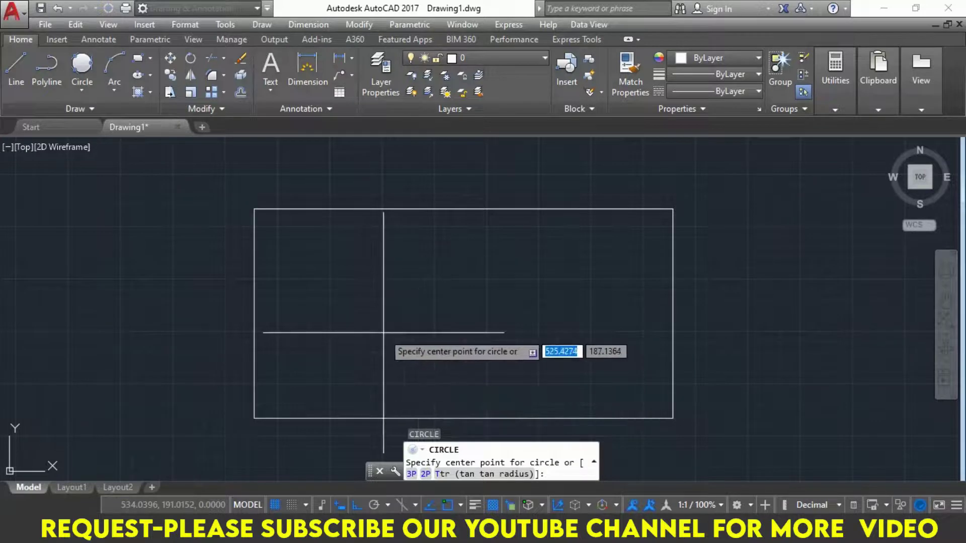
pyautogui.write('2P')
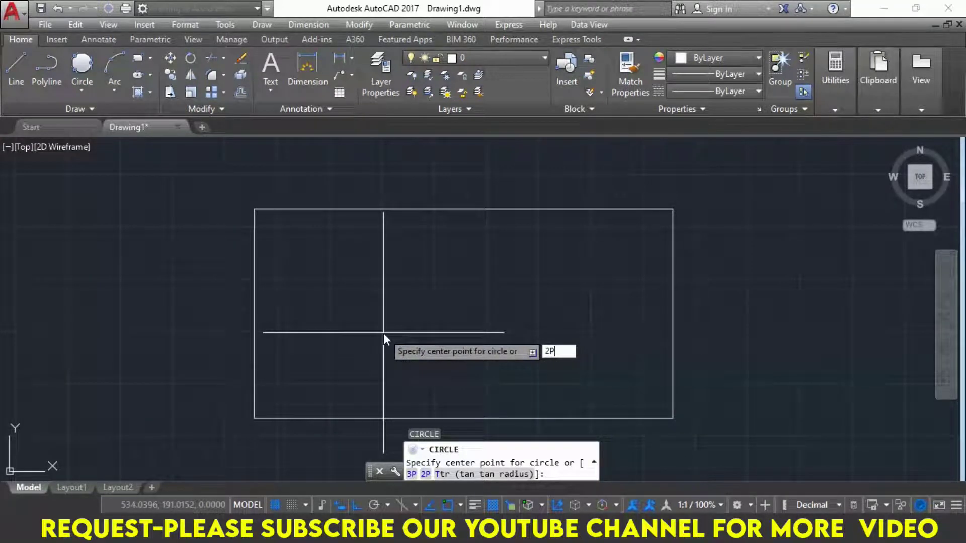
pyautogui.press('Return')
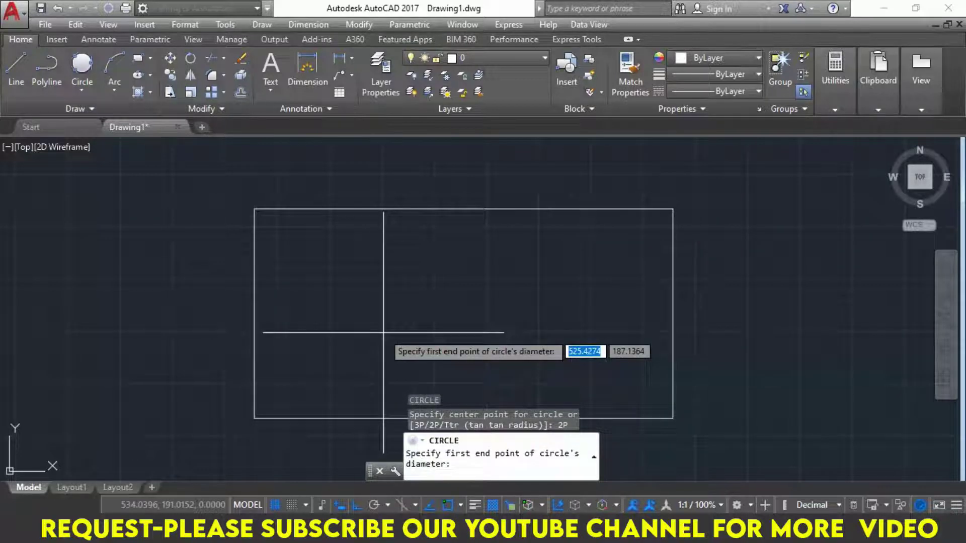
pyautogui.click(672, 418)
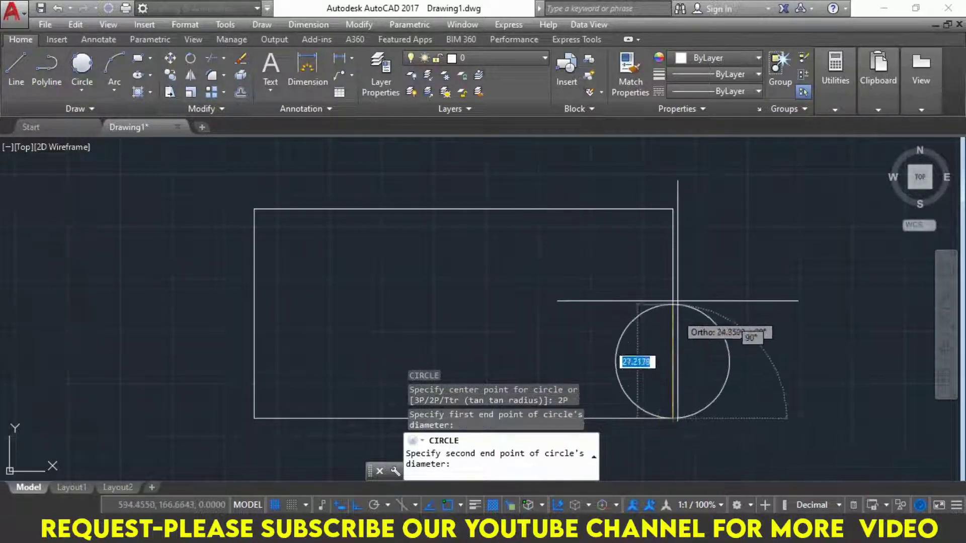
pyautogui.click(673, 209)
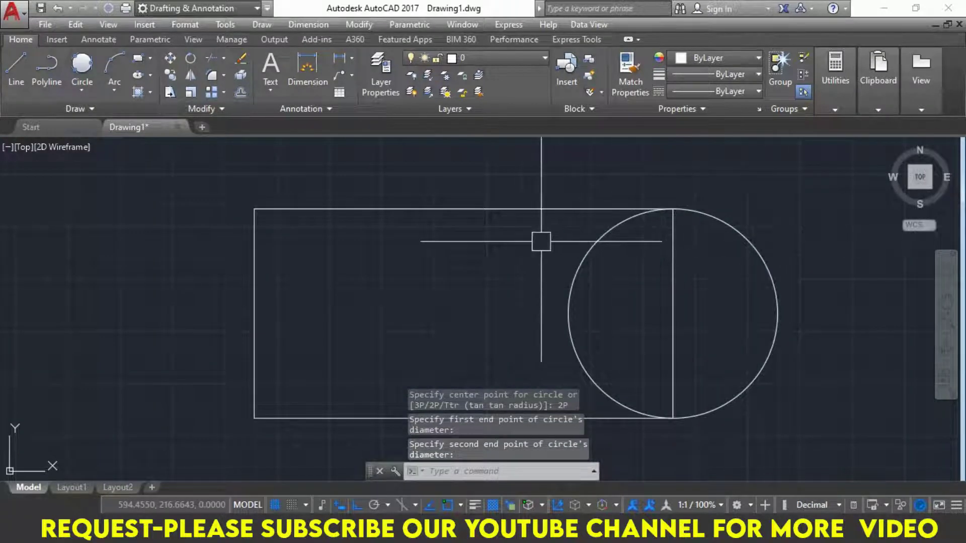
# Draw a 3P circle through the top edge, bottom-edge midpoint and a right-side point
pyautogui.write('c')
pyautogui.press('Return')
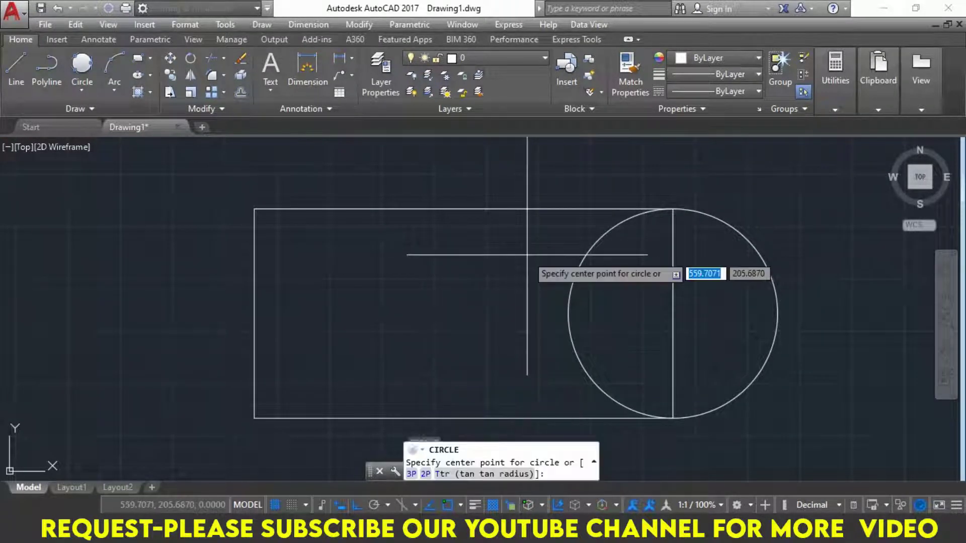
pyautogui.write('3P')
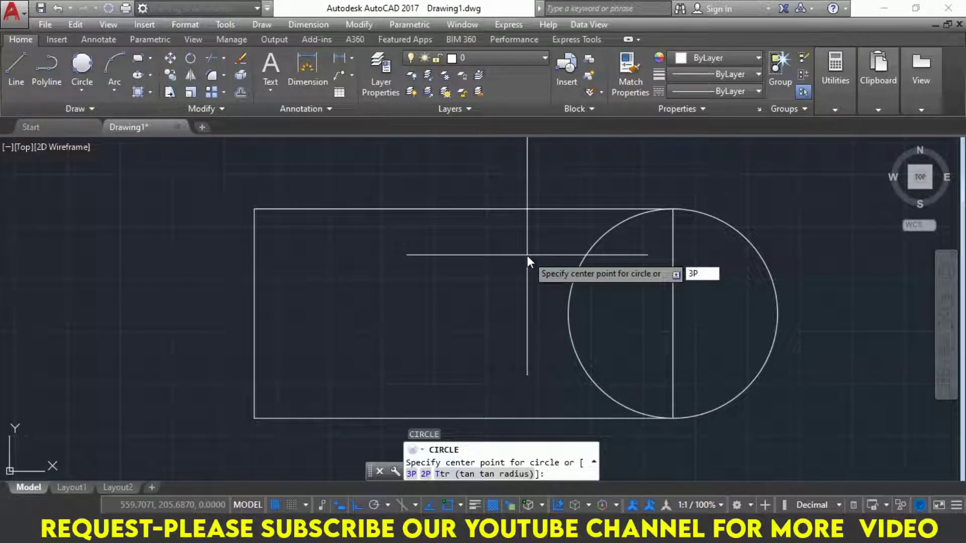
pyautogui.press('Return')
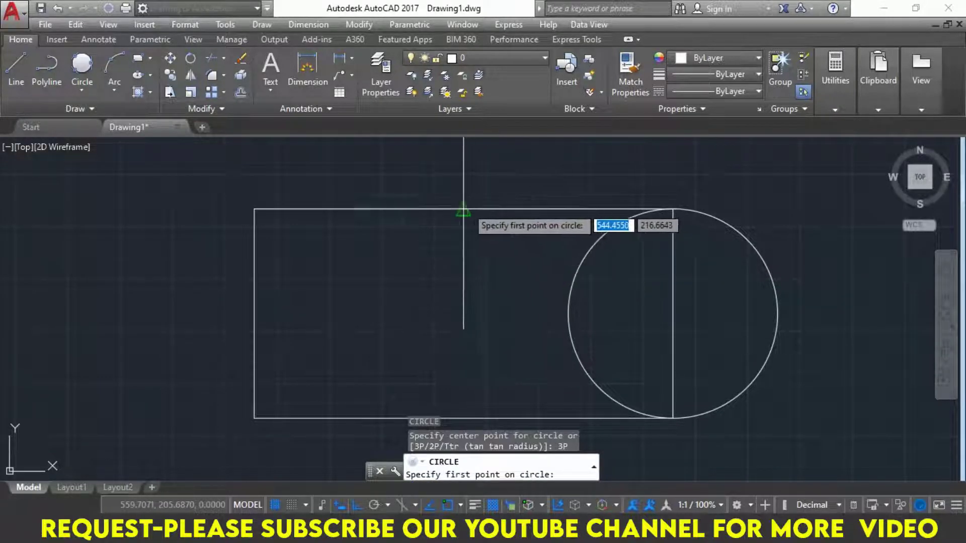
pyautogui.click(463, 208)
pyautogui.moveTo(465, 291); pyautogui.dragTo(461, 253, button='middle')
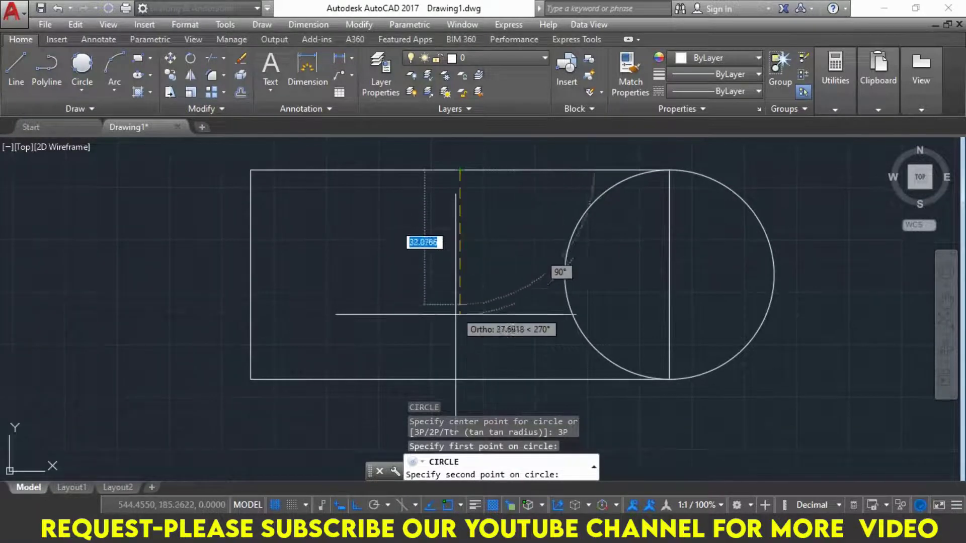
pyautogui.click(460, 380)
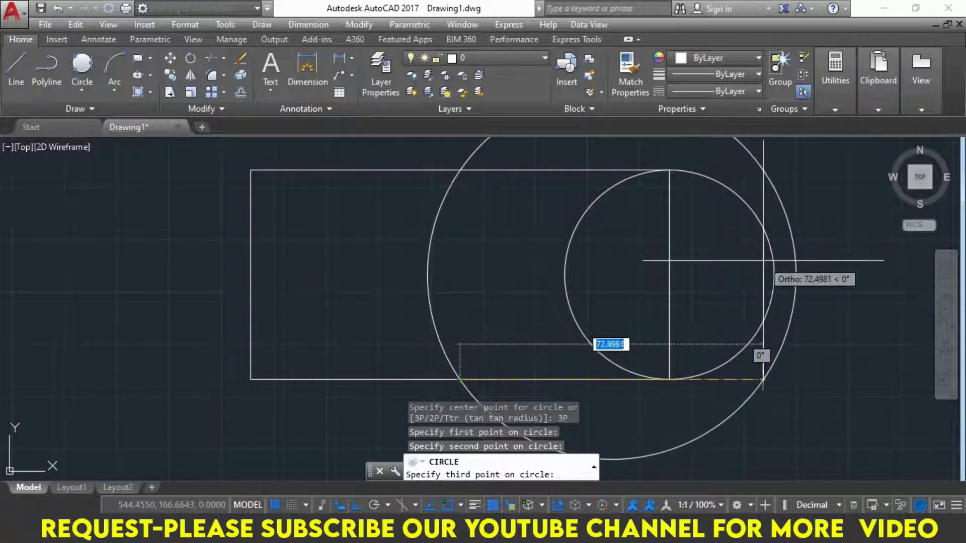
pyautogui.click(777, 277)
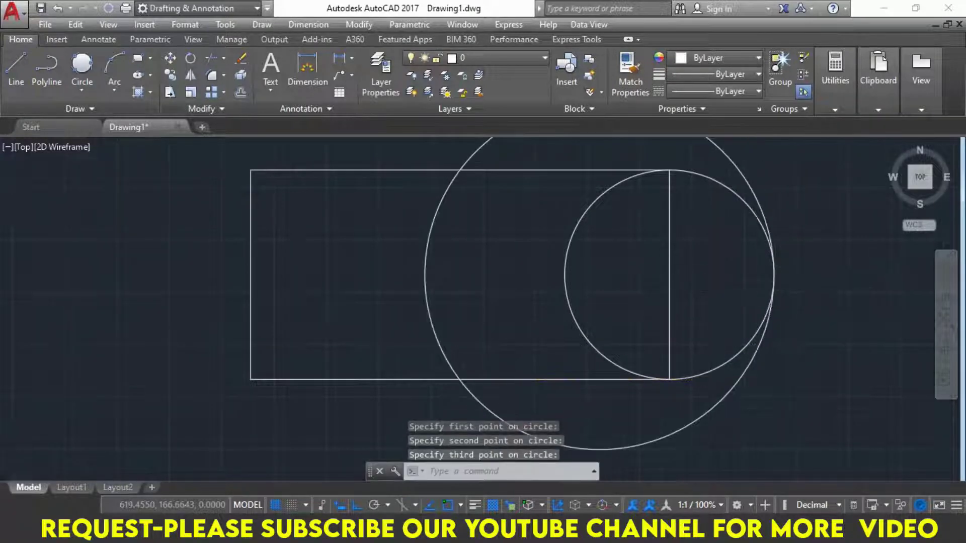
pyautogui.scroll(-2, 709, 296)
pyautogui.moveTo(709, 295); pyautogui.dragTo(708, 310, button='middle')
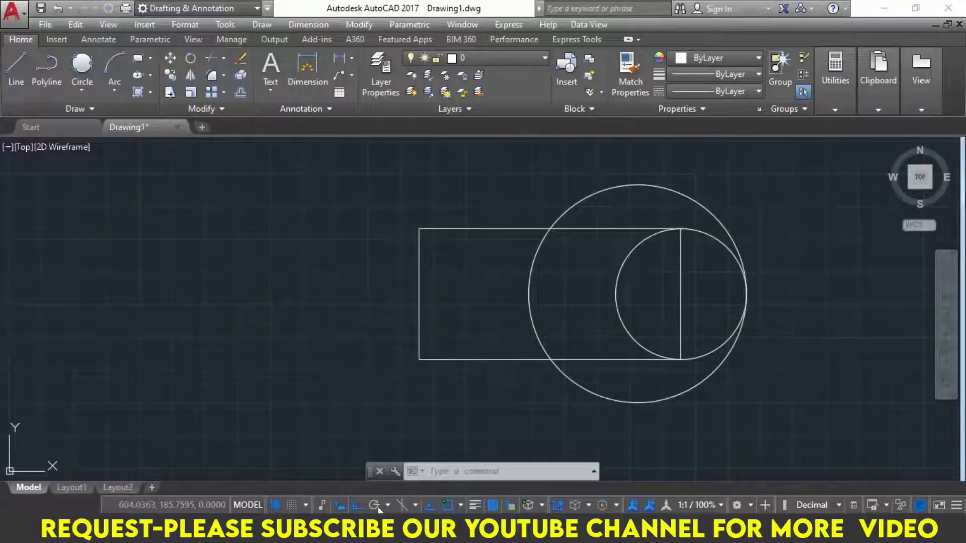
# Compare the help 1 reference image, then look up AutoCAD's circle drawing methods
pyautogui.click(400, 457)
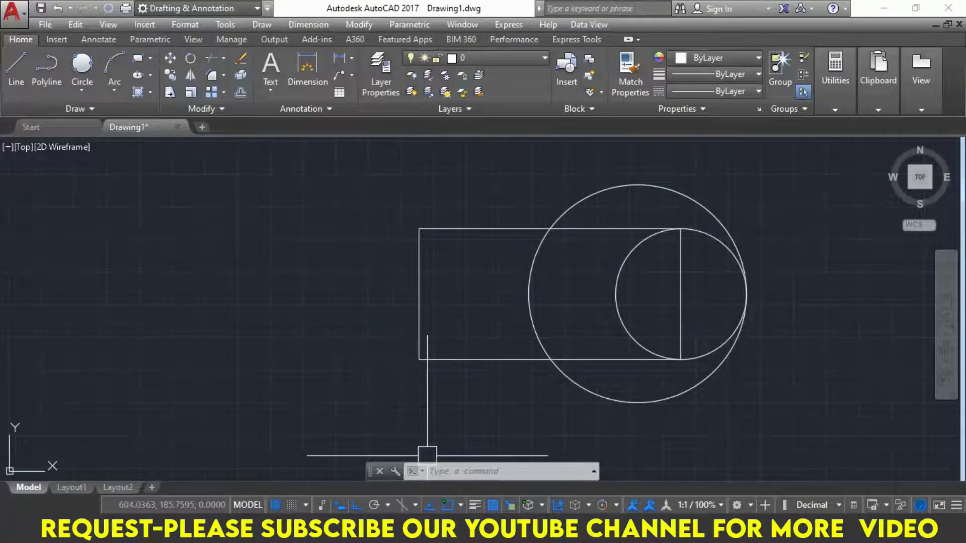
pyautogui.hotkey('alt', 'Tab')
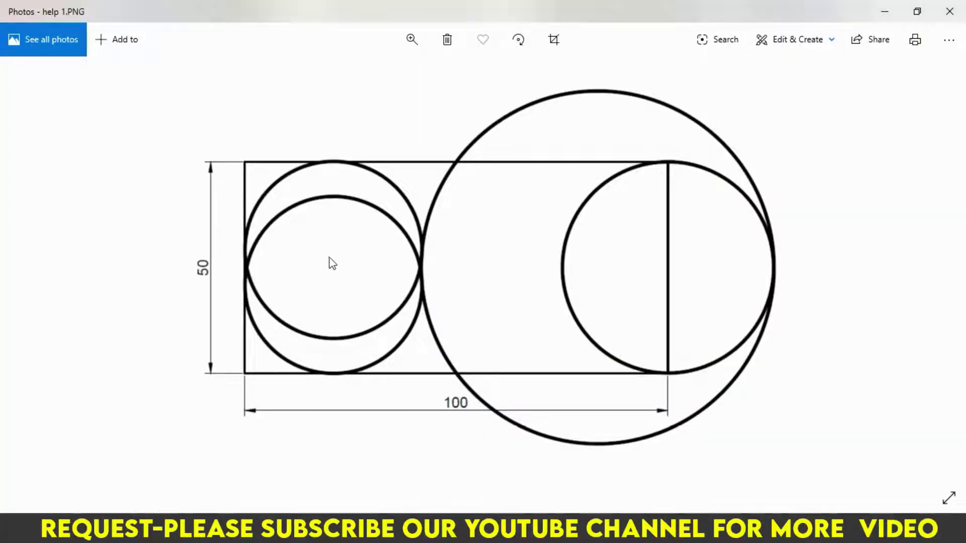
pyautogui.hotkey('alt', 'Tab')
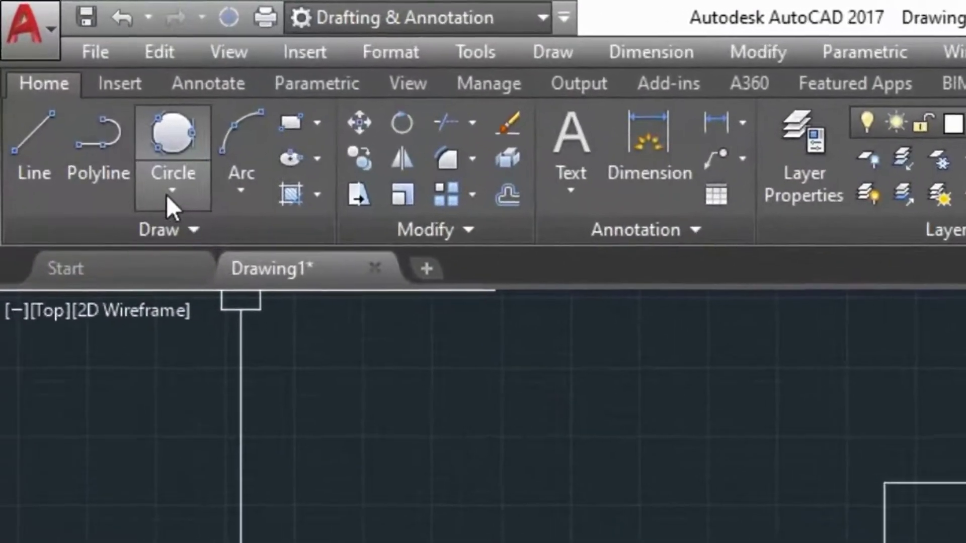
pyautogui.click(116, 128)
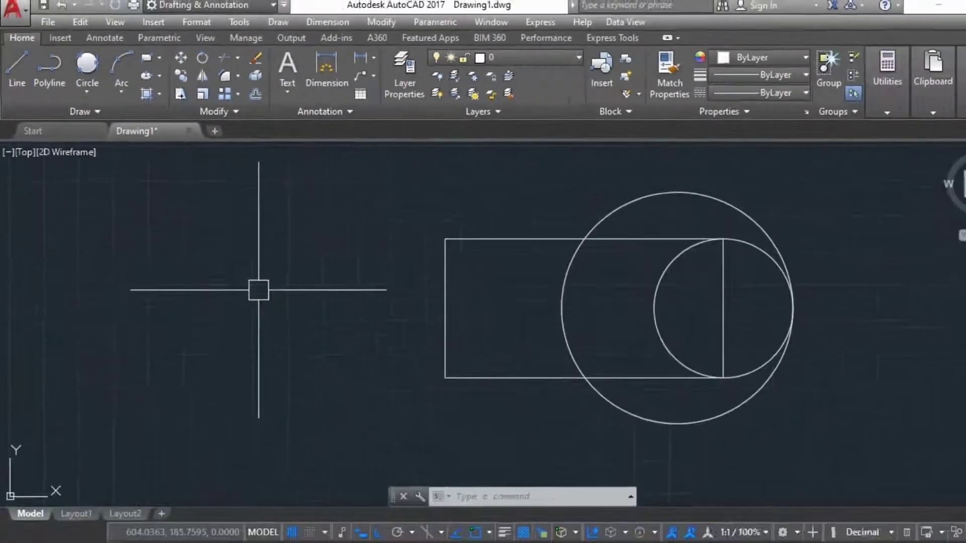
# Draw a Tan, Tan, Tan circle touching the rectangle's left and top edges and the large circle
pyautogui.write('c')
pyautogui.press('Return')
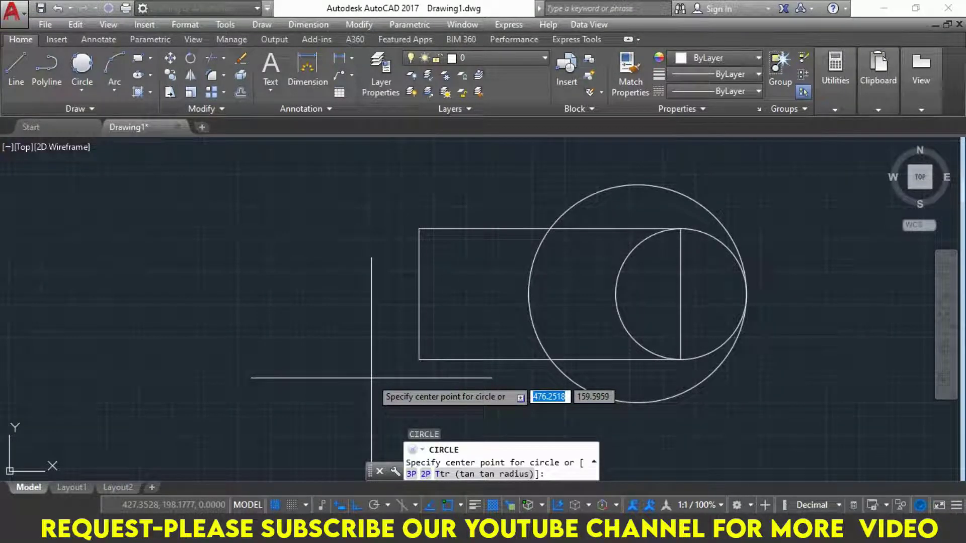
pyautogui.press('Escape')
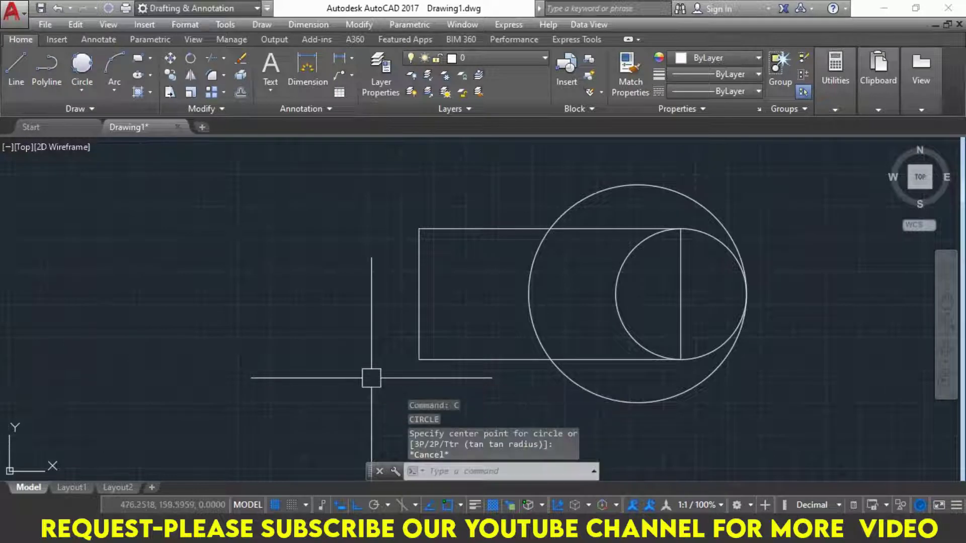
pyautogui.press('Escape')
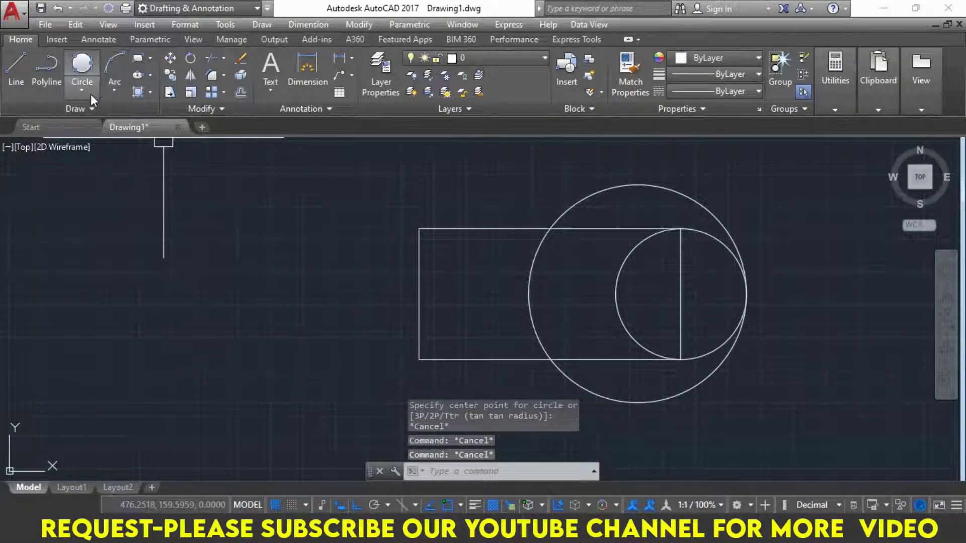
pyautogui.click(90, 94)
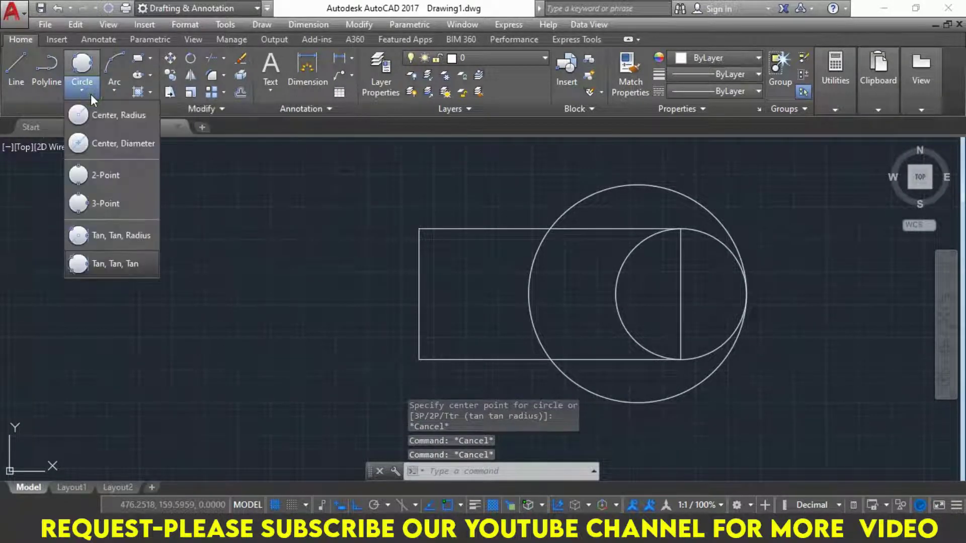
pyautogui.click(106, 263)
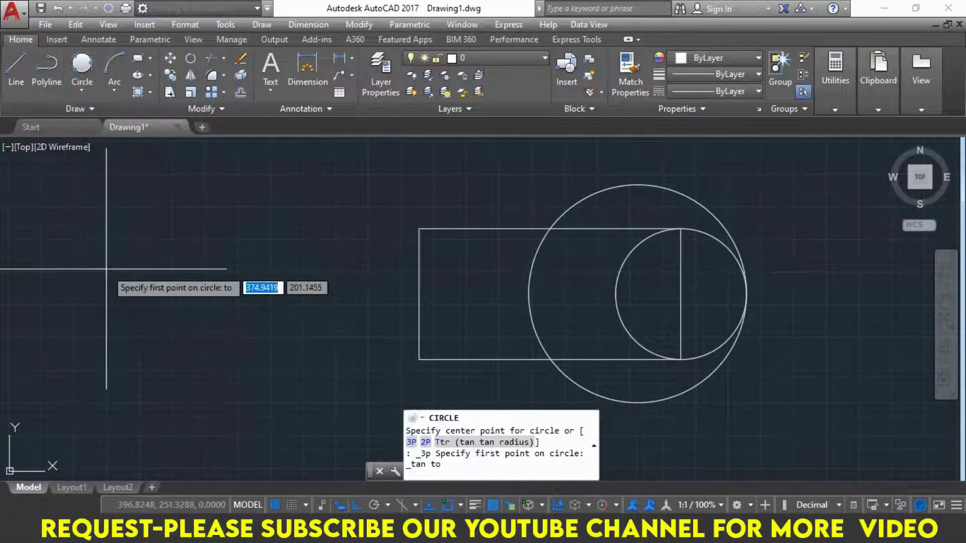
pyautogui.click(419, 286)
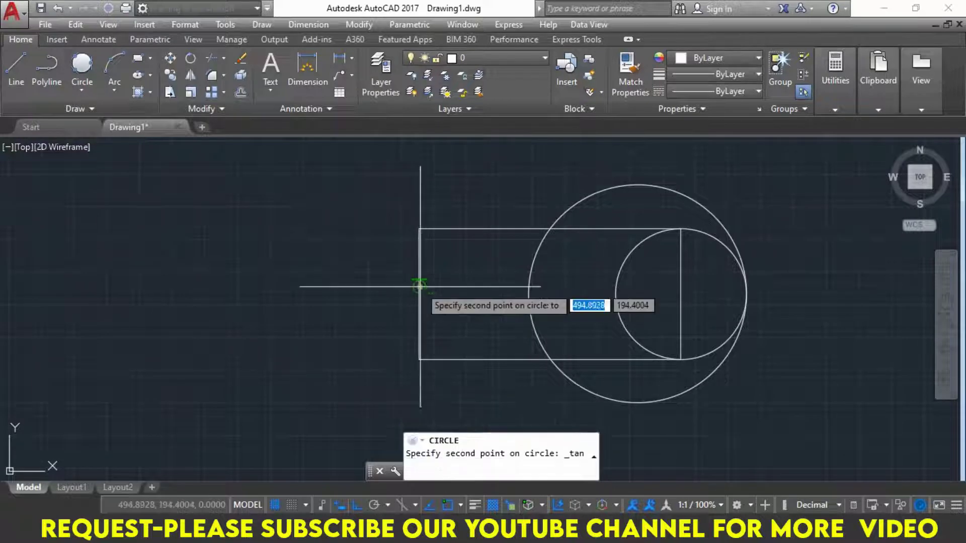
pyautogui.click(465, 228)
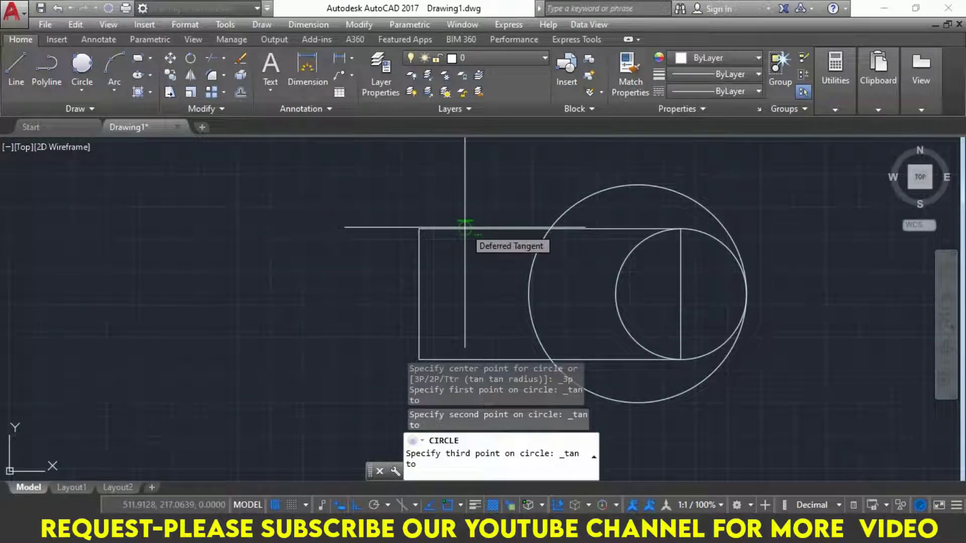
pyautogui.click(525, 288)
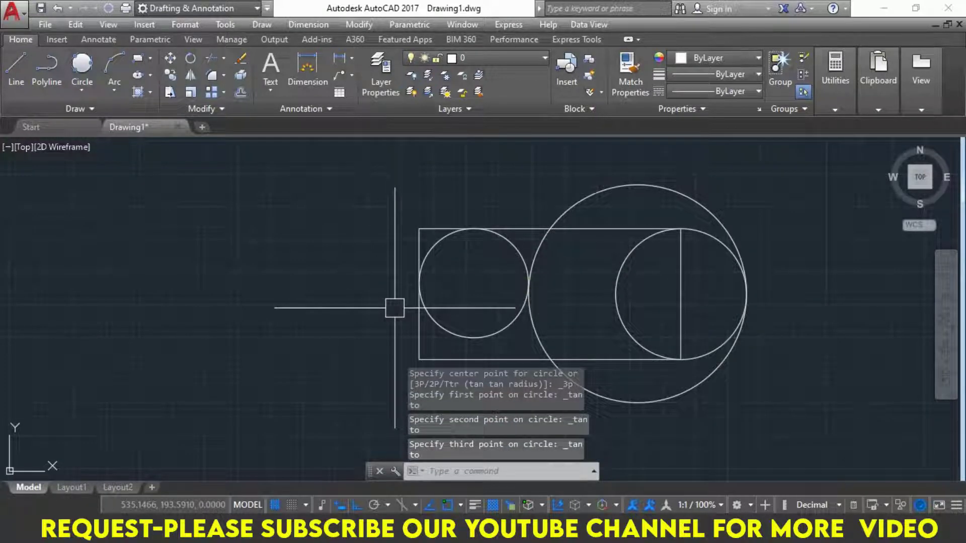
pyautogui.click(76, 92)
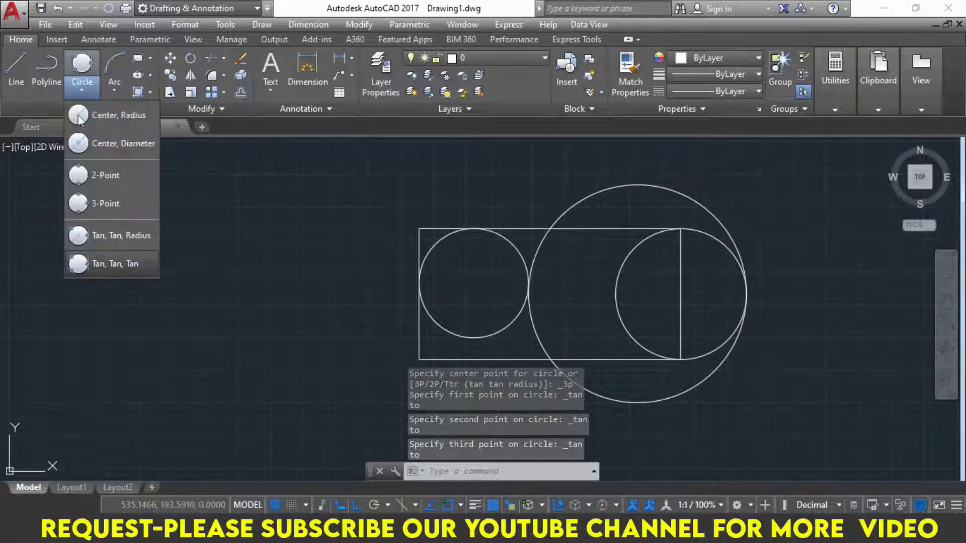
# Draw a second Tan, Tan, Tan circle tangent to the left edge, bottom edge and large circle
pyautogui.click(100, 263)
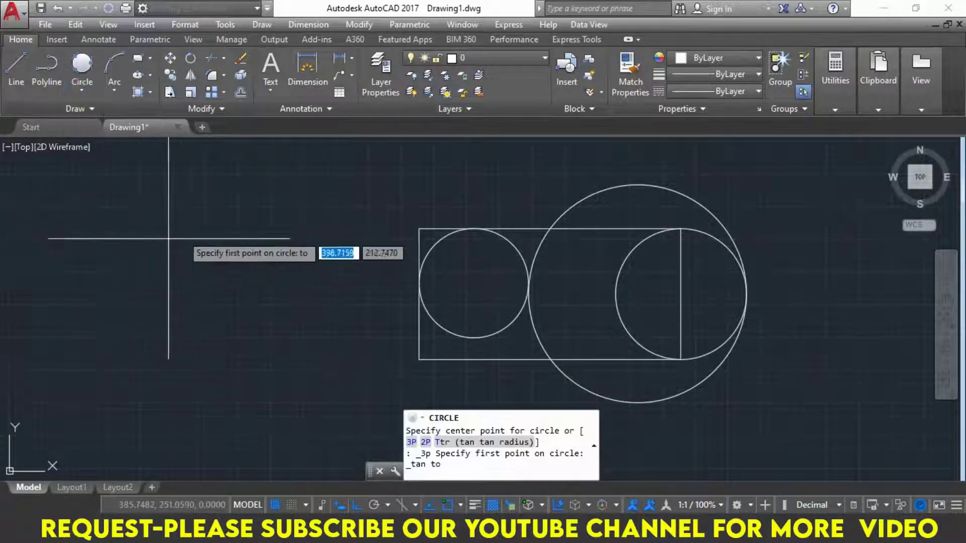
pyautogui.click(417, 334)
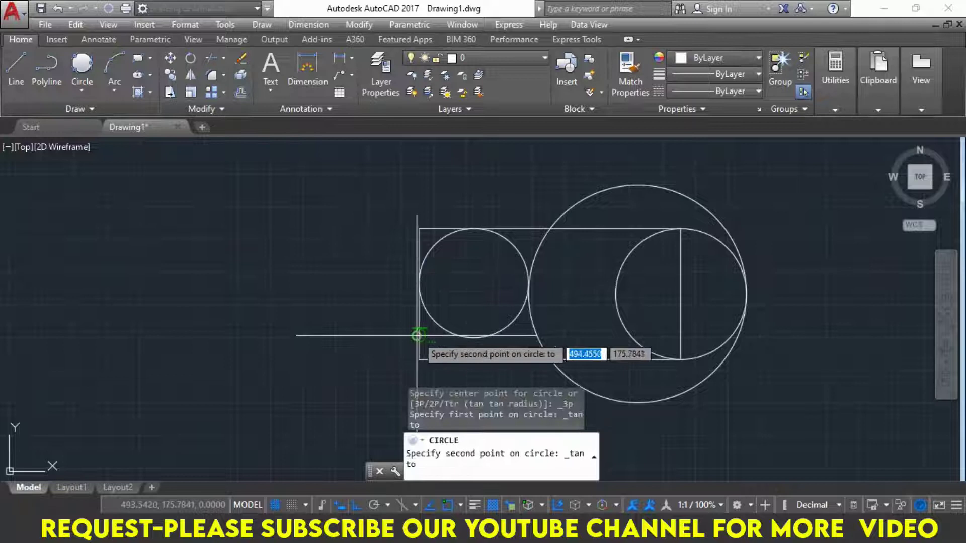
pyautogui.click(447, 348)
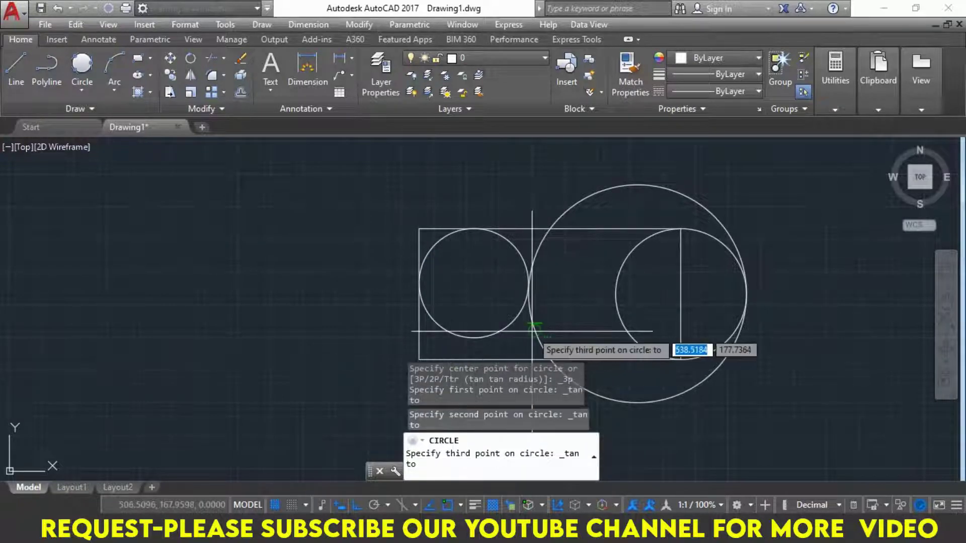
pyautogui.click(533, 331)
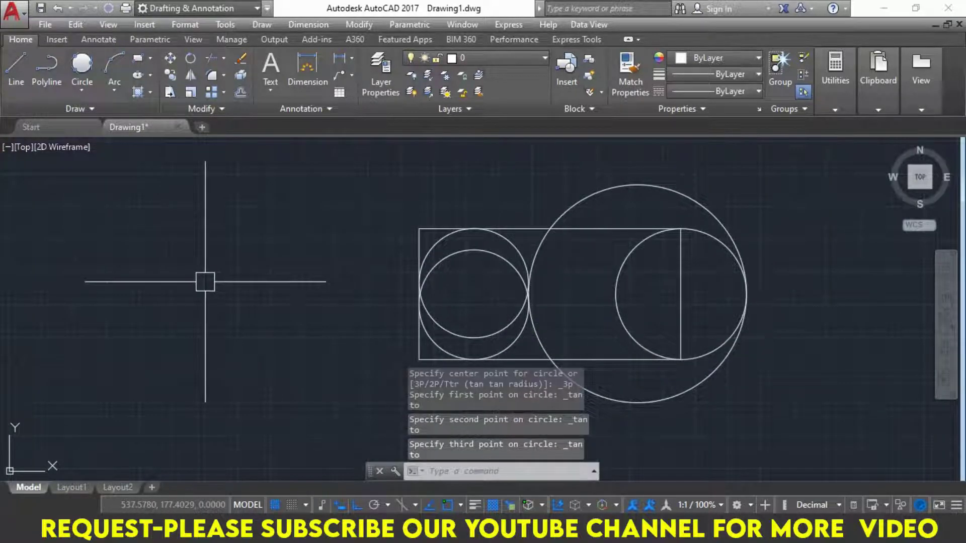
# Turn off the grid and switch to the help 1.PNG reference image in Photos
pyautogui.moveTo(227, 252); pyautogui.dragTo(218, 253, button='middle')
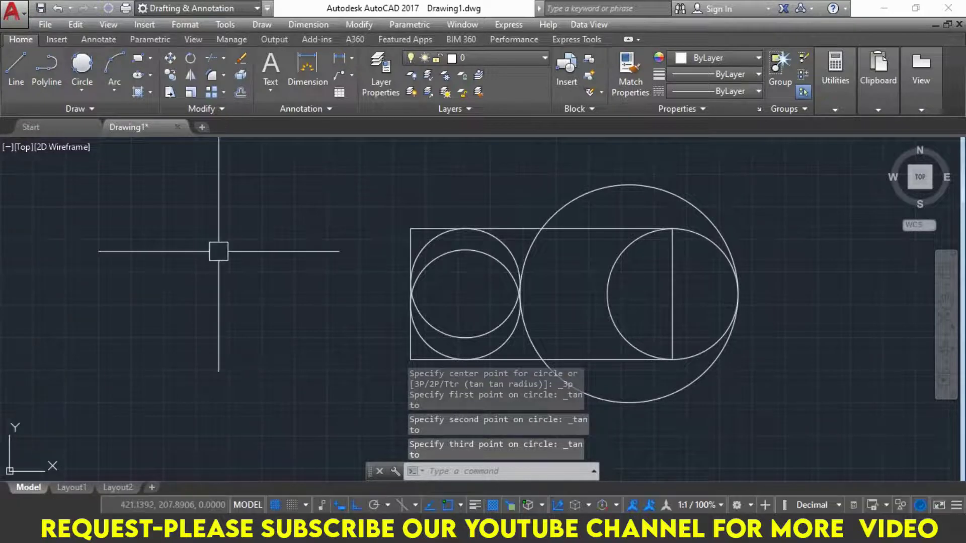
pyautogui.press('Escape')
pyautogui.press('Escape')
pyautogui.press('Escape')
pyautogui.moveTo(436, 308); pyautogui.dragTo(400, 308, button='middle')
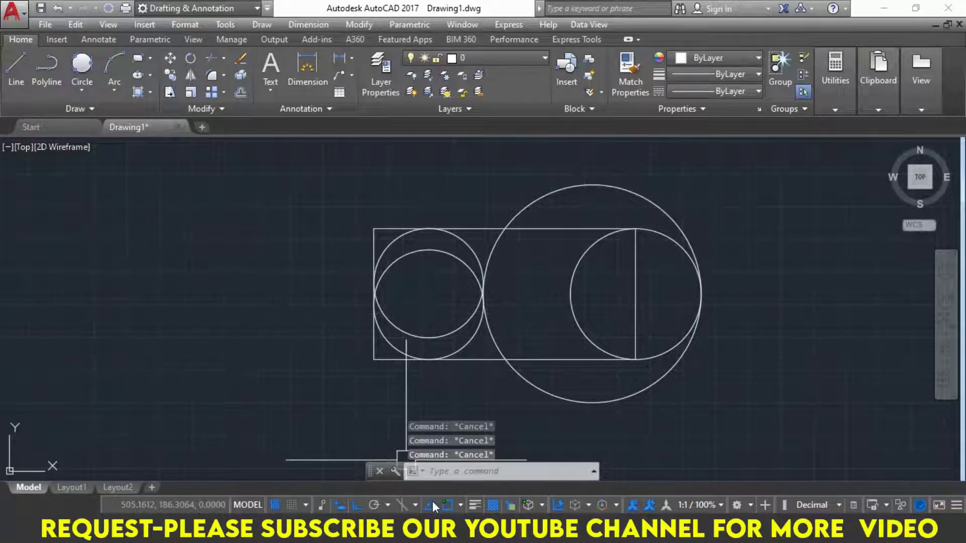
pyautogui.click(270, 506)
pyautogui.moveTo(742, 297); pyautogui.dragTo(721, 301, button='middle')
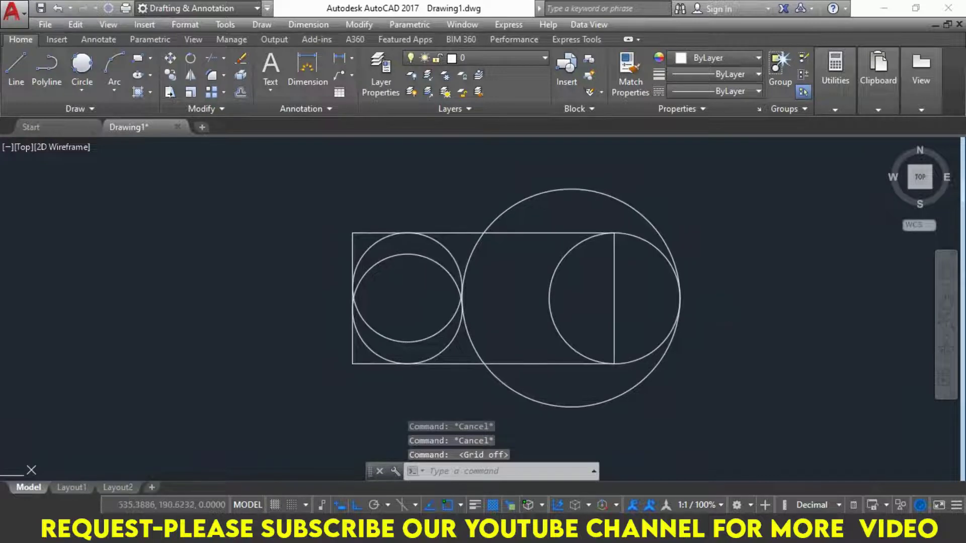
pyautogui.hotkey('alt', 'Tab')
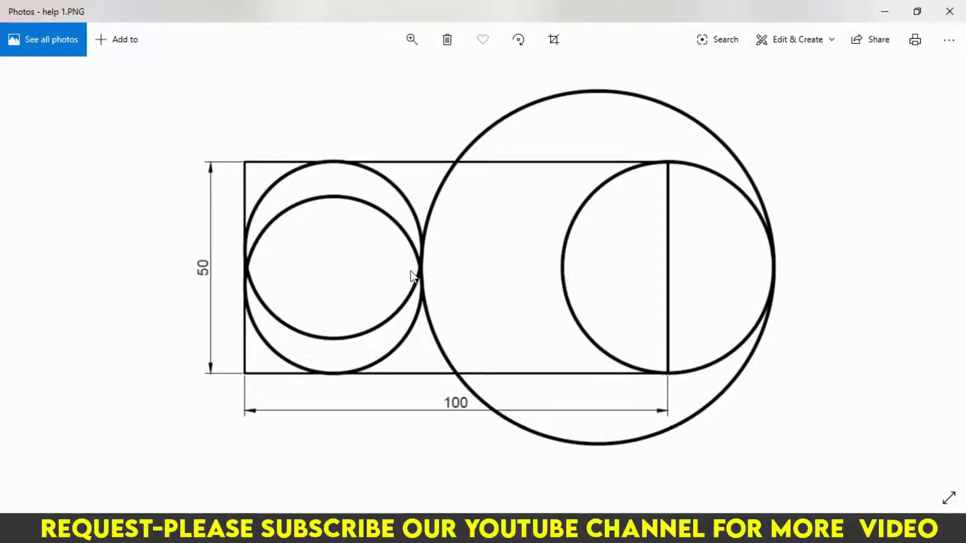
# Check the rectangle-and-circles drawing in AutoCAD, then close the Photos reference image
pyautogui.click(884, 11)
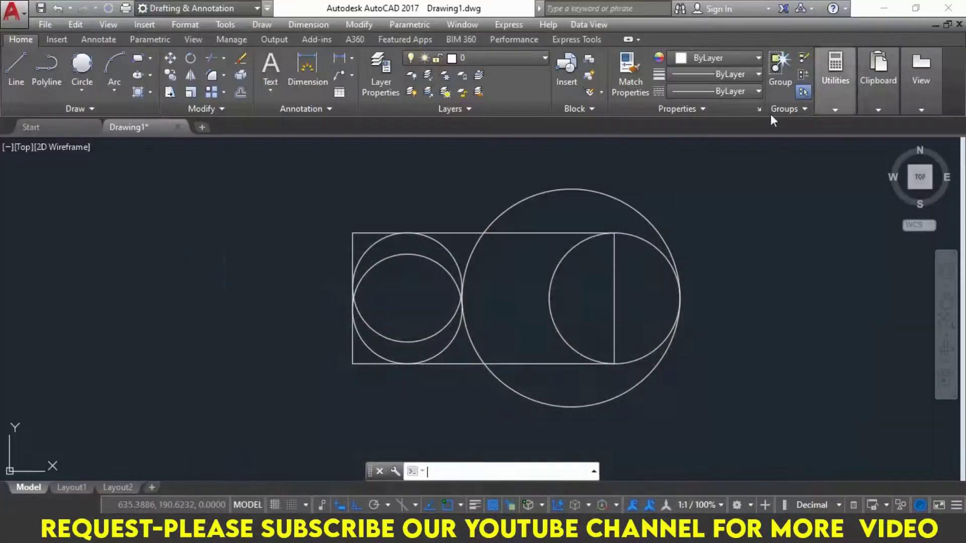
pyautogui.moveTo(582, 323); pyautogui.dragTo(576, 326, button='middle')
pyautogui.click(742, 227)
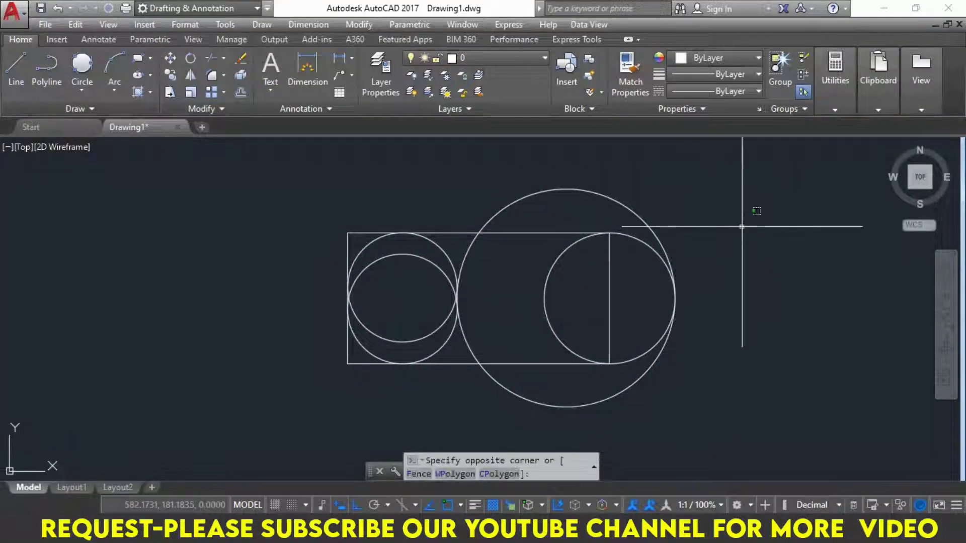
pyautogui.click(699, 299)
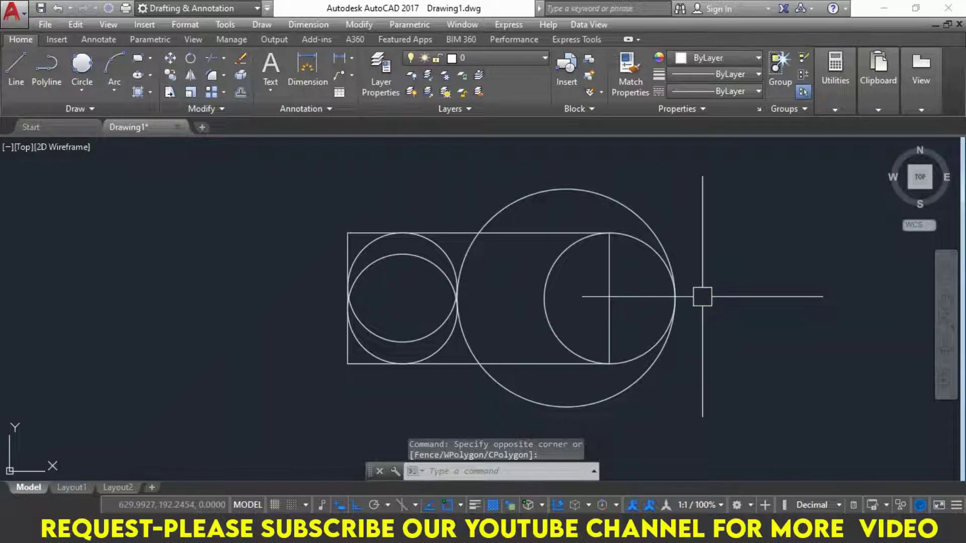
pyautogui.press('Escape')
pyautogui.press('Escape')
pyautogui.press('Escape')
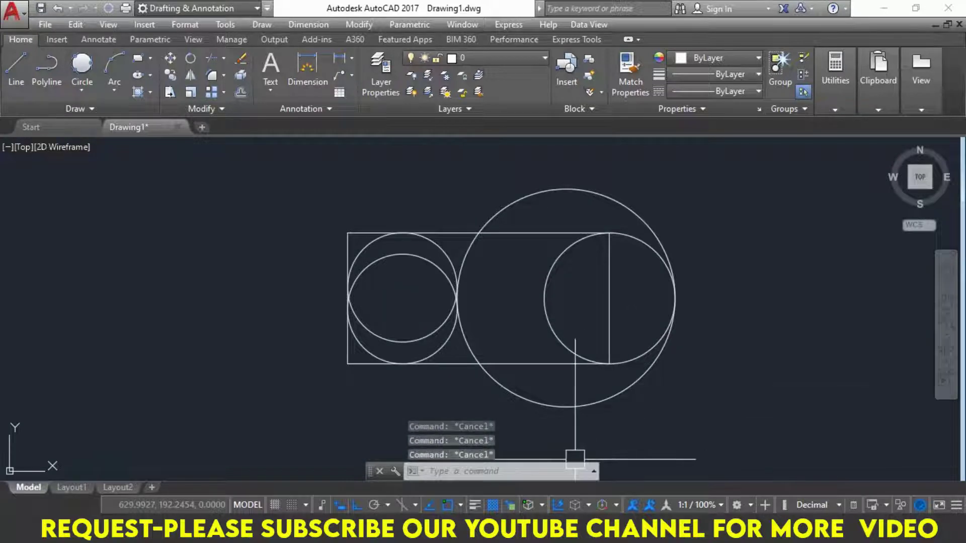
pyautogui.hotkey('alt', 'Tab')
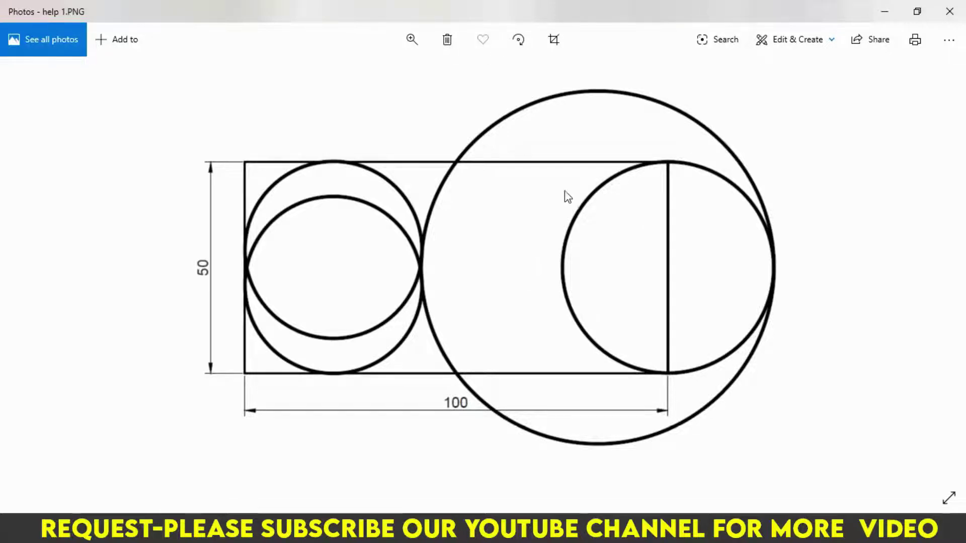
pyautogui.click(949, 11)
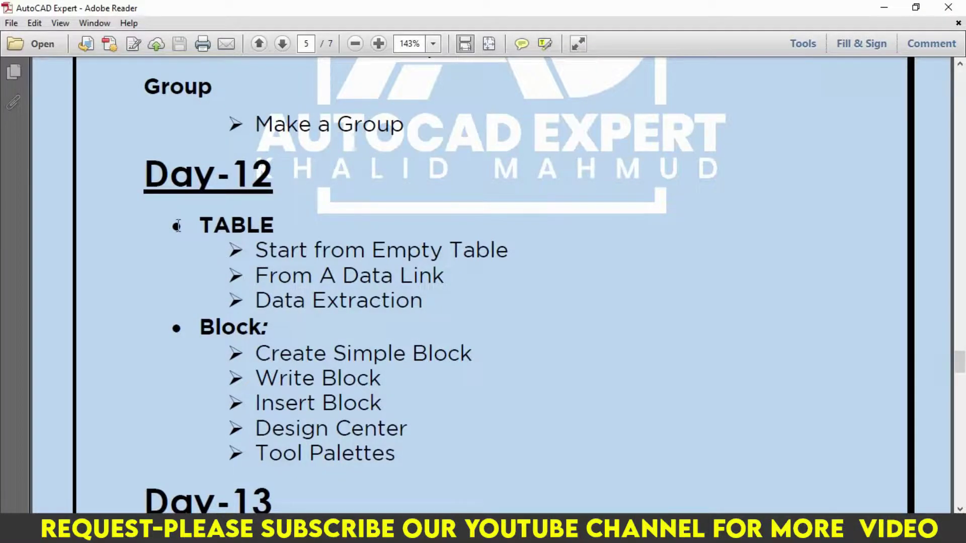
# Highlight the three TABLE options under Day-12 in the PDF and minimize Adobe Reader
pyautogui.moveTo(255, 250); pyautogui.dragTo(336, 308)
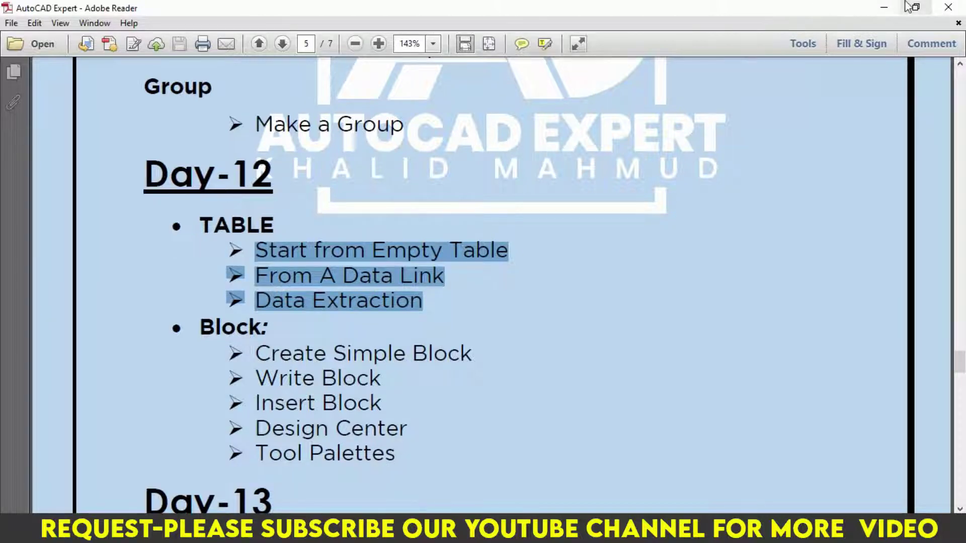
pyautogui.click(883, 7)
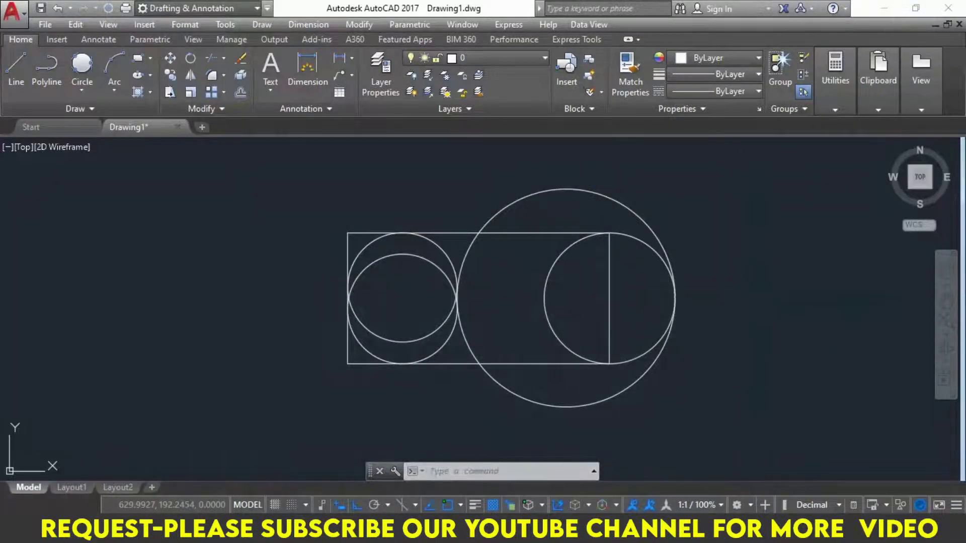
# Select all eight objects with Ctrl+A and erase them with E
pyautogui.click(754, 295)
pyautogui.click(618, 236)
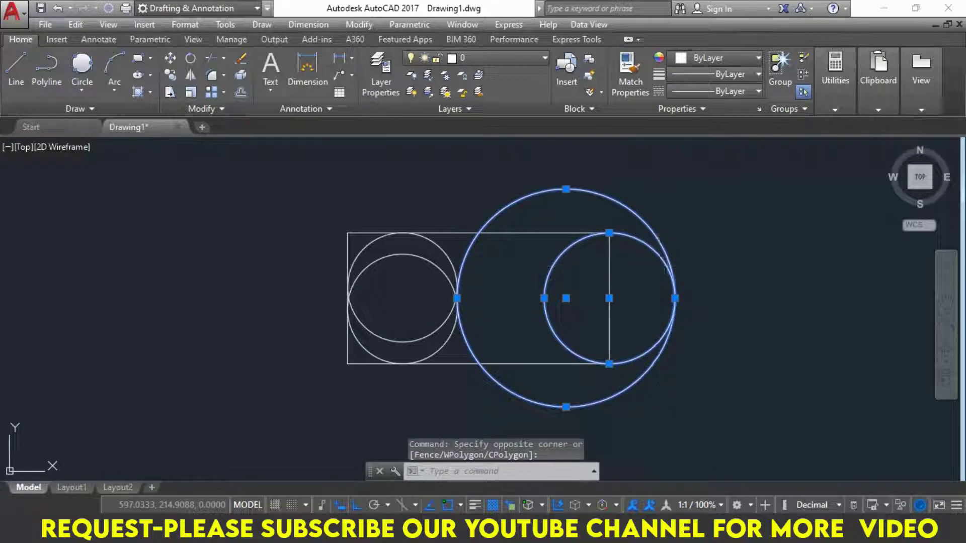
pyautogui.hotkey('ctrl', 'a')
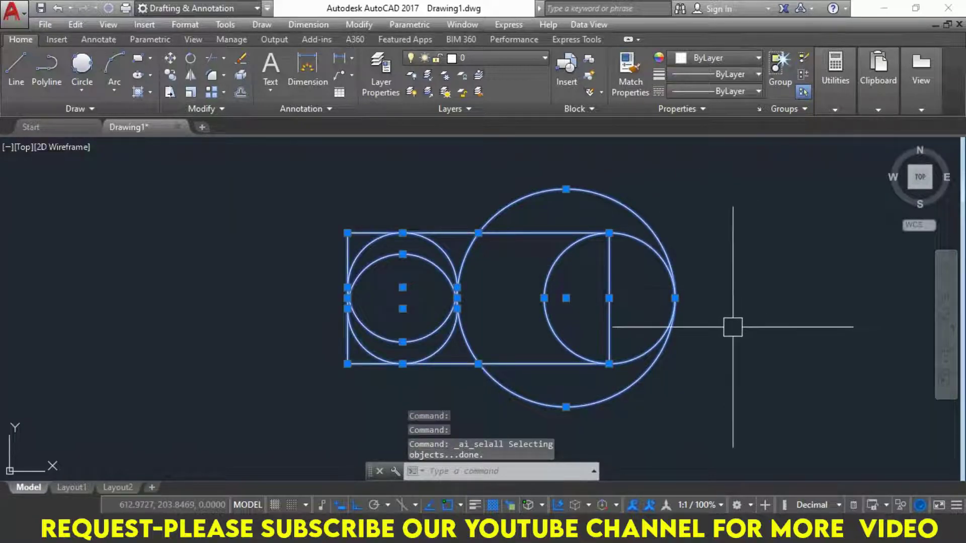
pyautogui.write('e')
pyautogui.press('Return')
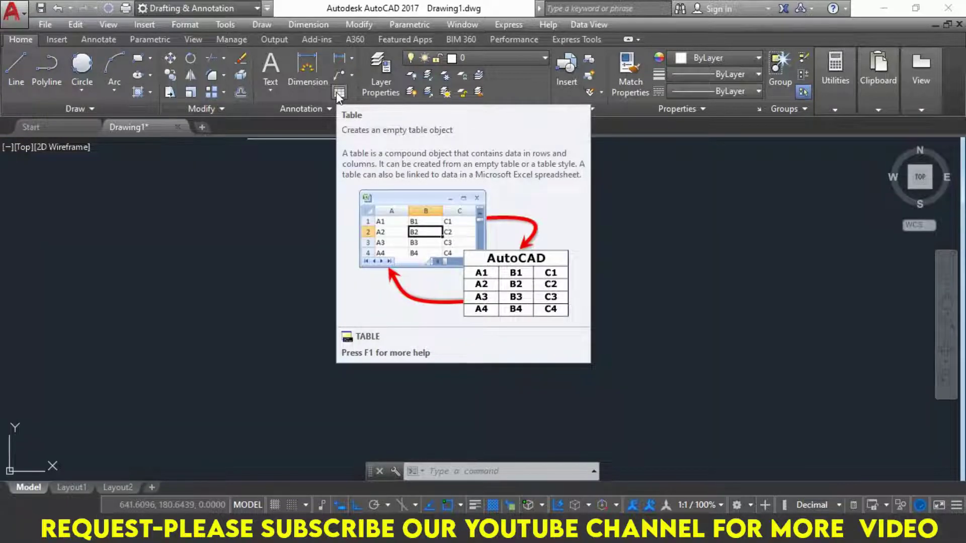
pyautogui.click(336, 92)
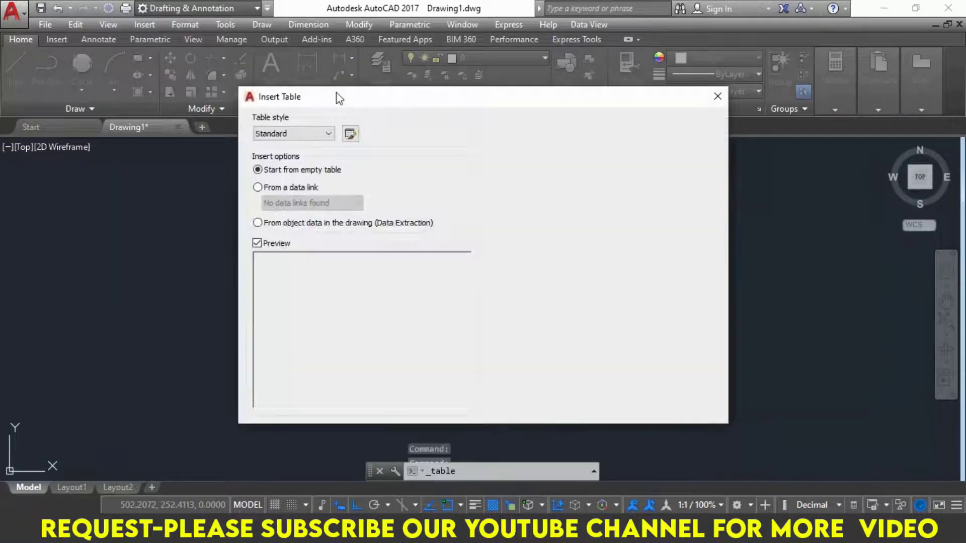
pyautogui.moveTo(336, 92); pyautogui.dragTo(336, 66)
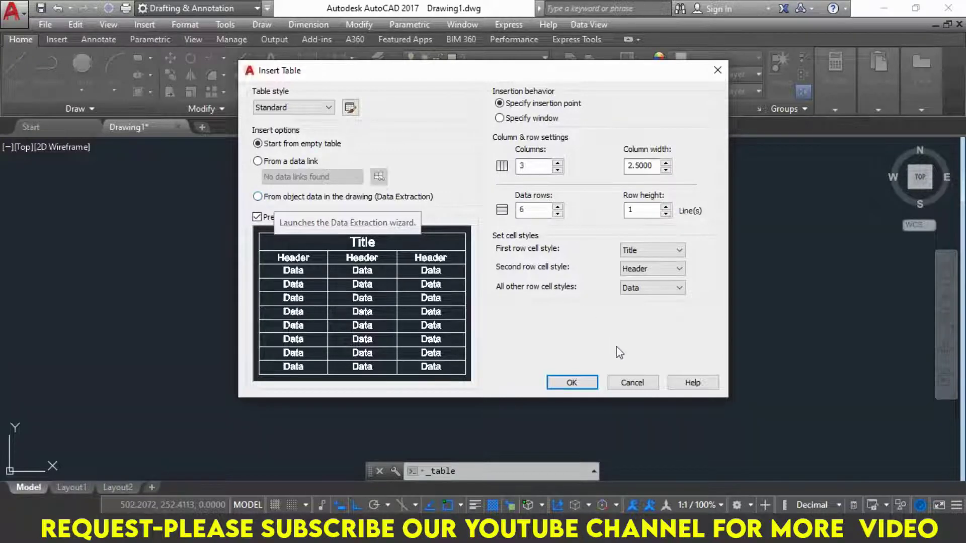
pyautogui.click(632, 382)
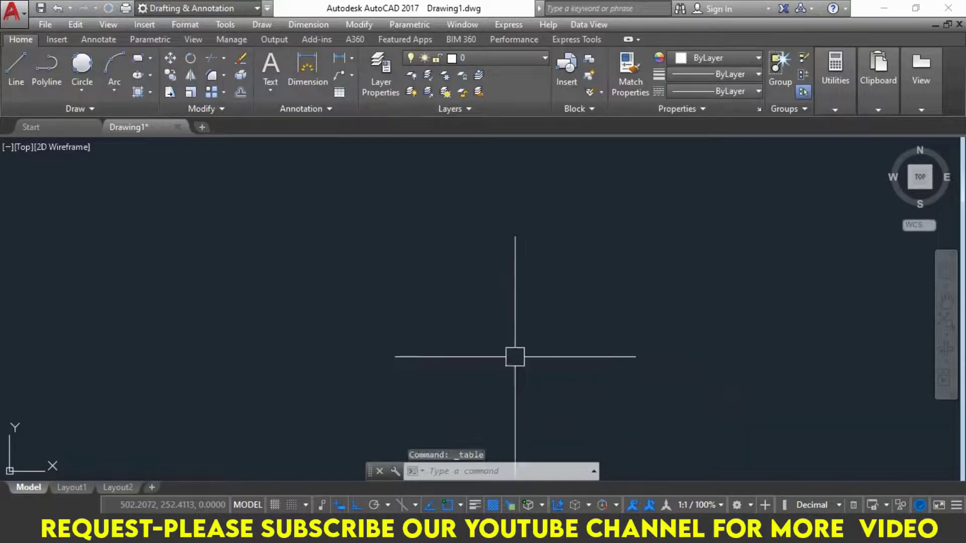
pyautogui.write('TB')
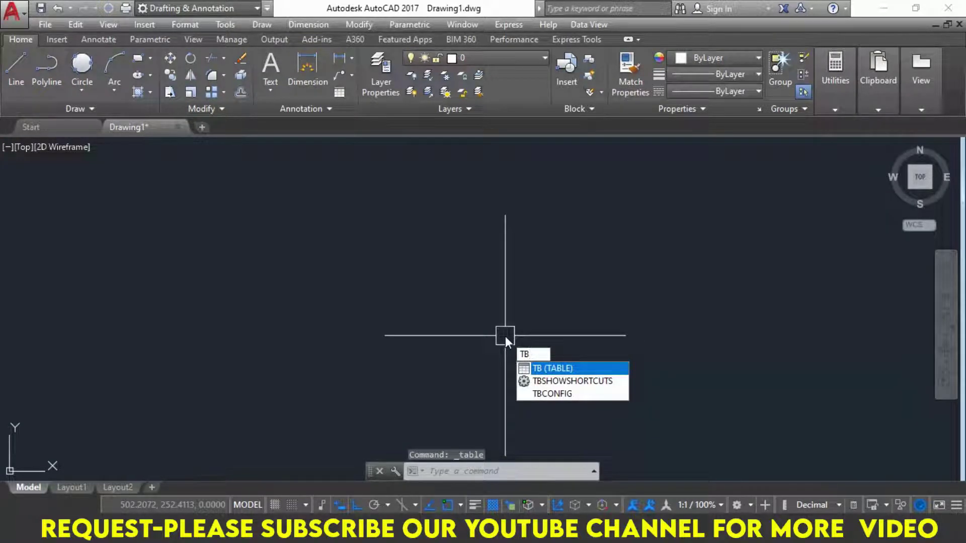
pyautogui.press('Escape')
pyautogui.press('Escape')
pyautogui.press('Escape')
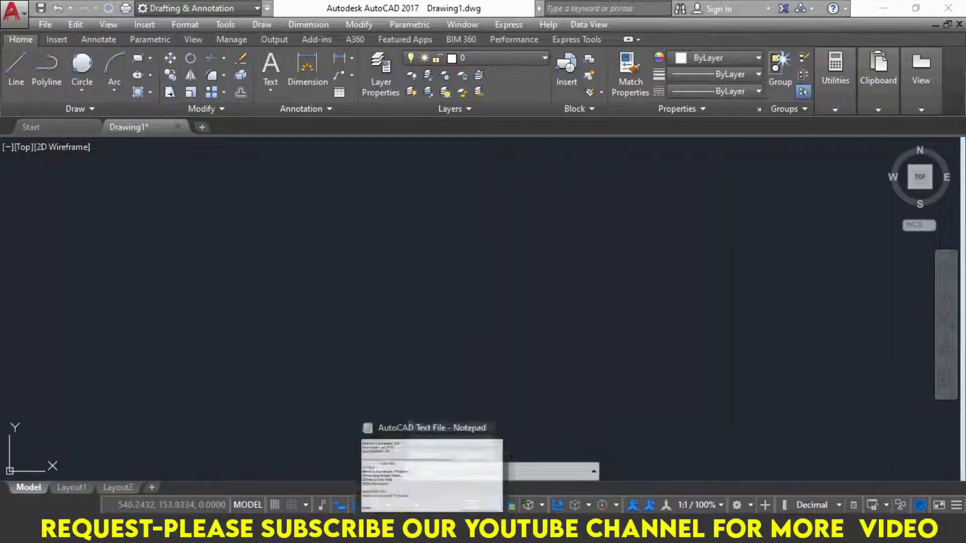
# In the Notepad notes, select the three Day-12 table option lines, then restore the window down
pyautogui.click(432, 471)
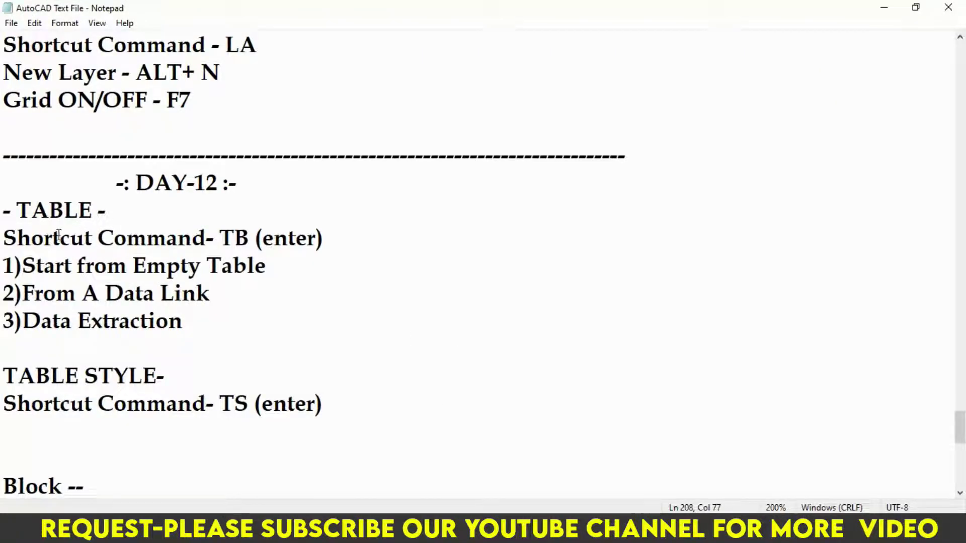
pyautogui.moveTo(3, 238); pyautogui.dragTo(338, 242)
pyautogui.click(220, 238)
pyautogui.click(285, 267)
pyautogui.moveTo(3, 293); pyautogui.dragTo(210, 316)
pyautogui.moveTo(3, 266)
pyautogui.mouseDown()
pyautogui.moveTo(60, 291)
pyautogui.moveTo(182, 318)
pyautogui.mouseUp()
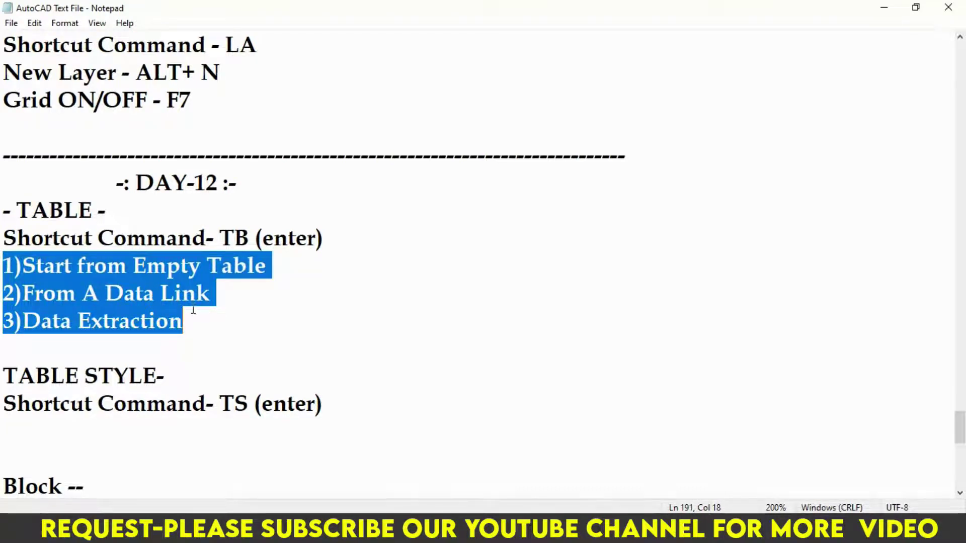
pyautogui.click(915, 7)
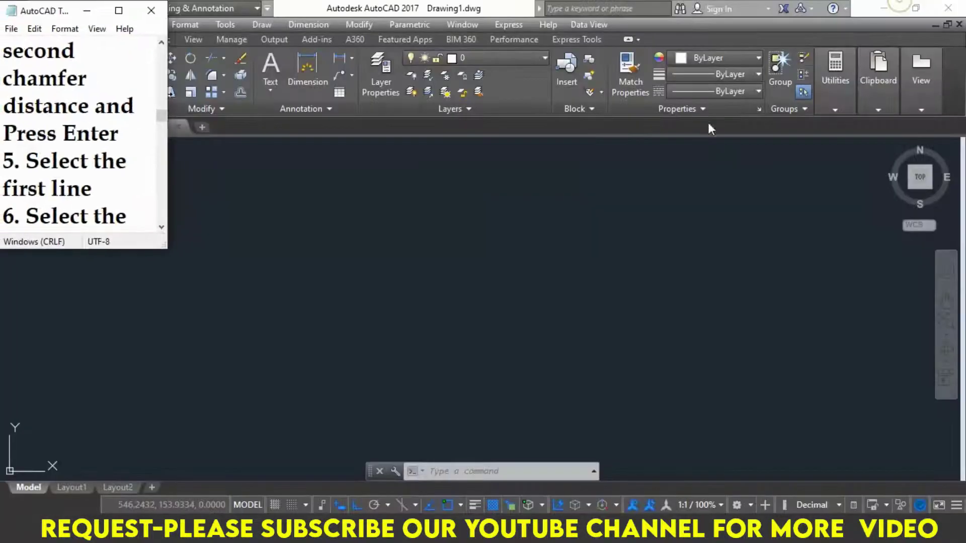
# Minimize Notepad and open the Insert Table dialog with TB
pyautogui.click(86, 10)
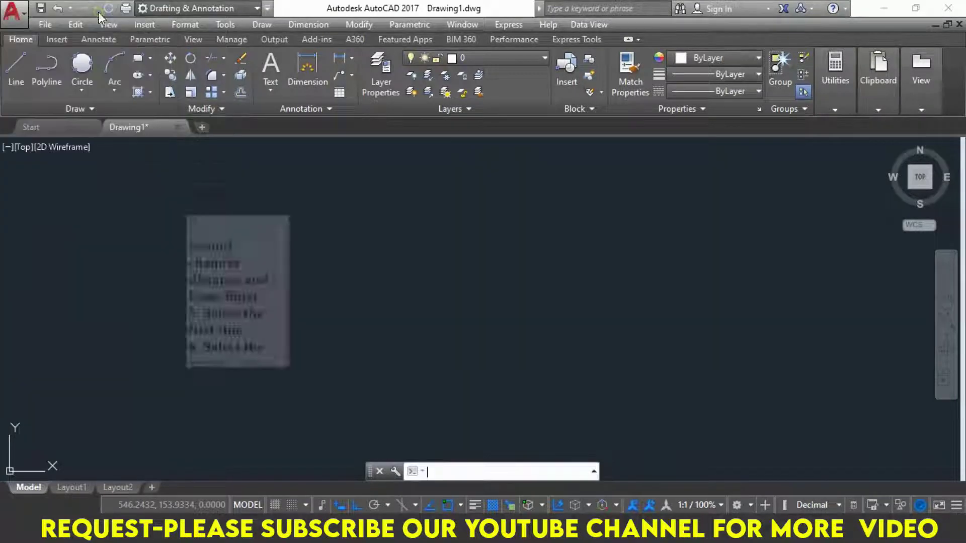
pyautogui.write('t')
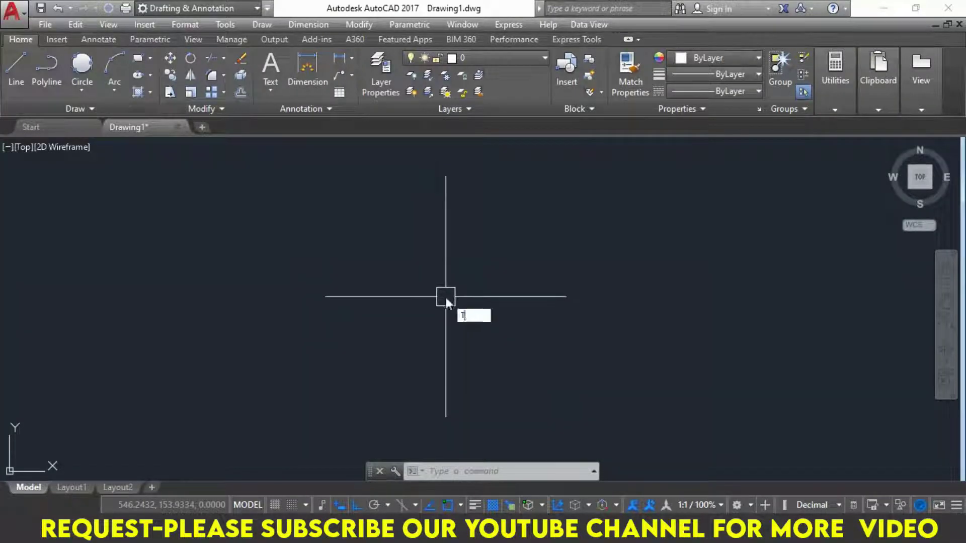
pyautogui.write('b')
pyautogui.press('Return')
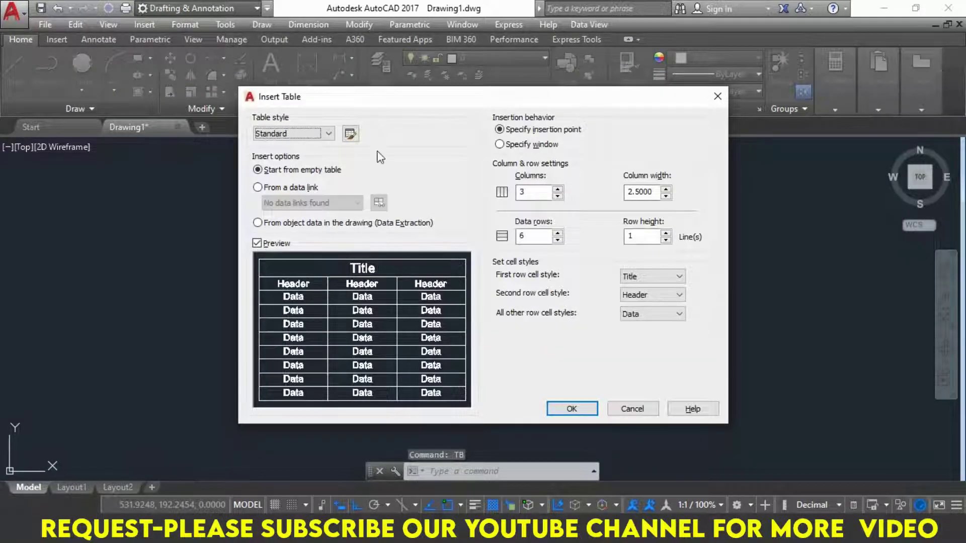
# Capture the Insert Table dialog as a new Snipping Tool snip
pyautogui.moveTo(365, 103); pyautogui.dragTo(366, 104)
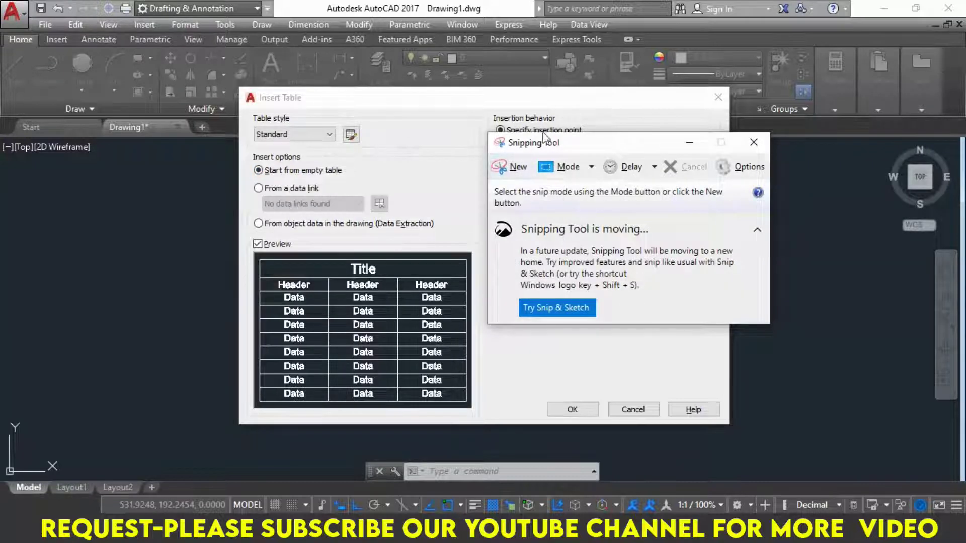
pyautogui.moveTo(521, 147); pyautogui.dragTo(409, 136)
pyautogui.click(395, 160)
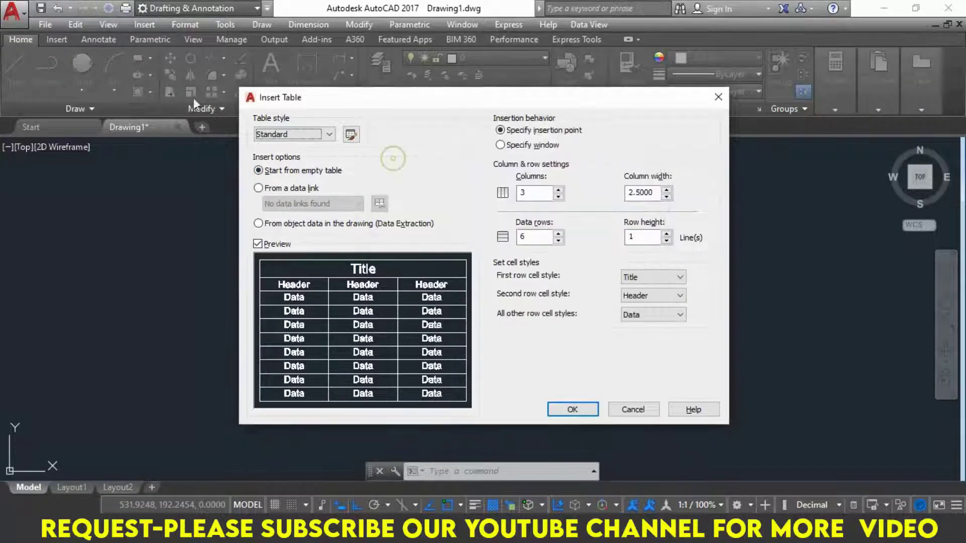
pyautogui.moveTo(231, 79)
pyautogui.mouseDown()
pyautogui.moveTo(307, 178)
pyautogui.moveTo(737, 430)
pyautogui.mouseUp()
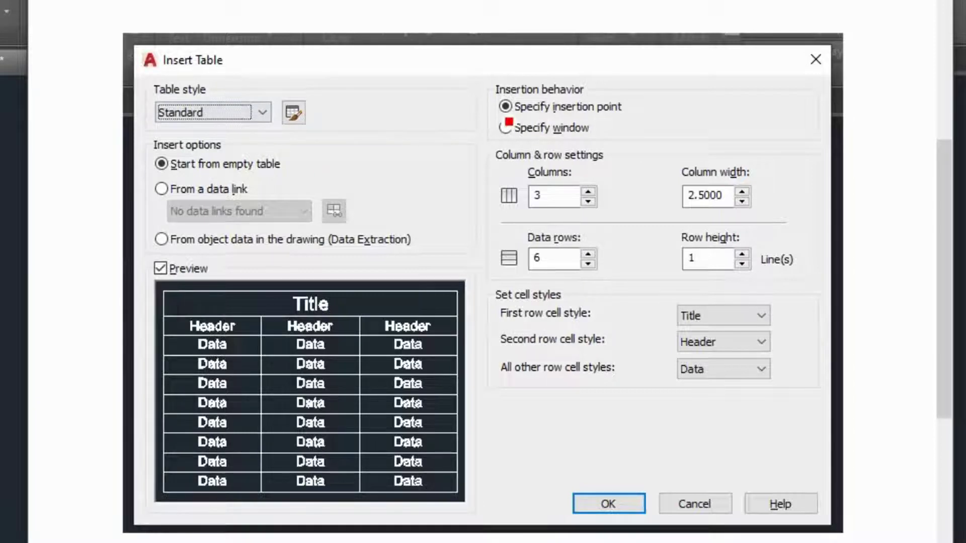
# Mark the Specify insertion point option and the preview's three columns in red
pyautogui.moveTo(504, 118); pyautogui.dragTo(641, 116)
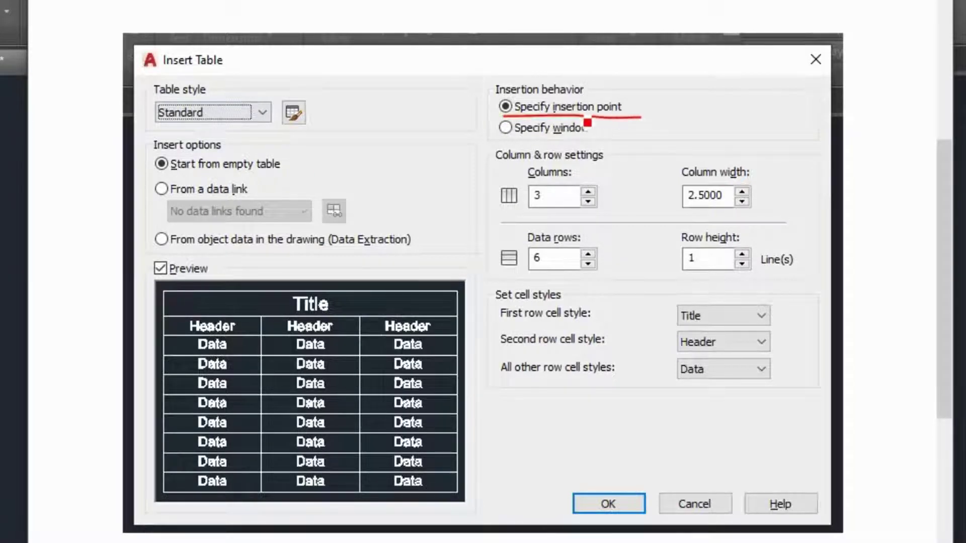
pyautogui.moveTo(495, 117)
pyautogui.mouseDown()
pyautogui.moveTo(499, 96)
pyautogui.moveTo(511, 103)
pyautogui.mouseUp()
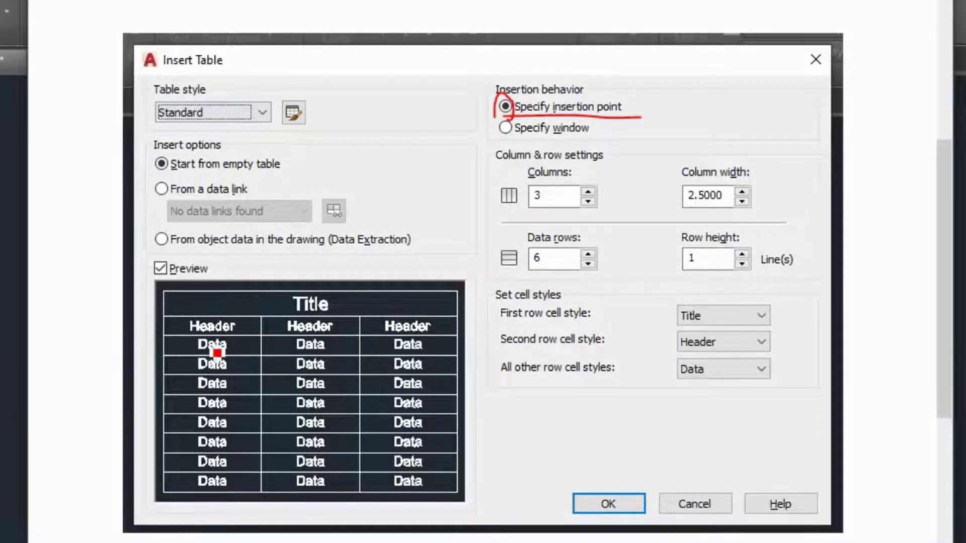
pyautogui.moveTo(210, 305); pyautogui.dragTo(212, 486)
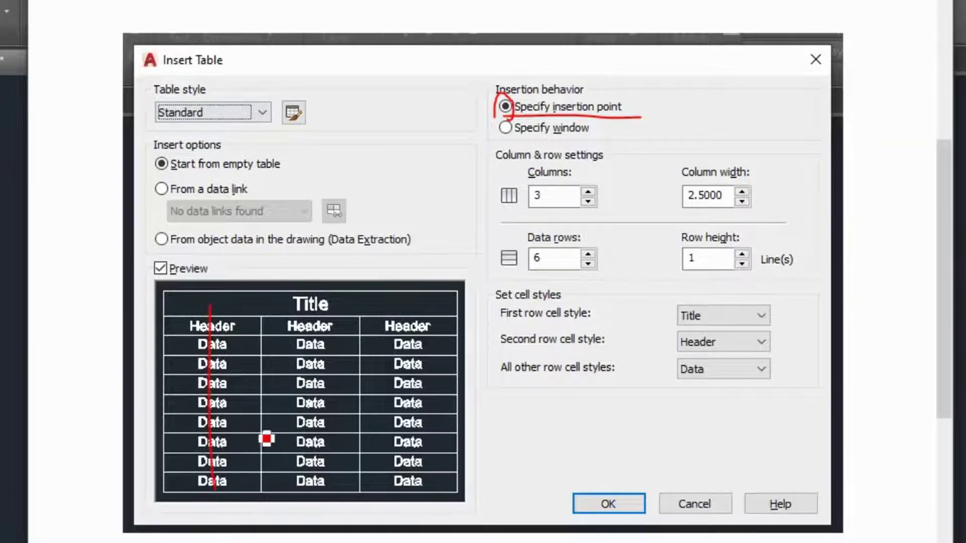
pyautogui.moveTo(302, 308); pyautogui.dragTo(312, 528)
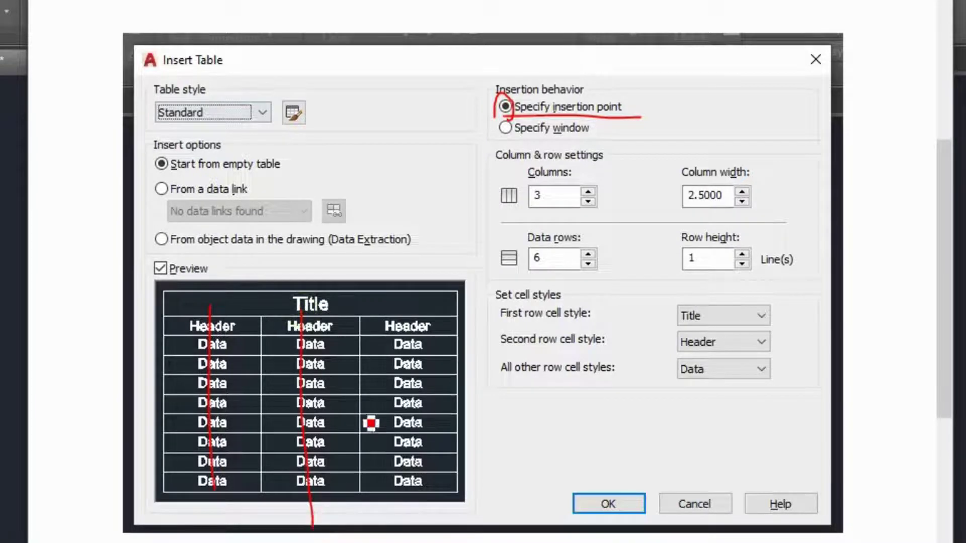
pyautogui.moveTo(407, 324); pyautogui.dragTo(416, 532)
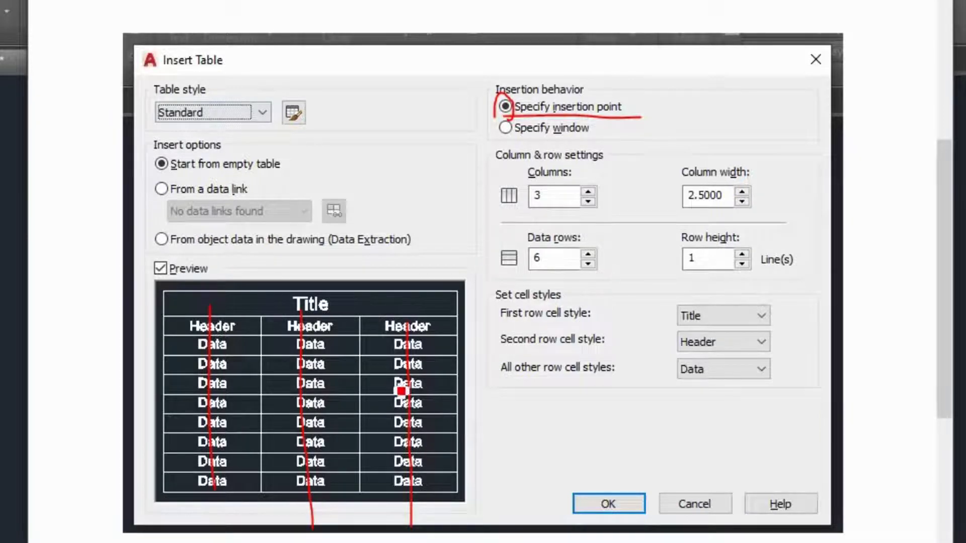
# Mark the preview's data rows with red strokes, from the bottom rows up to the first
pyautogui.moveTo(156, 486); pyautogui.dragTo(228, 482)
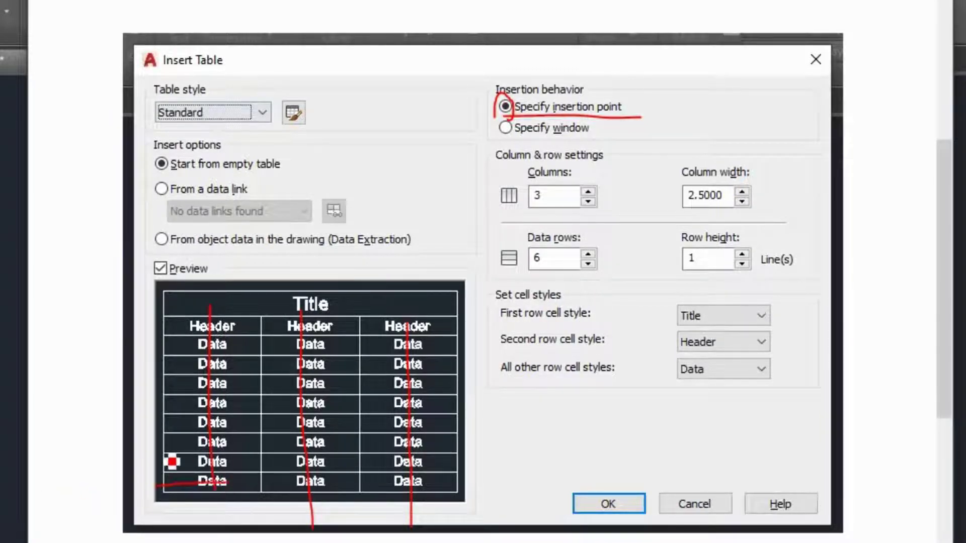
pyautogui.moveTo(156, 460); pyautogui.dragTo(444, 482)
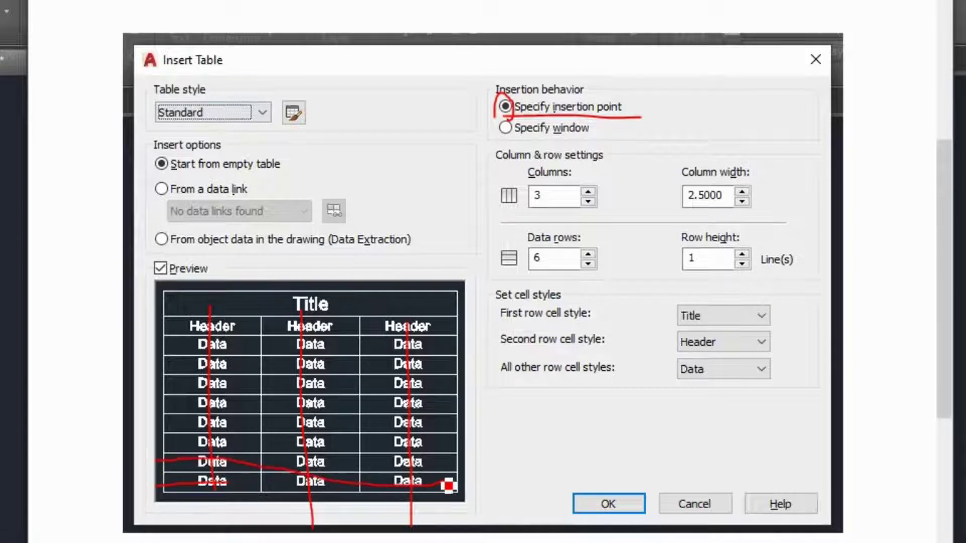
pyautogui.moveTo(131, 448)
pyautogui.mouseDown()
pyautogui.moveTo(193, 442)
pyautogui.moveTo(195, 384)
pyautogui.mouseUp()
pyautogui.click(161, 371)
pyautogui.moveTo(147, 346); pyautogui.dragTo(196, 347)
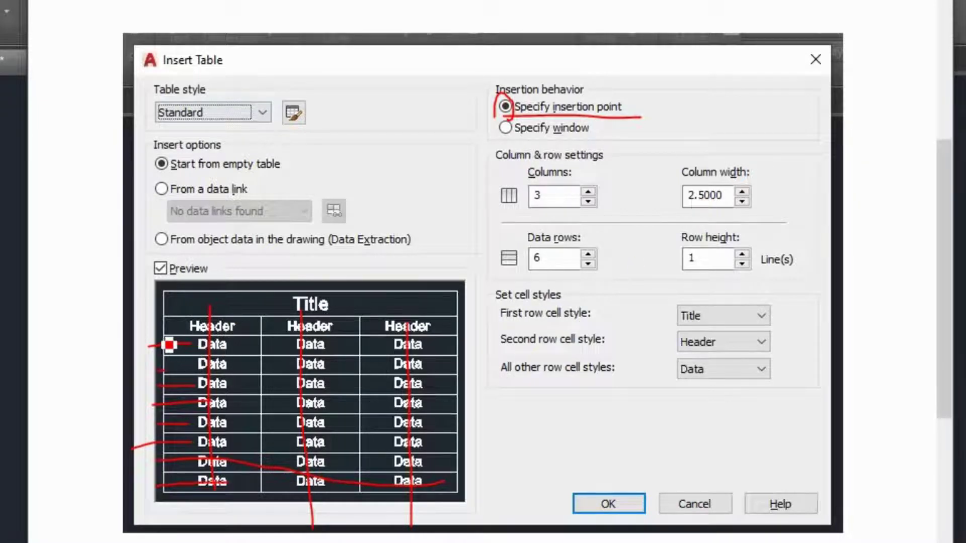
pyautogui.moveTo(157, 352); pyautogui.dragTo(168, 341)
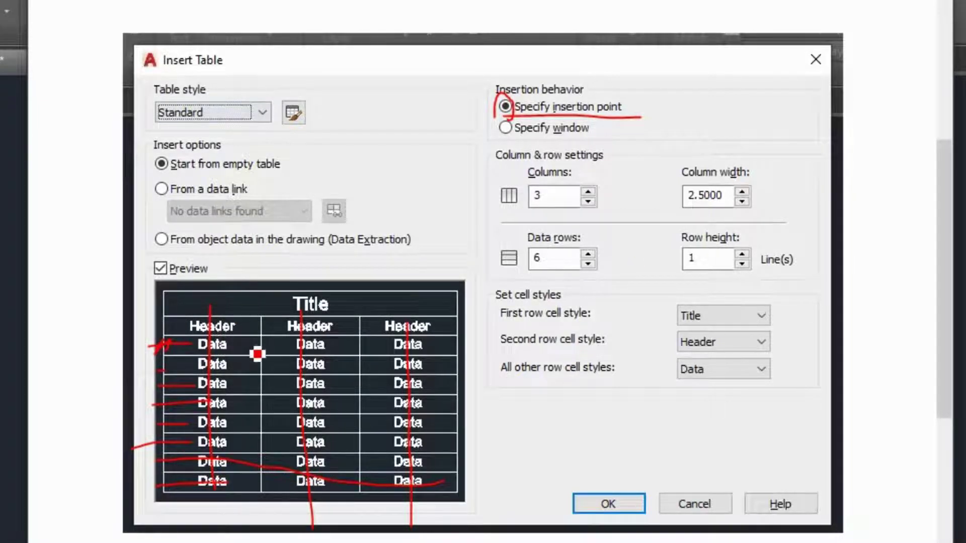
pyautogui.moveTo(257, 354)
pyautogui.mouseDown()
pyautogui.moveTo(268, 336)
pyautogui.moveTo(237, 346)
pyautogui.mouseUp()
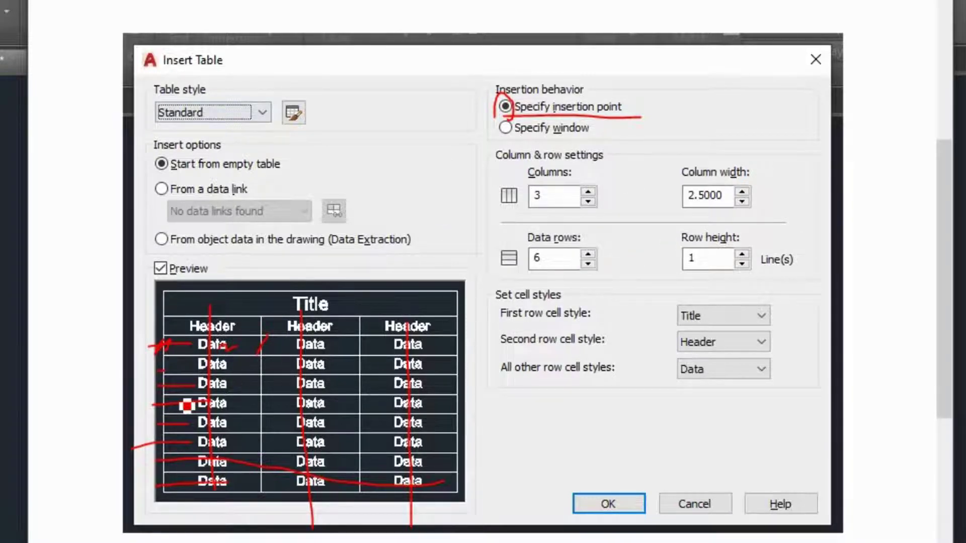
pyautogui.moveTo(187, 402); pyautogui.dragTo(335, 403)
pyautogui.moveTo(254, 372); pyautogui.dragTo(311, 372)
pyautogui.moveTo(199, 375); pyautogui.dragTo(345, 376)
pyautogui.moveTo(212, 407); pyautogui.dragTo(309, 408)
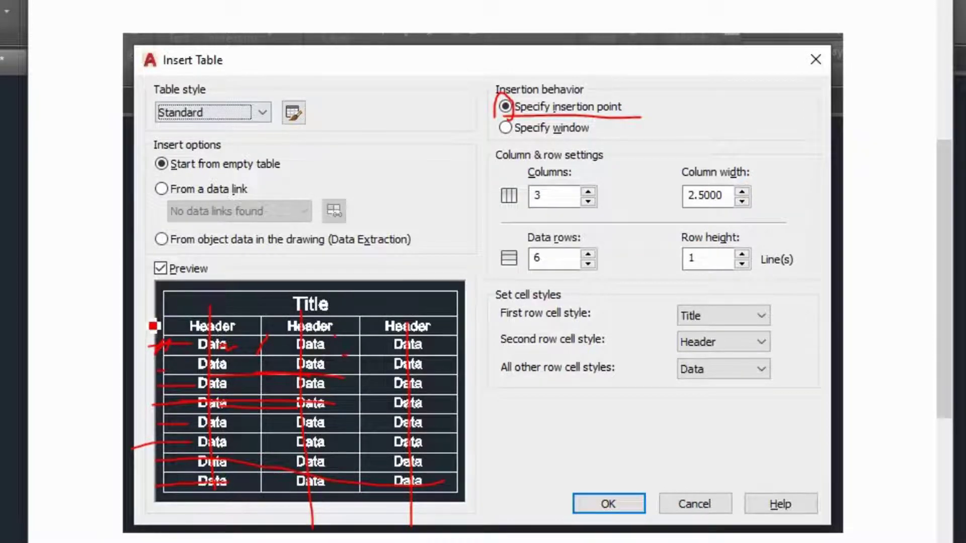
# Mark the Header row and point an arrow at the Title row in red
pyautogui.moveTo(180, 320); pyautogui.dragTo(158, 322)
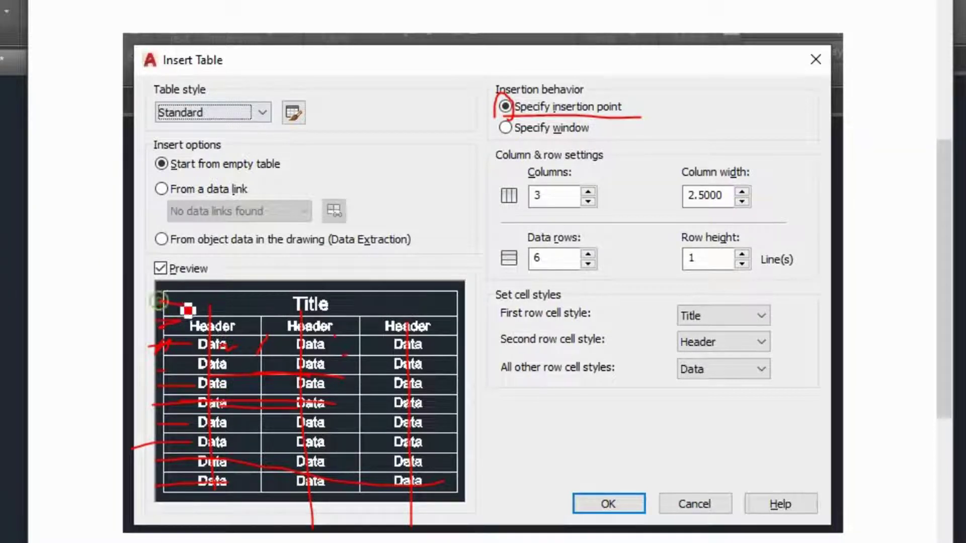
pyautogui.moveTo(182, 304); pyautogui.dragTo(164, 314)
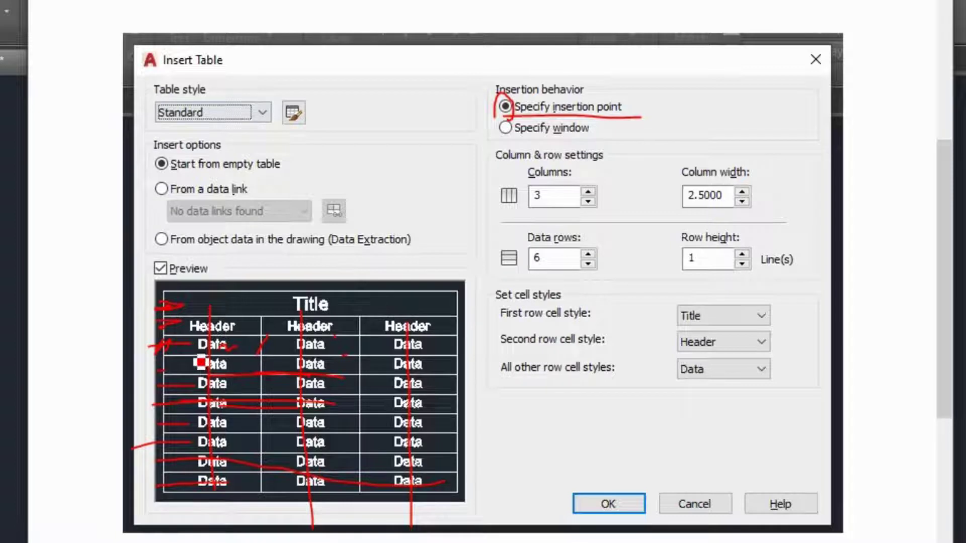
pyautogui.click(458, 2)
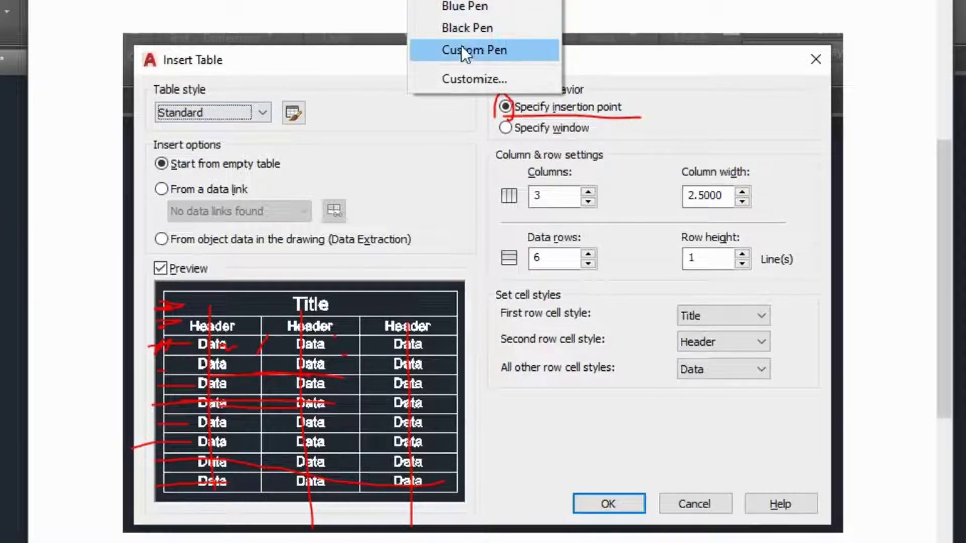
# With the blue pen, outline the preview's Title row, Header row and three data columns
pyautogui.click(457, 13)
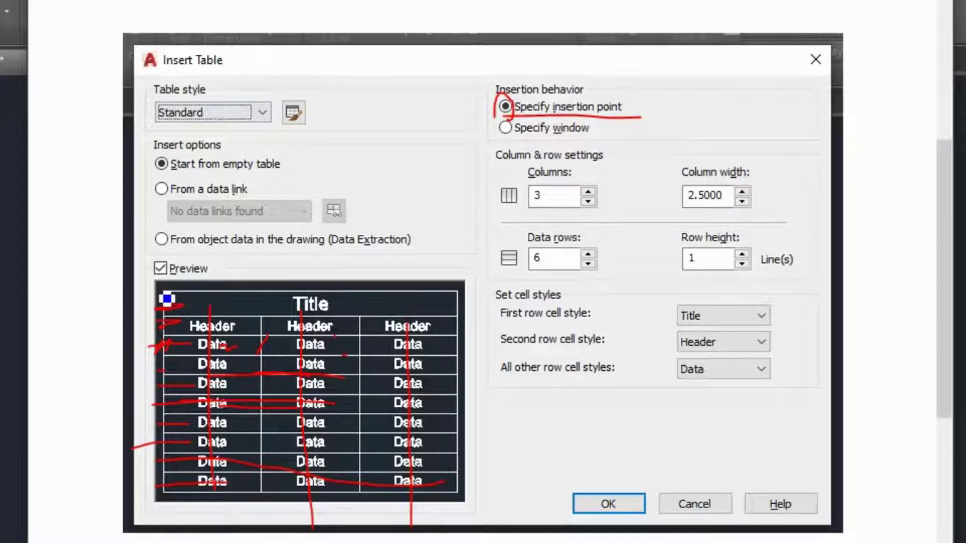
pyautogui.moveTo(162, 292); pyautogui.dragTo(463, 310)
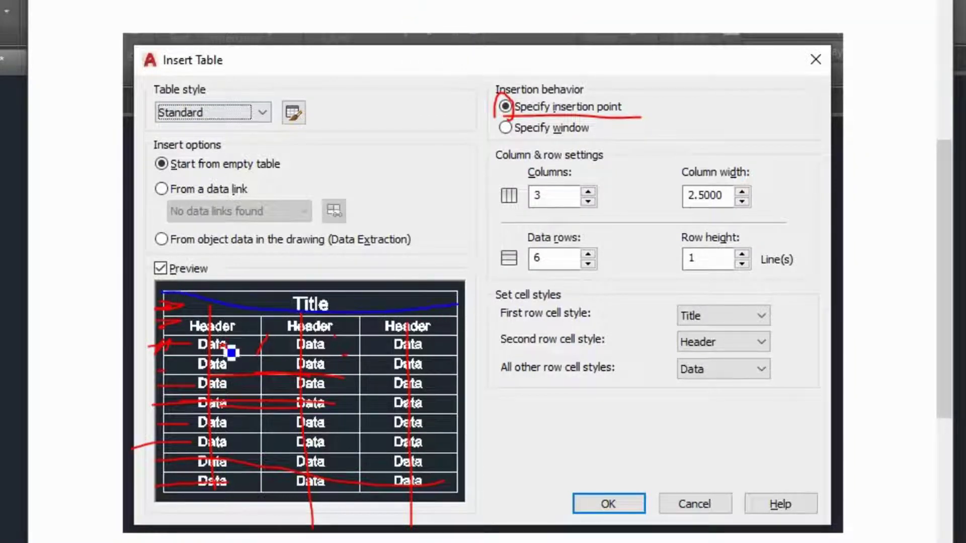
pyautogui.moveTo(134, 330); pyautogui.dragTo(467, 331)
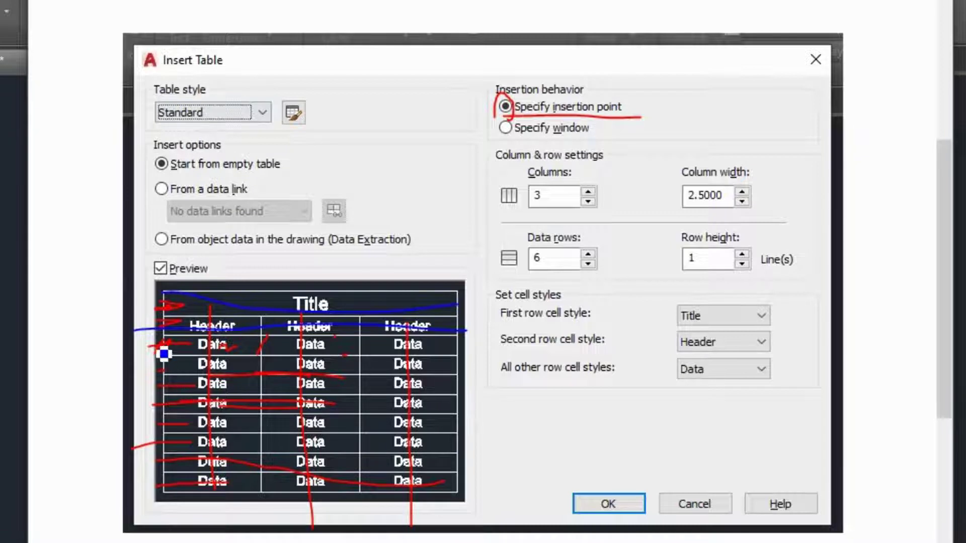
pyautogui.moveTo(156, 345)
pyautogui.mouseDown()
pyautogui.moveTo(161, 478)
pyautogui.moveTo(171, 484)
pyautogui.mouseUp()
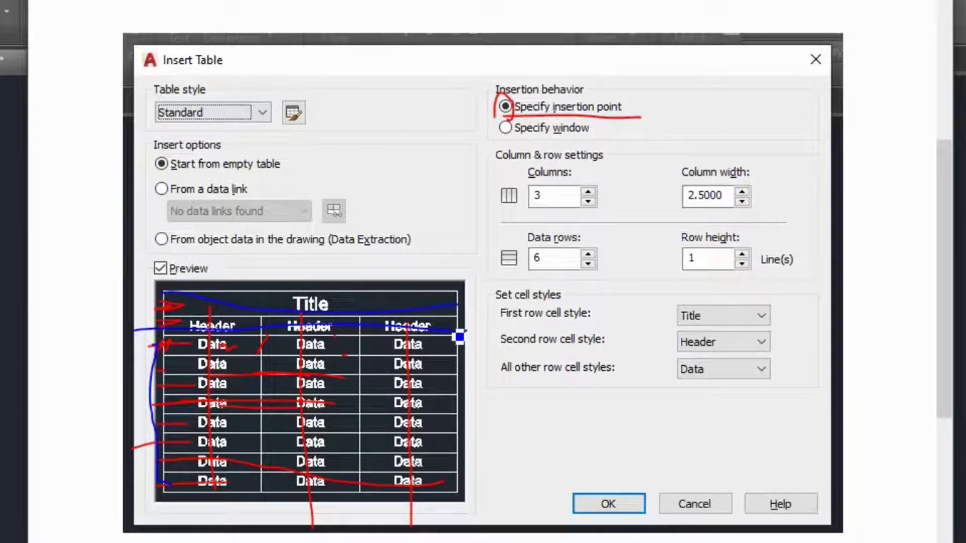
pyautogui.moveTo(445, 348)
pyautogui.mouseDown()
pyautogui.moveTo(480, 370)
pyautogui.moveTo(480, 443)
pyautogui.moveTo(453, 475)
pyautogui.moveTo(484, 484)
pyautogui.mouseUp()
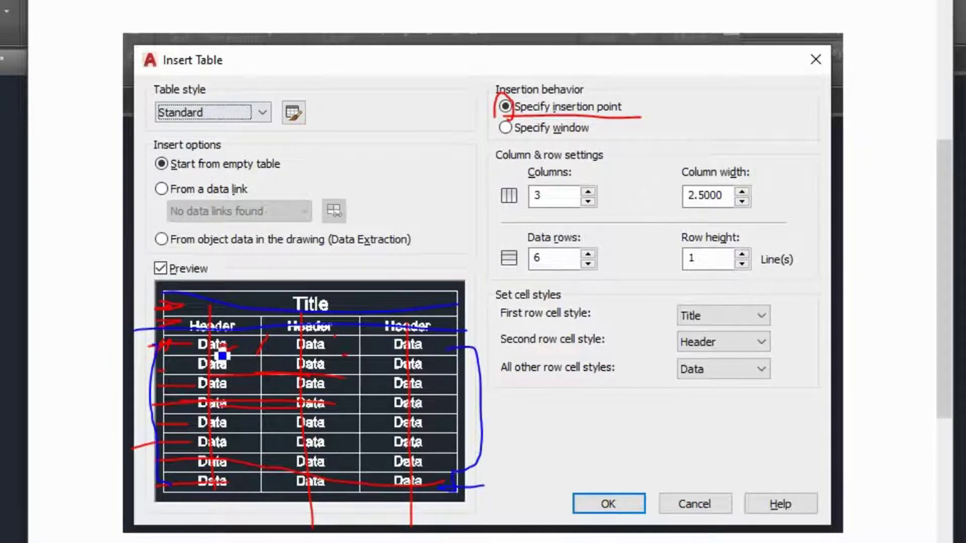
pyautogui.moveTo(228, 347)
pyautogui.mouseDown()
pyautogui.moveTo(233, 278)
pyautogui.moveTo(407, 260)
pyautogui.moveTo(409, 345)
pyautogui.mouseUp()
pyautogui.moveTo(220, 350); pyautogui.dragTo(238, 455)
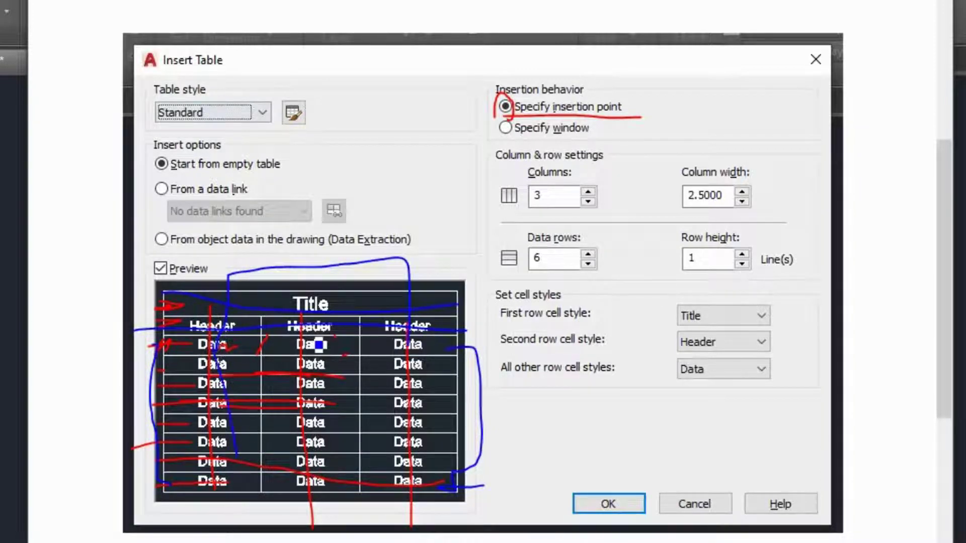
pyautogui.moveTo(316, 341); pyautogui.dragTo(347, 477)
pyautogui.moveTo(382, 339); pyautogui.dragTo(399, 454)
# Clear the pen markup, select the Columns value, and switch to the schedule PDF
pyautogui.press('Escape')
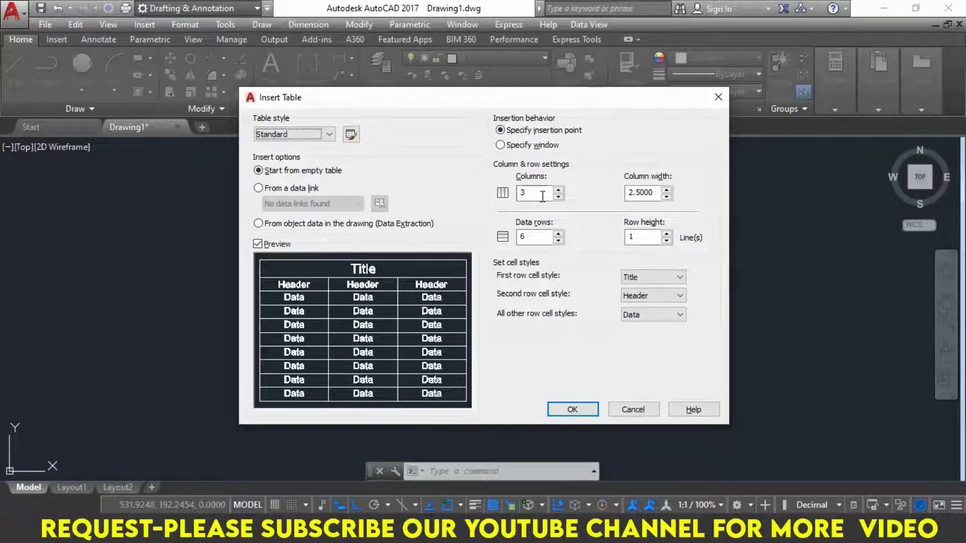
pyautogui.doubleClick(533, 193)
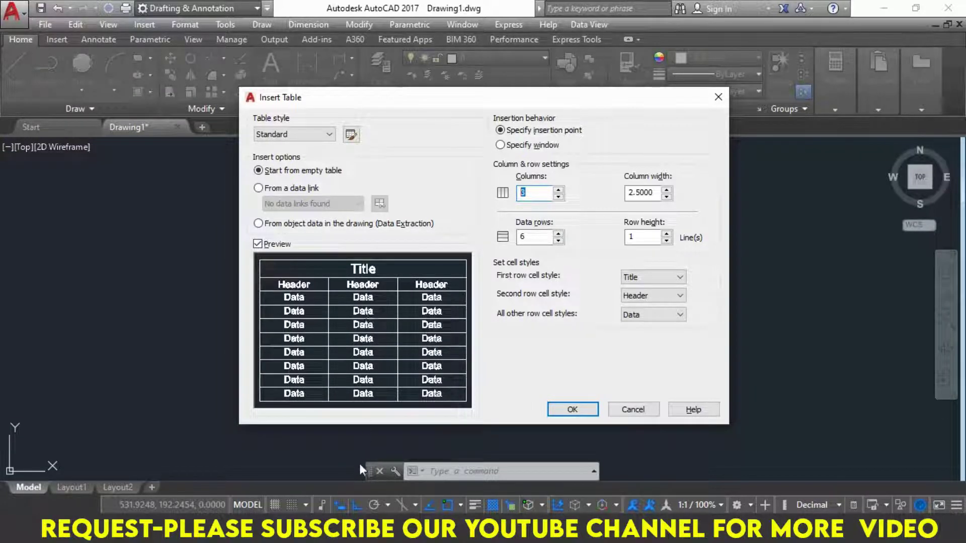
pyautogui.hotkey('alt', 'Tab')
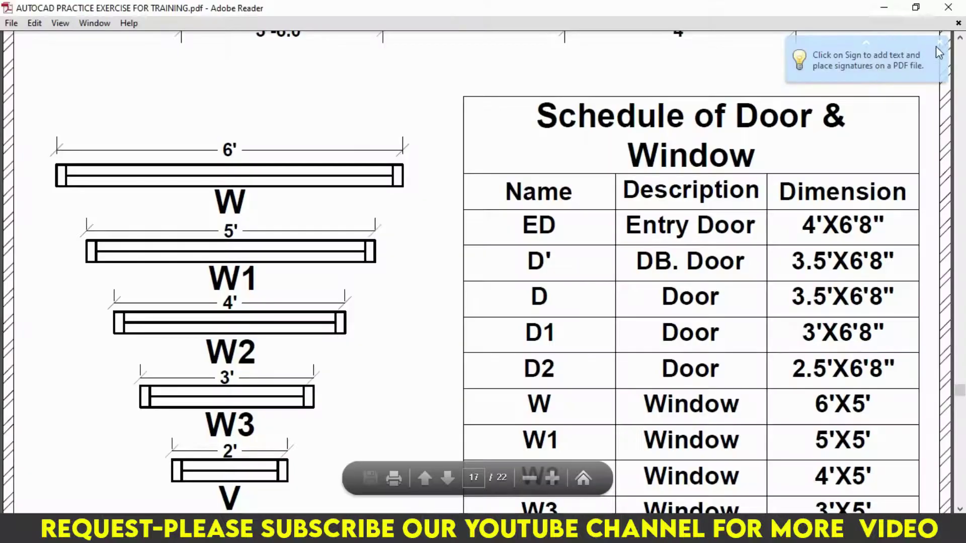
# Scroll to the Schedule of Door & Window table and zoom the PDF out to 75%
pyautogui.scroll(-1, 765, 159)
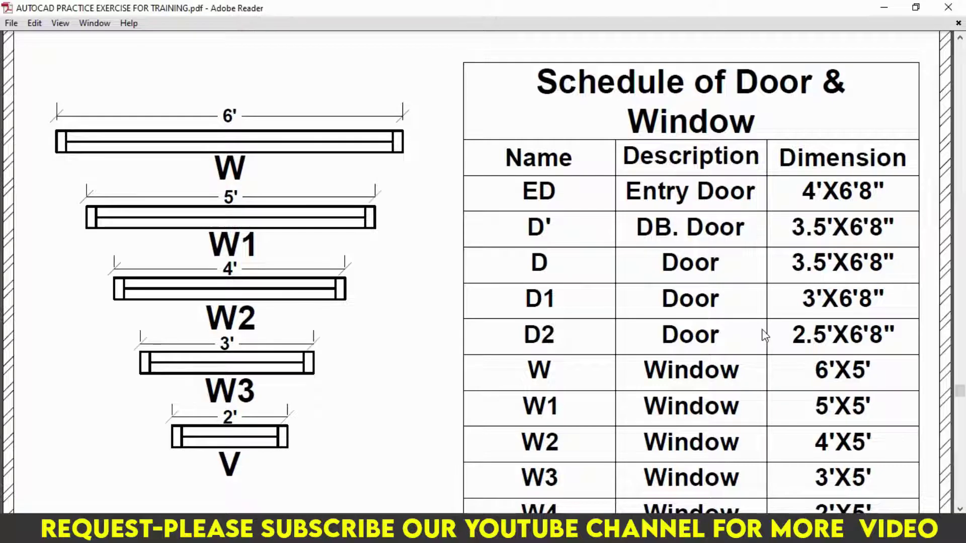
pyautogui.scroll(-1, 764, 336)
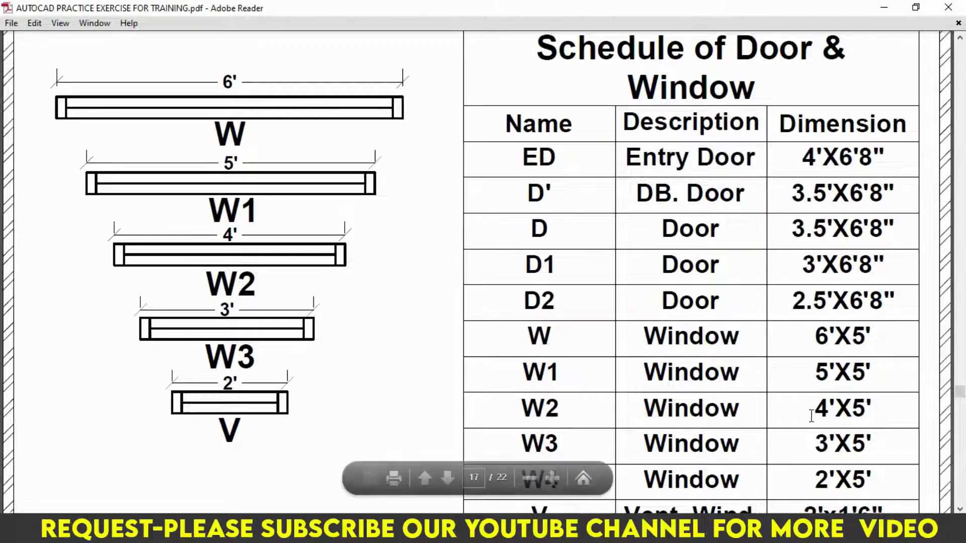
pyautogui.click(598, 479)
pyautogui.click(361, 44)
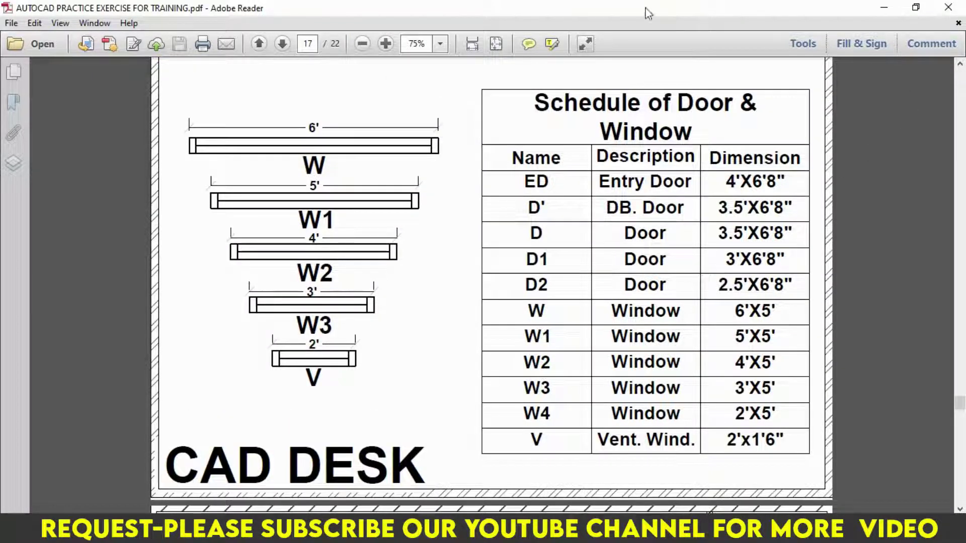
pyautogui.click(578, 44)
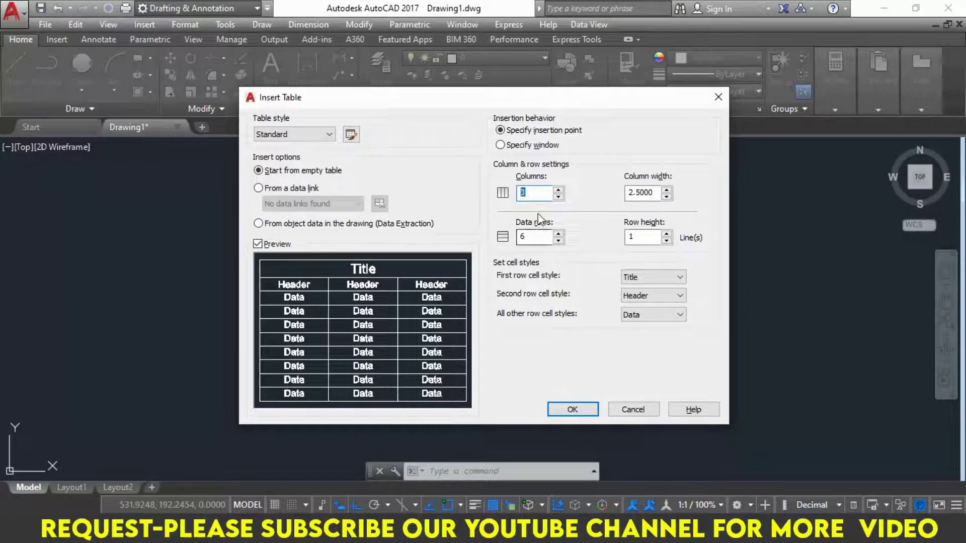
# Set Data rows to 7, keep Title as the first-row style, and bring back the schedule PDF
pyautogui.click(535, 196)
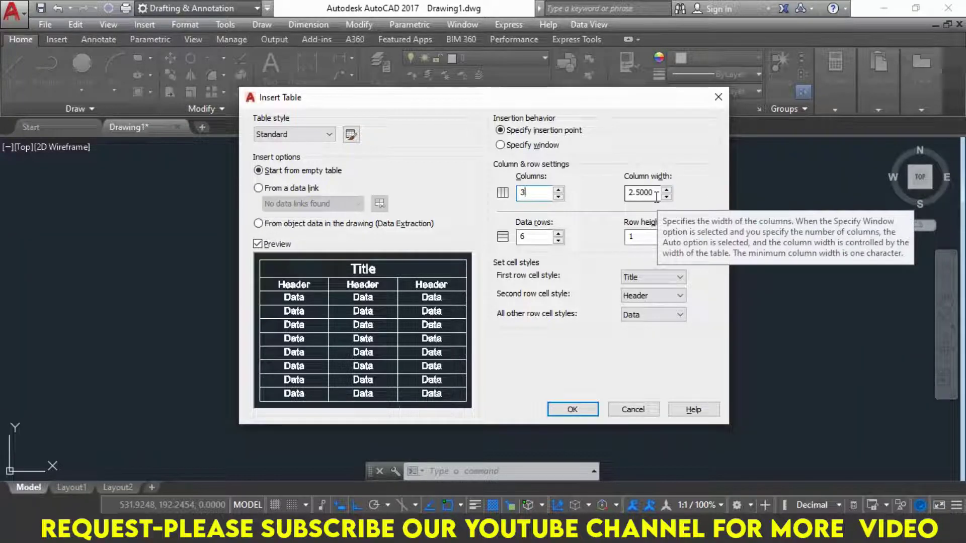
pyautogui.doubleClick(523, 236)
pyautogui.write('7')
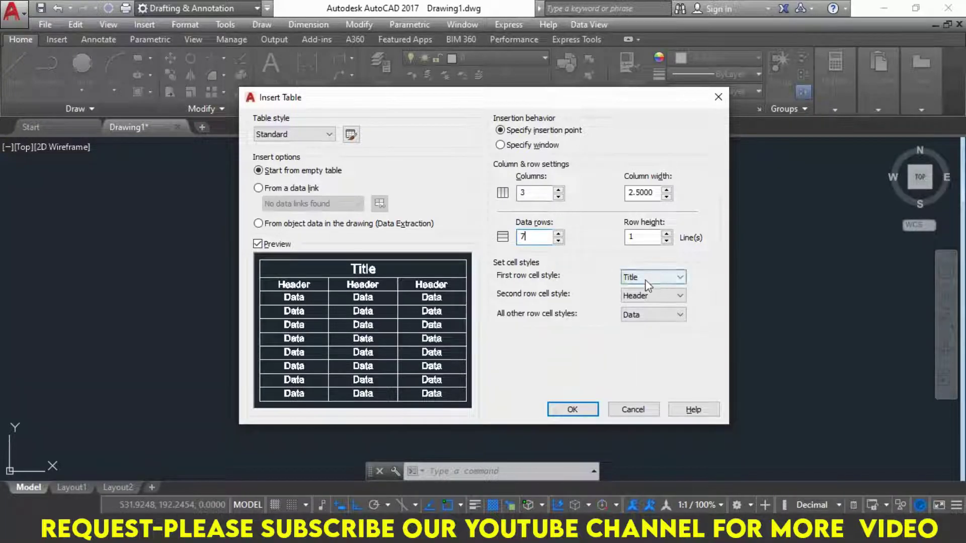
pyautogui.click(673, 278)
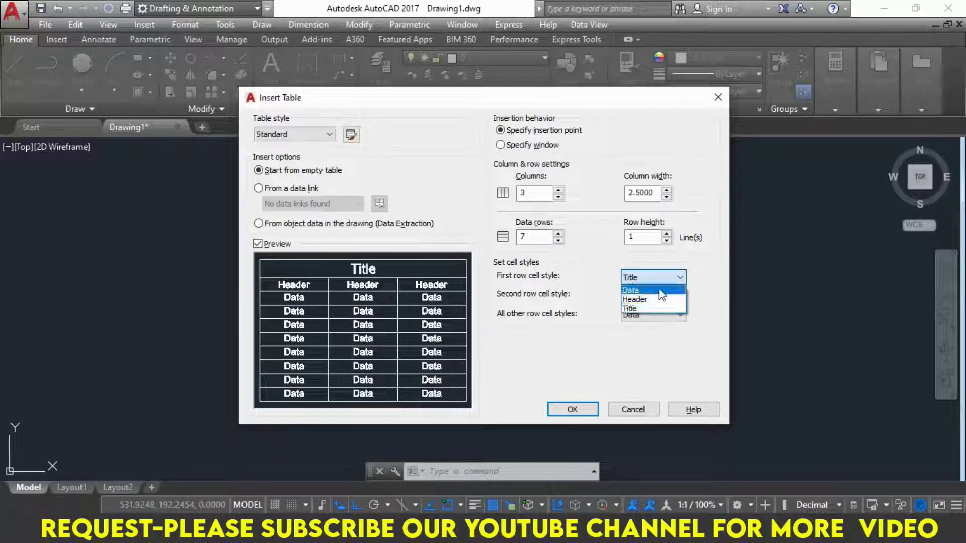
pyautogui.click(664, 290)
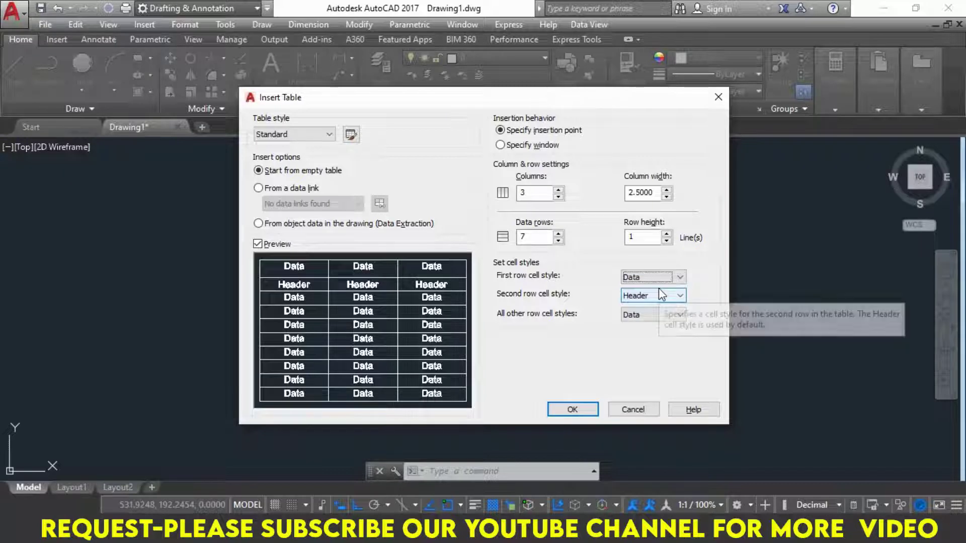
pyautogui.click(657, 277)
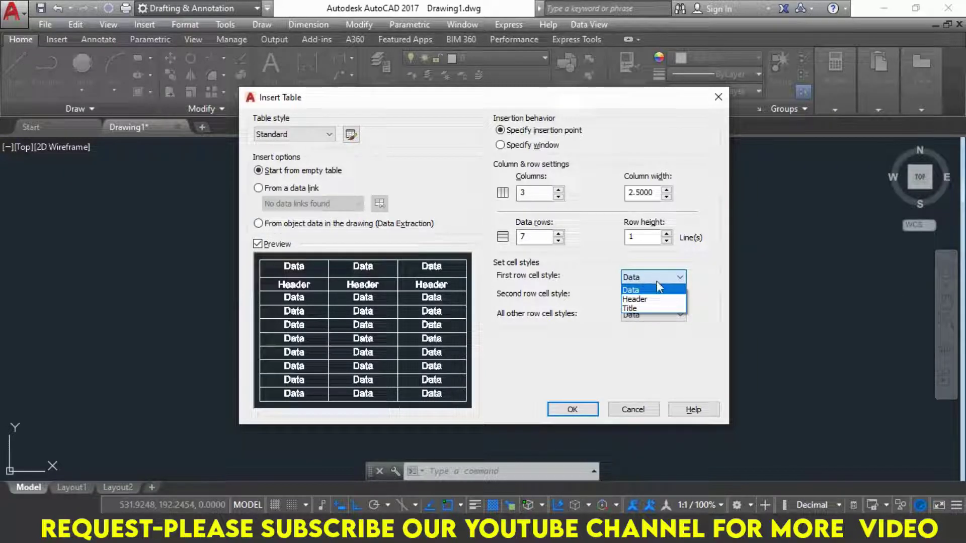
pyautogui.click(655, 308)
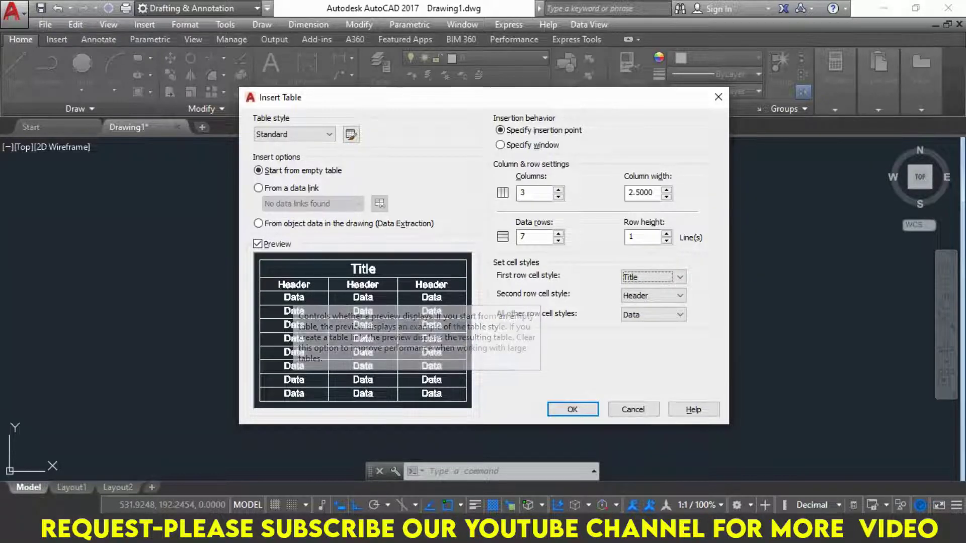
pyautogui.click(636, 460)
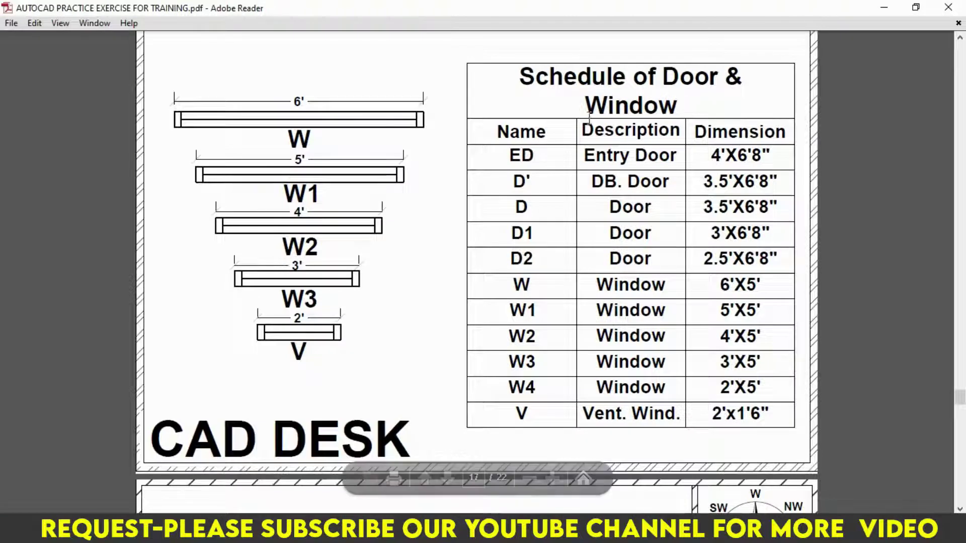
# Select the Name heading text in the reference schedule PDF
pyautogui.moveTo(502, 144); pyautogui.dragTo(760, 132)
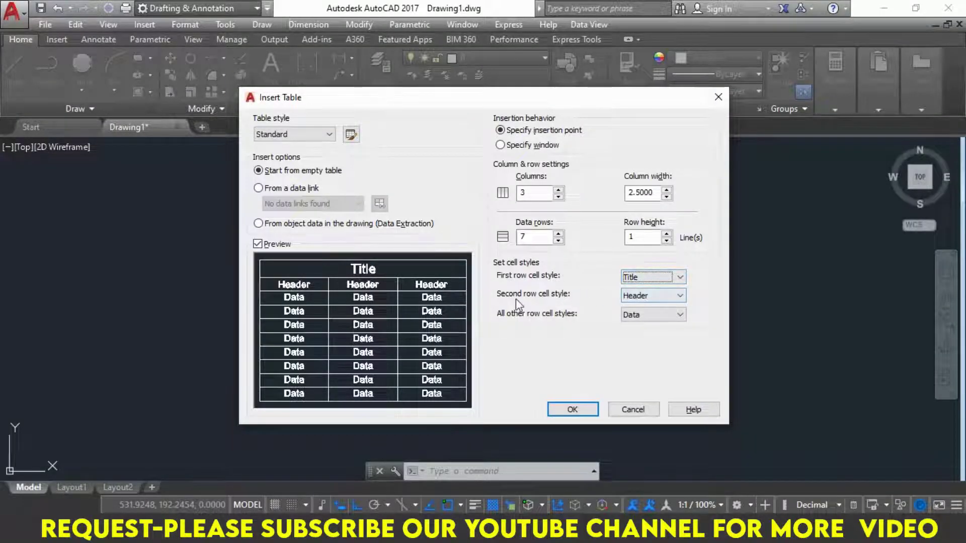
# Keep Header for the second row and Data for the other rows, then accept the 3-column, 7-row table
pyautogui.click(638, 296)
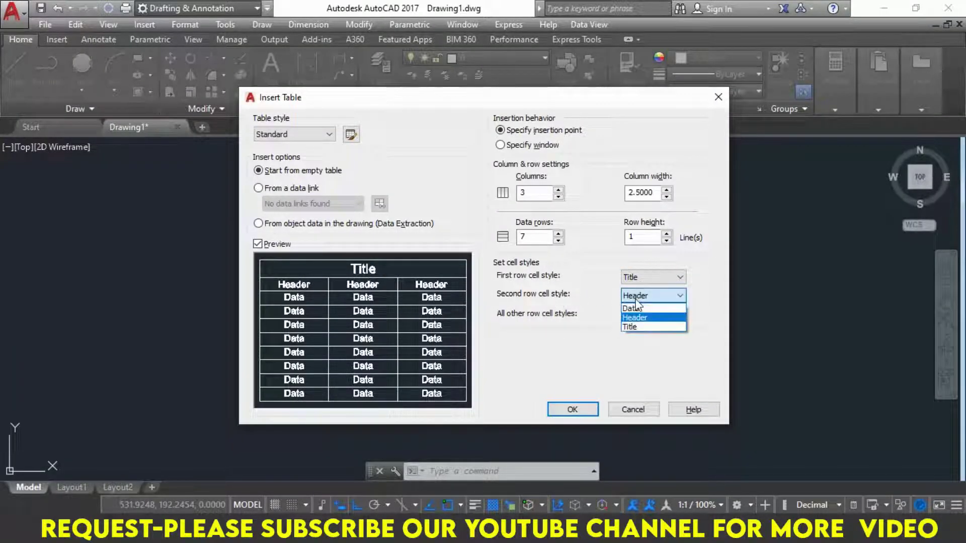
pyautogui.click(641, 318)
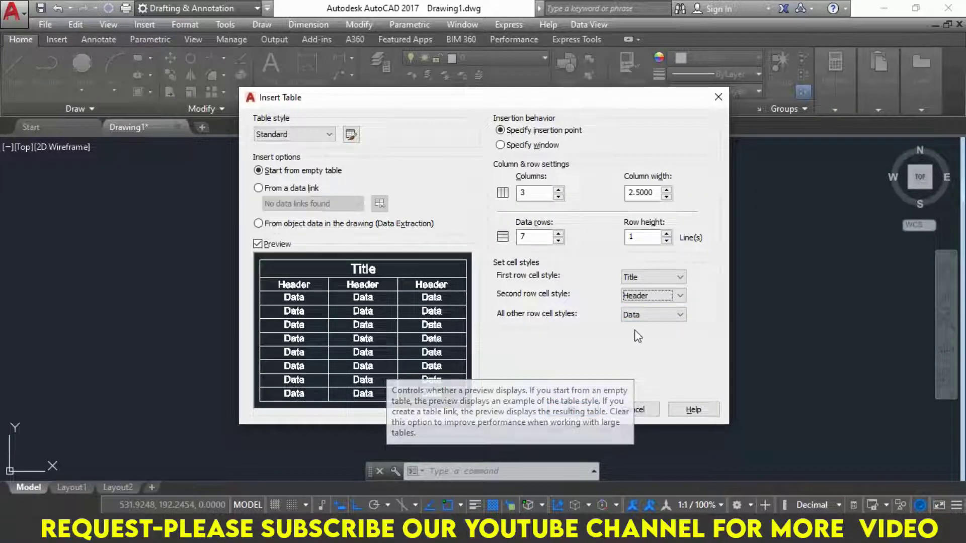
pyautogui.click(639, 317)
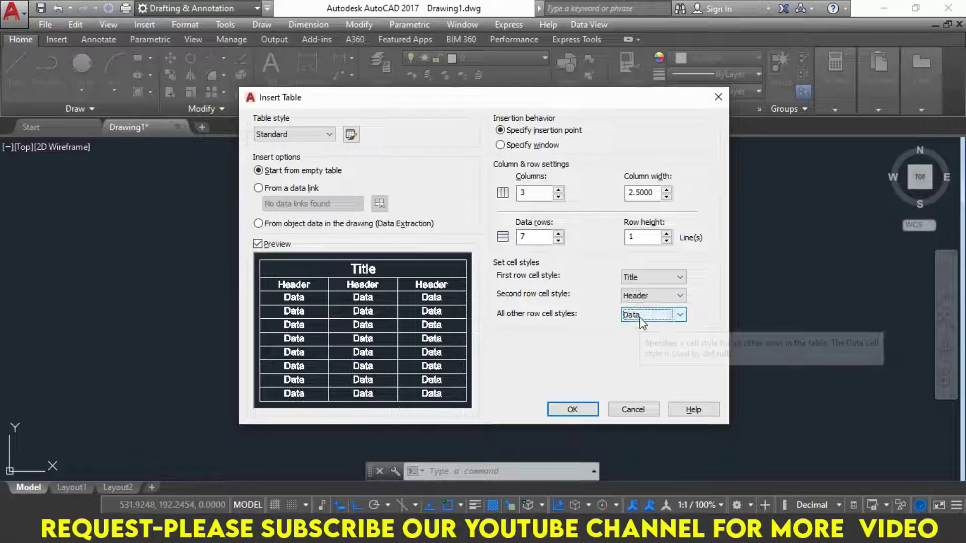
pyautogui.click(583, 406)
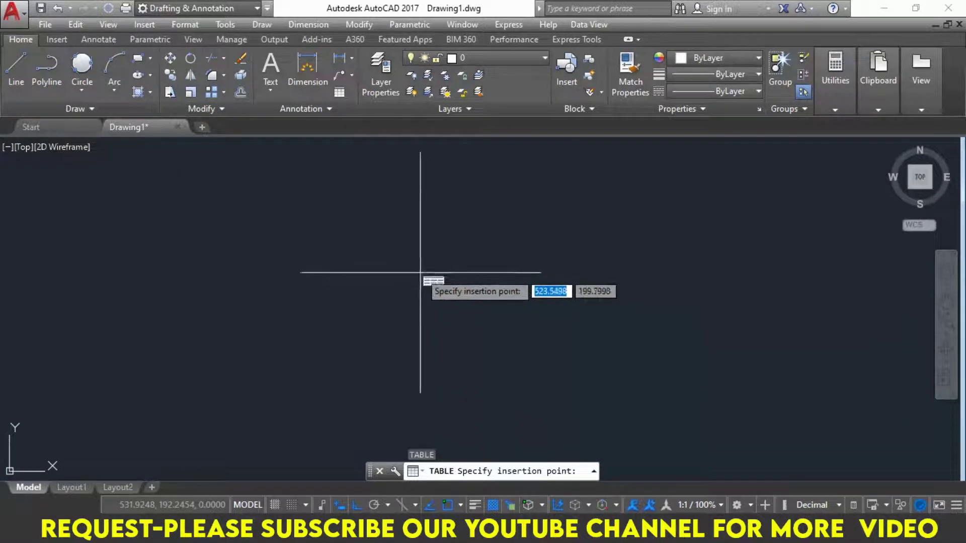
# Place the empty table at the picked point and zoom to fit it in view
pyautogui.click(420, 273)
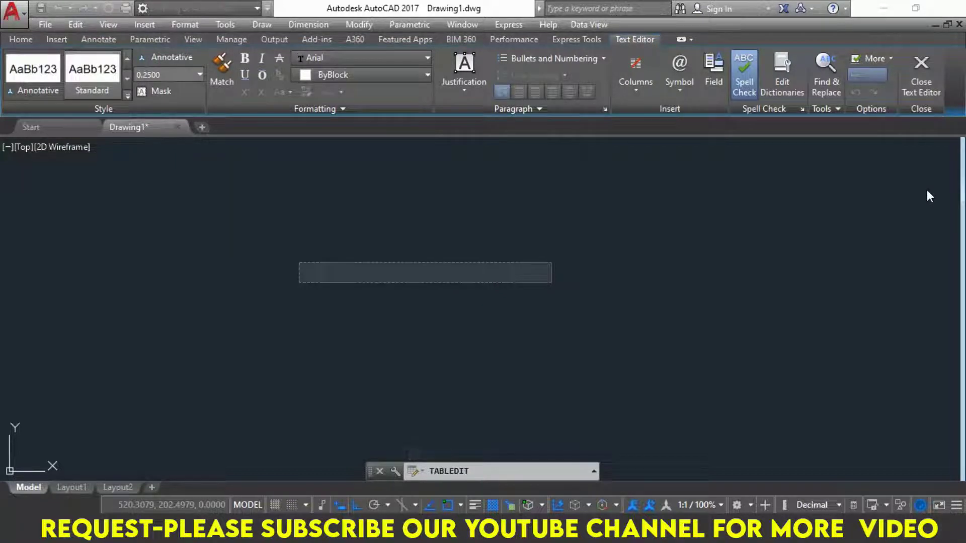
pyautogui.click(752, 273)
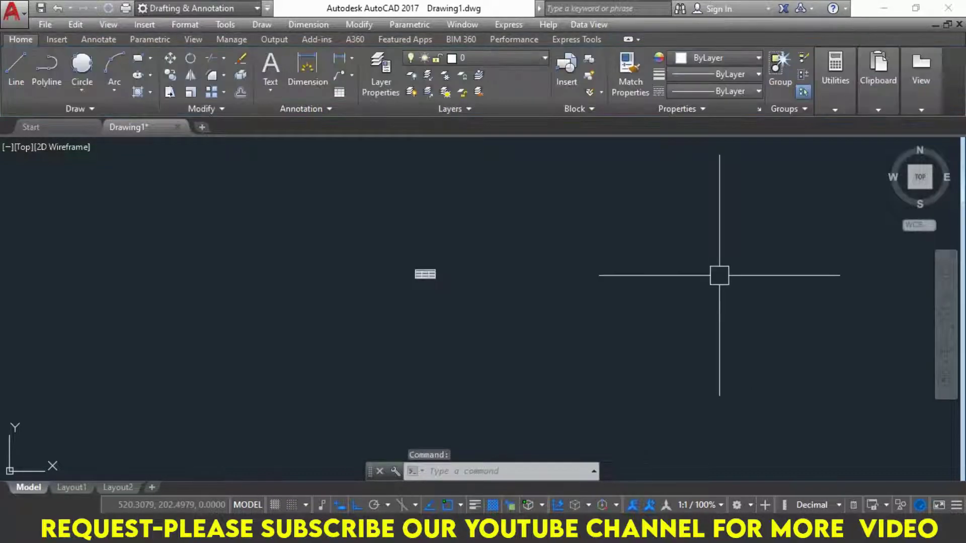
pyautogui.click(928, 180)
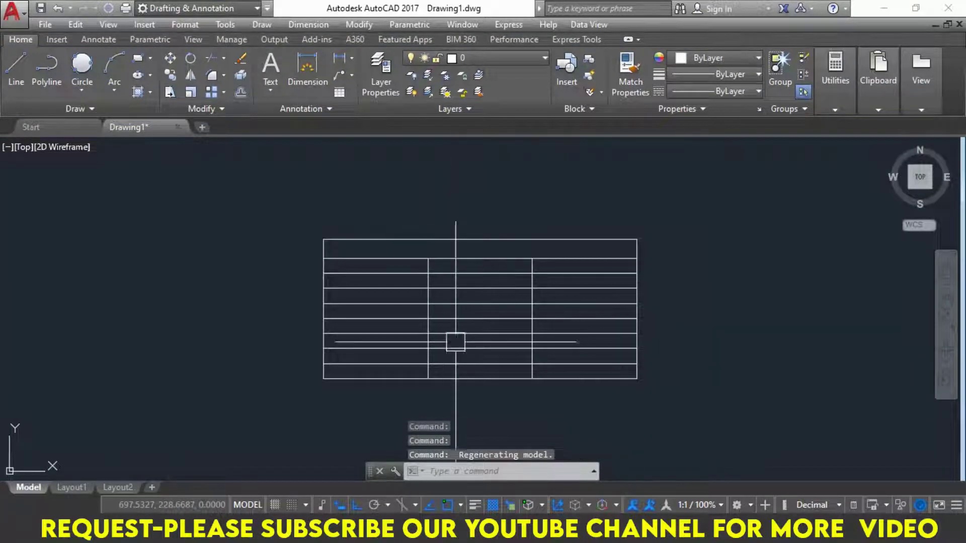
# Select the table and then its merged title row to inspect them
pyautogui.click(529, 316)
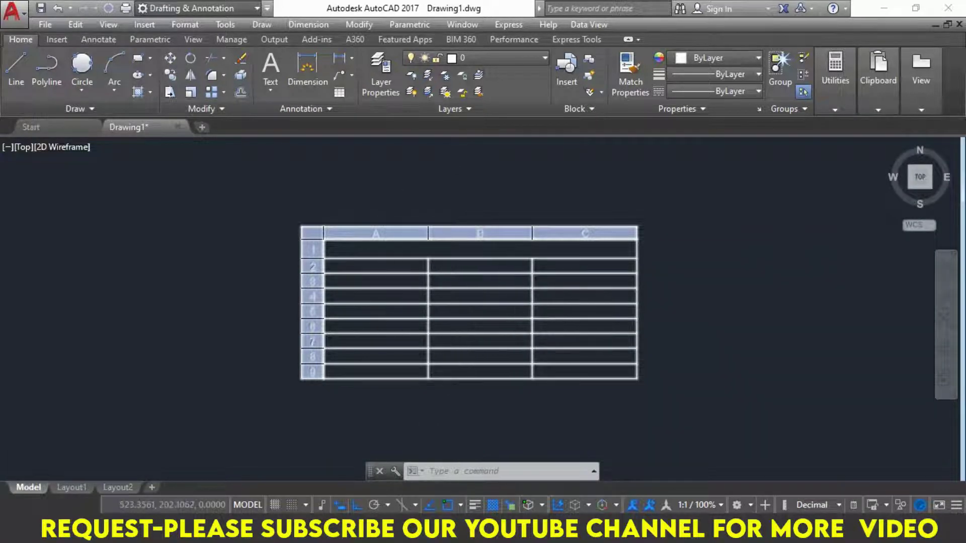
pyautogui.press('Escape')
pyautogui.scroll(2, 451, 256)
pyautogui.click(451, 247)
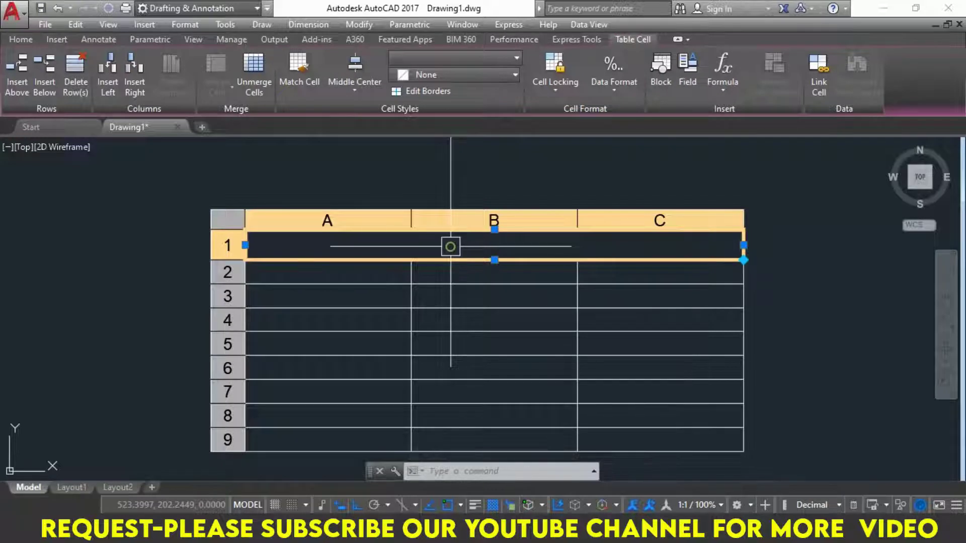
pyautogui.click(451, 246)
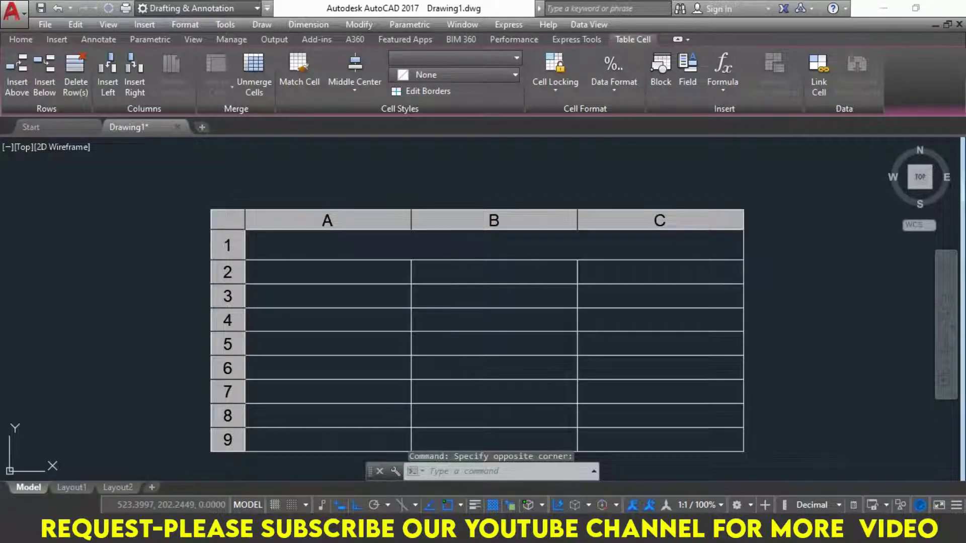
# Type SHEDULE DOOR & WINDOW in the title cell, then insert the missing C after checking the PDF
pyautogui.doubleClick(451, 247)
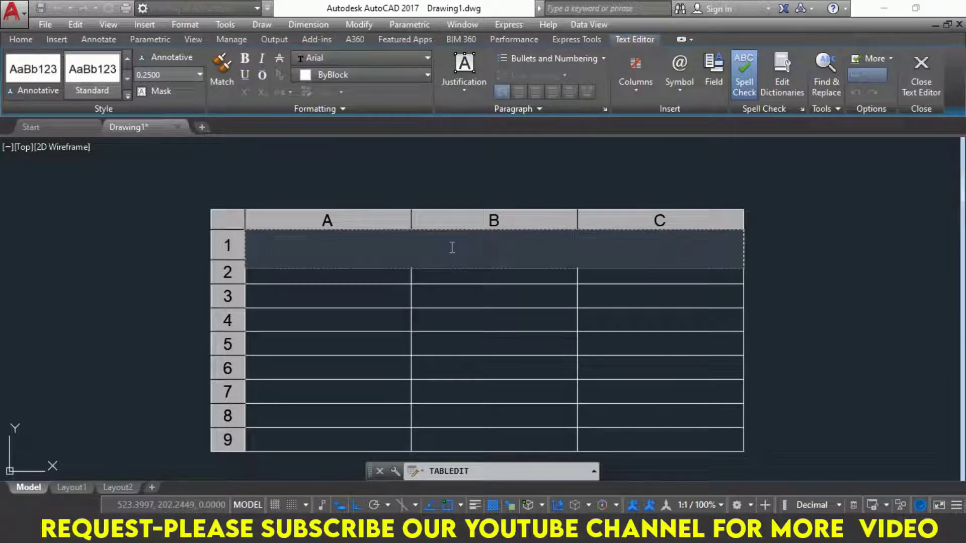
pyautogui.write('SHEDU')
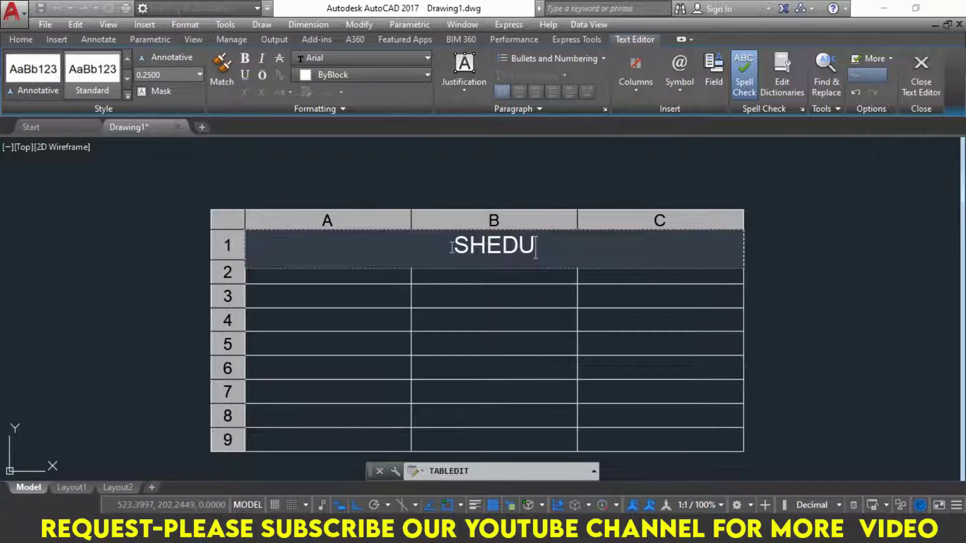
pyautogui.write('LE')
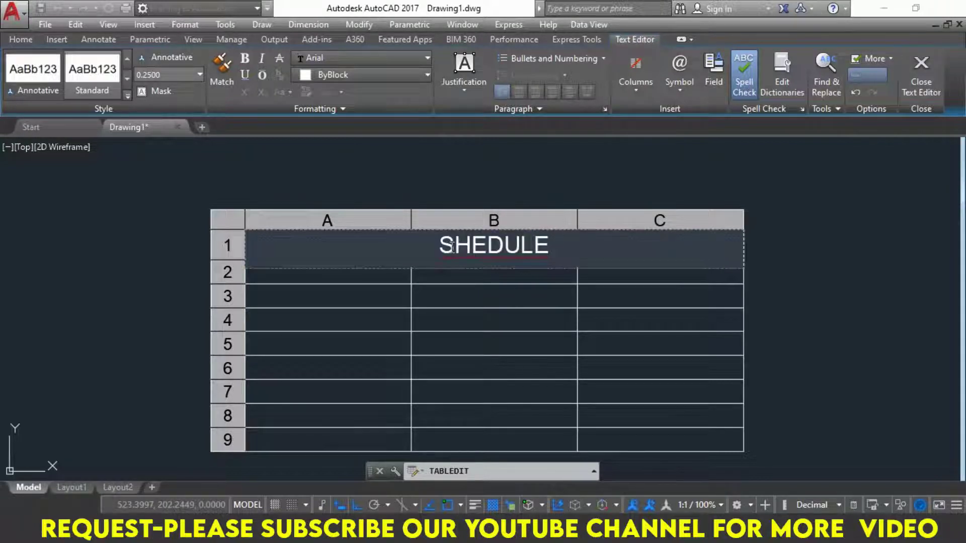
pyautogui.write(' D')
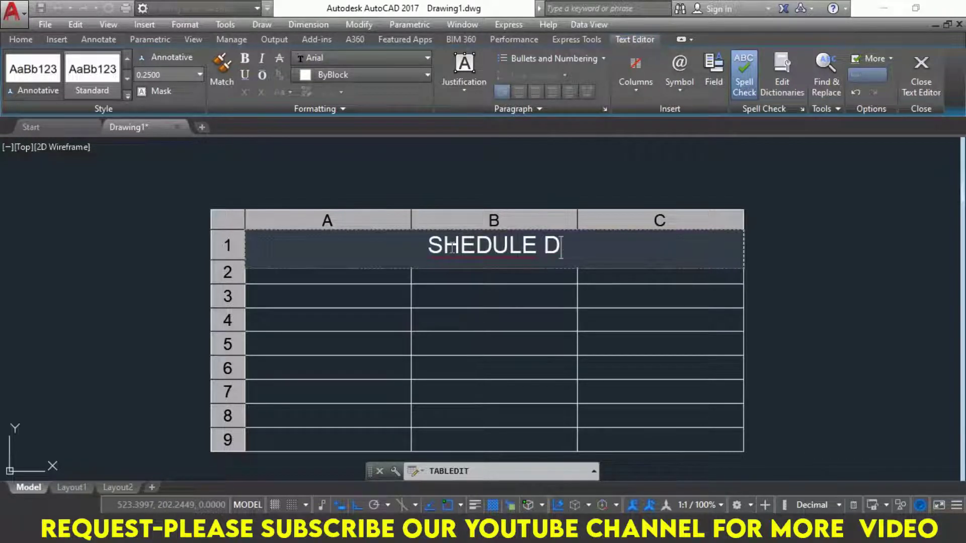
pyautogui.write('OOR')
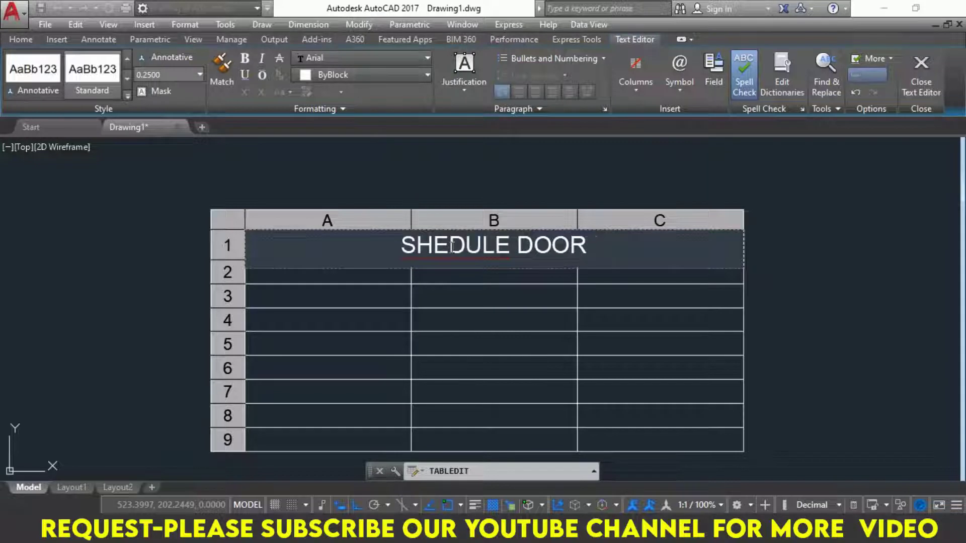
pyautogui.write(' &')
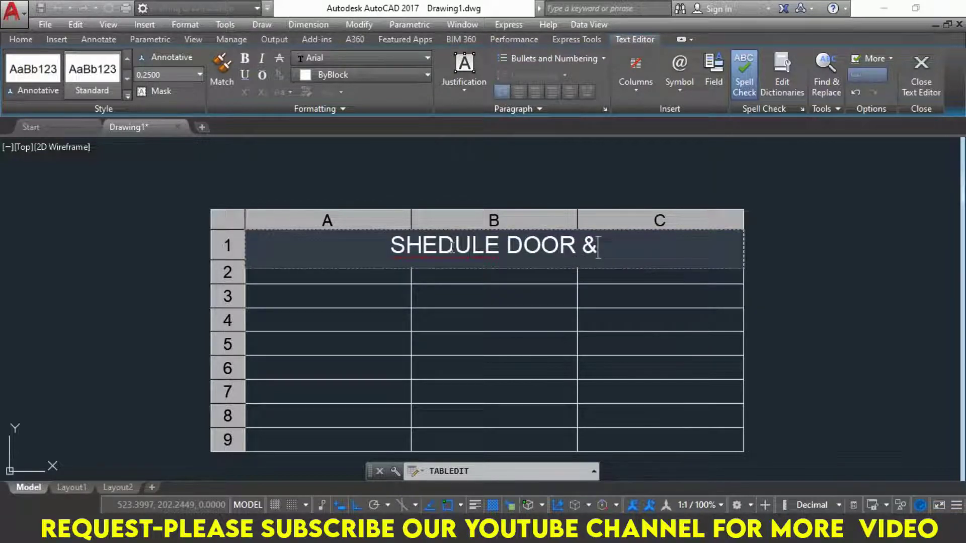
pyautogui.write(' WINDOW')
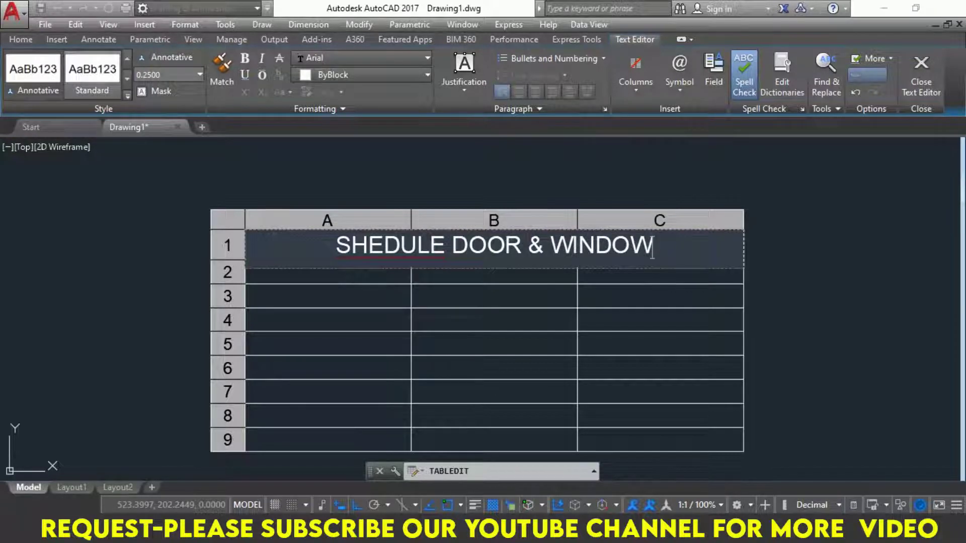
pyautogui.click(478, 460)
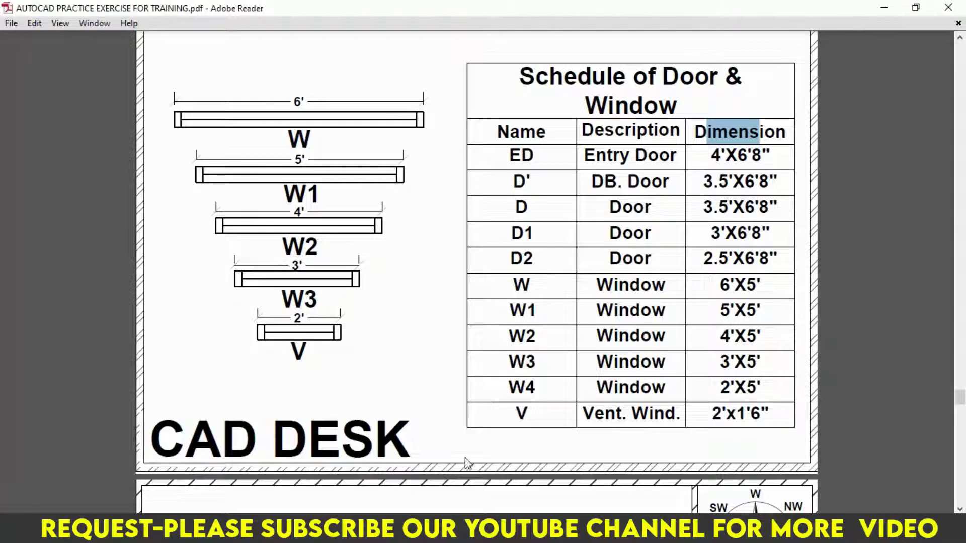
pyautogui.hotkey('alt', 'Tab')
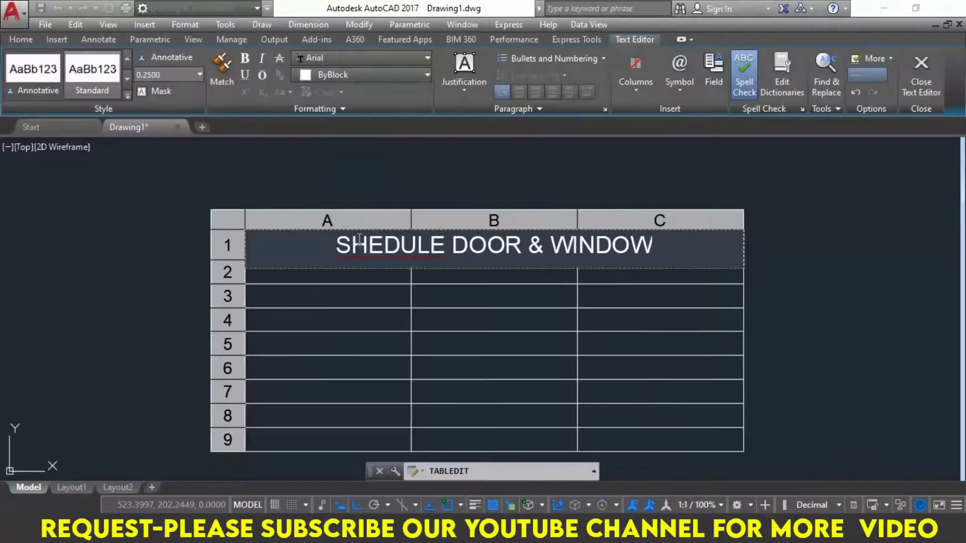
pyautogui.click(352, 247)
pyautogui.write('C')
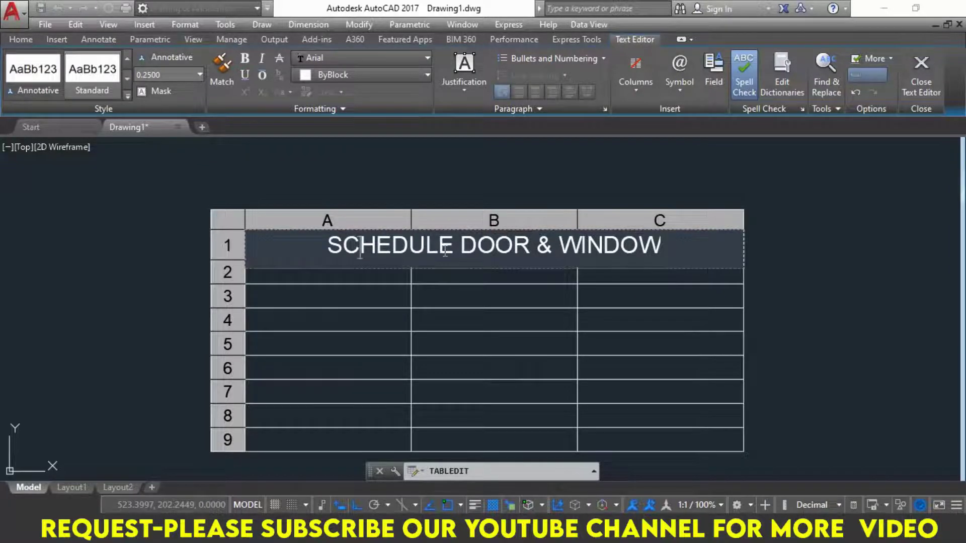
pyautogui.press('Escape')
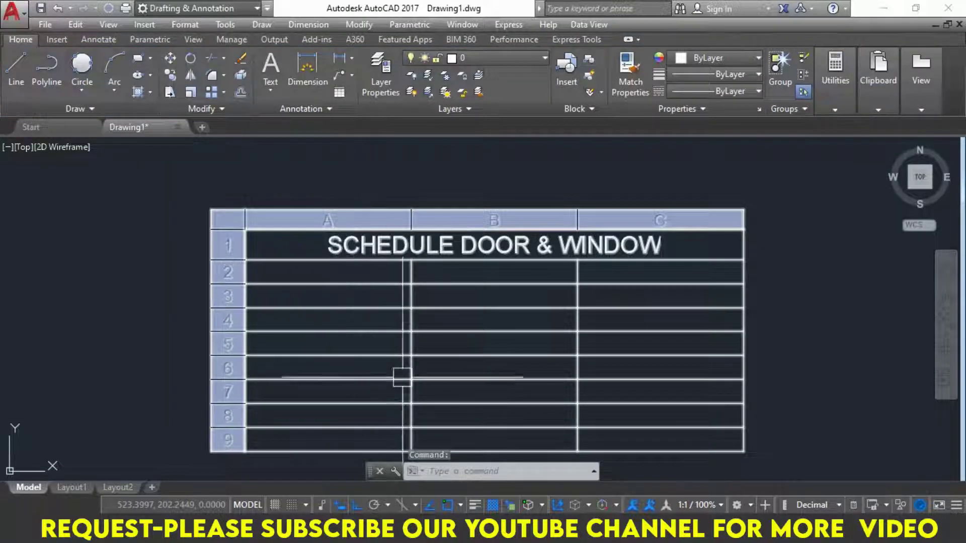
# Check the reference door and window schedule PDF and return to the drawing
pyautogui.hotkey('alt', 'Tab')
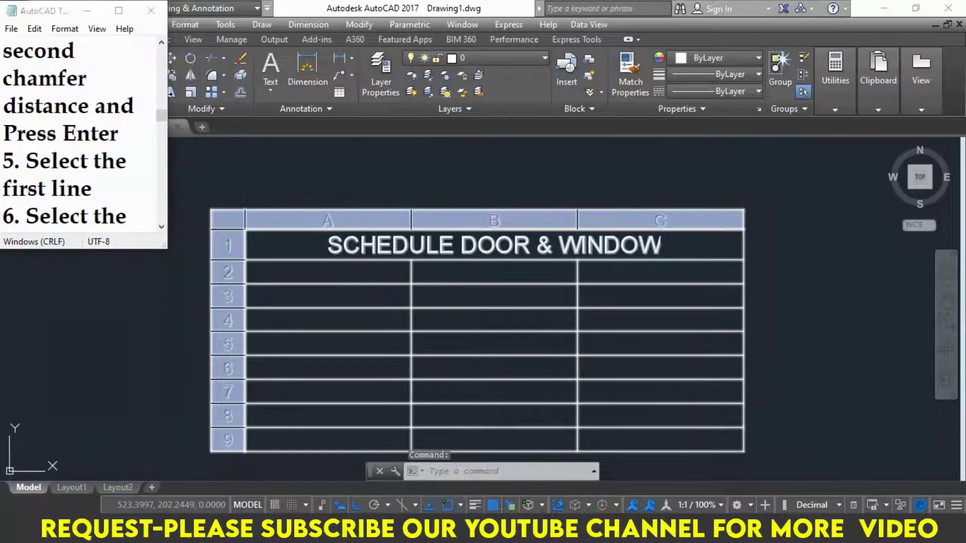
pyautogui.hotkey('alt', 'Tab')
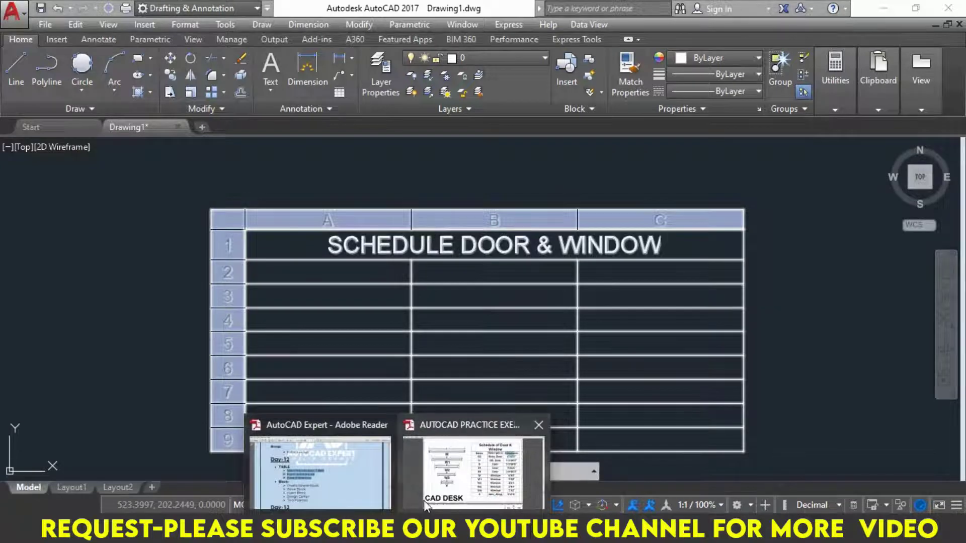
pyautogui.click(478, 453)
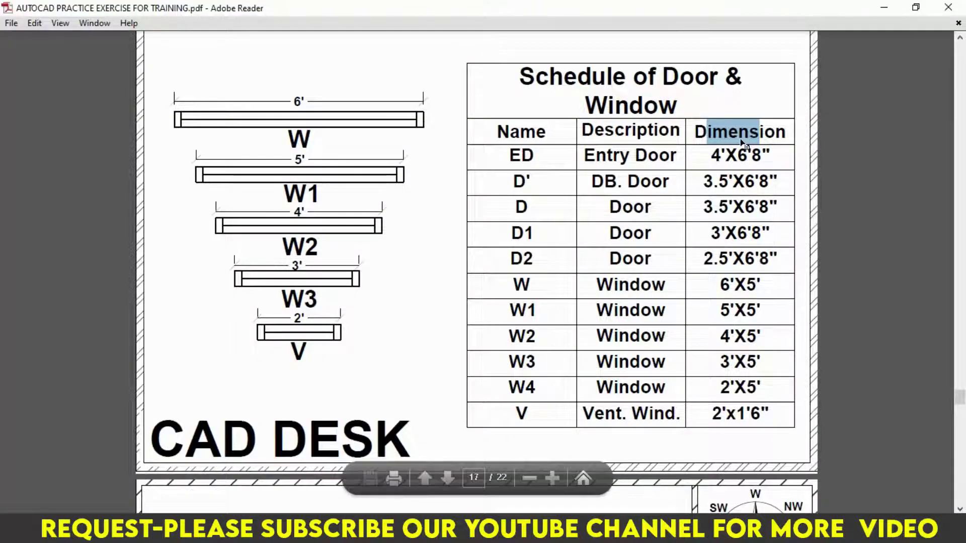
pyautogui.hotkey('alt', 'Tab')
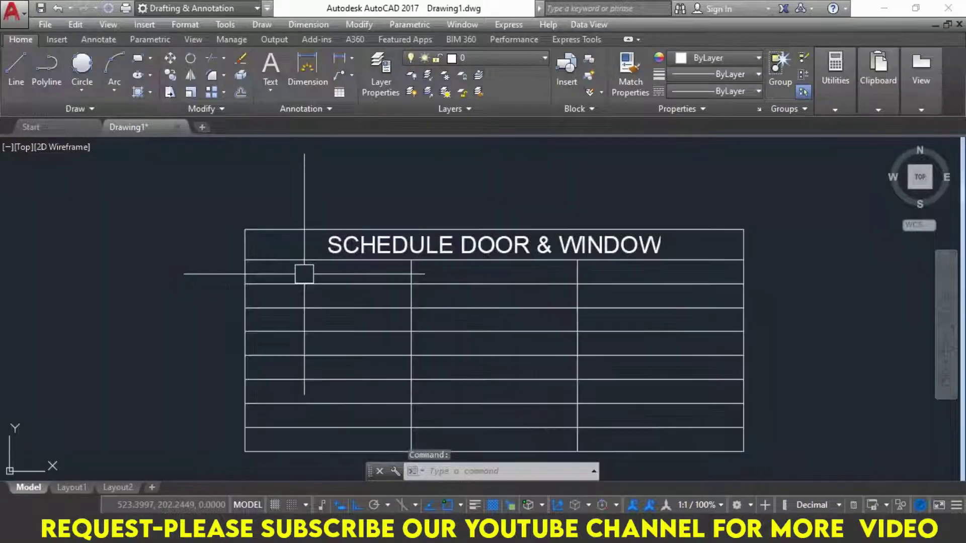
pyautogui.click(302, 272)
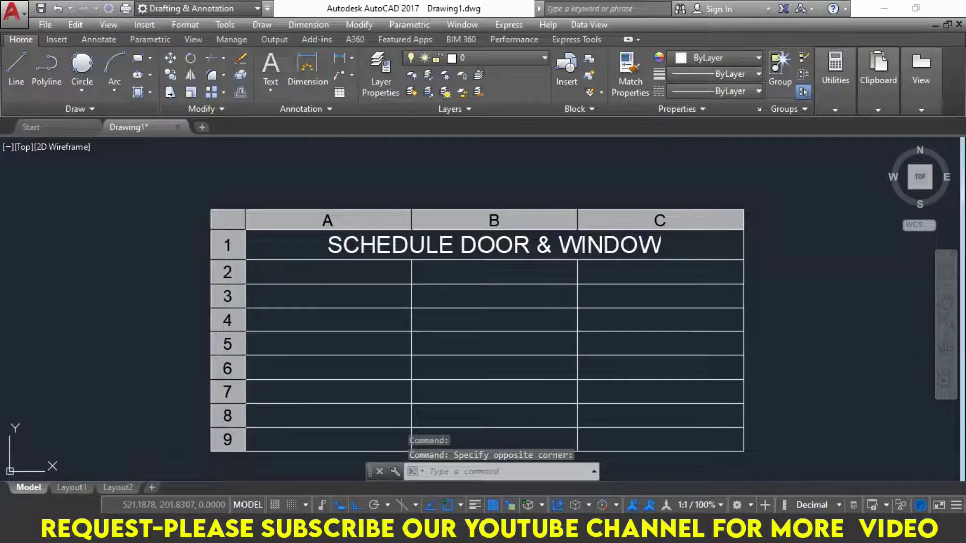
# Enter NAME, DISCRIPTION and DIEMENSION in header cells A2 to C2, then select the table
pyautogui.doubleClick(296, 273)
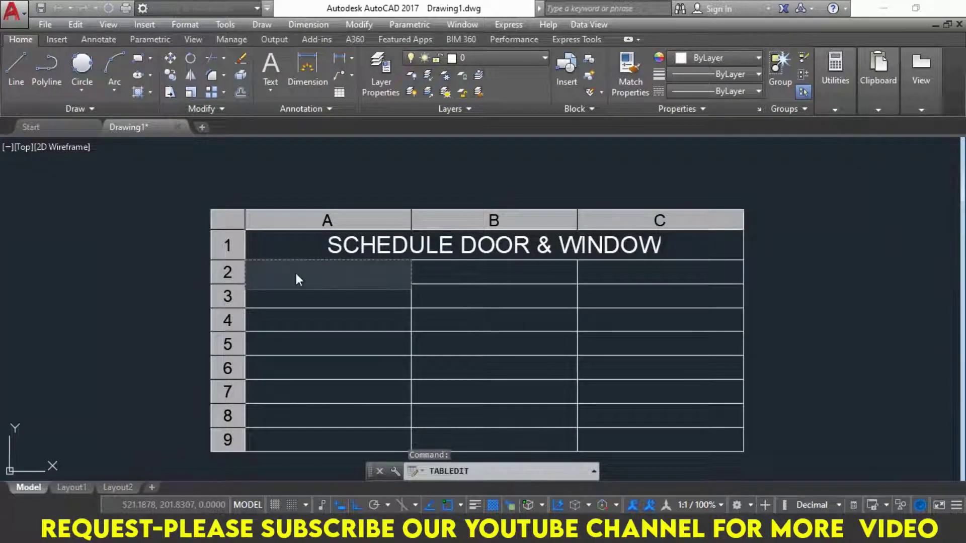
pyautogui.write('NAME')
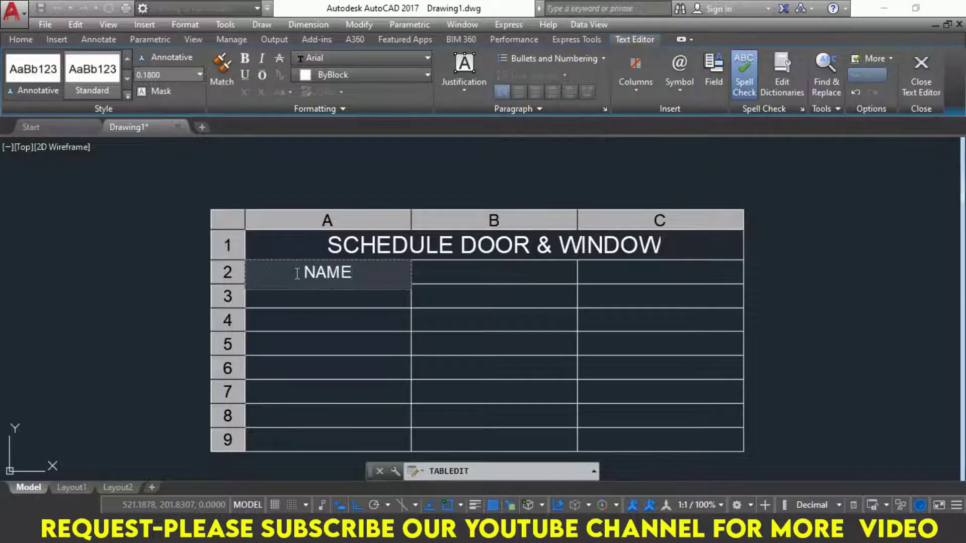
pyautogui.press('Tab')
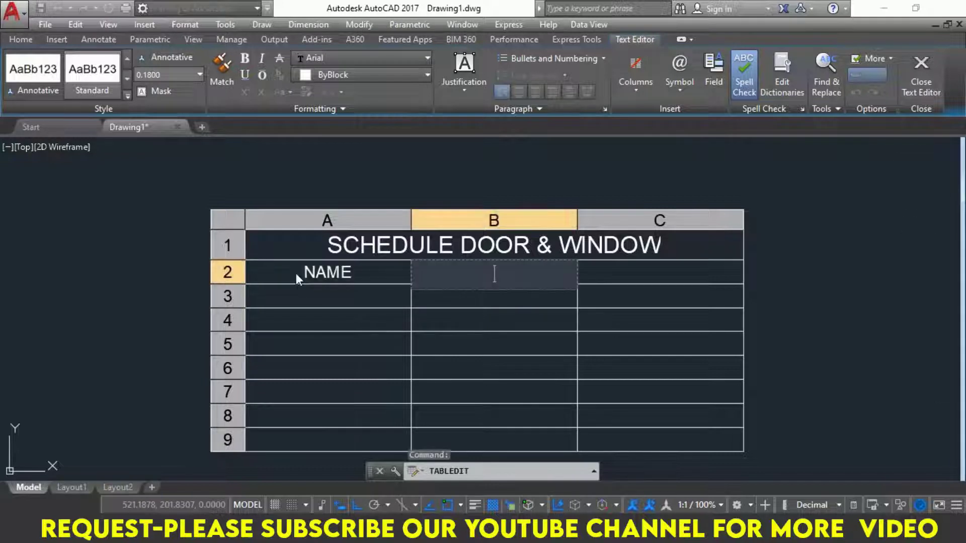
pyautogui.write('D')
pyautogui.write('ISC')
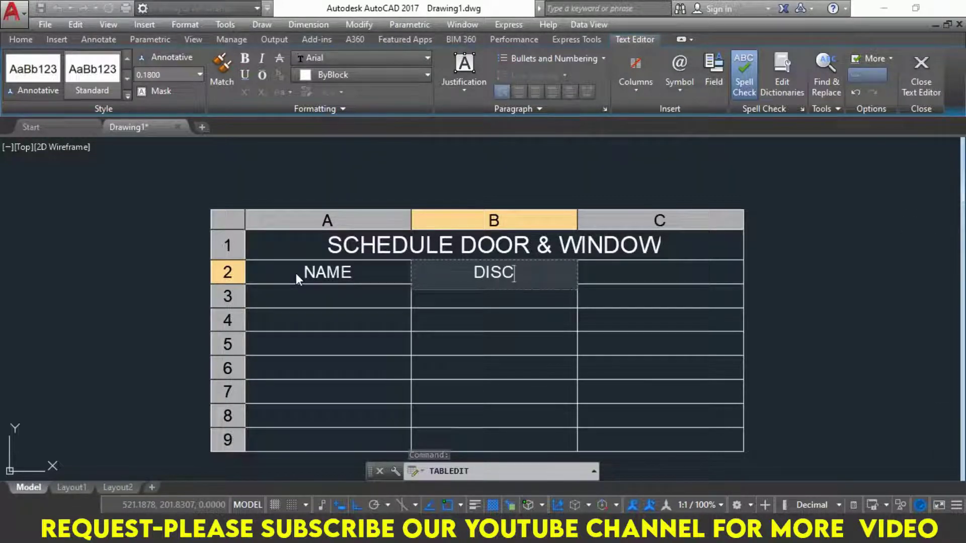
pyautogui.write('RIPTION')
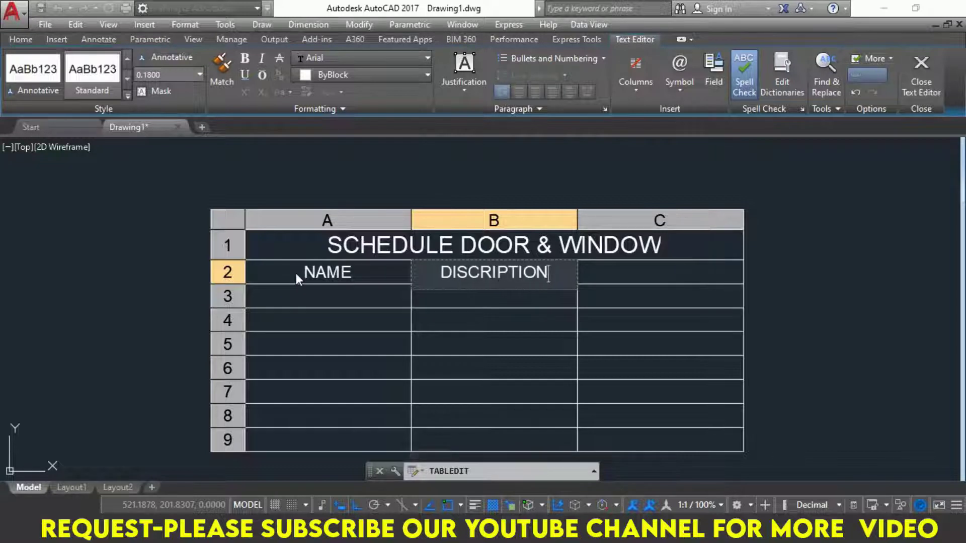
pyautogui.press('Tab')
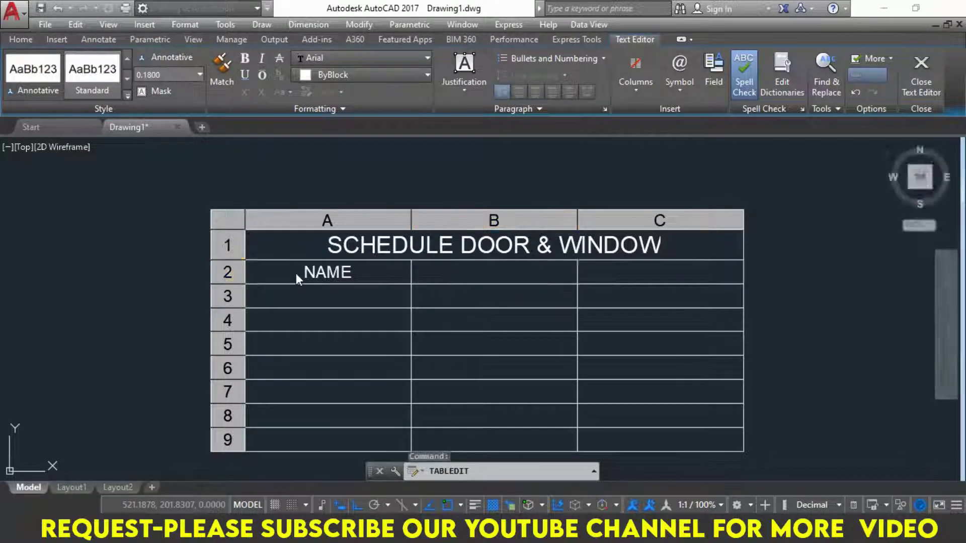
pyautogui.write('DIE')
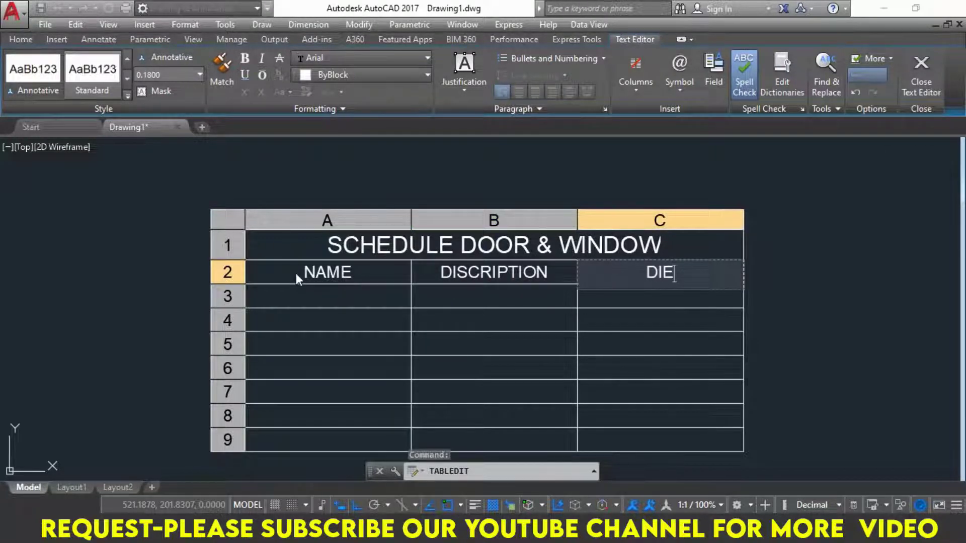
pyautogui.write('MENSION')
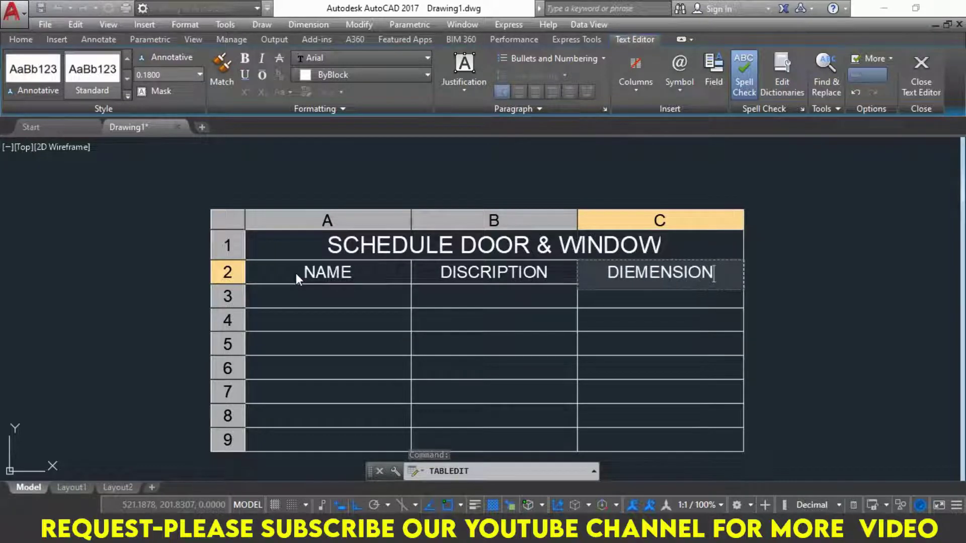
pyautogui.press('Escape')
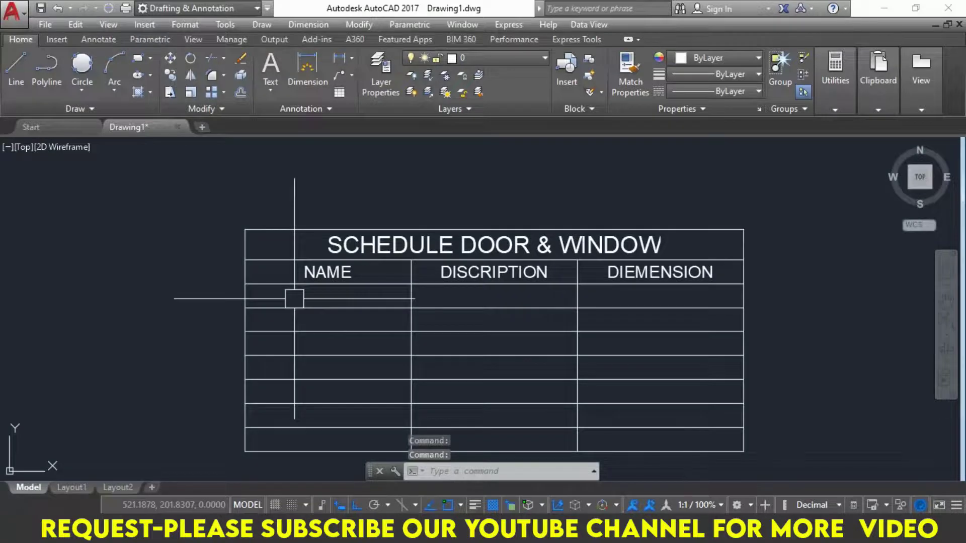
pyautogui.click(388, 445)
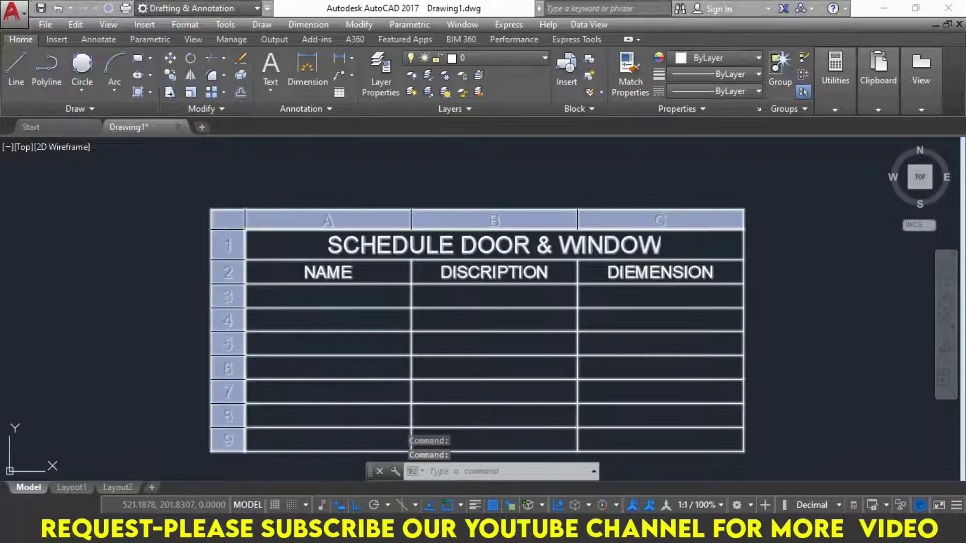
pyautogui.click(462, 492)
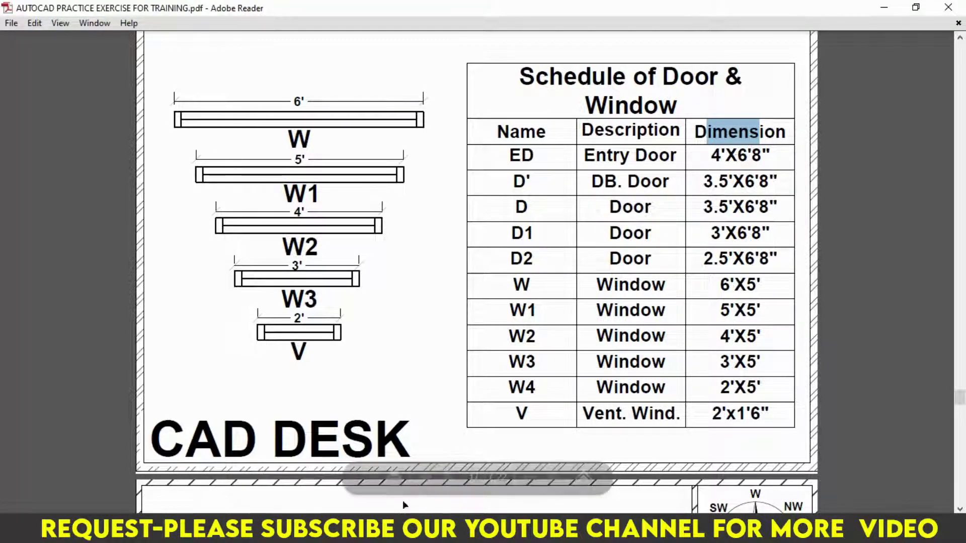
pyautogui.click(360, 477)
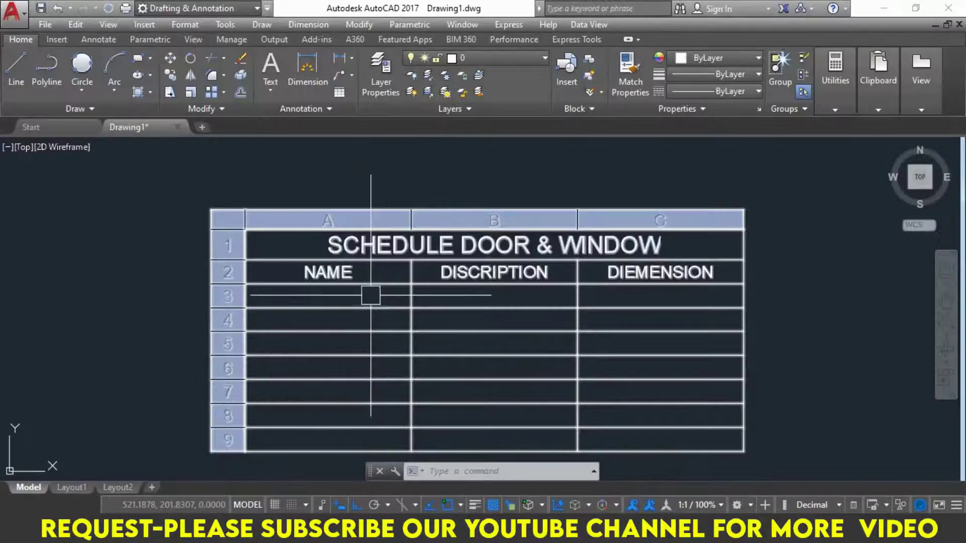
pyautogui.click(351, 297)
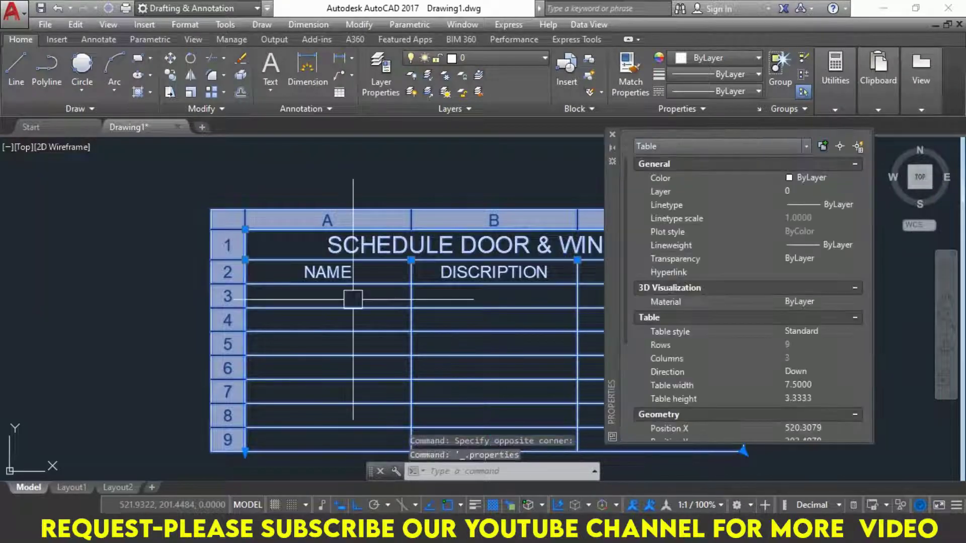
pyautogui.press('Escape')
pyautogui.press('Escape')
pyautogui.click(339, 300)
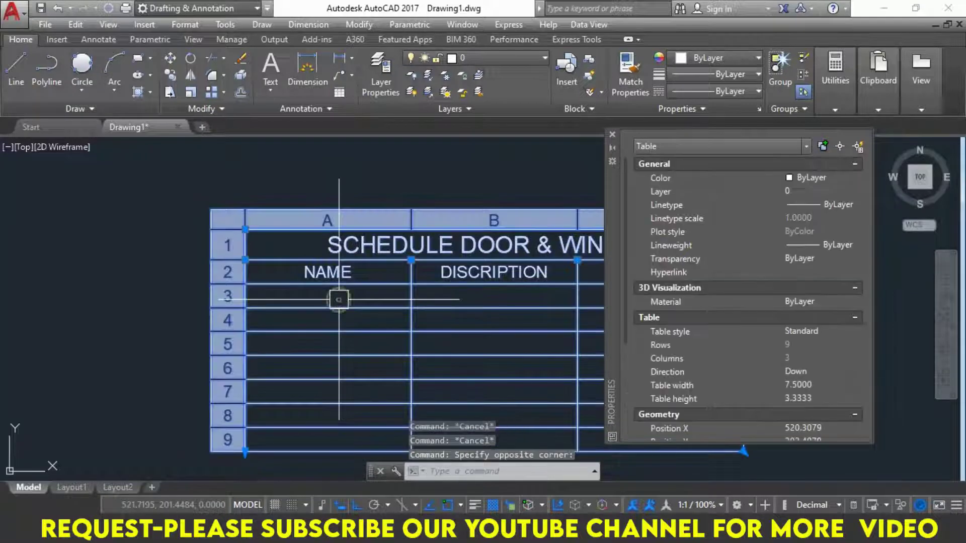
pyautogui.press('Escape')
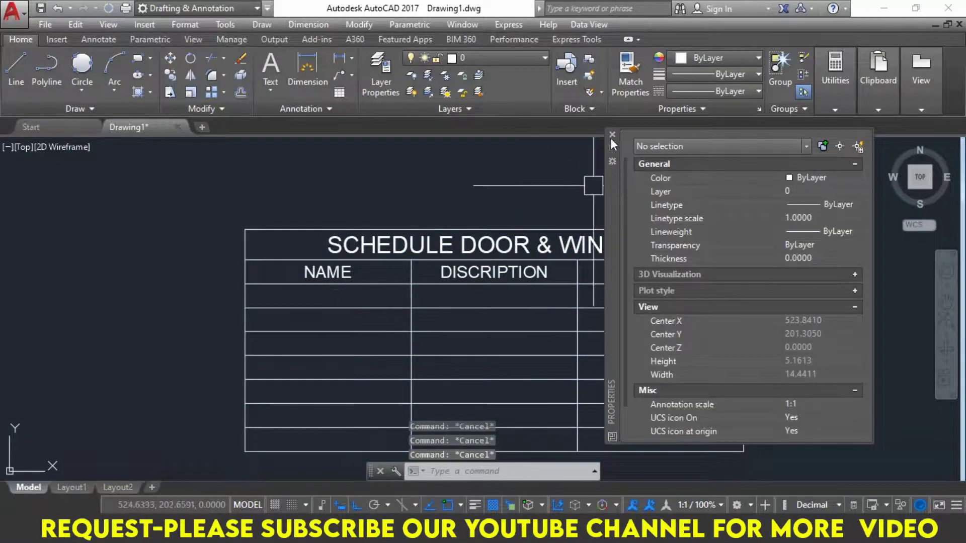
pyautogui.click(612, 134)
pyautogui.scroll(2, 350, 295)
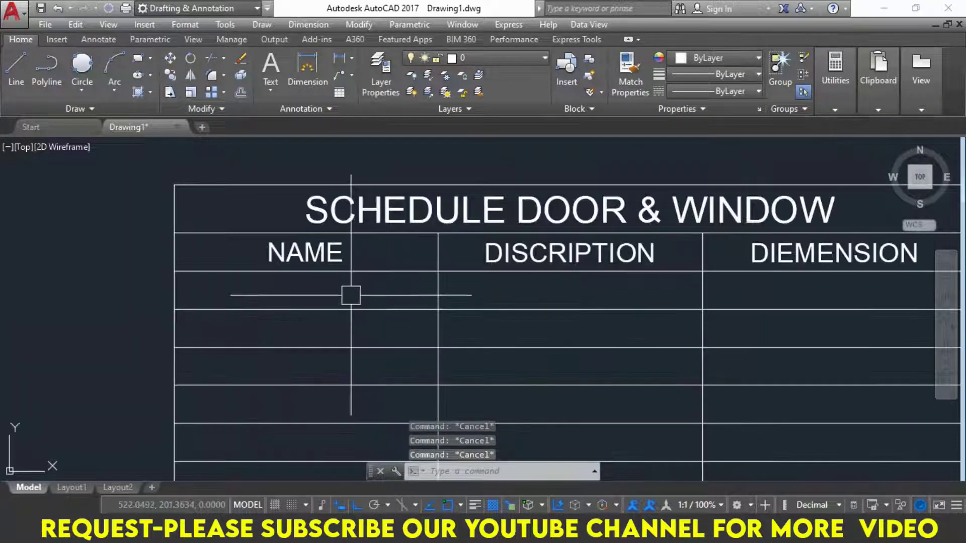
pyautogui.click(350, 295)
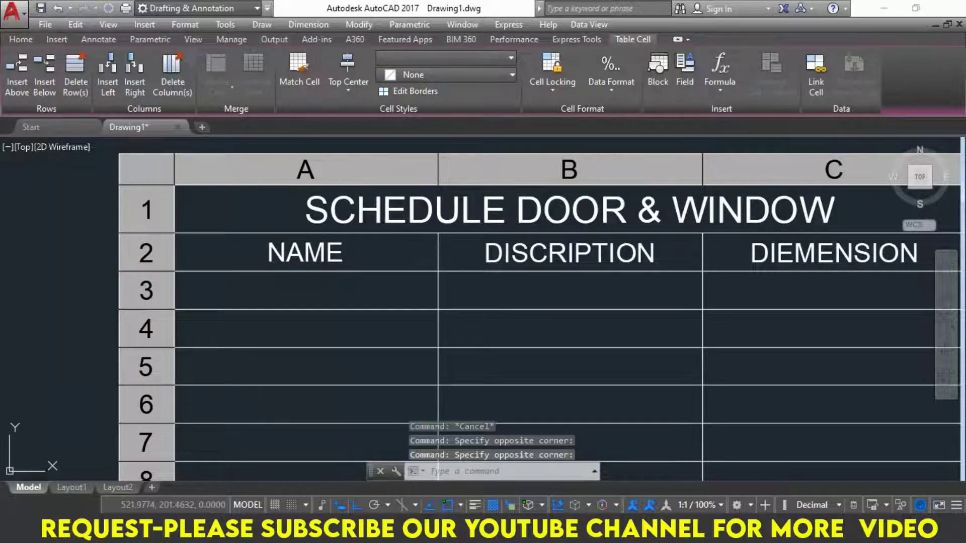
# Fill row 3 with ED, ENTRY DOOR and 6.8"X7'
pyautogui.doubleClick(350, 295)
pyautogui.write('ED')
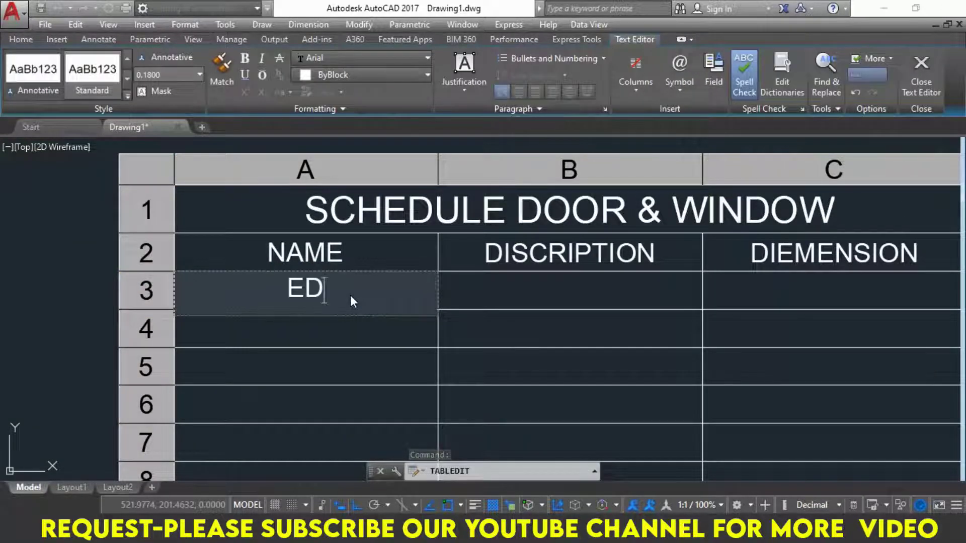
pyautogui.press('Tab')
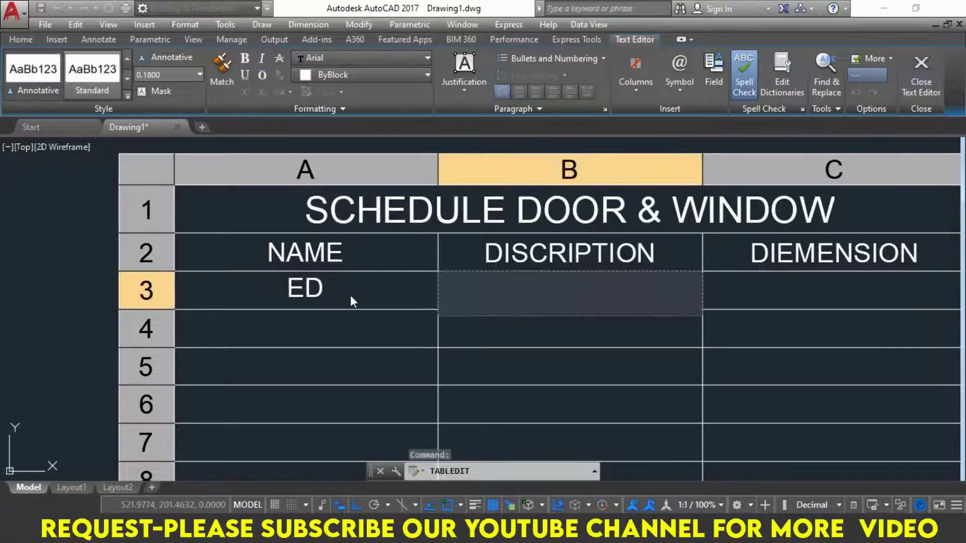
pyautogui.write('ENTRY ')
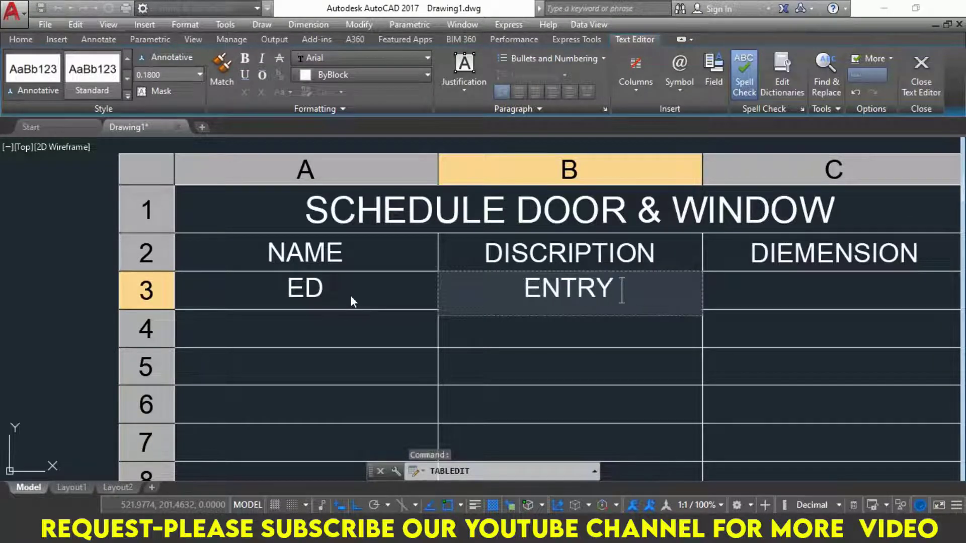
pyautogui.write('DOOR')
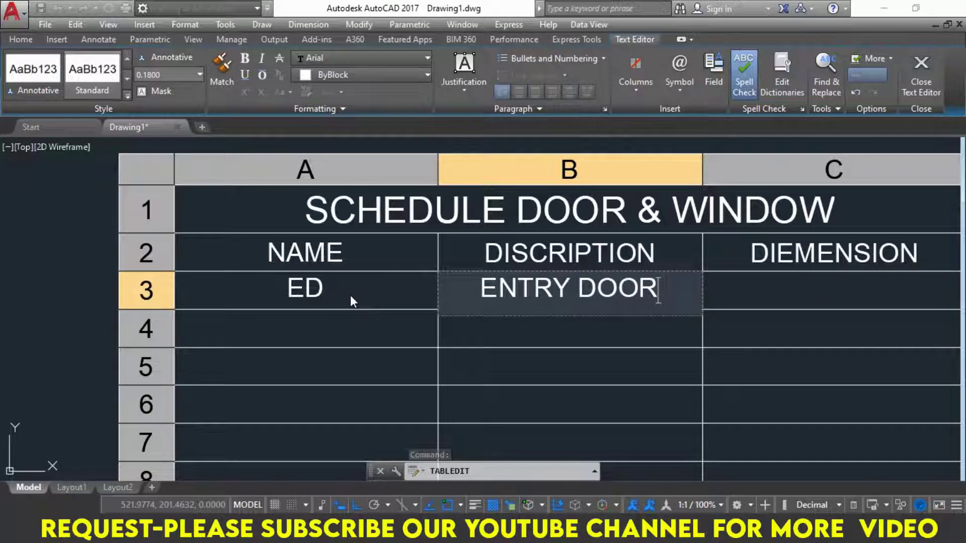
pyautogui.press('Tab')
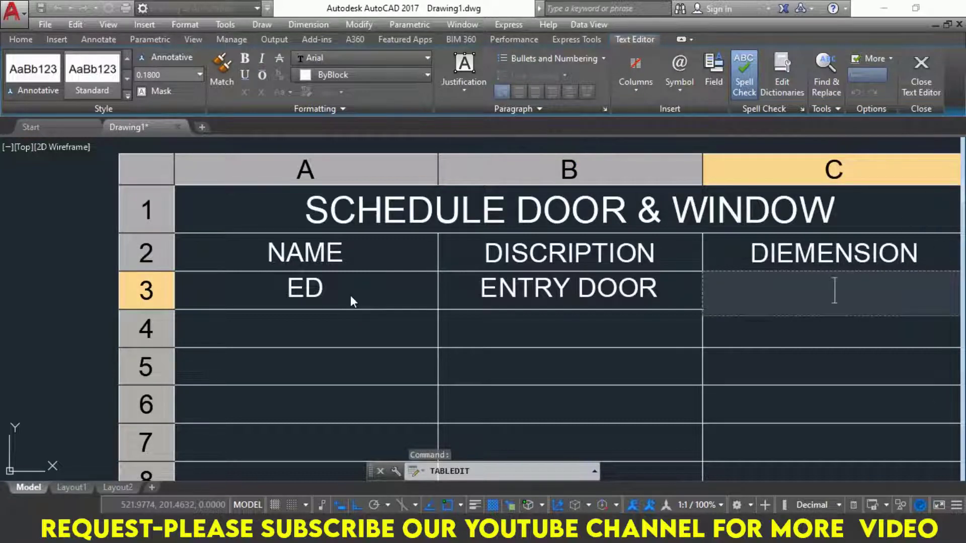
pyautogui.write('6')
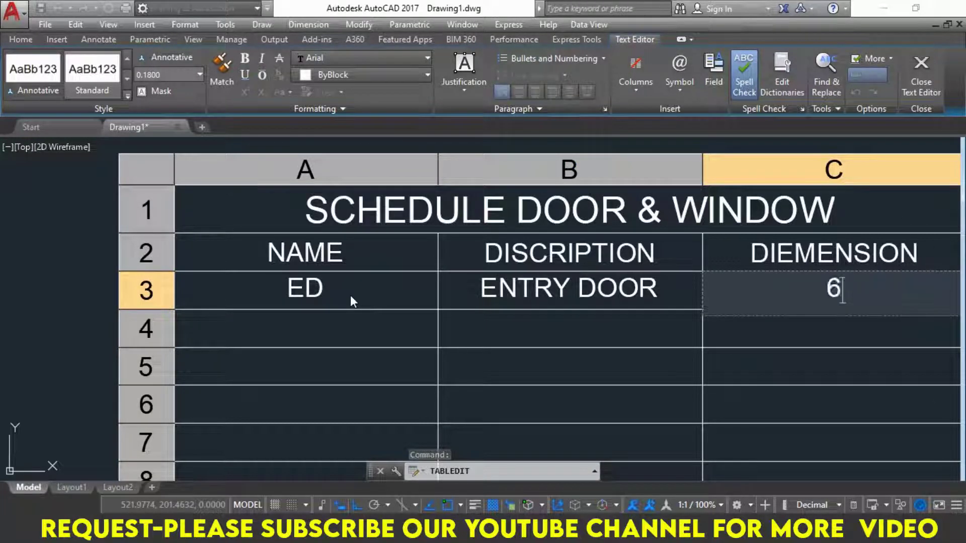
pyautogui.write('.8')
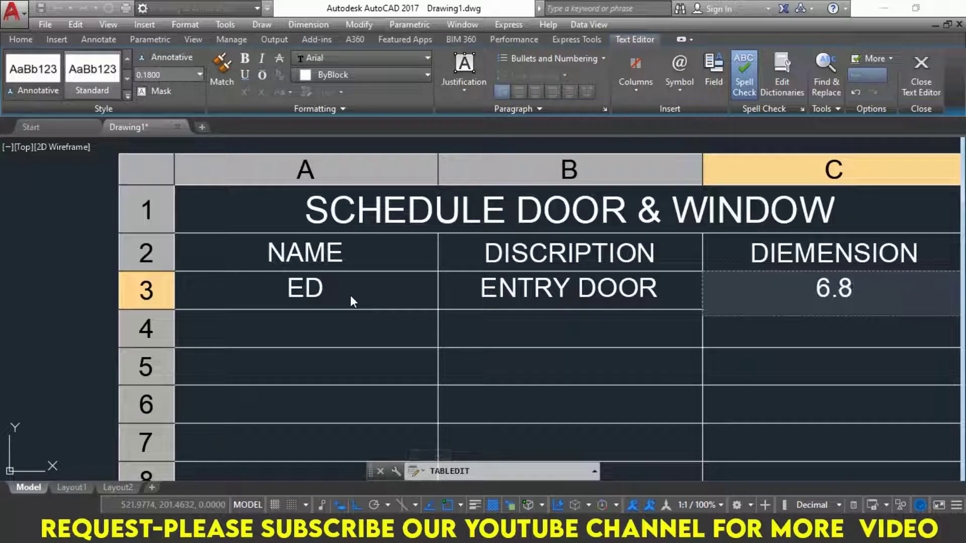
pyautogui.write('"X')
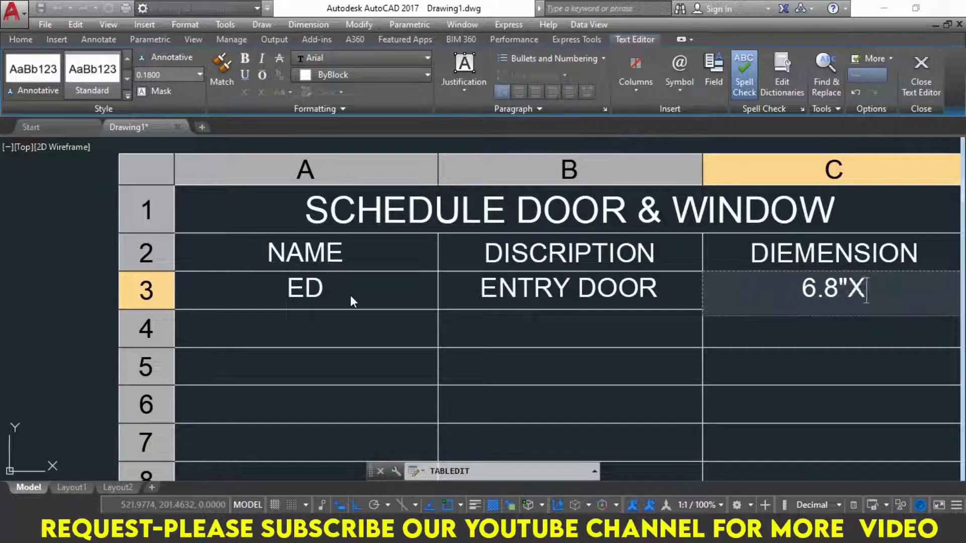
pyautogui.write("7'")
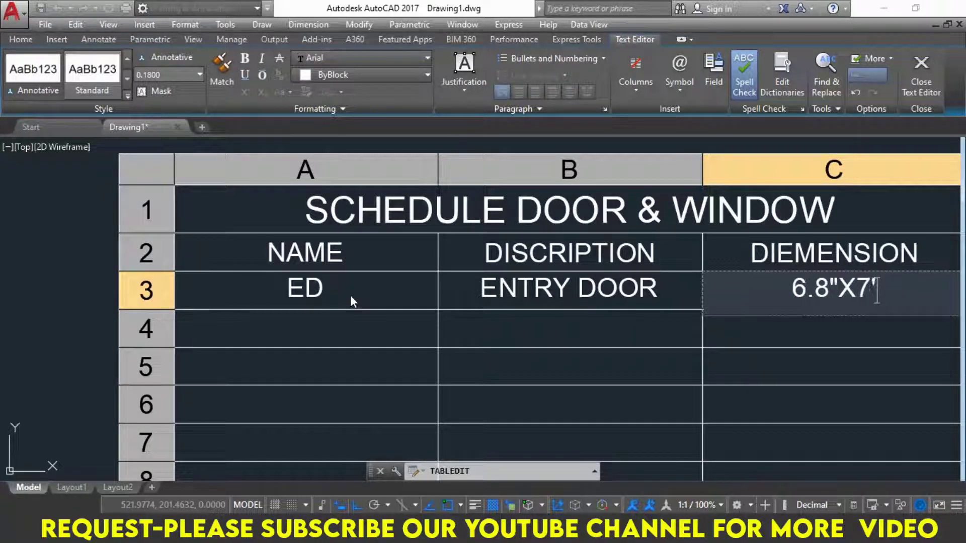
pyautogui.press('Return')
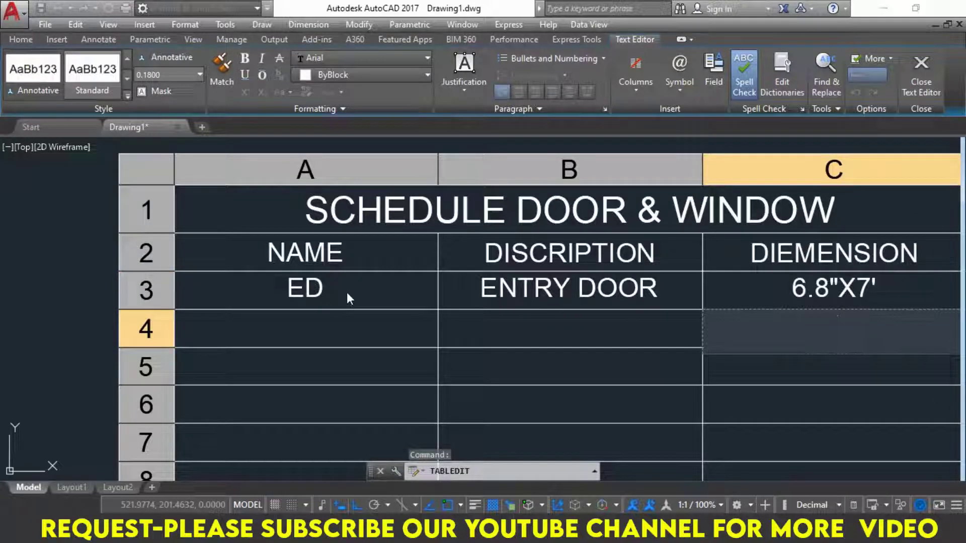
# Recentre the table, check the reference PDF, and close the cell editor
pyautogui.scroll(-2, 306, 369)
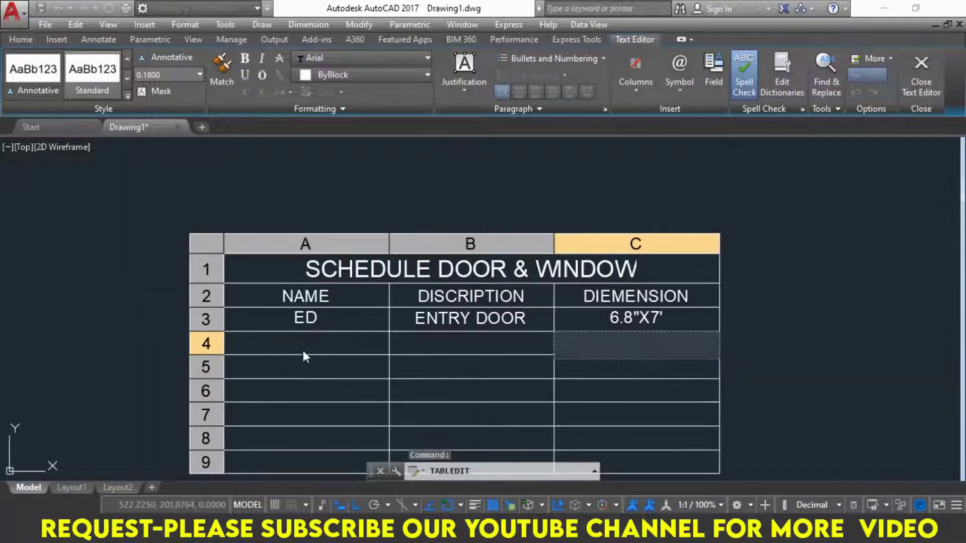
pyautogui.moveTo(302, 345); pyautogui.dragTo(302, 322, button='middle')
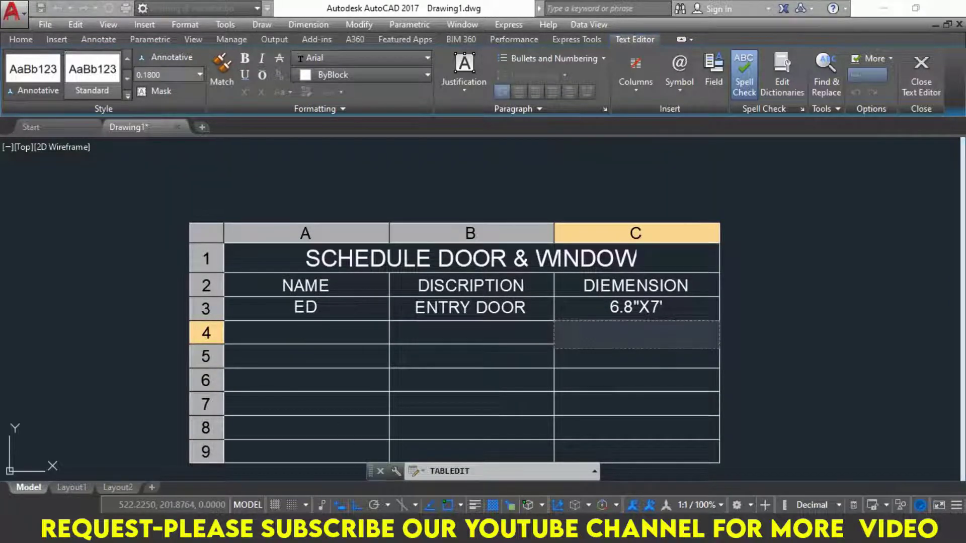
pyautogui.click(496, 458)
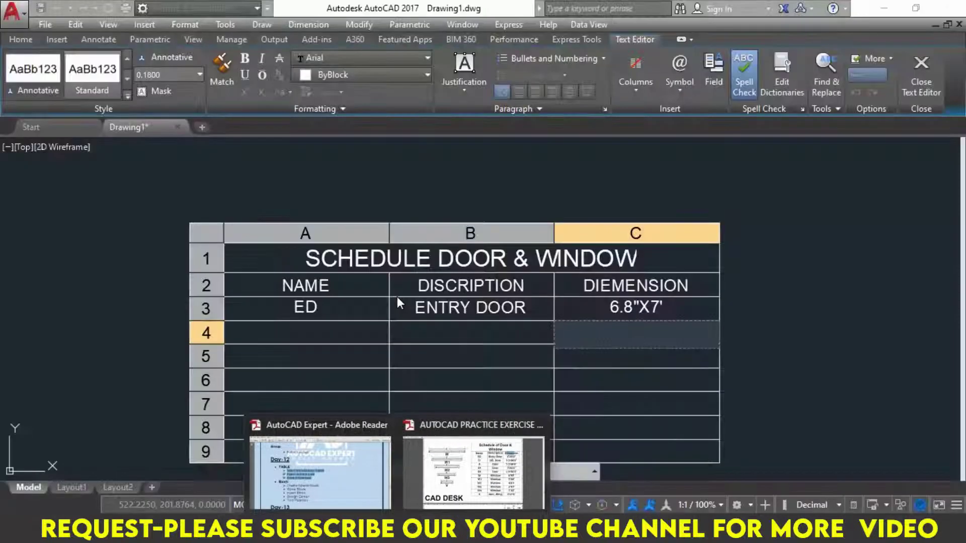
pyautogui.press('Escape')
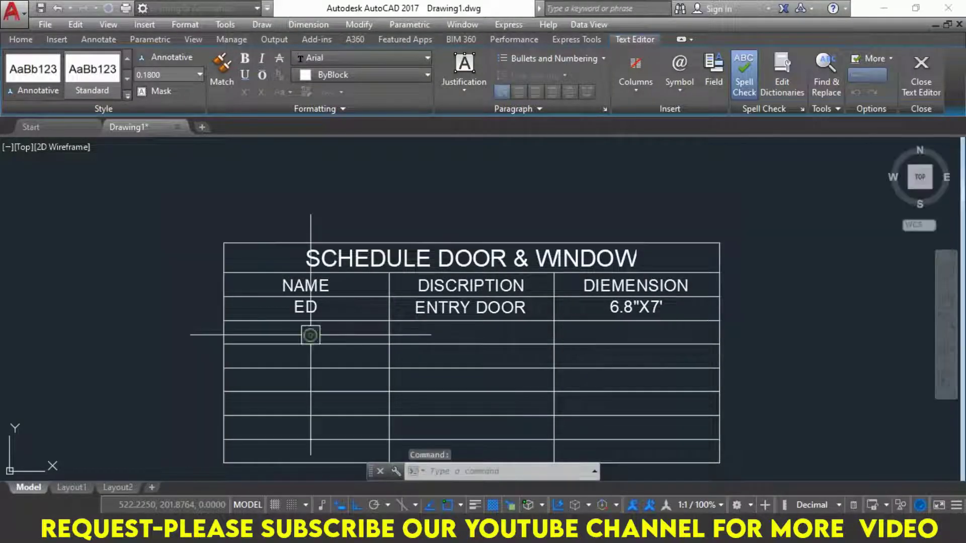
pyautogui.click(308, 334)
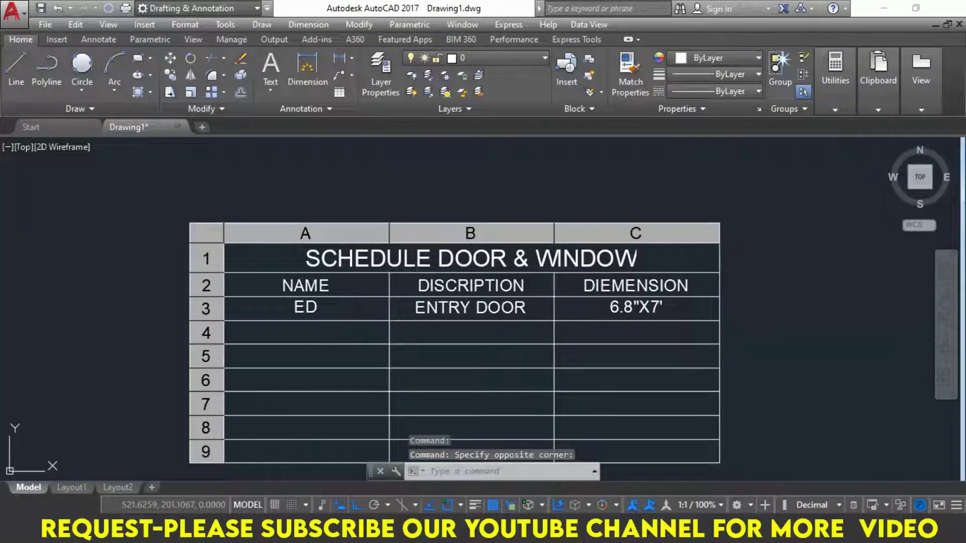
# Fill row 4 with D, DOOR and 6'8"X7', and enter D1 in cell A5
pyautogui.doubleClick(303, 336)
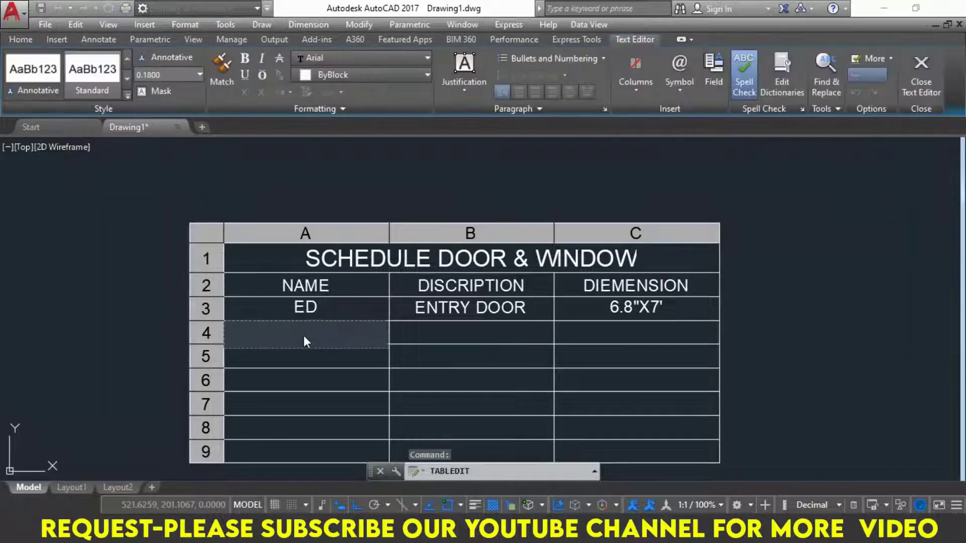
pyautogui.write('D')
pyautogui.press('Tab')
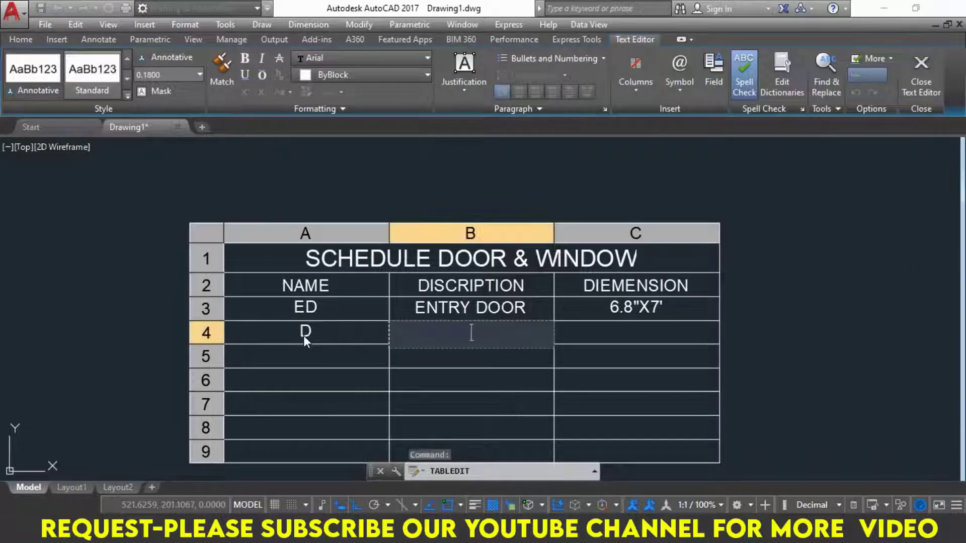
pyautogui.write('DOOR')
pyautogui.press('Tab')
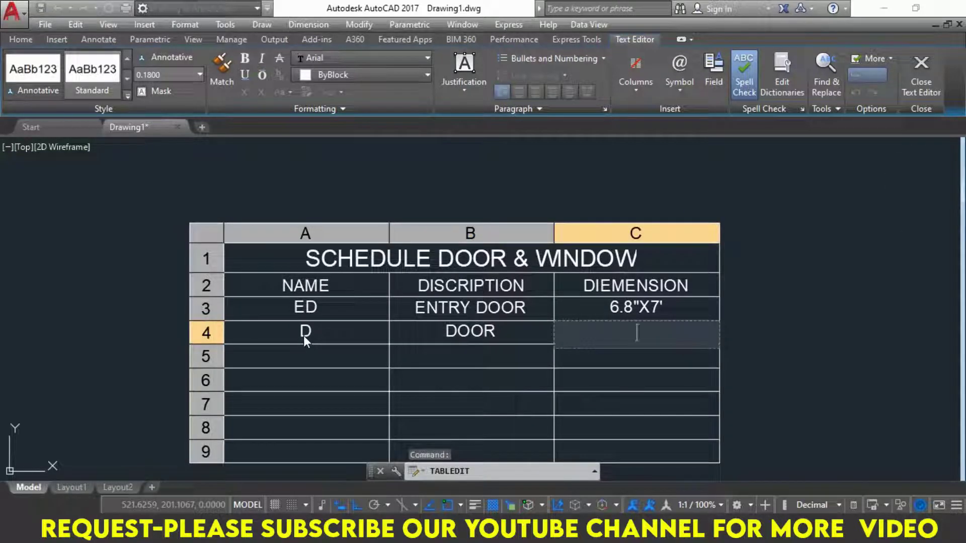
pyautogui.write("6'")
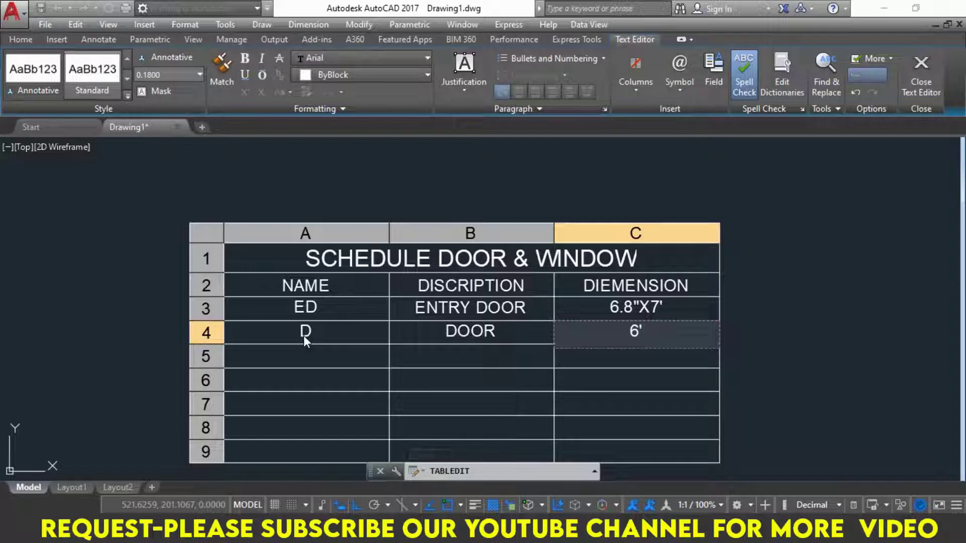
pyautogui.write('8"X7')
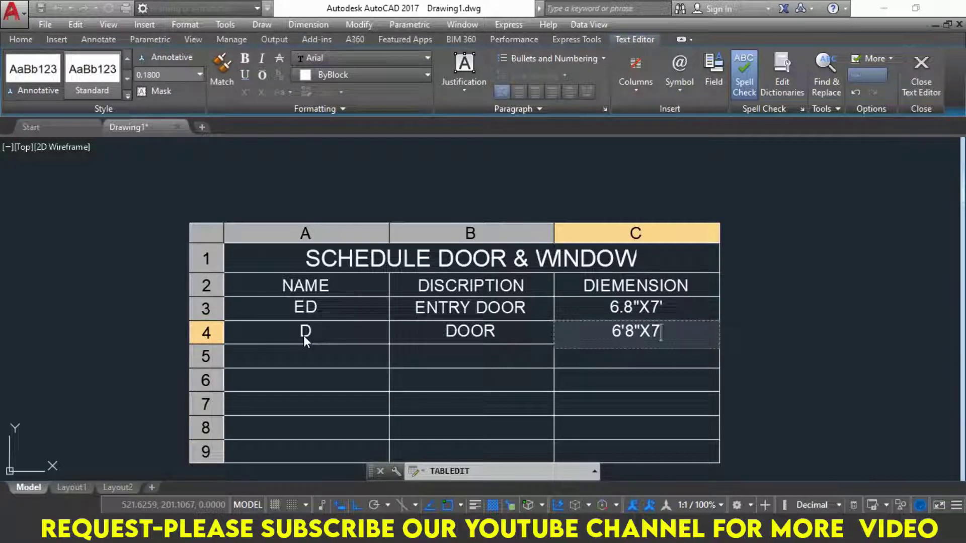
pyautogui.write("'")
pyautogui.press('Tab')
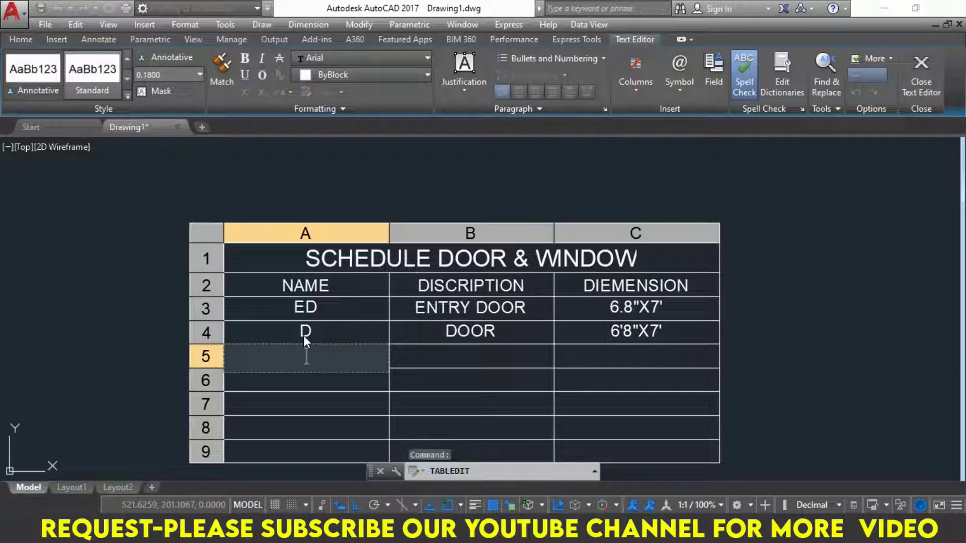
pyautogui.write('D1')
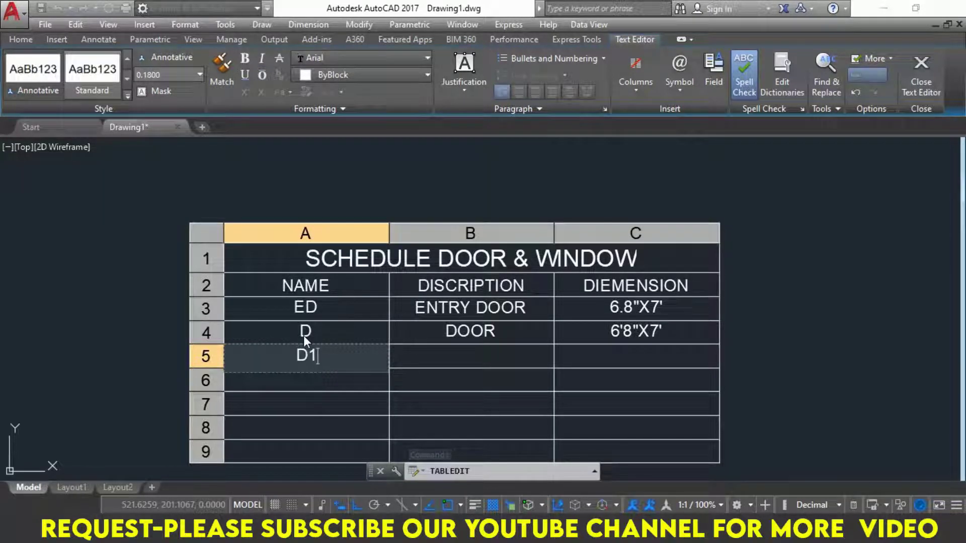
pyautogui.press('Tab')
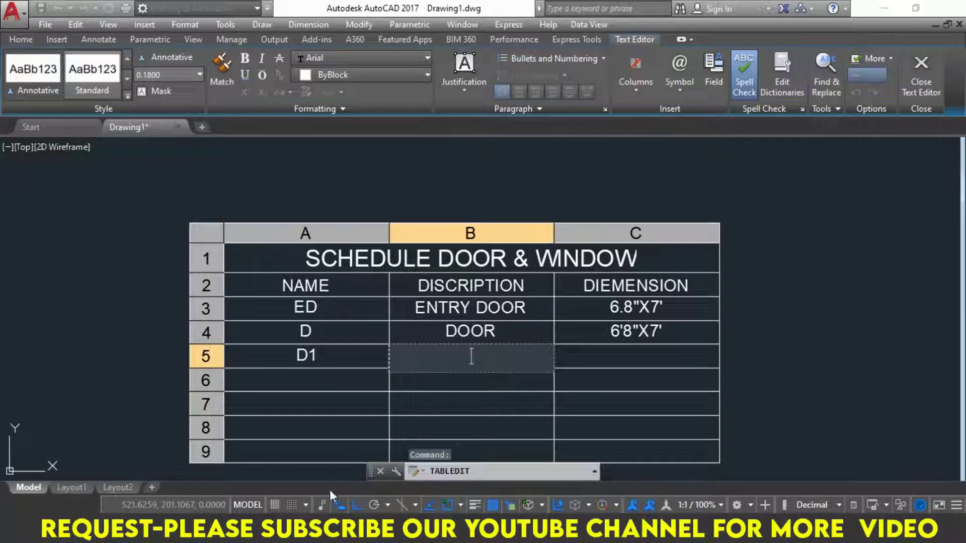
# Check the reference PDF and restore the cleared ENTRY DOOR dimension text
pyautogui.click(534, 468)
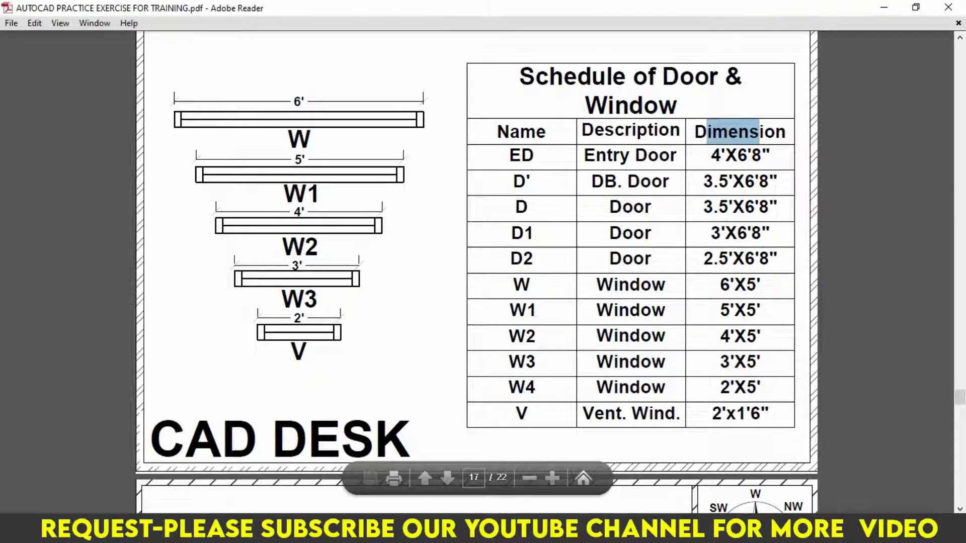
pyautogui.click(398, 437)
pyautogui.click(610, 304)
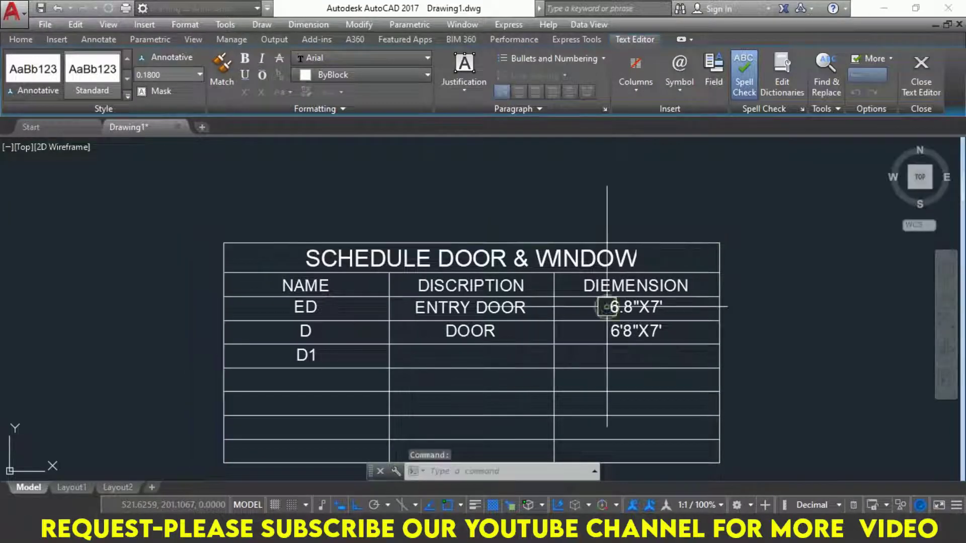
pyautogui.click(615, 307)
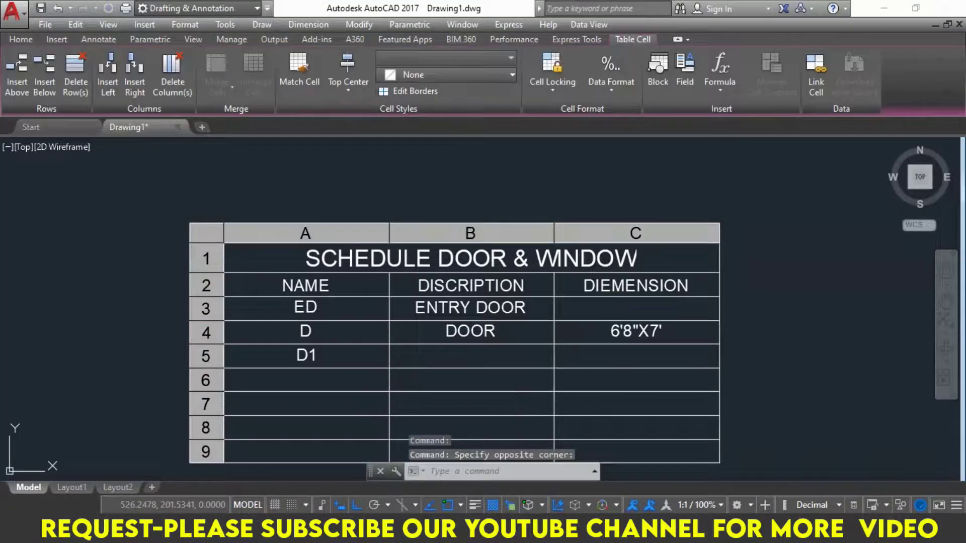
pyautogui.hotkey('ctrl', 'v')
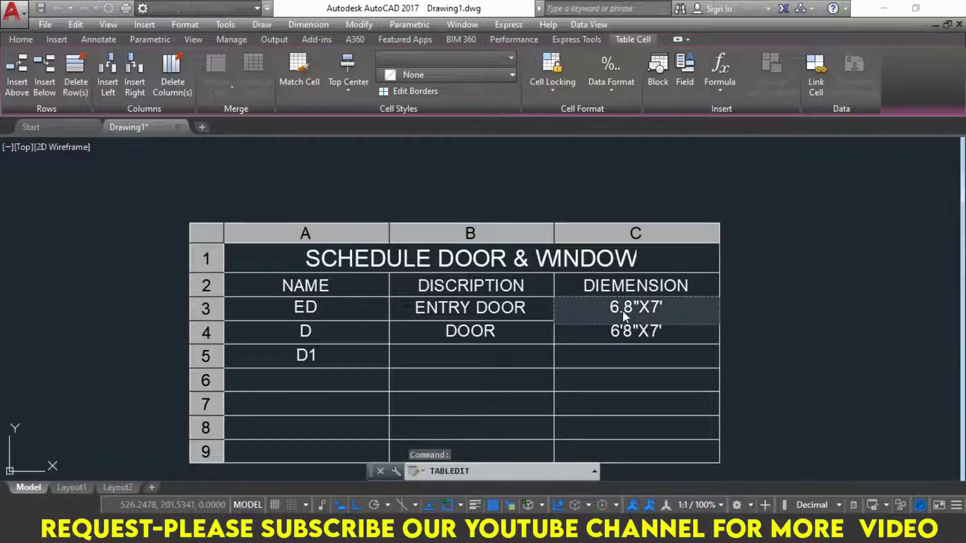
# Change the ENTRY DOOR dimension from 6.8"X7' to 3'6"X7'
pyautogui.doubleClick(623, 309)
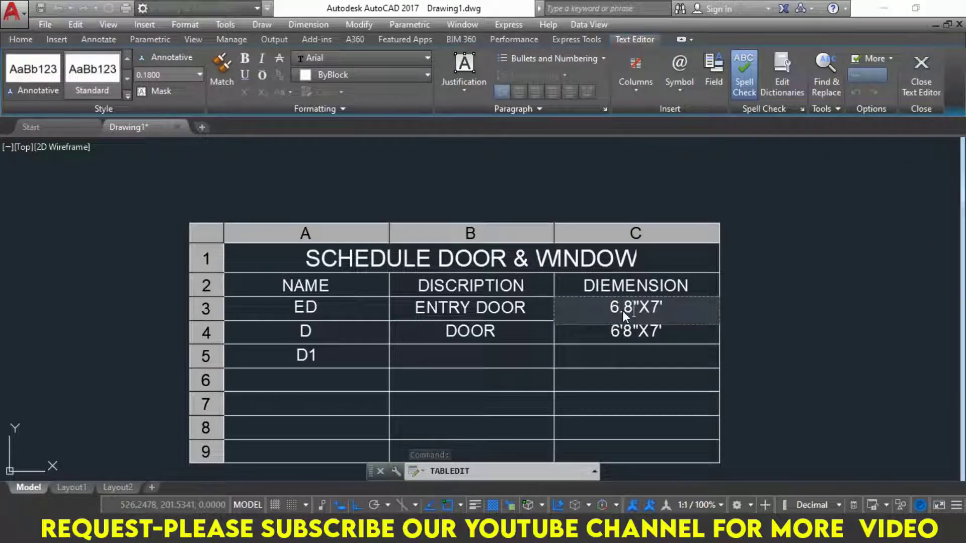
pyautogui.press('BackSpace')
pyautogui.press('BackSpace')
pyautogui.press('BackSpace')
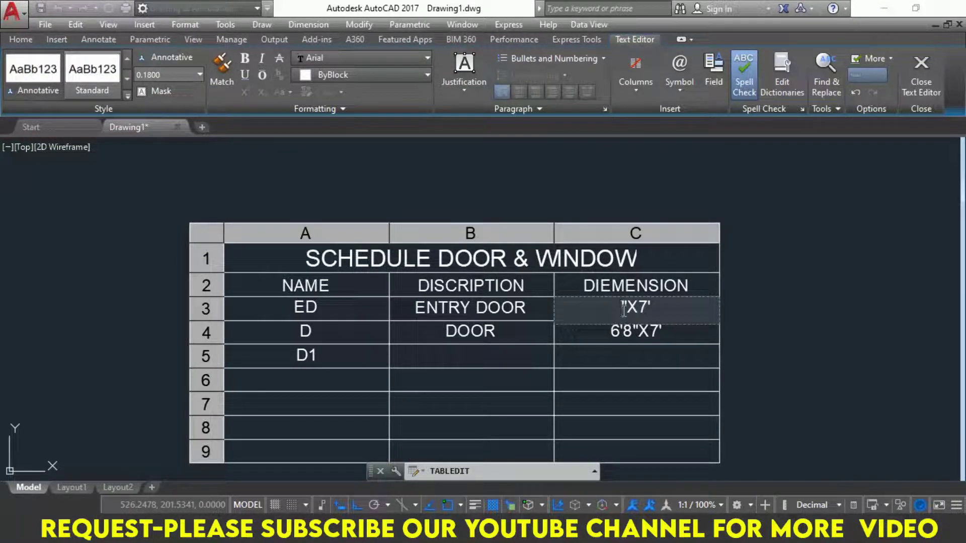
pyautogui.write('3')
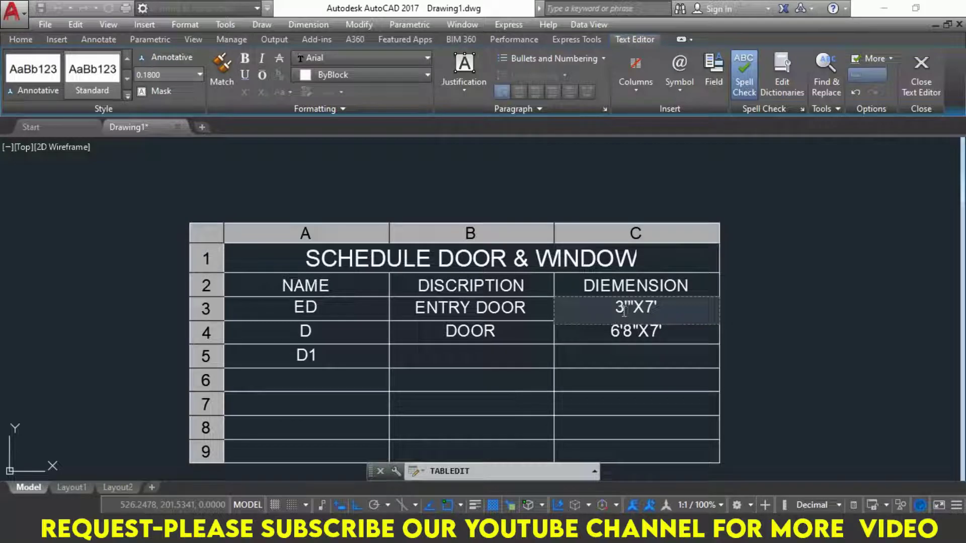
pyautogui.write("'6")
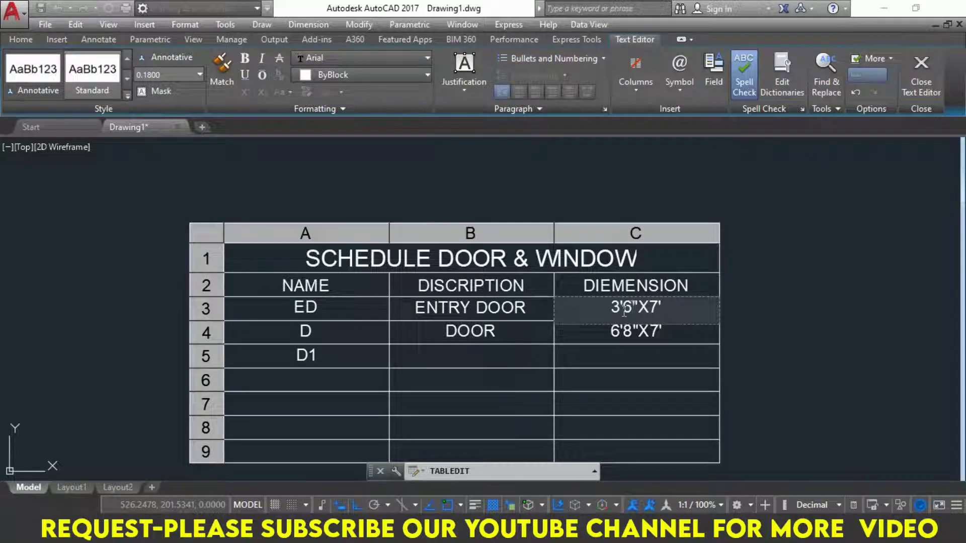
pyautogui.click(620, 330)
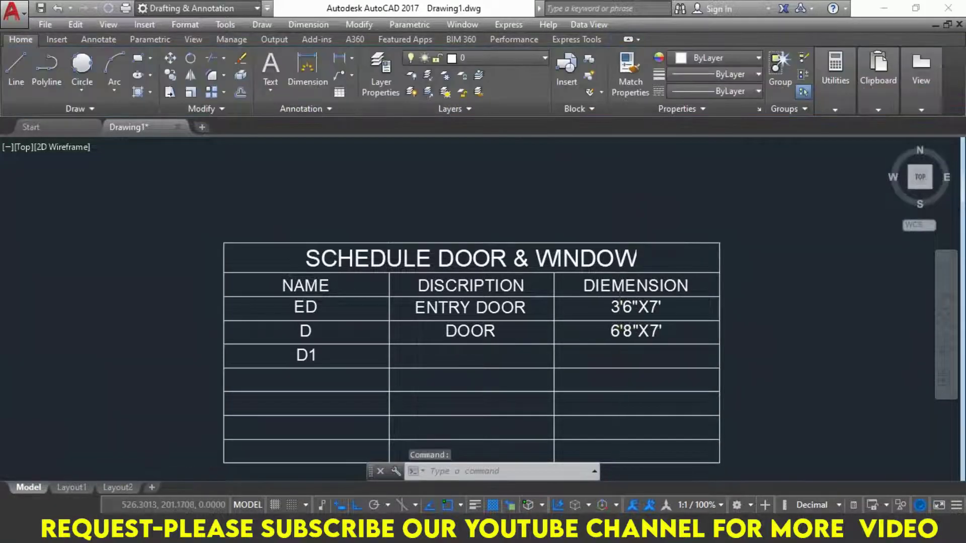
pyautogui.scroll(2, 619, 327)
# Change the DOOR row's dimension from 6'8"X7' to 3'6"X7'
pyautogui.click(619, 329)
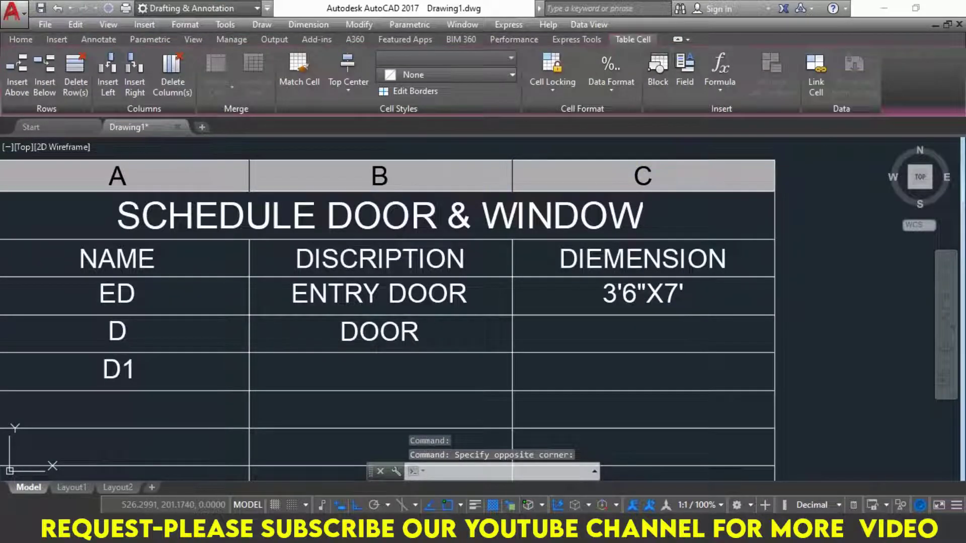
pyautogui.write('6\'8"X7\'')
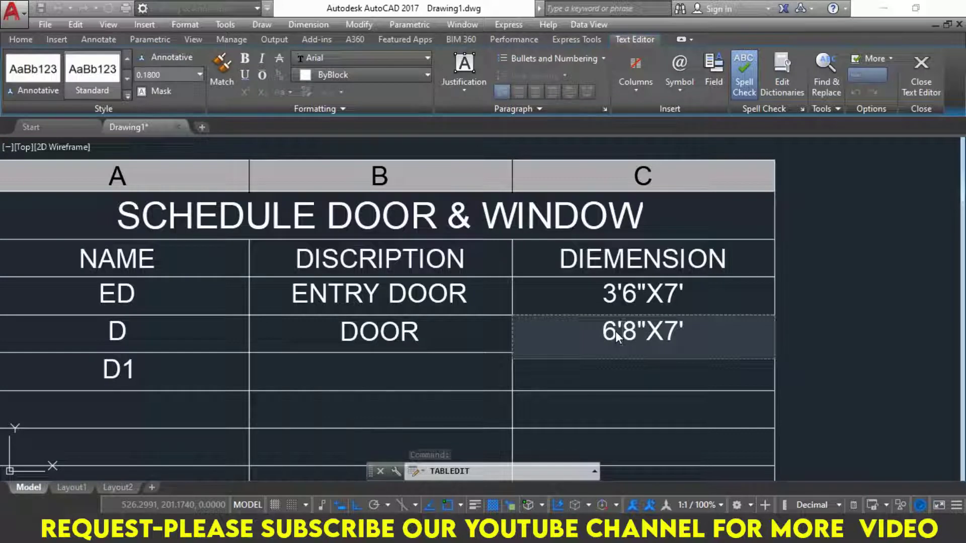
pyautogui.press('BackSpace')
pyautogui.press('BackSpace')
pyautogui.press('BackSpace')
pyautogui.write('3')
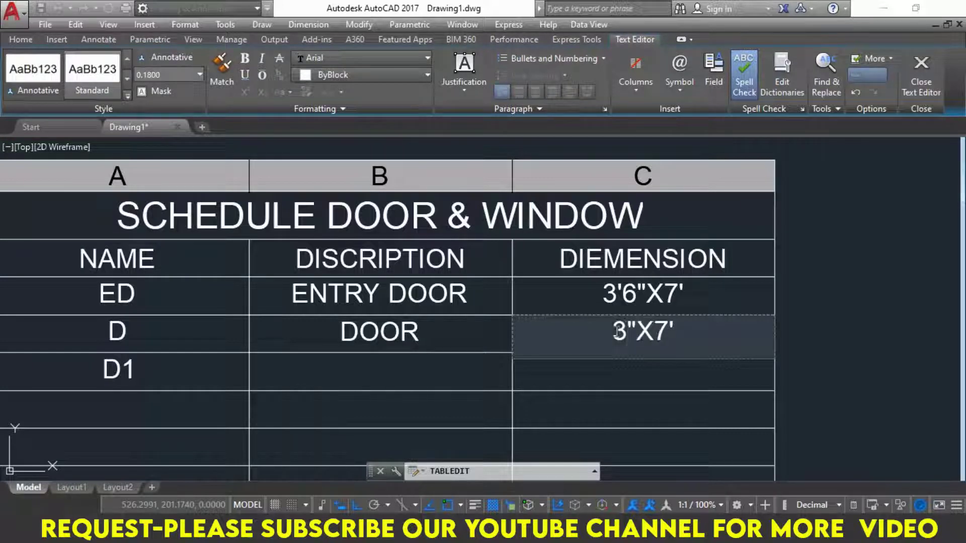
pyautogui.write("'")
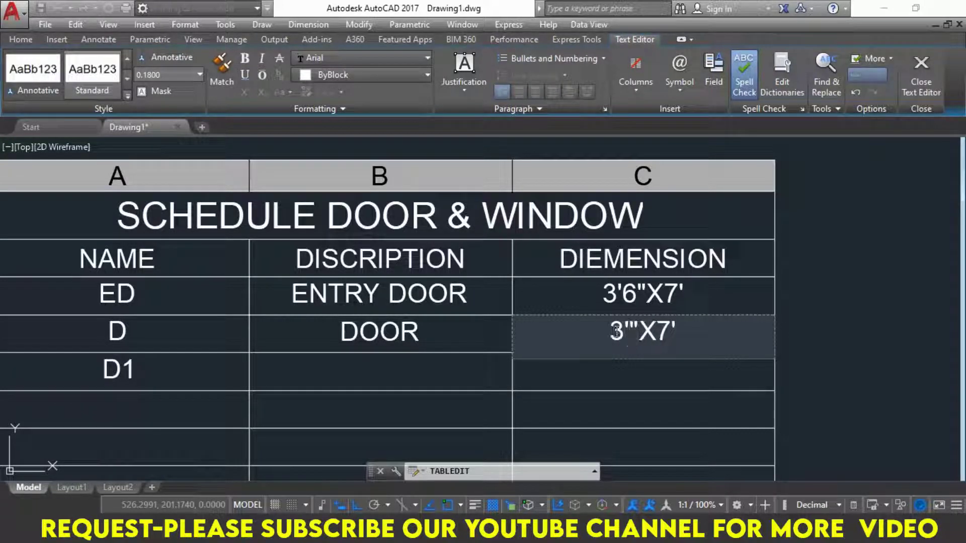
pyautogui.write('6')
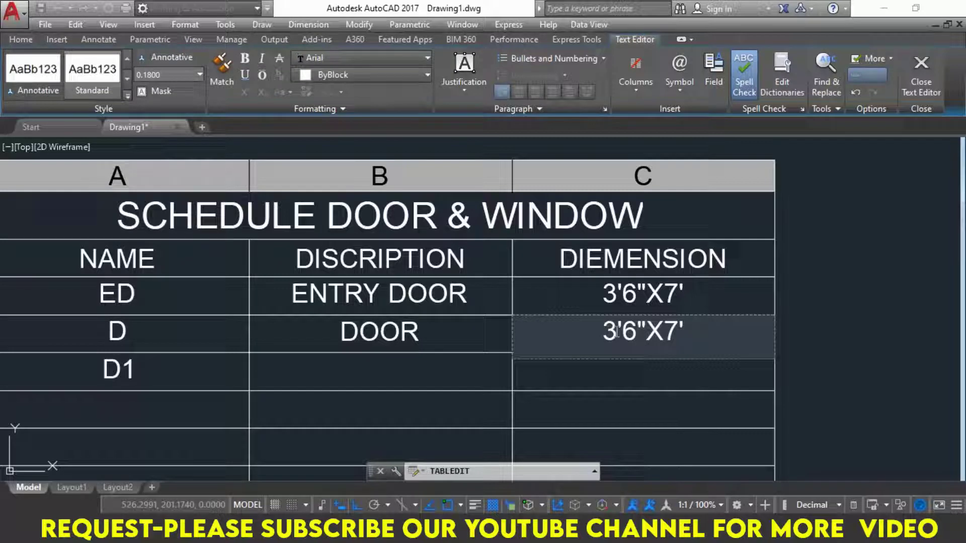
pyautogui.press('Escape')
# Edit the ENTRY DOOR dimension down to 4'X7'
pyautogui.click(620, 291)
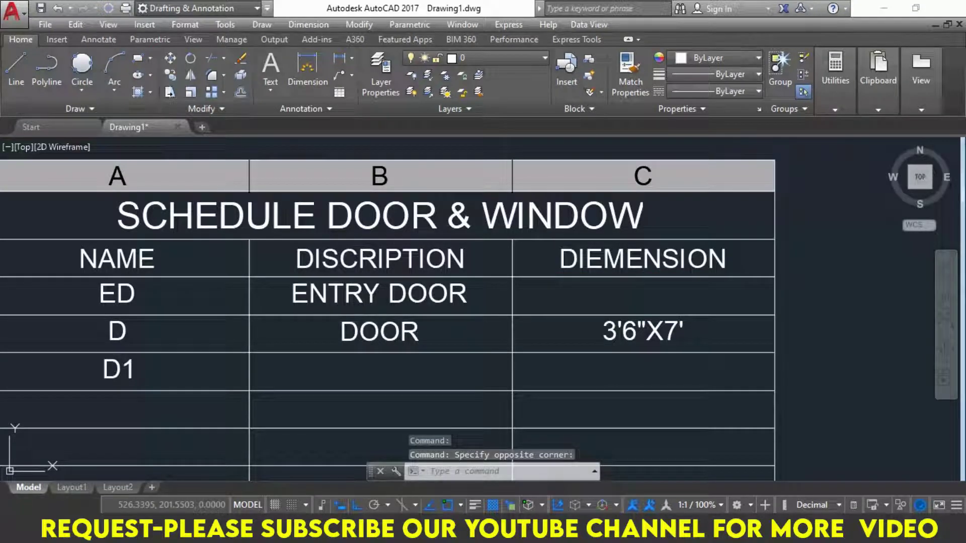
pyautogui.write('3\'6"X7\'')
pyautogui.doubleClick(622, 298)
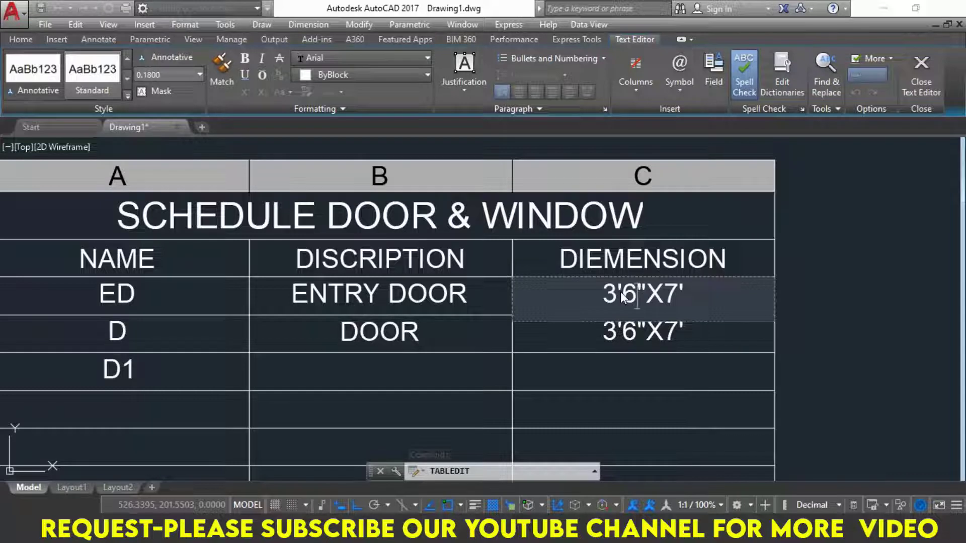
pyautogui.press('BackSpace')
pyautogui.press('BackSpace')
pyautogui.press('BackSpace')
pyautogui.write('4')
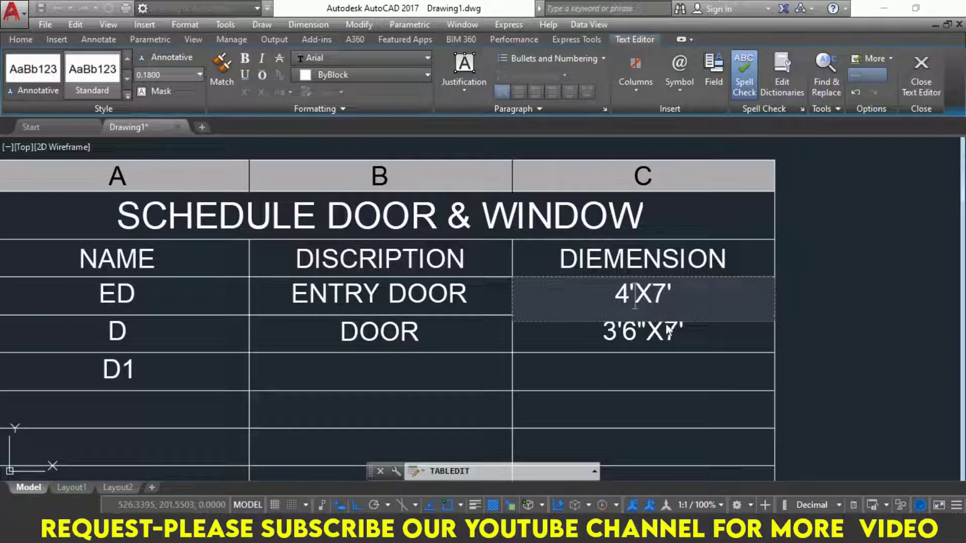
pyautogui.click(137, 330)
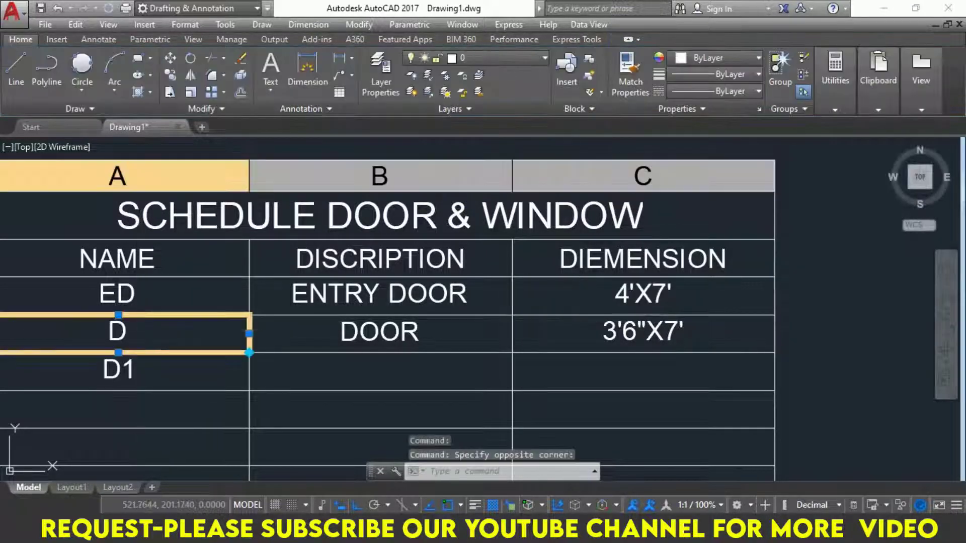
# Change the DOOR row's name from D to D'
pyautogui.press('Delete')
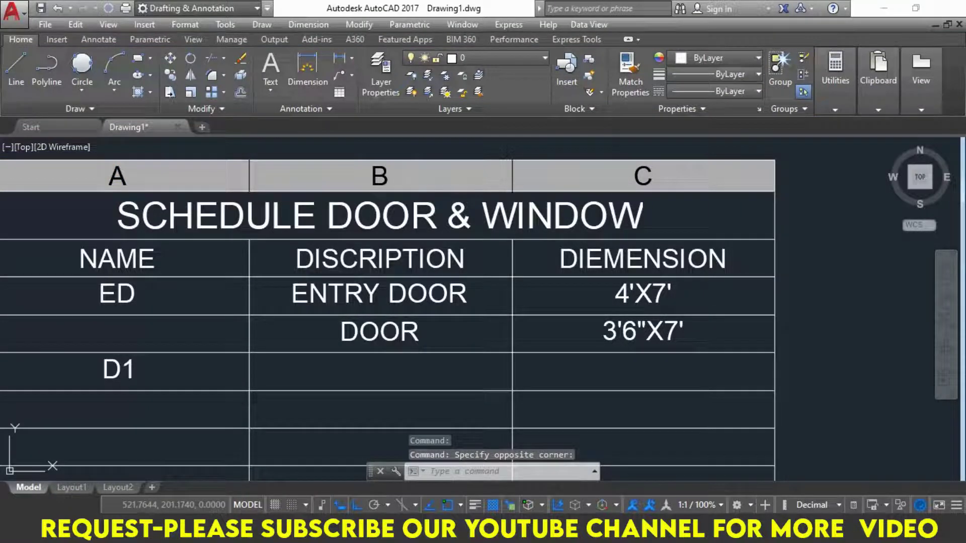
pyautogui.hotkey('ctrl', 'z')
pyautogui.write('D')
pyautogui.doubleClick(140, 331)
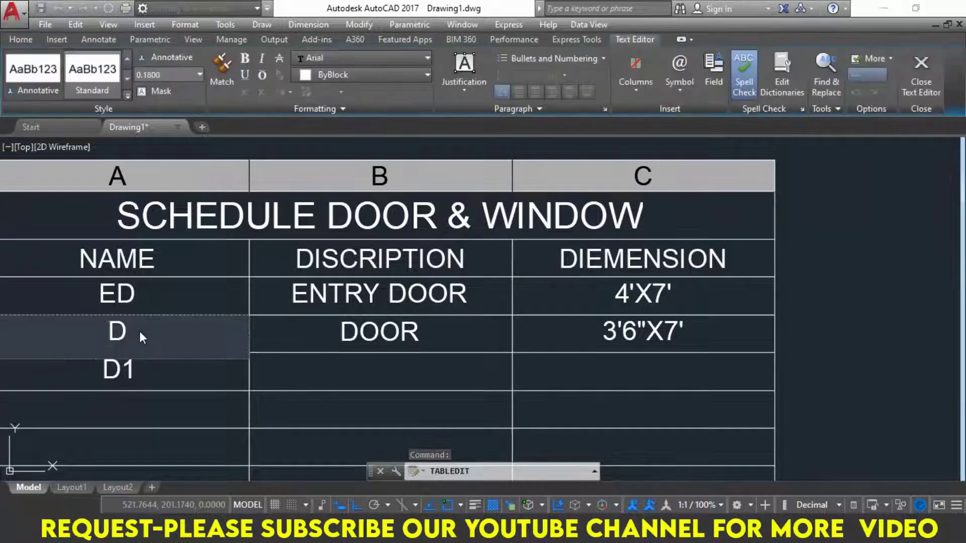
pyautogui.write("'")
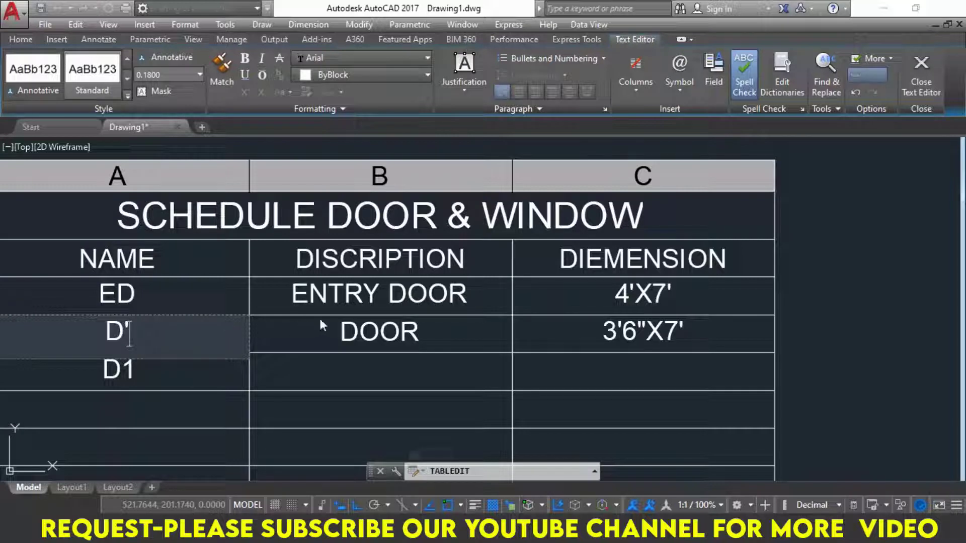
pyautogui.click(320, 316)
# Change the DOOR row's description to DB DOOR, fixing the mistyped BOUBLE prefix
pyautogui.click(344, 327)
pyautogui.press('Delete')
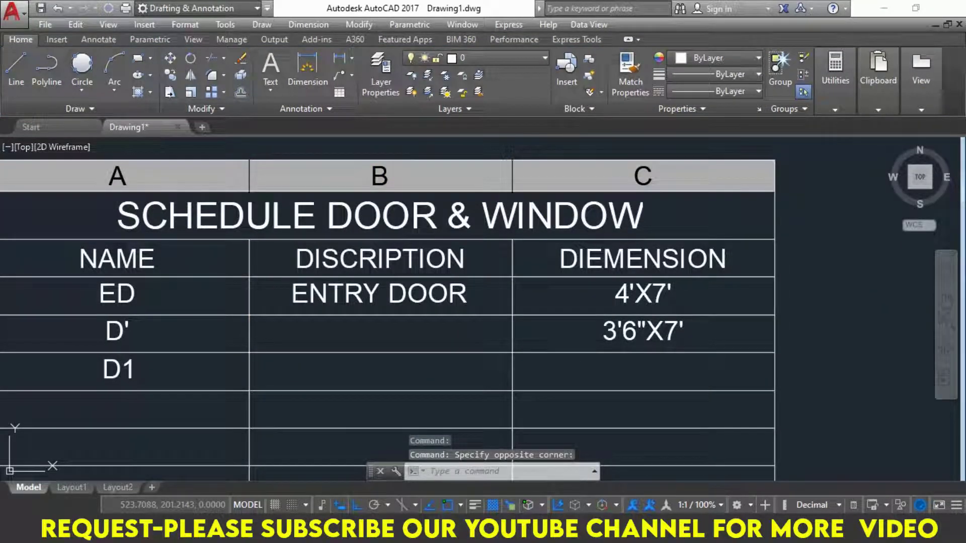
pyautogui.hotkey('ctrl', 'z')
pyautogui.doubleClick(343, 333)
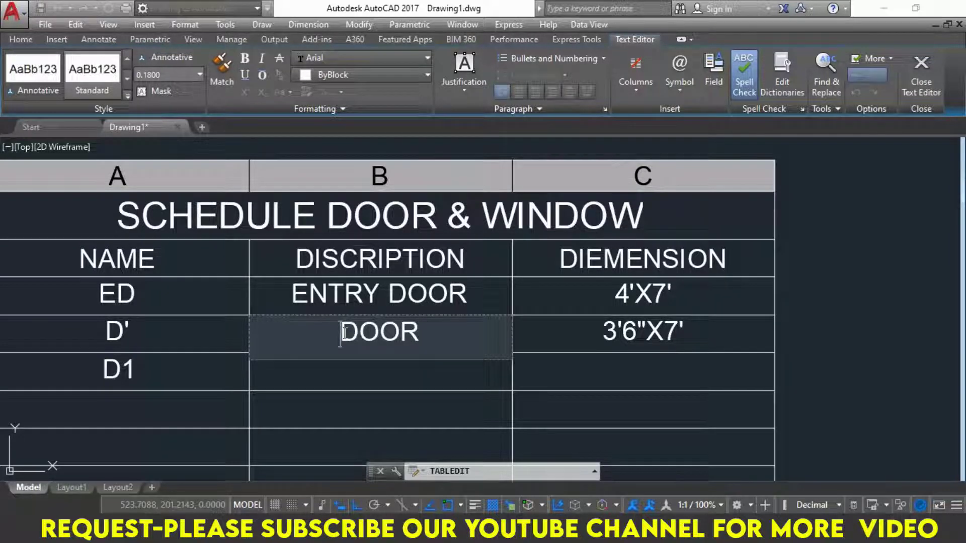
pyautogui.write('BOUBLE')
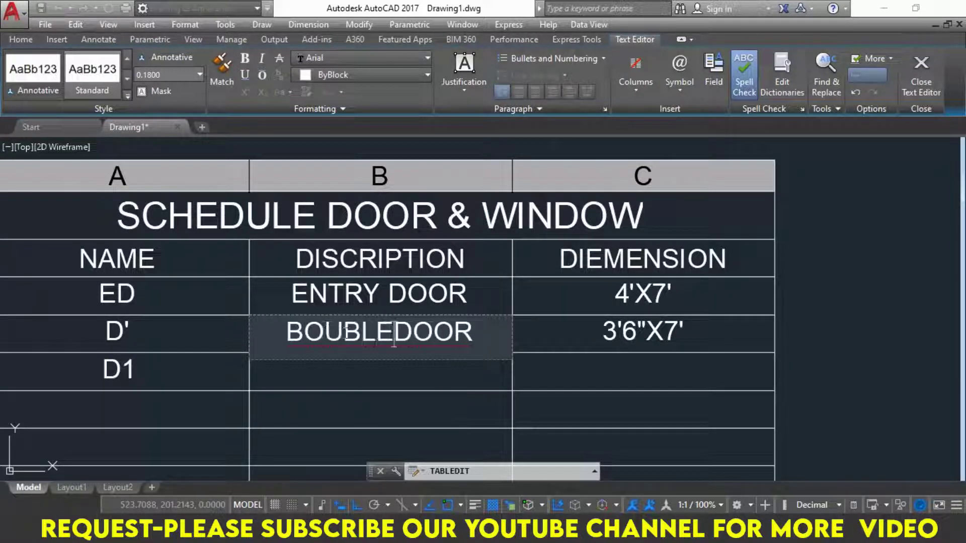
pyautogui.press('BackSpace')
pyautogui.press('BackSpace')
pyautogui.press('BackSpace')
pyautogui.press('BackSpace')
pyautogui.press('BackSpace')
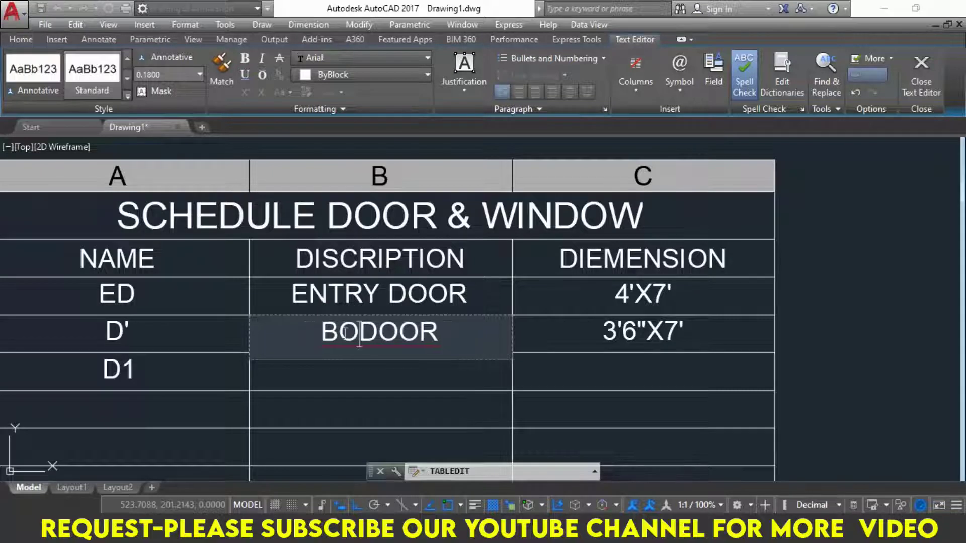
pyautogui.press('BackSpace')
pyautogui.press('BackSpace')
pyautogui.write('DB')
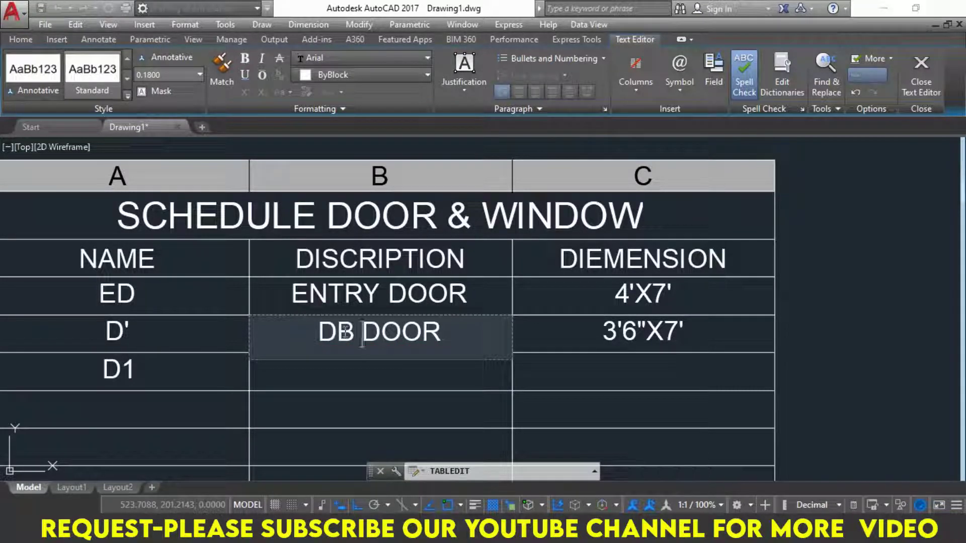
pyautogui.press('Escape')
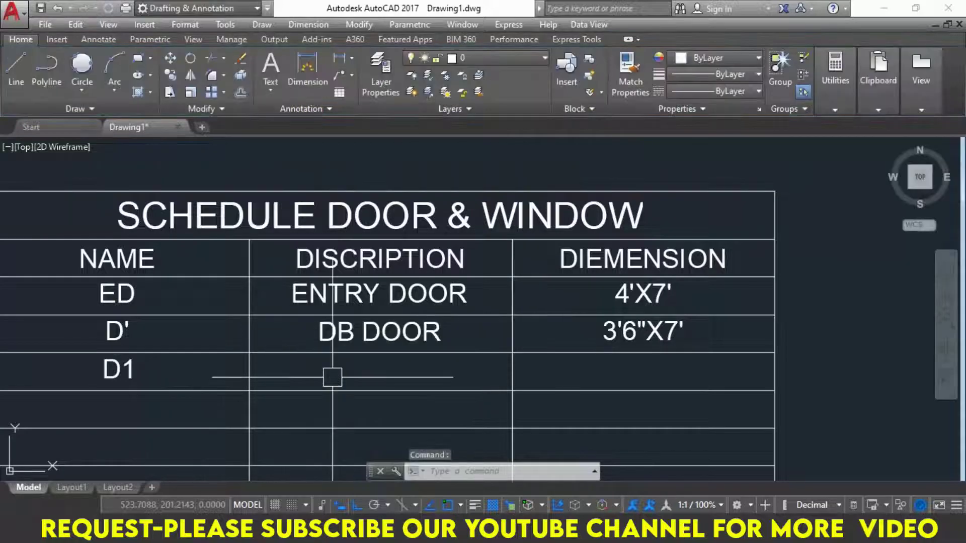
pyautogui.scroll(-2, 290, 324)
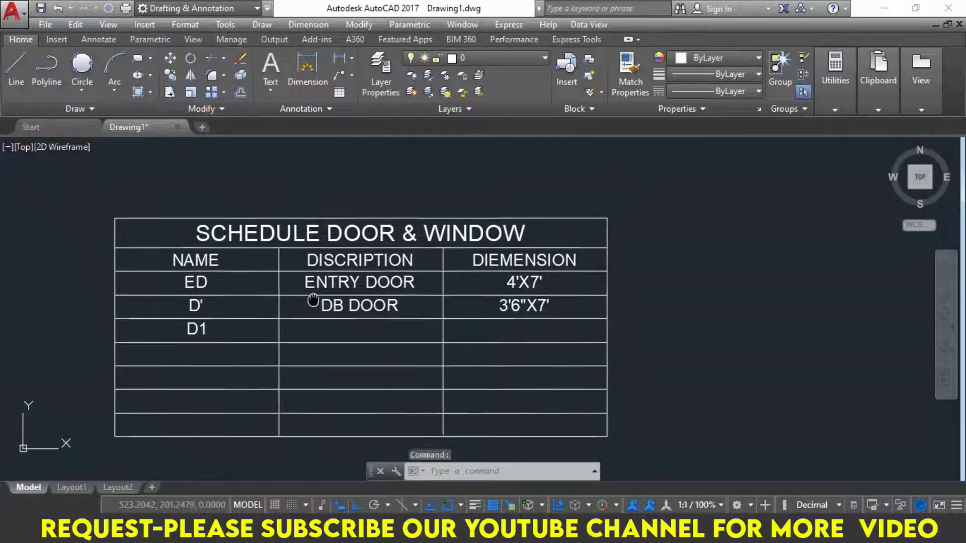
pyautogui.click(197, 260)
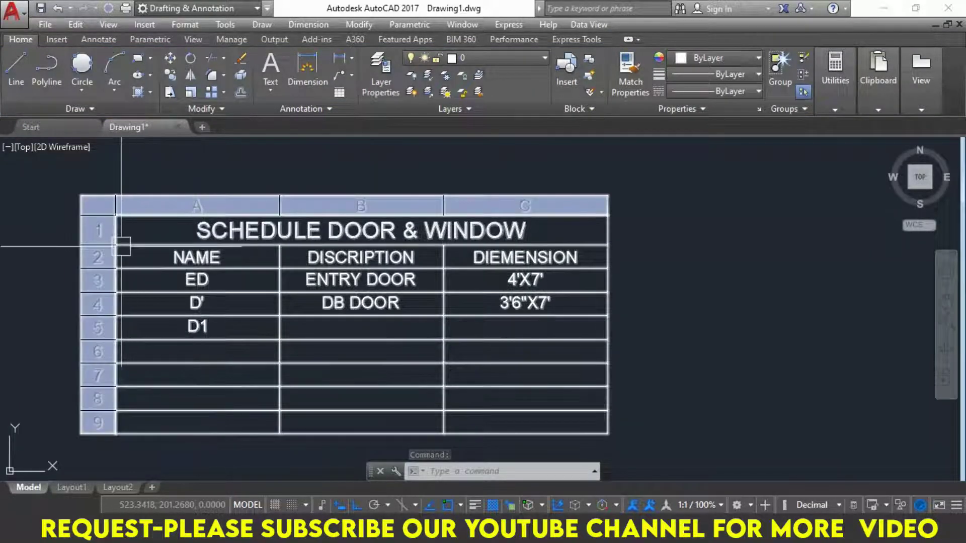
pyautogui.press('Escape')
pyautogui.moveTo(168, 448); pyautogui.dragTo(166, 432, button='middle')
pyautogui.click(163, 410)
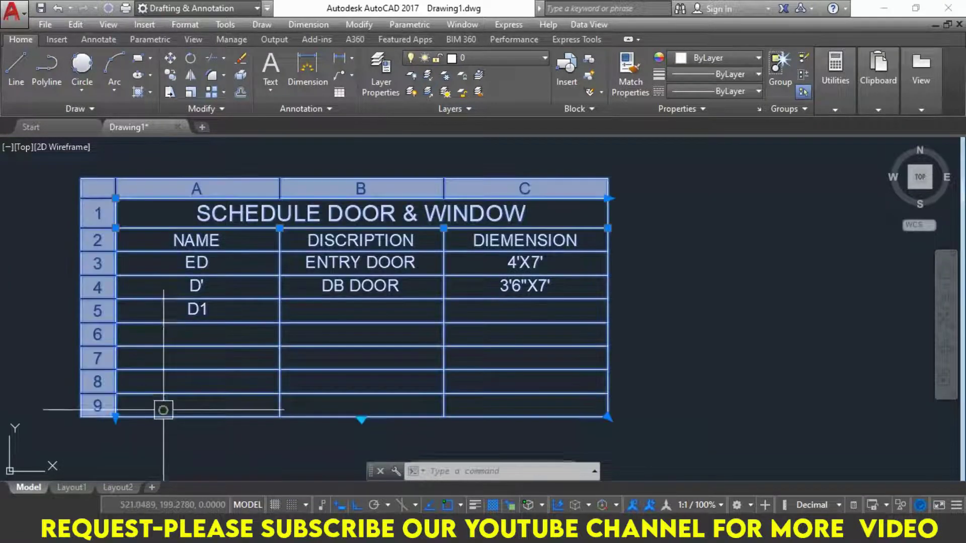
pyautogui.click(153, 451)
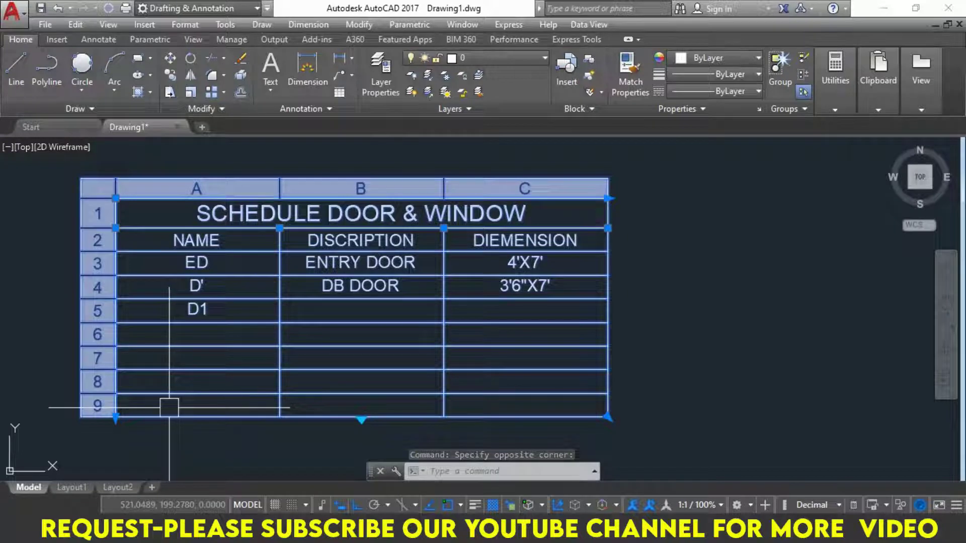
pyautogui.rightClick(96, 404)
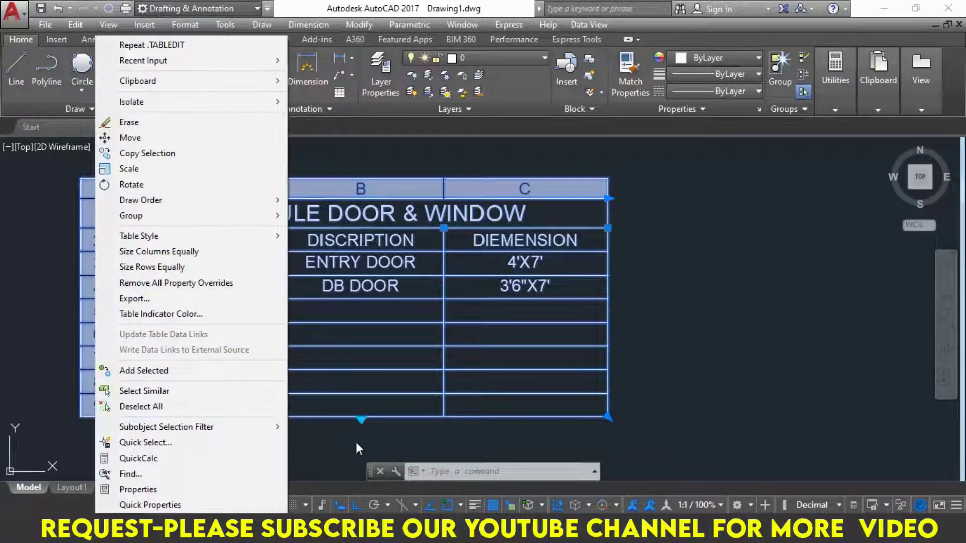
pyautogui.press('Escape')
pyautogui.press('Escape')
pyautogui.click(130, 399)
pyautogui.click(101, 402)
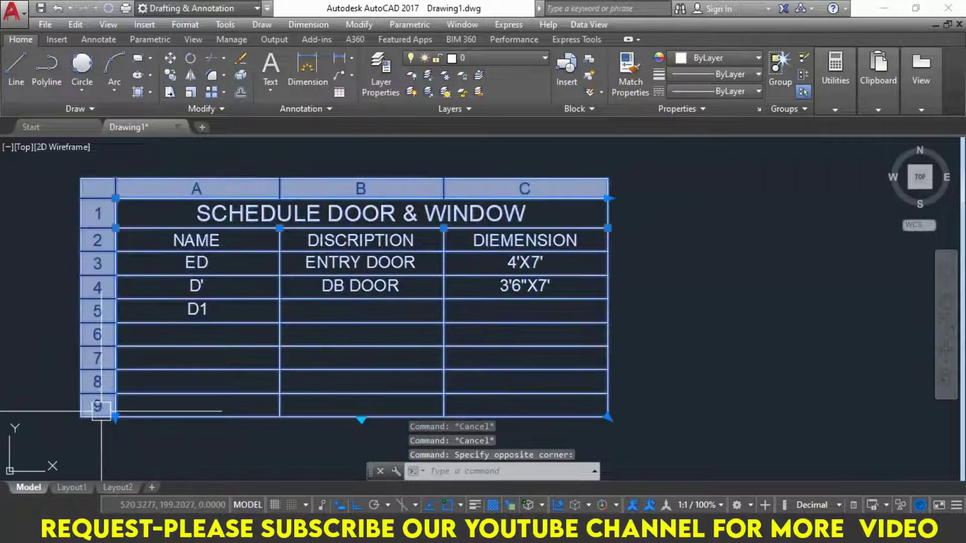
pyautogui.press('Escape')
pyautogui.click(104, 404)
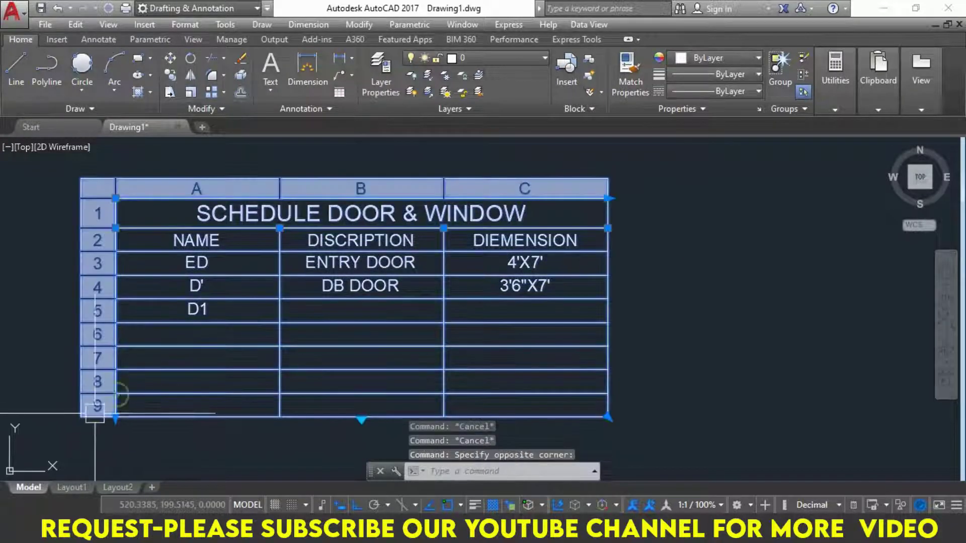
pyautogui.scroll(5, 91, 411)
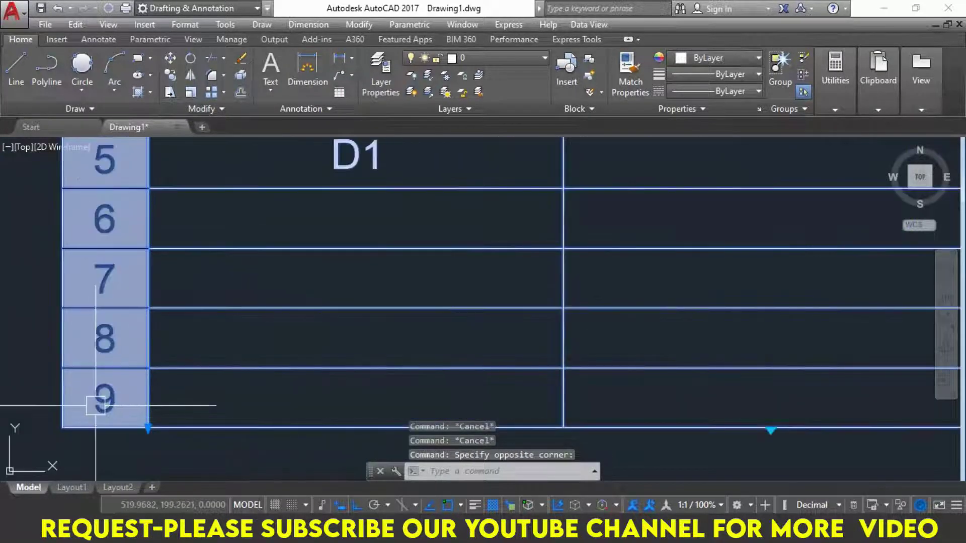
pyautogui.rightClick(95, 412)
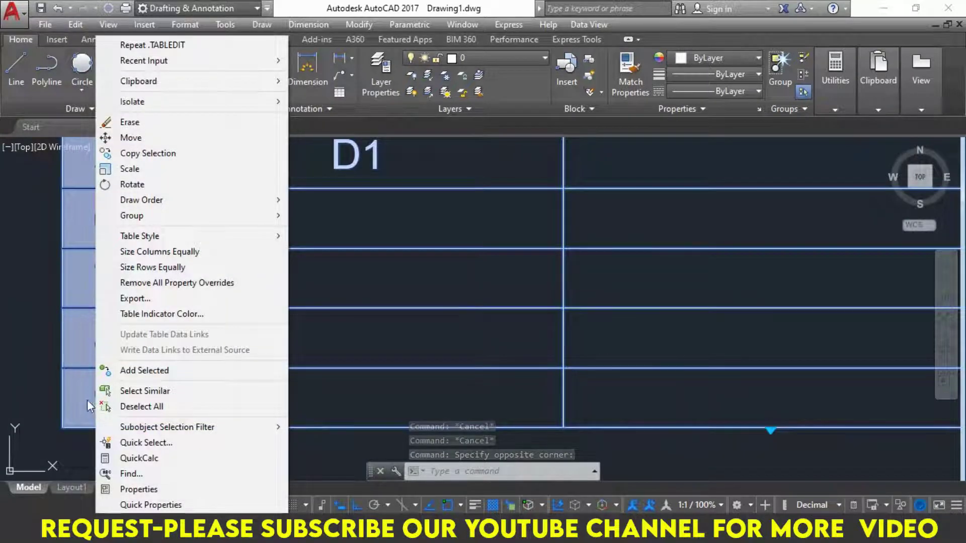
pyautogui.click(86, 399)
pyautogui.rightClick(86, 402)
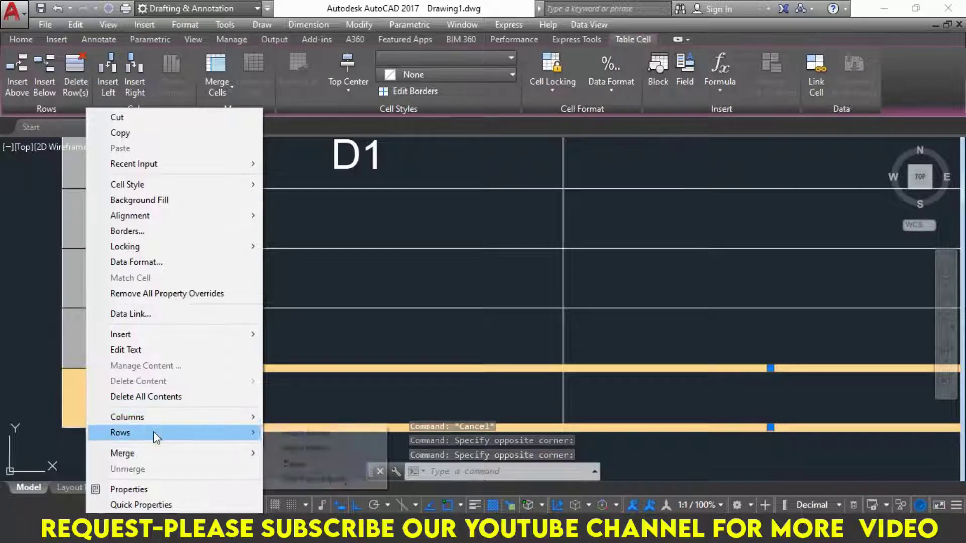
pyautogui.moveTo(121, 433)
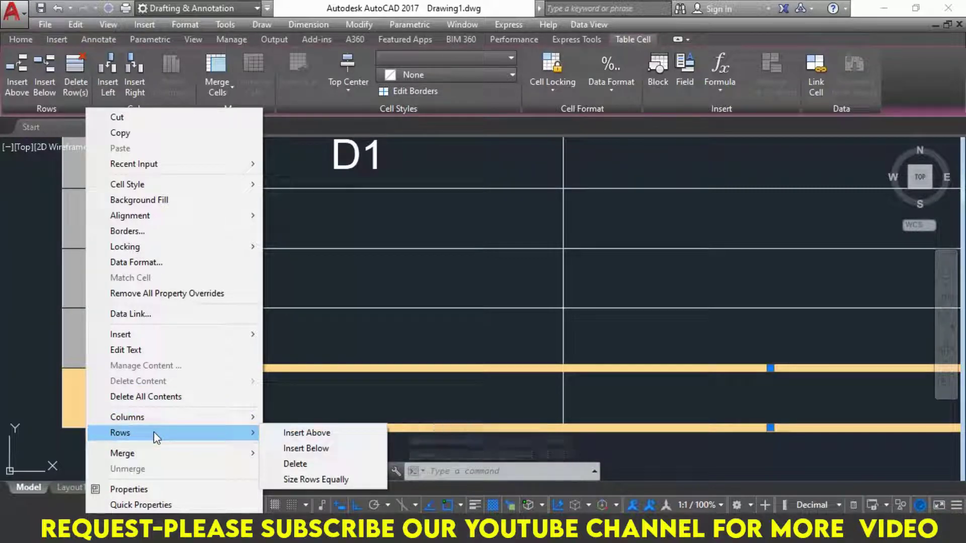
pyautogui.click(300, 445)
pyautogui.scroll(-2, 299, 443)
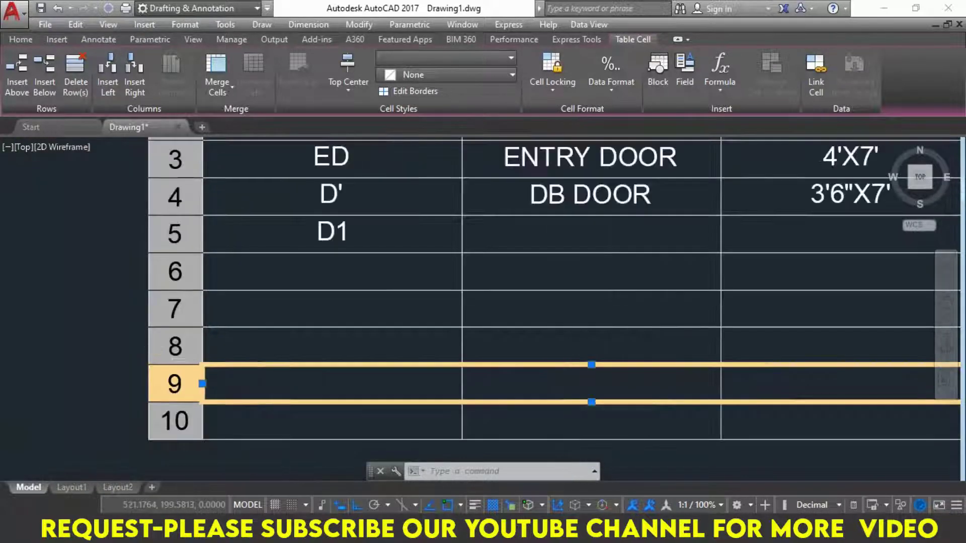
pyautogui.scroll(-2, 265, 379)
pyautogui.scroll(2, 226, 387)
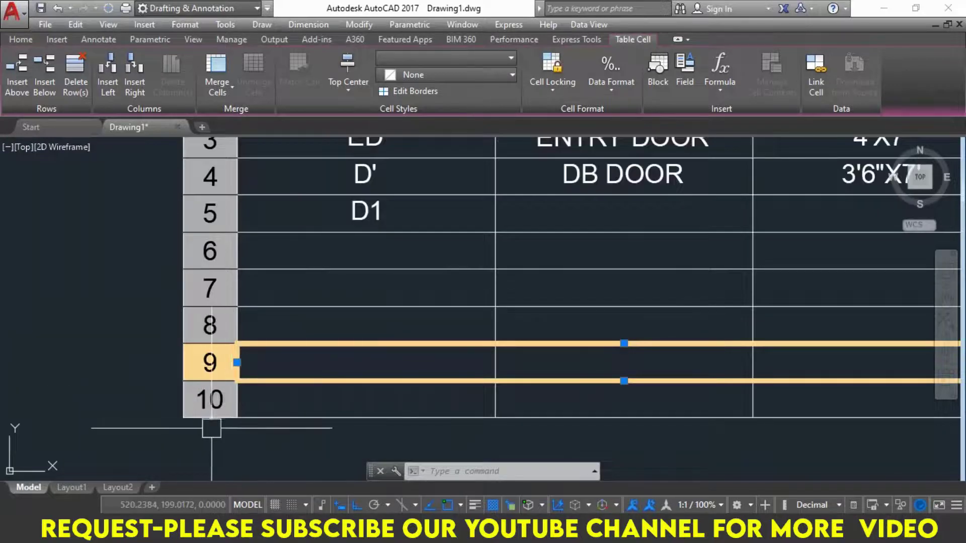
pyautogui.rightClick(204, 364)
pyautogui.moveTo(238, 432)
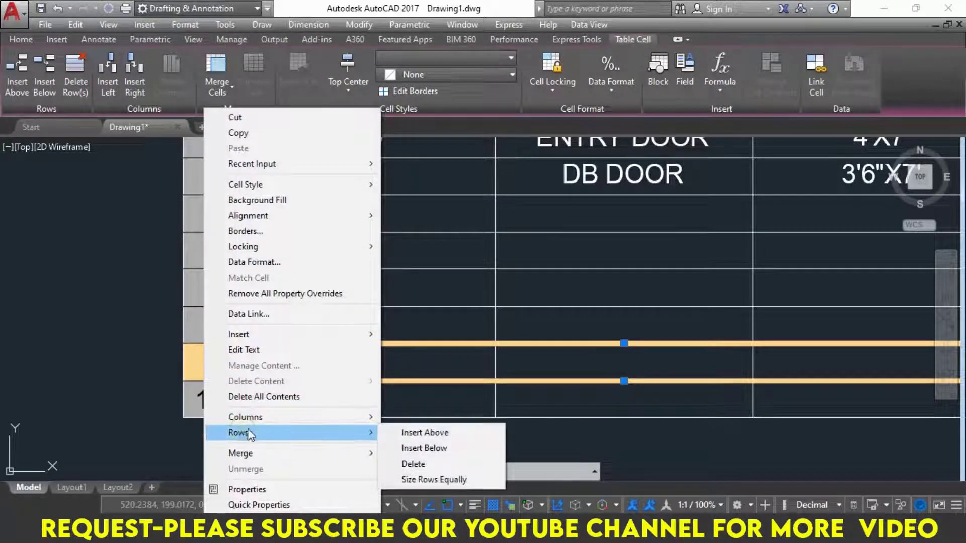
pyautogui.click(427, 449)
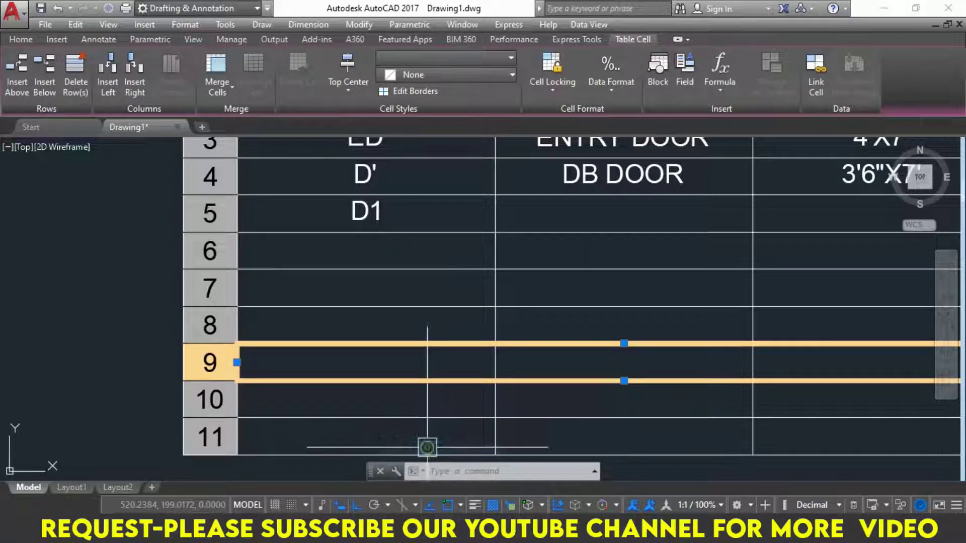
pyautogui.rightClick(201, 366)
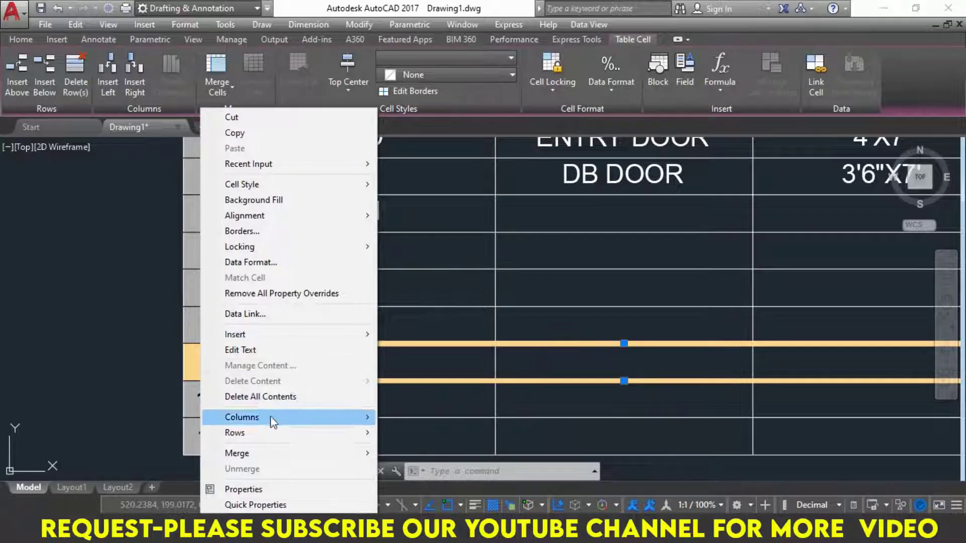
pyautogui.moveTo(234, 432)
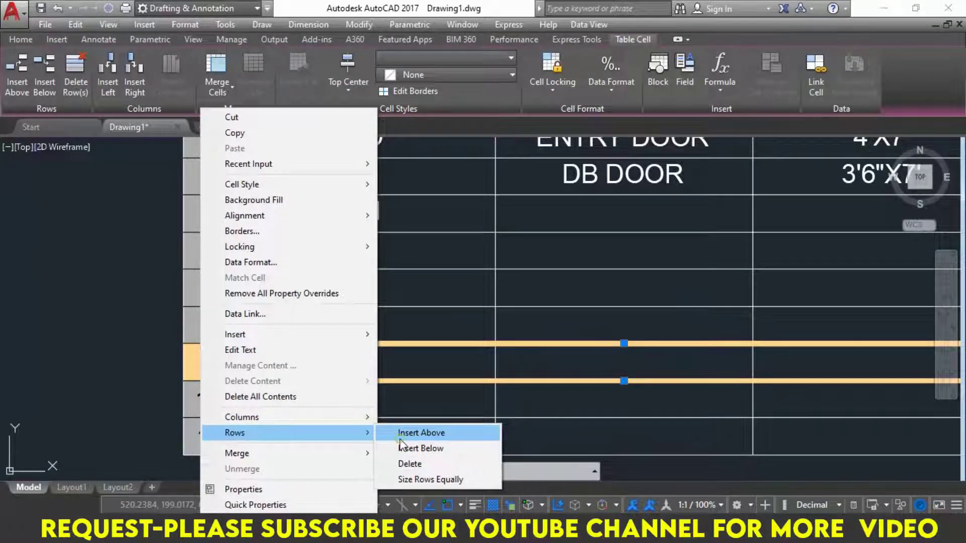
pyautogui.click(400, 437)
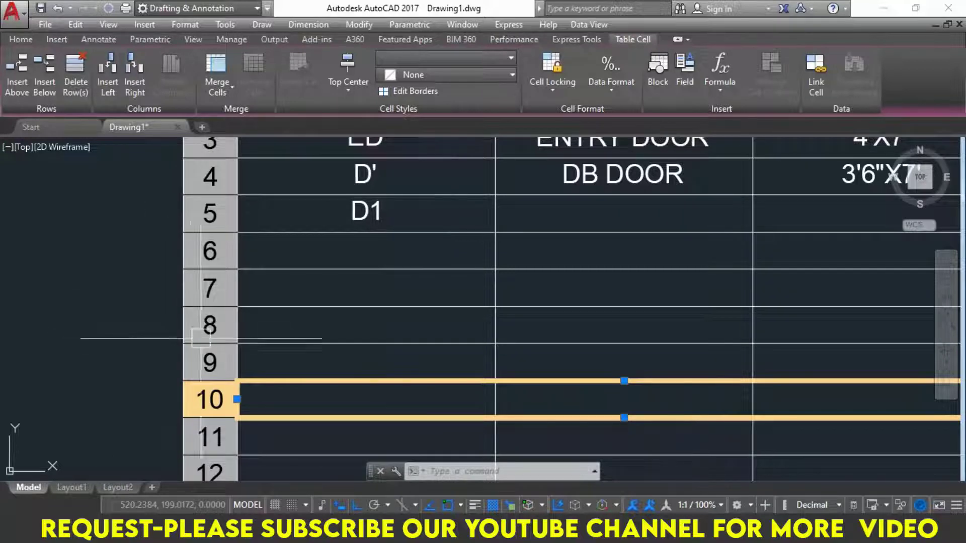
pyautogui.moveTo(253, 323)
pyautogui.mouseDown(button='middle')
pyautogui.moveTo(253, 274)
pyautogui.moveTo(273, 327)
pyautogui.mouseUp(button='middle')
pyautogui.scroll(-3, 260, 279)
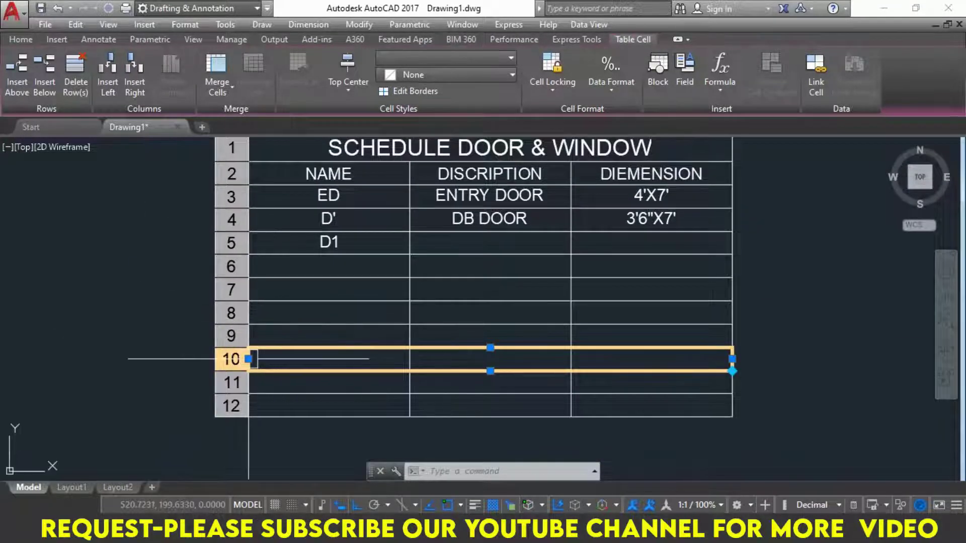
pyautogui.scroll(4, 231, 359)
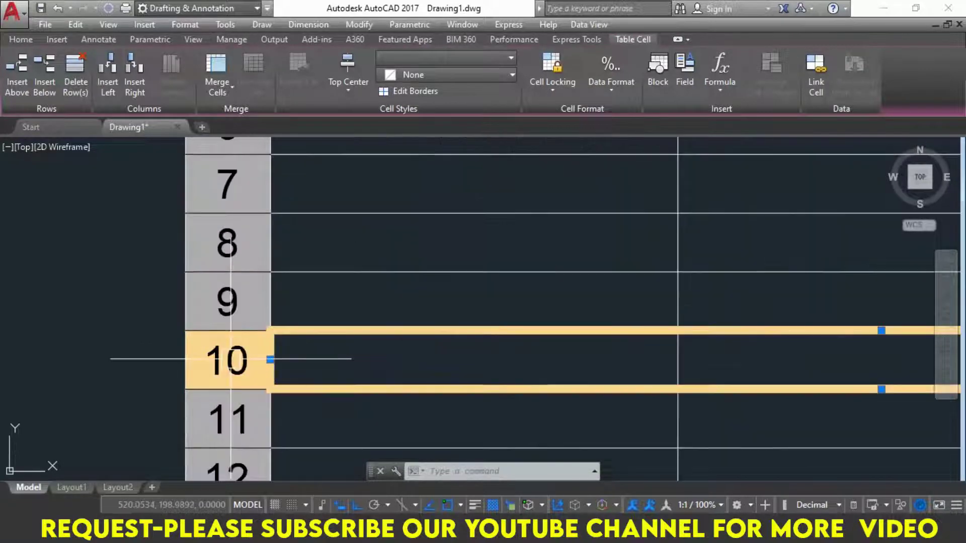
pyautogui.rightClick(231, 359)
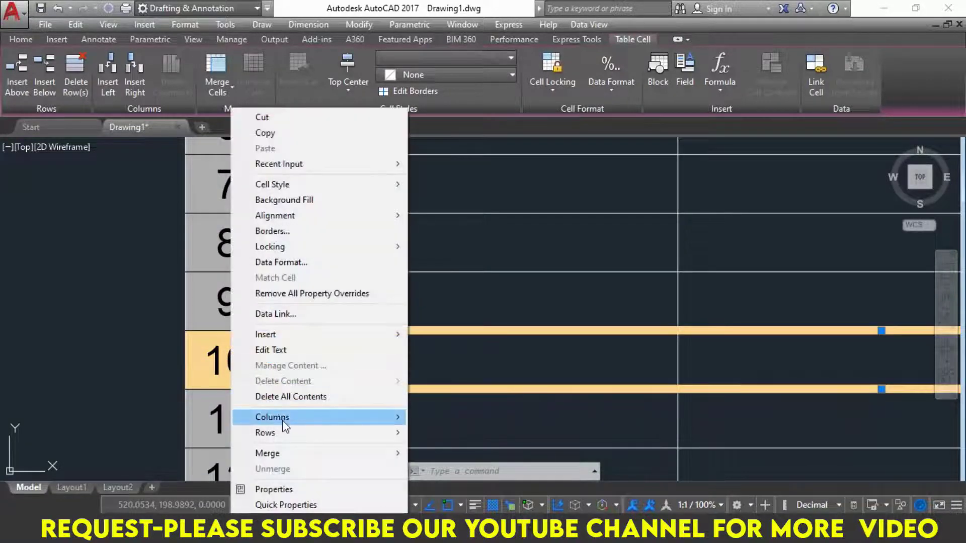
pyautogui.moveTo(266, 432)
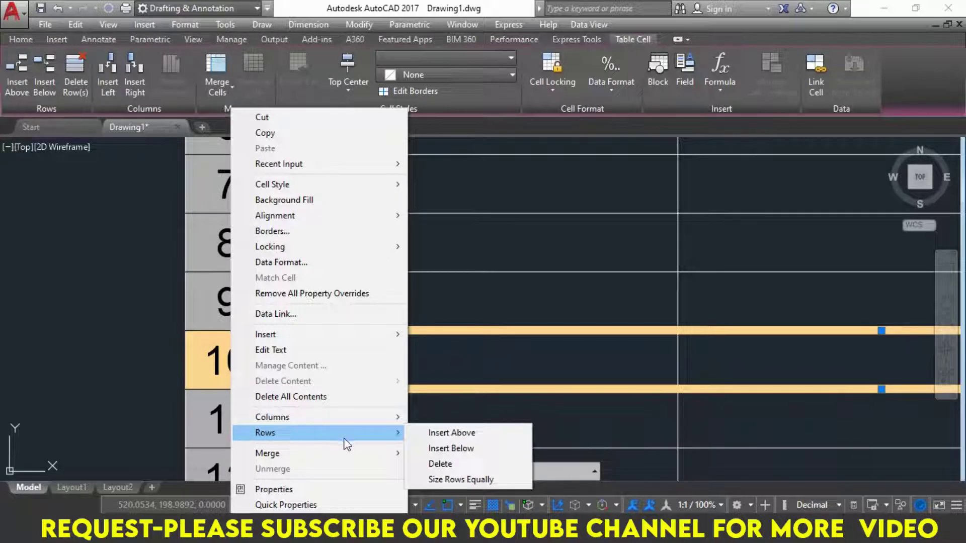
pyautogui.click(436, 464)
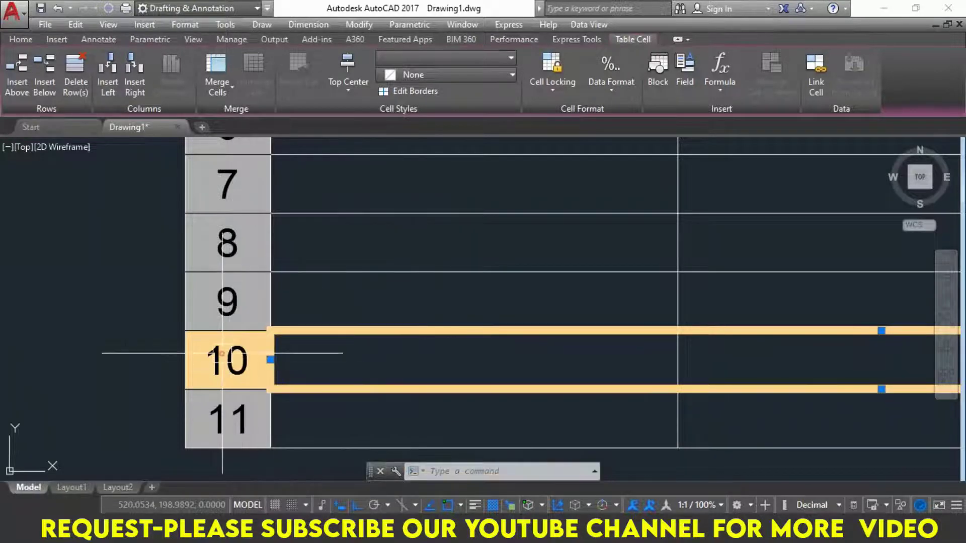
pyautogui.rightClick(224, 359)
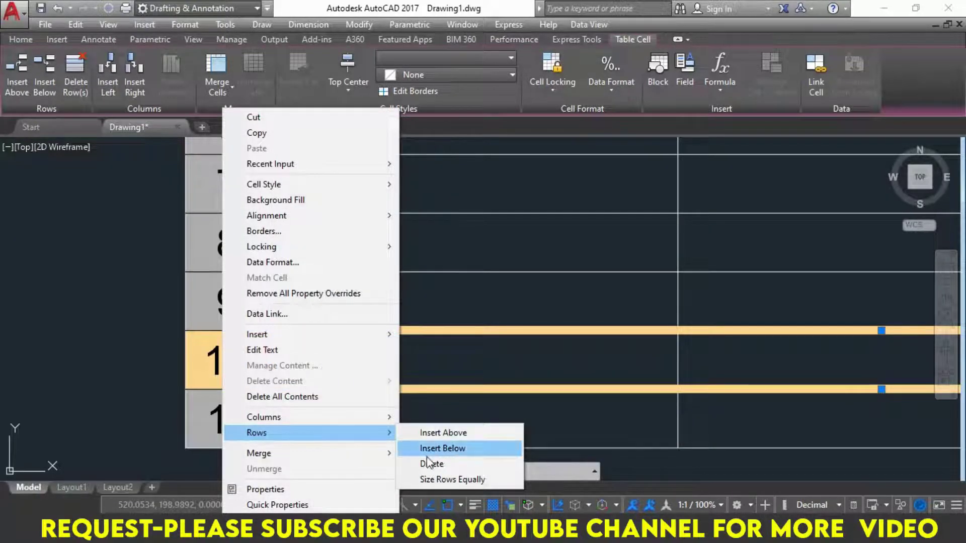
pyautogui.click(432, 462)
pyautogui.rightClick(208, 358)
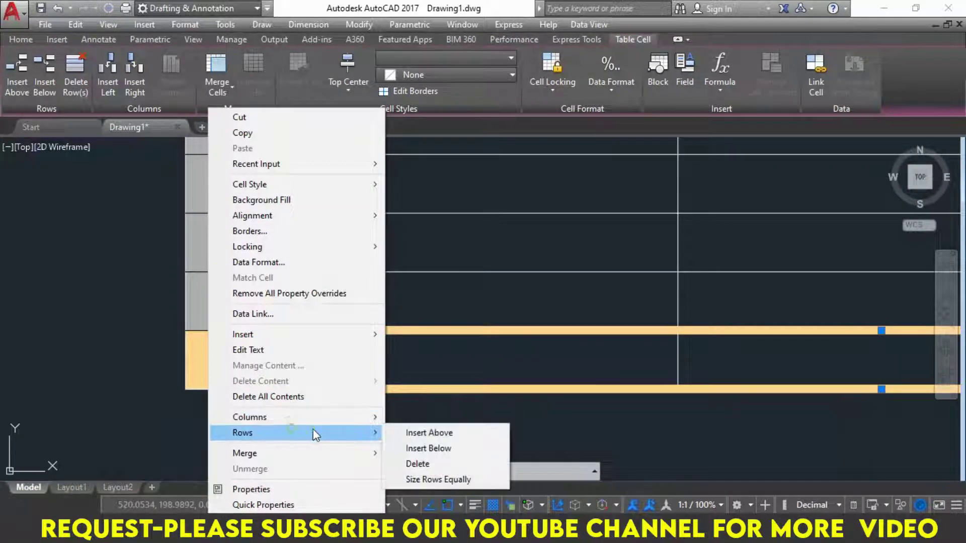
pyautogui.click(424, 463)
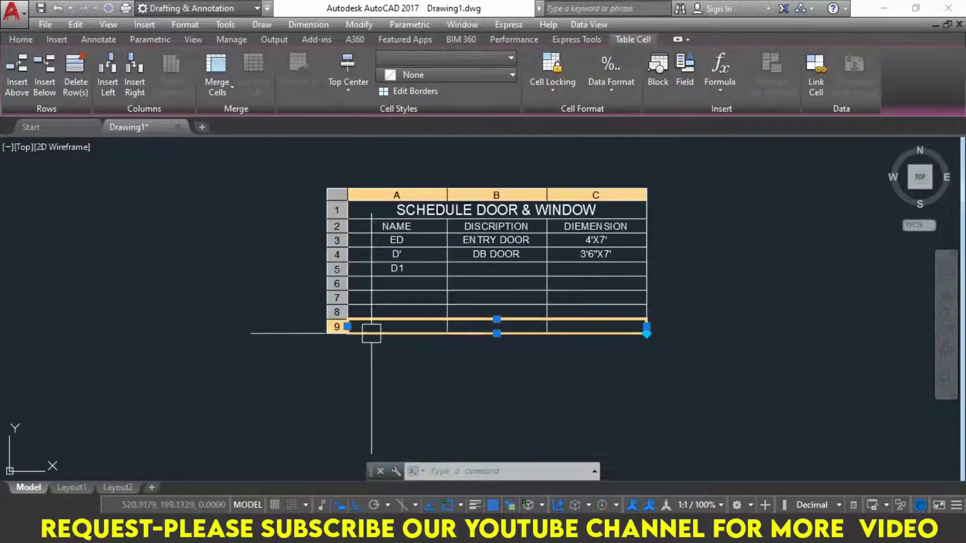
# Select the schedule table, view its right-click options, then cancel the selection
pyautogui.press('Escape')
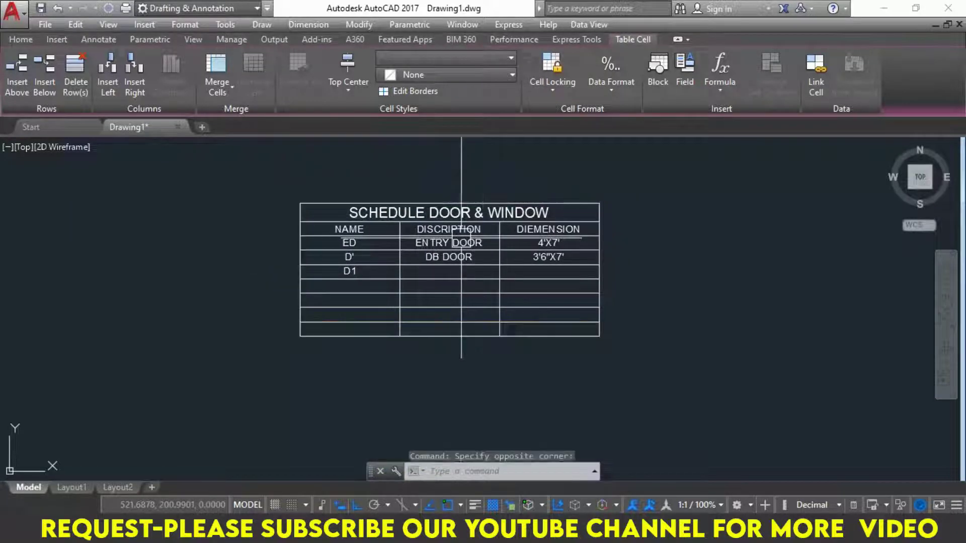
pyautogui.click(562, 205)
pyautogui.scroll(5, 560, 202)
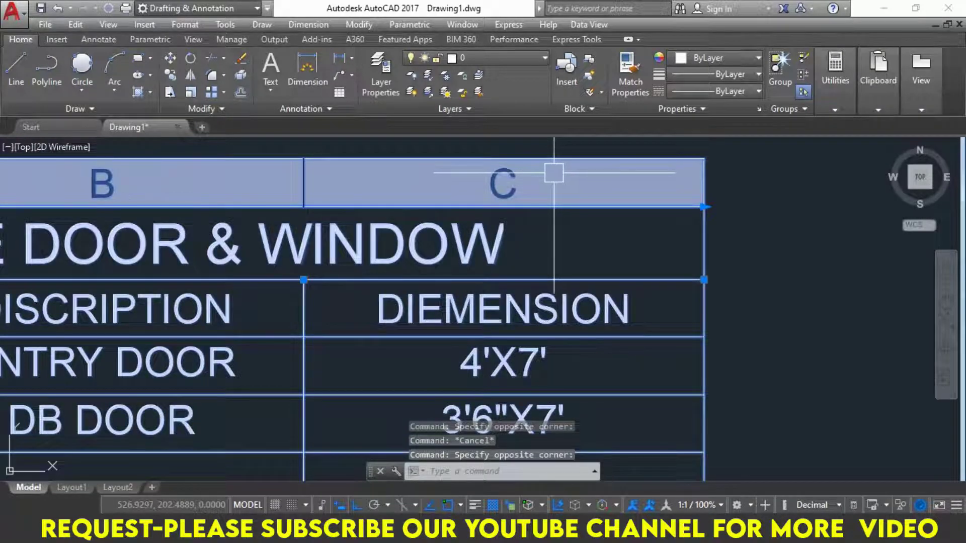
pyautogui.rightClick(554, 173)
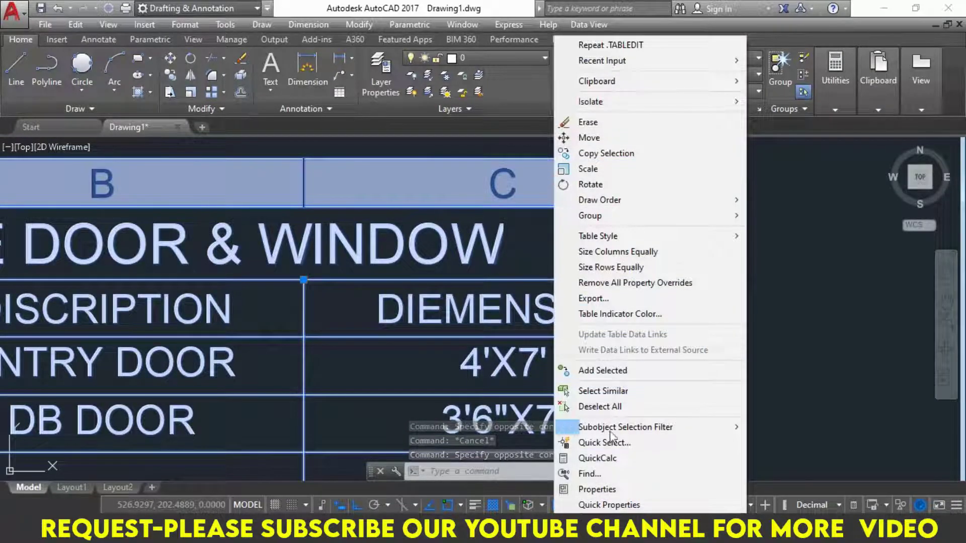
pyautogui.press('Escape')
pyautogui.press('Escape')
pyautogui.click(492, 186)
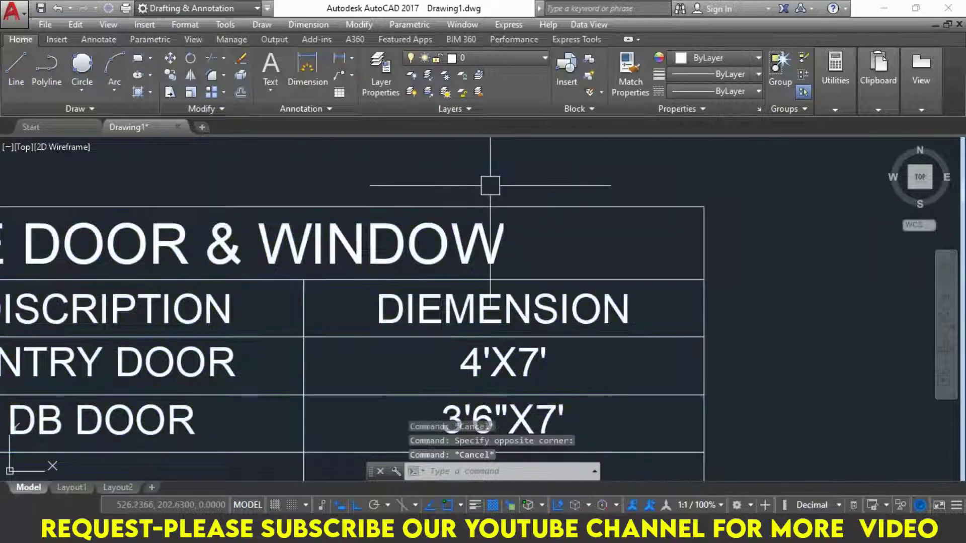
pyautogui.press('Escape')
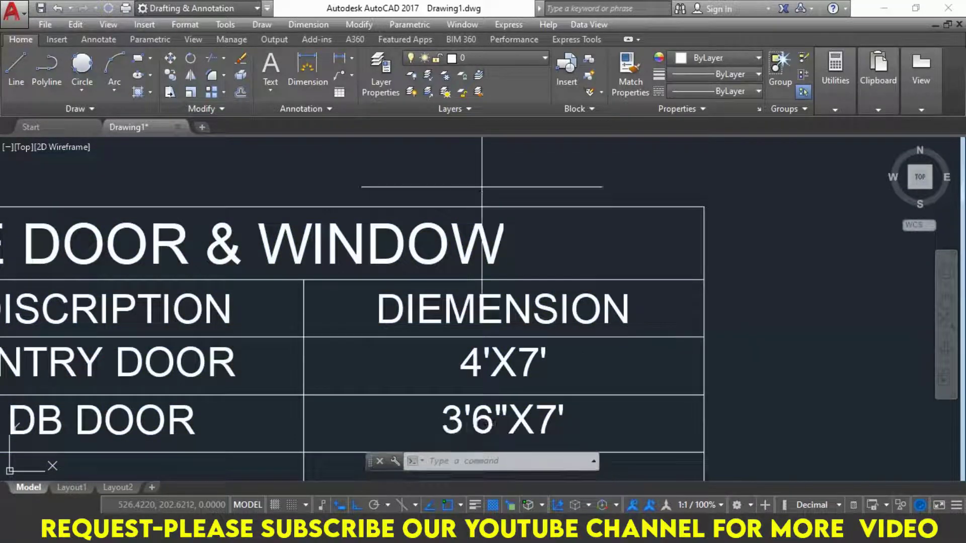
# Insert new columns D and E to the right of columns C and D
pyautogui.click(433, 209)
pyautogui.click(443, 187)
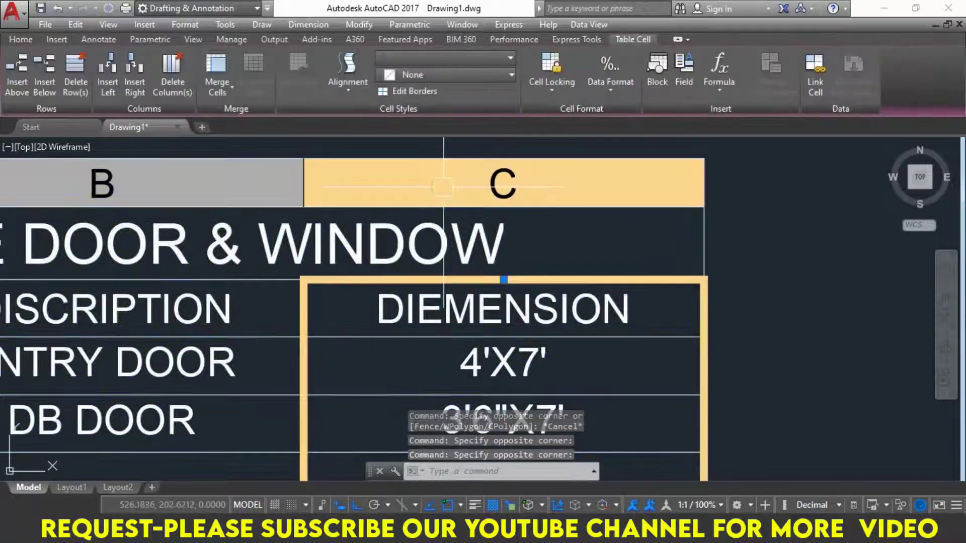
pyautogui.rightClick(443, 185)
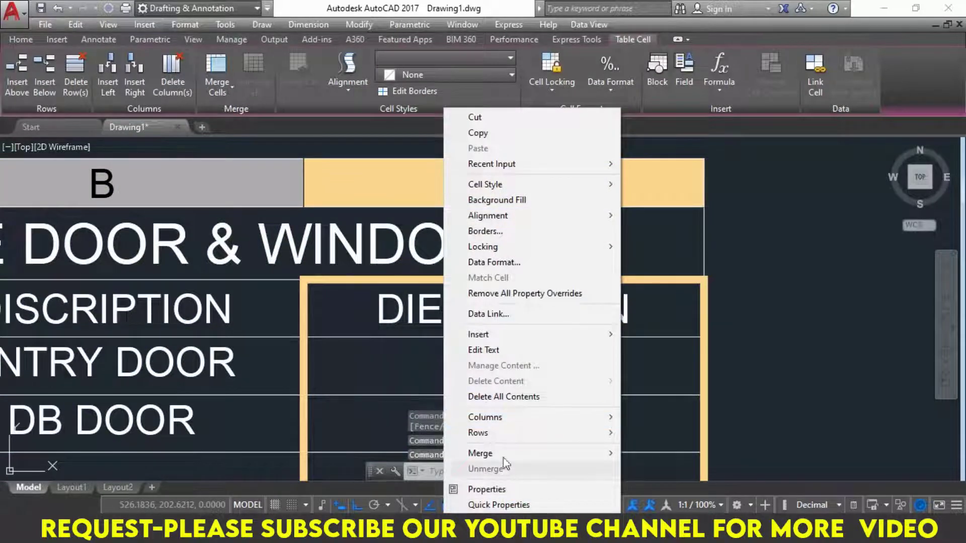
pyautogui.moveTo(485, 417)
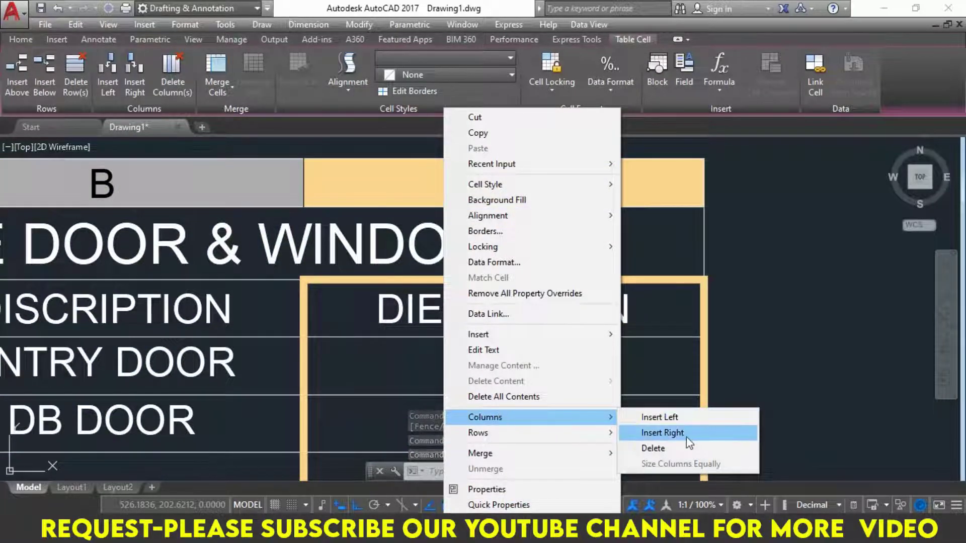
pyautogui.click(662, 433)
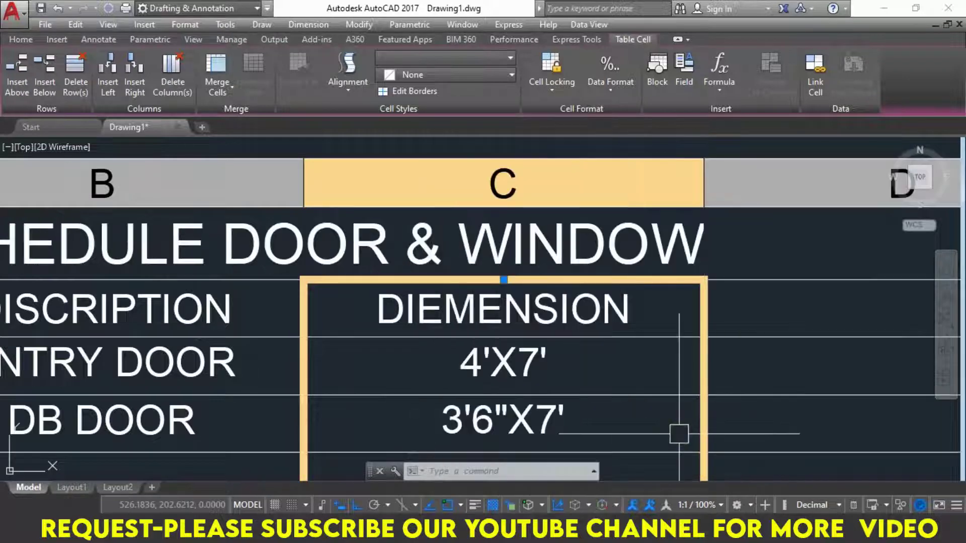
pyautogui.scroll(-2, 635, 373)
pyautogui.scroll(-1, 638, 370)
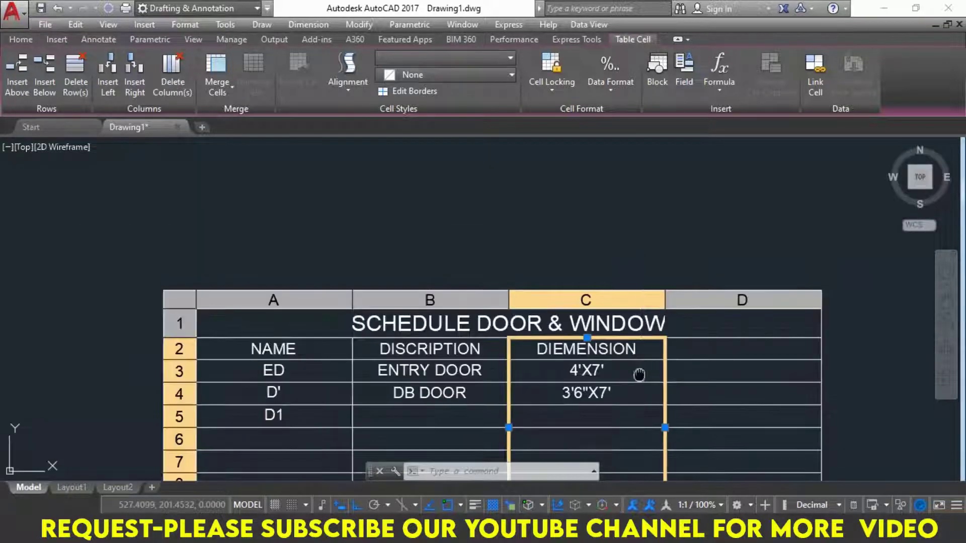
pyautogui.scroll(-1, 638, 370)
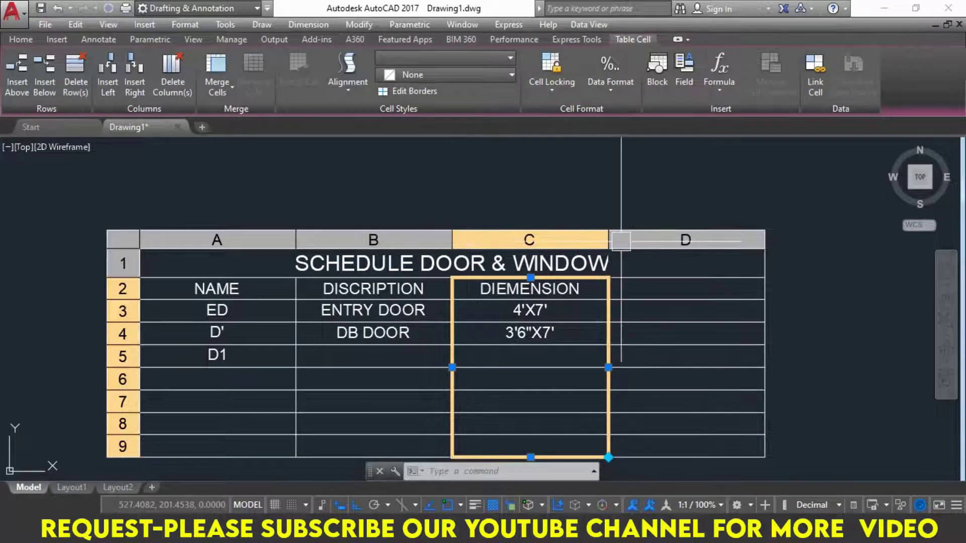
pyautogui.click(645, 240)
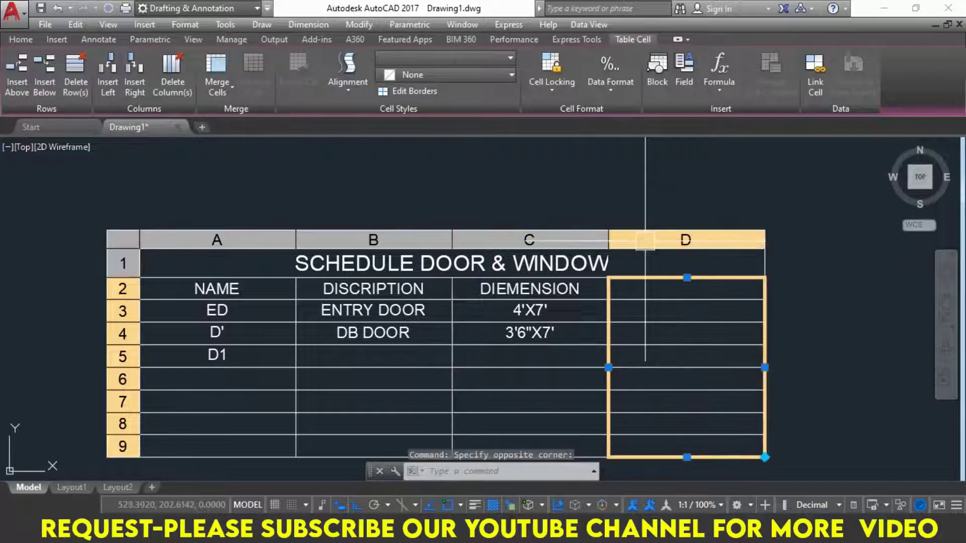
pyautogui.rightClick(645, 248)
pyautogui.moveTo(686, 418)
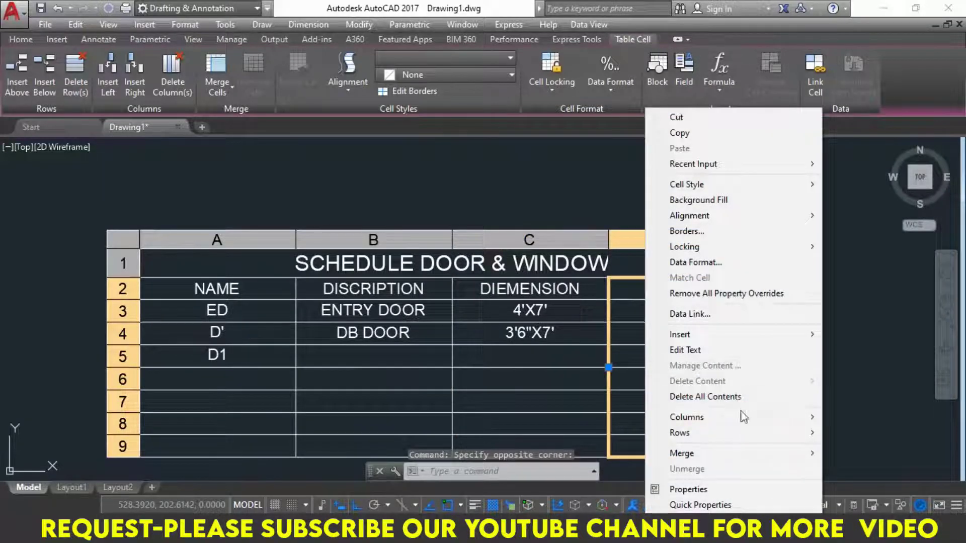
pyautogui.click(860, 433)
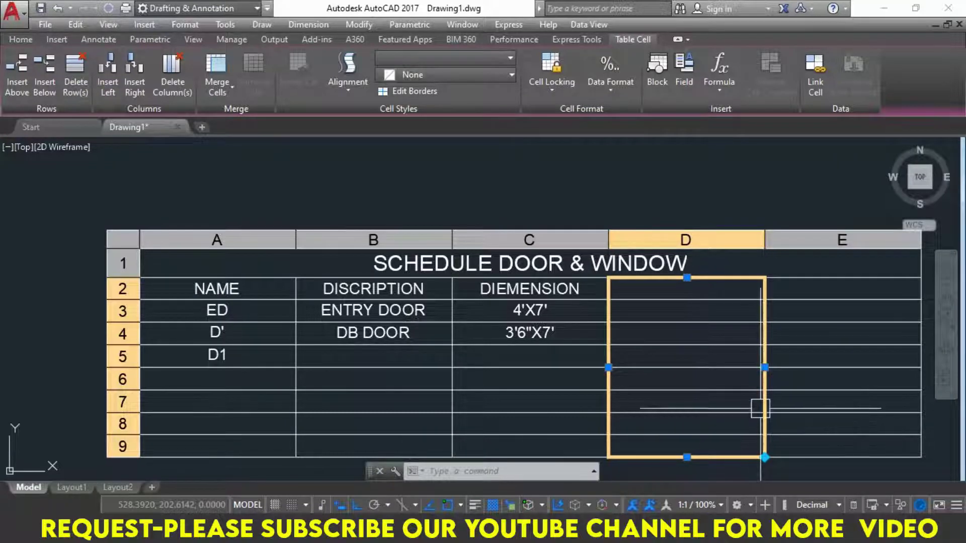
# Delete the added columns E and D and clear the cell selection
pyautogui.click(807, 240)
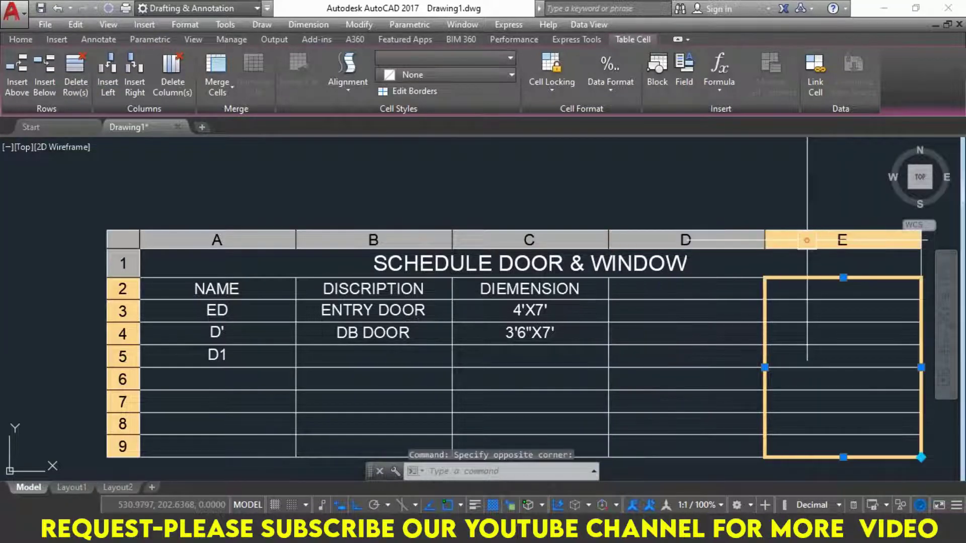
pyautogui.rightClick(807, 240)
pyautogui.moveTo(830, 418)
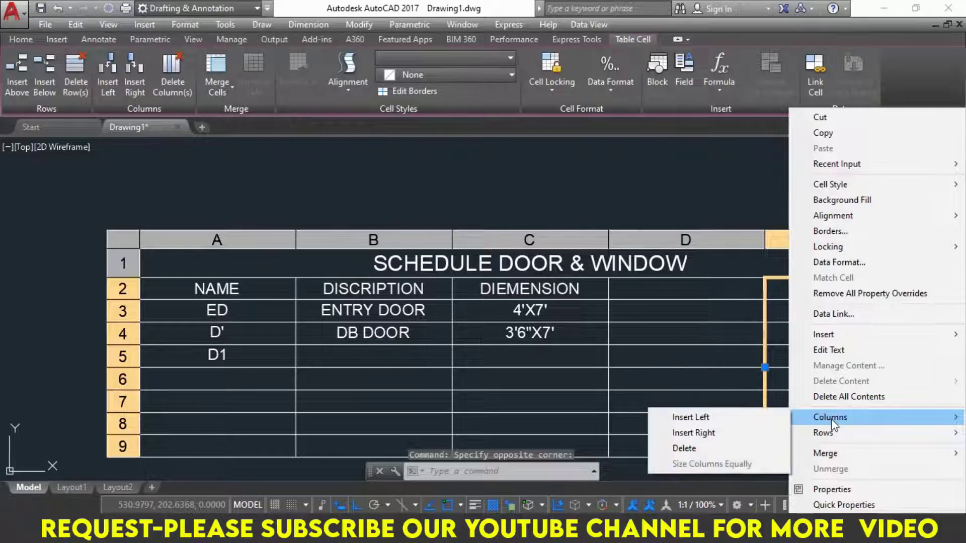
pyautogui.click(746, 449)
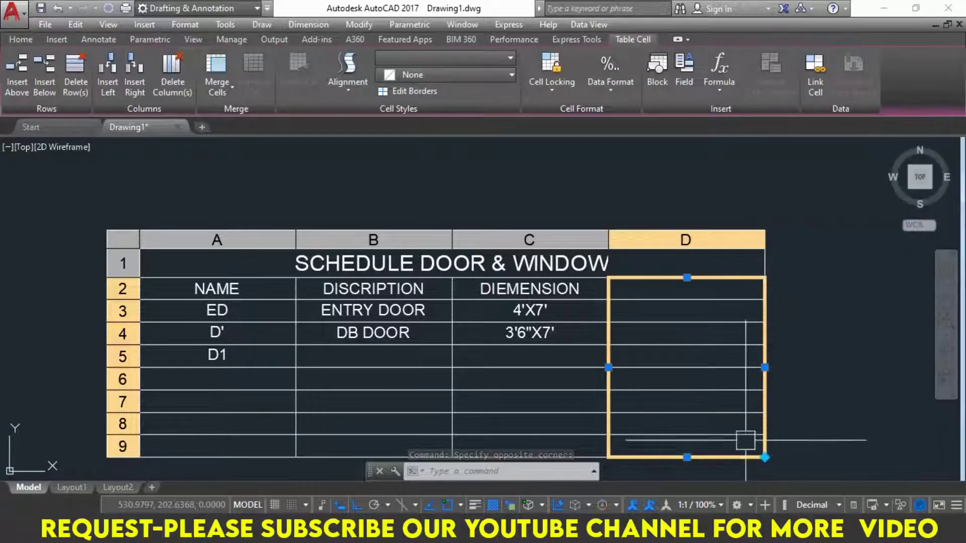
pyautogui.rightClick(713, 243)
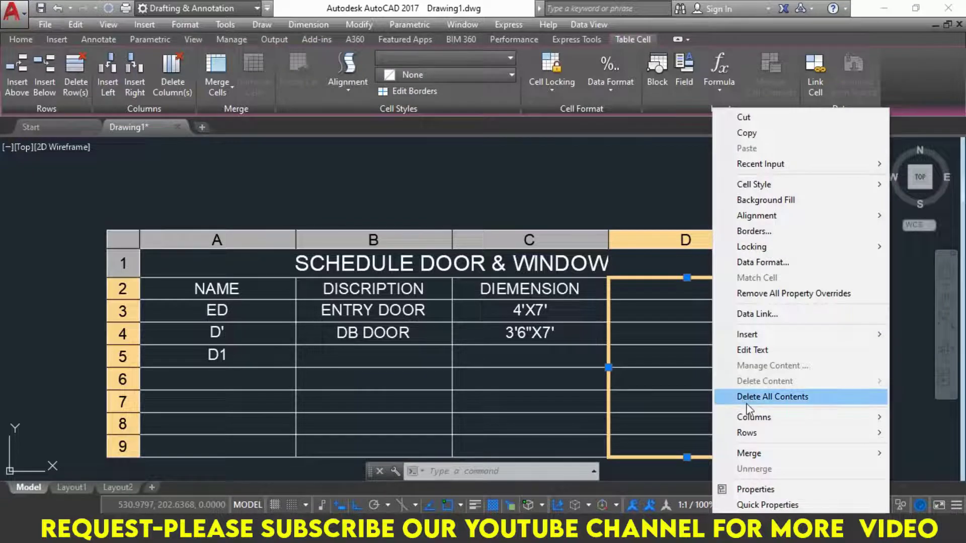
pyautogui.moveTo(753, 418)
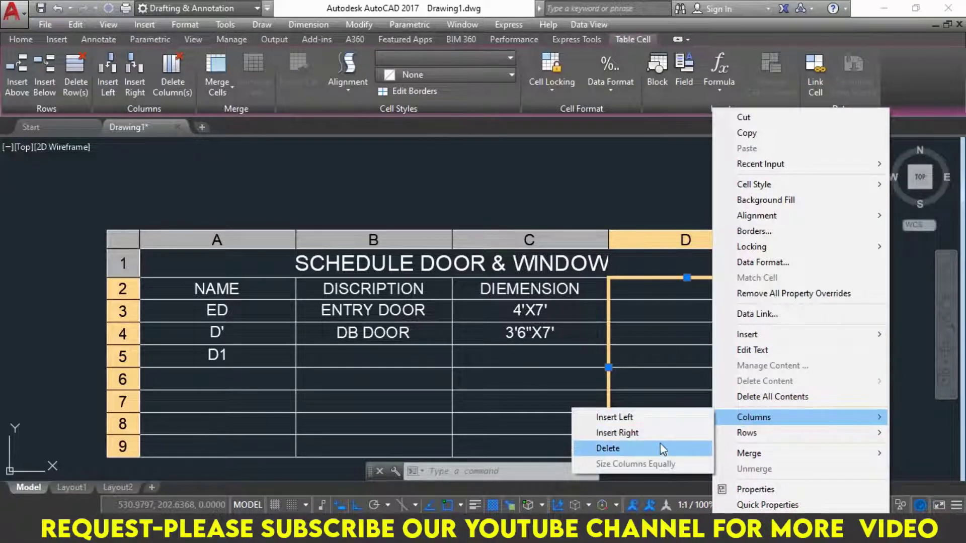
pyautogui.click(660, 453)
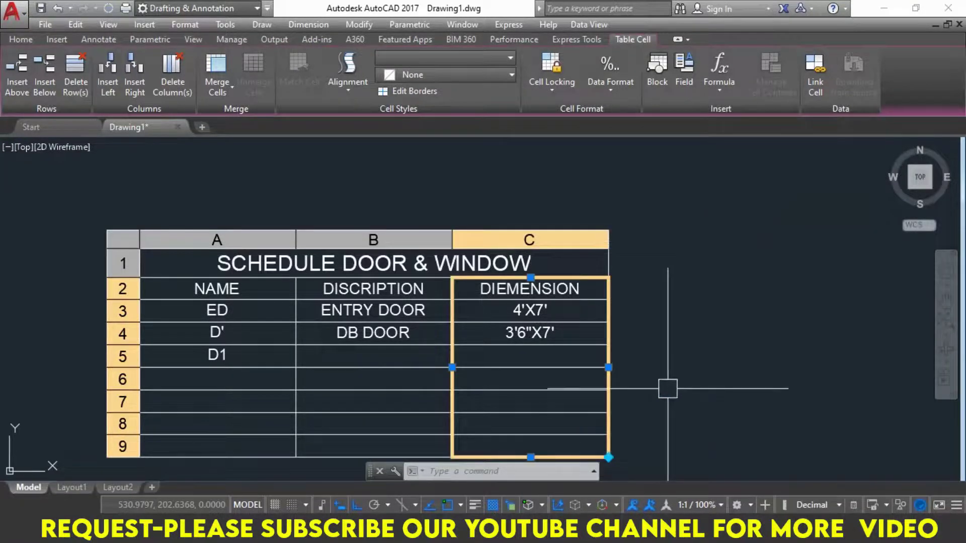
pyautogui.press('Escape')
pyautogui.press('Escape')
# Finish marking the Insert Table snip, then minimize Snipping Tool to reveal the schedule drawing
pyautogui.moveTo(662, 384); pyautogui.dragTo(621, 293, button='middle')
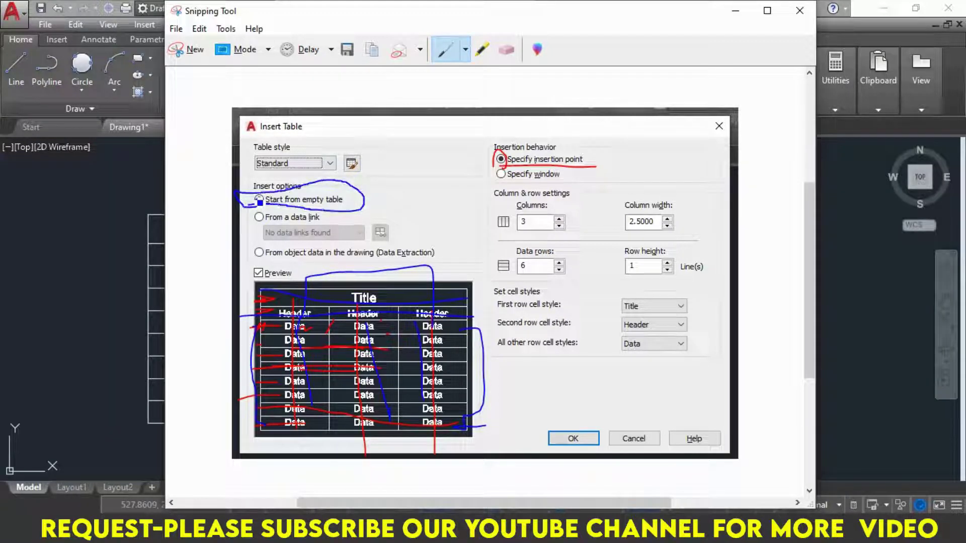
pyautogui.click(727, 14)
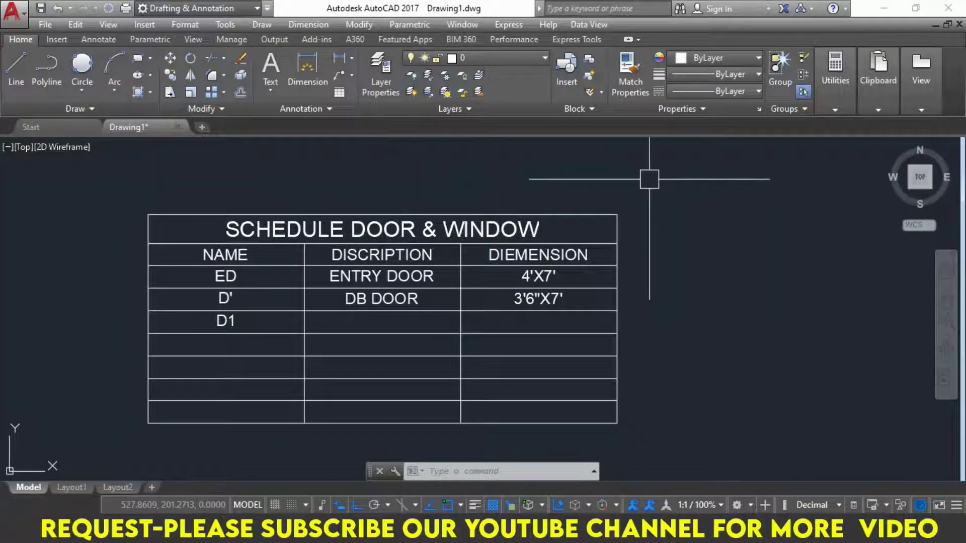
# Window-select the SCHEDULE DOOR & WINDOW table and erase it
pyautogui.click(692, 179)
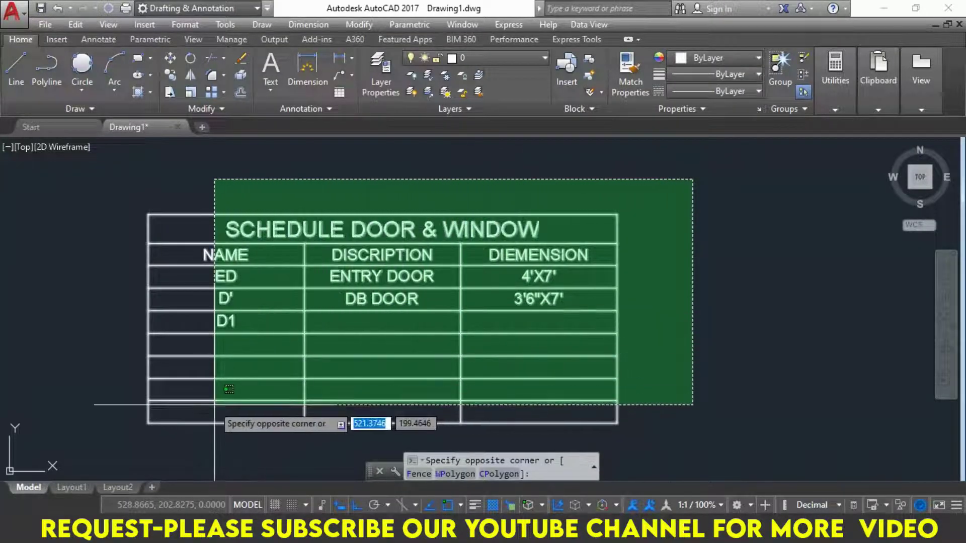
pyautogui.click(121, 426)
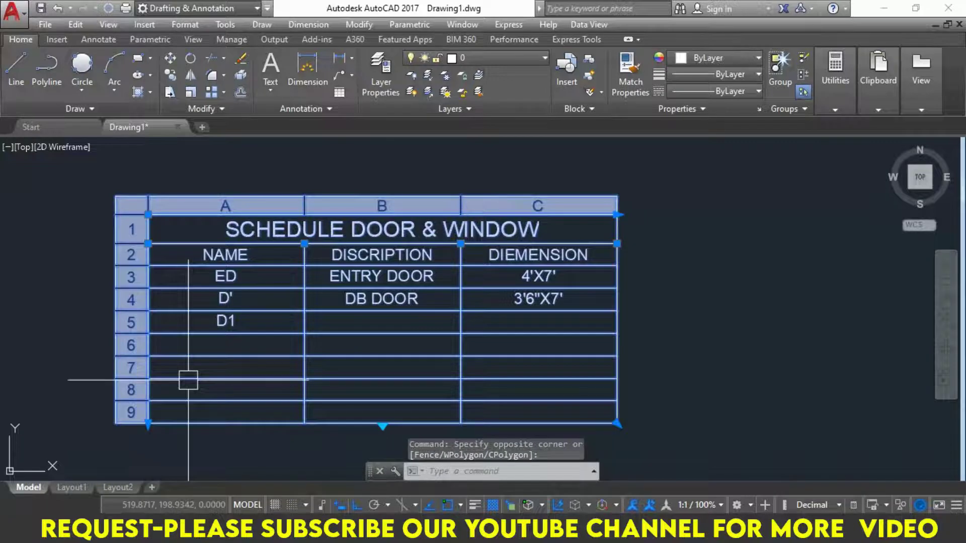
pyautogui.write('e')
pyautogui.press('Return')
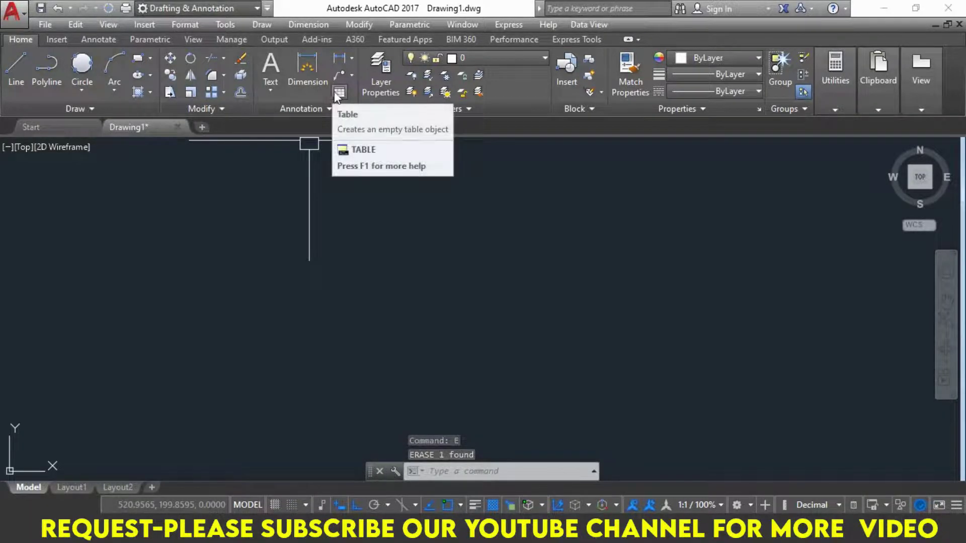
# Start a new table with TB and choose to build it from a data link
pyautogui.write('TB')
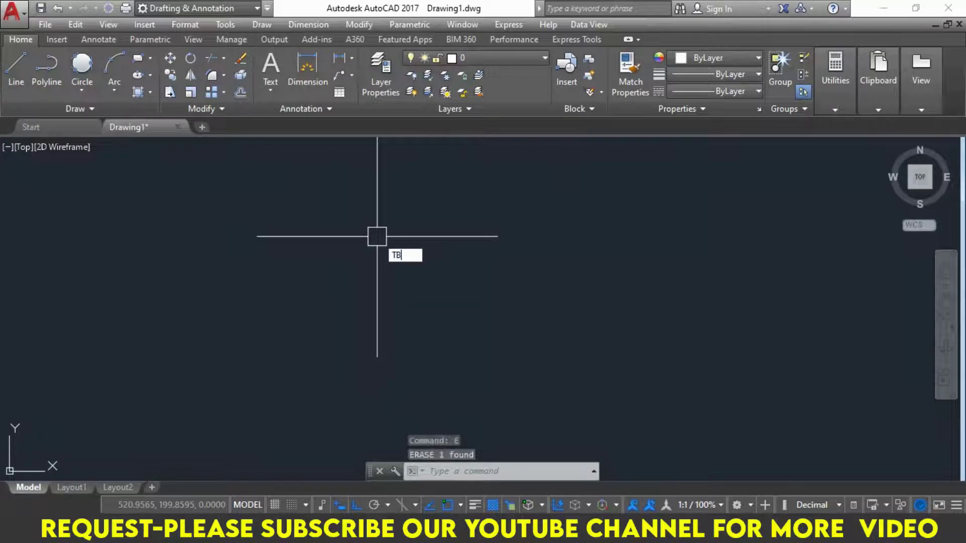
pyautogui.press('Return')
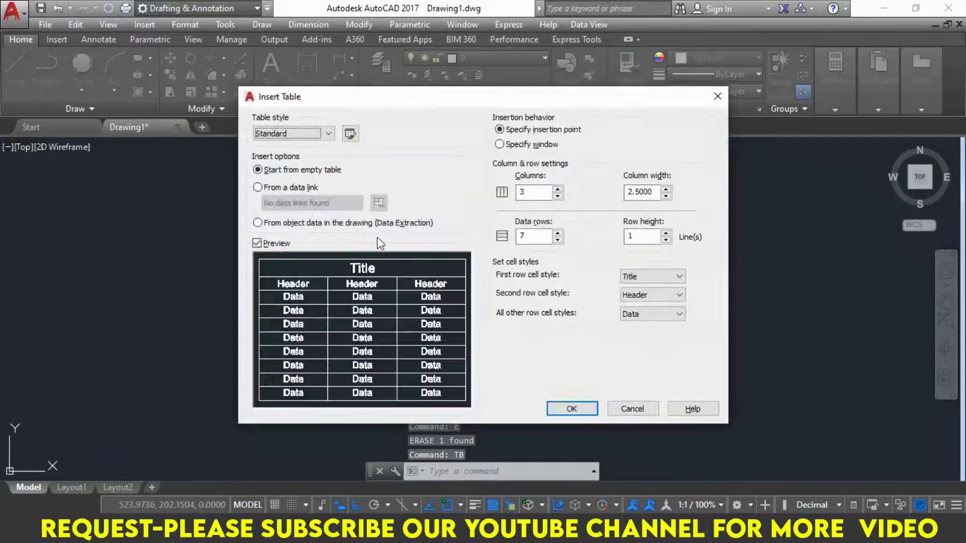
pyautogui.click(264, 190)
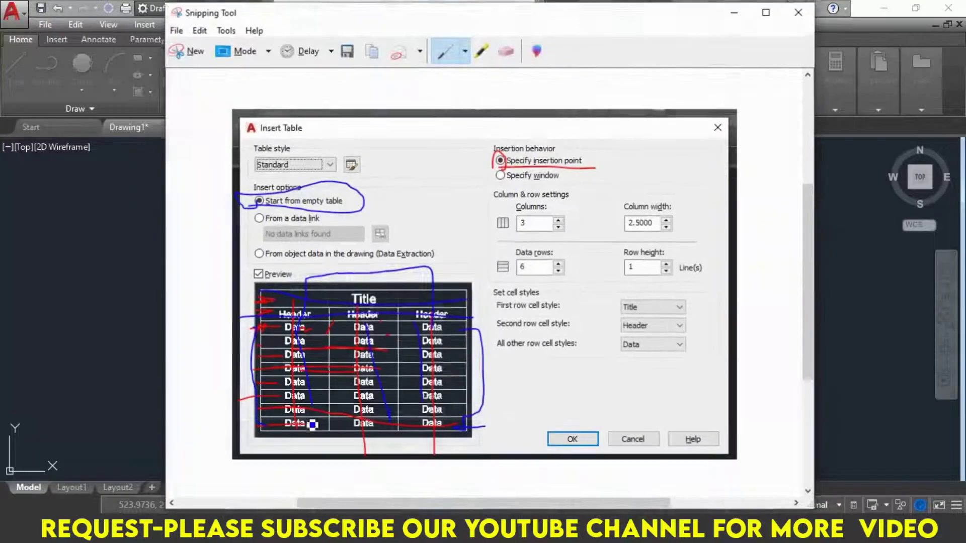
# Snip the Insert Table dialog and underline the 'From a data link' option in blue
pyautogui.click(180, 61)
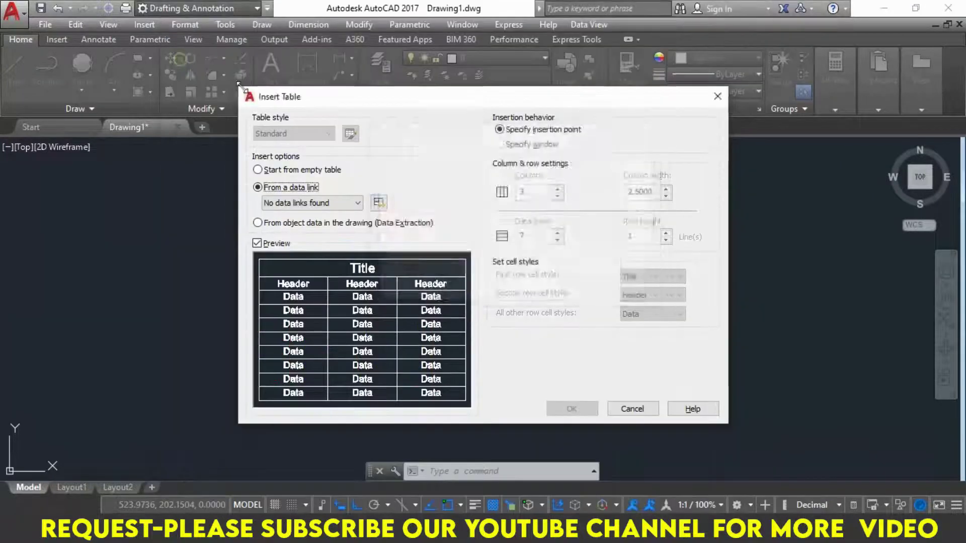
pyautogui.moveTo(233, 80)
pyautogui.mouseDown()
pyautogui.moveTo(442, 250)
pyautogui.moveTo(734, 435)
pyautogui.mouseUp()
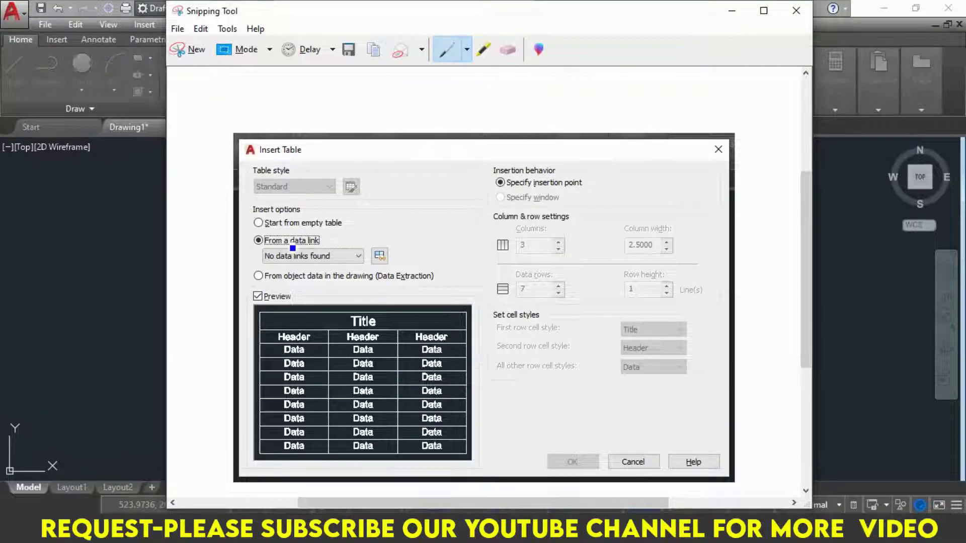
pyautogui.moveTo(262, 248); pyautogui.dragTo(346, 248)
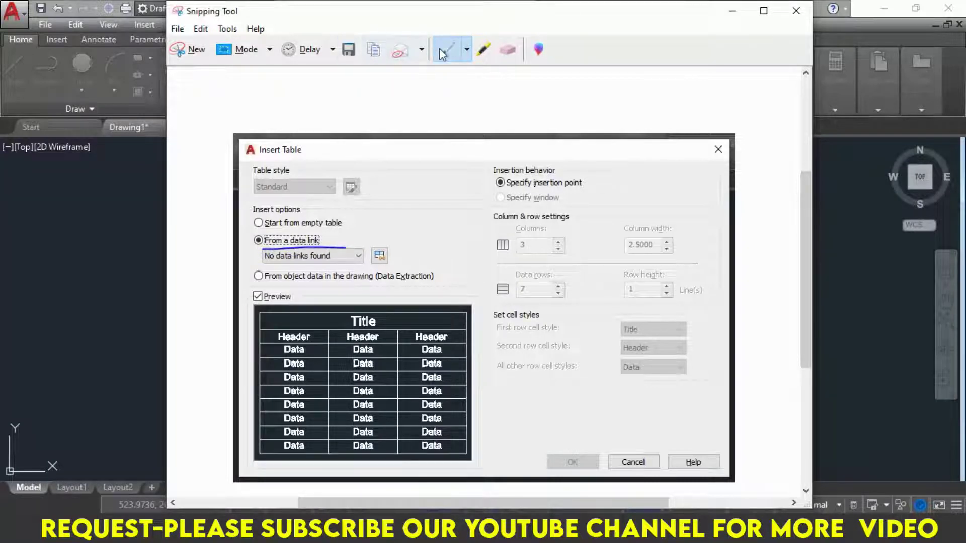
# Circle the greyed-out column and row settings in red, then minimize Snipping Tool
pyautogui.click(466, 49)
pyautogui.click(465, 73)
pyautogui.moveTo(499, 237)
pyautogui.mouseDown()
pyautogui.moveTo(551, 224)
pyautogui.moveTo(696, 244)
pyautogui.moveTo(718, 398)
pyautogui.moveTo(586, 429)
pyautogui.moveTo(503, 402)
pyautogui.moveTo(495, 234)
pyautogui.moveTo(517, 233)
pyautogui.mouseUp()
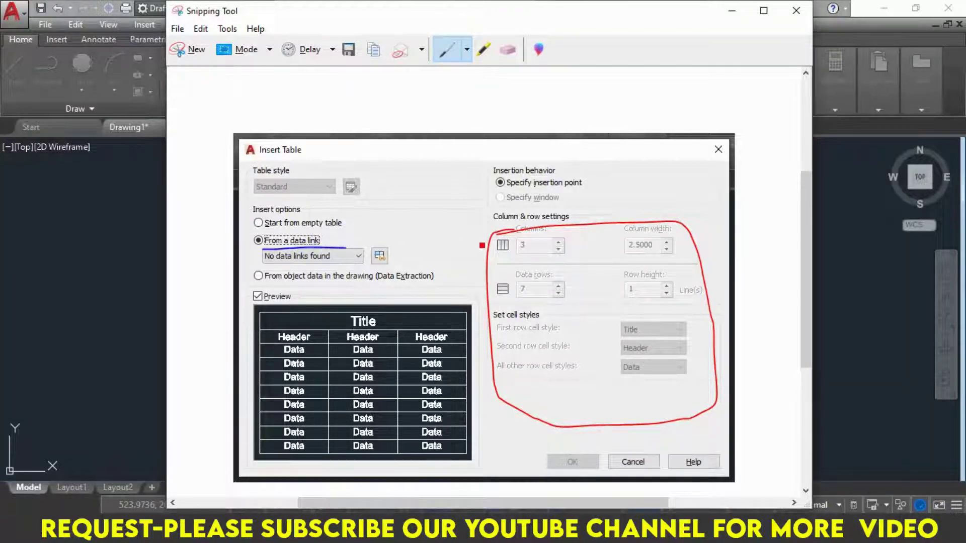
pyautogui.click(732, 11)
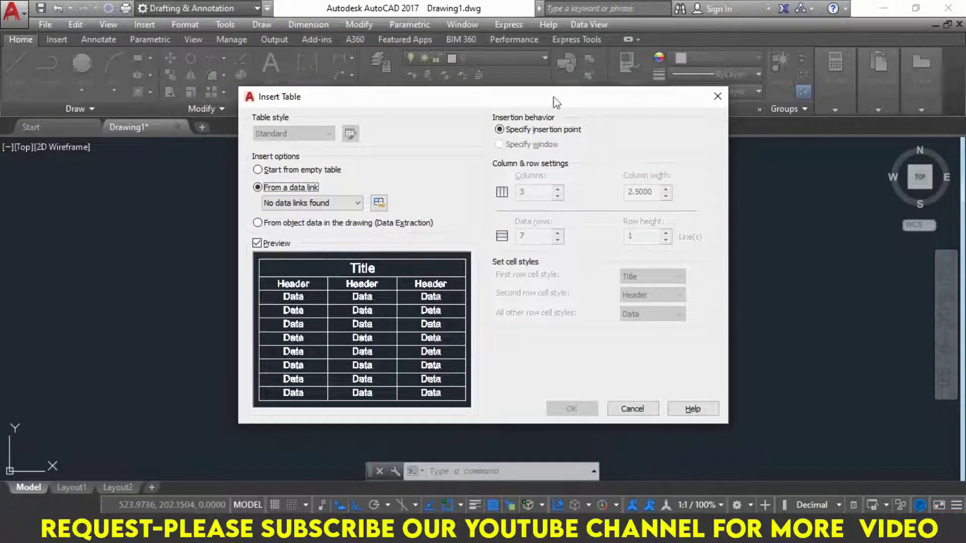
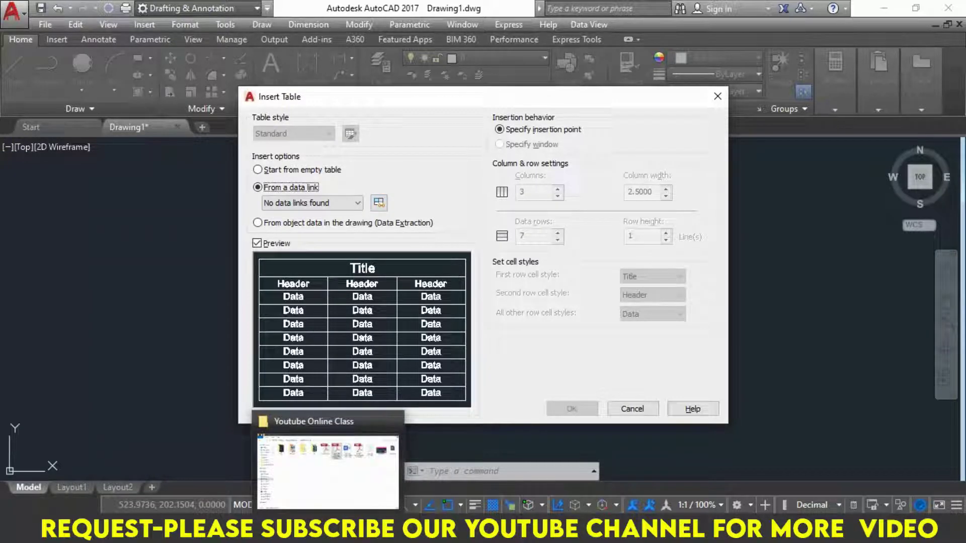
# Open the DATA workbook from the Desktop's DAY-12 folder in File Explorer
pyautogui.click(330, 467)
pyautogui.click(71, 95)
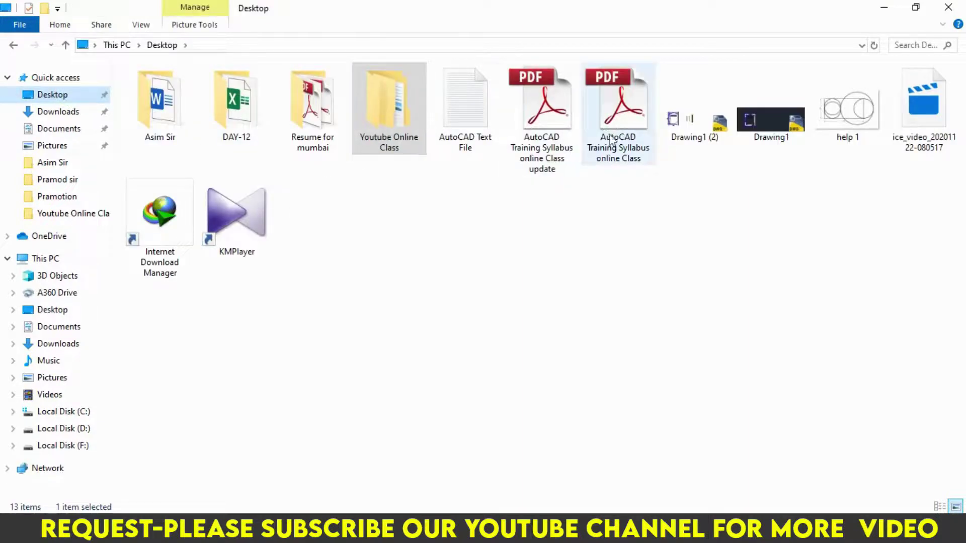
pyautogui.click(262, 121)
pyautogui.doubleClick(262, 121)
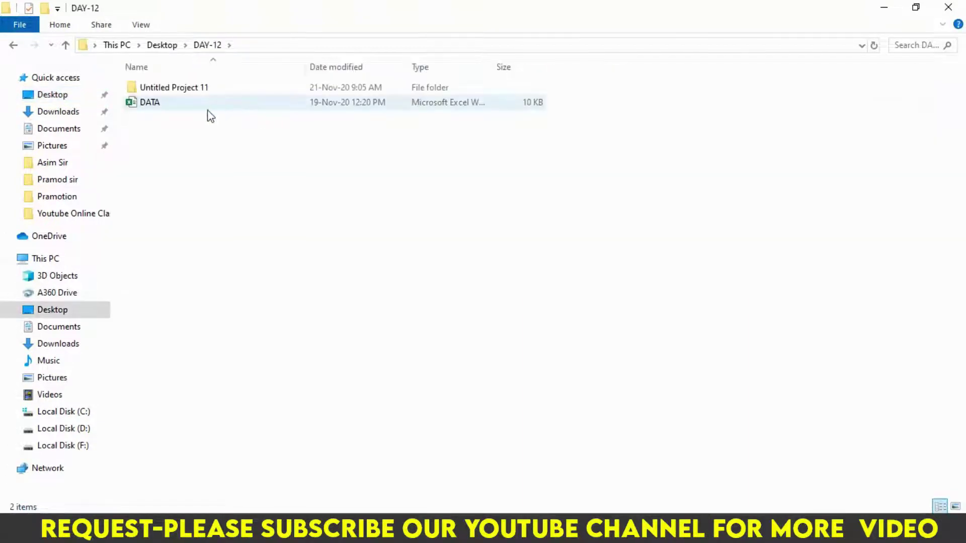
pyautogui.doubleClick(204, 113)
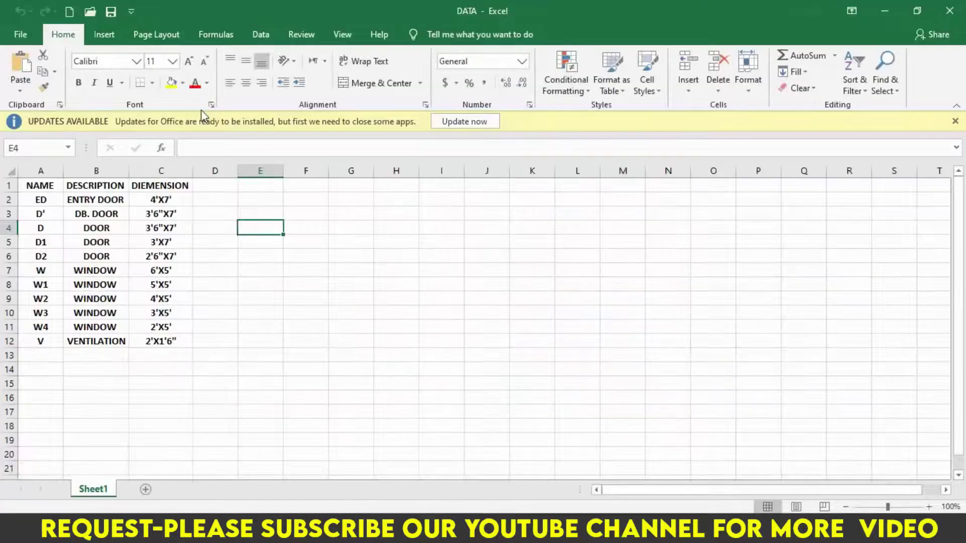
# Zoom DATA to 120%, copy its table A1:C12, and start a blank Book1 workbook
pyautogui.click(954, 121)
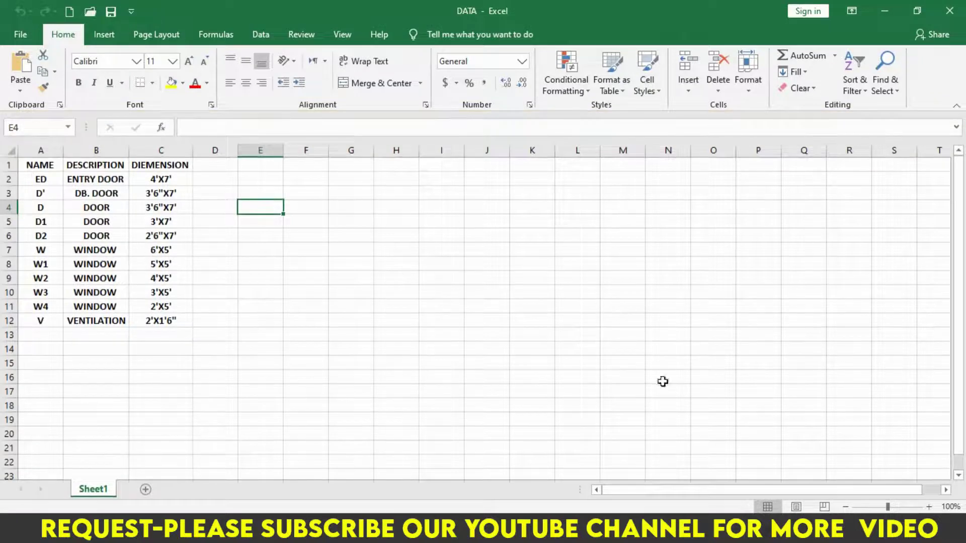
pyautogui.click(928, 507)
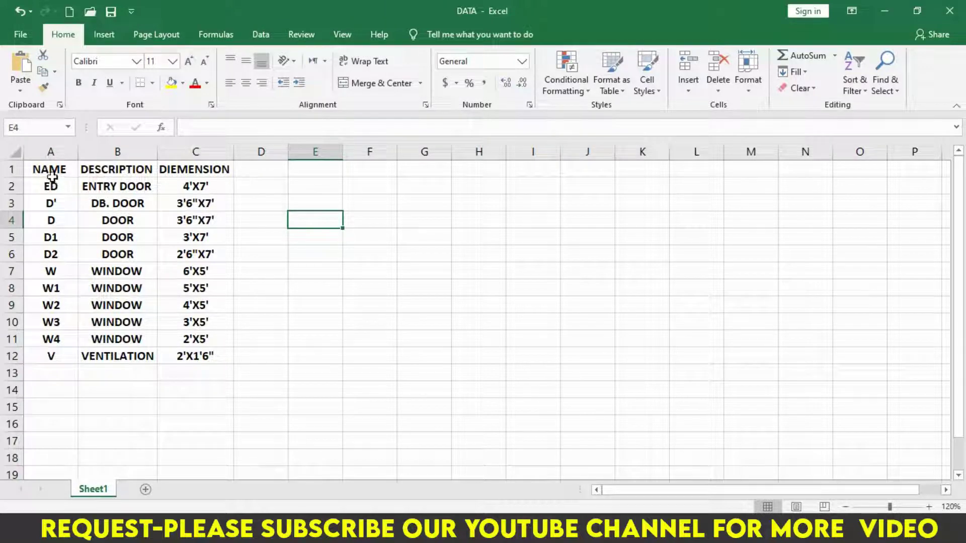
pyautogui.click(52, 166)
pyautogui.click(97, 168)
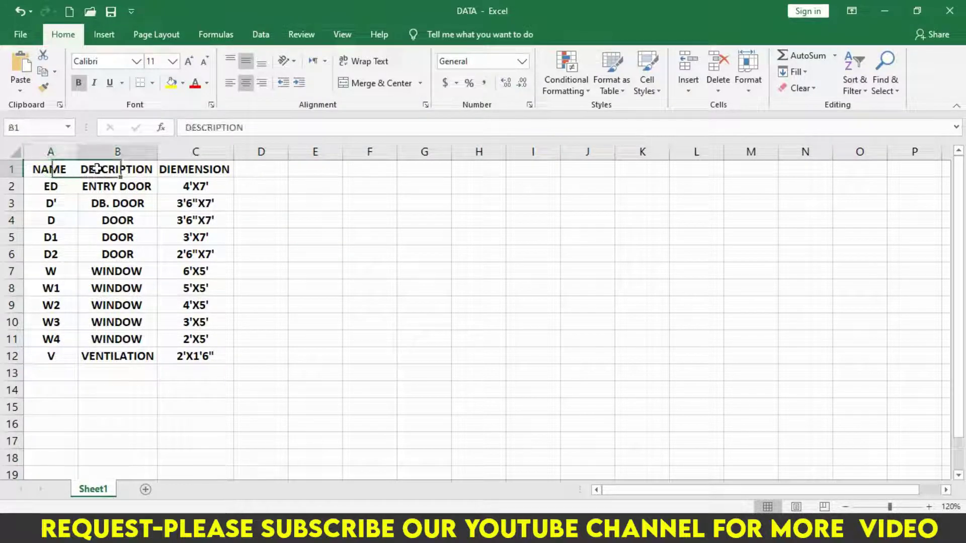
pyautogui.click(174, 169)
pyautogui.moveTo(45, 167); pyautogui.dragTo(200, 357)
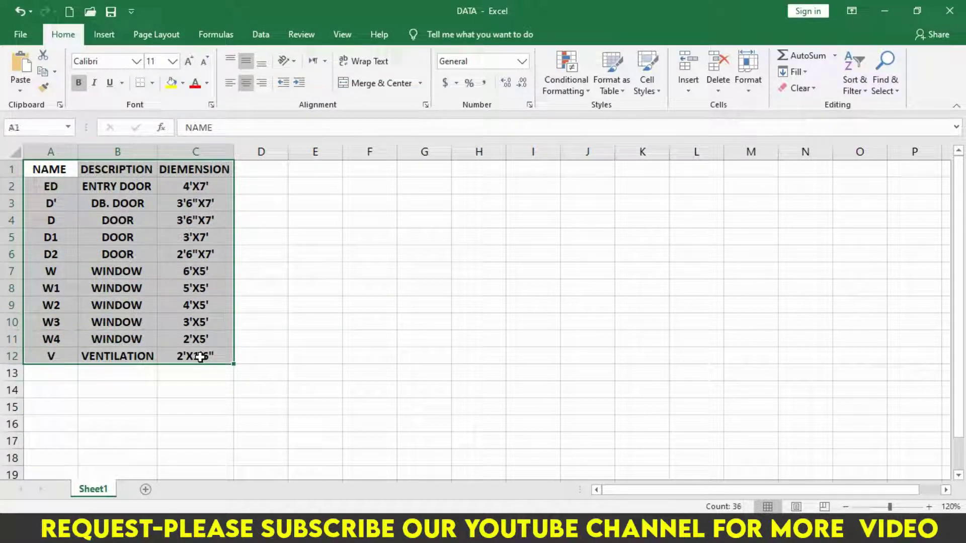
pyautogui.hotkey('ctrl', 'c')
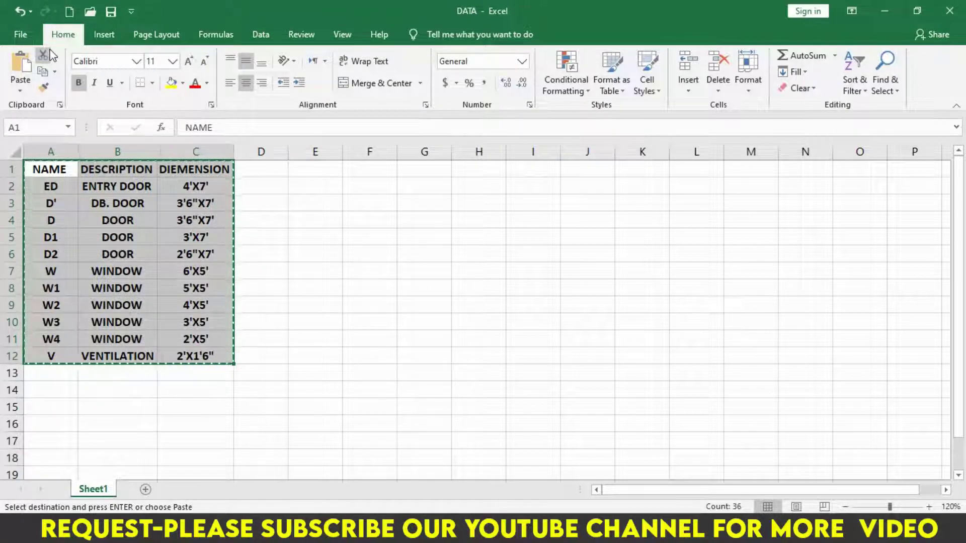
pyautogui.hotkey('ctrl', 'n')
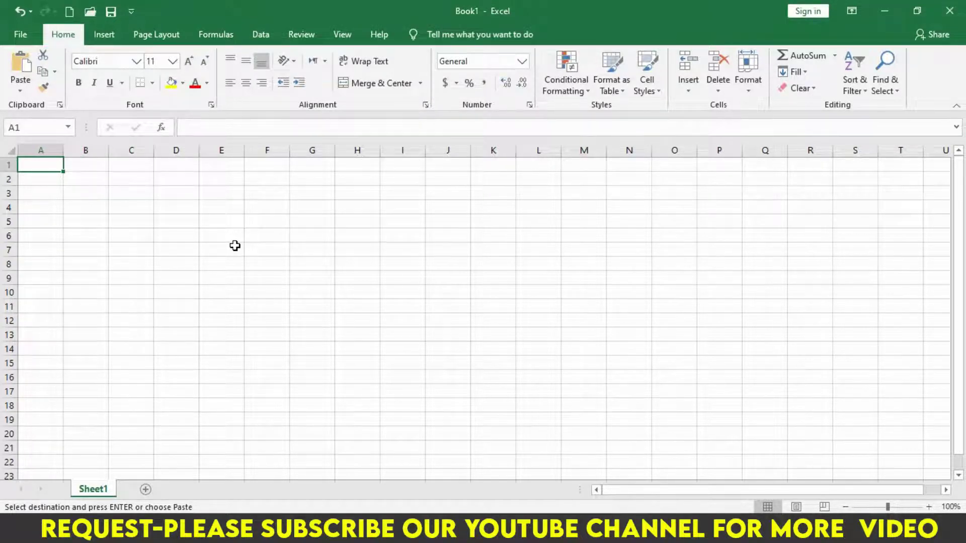
# Paste the table at A1 and widen columns B and C to fit their entries
pyautogui.hotkey('ctrl', 'v')
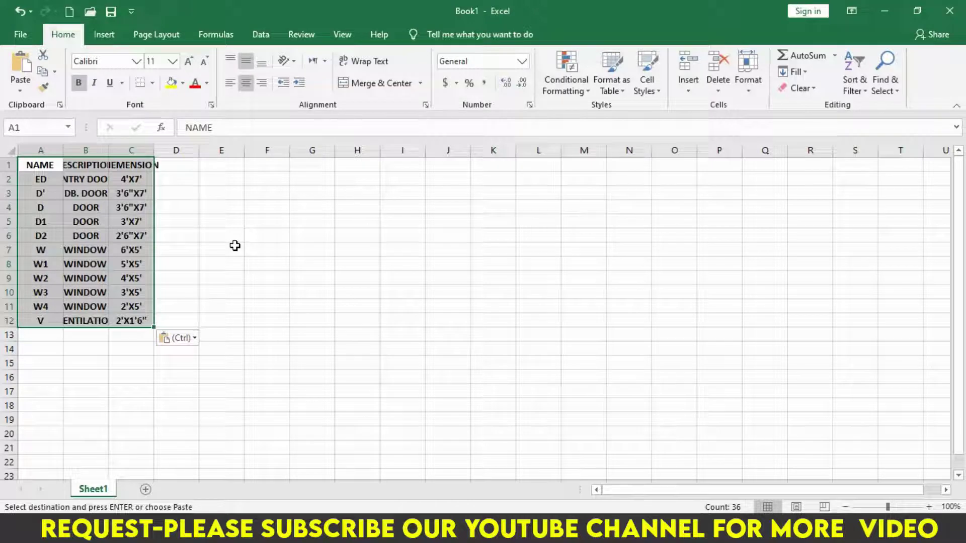
pyautogui.click(234, 245)
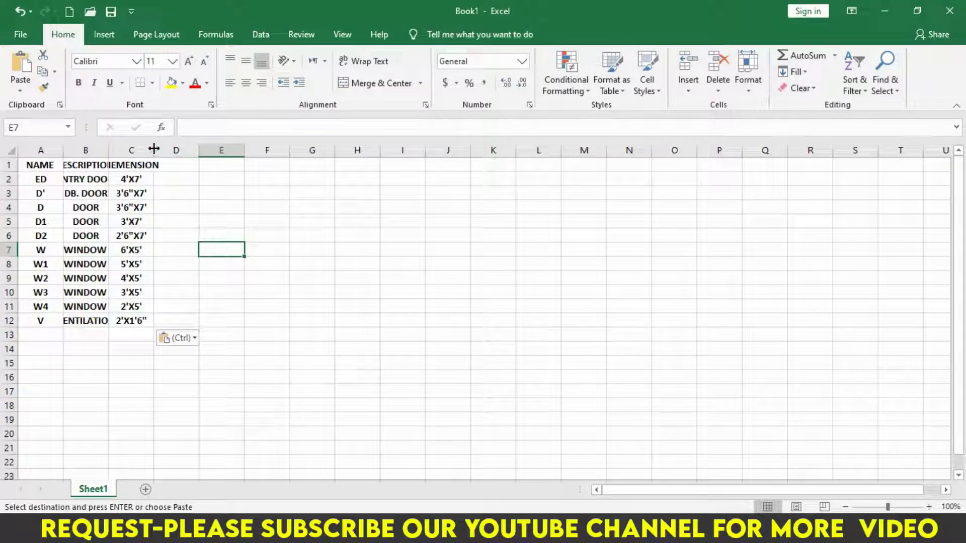
pyautogui.moveTo(153, 149); pyautogui.dragTo(185, 150)
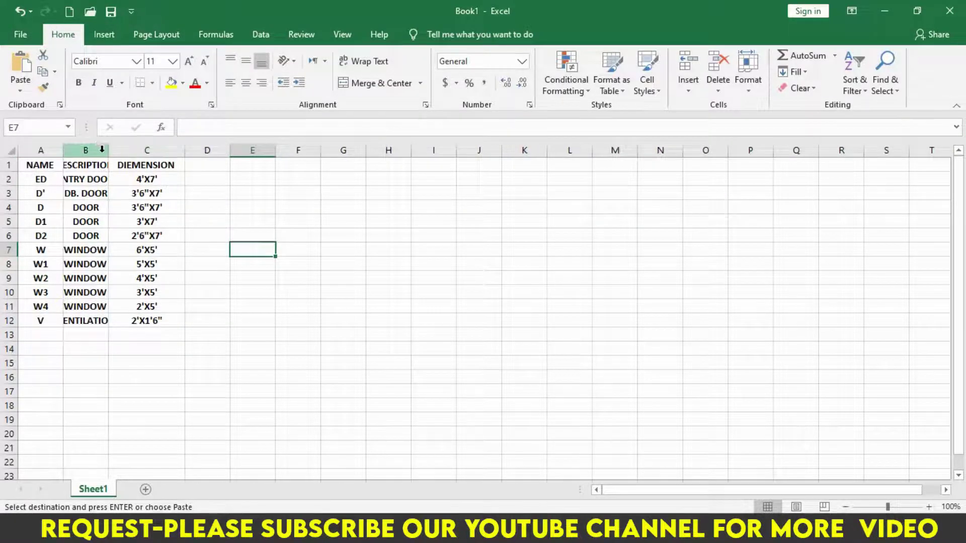
pyautogui.moveTo(108, 150); pyautogui.dragTo(121, 151)
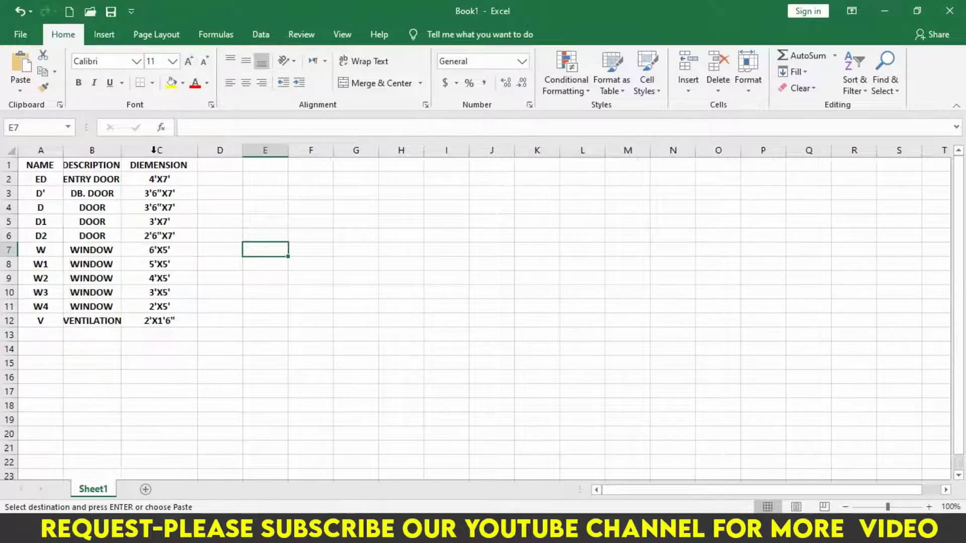
pyautogui.moveTo(196, 152); pyautogui.dragTo(223, 151)
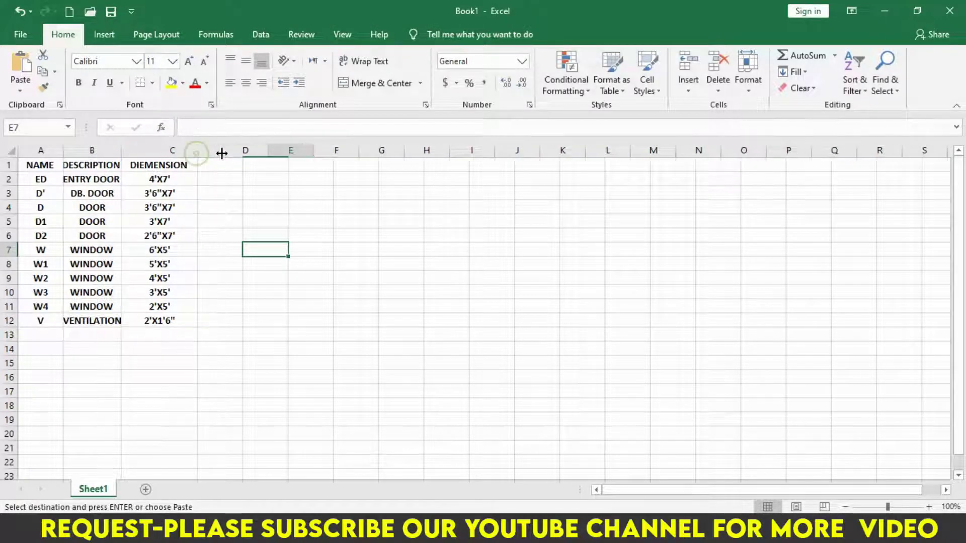
pyautogui.moveTo(127, 151); pyautogui.dragTo(139, 150)
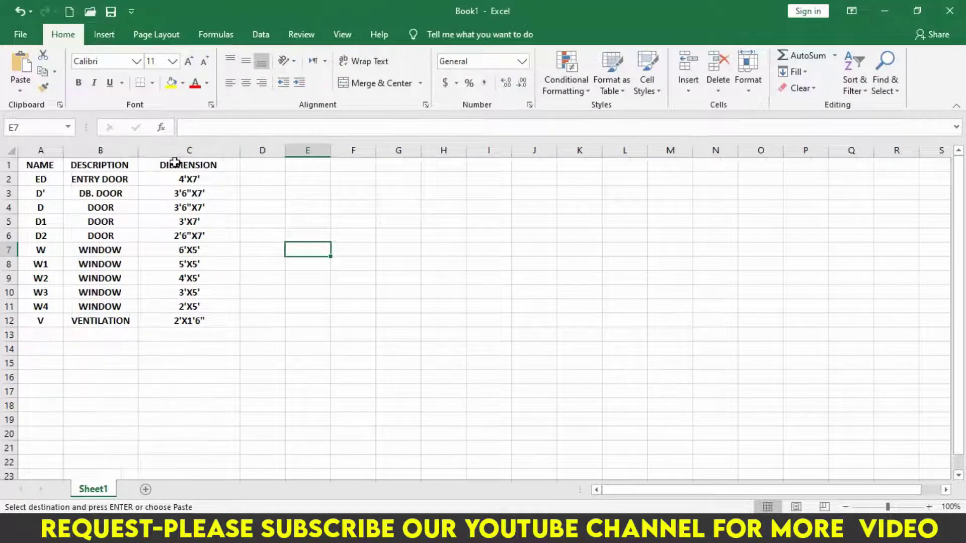
pyautogui.click(260, 261)
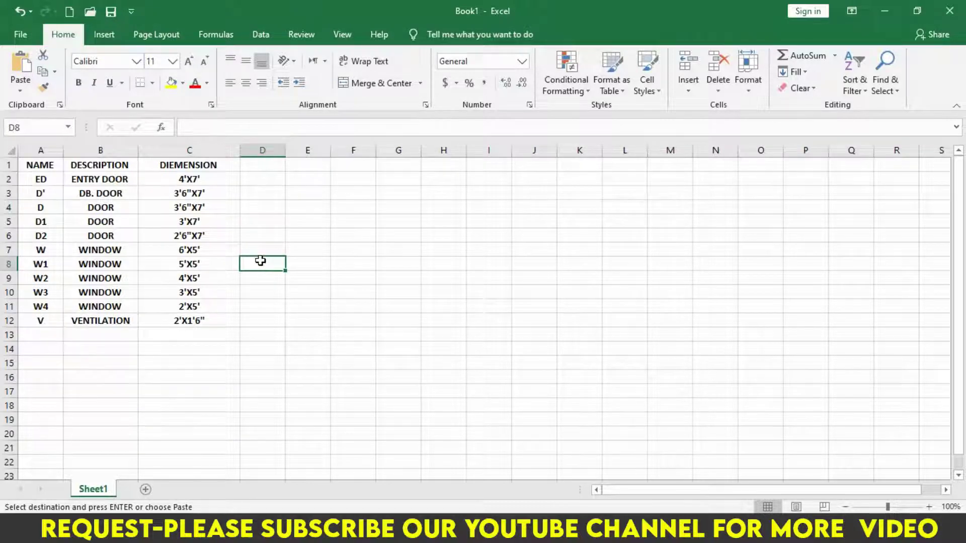
# Save the workbook to the Desktop as 'DAY 12 SHEET'
pyautogui.click(11, 30)
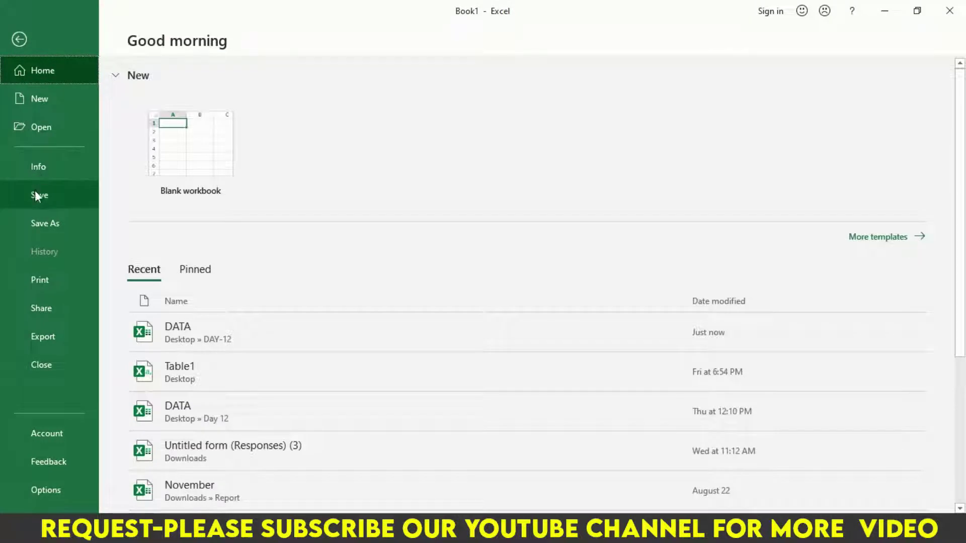
pyautogui.click(35, 195)
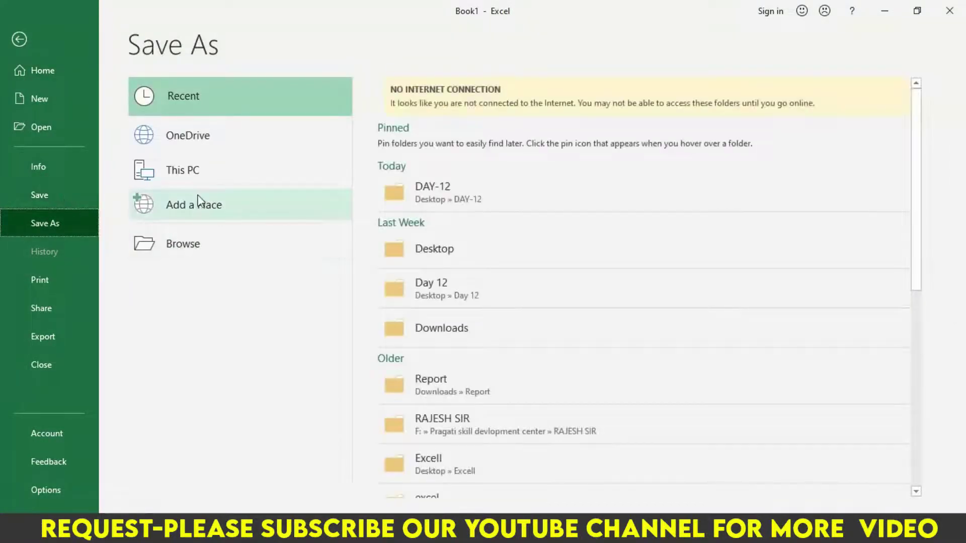
pyautogui.click(191, 237)
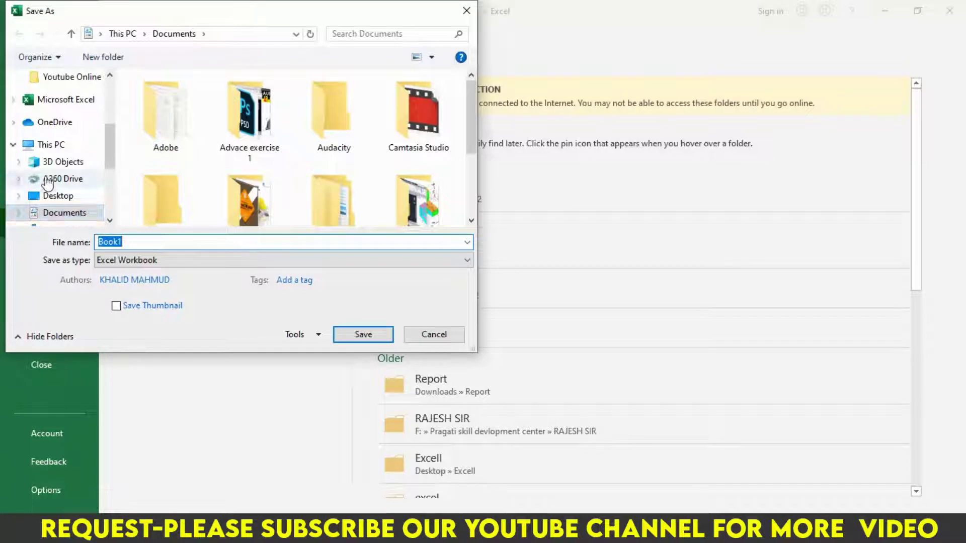
pyautogui.click(51, 197)
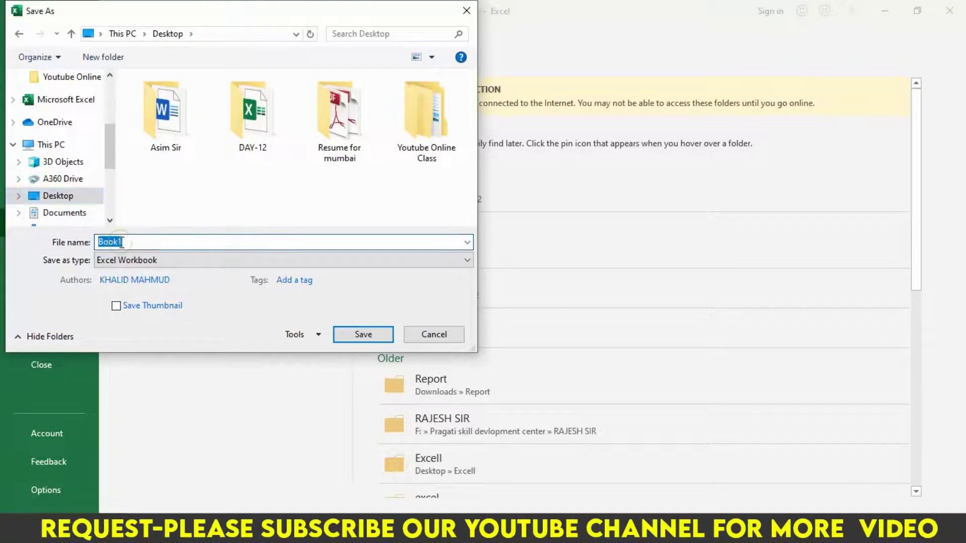
pyautogui.write('DAY')
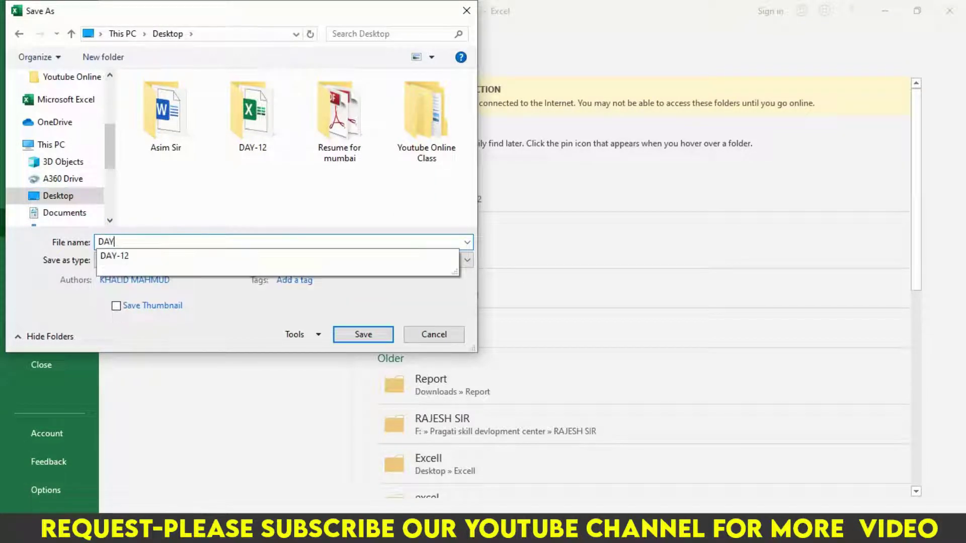
pyautogui.write(' 12 ')
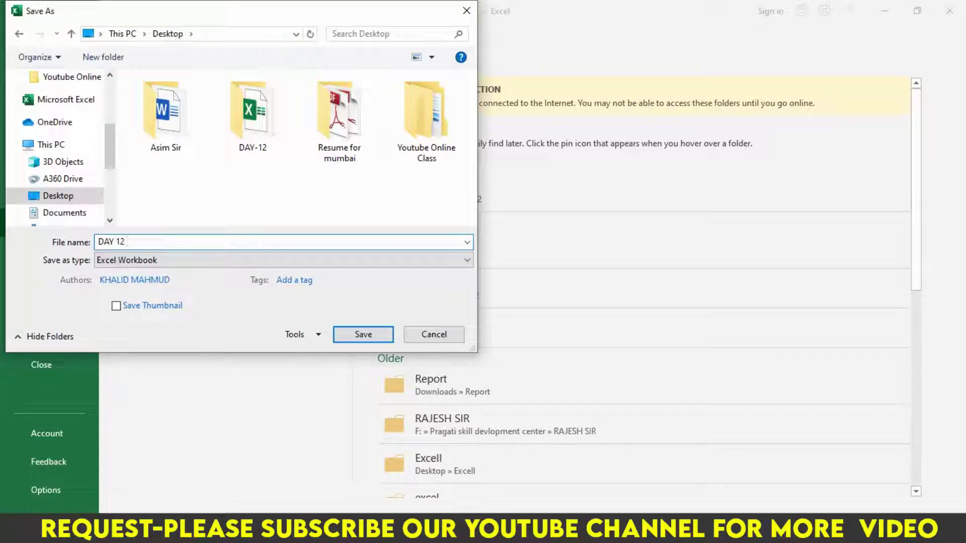
pyautogui.write('SHEET')
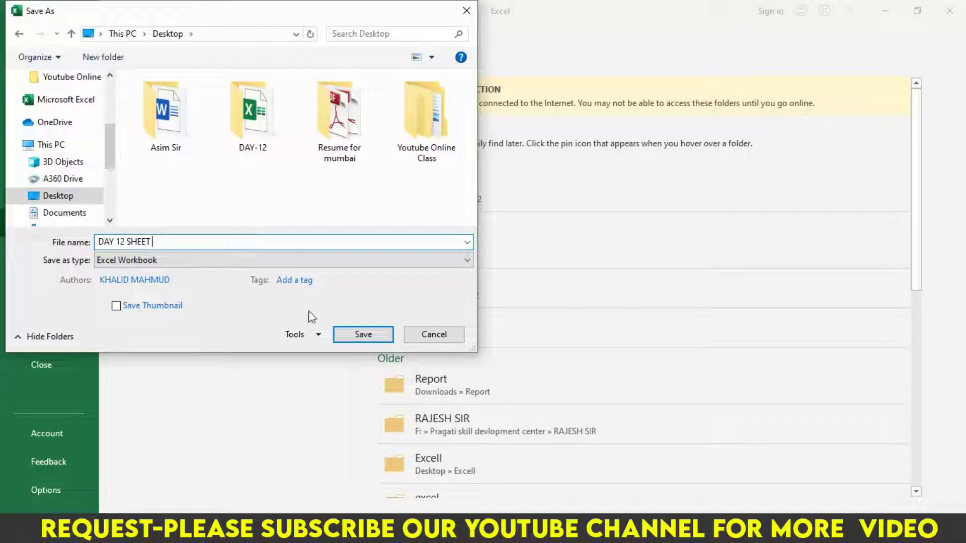
pyautogui.click(348, 336)
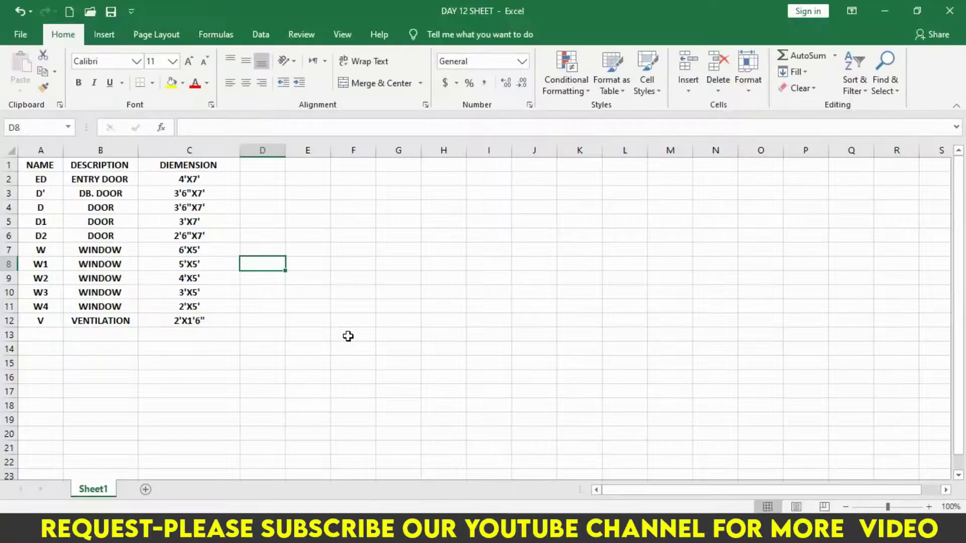
# Close both Excel workbooks and File Explorer to return to AutoCAD's Insert Table dialog
pyautogui.click(950, 10)
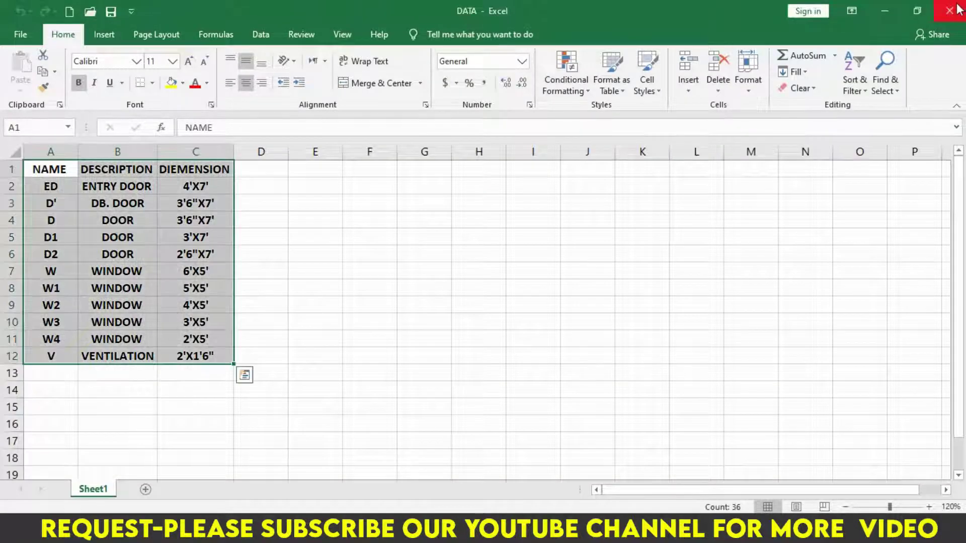
pyautogui.click(956, 8)
pyautogui.click(957, 8)
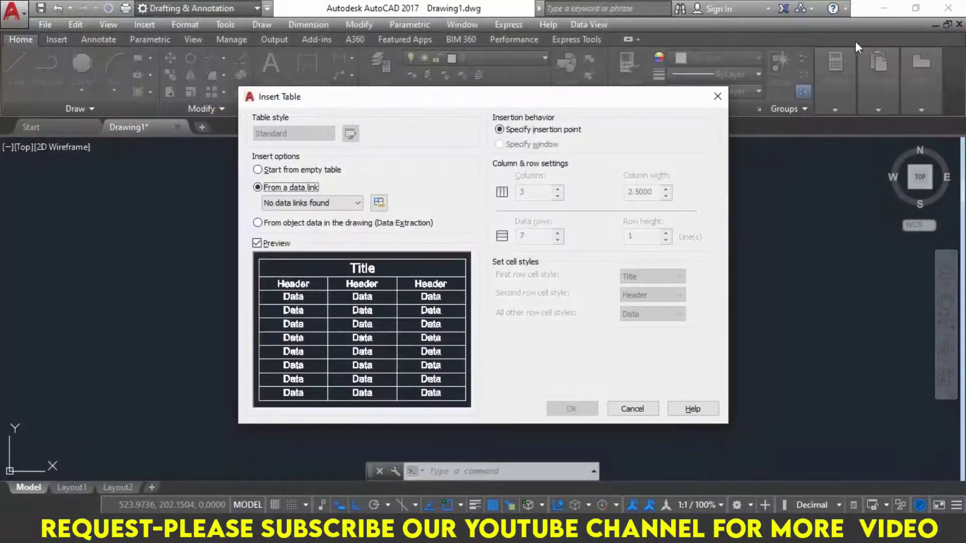
pyautogui.moveTo(330, 105); pyautogui.dragTo(294, 93)
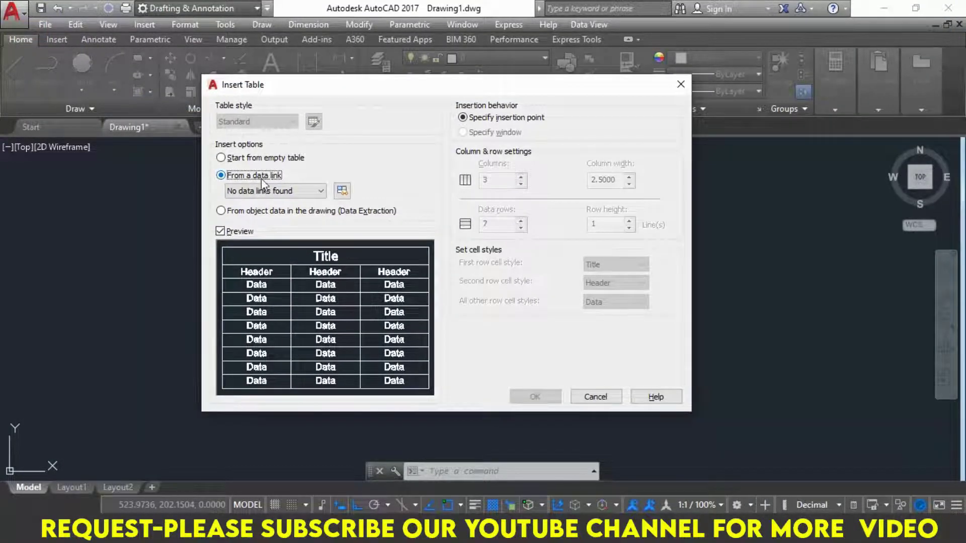
# Create a new Excel data link named SCHEDULE in the data link manager
pyautogui.click(342, 192)
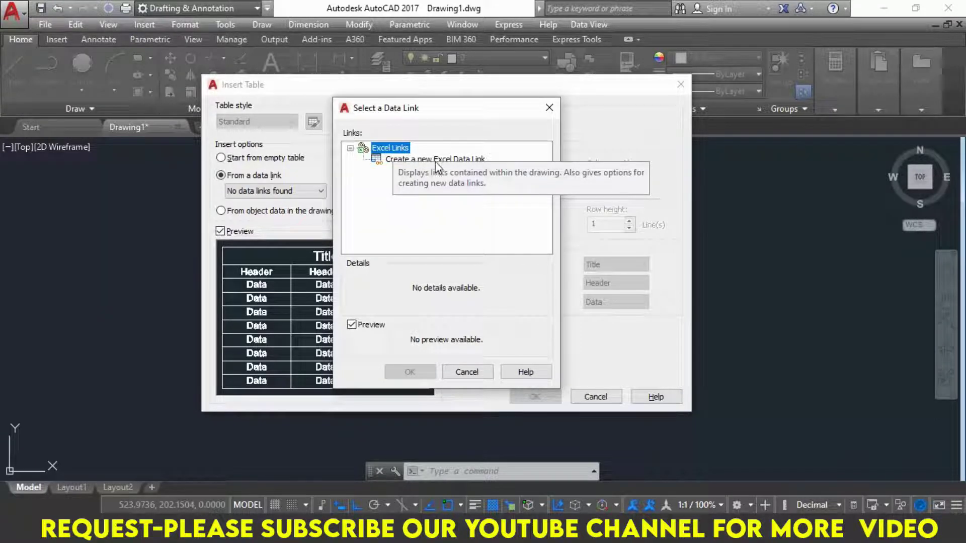
pyautogui.doubleClick(411, 159)
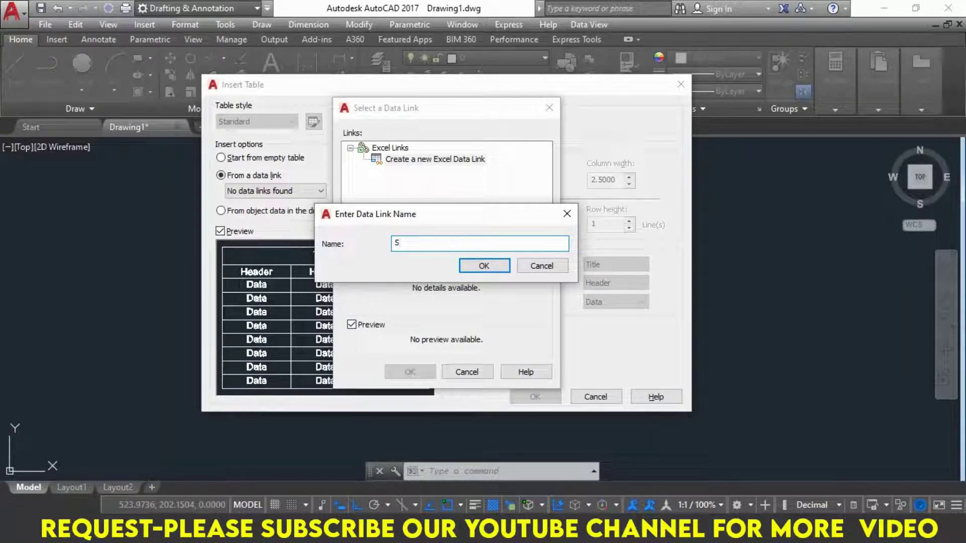
pyautogui.write('SCHE')
pyautogui.write('DULE')
pyautogui.click(485, 266)
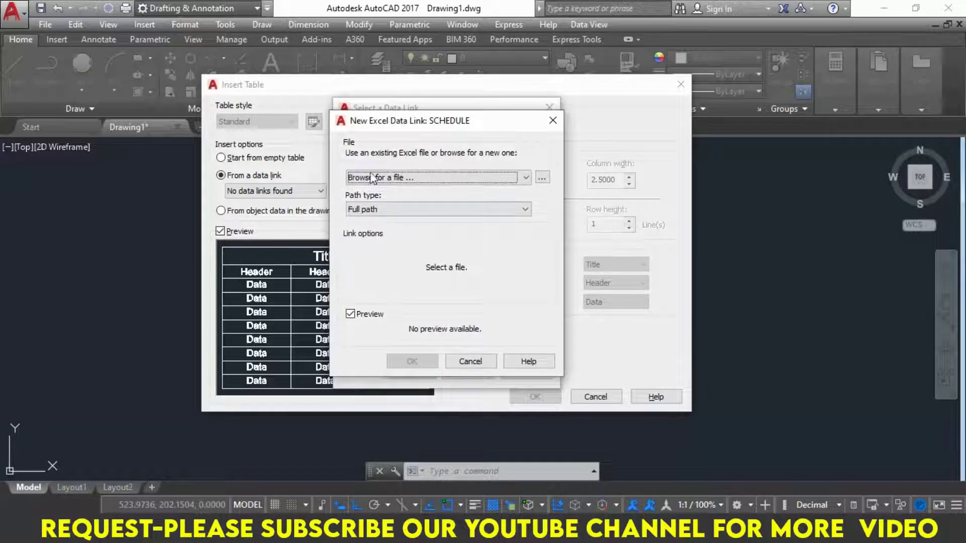
pyautogui.click(403, 181)
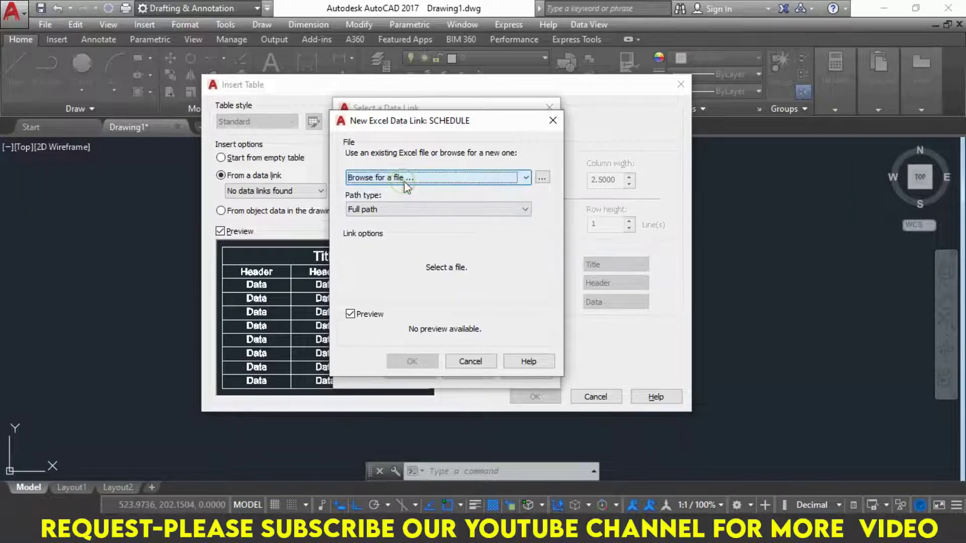
# Point SCHEDULE at DAY 12 SHEET on the Desktop and accept it as the table's link
pyautogui.click(542, 181)
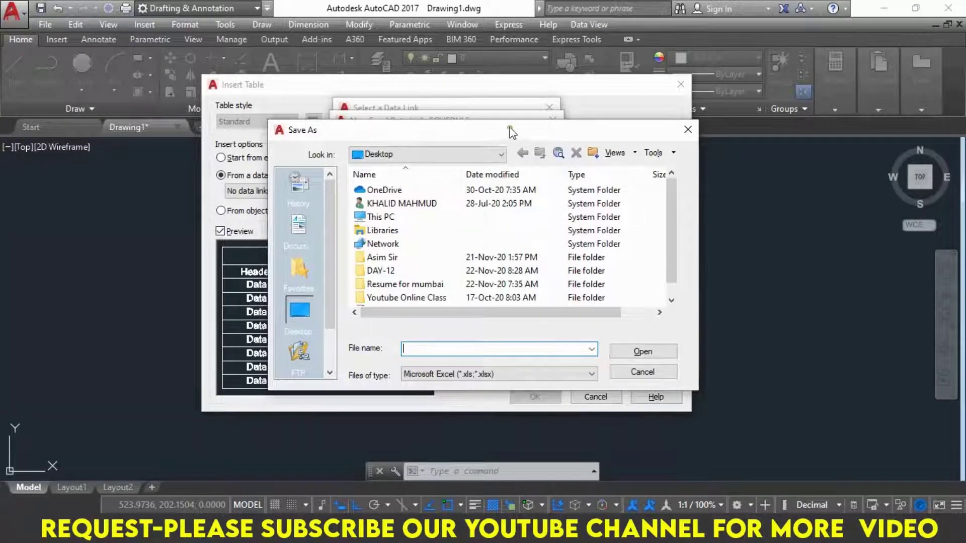
pyautogui.moveTo(512, 131); pyautogui.dragTo(484, 75)
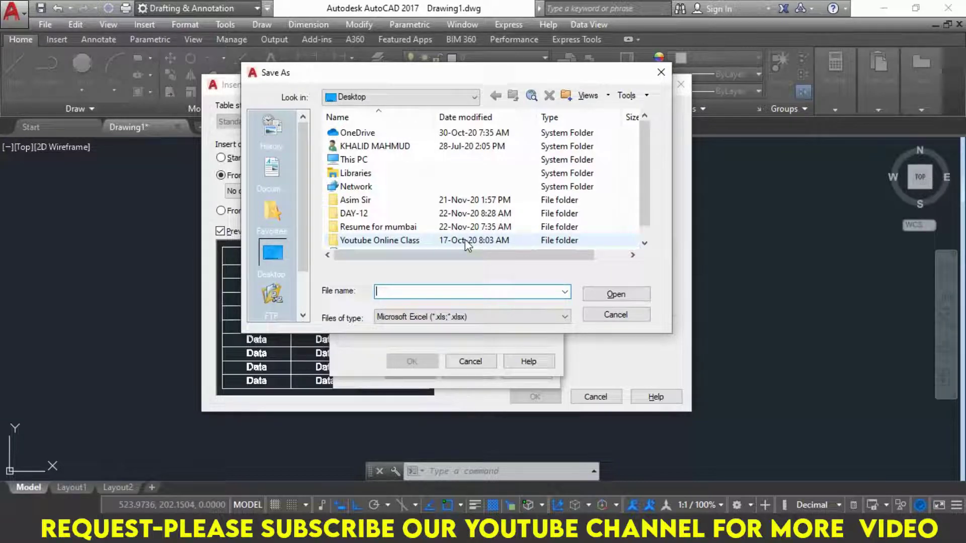
pyautogui.scroll(-1, 467, 194)
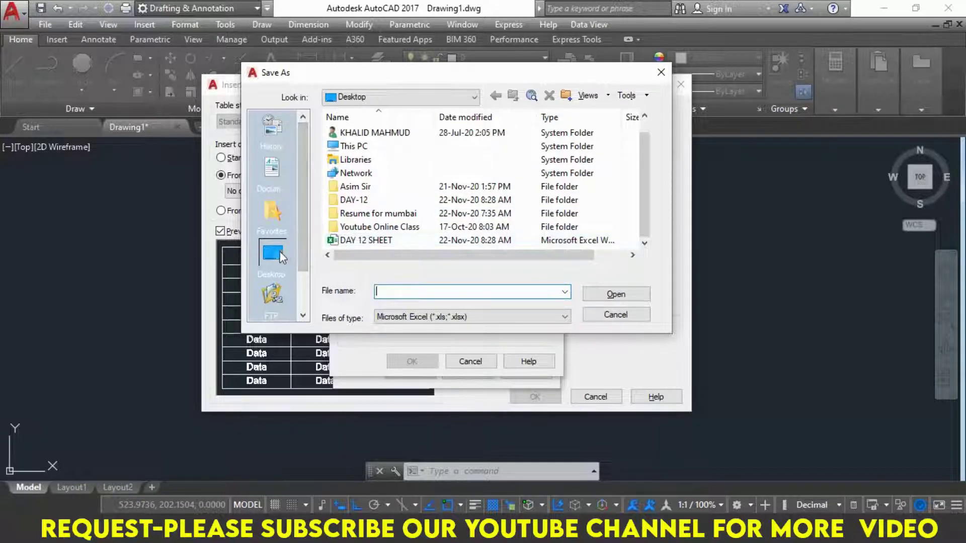
pyautogui.click(371, 239)
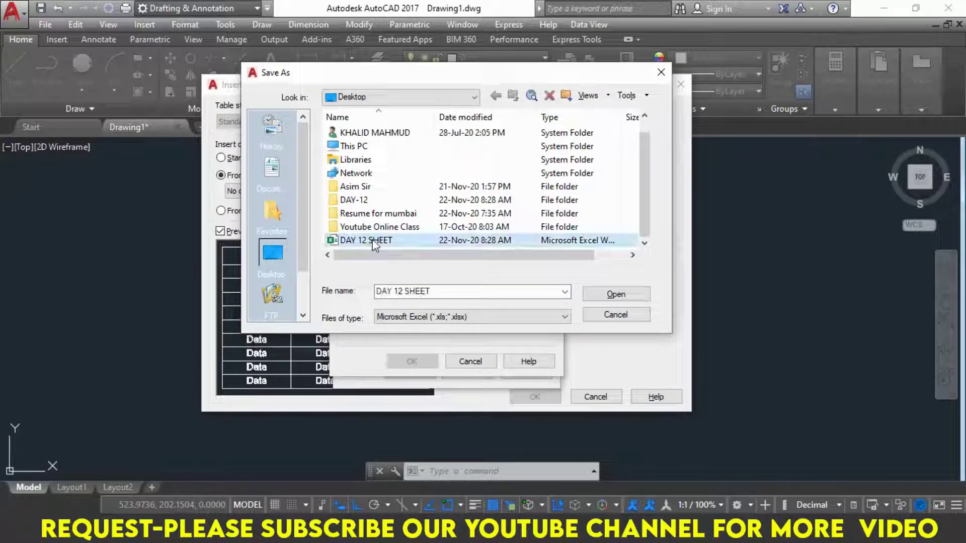
pyautogui.click(600, 294)
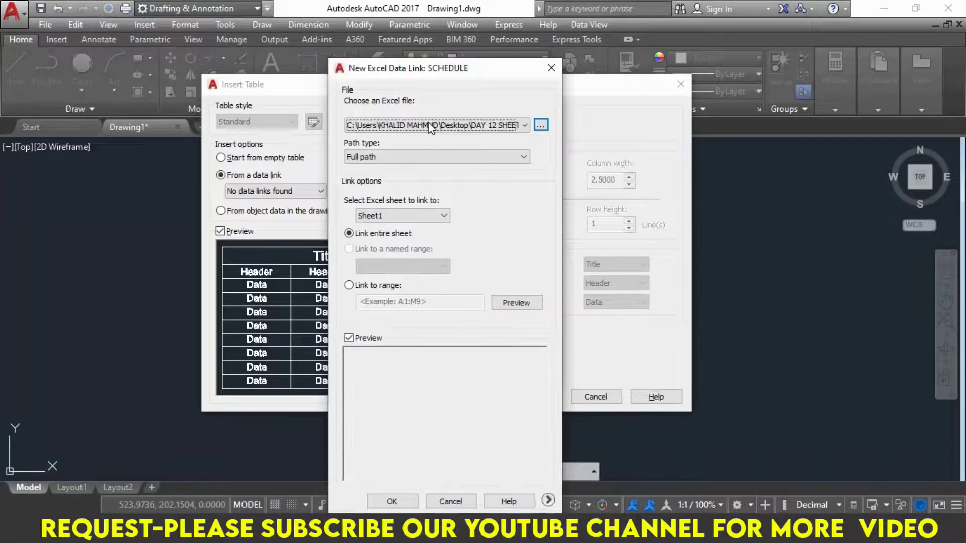
pyautogui.moveTo(425, 80); pyautogui.dragTo(425, 35)
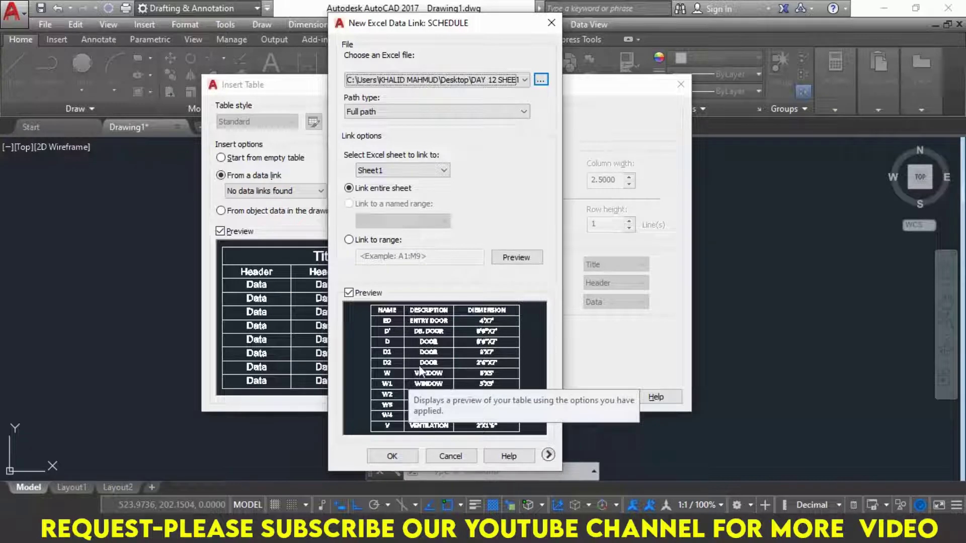
pyautogui.click(400, 457)
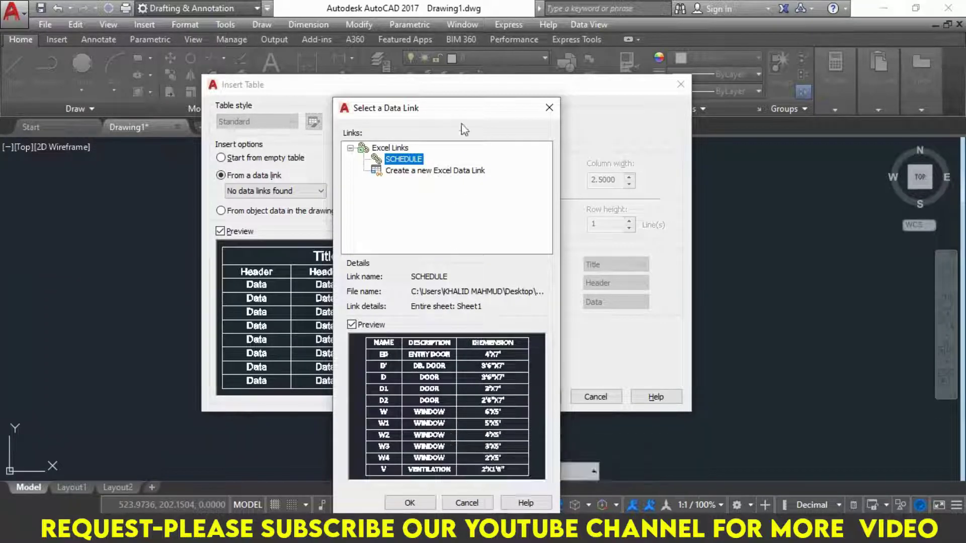
pyautogui.moveTo(463, 126); pyautogui.dragTo(460, 49)
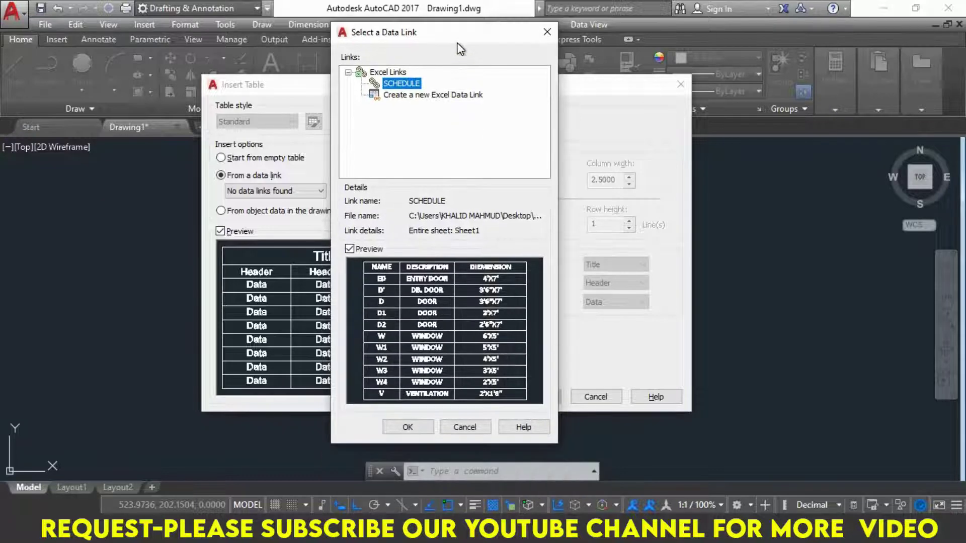
pyautogui.click(398, 426)
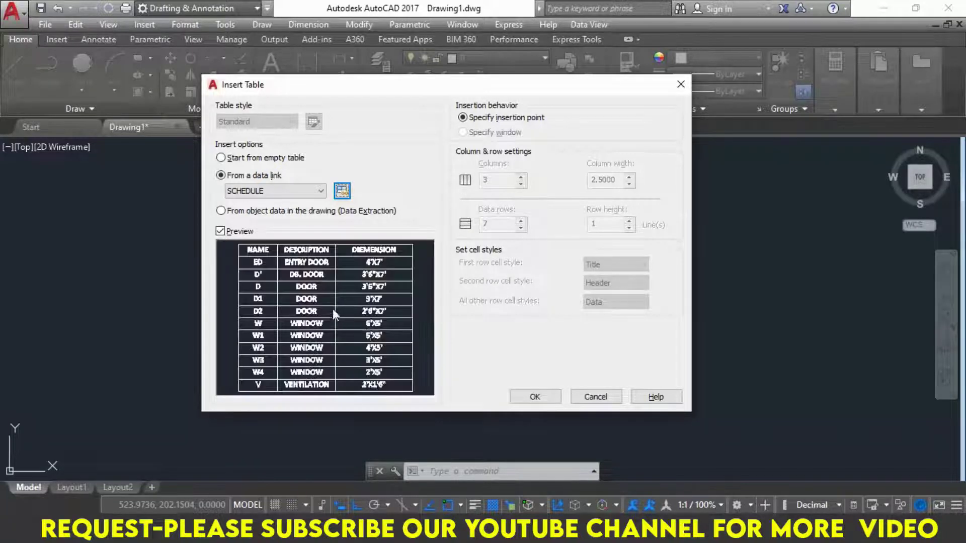
# Place the linked schedule table in the drawing
pyautogui.click(519, 395)
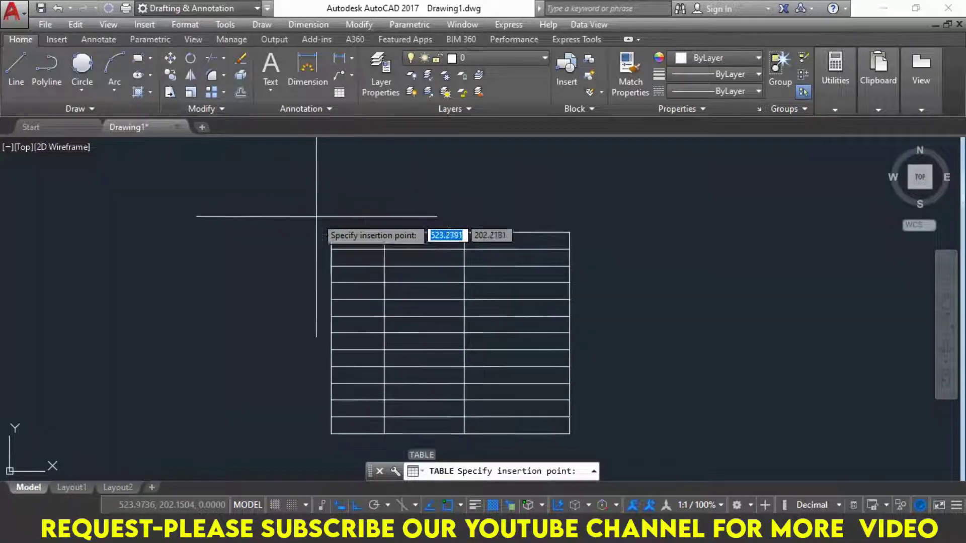
pyautogui.click(348, 208)
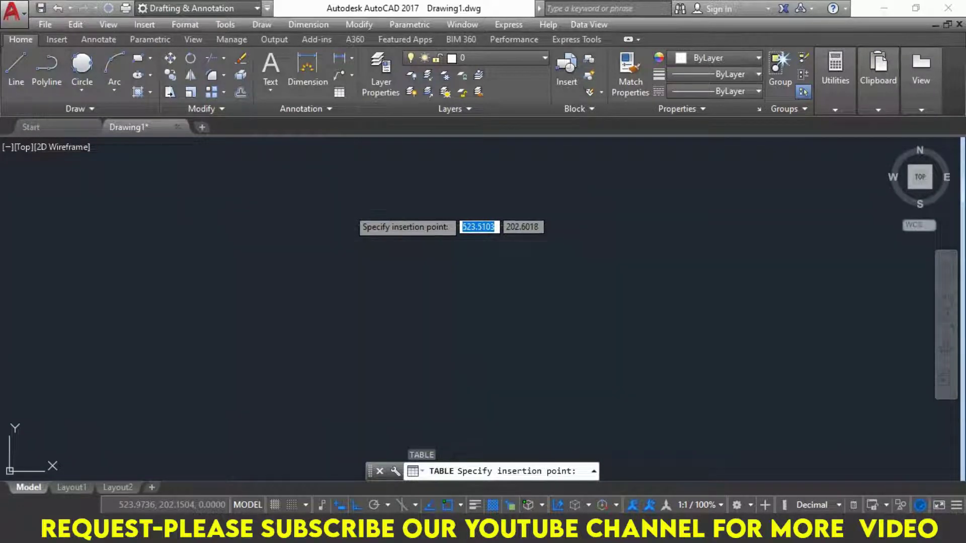
pyautogui.moveTo(427, 280); pyautogui.dragTo(341, 243, button='middle')
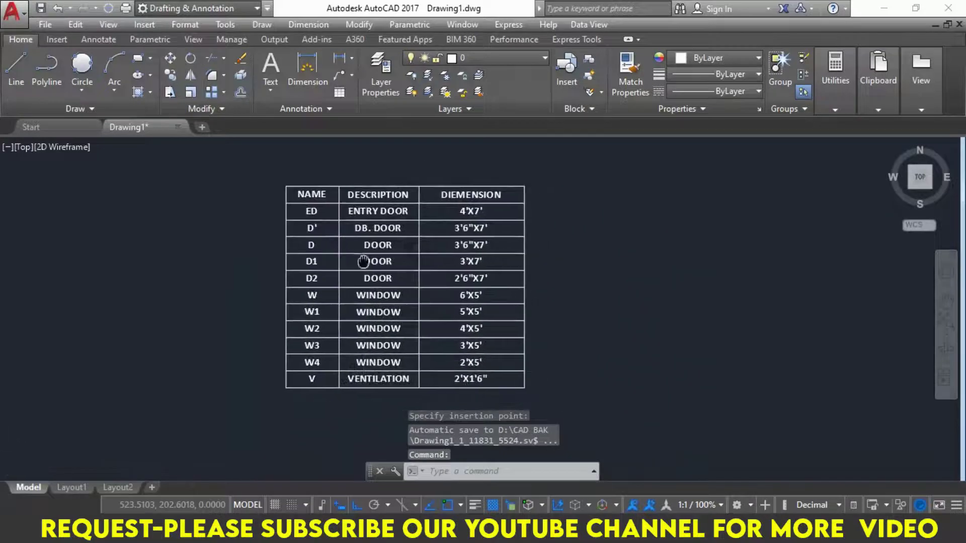
pyautogui.click(423, 261)
pyautogui.press('Escape')
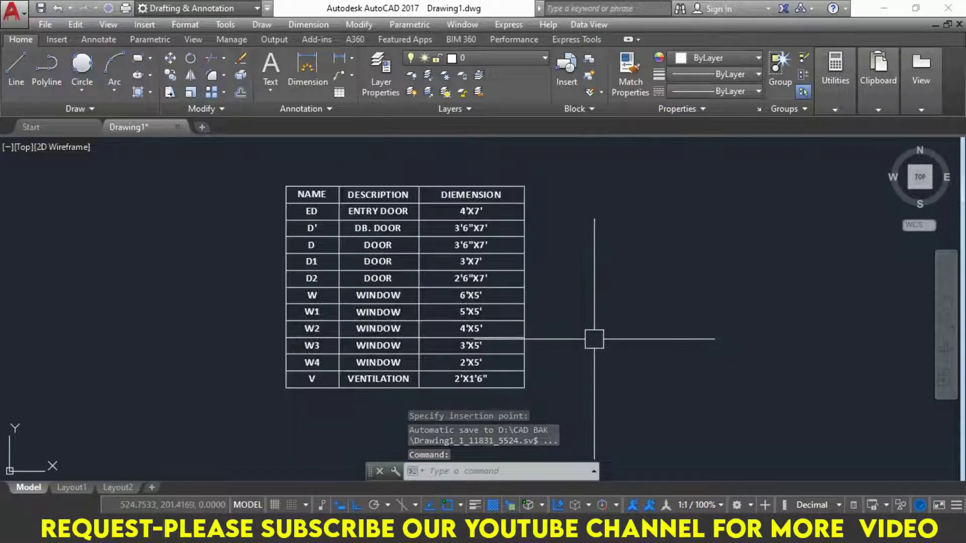
# Insert an empty row below the V row of the schedule table
pyautogui.click(524, 347)
pyautogui.press('Escape')
pyautogui.scroll(3, 295, 384)
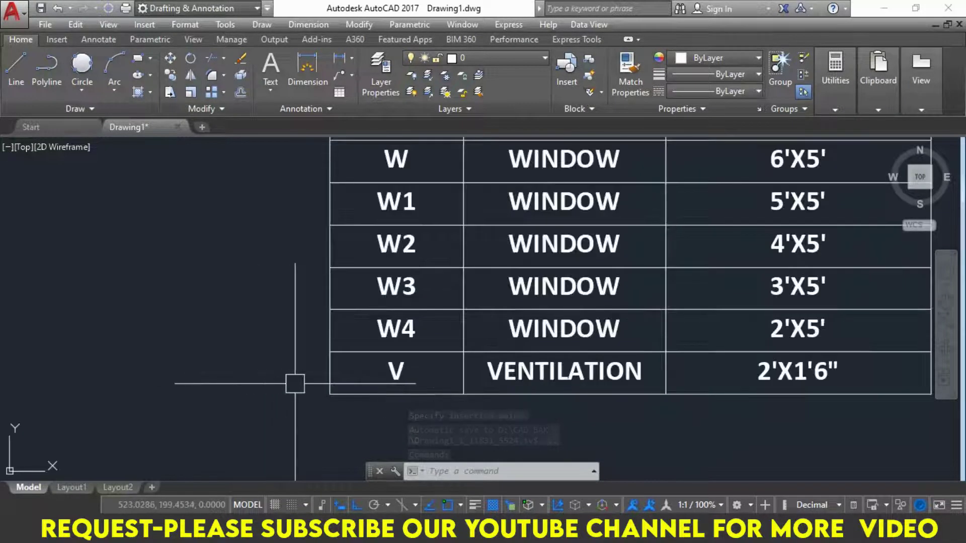
pyautogui.click(295, 383)
pyautogui.scroll(5, 286, 377)
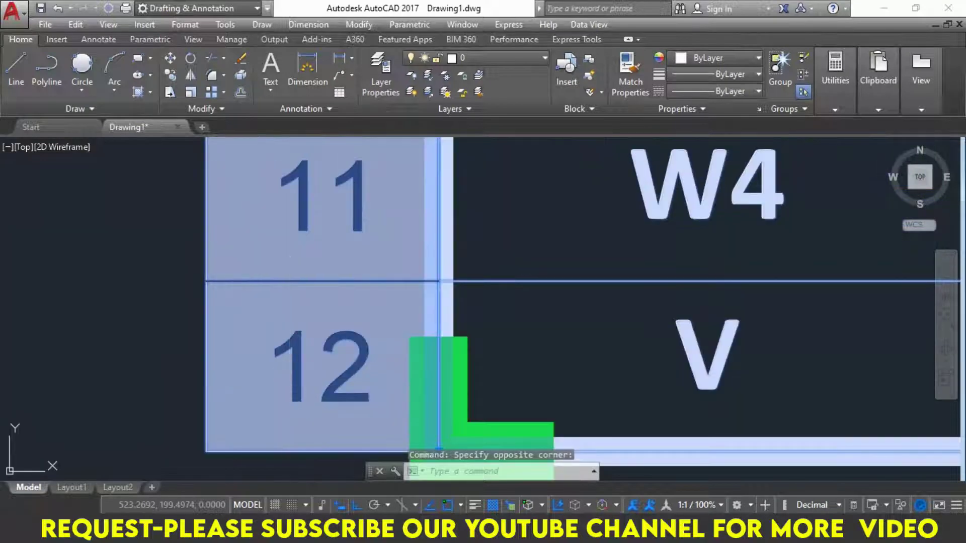
pyautogui.click(439, 449)
pyautogui.rightClick(290, 378)
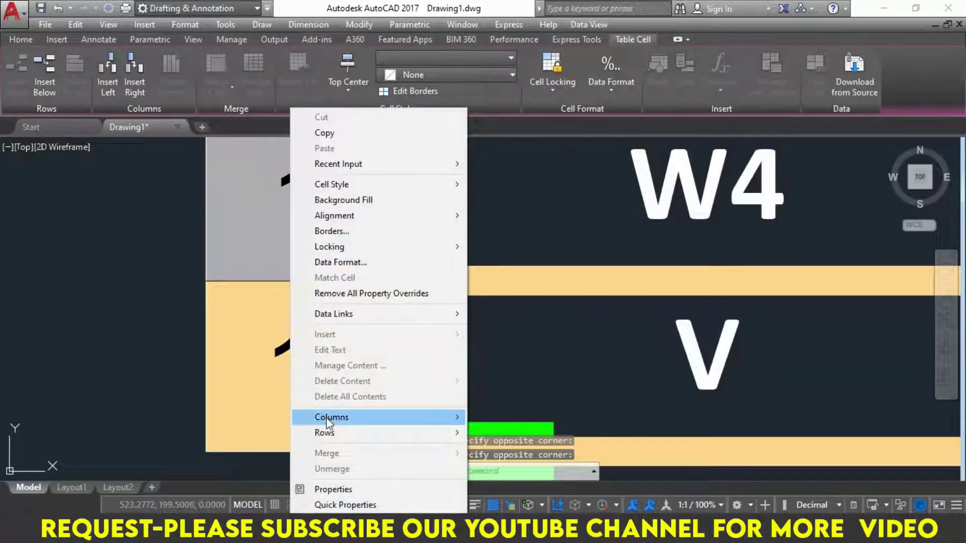
pyautogui.moveTo(325, 432)
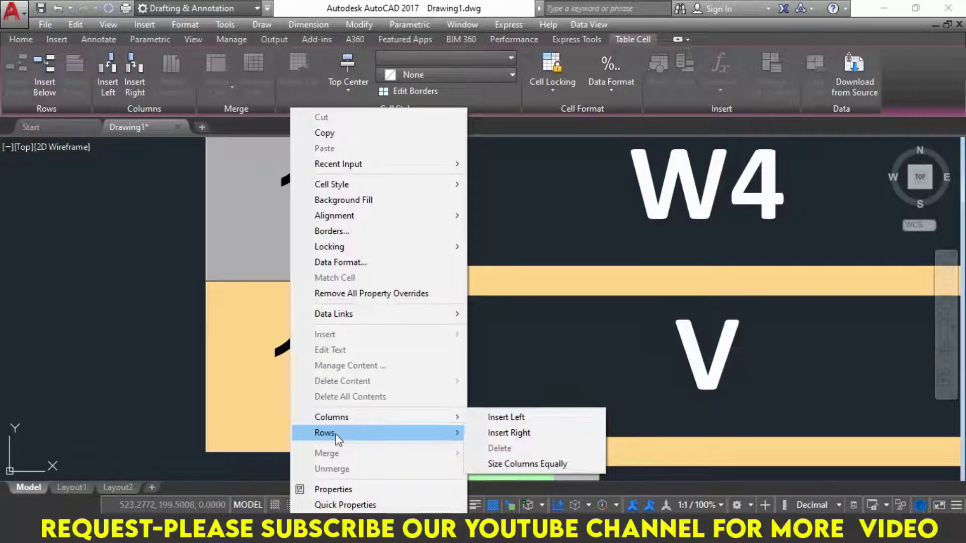
pyautogui.click(495, 449)
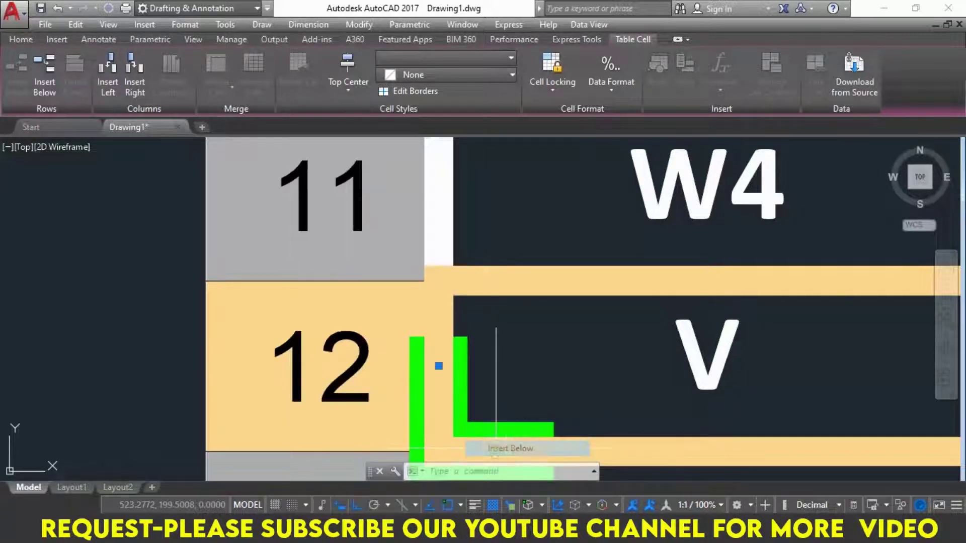
pyautogui.scroll(-4, 604, 377)
pyautogui.scroll(-2, 603, 377)
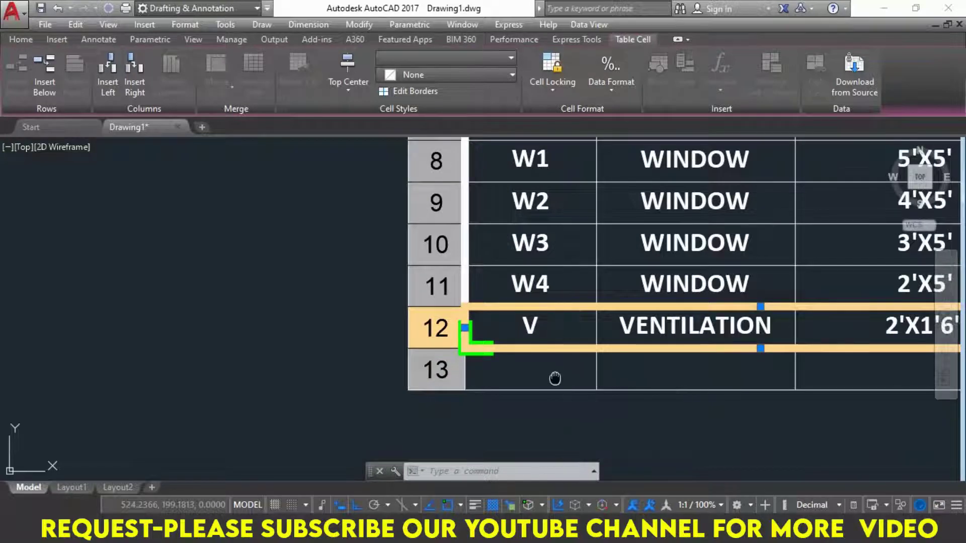
pyautogui.press('Escape')
# Check the new empty row 13 cell, then reselect the schedule table
pyautogui.scroll(2, 467, 383)
pyautogui.click(465, 383)
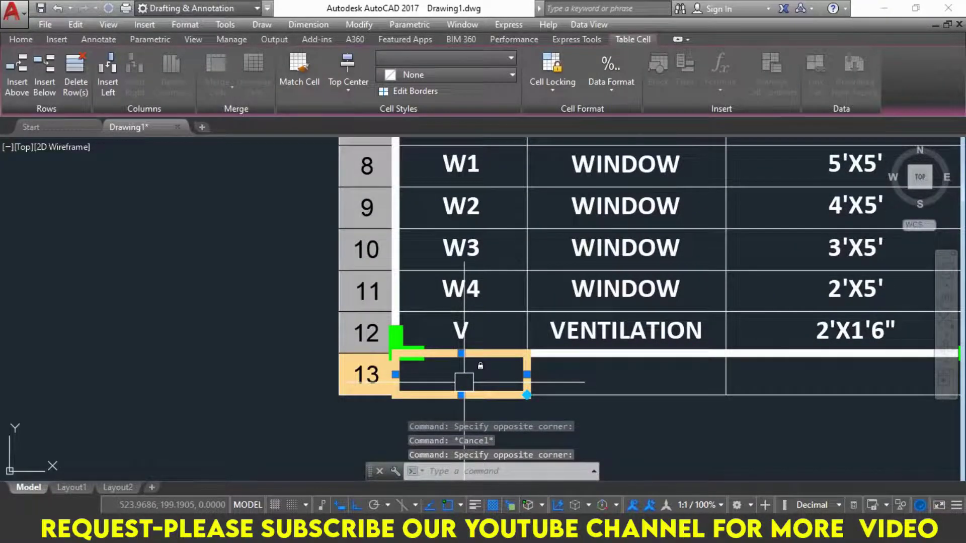
pyautogui.scroll(-2, 464, 382)
pyautogui.scroll(-1, 463, 384)
pyautogui.scroll(-1, 538, 337)
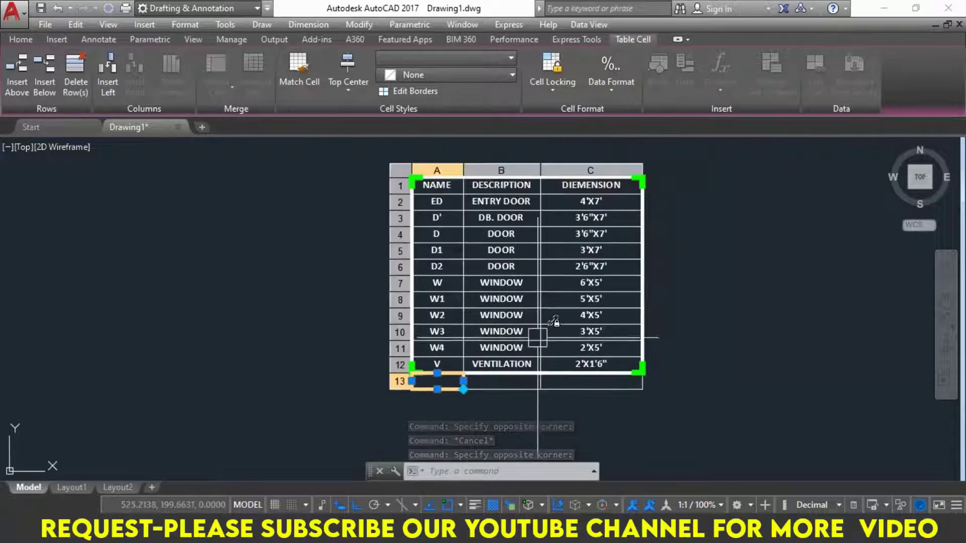
pyautogui.press('Escape')
pyautogui.press('Escape')
pyautogui.press('Escape')
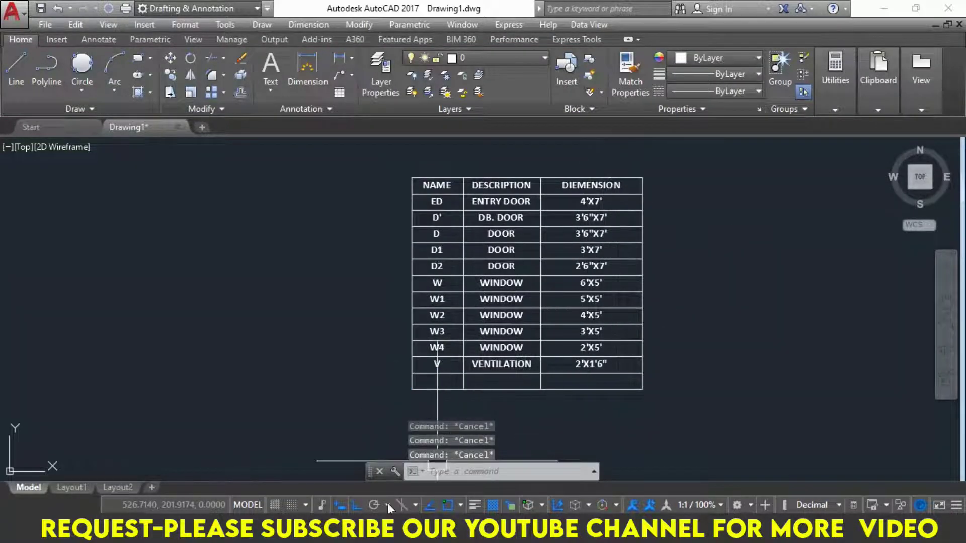
pyautogui.click(580, 265)
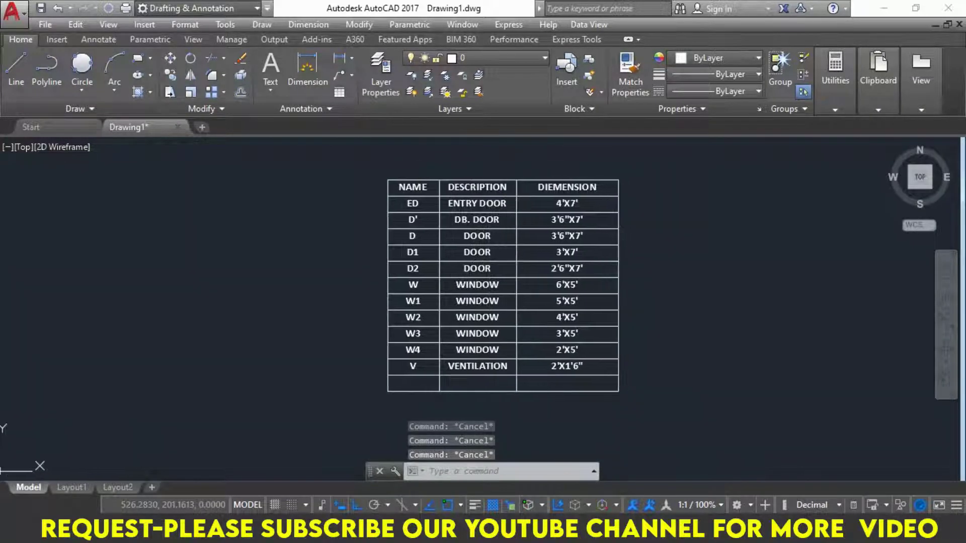
# Minimize AutoCAD and reopen DAY 12 SHEET from the Desktop in Excel
pyautogui.click(888, 7)
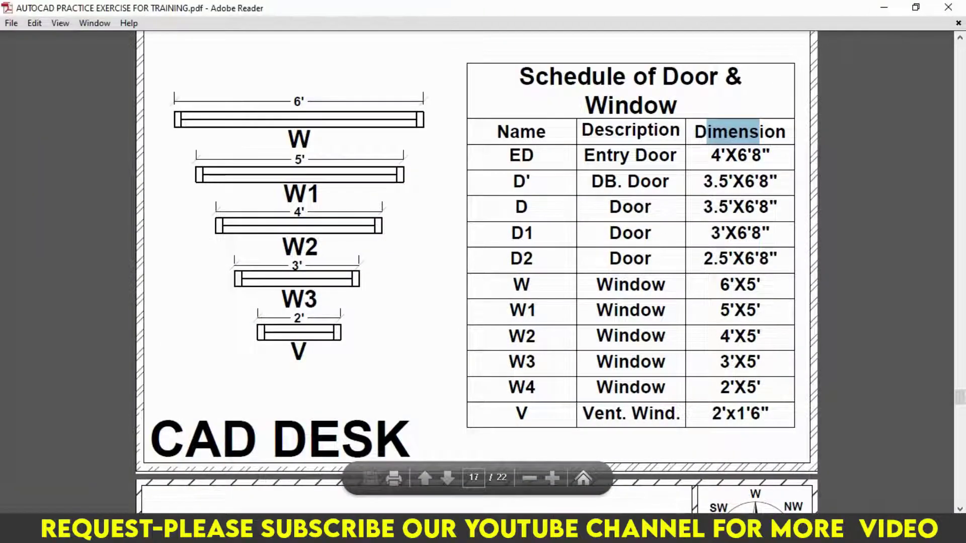
pyautogui.press('super+e')
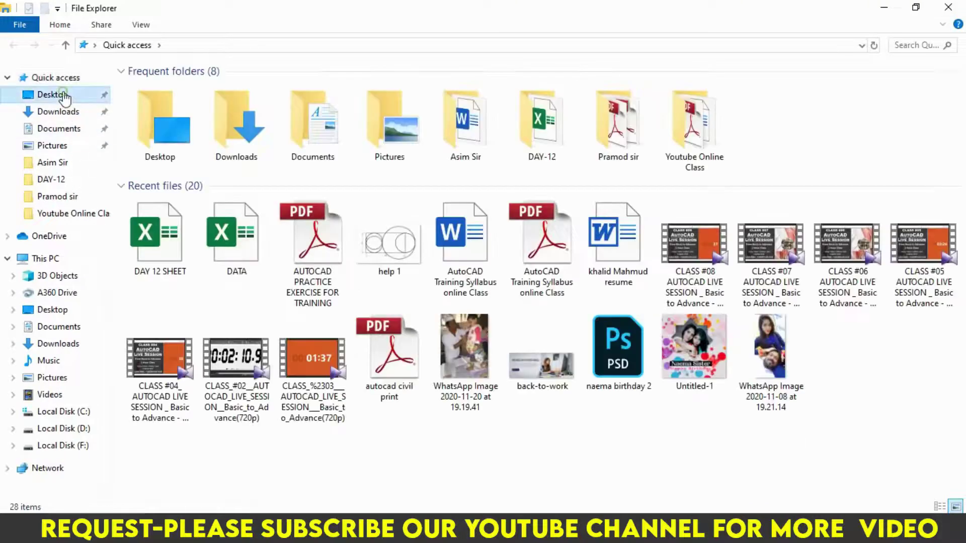
pyautogui.click(63, 95)
pyautogui.doubleClick(699, 108)
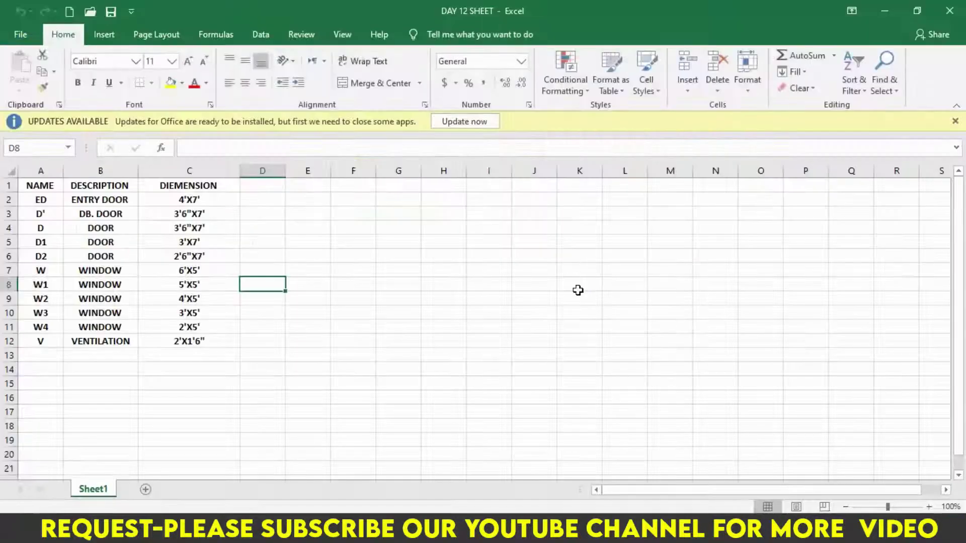
# Enter V1 in A13 and copy VENTILATION from B12 into B13
pyautogui.click(954, 121)
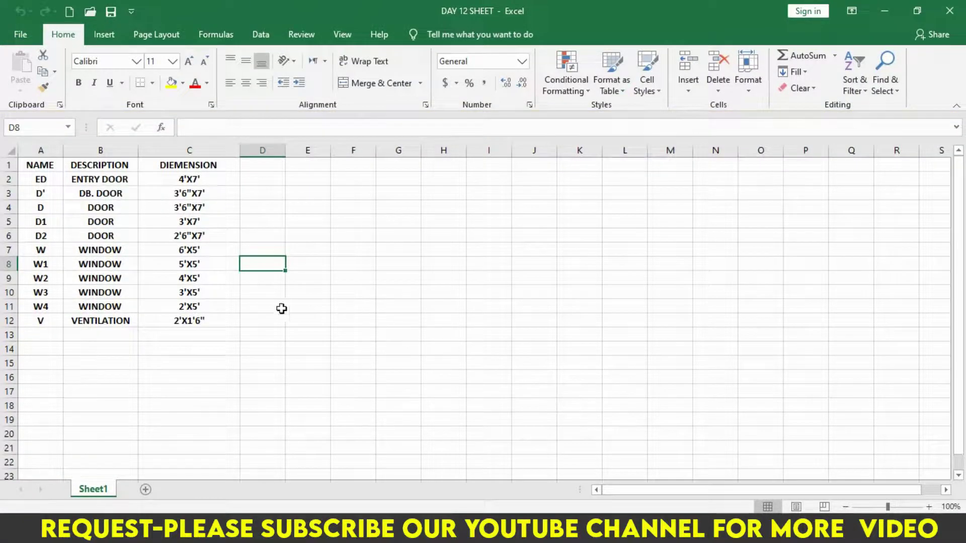
pyautogui.click(31, 333)
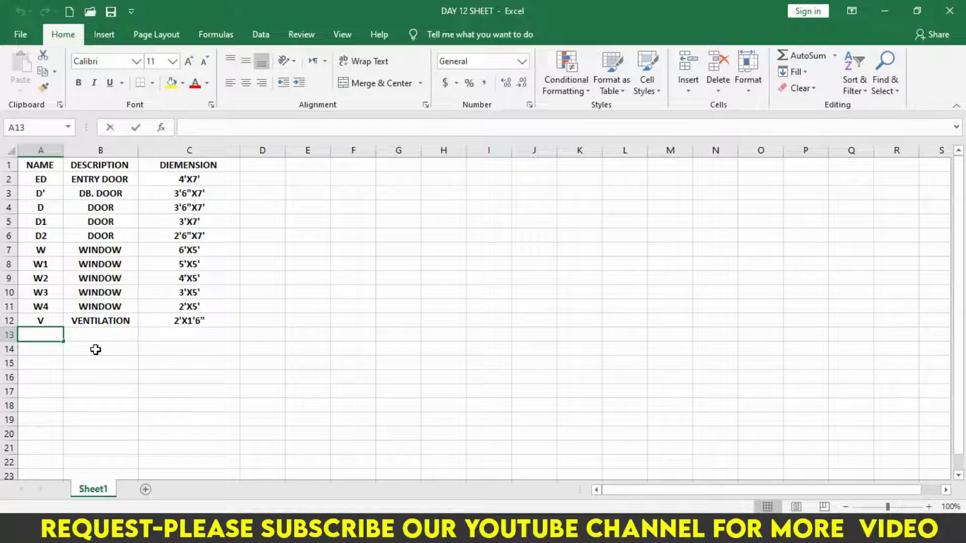
pyautogui.write('V1')
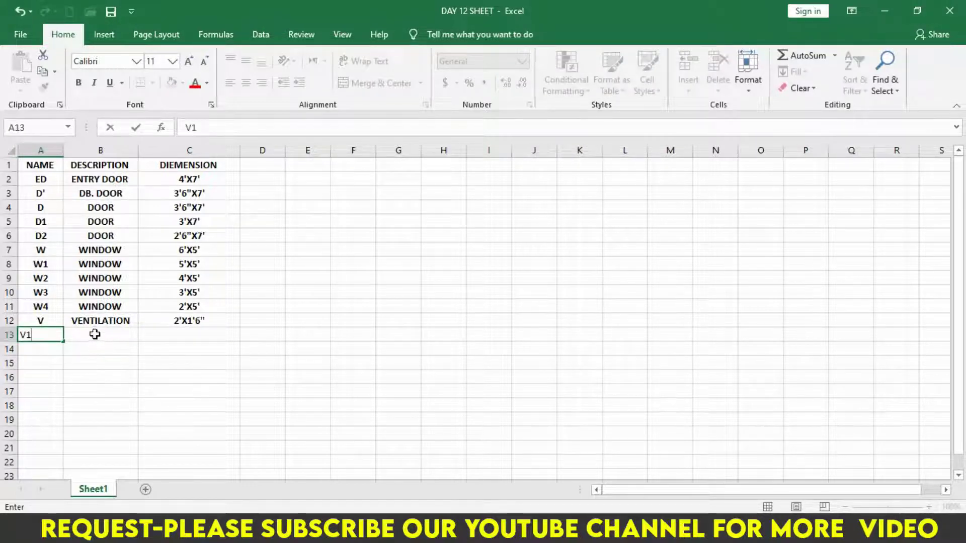
pyautogui.click(99, 320)
pyautogui.hotkey('ctrl', 'c')
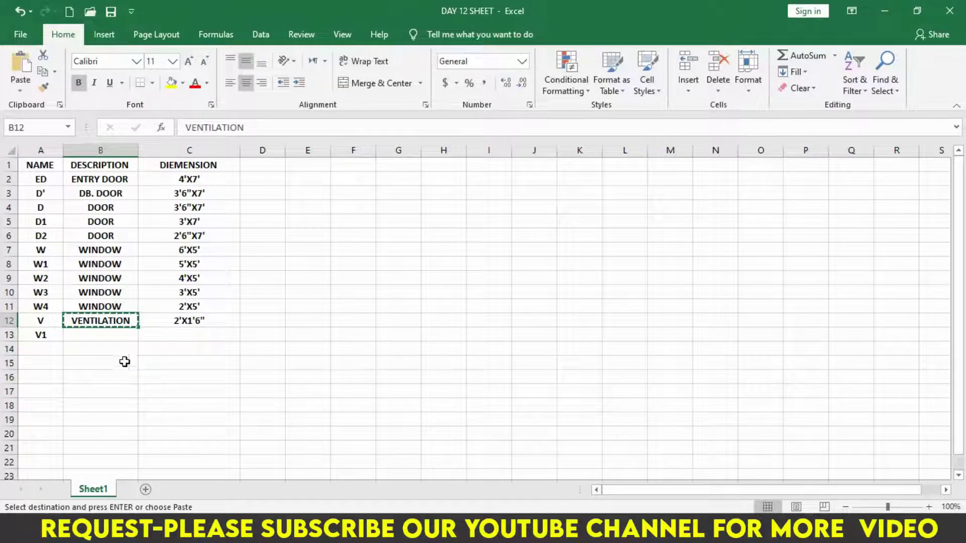
pyautogui.click(103, 347)
pyautogui.click(100, 336)
pyautogui.hotkey('ctrl', 'v')
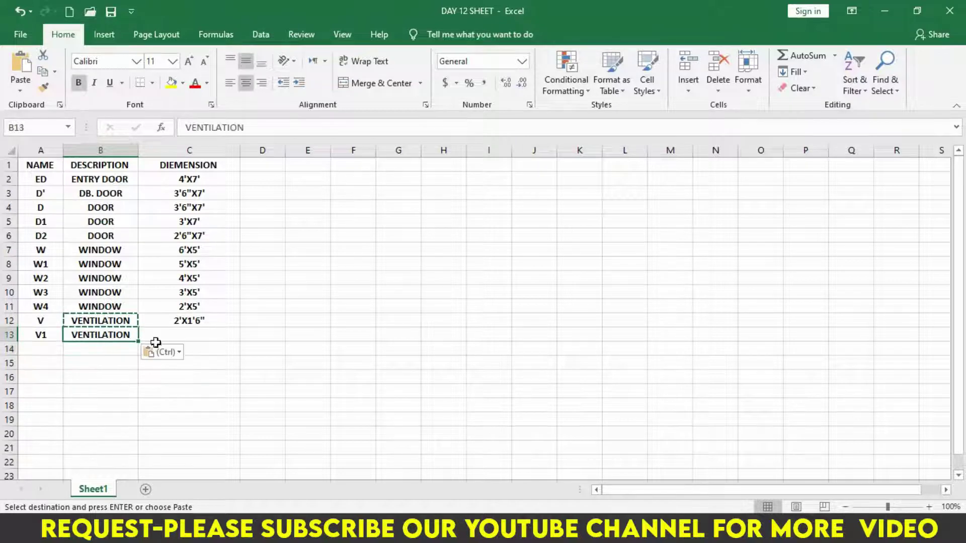
# Copy the 2'X1'6" dimension from C12 into C13, then save and close the workbook
pyautogui.press('Right')
pyautogui.write("'")
pyautogui.click(193, 323)
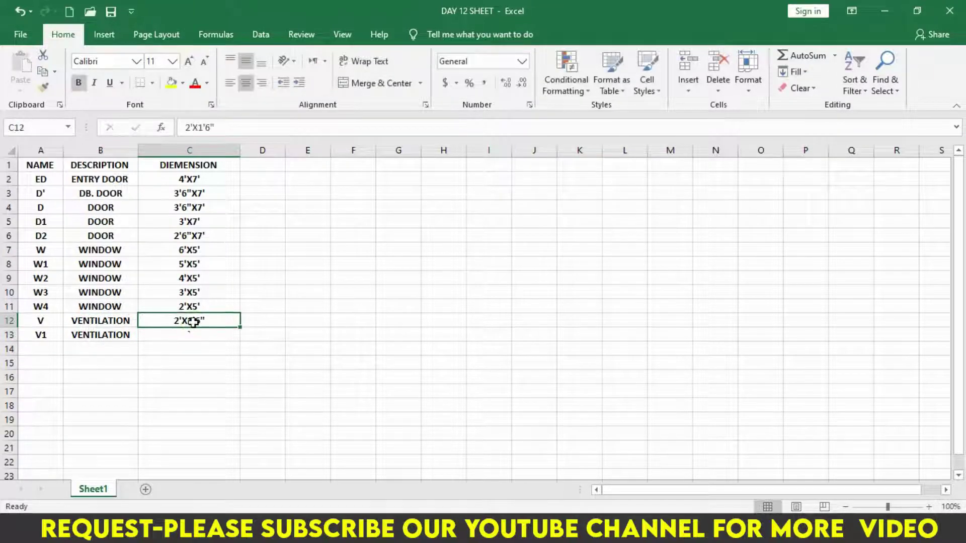
pyautogui.hotkey('ctrl', 'c')
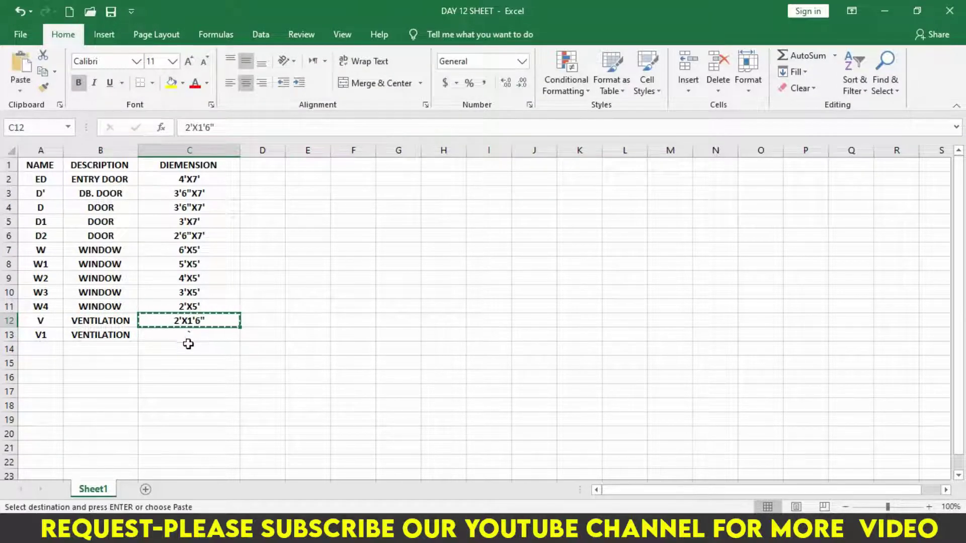
pyautogui.click(182, 336)
pyautogui.hotkey('ctrl', 'v')
pyautogui.press('Escape')
pyautogui.press('Escape')
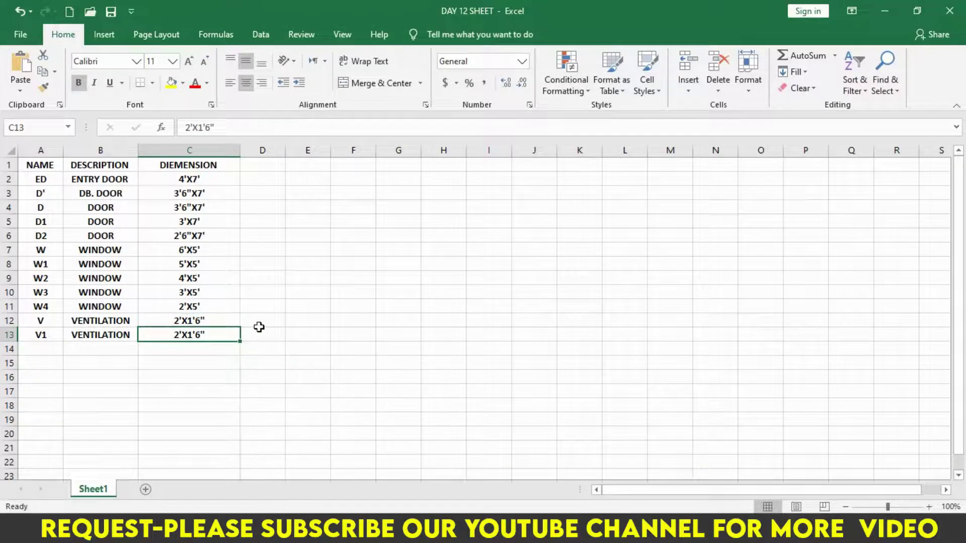
pyautogui.hotkey('ctrl', 's')
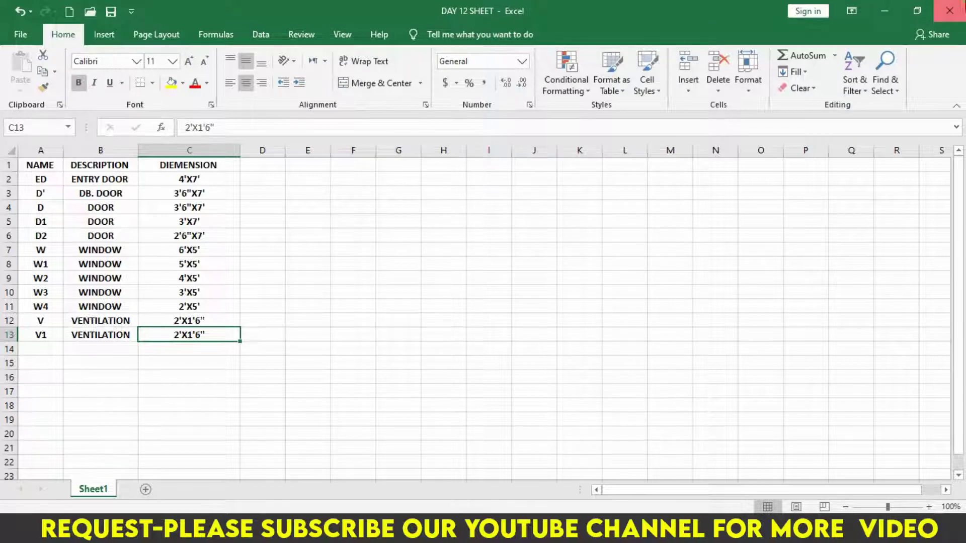
pyautogui.click(949, 10)
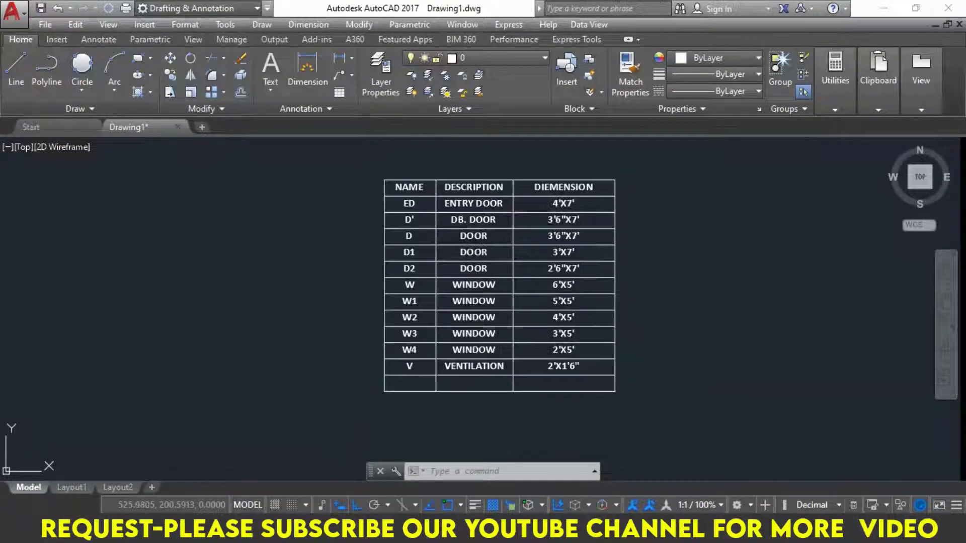
# Update the table's data links so row 13 shows V1, VENTILATION, 2'X1'6", then nudge it into place
pyautogui.click(558, 321)
pyautogui.click(557, 322)
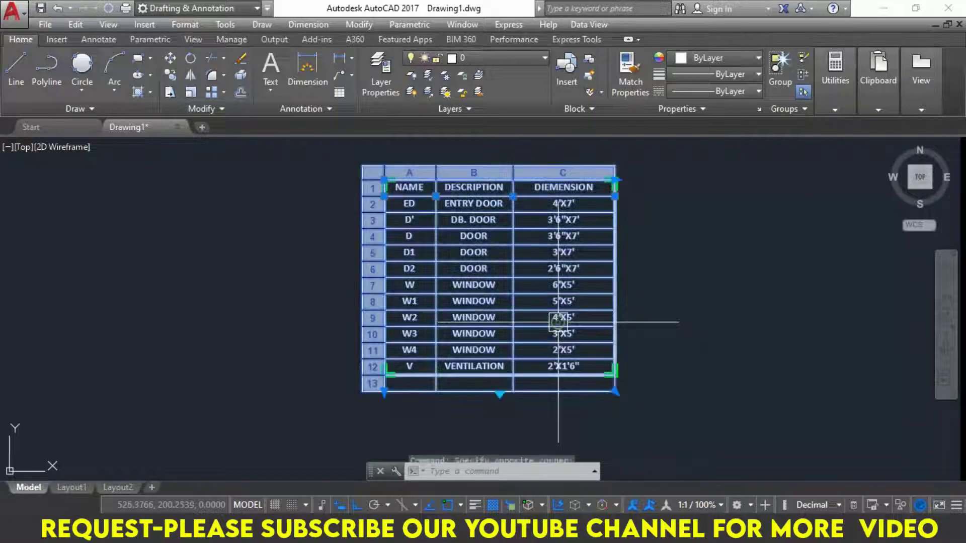
pyautogui.click(536, 286)
pyautogui.rightClick(536, 287)
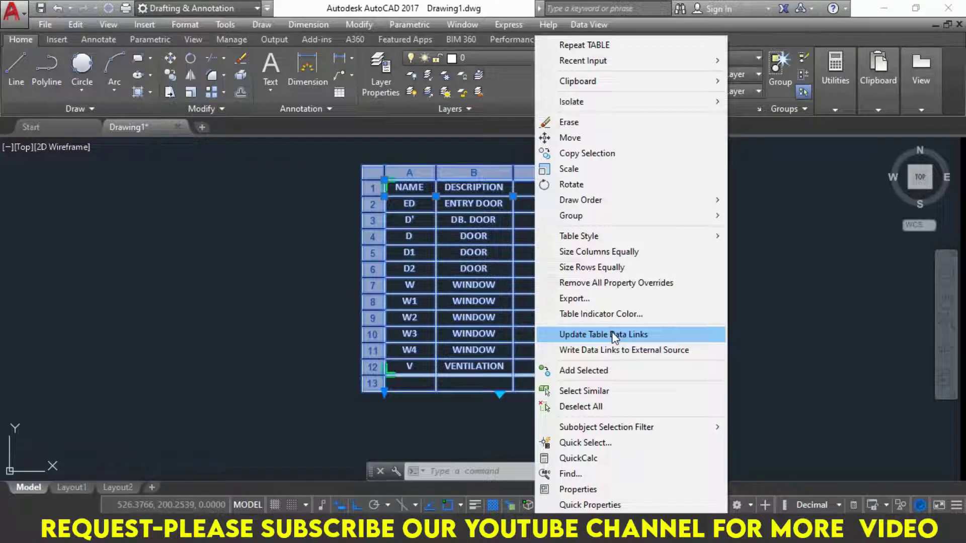
pyautogui.click(613, 335)
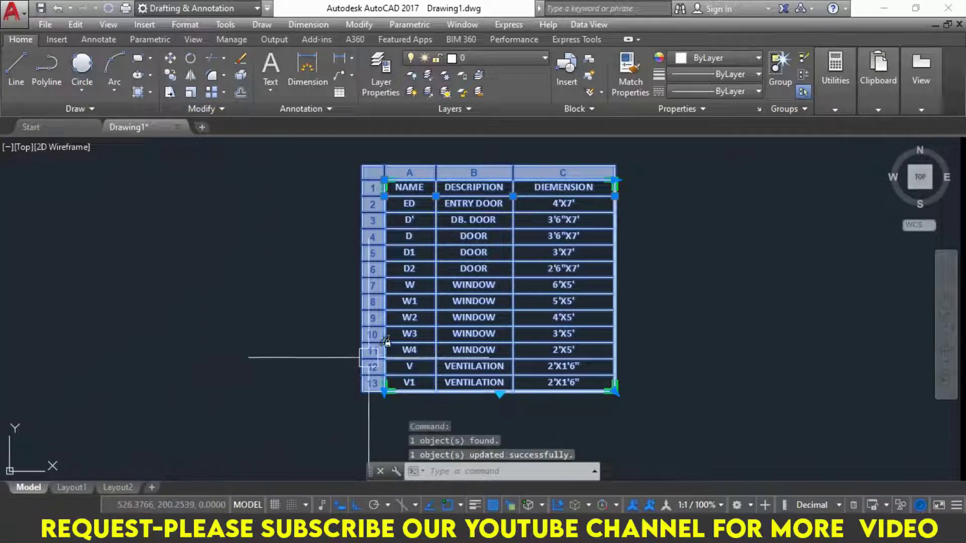
pyautogui.moveTo(712, 443); pyautogui.dragTo(708, 444, button='middle')
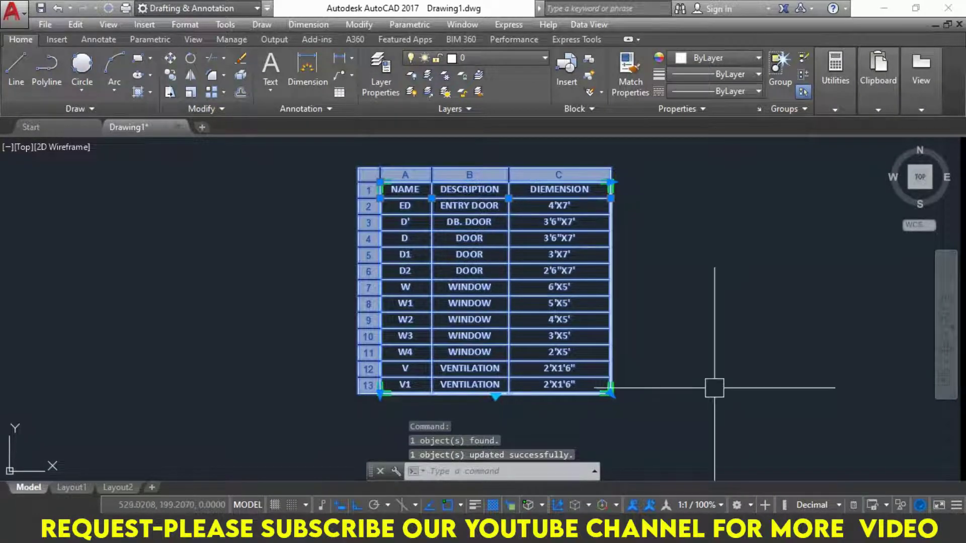
pyautogui.press('Escape')
pyautogui.press('Escape')
pyautogui.press('Escape')
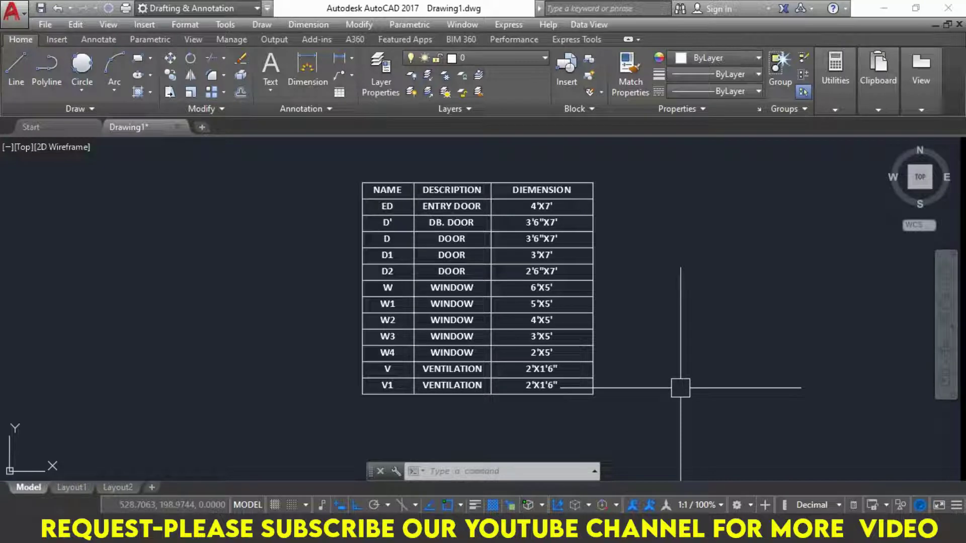
# Try the data link and Data Extraction table options, close Insert Table, and select everything
pyautogui.click(340, 93)
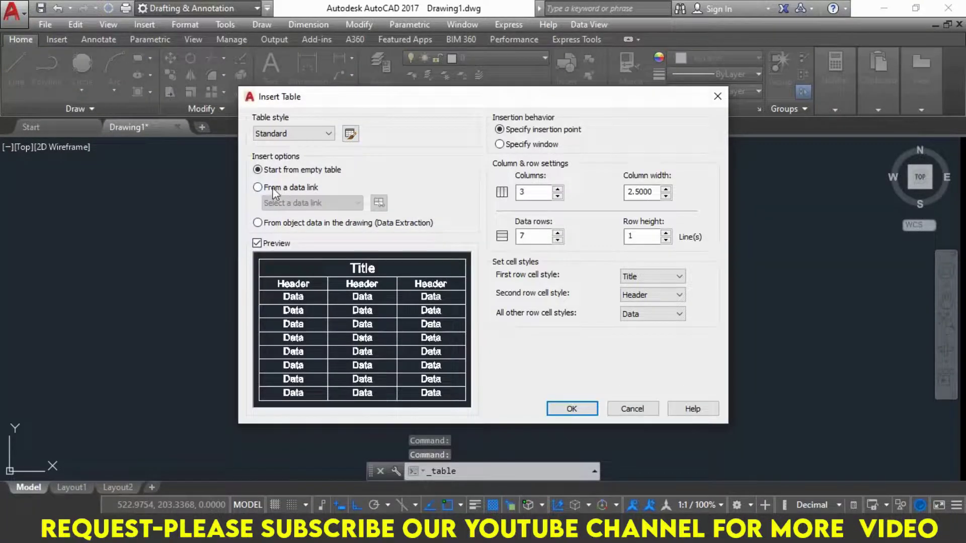
pyautogui.click(272, 189)
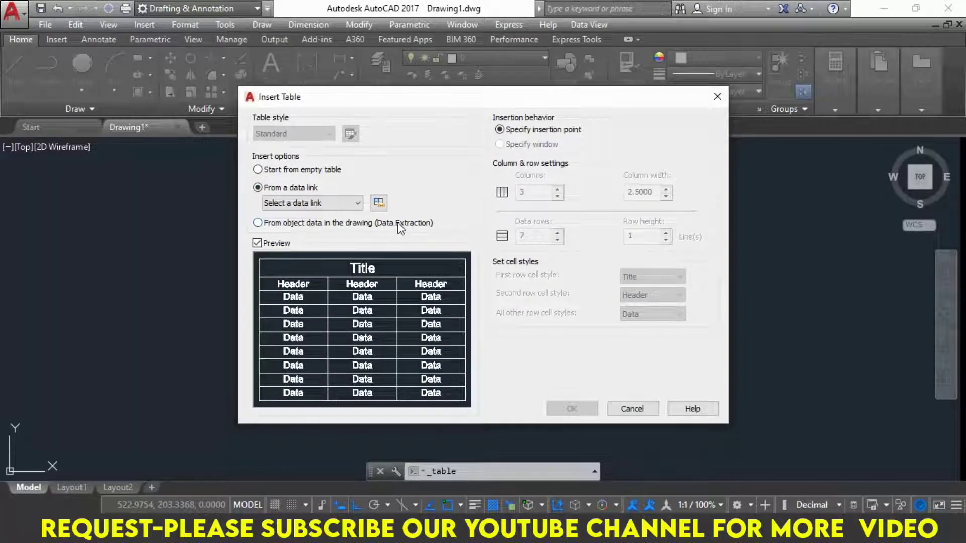
pyautogui.click(368, 225)
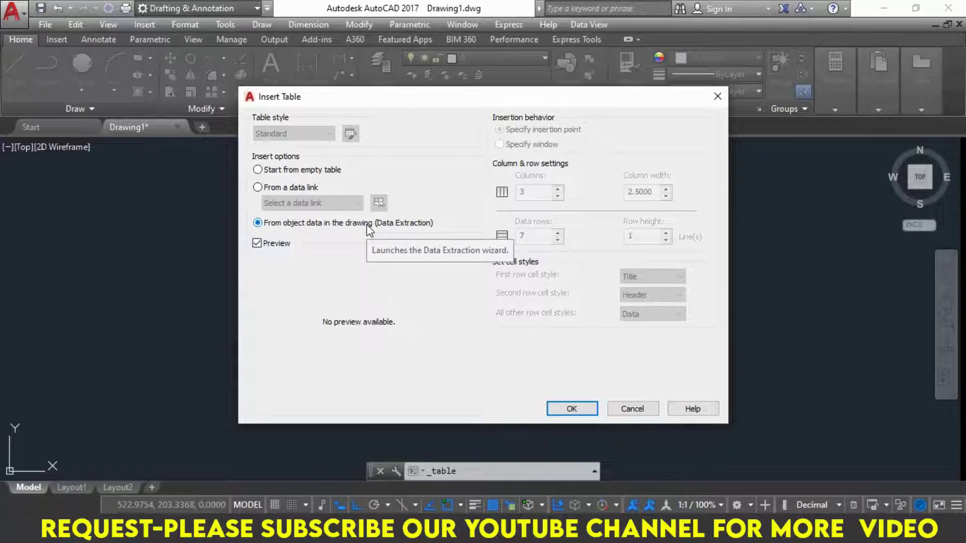
pyautogui.click(631, 409)
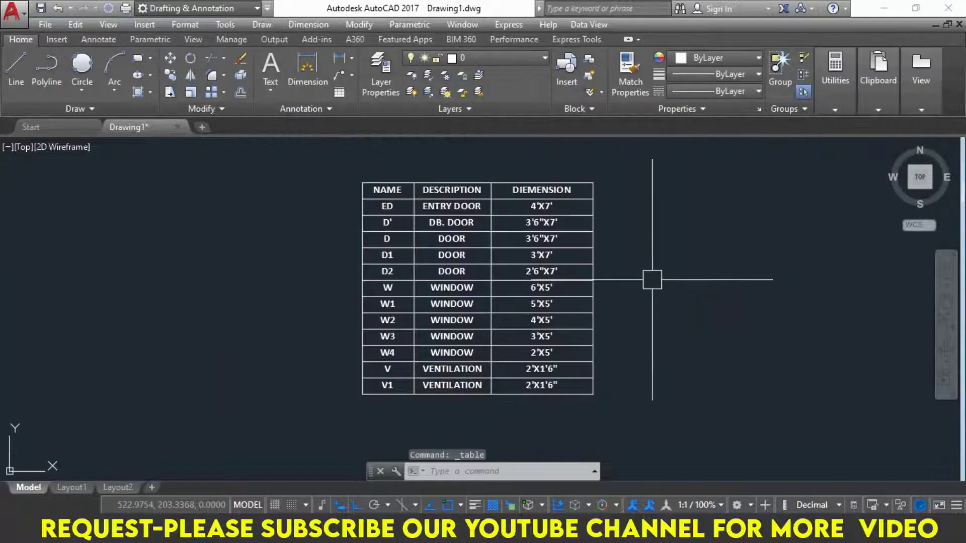
pyautogui.hotkey('ctrl', 'a')
# Delete the selected table, then reopen Insert Table, choose Data Extraction, and cancel
pyautogui.press('Delete')
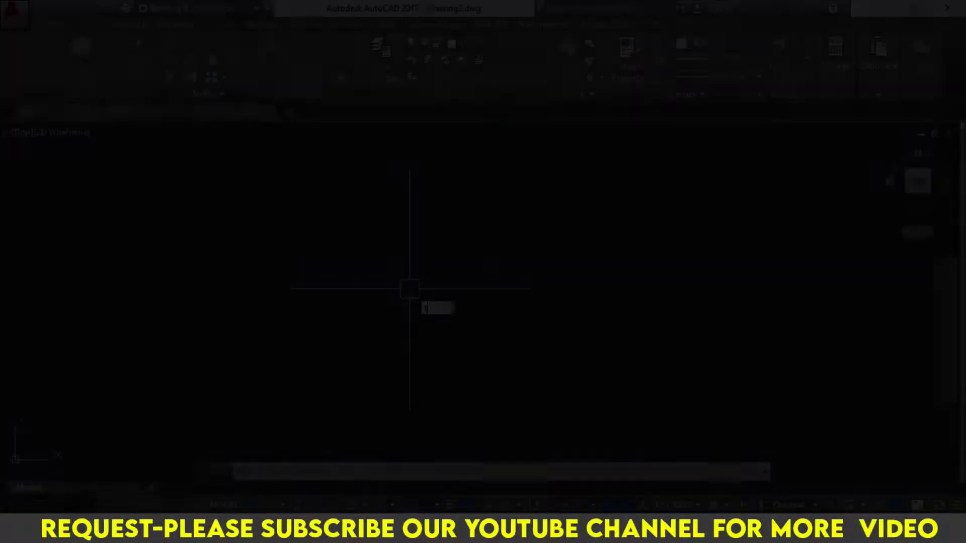
pyautogui.press('Return')
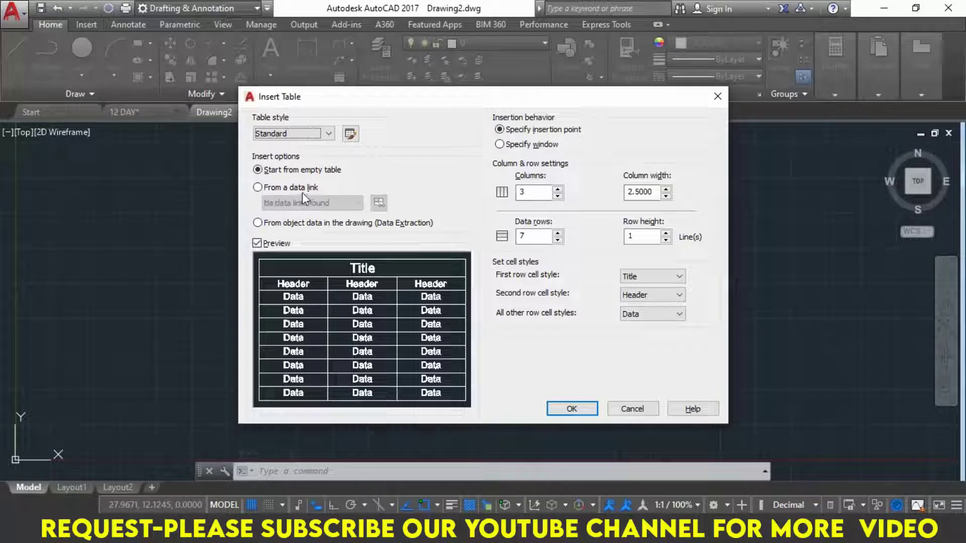
pyautogui.click(271, 225)
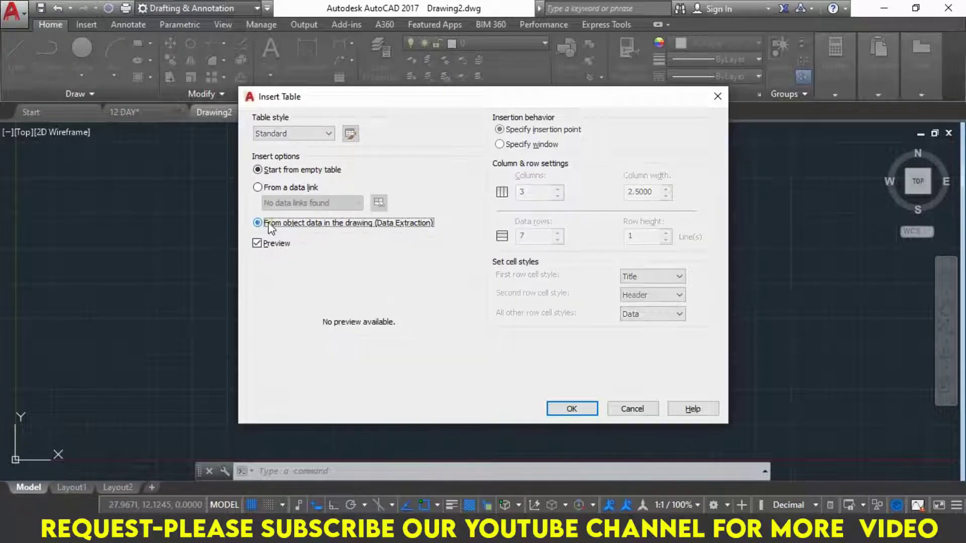
pyautogui.click(624, 410)
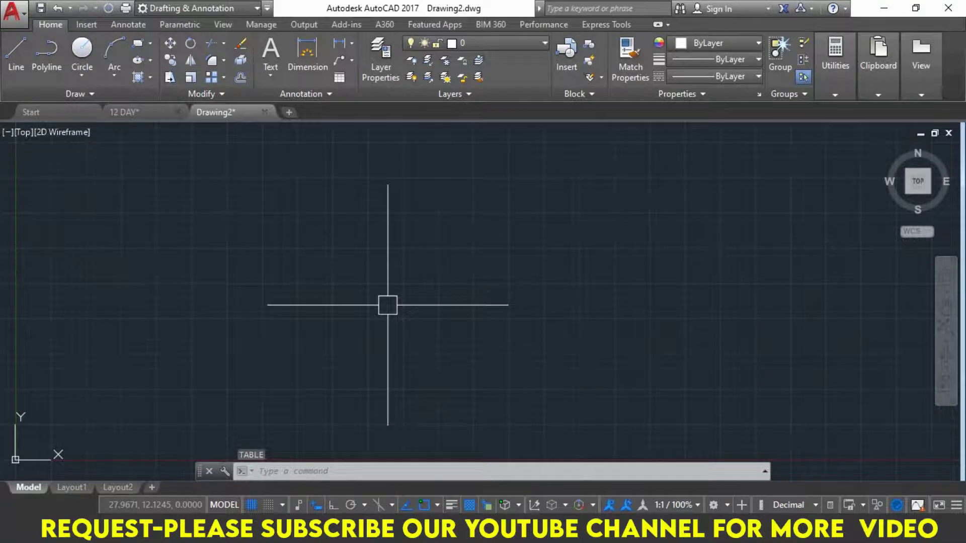
# Draw three circles with radii 5, 2 and 3 at separate points
pyautogui.write('c')
pyautogui.press('Return')
pyautogui.click(366, 303)
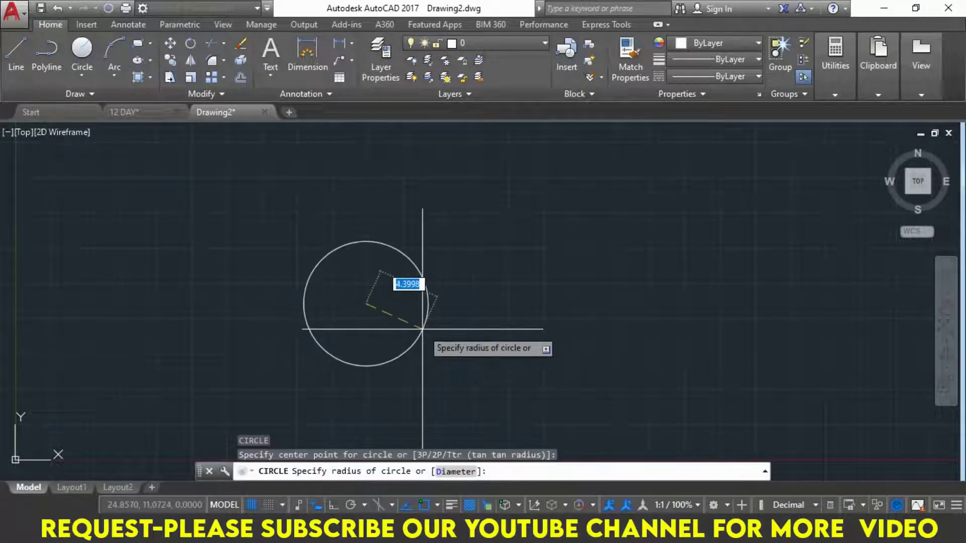
pyautogui.write('5')
pyautogui.press('Return')
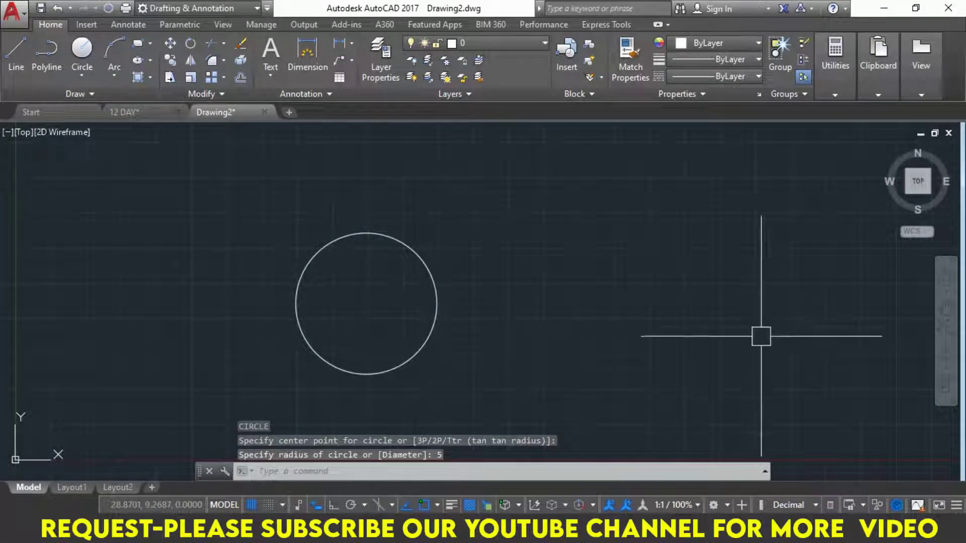
pyautogui.moveTo(776, 322); pyautogui.dragTo(675, 310, button='middle')
pyautogui.press('Return')
pyautogui.click(558, 295)
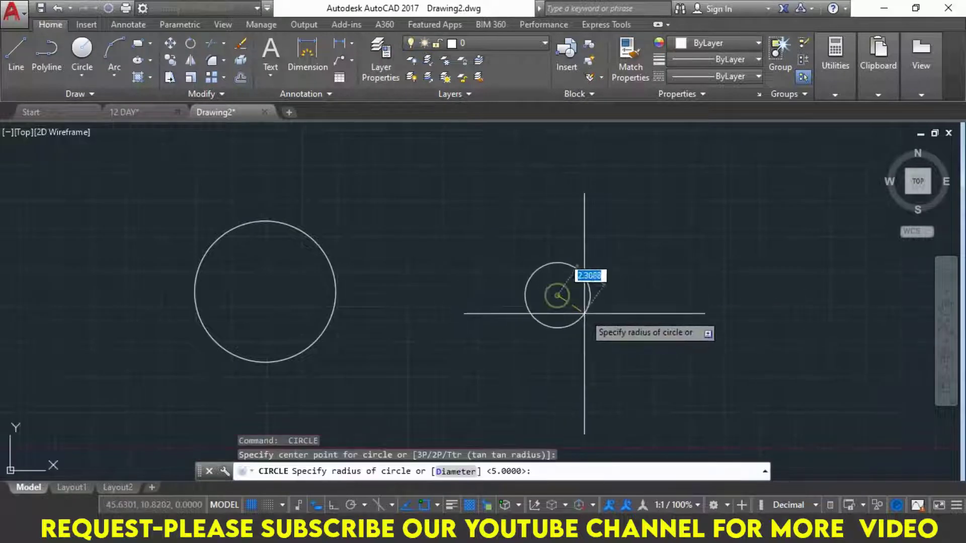
pyautogui.write('2')
pyautogui.press('Return')
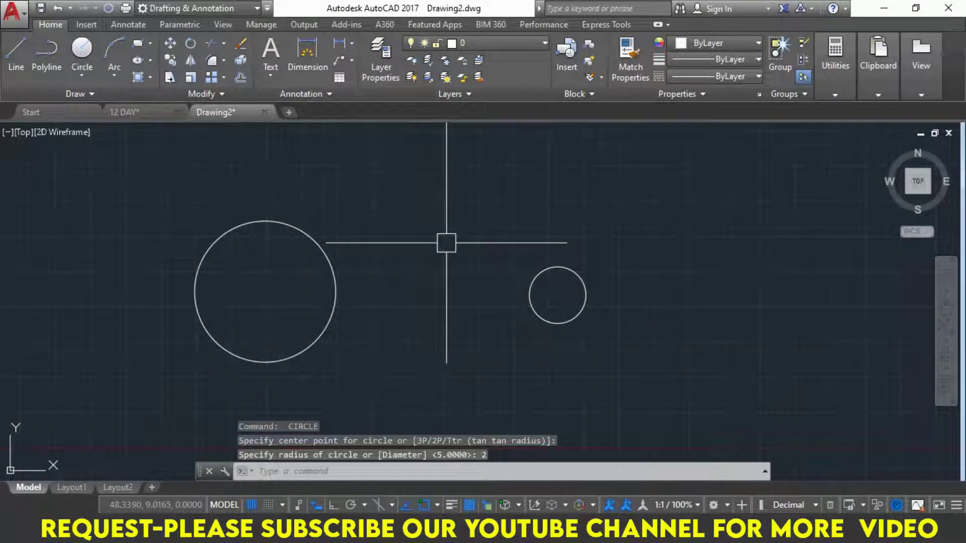
pyautogui.write('c')
pyautogui.press('Return')
pyautogui.click(451, 203)
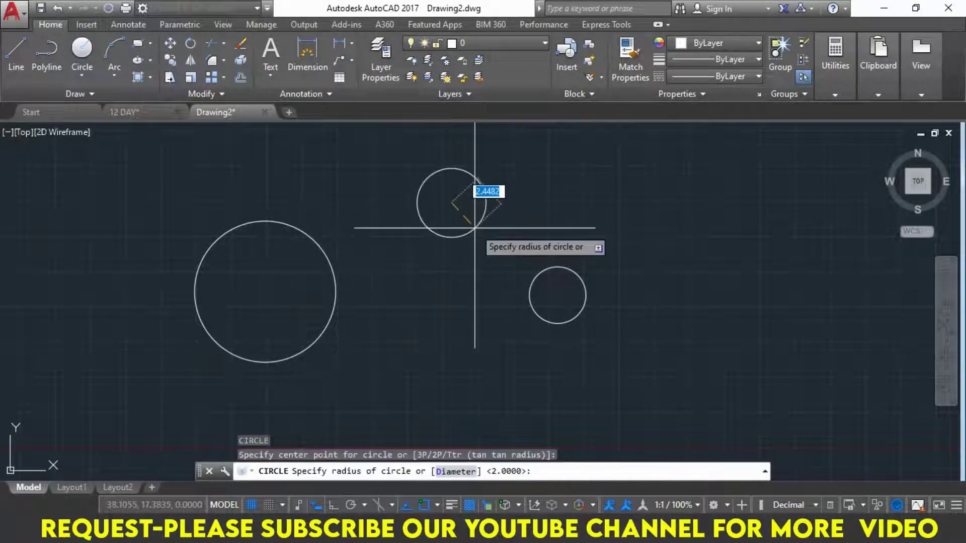
pyautogui.write('3')
pyautogui.press('Return')
# Add three more circles below, at top right and a large one on the right
pyautogui.moveTo(472, 278); pyautogui.dragTo(470, 271, button='middle')
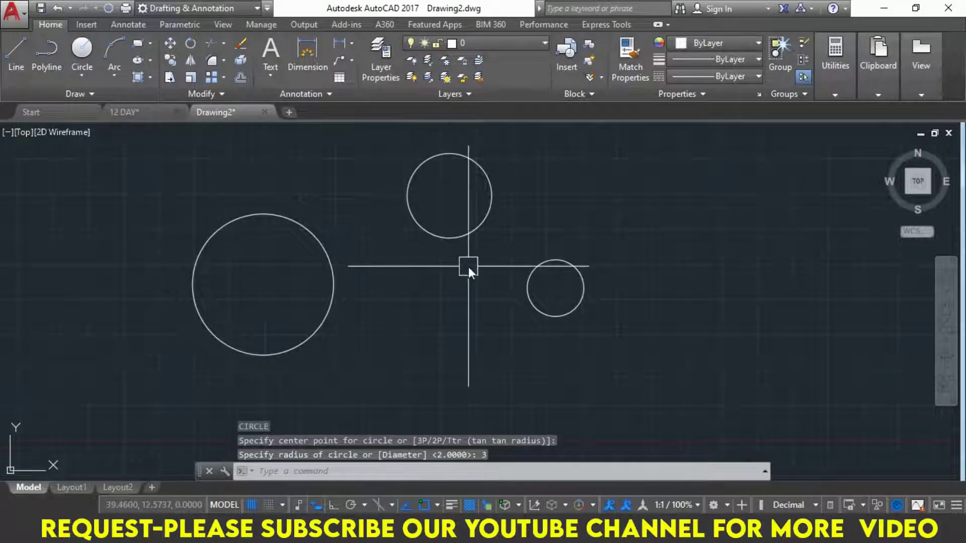
pyautogui.press('Return')
pyautogui.click(436, 346)
pyautogui.click(455, 370)
pyautogui.press('Return')
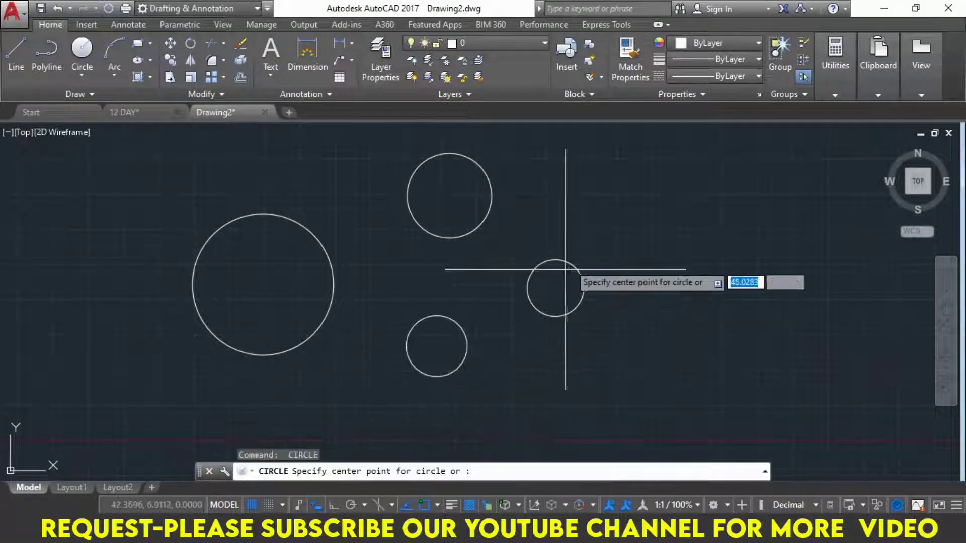
pyautogui.click(606, 194)
pyautogui.press('Return')
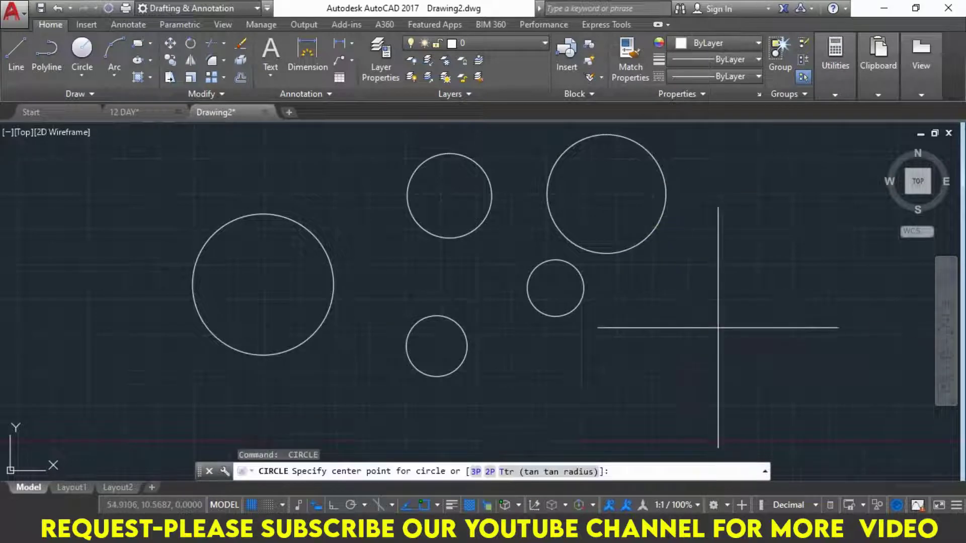
pyautogui.click(717, 328)
pyautogui.click(767, 378)
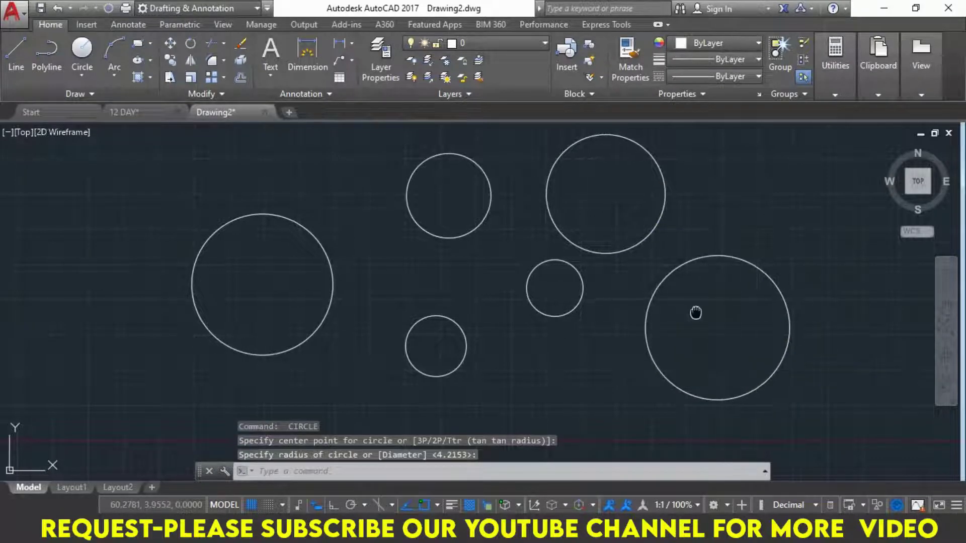
pyautogui.moveTo(697, 315); pyautogui.dragTo(576, 316, button='middle')
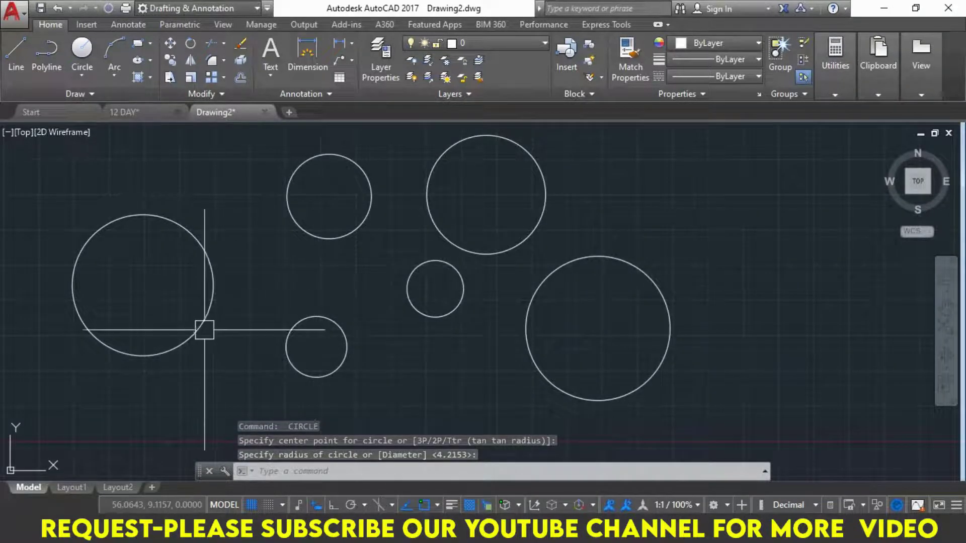
pyautogui.moveTo(206, 330)
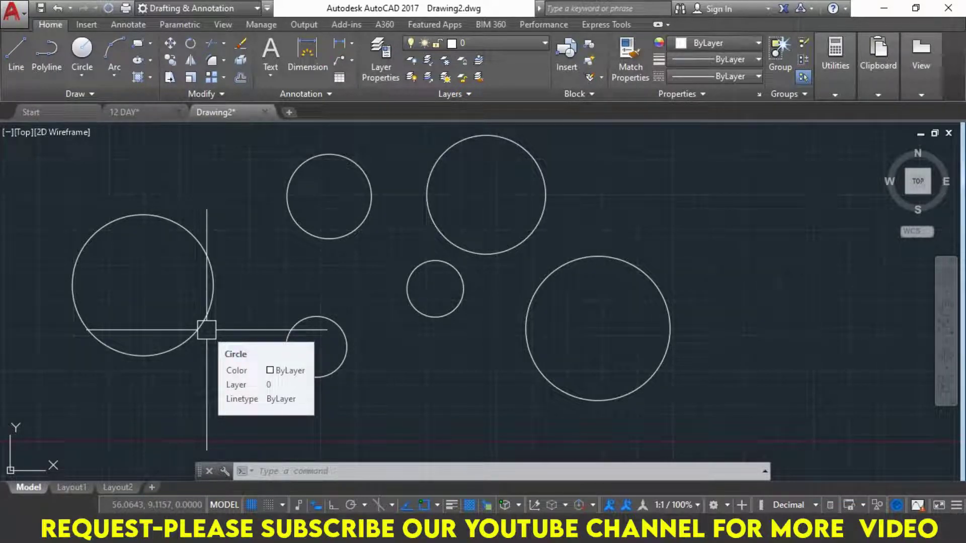
# Start a table built from object data in the drawing (Data Extraction)
pyautogui.write('t')
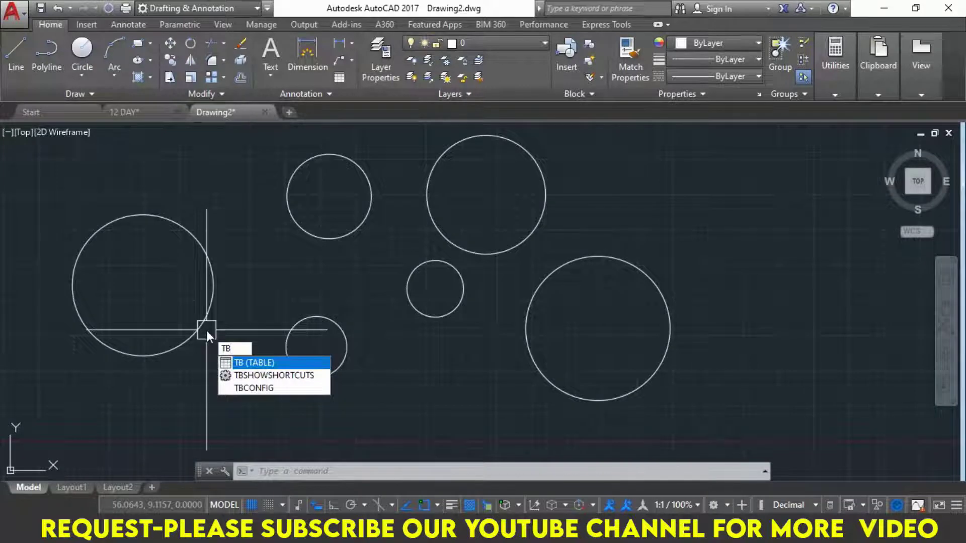
pyautogui.press('Return')
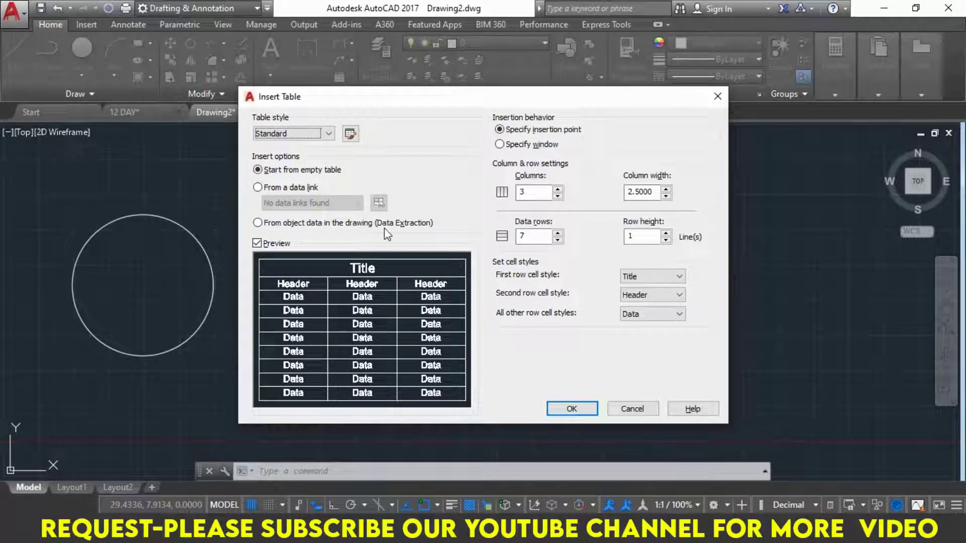
pyautogui.click(259, 225)
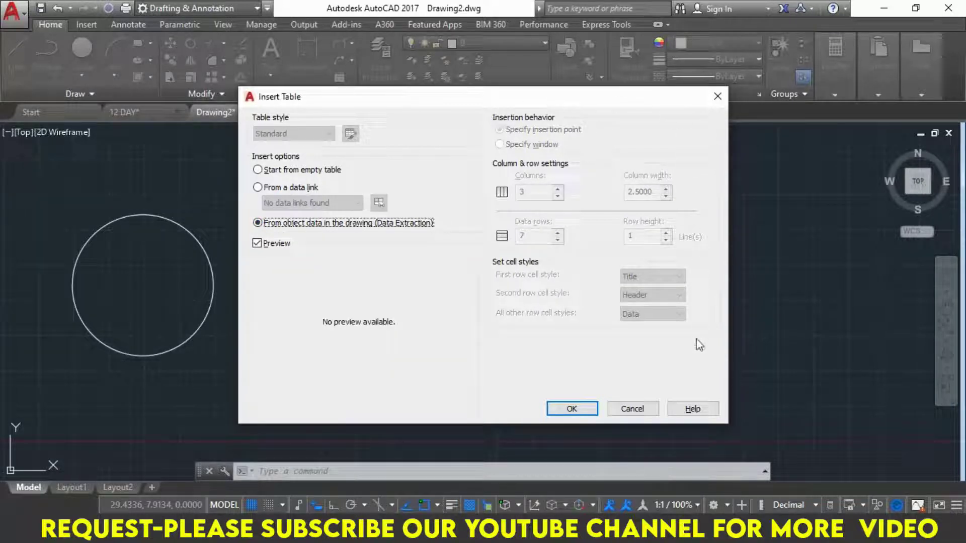
pyautogui.click(585, 407)
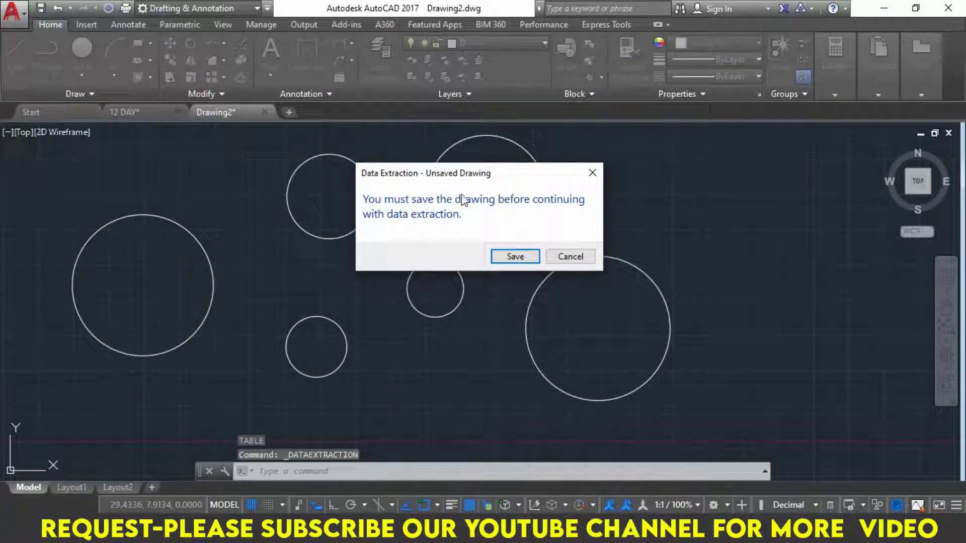
# Save the drawing to the Desktop as xyz.dwg
pyautogui.click(511, 257)
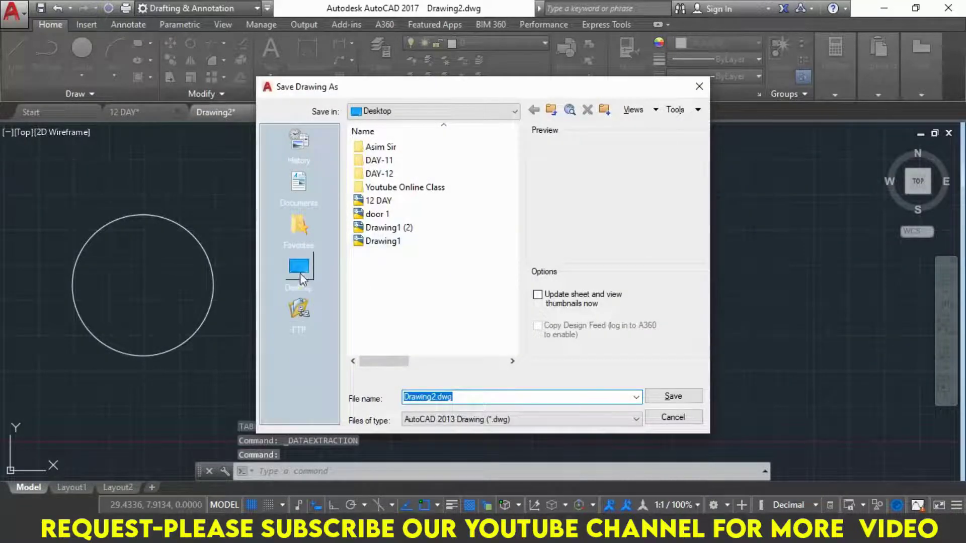
pyautogui.click(299, 269)
pyautogui.doubleClick(474, 396)
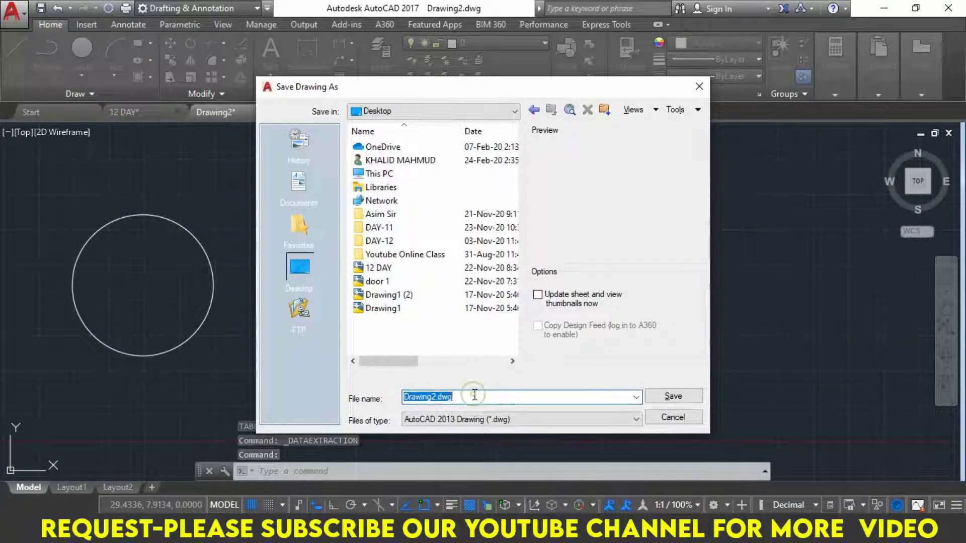
pyautogui.write('x')
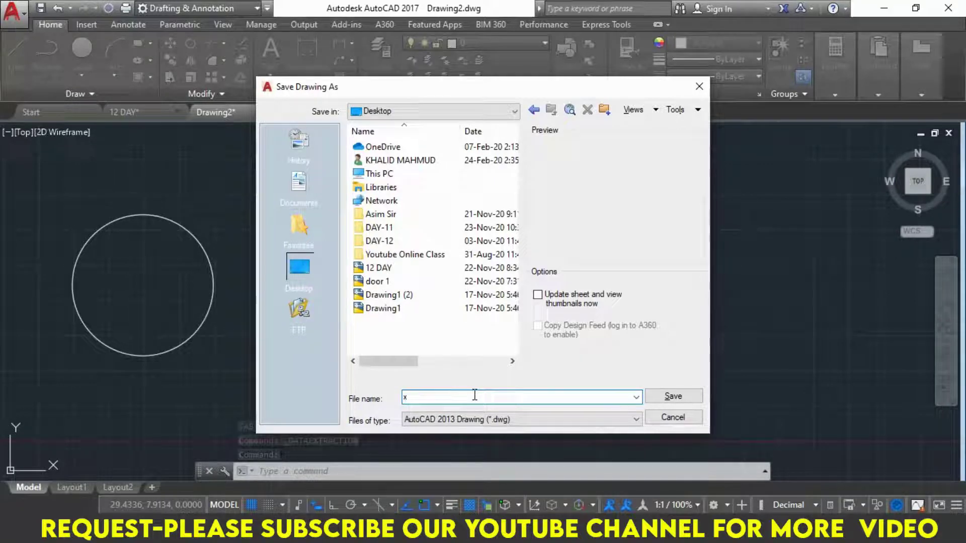
pyautogui.write('yz')
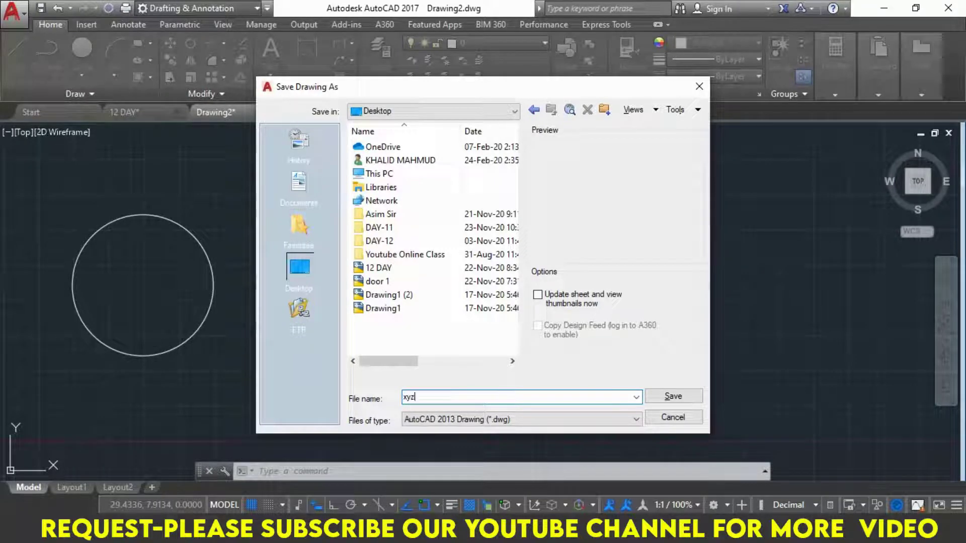
pyautogui.press('Return')
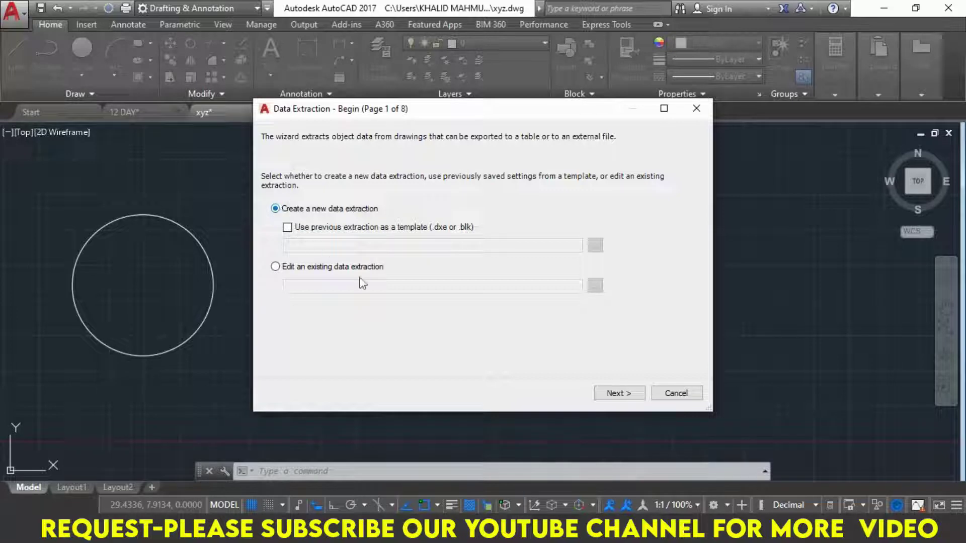
# Create a new data extraction saved on the Desktop as 123456
pyautogui.click(619, 394)
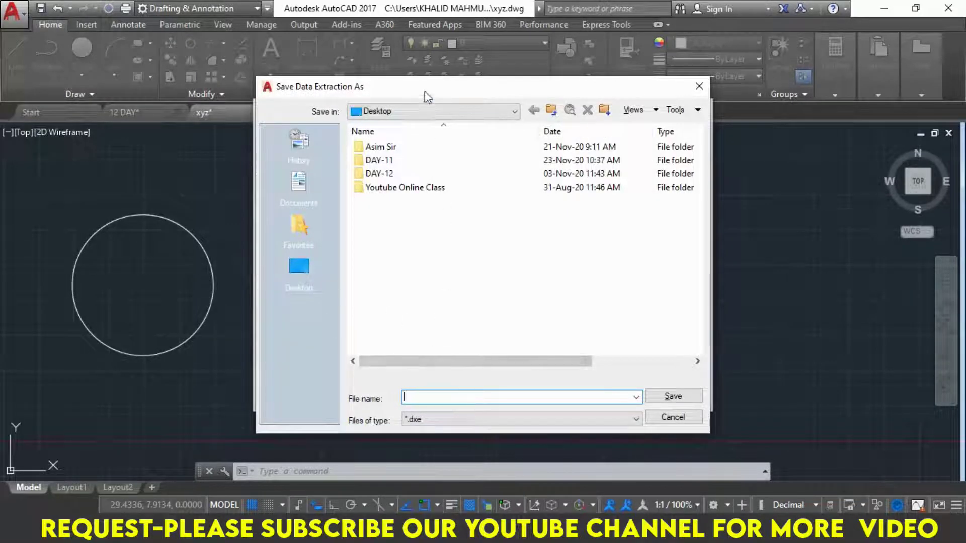
pyautogui.moveTo(427, 95); pyautogui.dragTo(422, 88)
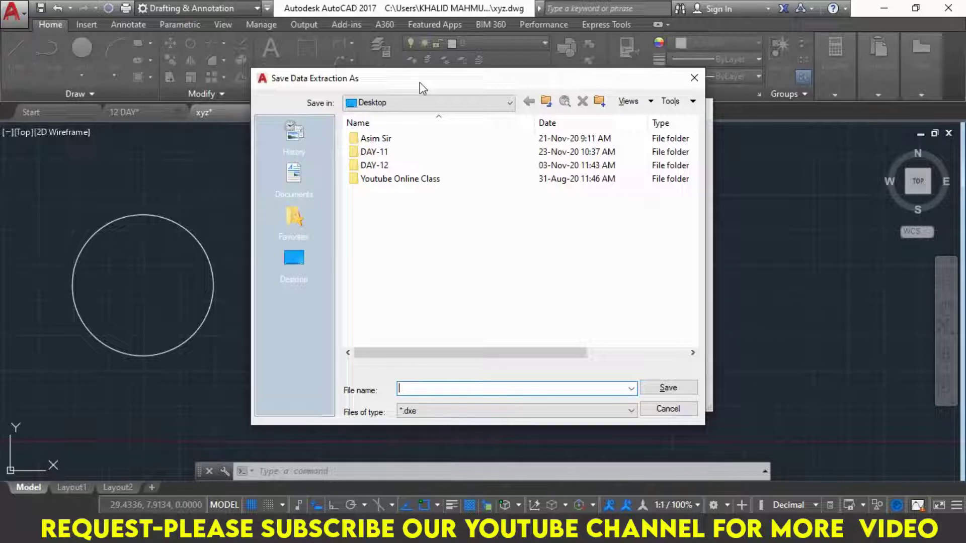
pyautogui.click(305, 257)
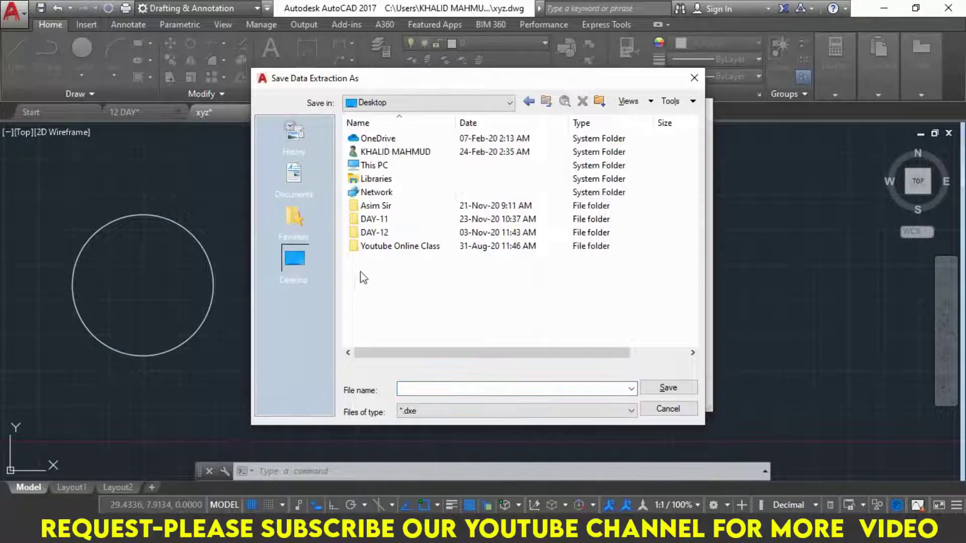
pyautogui.click(460, 388)
pyautogui.write('123456')
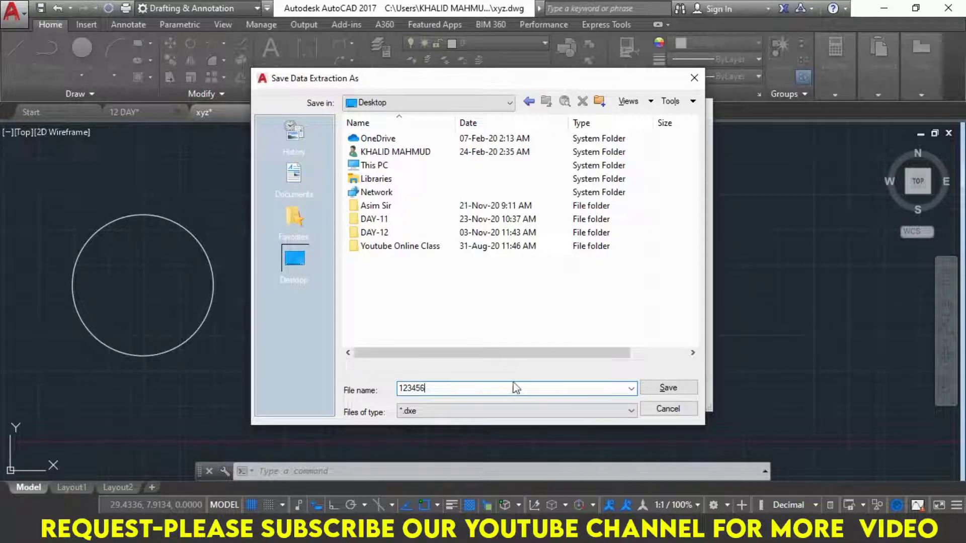
pyautogui.click(652, 388)
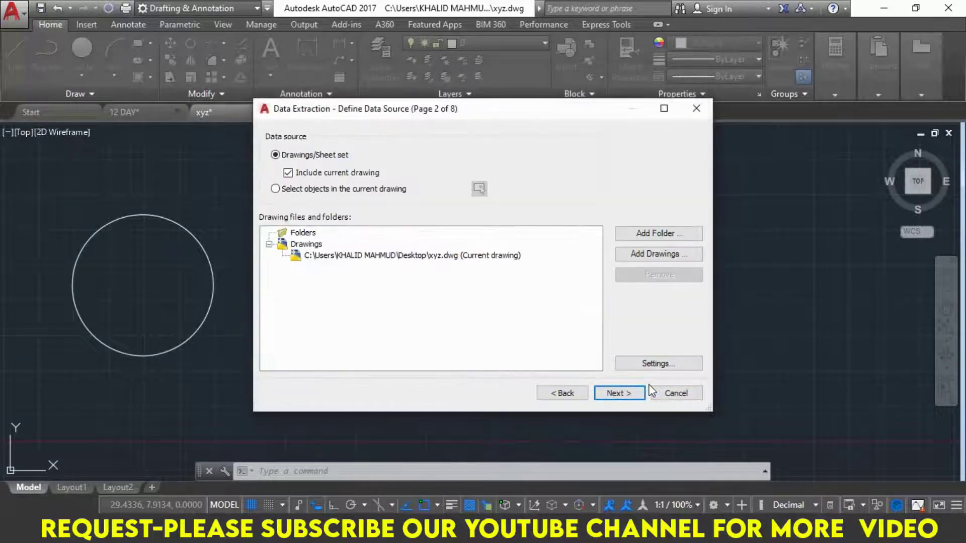
# Use the current drawing as data source and advance past object selection
pyautogui.click(631, 396)
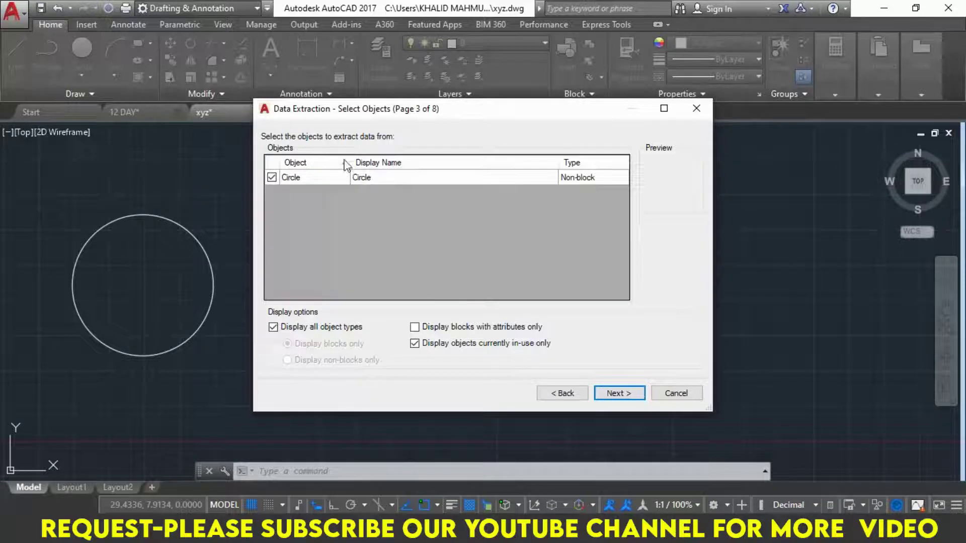
pyautogui.moveTo(352, 109)
pyautogui.mouseDown()
pyautogui.moveTo(645, 74)
pyautogui.moveTo(393, 113)
pyautogui.mouseUp()
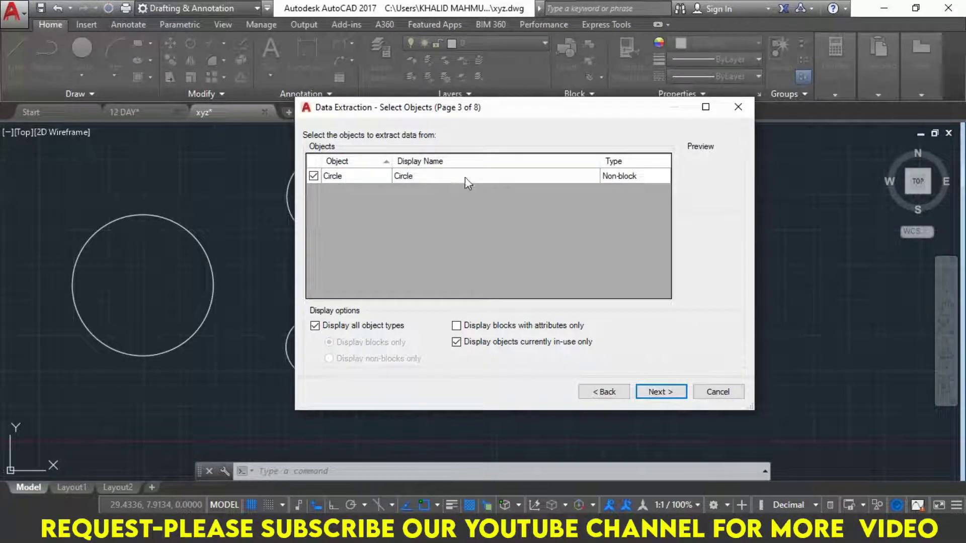
pyautogui.click(659, 393)
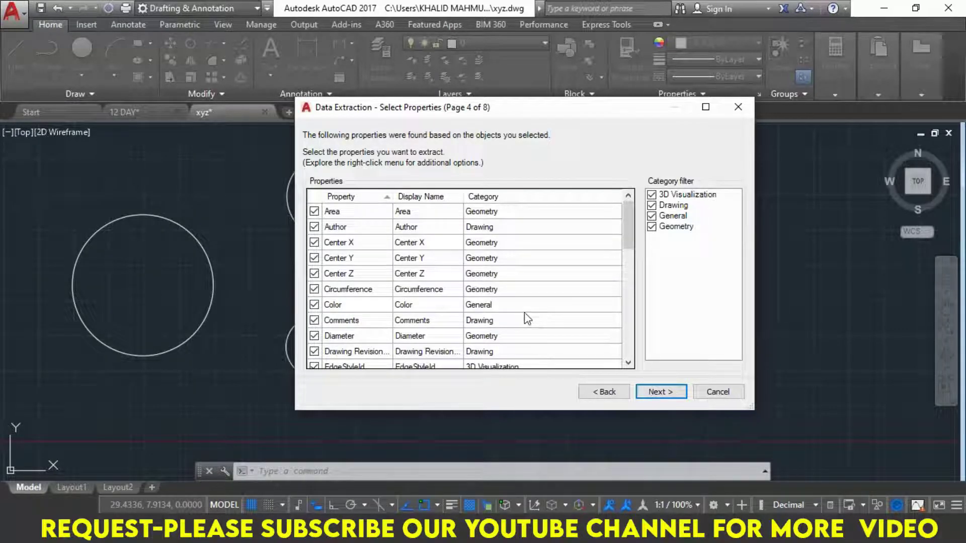
# Exclude the 3D Visualization and General categories and the Author property
pyautogui.click(654, 196)
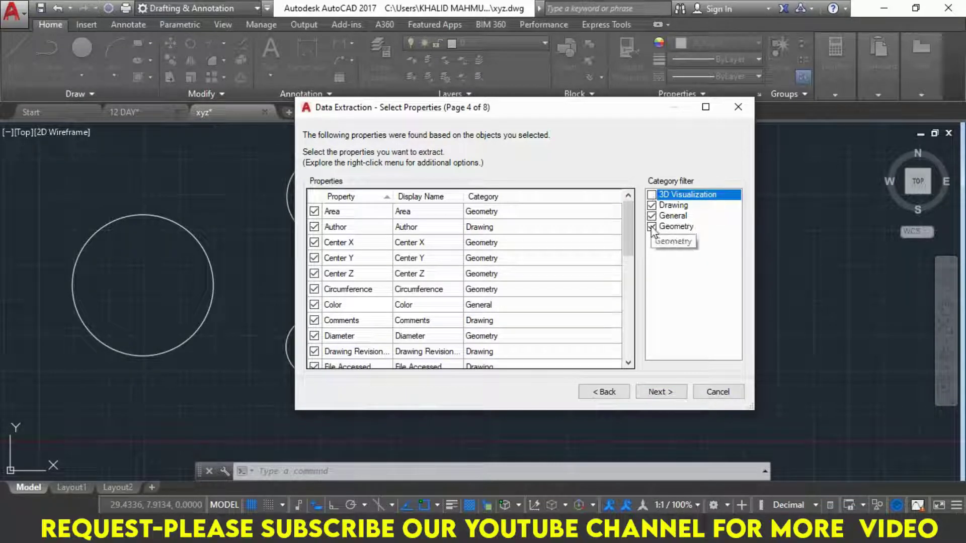
pyautogui.click(651, 216)
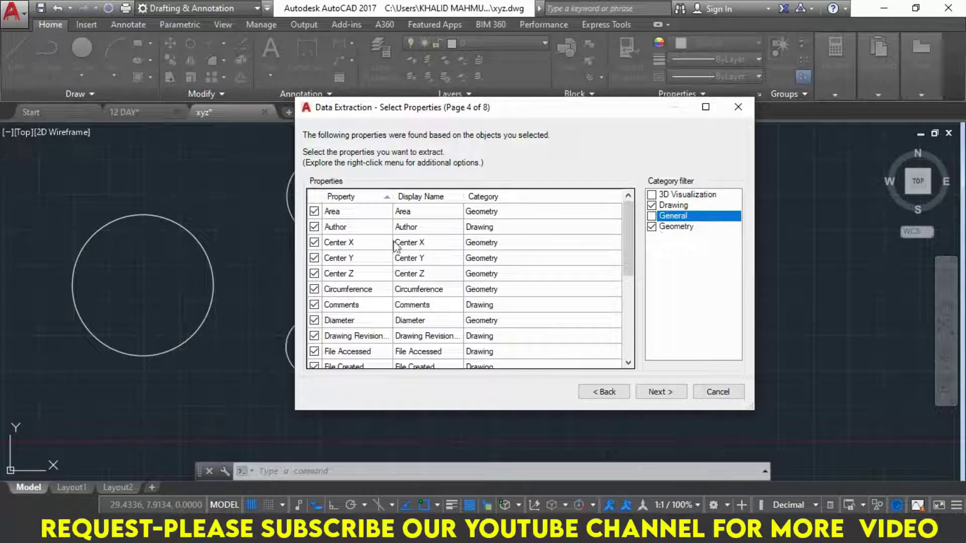
pyautogui.click(317, 227)
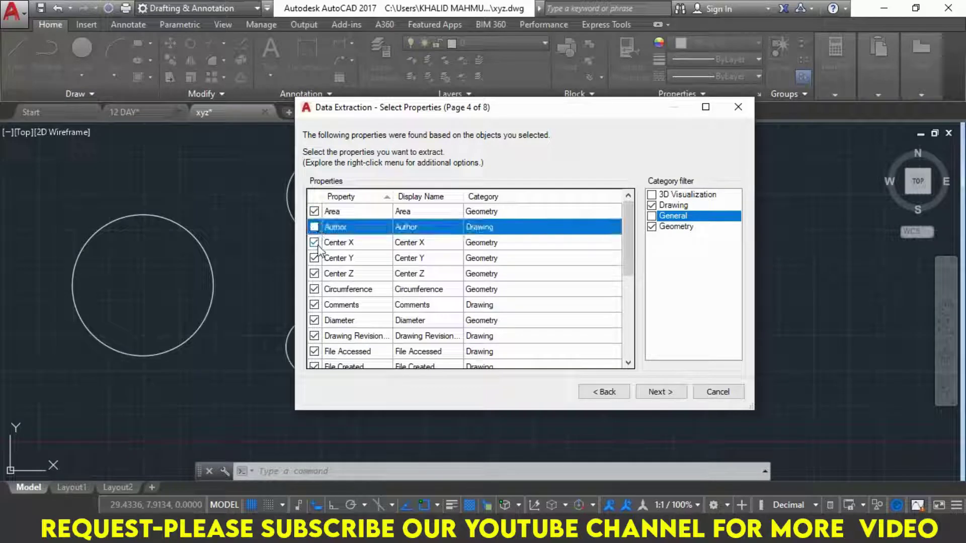
pyautogui.click(315, 305)
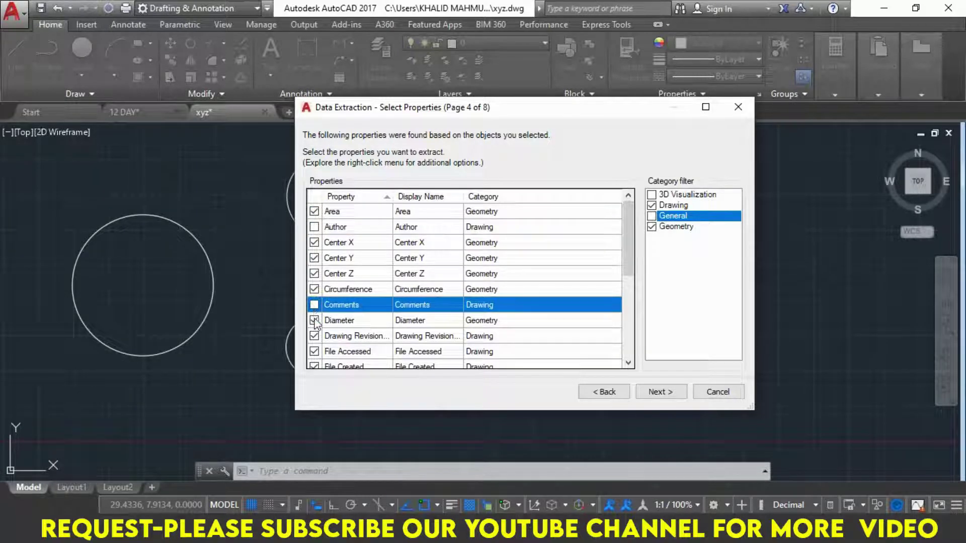
# Untick Comments, Drawing Revision, File Accessed, Created, Last Saved By, Location and Modified
pyautogui.scroll(-1, 315, 317)
pyautogui.click(314, 290)
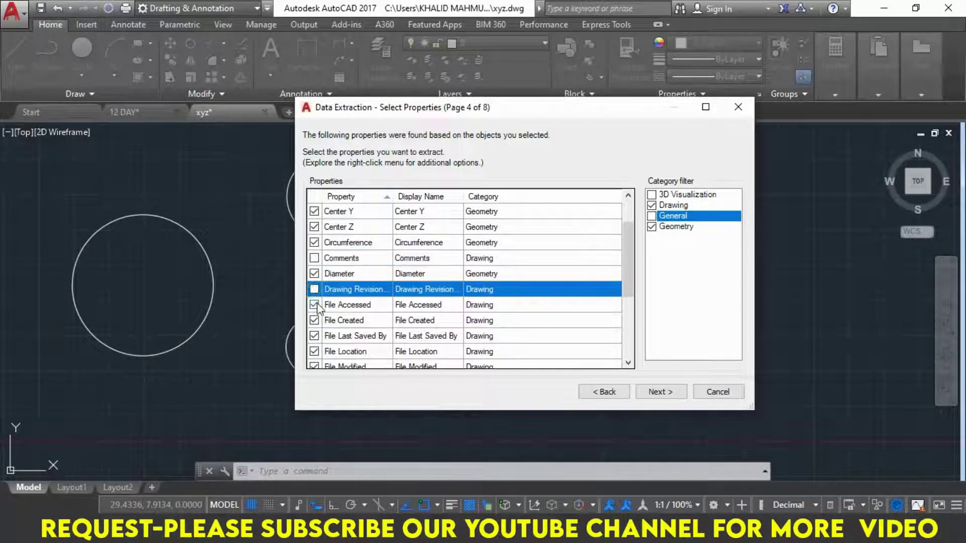
pyautogui.click(314, 305)
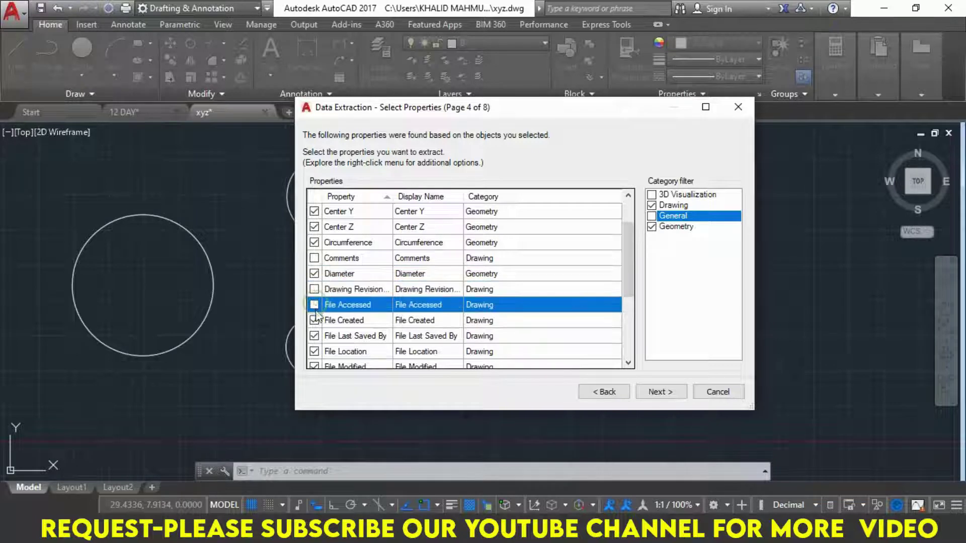
pyautogui.click(313, 336)
pyautogui.scroll(-1, 367, 306)
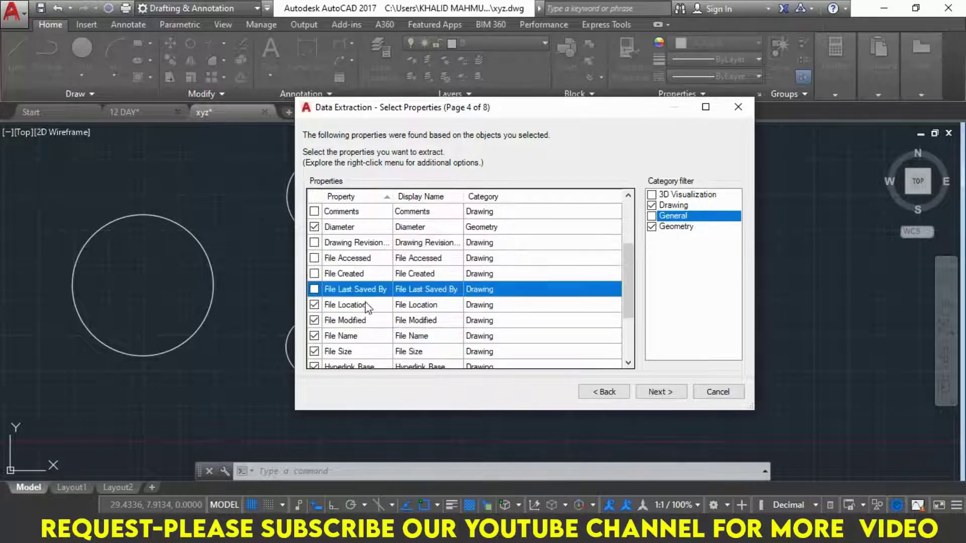
pyautogui.click(314, 304)
pyautogui.click(314, 320)
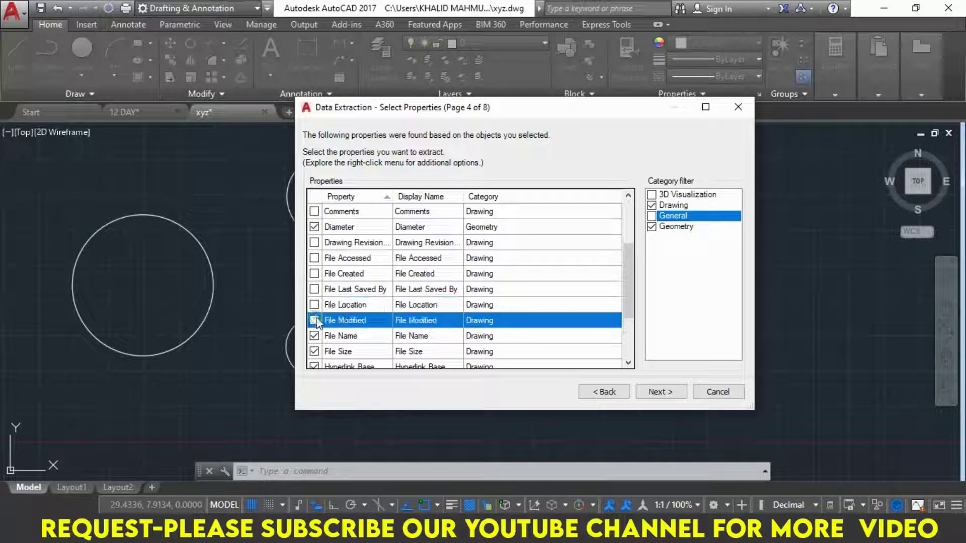
# Untick File Name, File Size, Hyperlink Base, Keywords, Total Editing Time and Subject
pyautogui.scroll(-1, 344, 308)
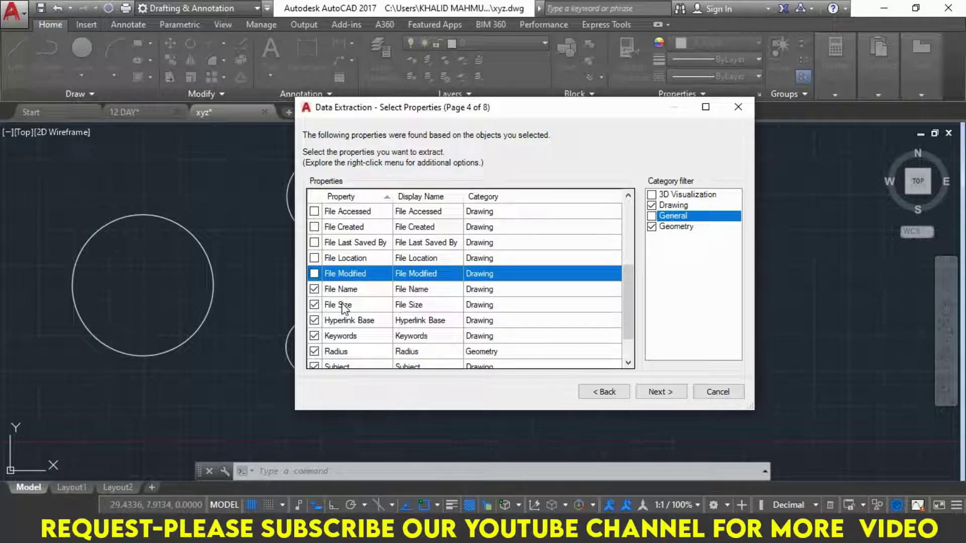
pyautogui.click(314, 289)
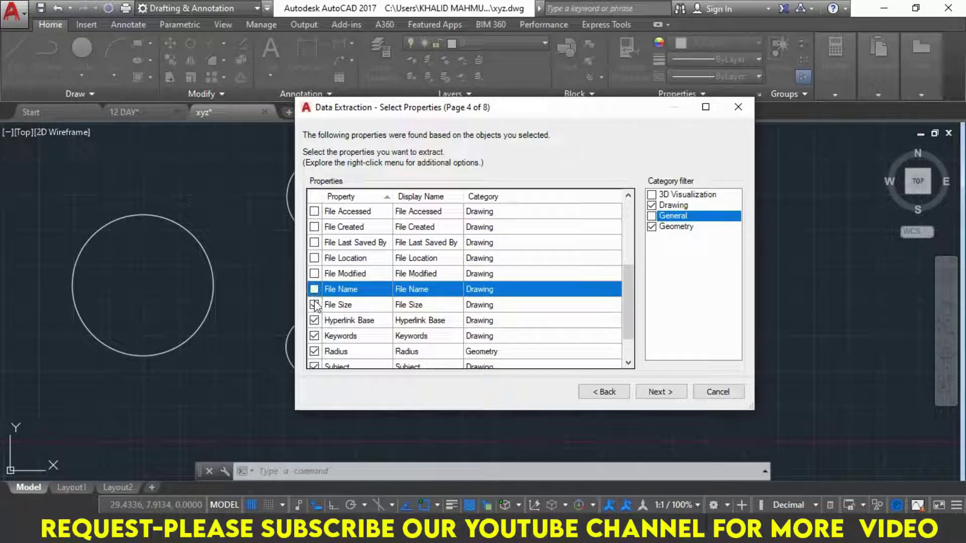
pyautogui.click(314, 304)
pyautogui.click(314, 320)
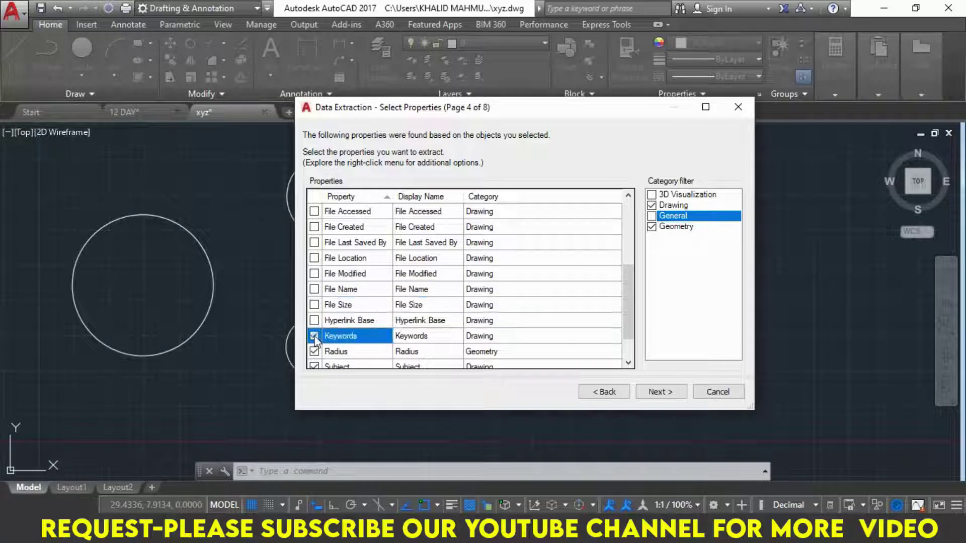
pyautogui.scroll(-1, 321, 326)
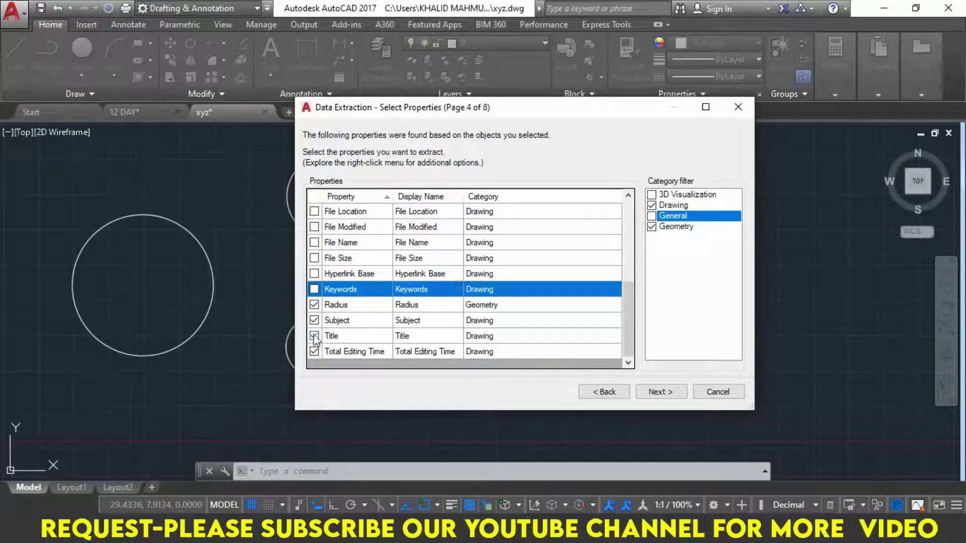
pyautogui.click(314, 351)
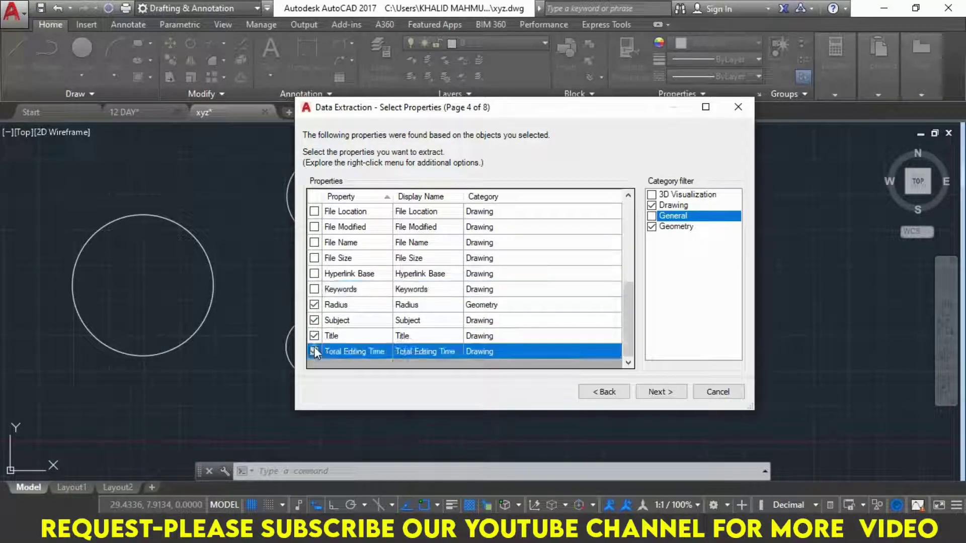
pyautogui.click(315, 320)
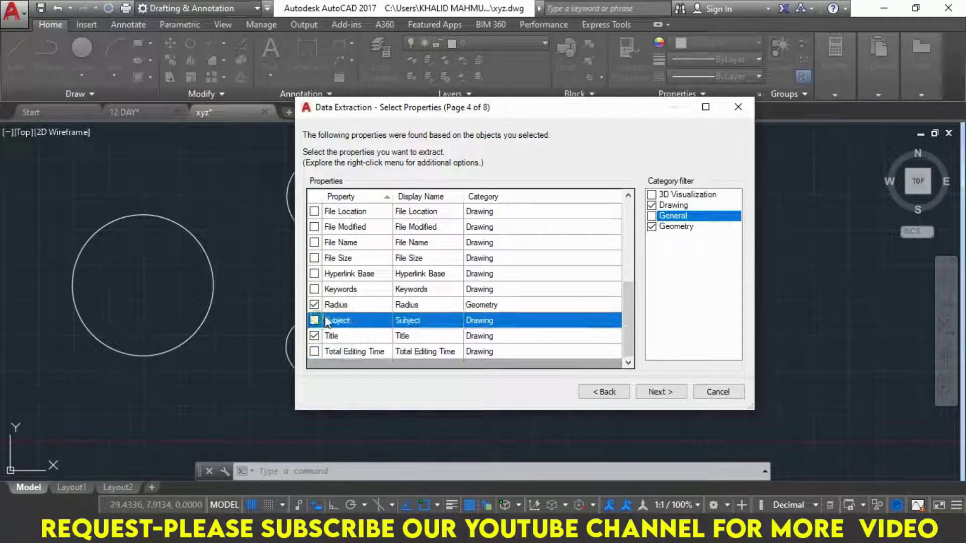
pyautogui.scroll(5, 357, 258)
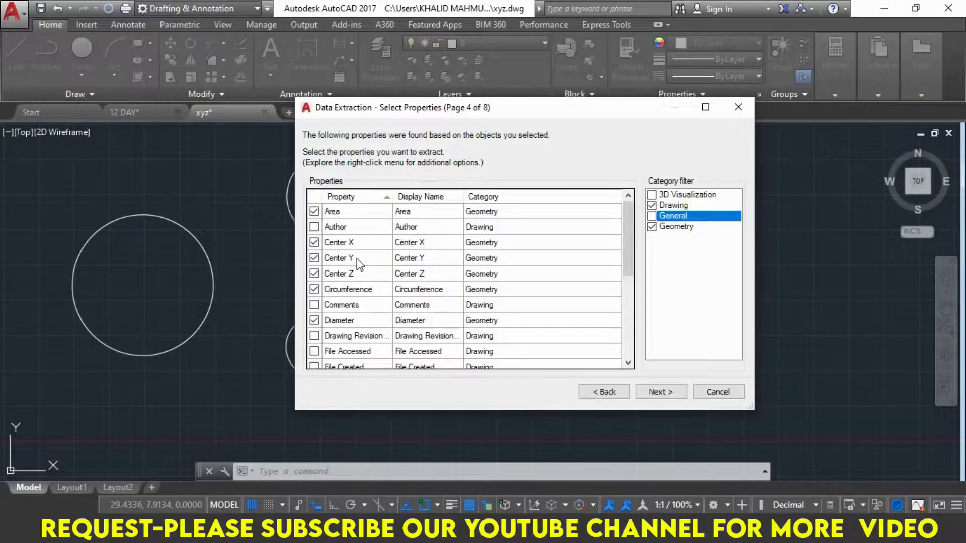
# Preview the refined circle data, then go back to the property list
pyautogui.click(656, 392)
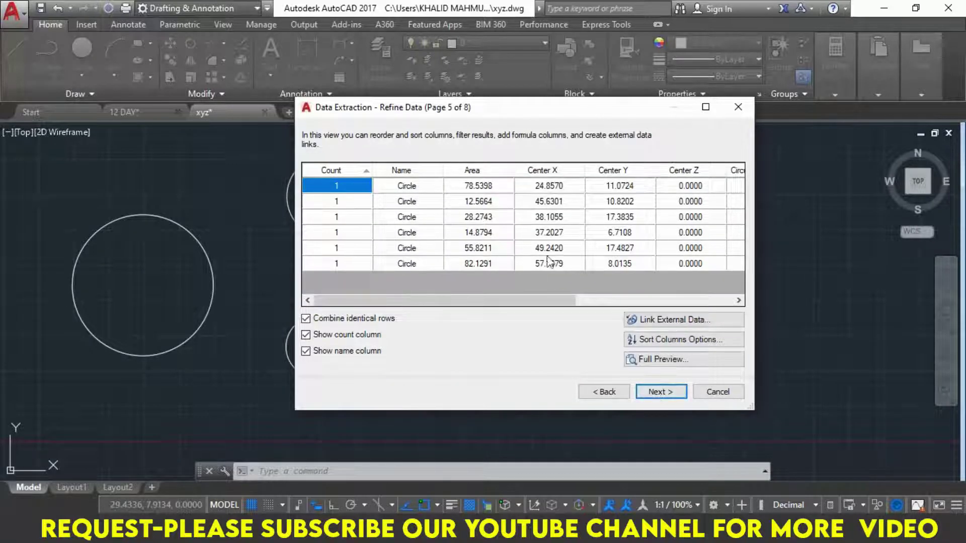
pyautogui.moveTo(526, 300)
pyautogui.mouseDown()
pyautogui.moveTo(590, 301)
pyautogui.moveTo(515, 281)
pyautogui.mouseUp()
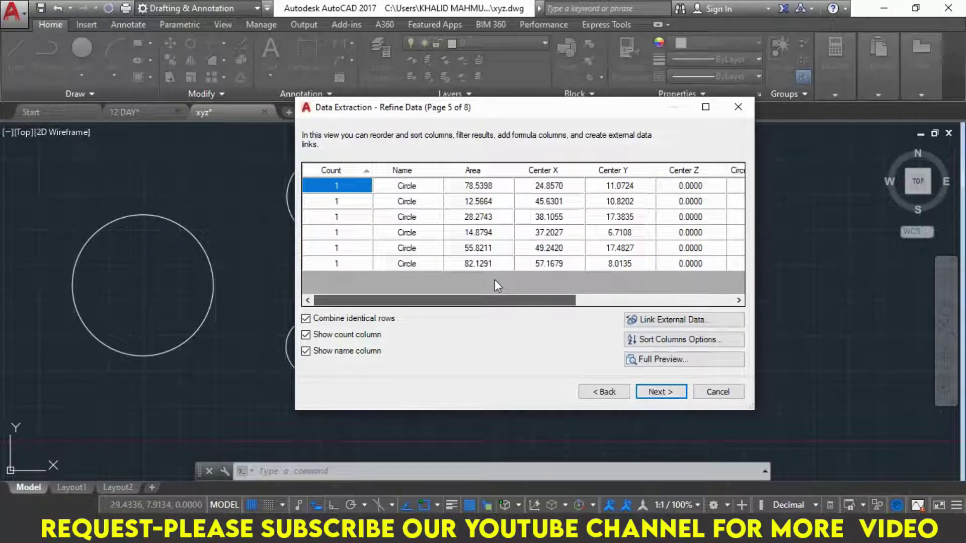
pyautogui.moveTo(494, 280); pyautogui.dragTo(684, 279)
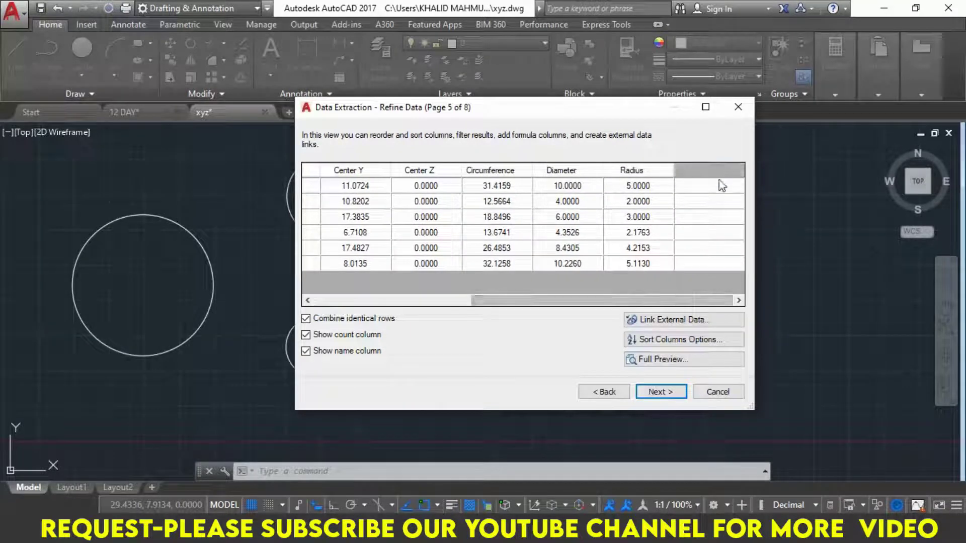
pyautogui.click(601, 392)
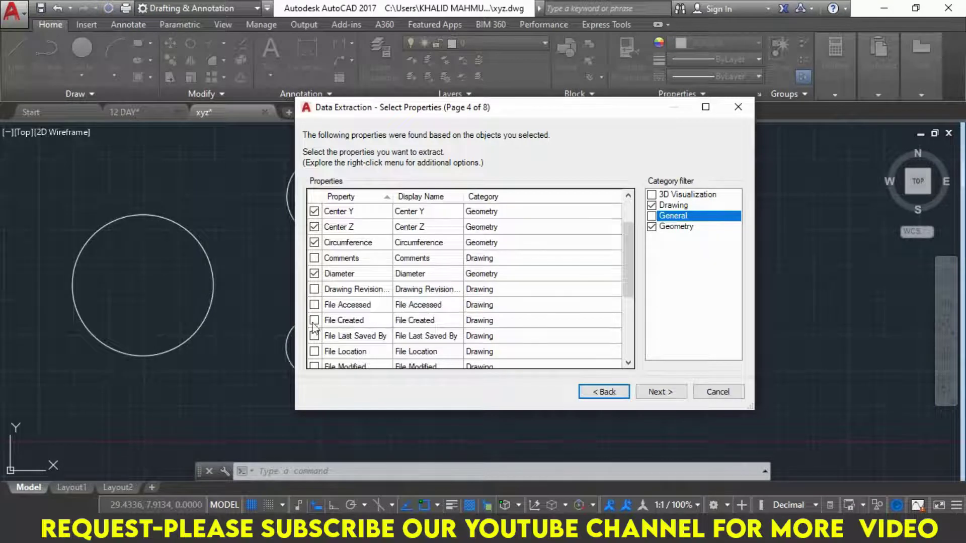
# Untick the Title property and advance to the Choose Output page
pyautogui.scroll(-4, 316, 327)
pyautogui.click(316, 322)
pyautogui.click(314, 336)
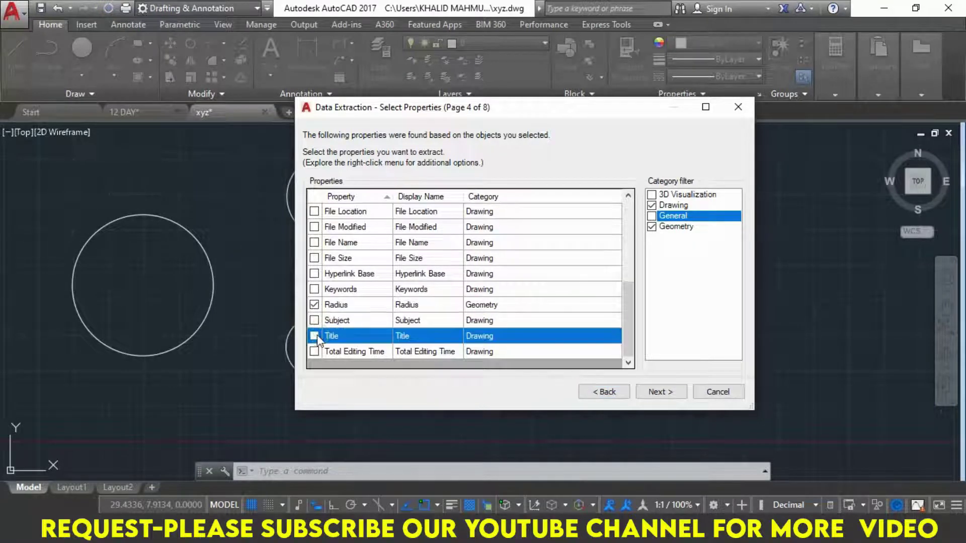
pyautogui.click(652, 396)
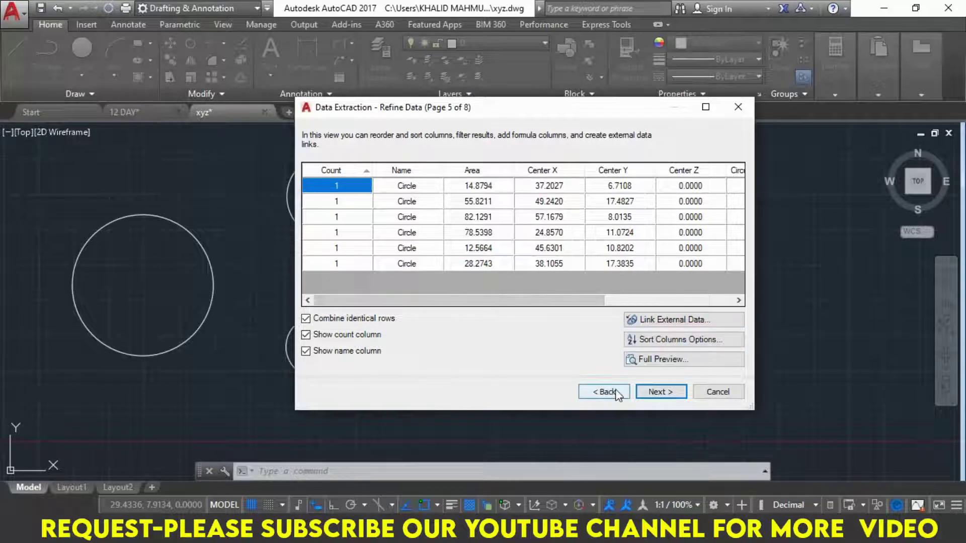
pyautogui.click(657, 394)
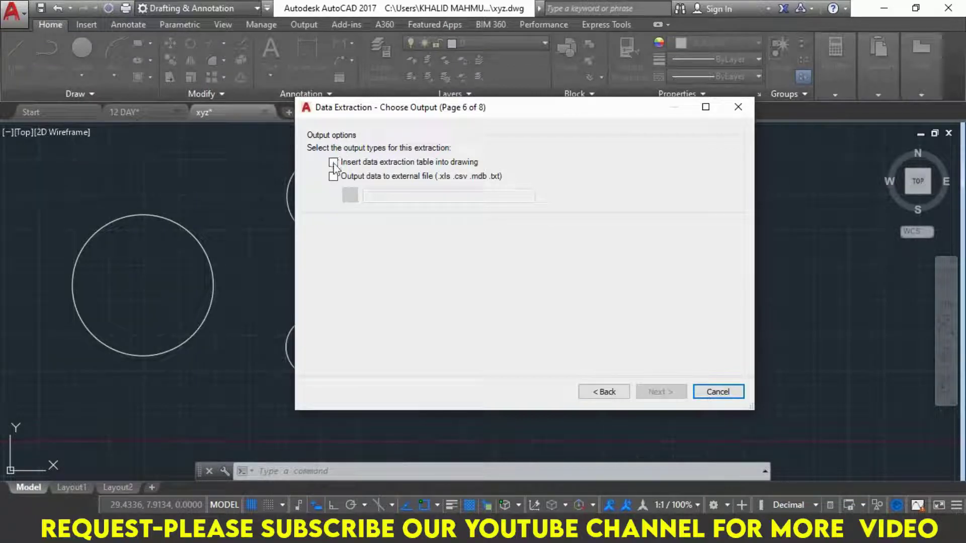
# Insert the extraction as a table, keep the default table style and finish the wizard
pyautogui.click(333, 164)
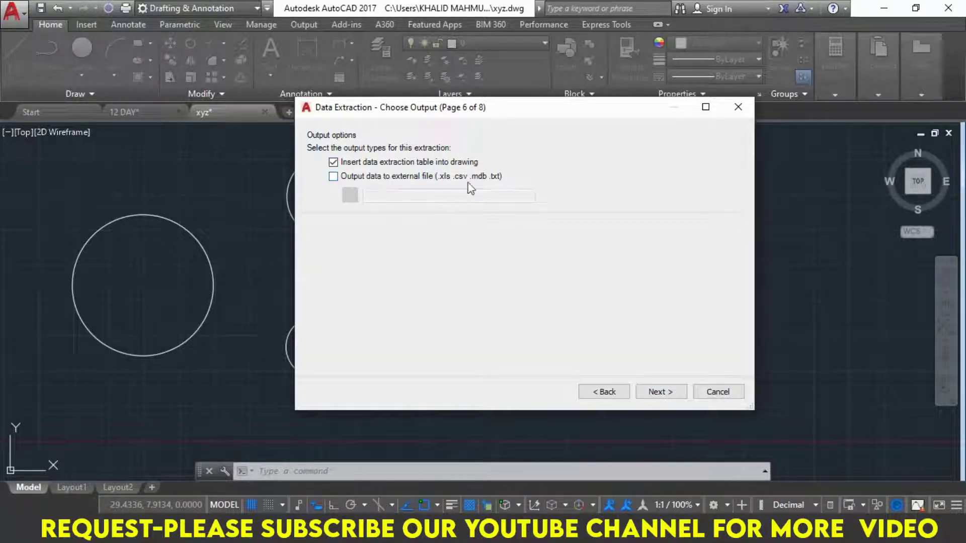
pyautogui.click(657, 395)
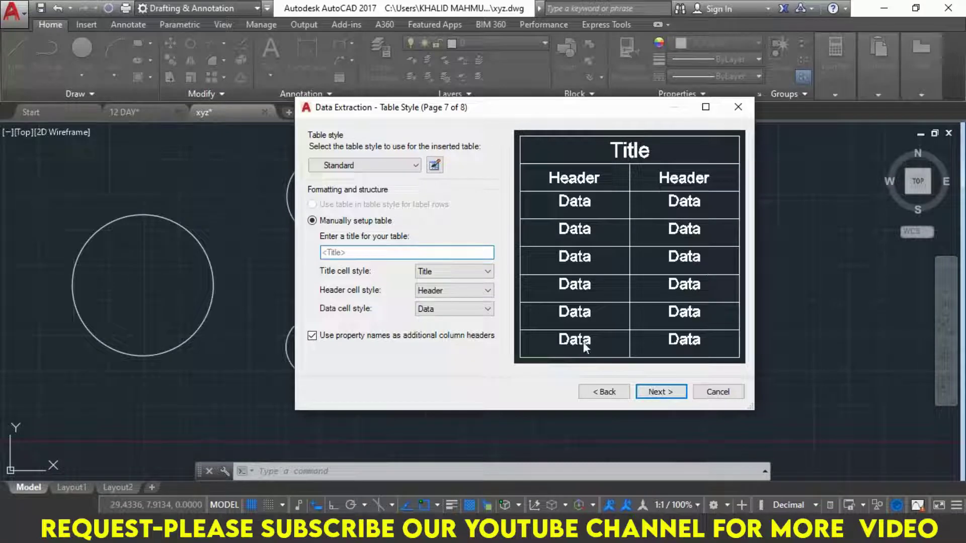
pyautogui.click(658, 393)
pyautogui.click(659, 393)
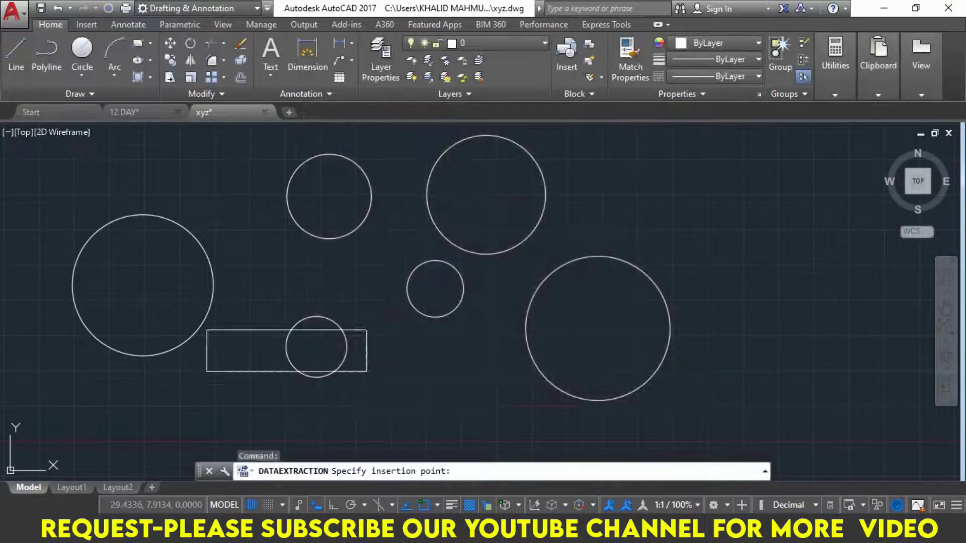
# Place the circle data table in empty space right of the circles and zoom in
pyautogui.moveTo(689, 243); pyautogui.dragTo(308, 266, button='middle')
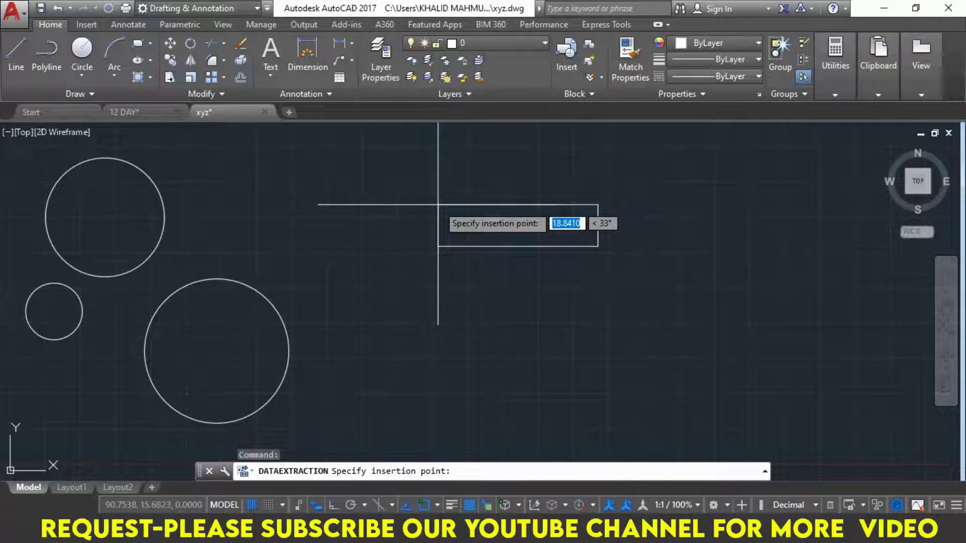
pyautogui.click(438, 204)
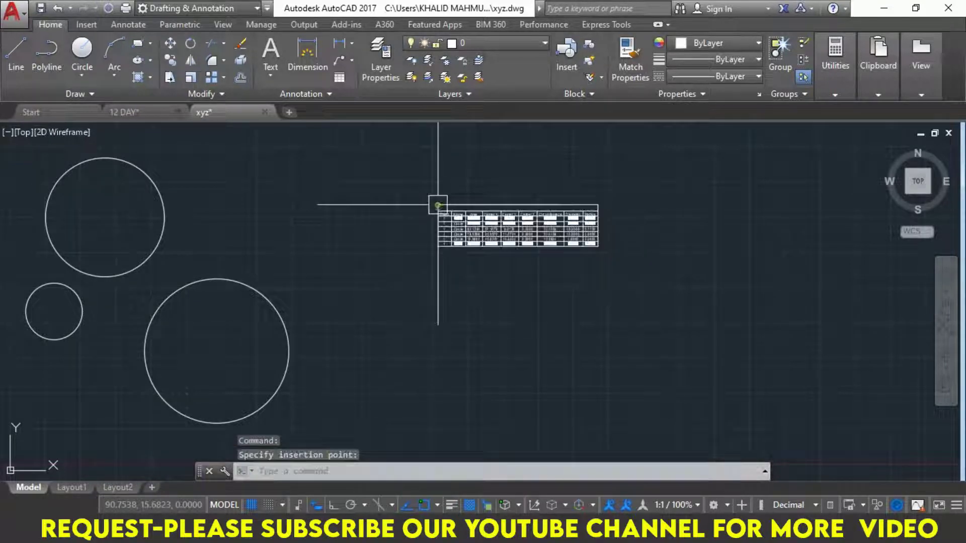
pyautogui.scroll(6, 488, 210)
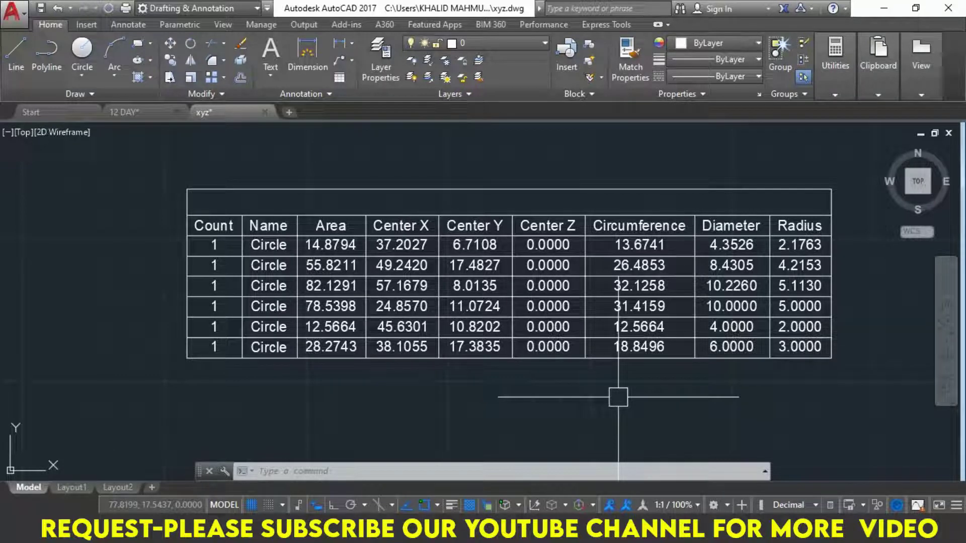
# Close xyz.dwg without saving, then select and erase all objects in 12 DAY.dwg
pyautogui.click(835, 66)
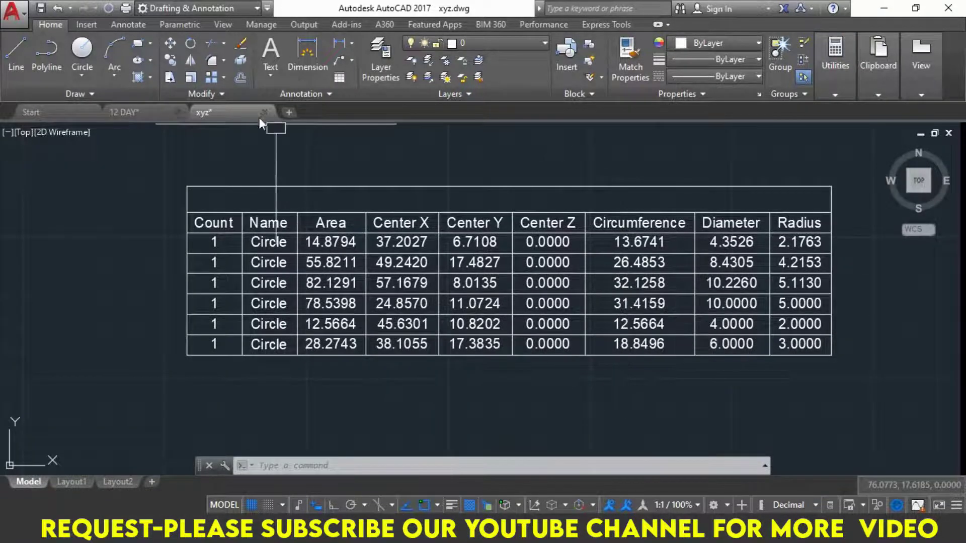
pyautogui.click(266, 112)
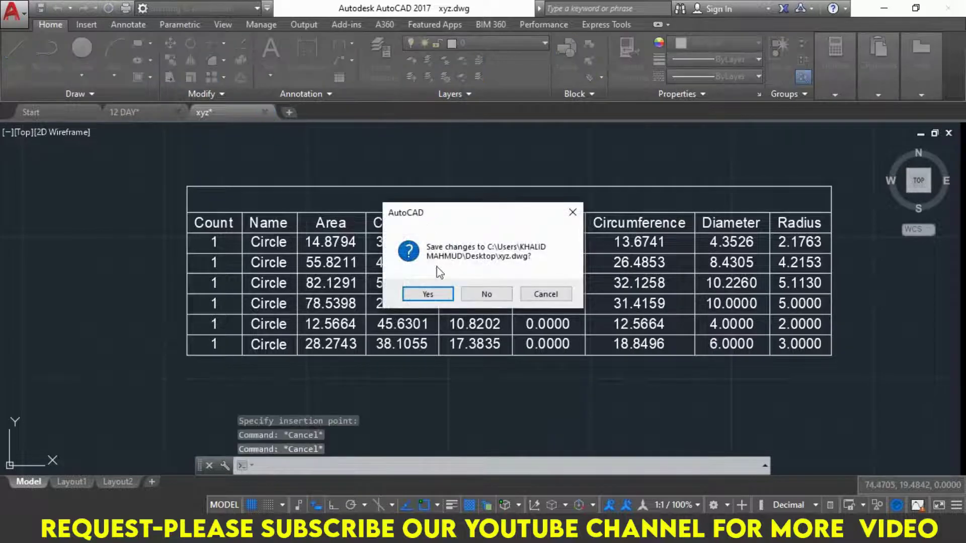
pyautogui.click(486, 296)
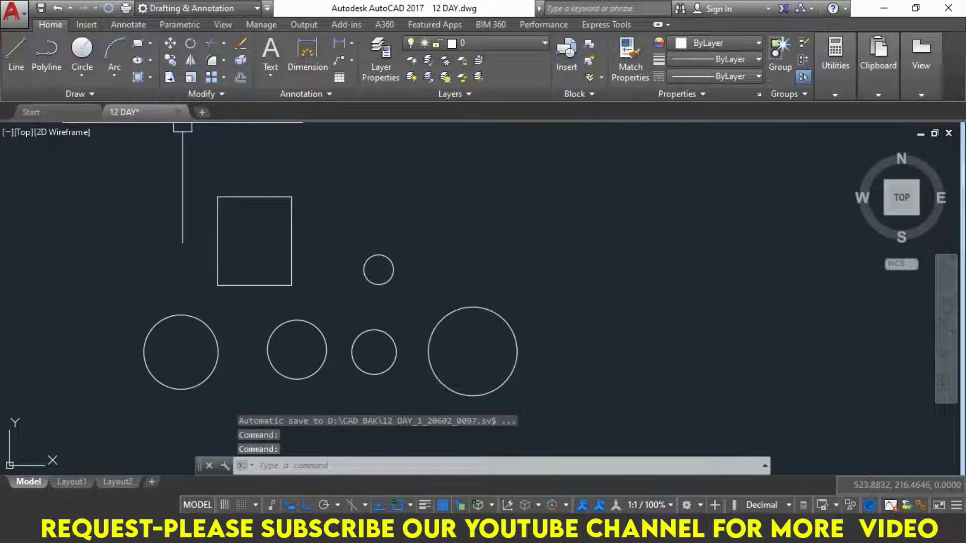
pyautogui.hotkey('ctrl', 'a')
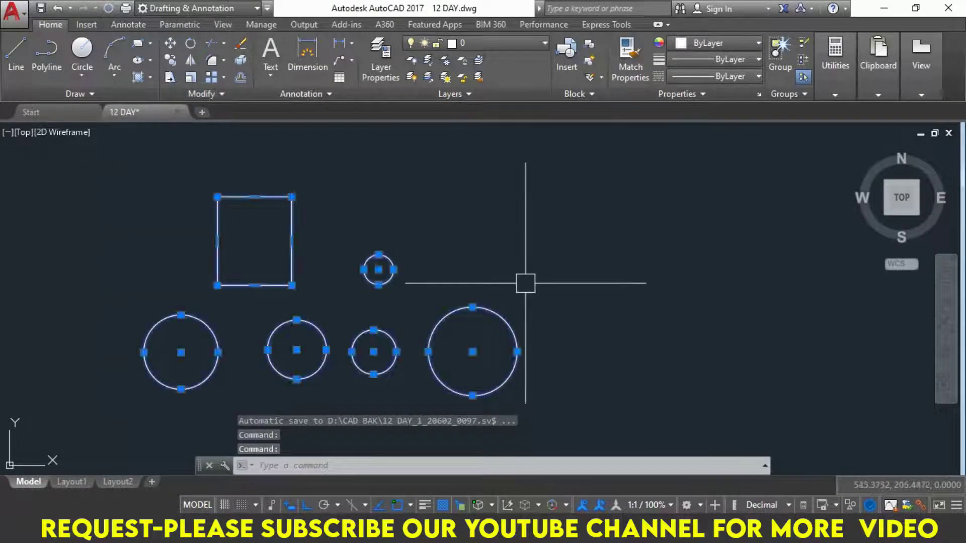
pyautogui.press('Delete')
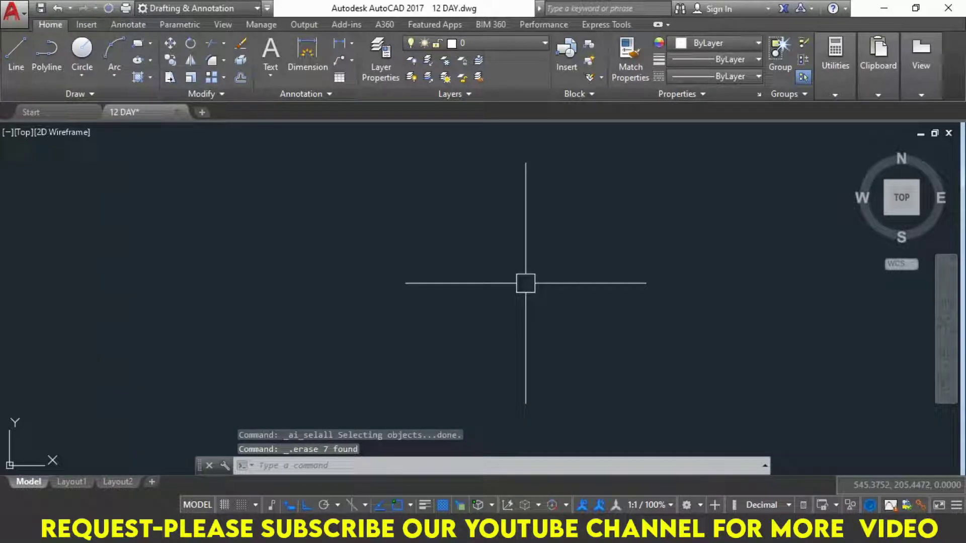
# Highlight the Create Simple Block, Write Block, Insert Block, Design Center and Tool Palettes topics
pyautogui.hotkey('alt', 'Tab')
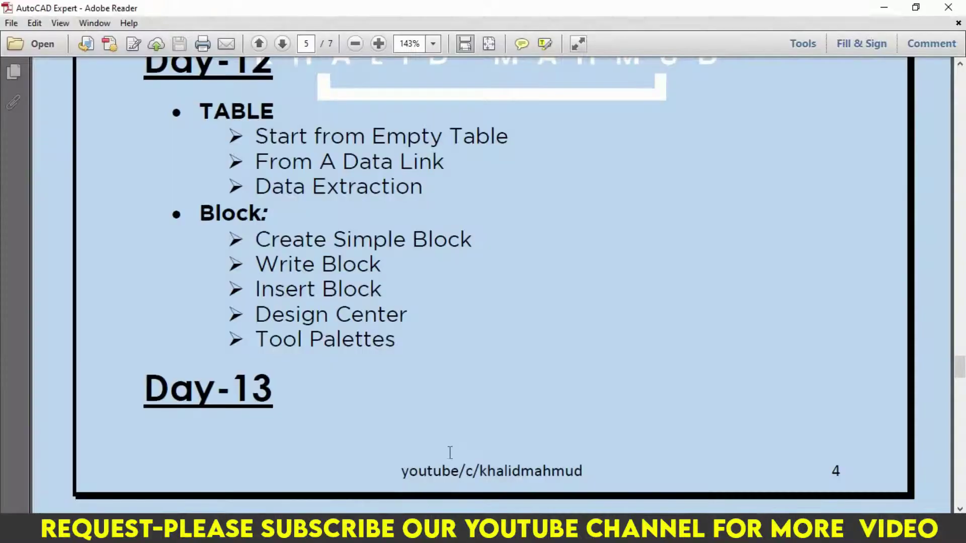
pyautogui.moveTo(254, 239); pyautogui.dragTo(476, 249)
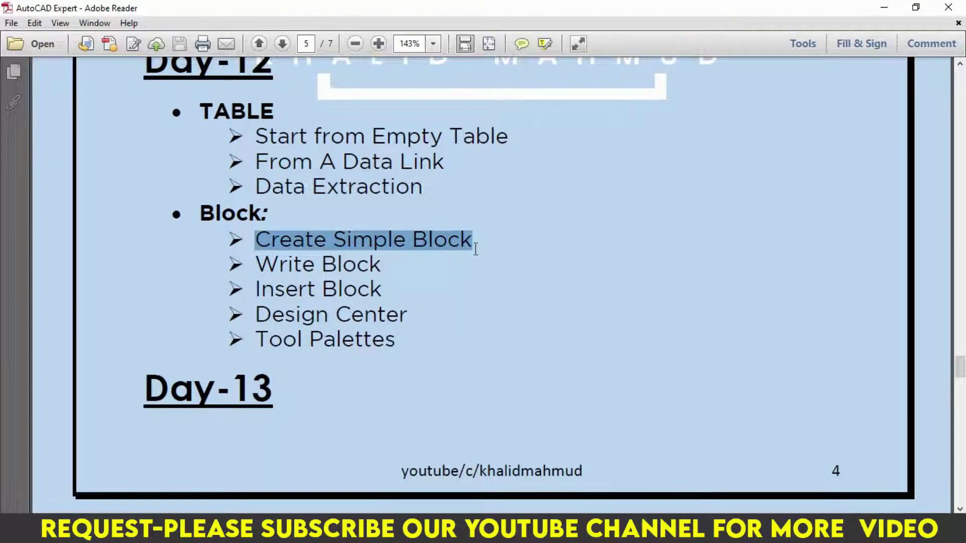
pyautogui.moveTo(253, 265); pyautogui.dragTo(382, 266)
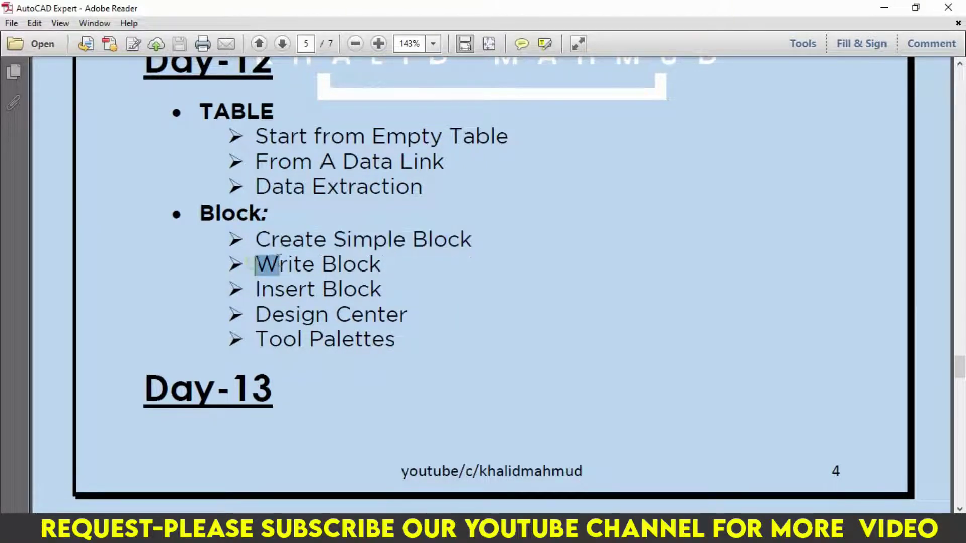
pyautogui.moveTo(255, 291); pyautogui.dragTo(382, 293)
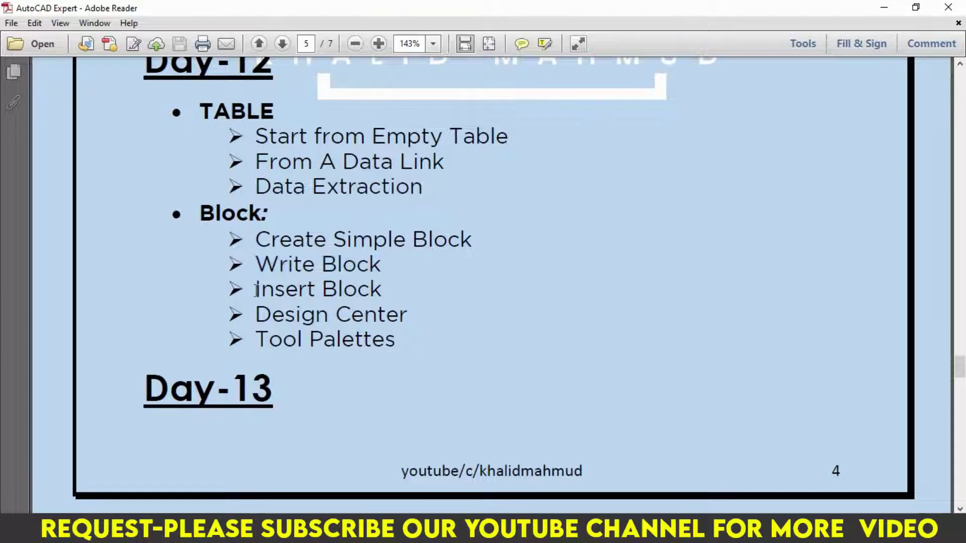
pyautogui.moveTo(255, 315); pyautogui.dragTo(405, 315)
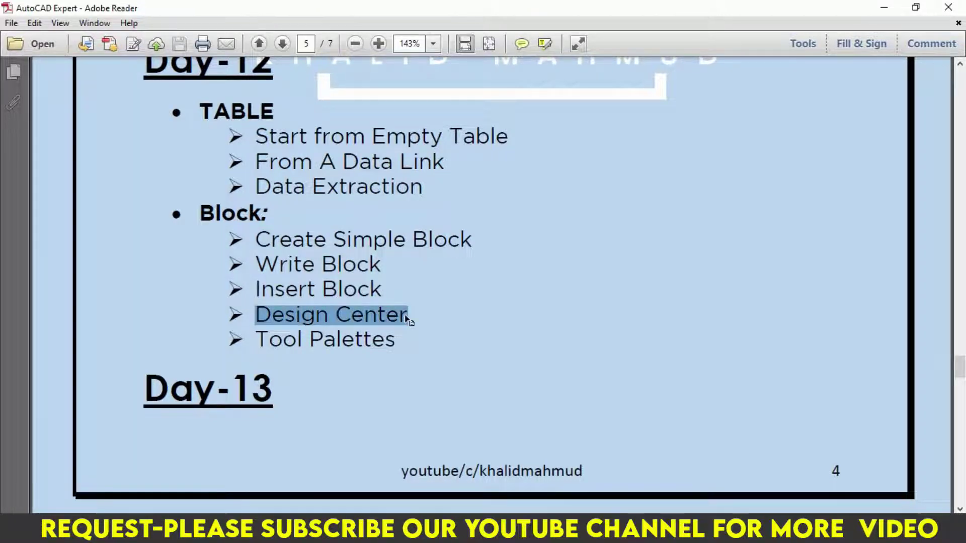
pyautogui.moveTo(254, 339); pyautogui.dragTo(383, 341)
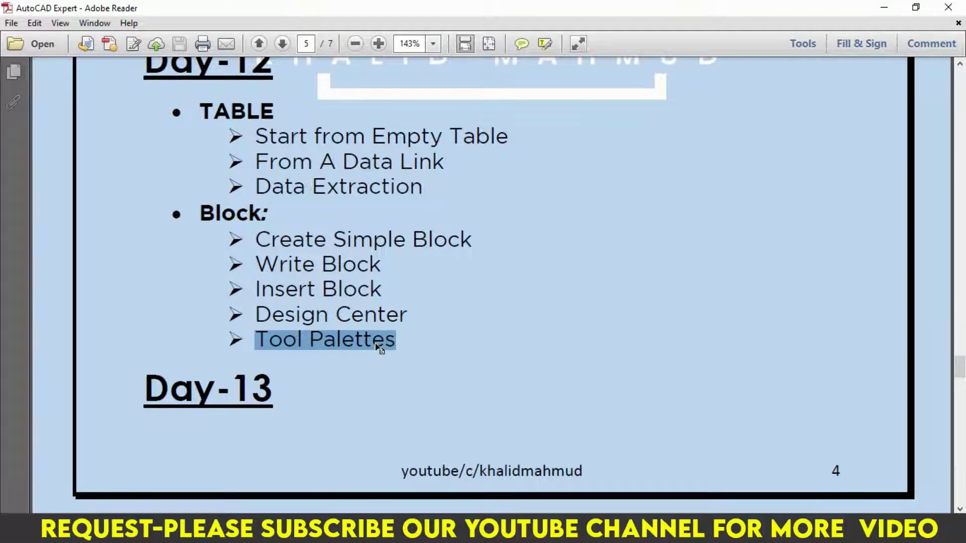
# Open the AutoCAD Text File from the Desktop in a maximised Notepad window
pyautogui.press('super+e')
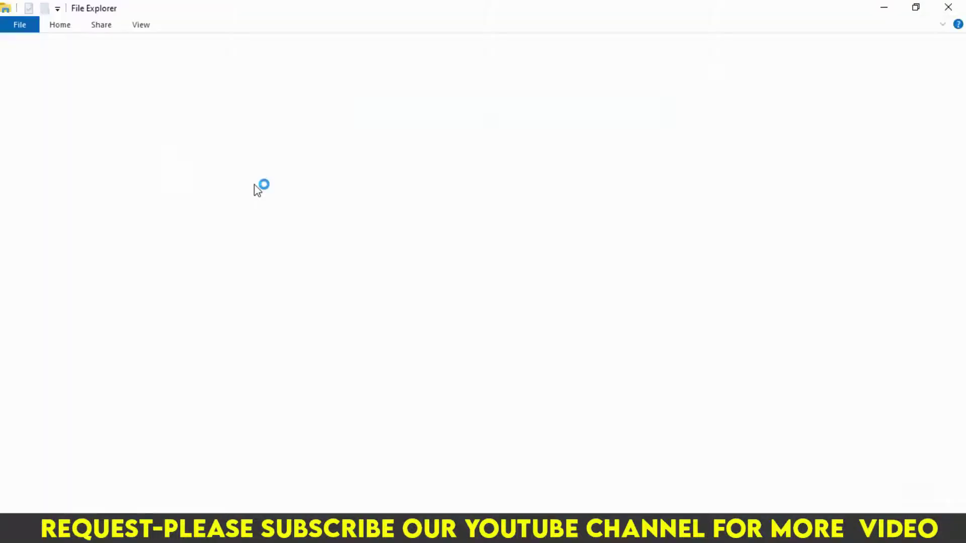
pyautogui.click(30, 95)
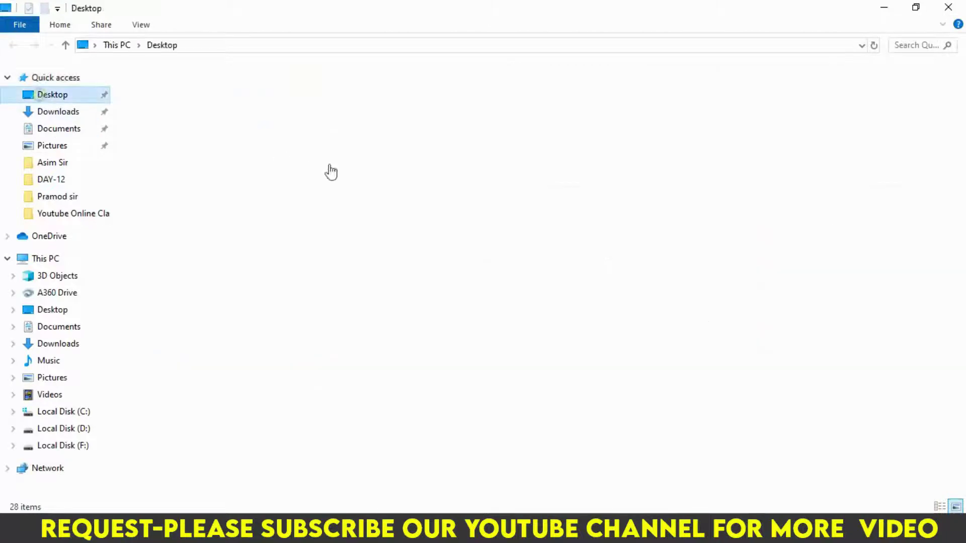
pyautogui.doubleClick(694, 106)
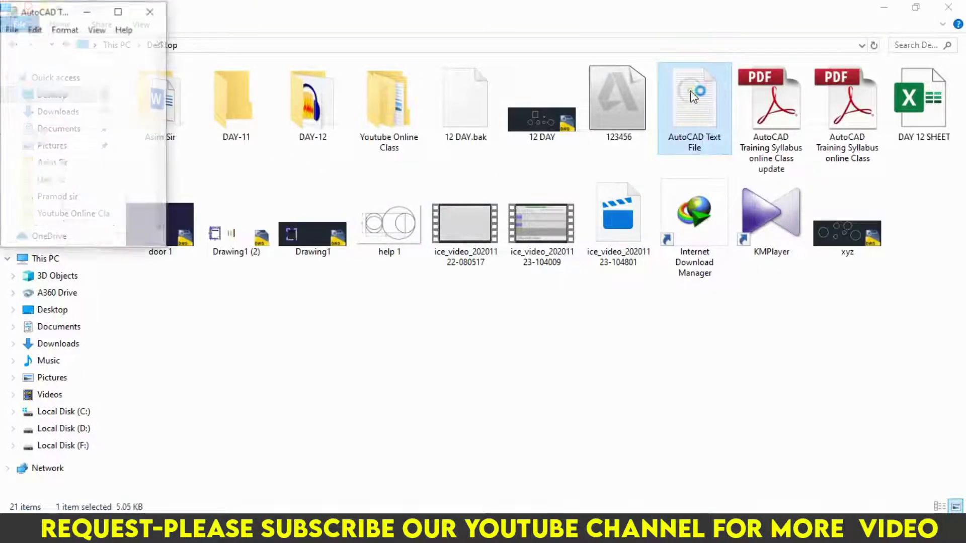
pyautogui.click(119, 11)
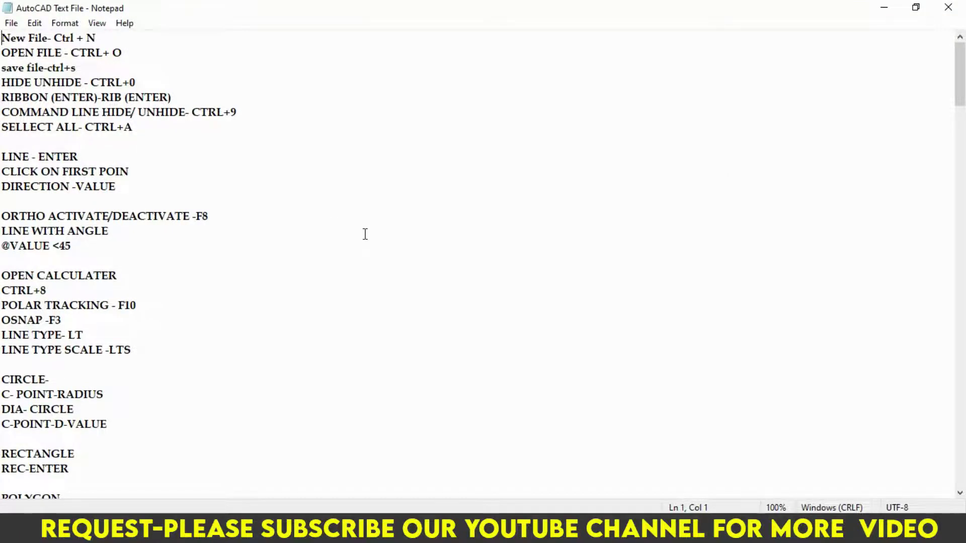
# Scroll through the Notepad notes to find the Block section
pyautogui.keyDown('ctrl'); pyautogui.scroll(2, 365, 234); pyautogui.keyUp('ctrl')
pyautogui.keyDown('ctrl'); pyautogui.scroll(2, 366, 234); pyautogui.keyUp('ctrl')
pyautogui.keyDown('ctrl'); pyautogui.scroll(3, 365, 234); pyautogui.keyUp('ctrl')
pyautogui.keyDown('ctrl'); pyautogui.scroll(3, 365, 234); pyautogui.keyUp('ctrl')
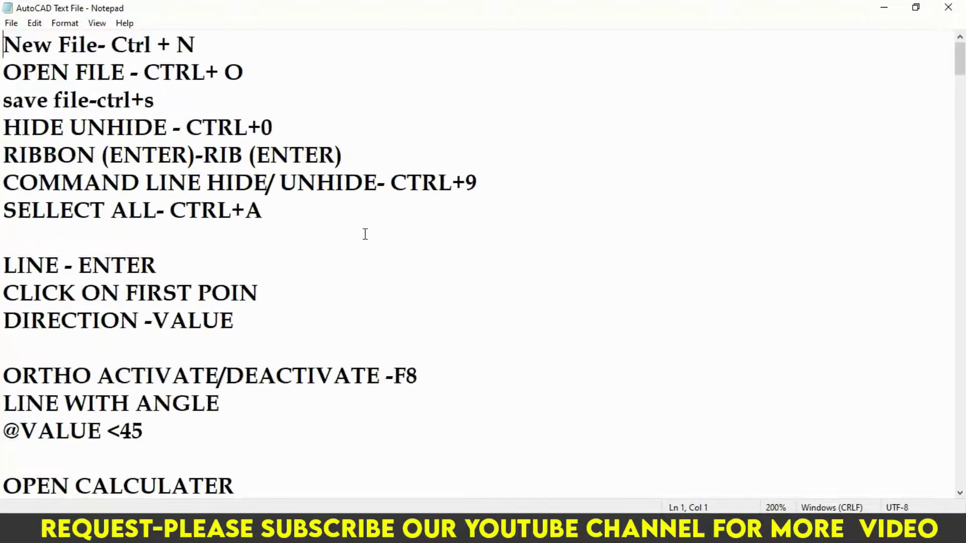
pyautogui.keyDown('ctrl'); pyautogui.scroll(2, 365, 234); pyautogui.keyUp('ctrl')
pyautogui.scroll(-2, 365, 234)
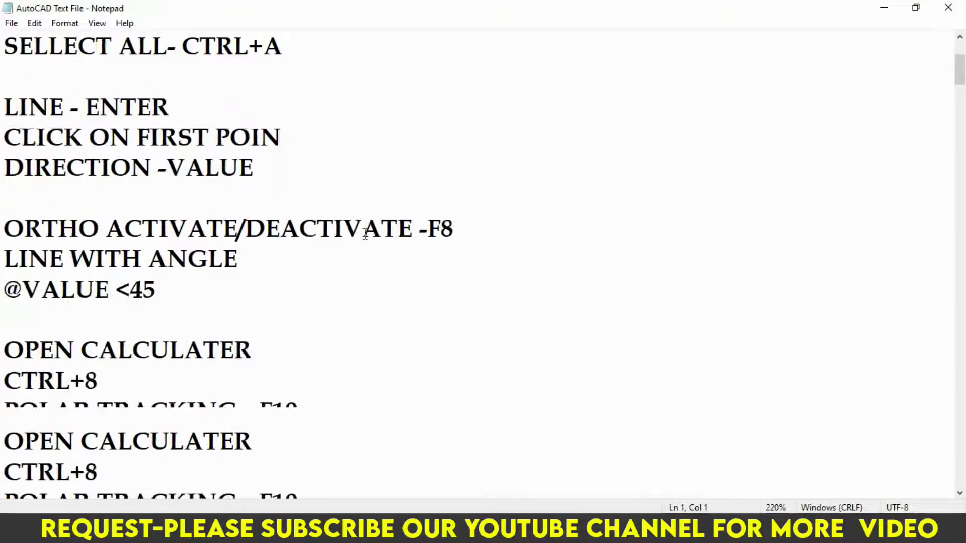
pyautogui.scroll(-5, 365, 234)
pyautogui.scroll(-5, 365, 234)
pyautogui.scroll(-5, 365, 233)
pyautogui.scroll(-5, 365, 234)
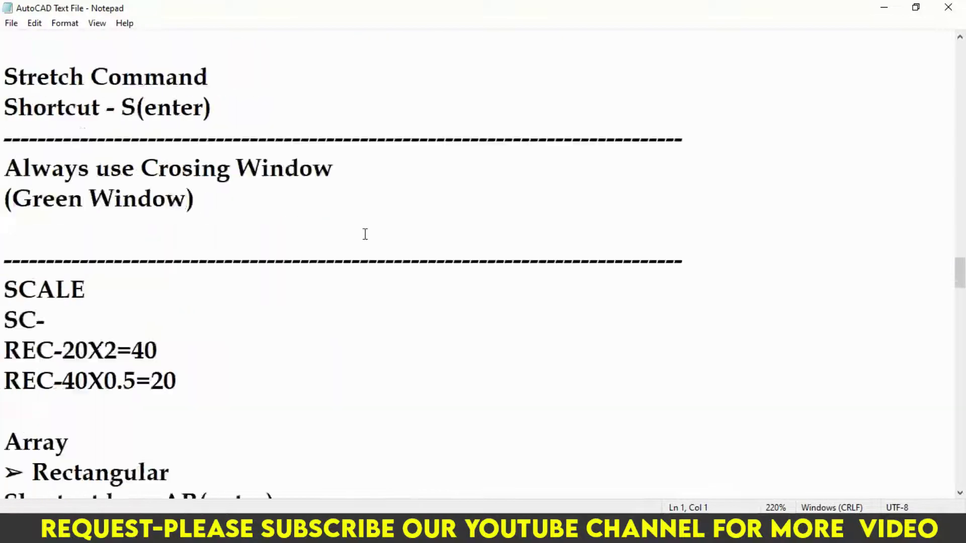
pyautogui.scroll(-5, 365, 234)
pyautogui.scroll(-5, 365, 234)
pyautogui.scroll(-5, 365, 231)
pyautogui.scroll(-3, 365, 230)
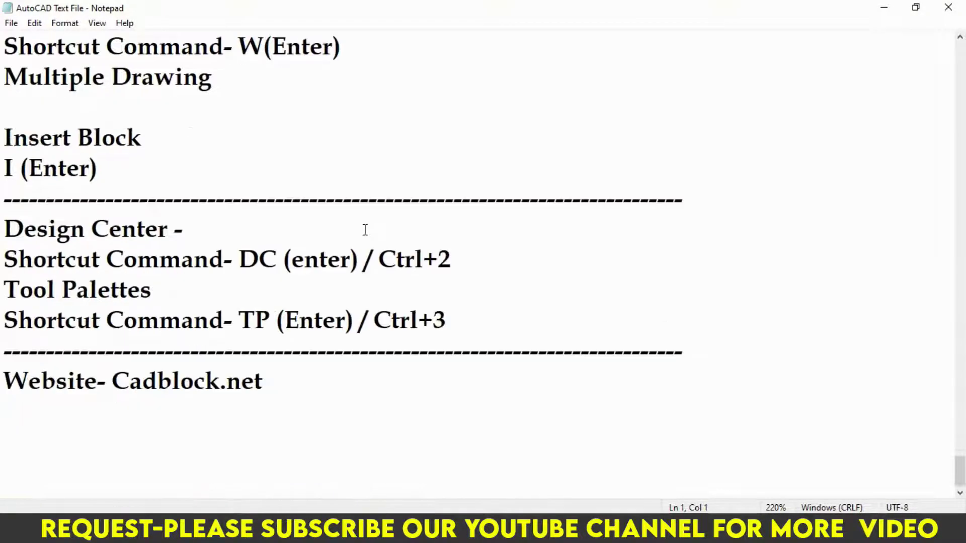
pyautogui.scroll(3, 365, 229)
pyautogui.scroll(1, 365, 230)
pyautogui.scroll(2, 365, 230)
pyautogui.scroll(-2, 365, 230)
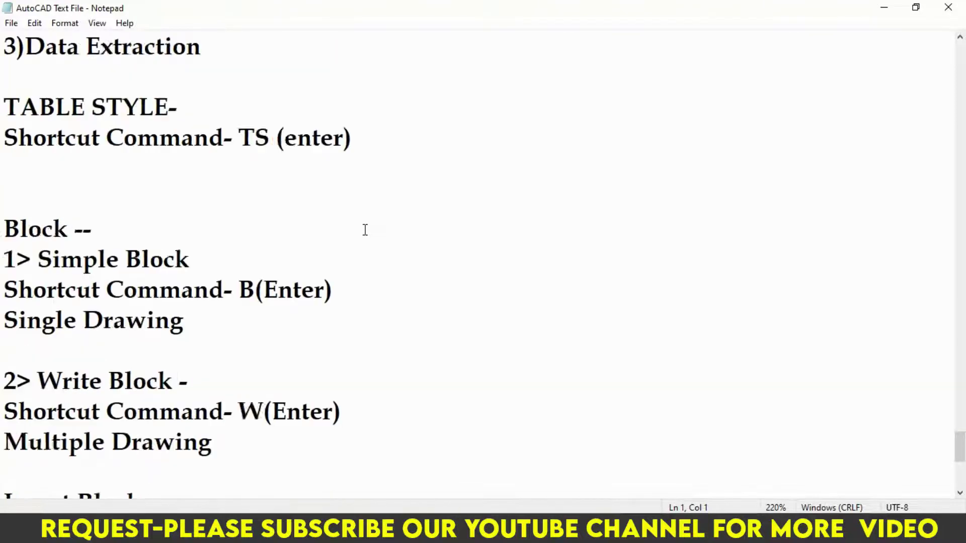
pyautogui.scroll(-1, 365, 230)
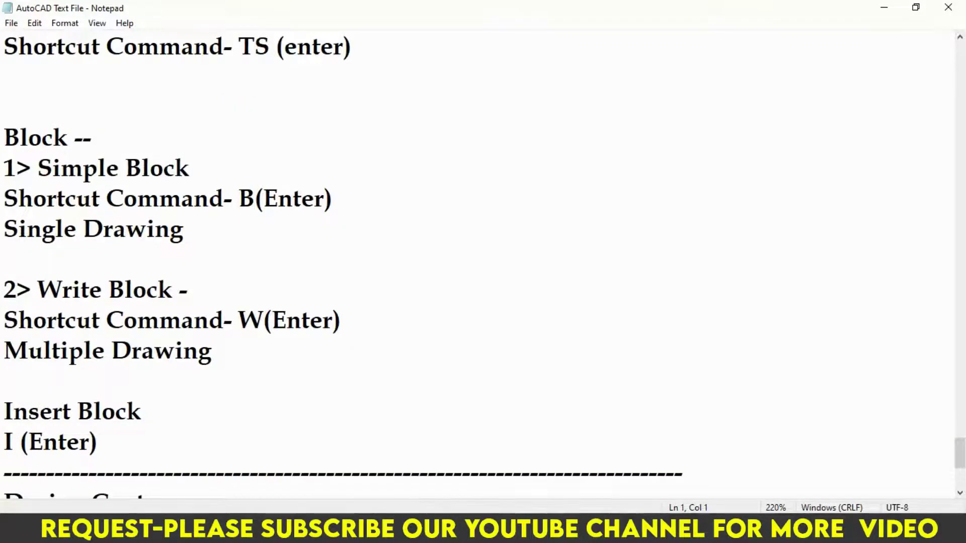
# Highlight the Block heading and B shortcut, then return to AutoCAD
pyautogui.moveTo(4, 137); pyautogui.dragTo(113, 130)
pyautogui.moveTo(52, 168); pyautogui.dragTo(152, 169)
pyautogui.moveTo(239, 198); pyautogui.dragTo(250, 198)
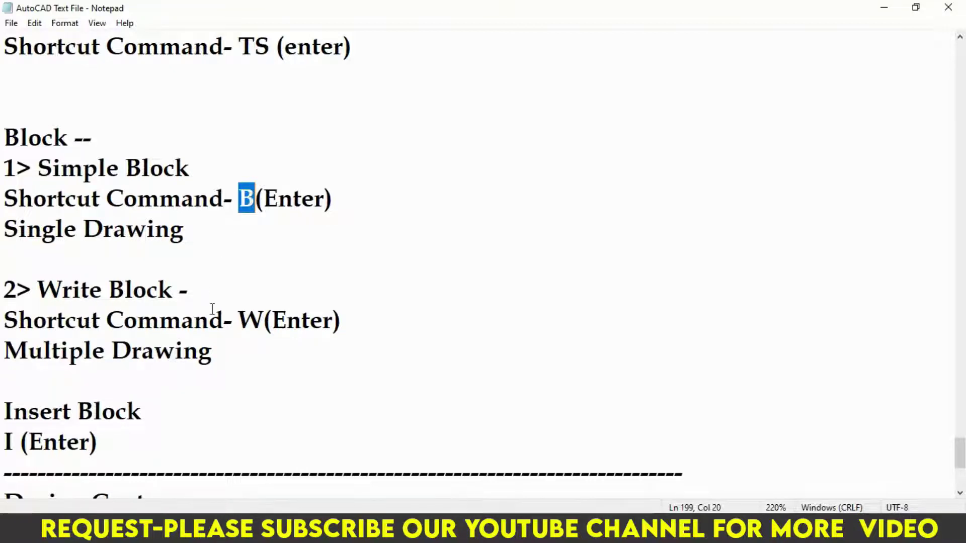
pyautogui.hotkey('alt', 'Tab')
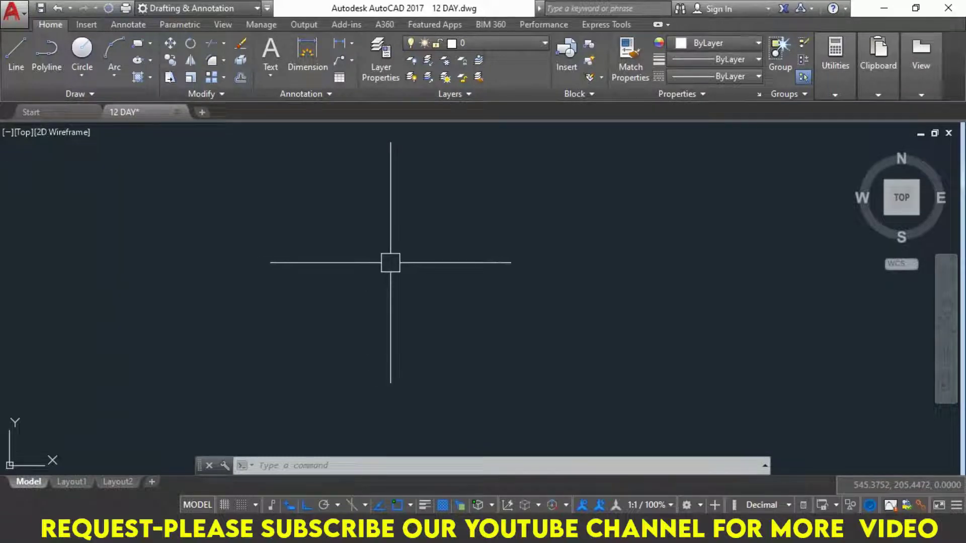
# In the UN Drawing Units dialog, choose Engineering length type and 0'-0" precision
pyautogui.write('UN')
pyautogui.press('Return')
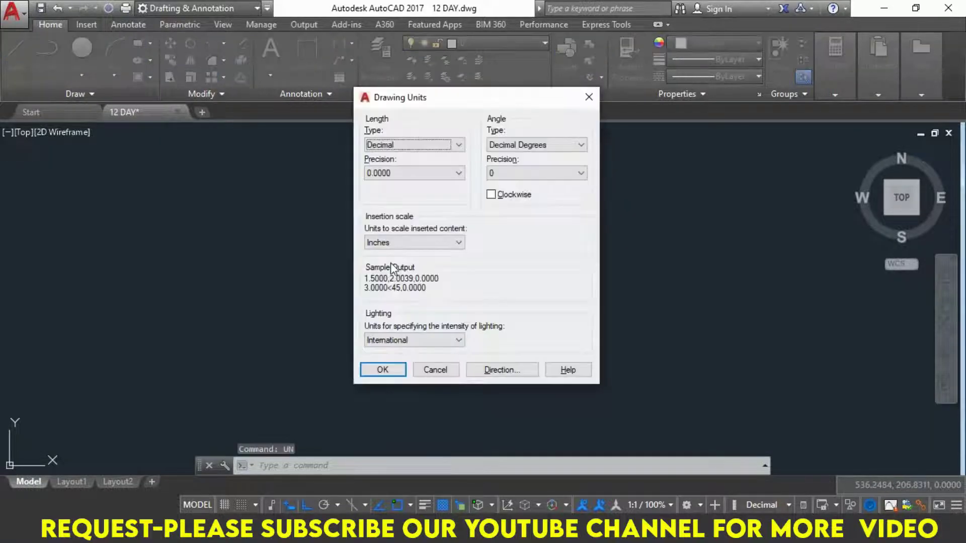
pyautogui.click(397, 144)
pyautogui.click(405, 177)
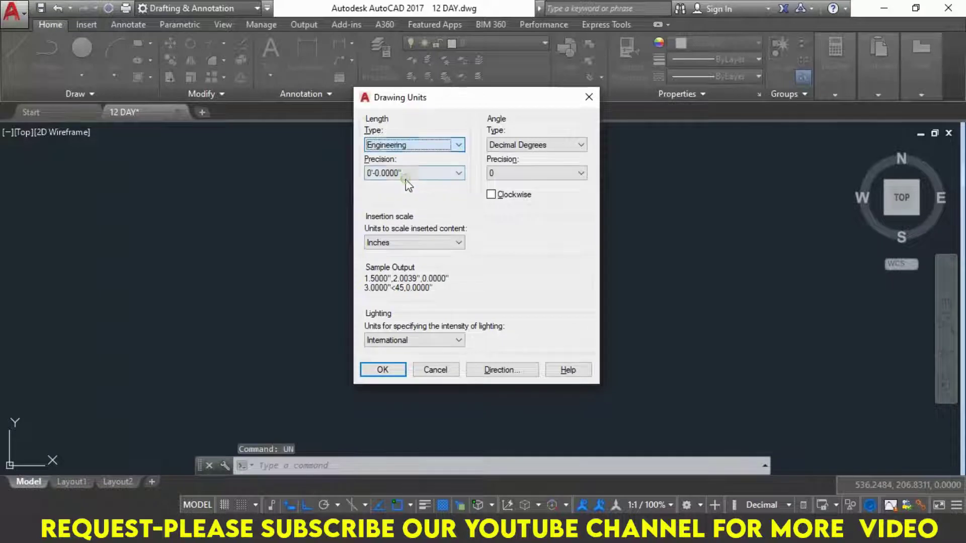
pyautogui.click(455, 172)
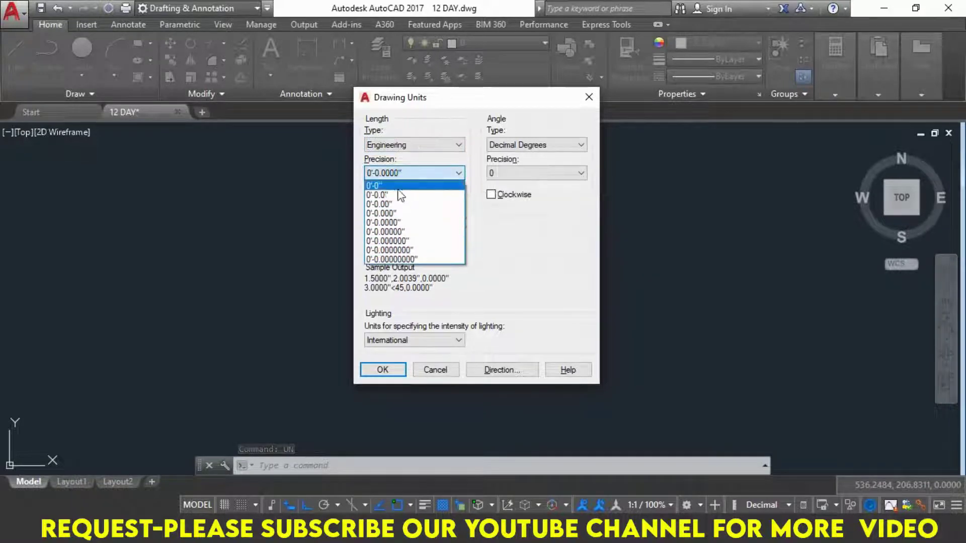
pyautogui.click(398, 186)
pyautogui.click(397, 369)
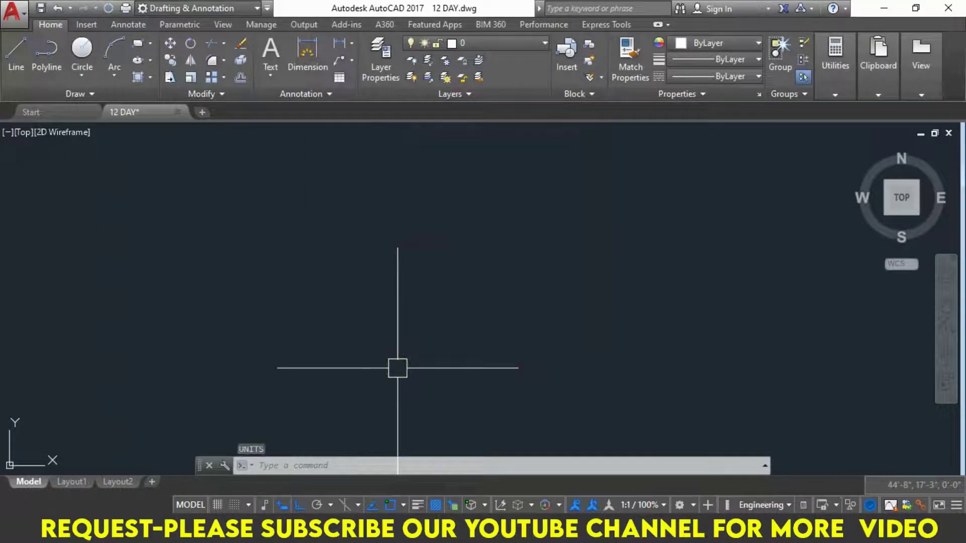
# Draw the closed stepped jamb outline using segments 4.5, 1, 1, 1 and 3.5
pyautogui.write('l')
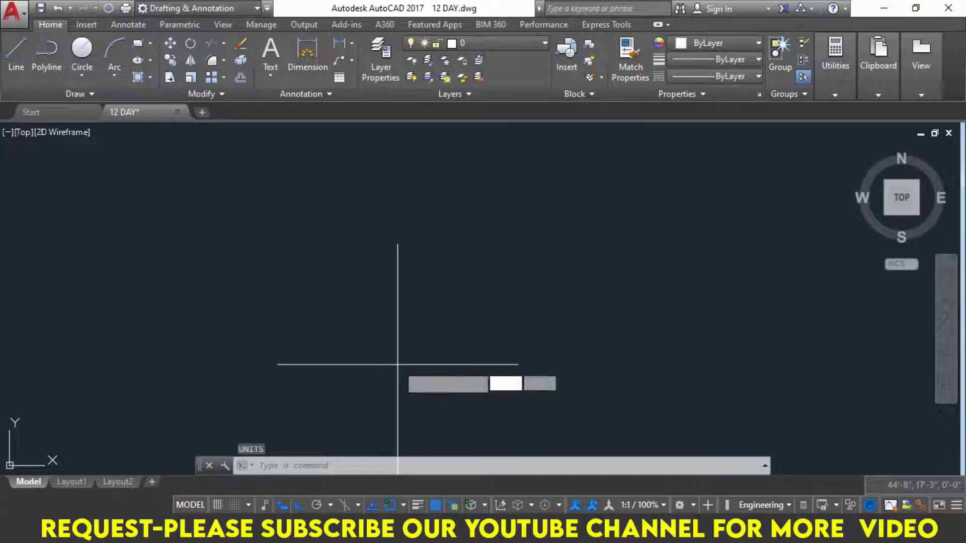
pyautogui.press('Return')
pyautogui.click(397, 364)
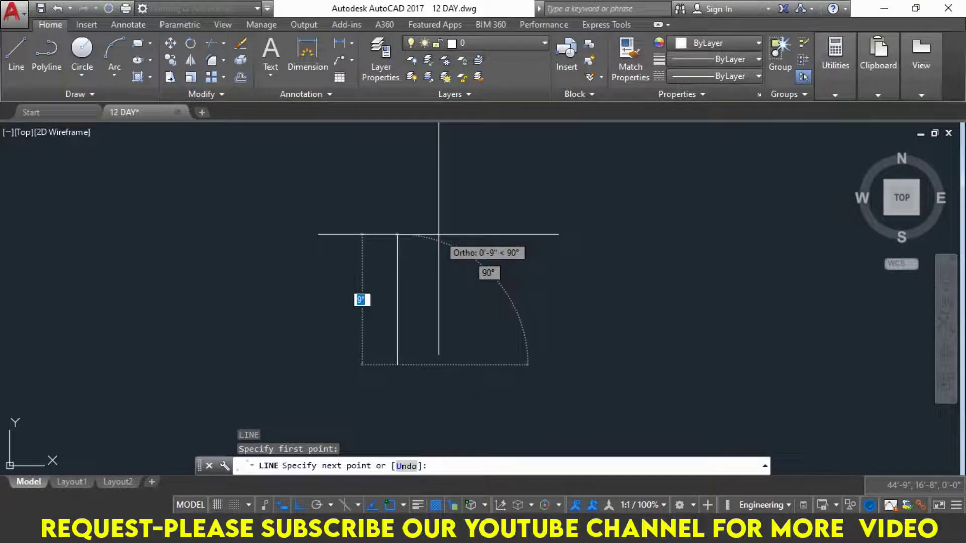
pyautogui.write('4.5')
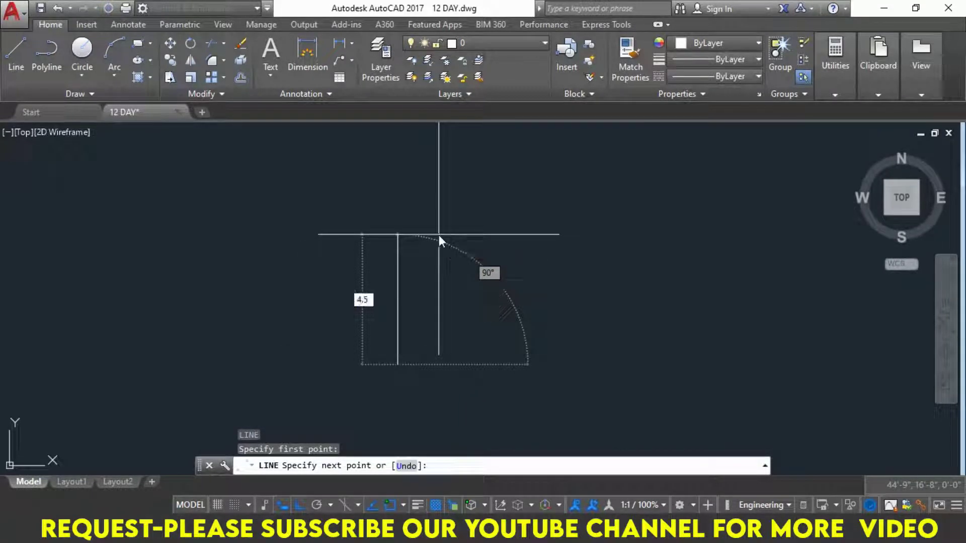
pyautogui.press('Return')
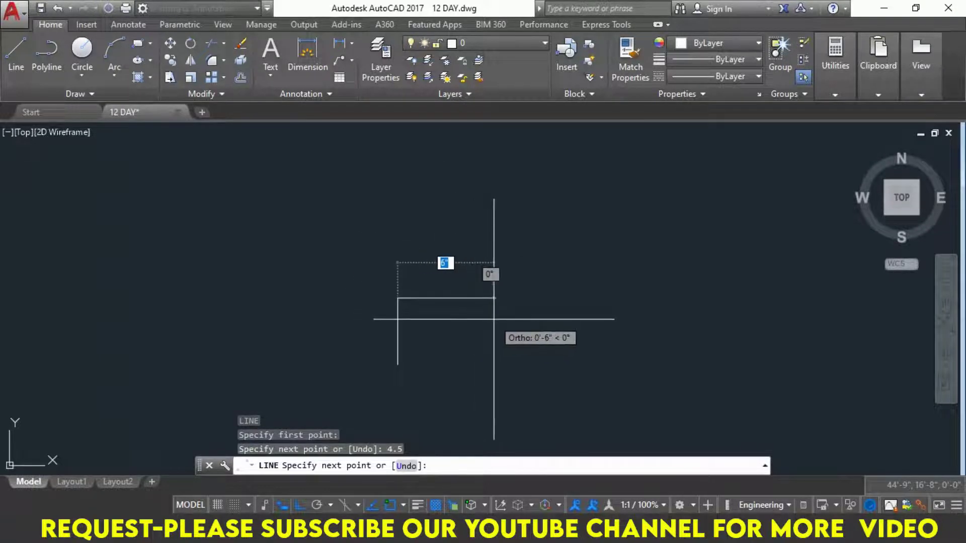
pyautogui.write('1')
pyautogui.press('Return')
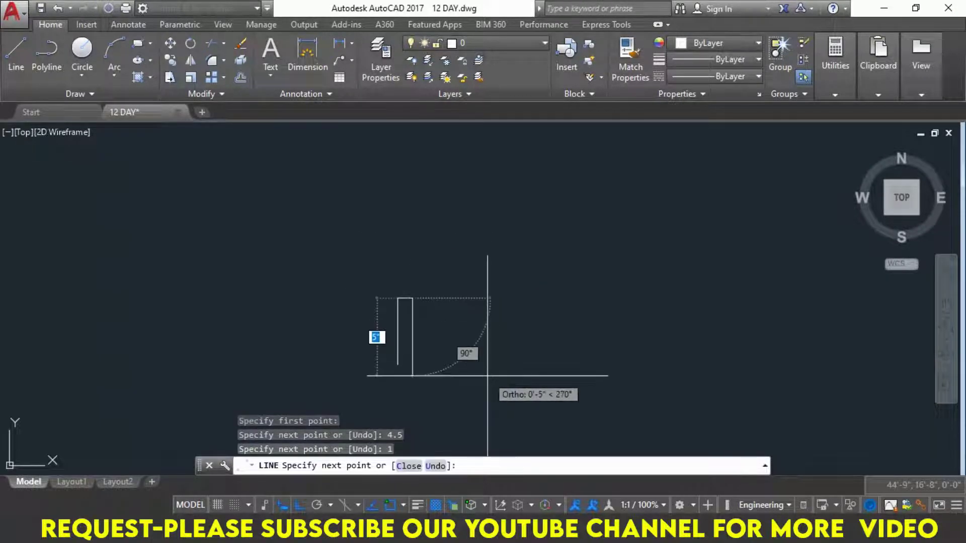
pyautogui.press('Return')
pyautogui.write('1')
pyautogui.press('Return')
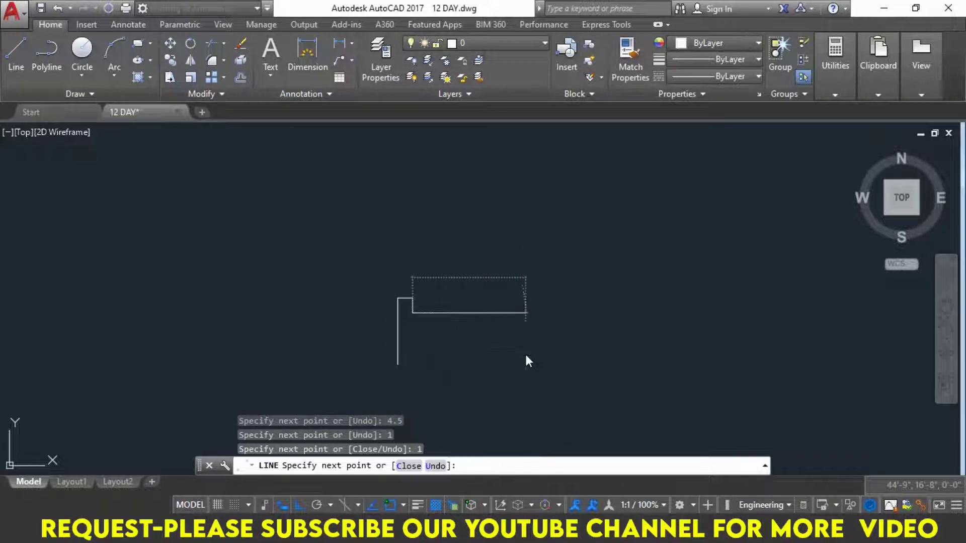
pyautogui.write('3')
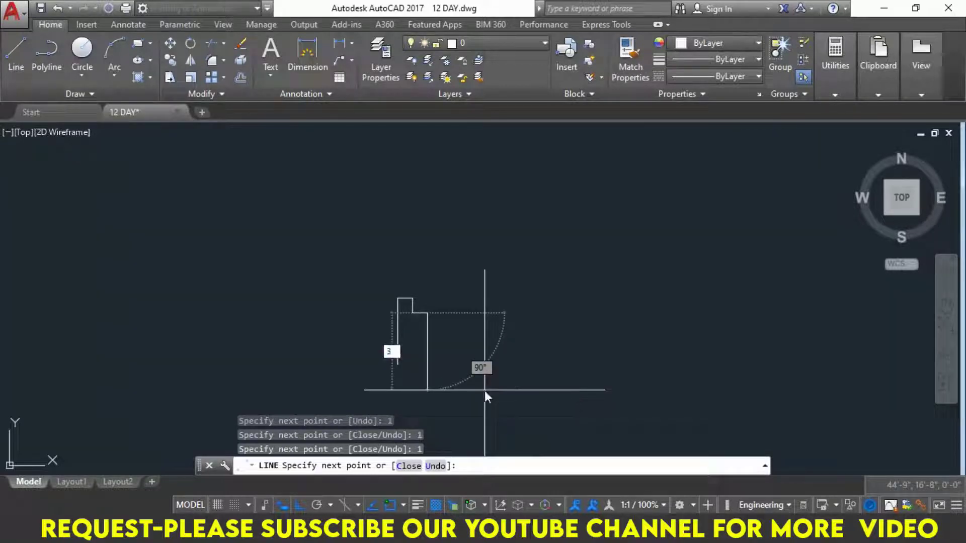
pyautogui.write('.5')
pyautogui.press('Return')
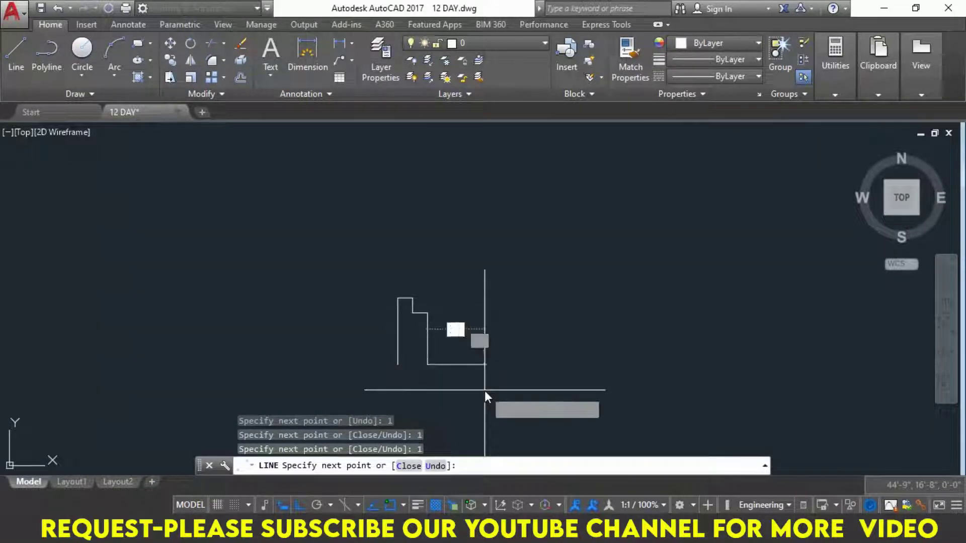
pyautogui.write('c')
pyautogui.press('Return')
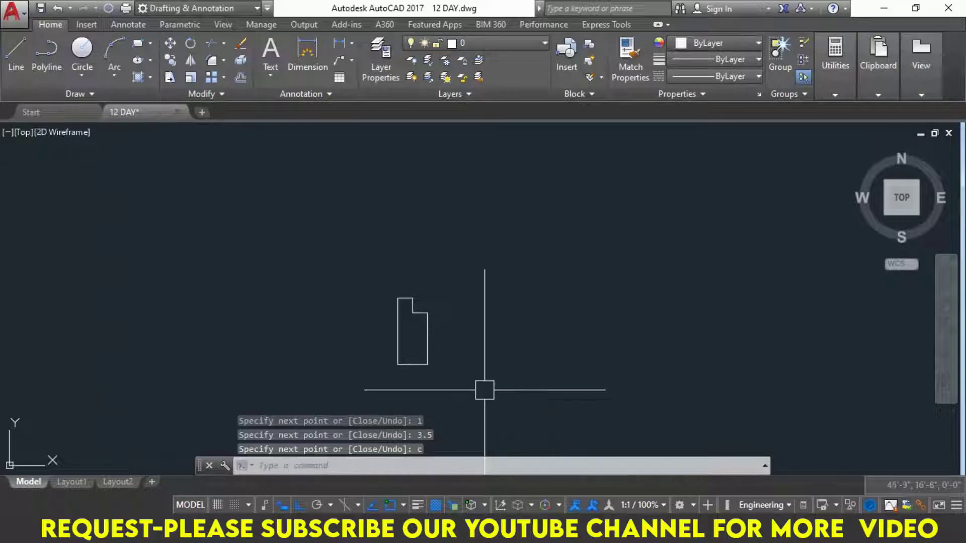
# Draw a 3' horizontal line rightward from the outline's bottom-left corner
pyautogui.write('l')
pyautogui.press('Return')
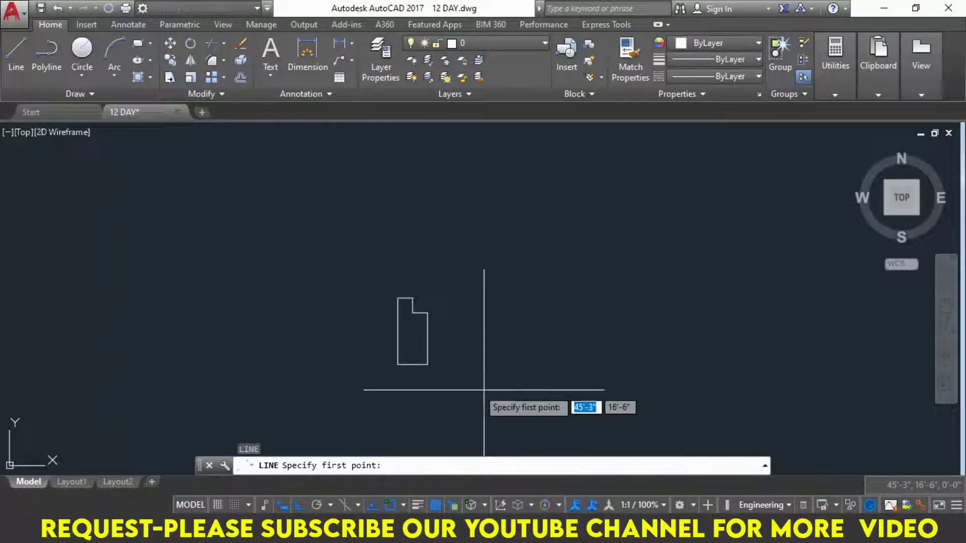
pyautogui.click(397, 364)
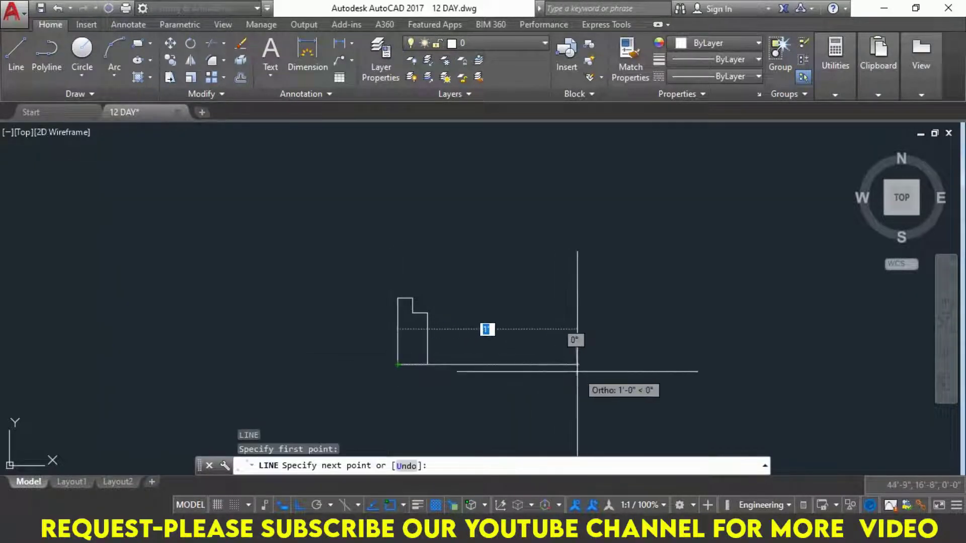
pyautogui.moveTo(578, 372); pyautogui.dragTo(480, 371, button='middle')
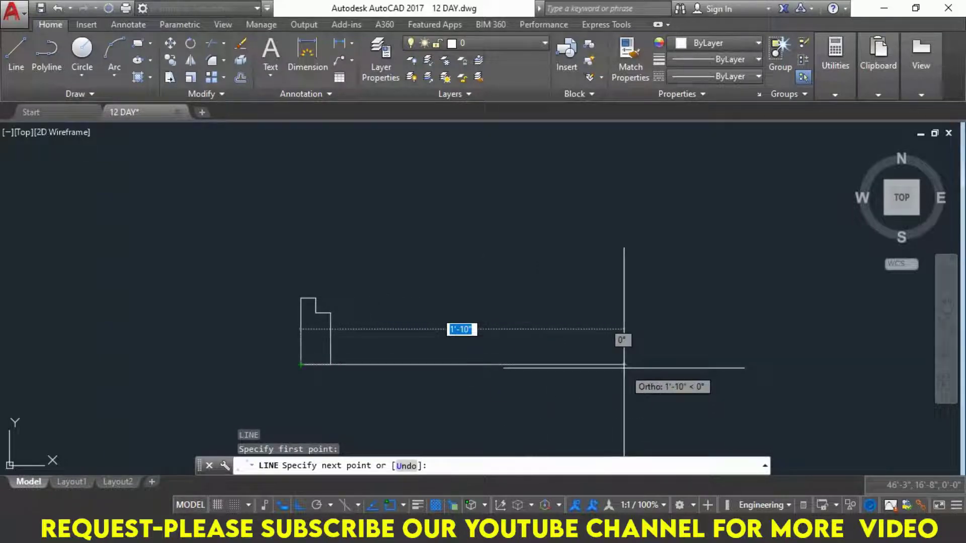
pyautogui.write("3'")
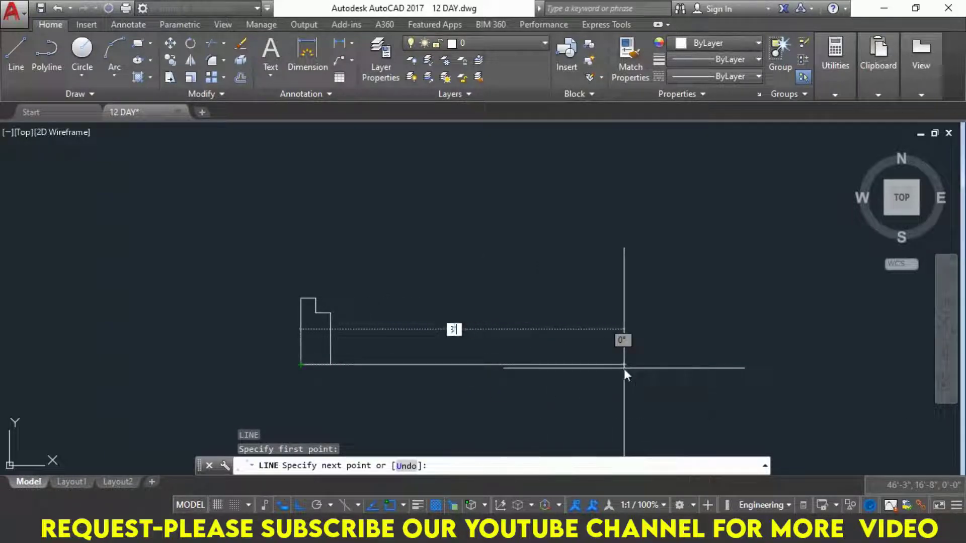
pyautogui.press('Return')
pyautogui.press('Return')
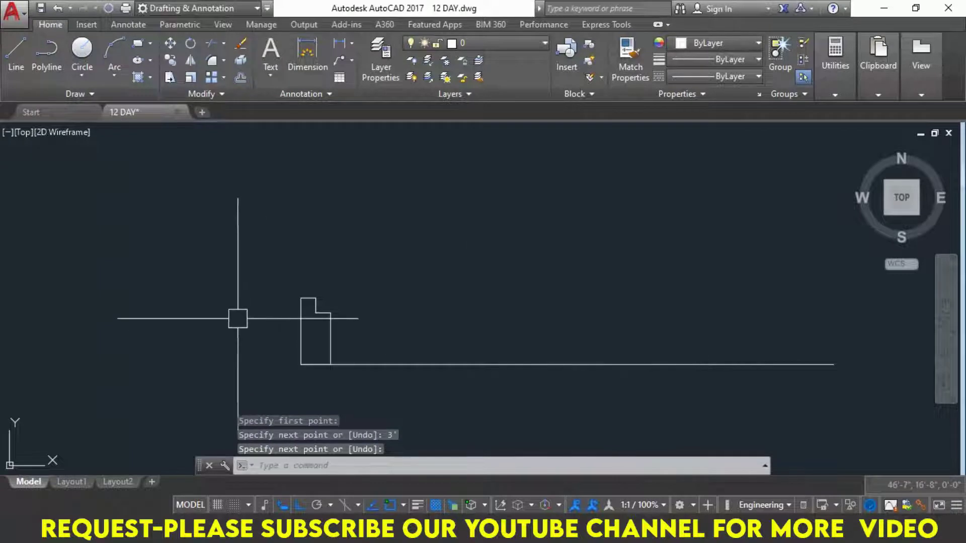
pyautogui.click(226, 224)
# Mirror the jamb outline across the opening to form the right jamb, keeping the original
pyautogui.click(416, 413)
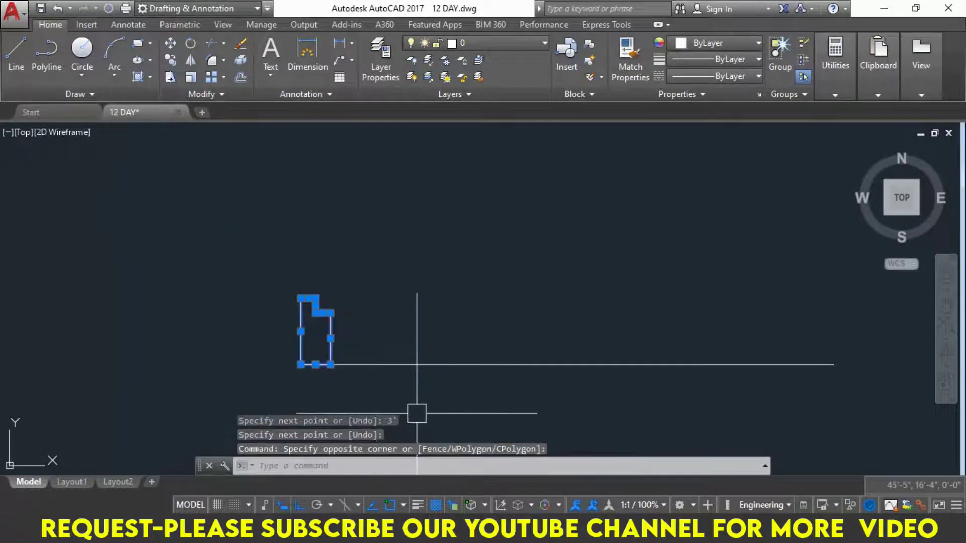
pyautogui.write('mi')
pyautogui.press('Return')
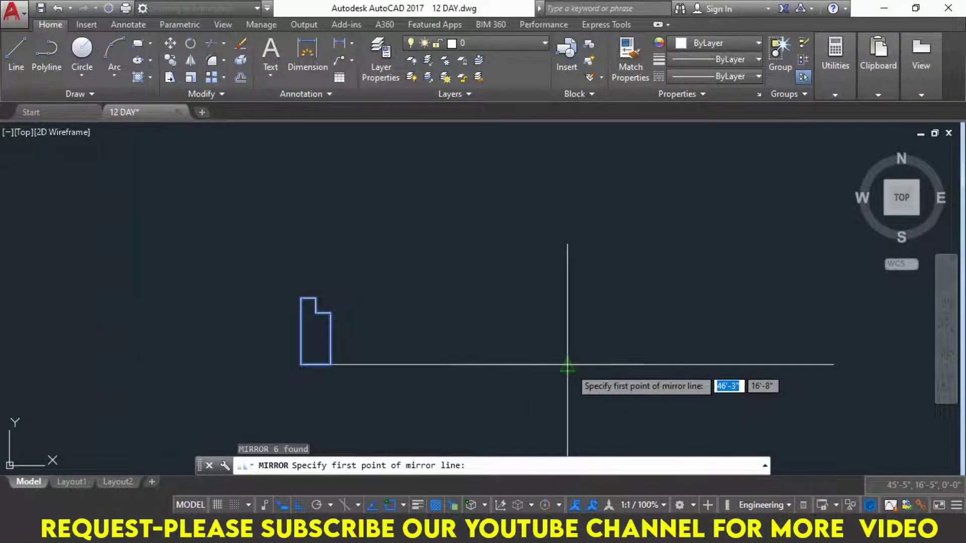
pyautogui.click(568, 364)
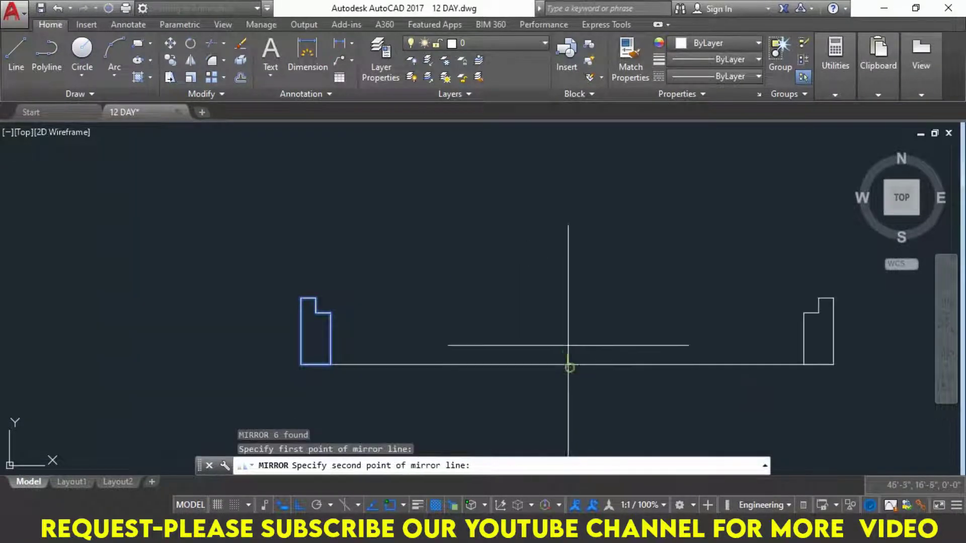
pyautogui.click(573, 272)
pyautogui.click(617, 325)
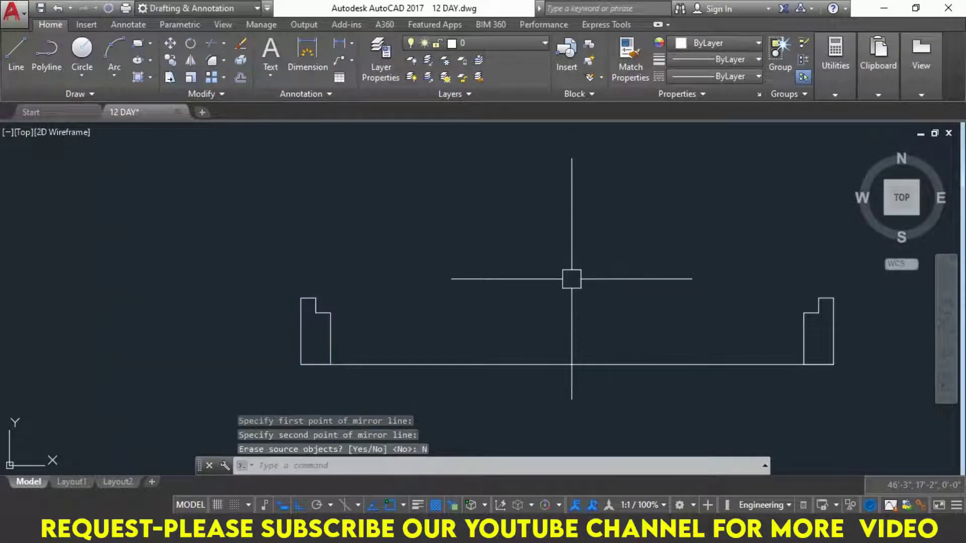
# Draw a thin door-leaf rectangle from the left jamb across the opening
pyautogui.write('re')
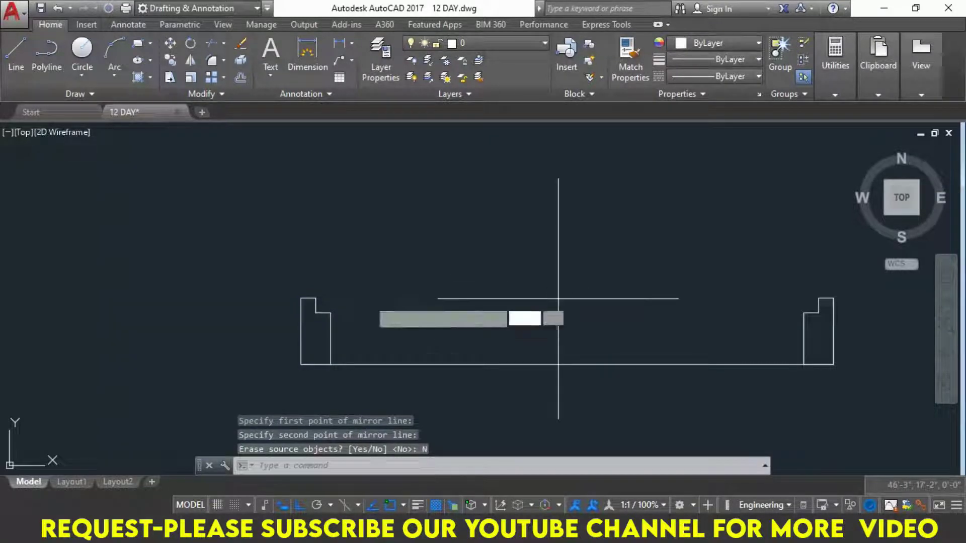
pyautogui.press('Return')
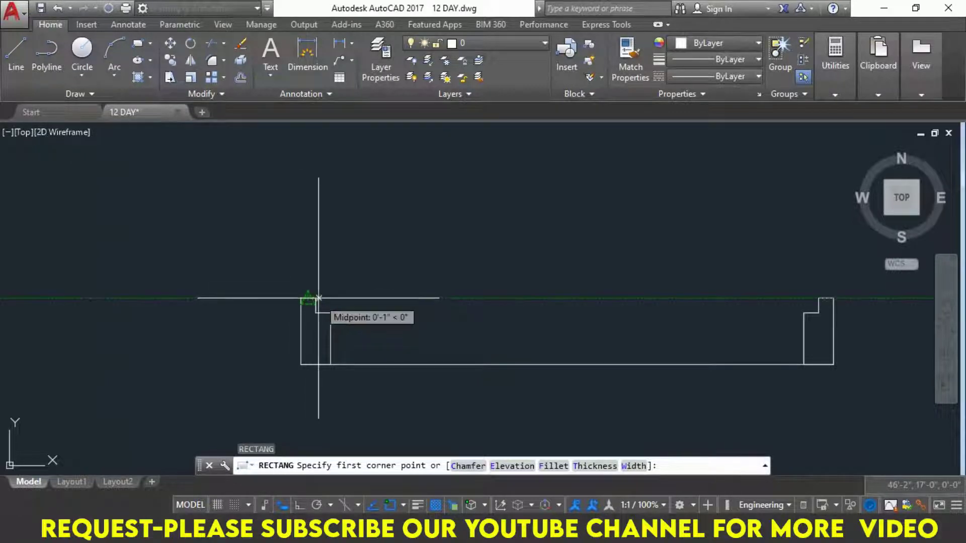
pyautogui.click(315, 299)
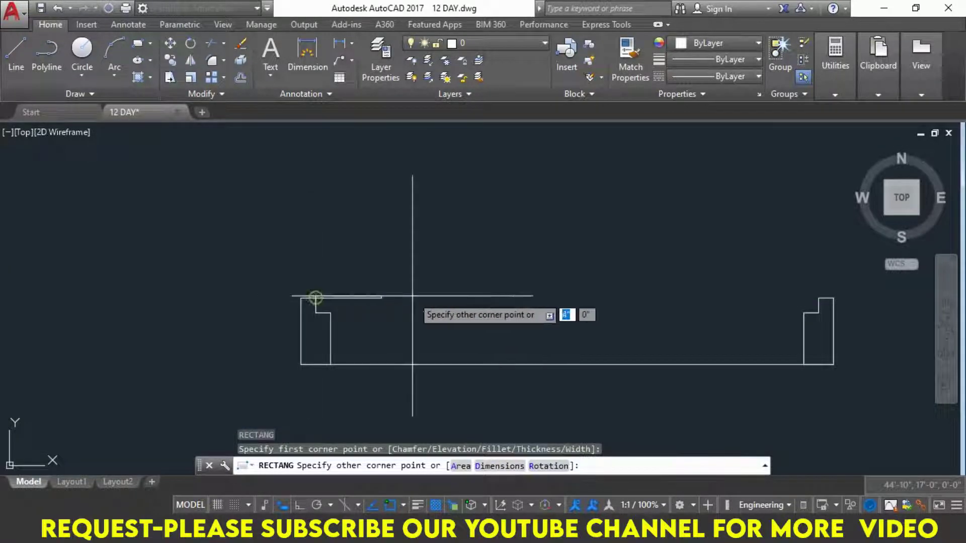
pyautogui.click(818, 312)
# Rotate the door-leaf rectangle 90° upright about its left corner
pyautogui.click(700, 306)
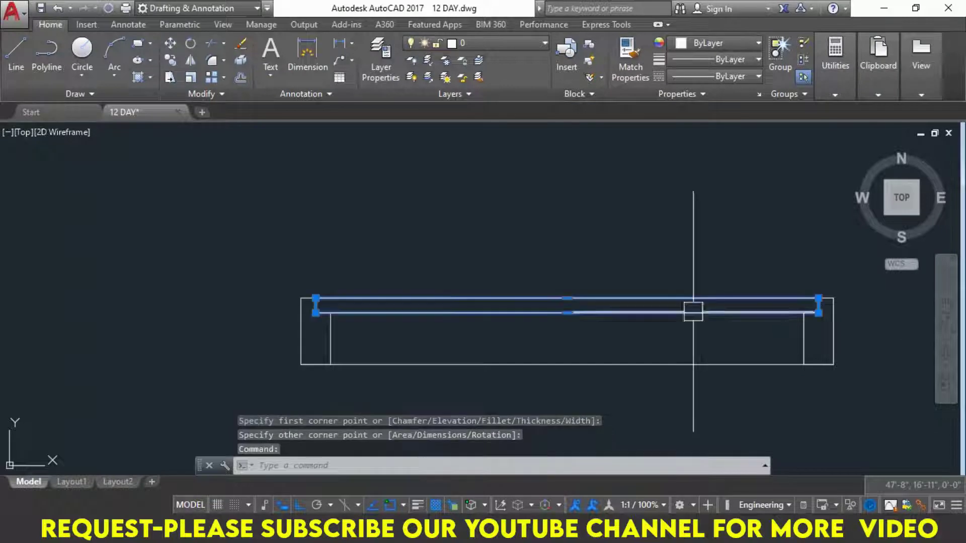
pyautogui.write('ro')
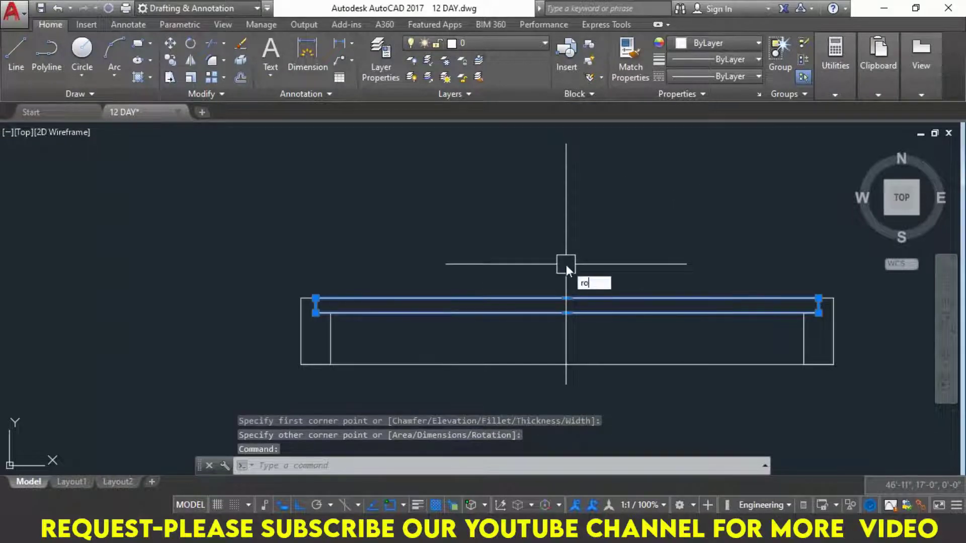
pyautogui.press('Return')
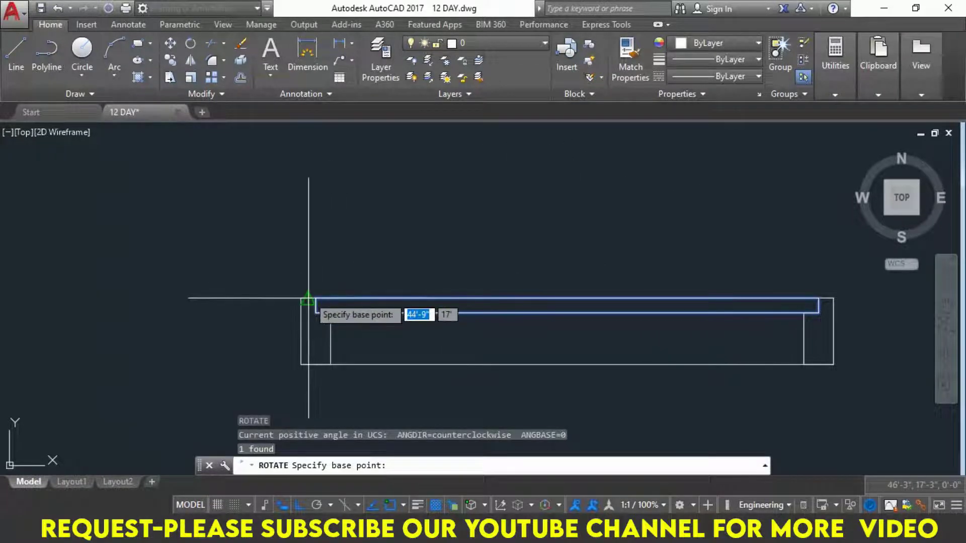
pyautogui.click(309, 299)
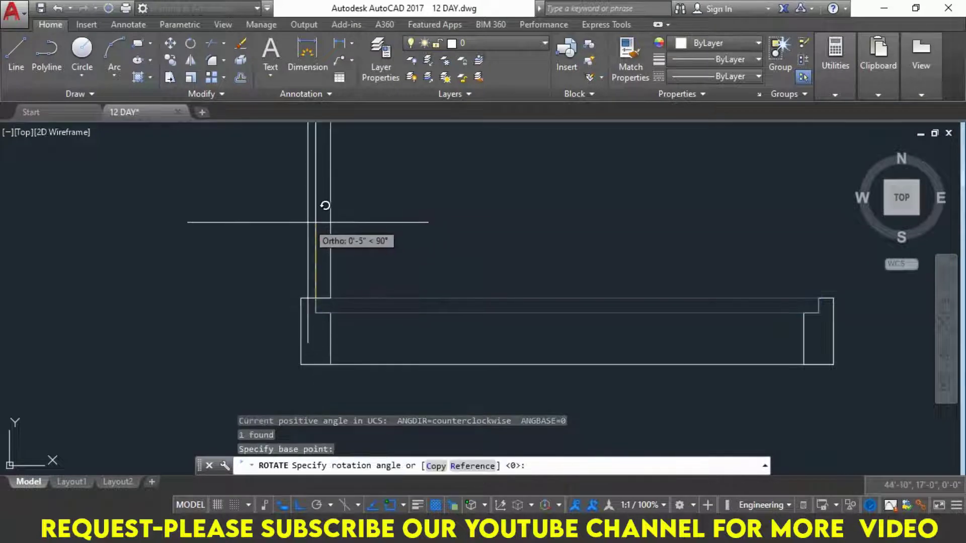
pyautogui.click(316, 222)
# Erase the wall line running across the door opening
pyautogui.scroll(-4, 403, 254)
pyautogui.moveTo(431, 263); pyautogui.dragTo(421, 338, button='middle')
pyautogui.click(438, 376)
pyautogui.write('e')
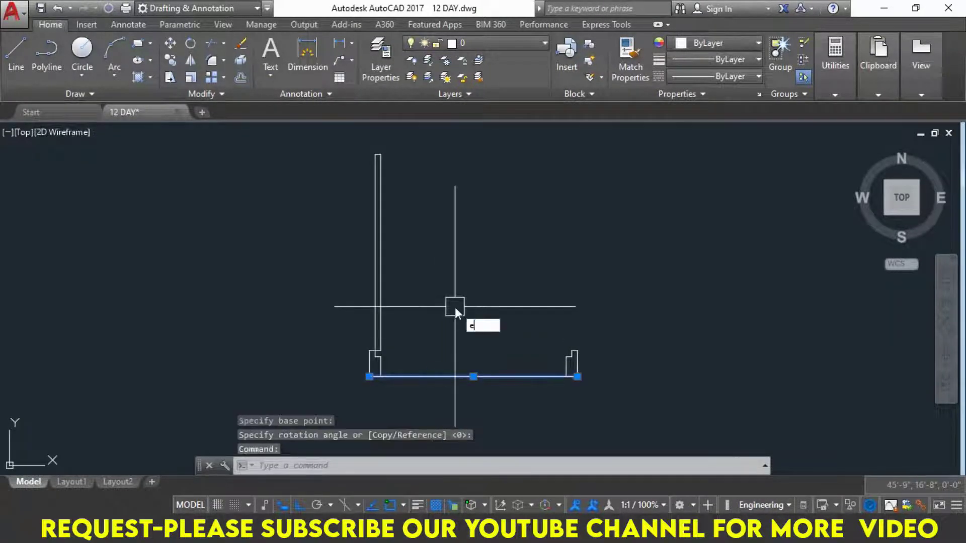
pyautogui.press('Return')
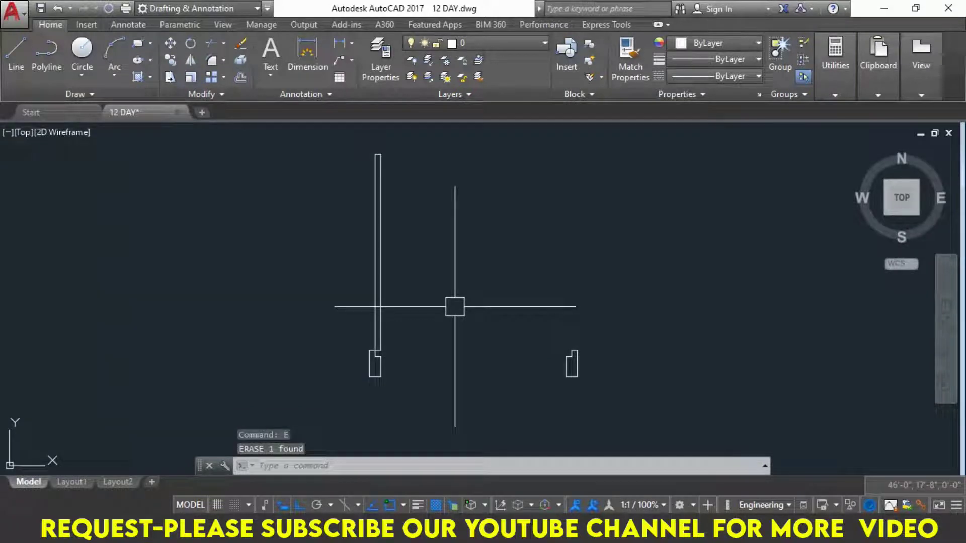
# Draw the 90° swing arc from the right jamb's top corner to the door leaf's top
pyautogui.write('arc')
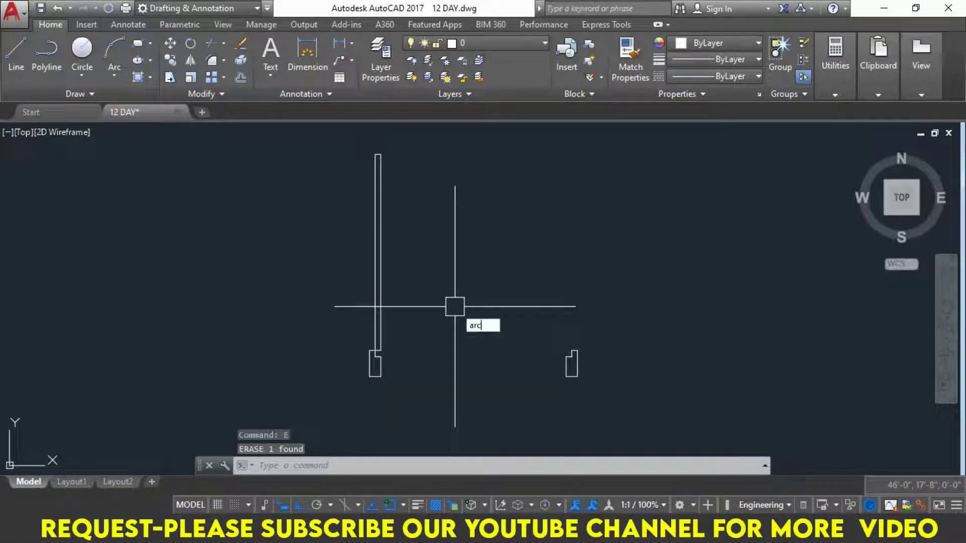
pyautogui.press('Return')
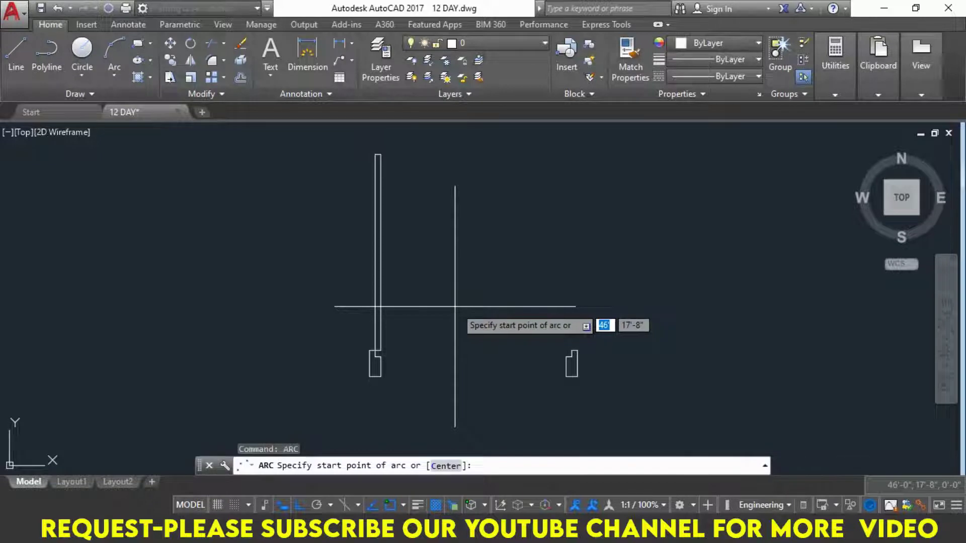
pyautogui.click(569, 349)
pyautogui.write('e')
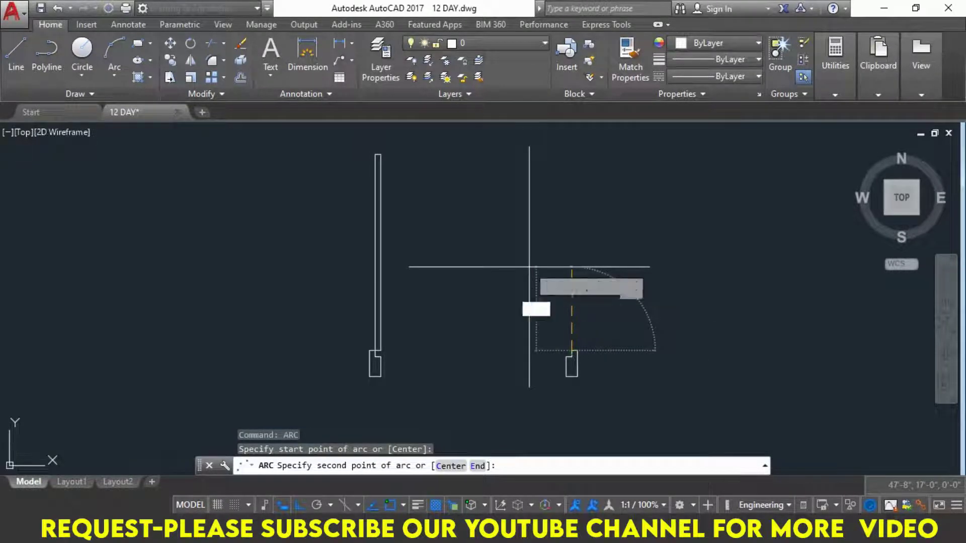
pyautogui.press('Return')
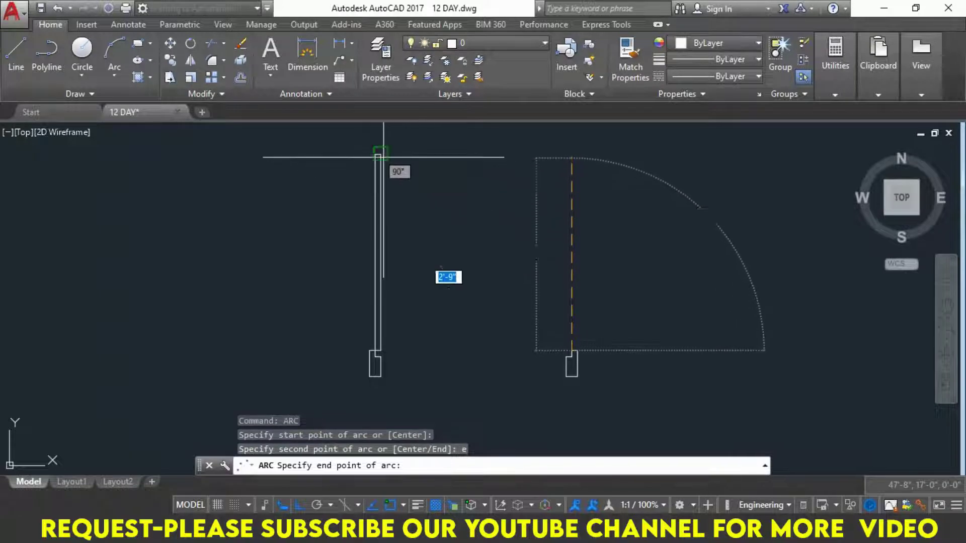
pyautogui.click(378, 156)
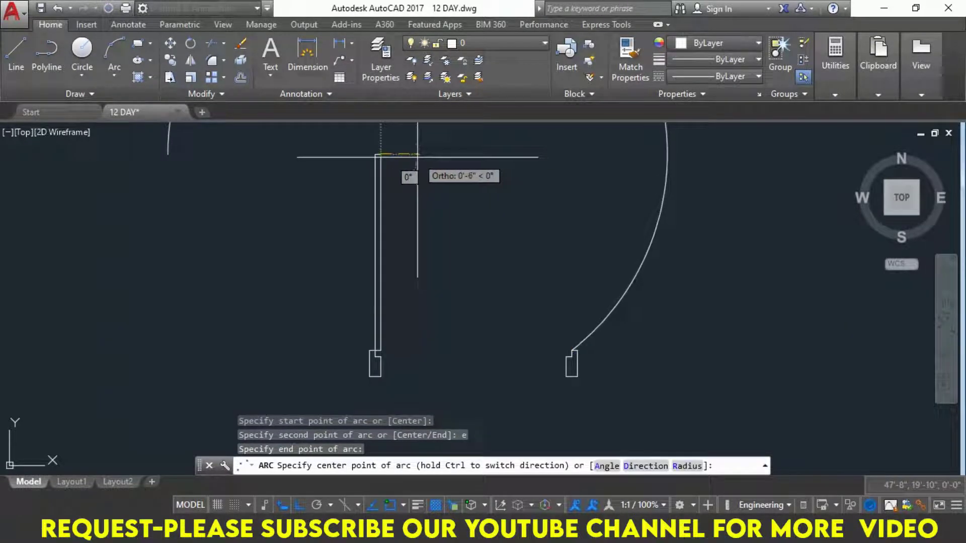
pyautogui.write('a')
pyautogui.press('Return')
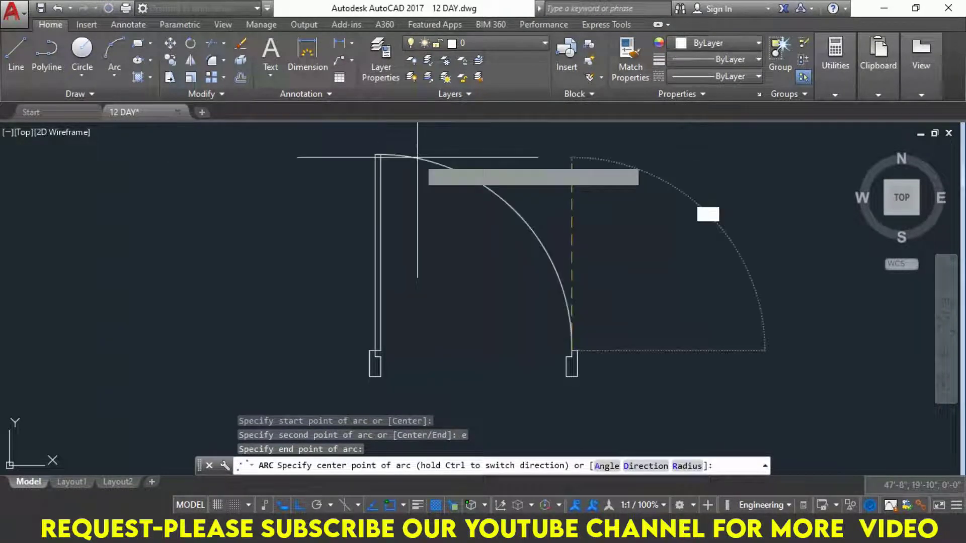
pyautogui.write('90')
pyautogui.press('Return')
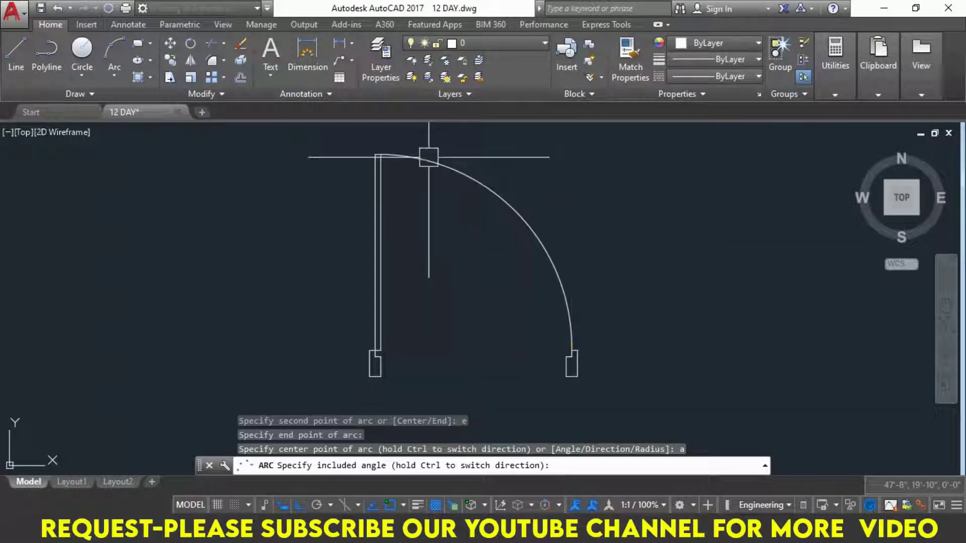
pyautogui.moveTo(504, 211); pyautogui.dragTo(465, 220, button='middle')
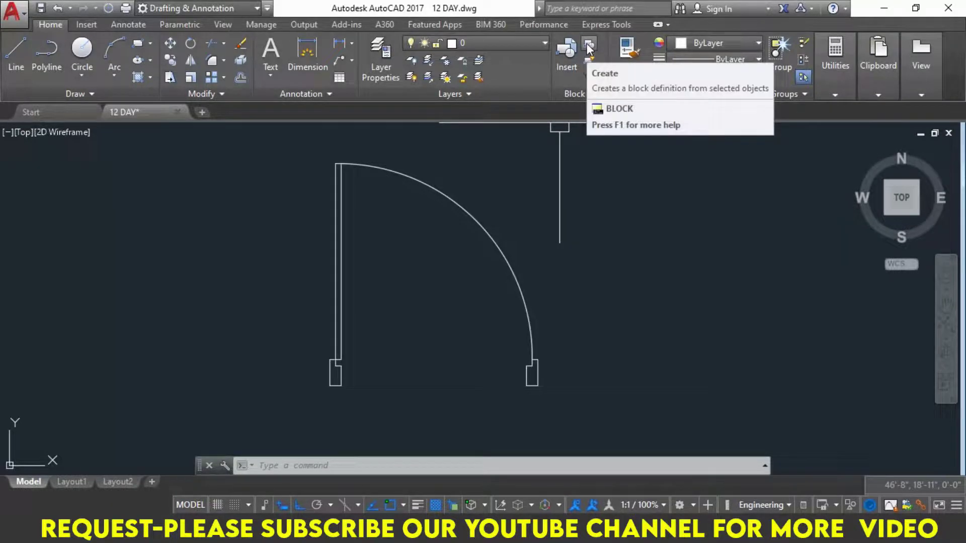
# Open Block Definition and enter the block name 'DOOR 3 FEET'
pyautogui.click(587, 47)
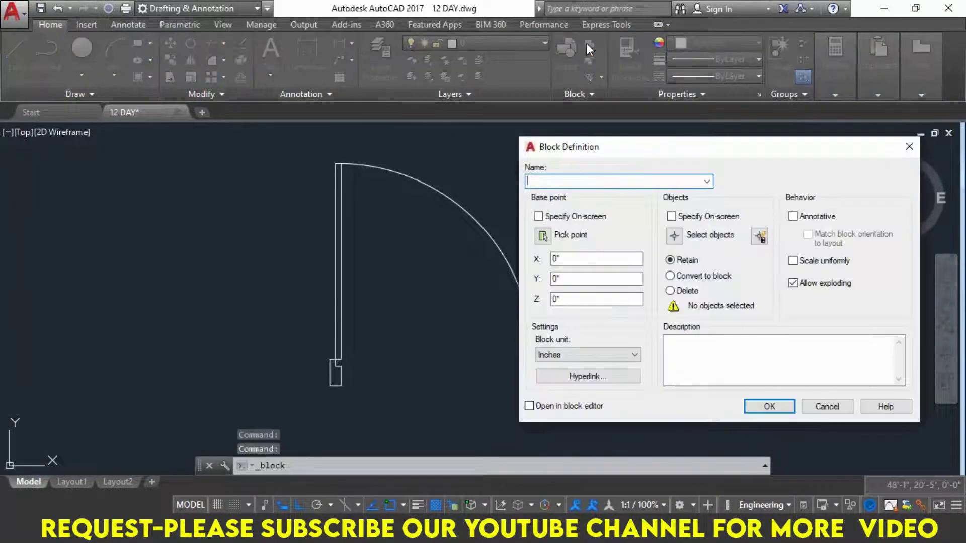
pyautogui.moveTo(613, 147); pyautogui.dragTo(483, 44)
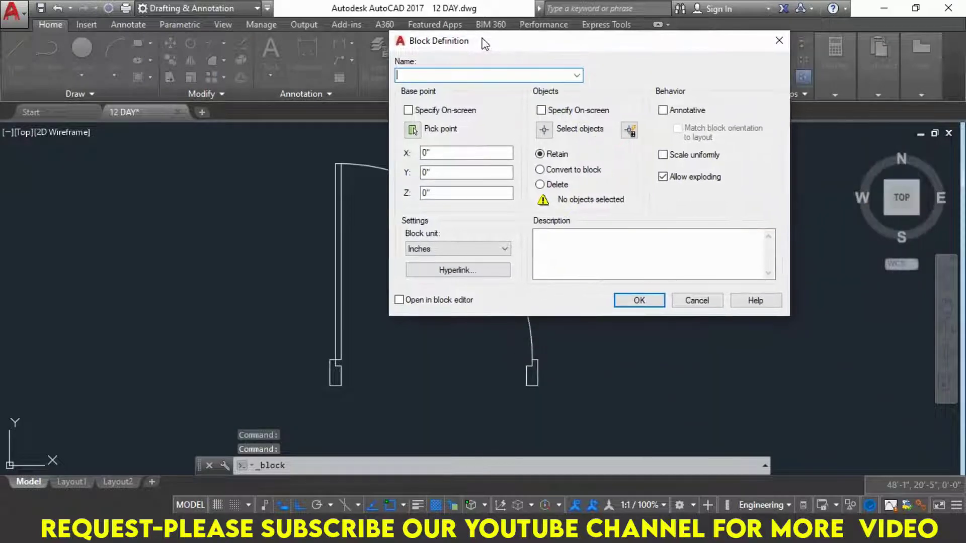
pyautogui.click(697, 301)
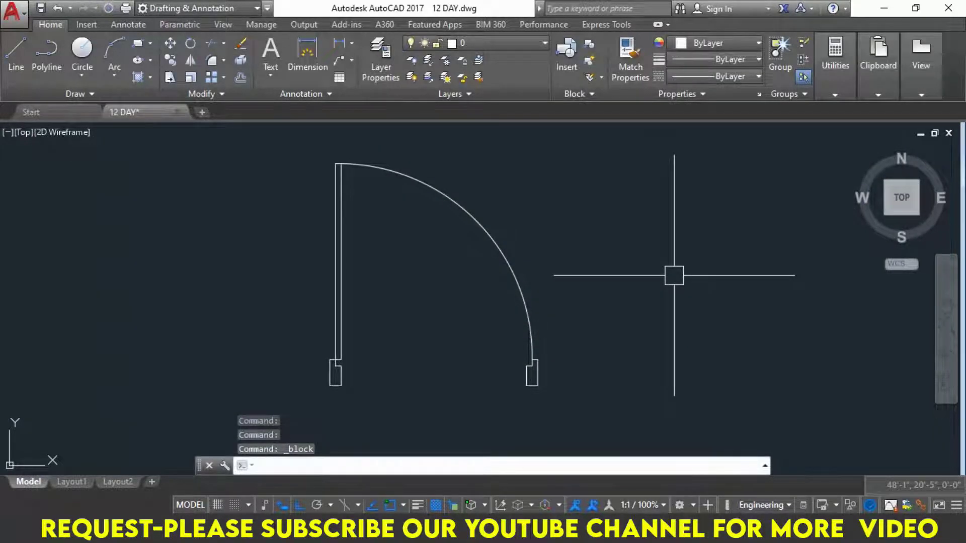
pyautogui.write('B')
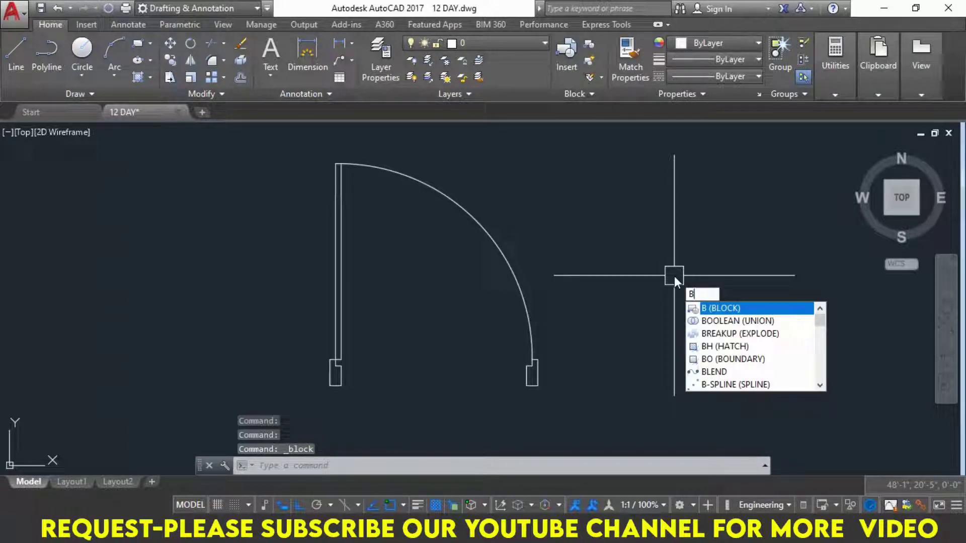
pyautogui.press('Return')
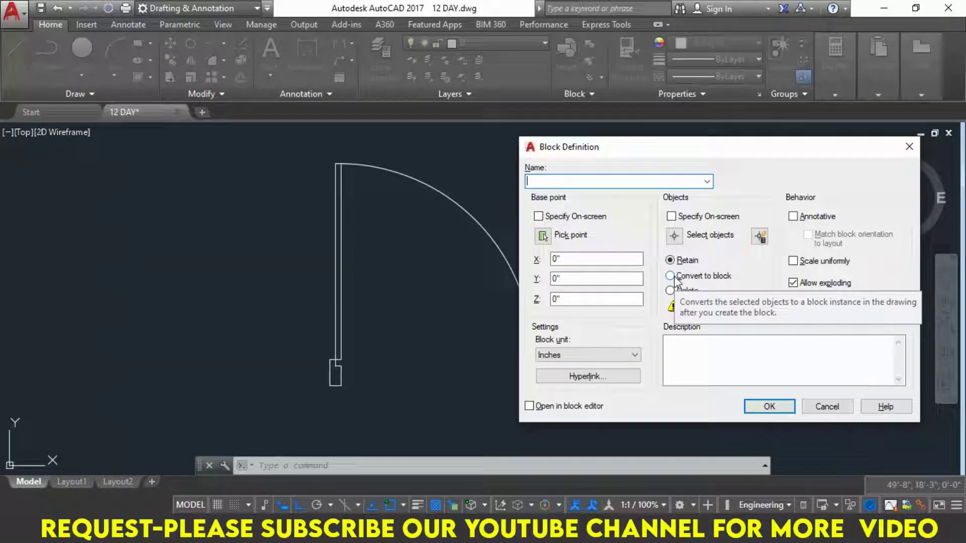
pyautogui.write('DOOR')
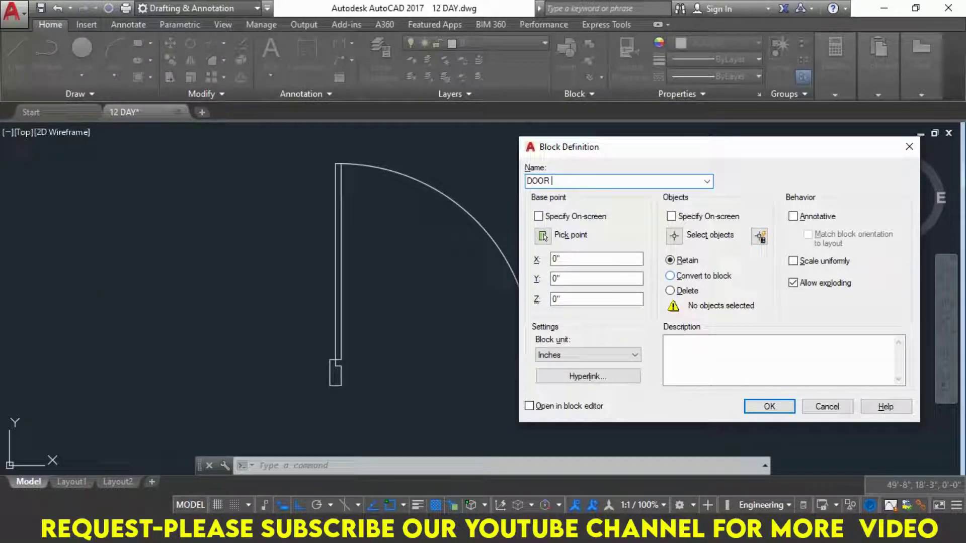
pyautogui.write(' 3 EET')
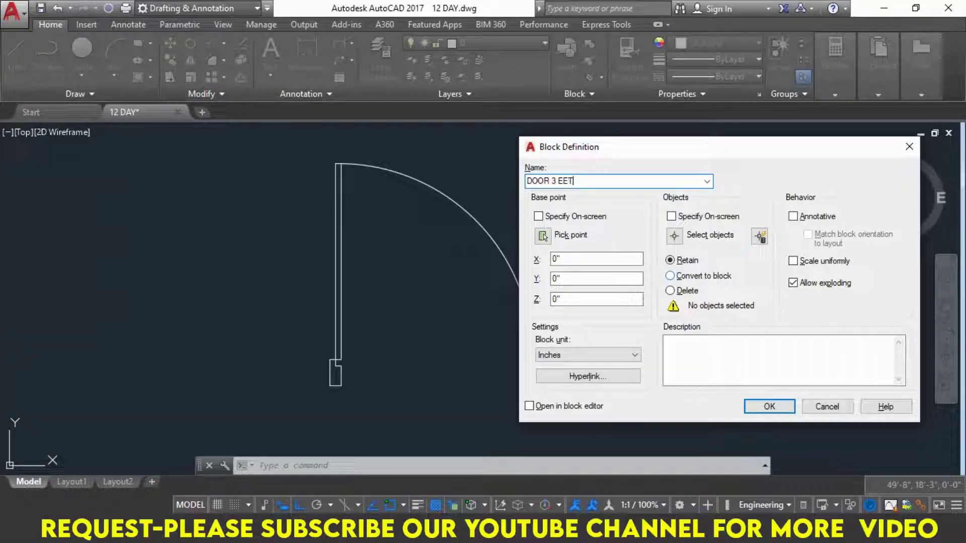
pyautogui.press('BackSpace')
pyautogui.press('BackSpace')
pyautogui.press('BackSpace')
pyautogui.click(543, 235)
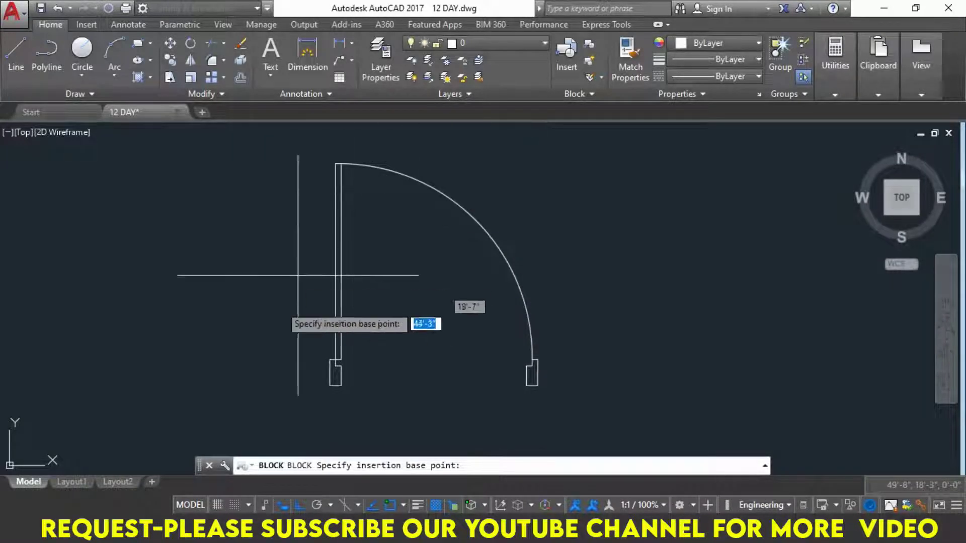
# Base DOOR 3 FEET at the door's lower-left corner, crossing-select all 14 objects, and confirm
pyautogui.click(329, 386)
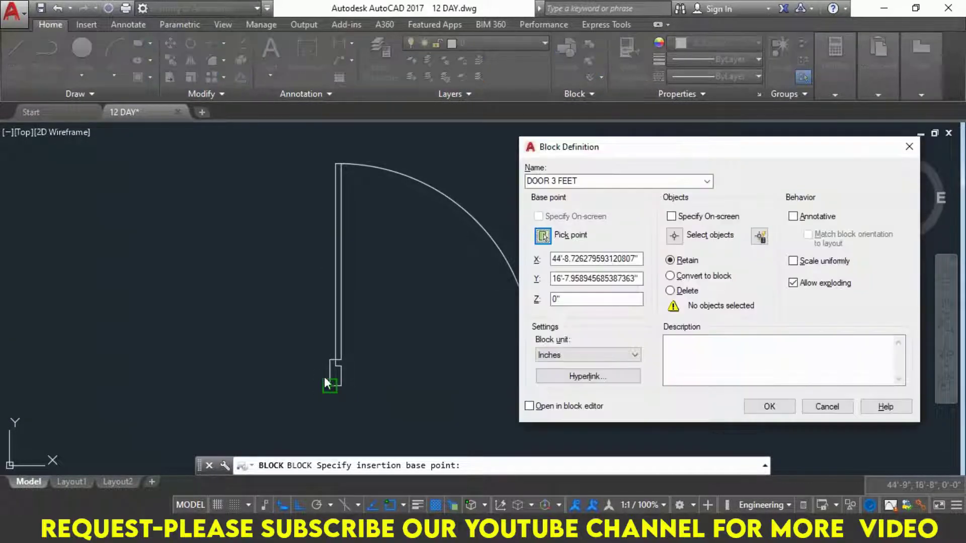
pyautogui.click(674, 235)
pyautogui.click(628, 150)
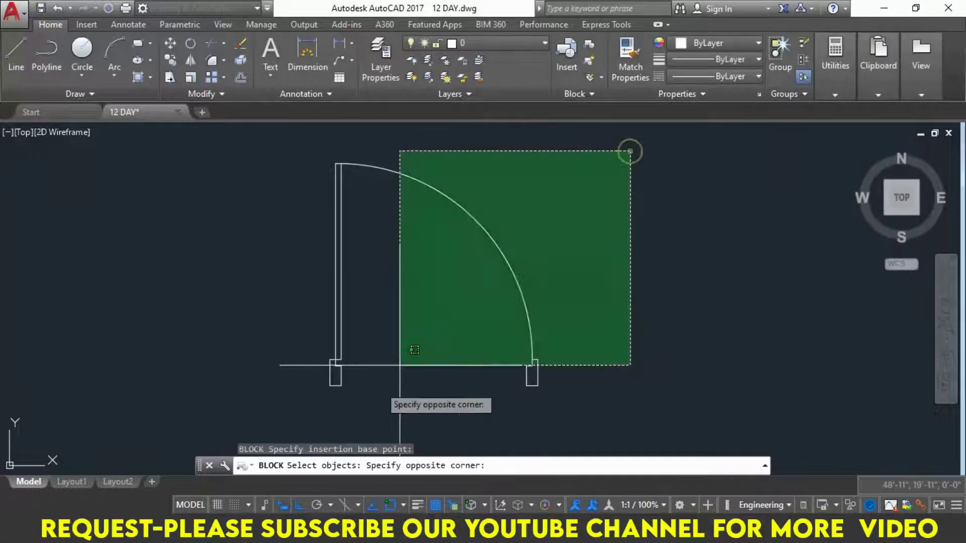
pyautogui.click(303, 421)
pyautogui.press('Return')
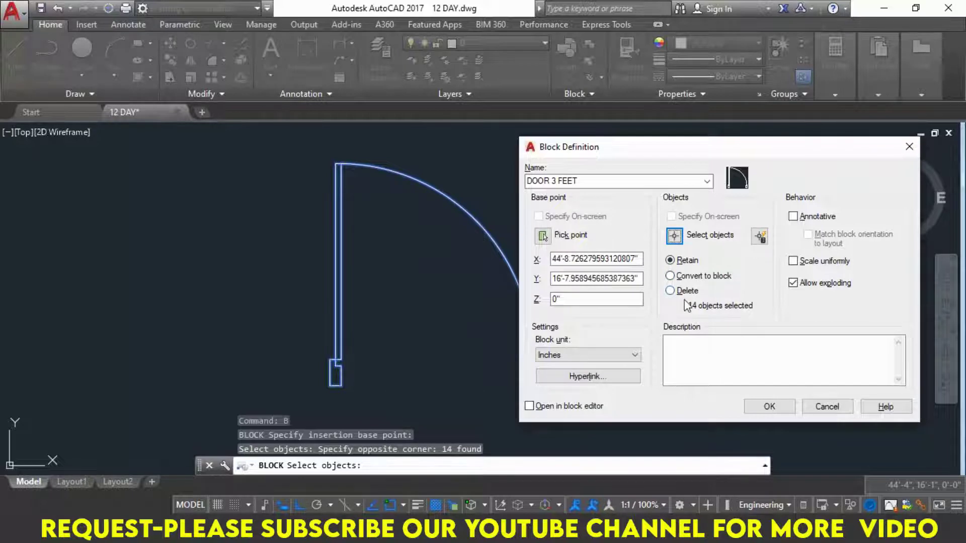
pyautogui.moveTo(687, 151); pyautogui.dragTo(718, 125)
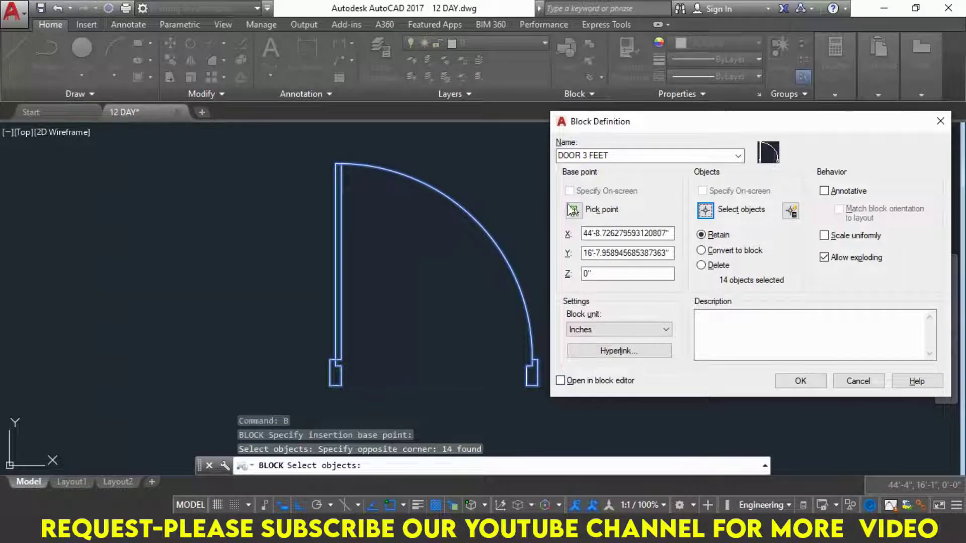
pyautogui.click(798, 382)
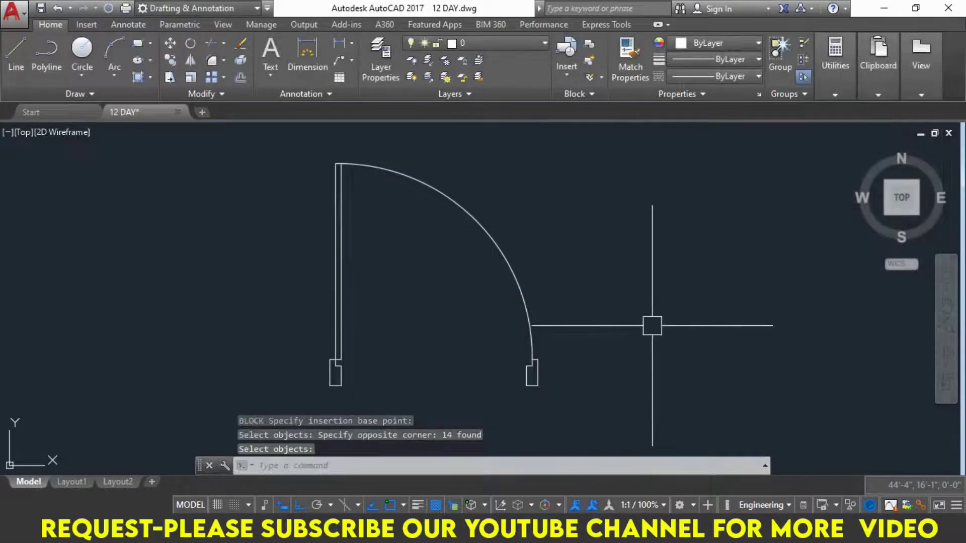
# Select the door's arc and jambs, then clear the selection
pyautogui.moveTo(652, 325); pyautogui.dragTo(457, 326, button='middle')
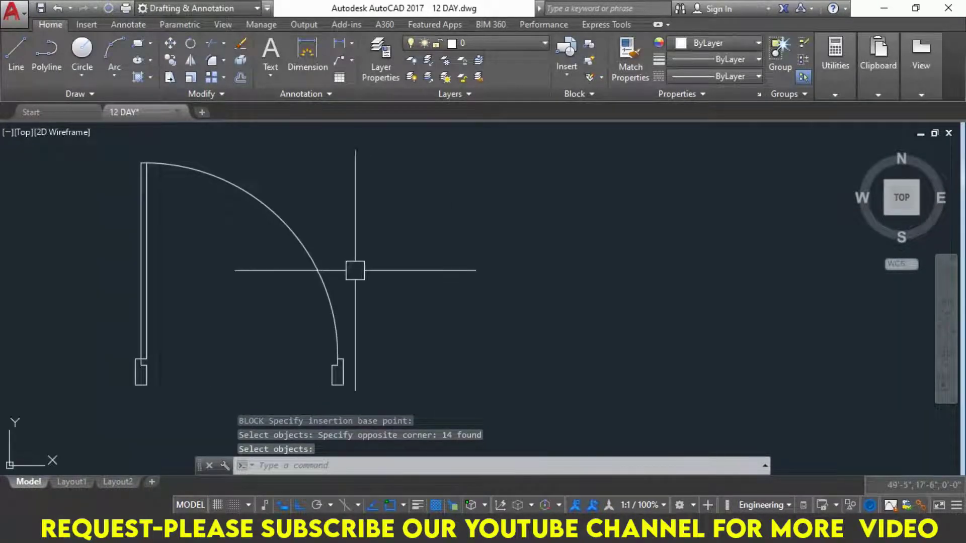
pyautogui.click(301, 248)
pyautogui.click(182, 245)
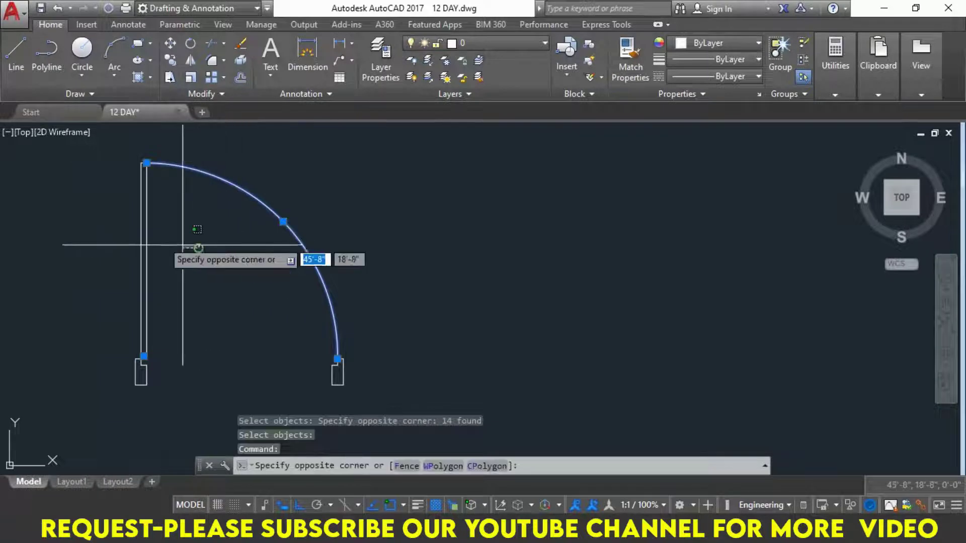
pyautogui.click(138, 245)
pyautogui.click(76, 313)
pyautogui.click(182, 425)
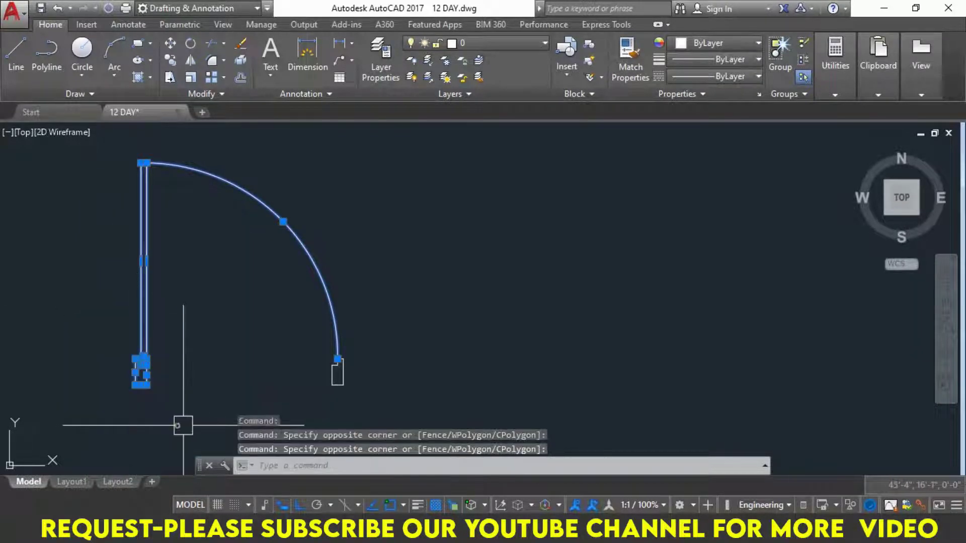
pyautogui.click(281, 312)
pyautogui.click(405, 395)
pyautogui.press('Escape')
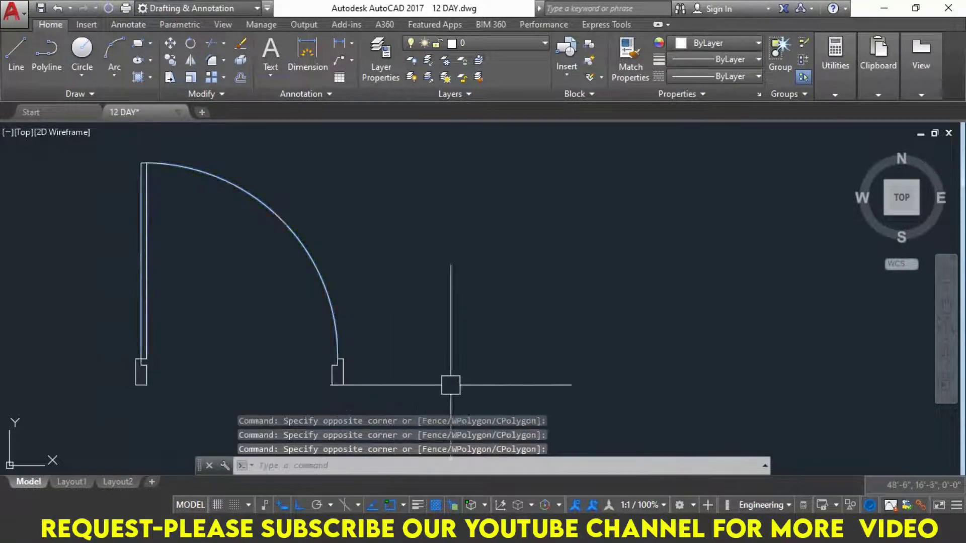
pyautogui.press('Escape')
pyautogui.press('Escape')
pyautogui.press('Escape')
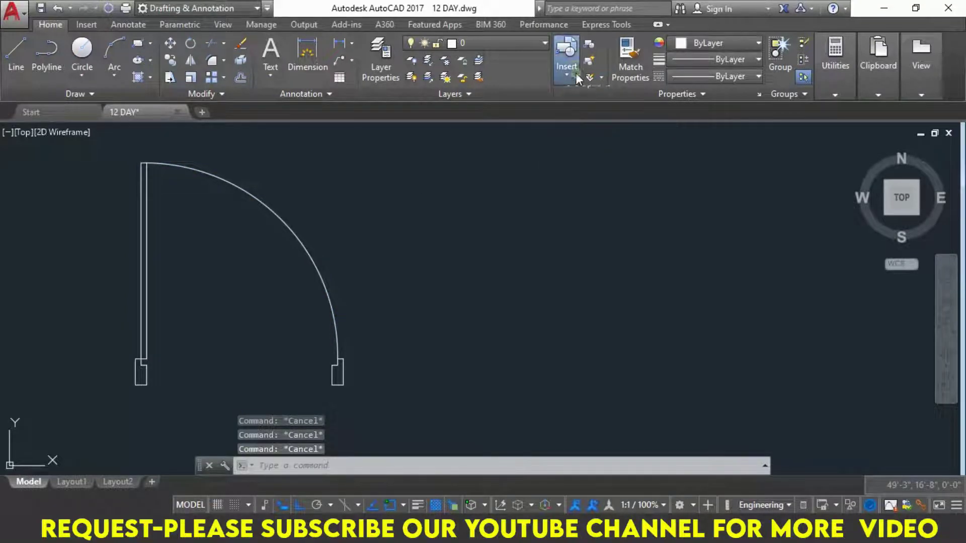
# Insert a DOOR 3 FEET block copy to the right of the original door
pyautogui.click(577, 77)
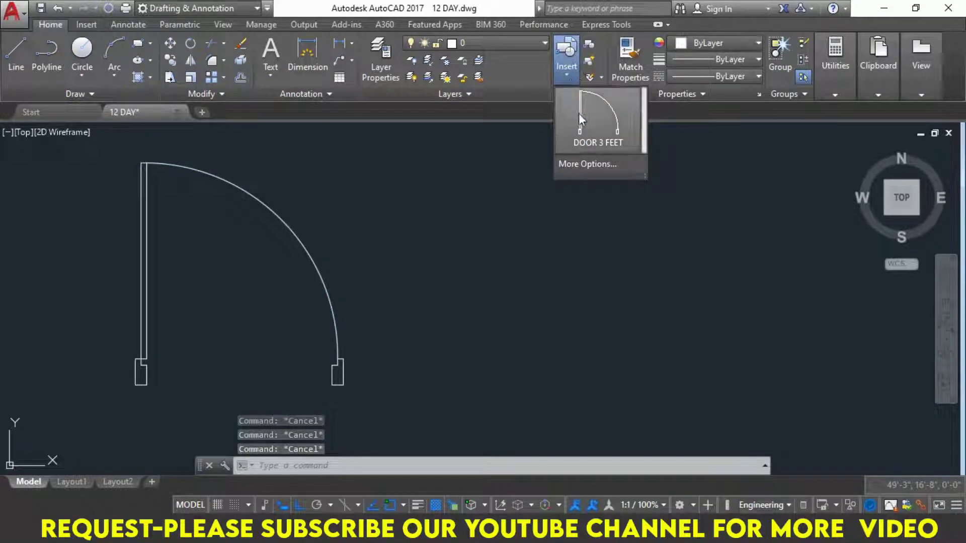
pyautogui.click(594, 141)
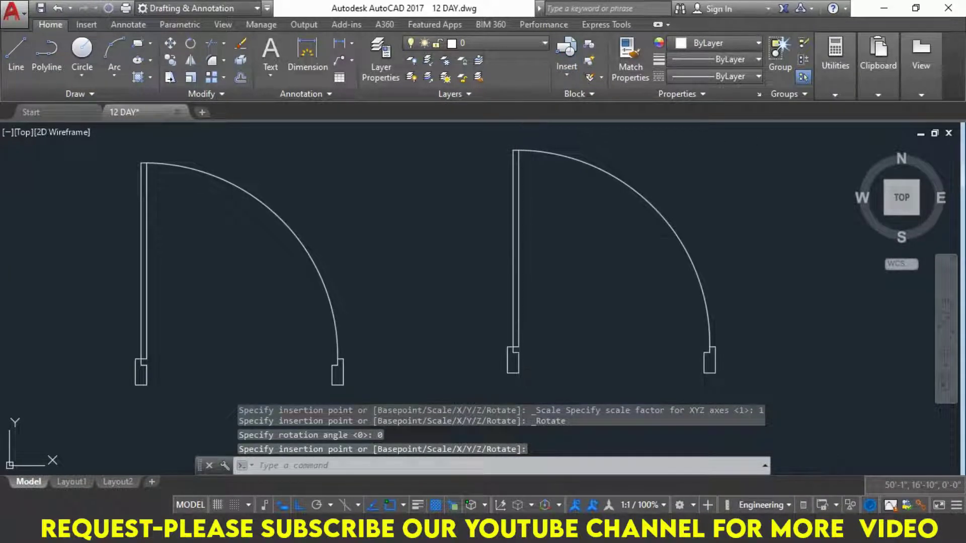
pyautogui.click(507, 373)
pyautogui.click(510, 232)
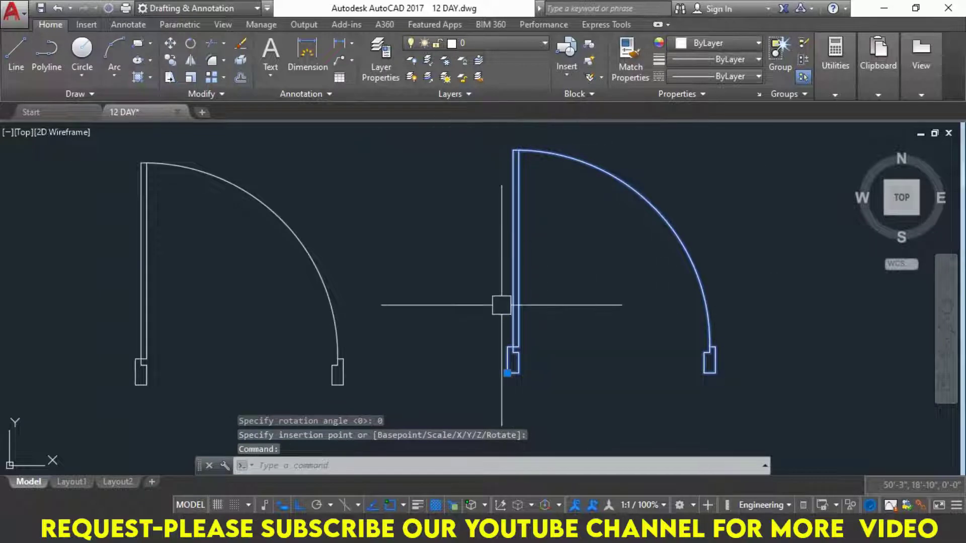
pyautogui.press('Escape')
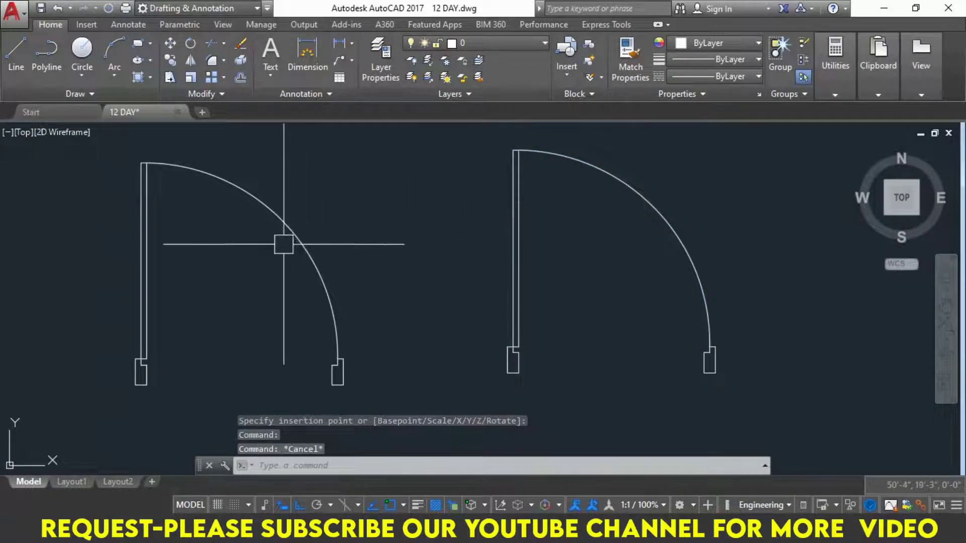
# Check the original and inserted door selections, then pan to center both doors
pyautogui.click(279, 224)
pyautogui.click(168, 239)
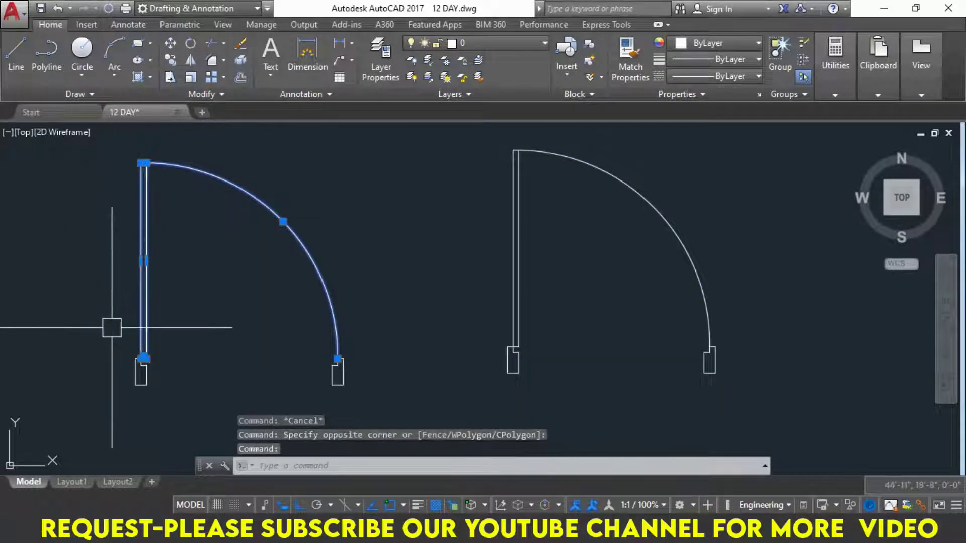
pyautogui.click(173, 377)
pyautogui.click(108, 324)
pyautogui.press('Escape')
pyautogui.click(227, 336)
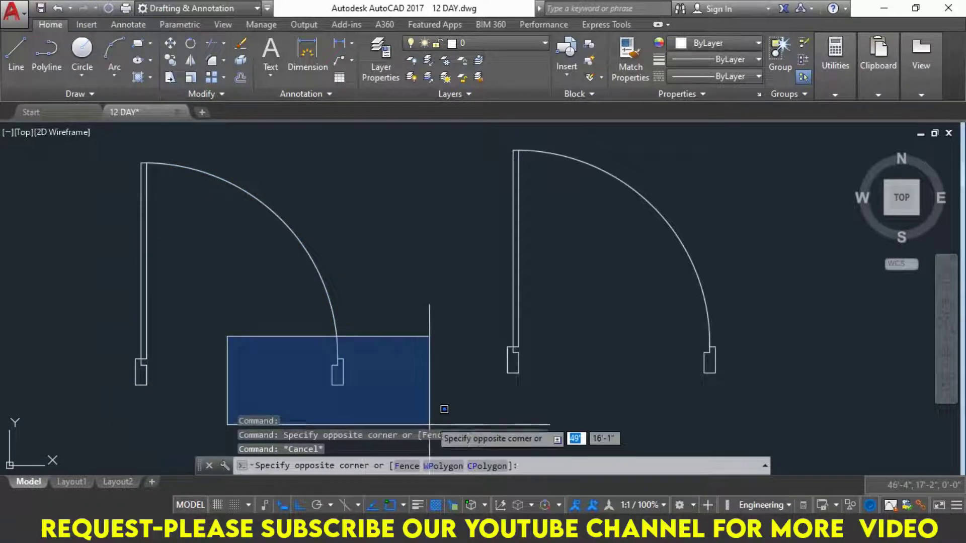
pyautogui.press('Escape')
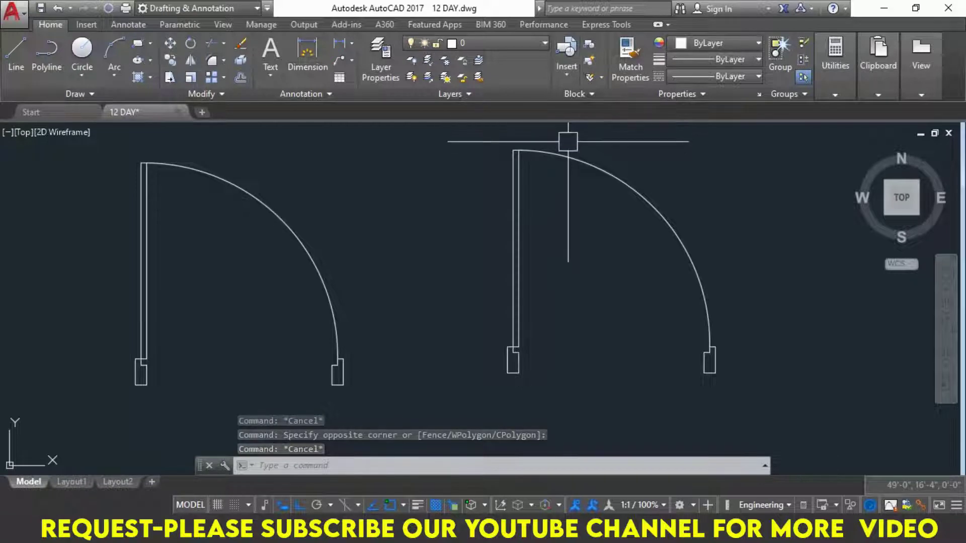
pyautogui.click(565, 155)
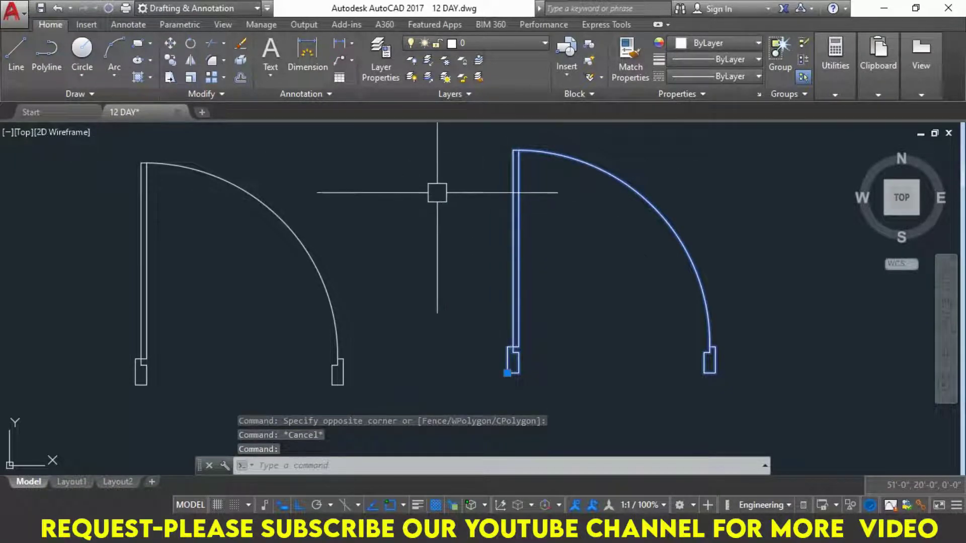
pyautogui.scroll(-3, 438, 226)
pyautogui.scroll(-3, 432, 251)
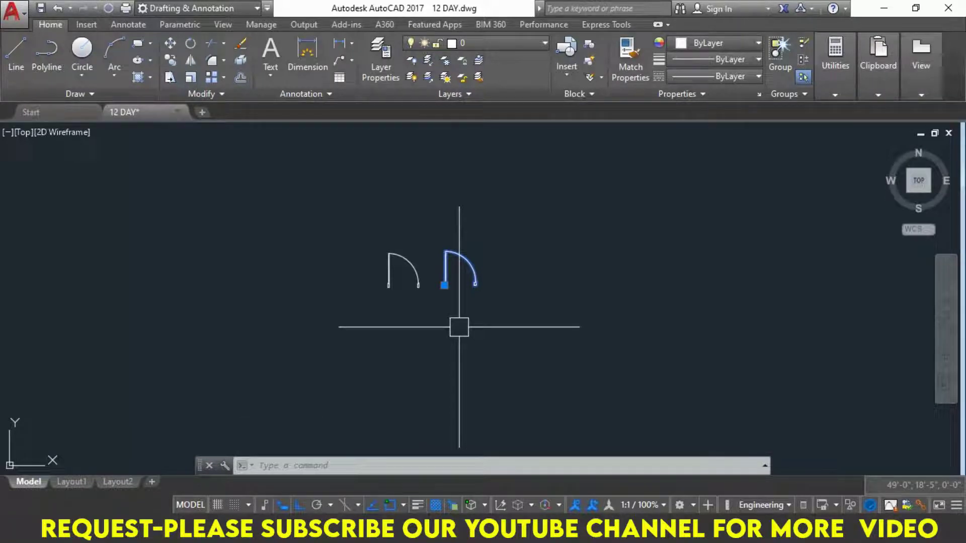
pyautogui.scroll(3, 459, 322)
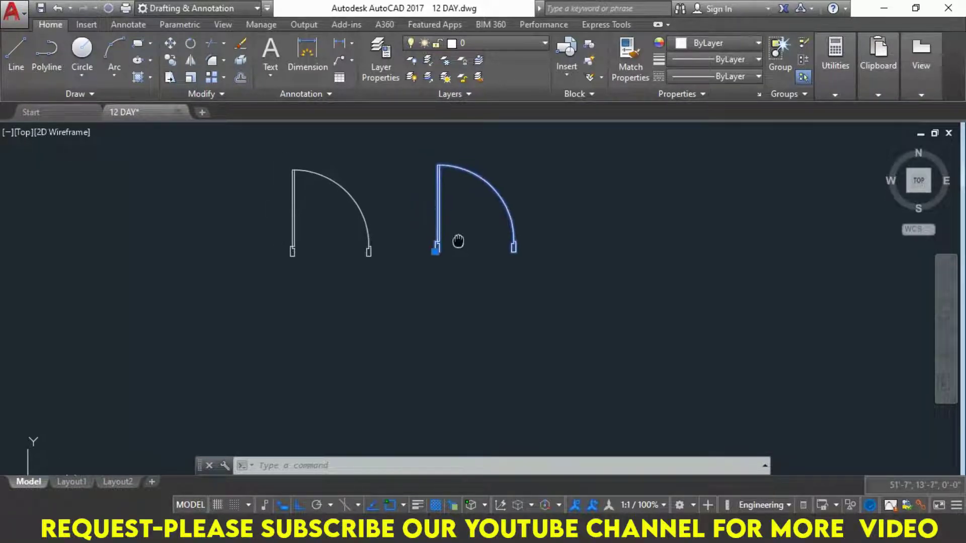
pyautogui.moveTo(459, 239); pyautogui.dragTo(460, 285, button='middle')
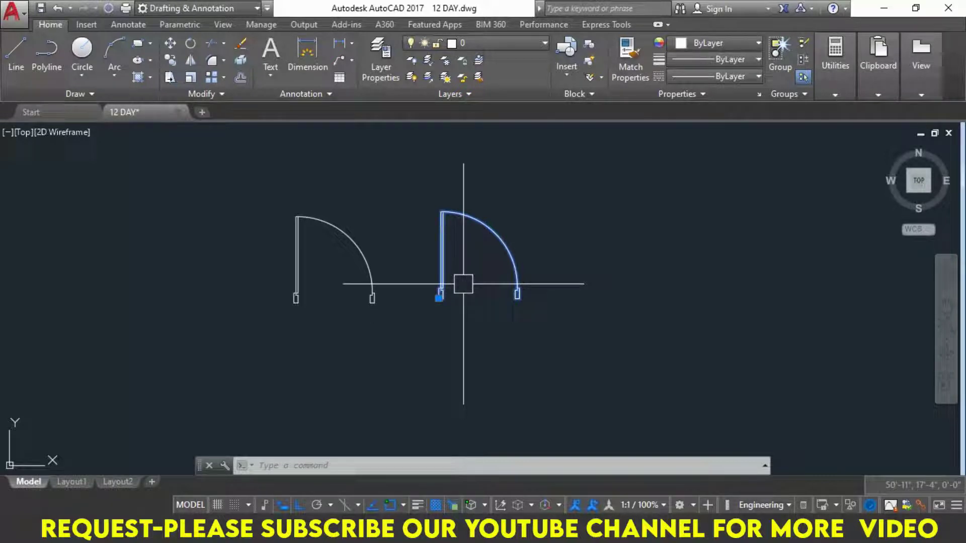
pyautogui.press('Escape')
pyautogui.press('Escape')
pyautogui.press('Escape')
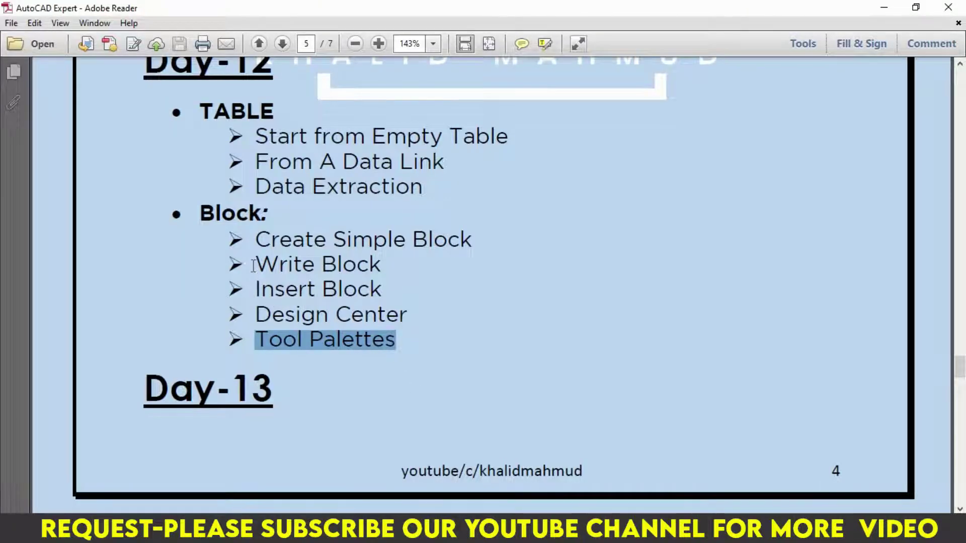
pyautogui.click(254, 257)
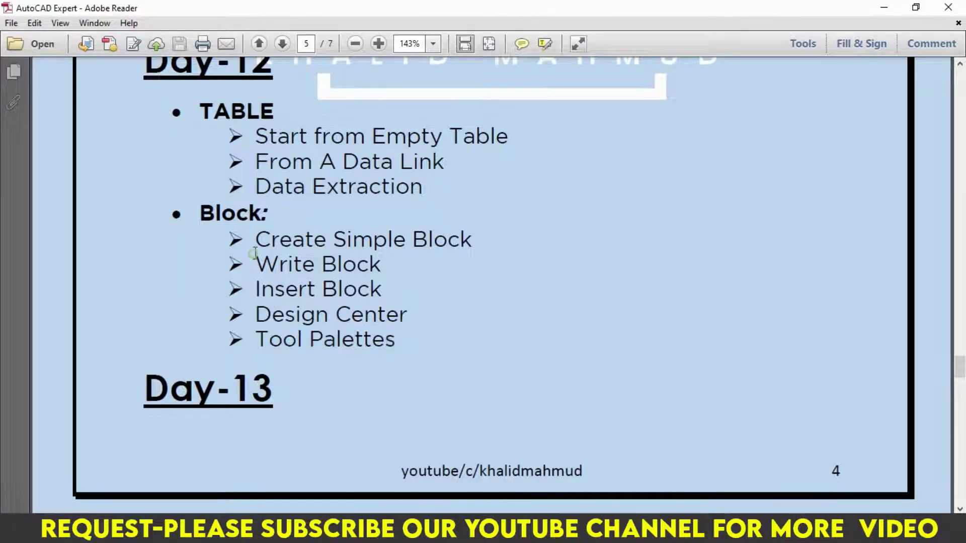
pyautogui.moveTo(254, 255); pyautogui.dragTo(381, 266)
pyautogui.hotkey('alt', 'Tab')
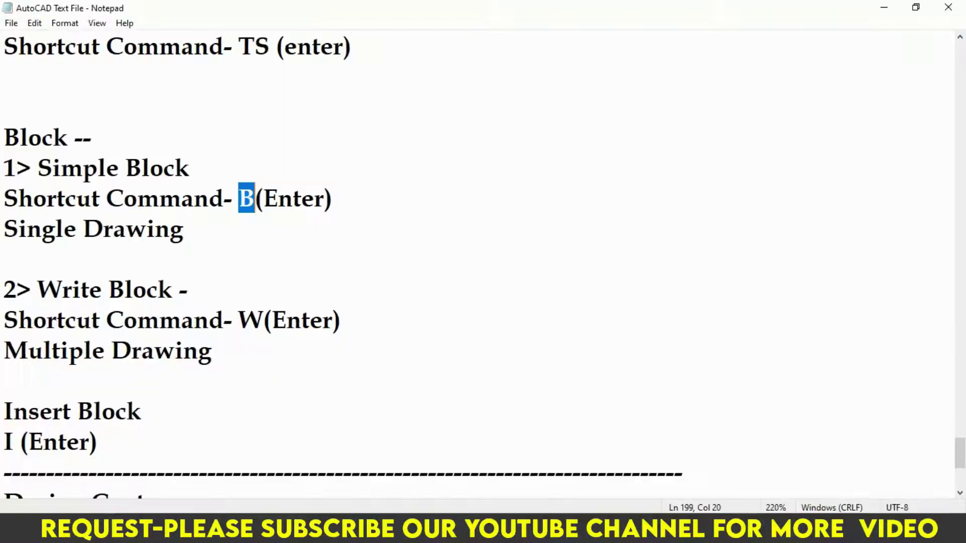
pyautogui.moveTo(38, 290); pyautogui.dragTo(180, 294)
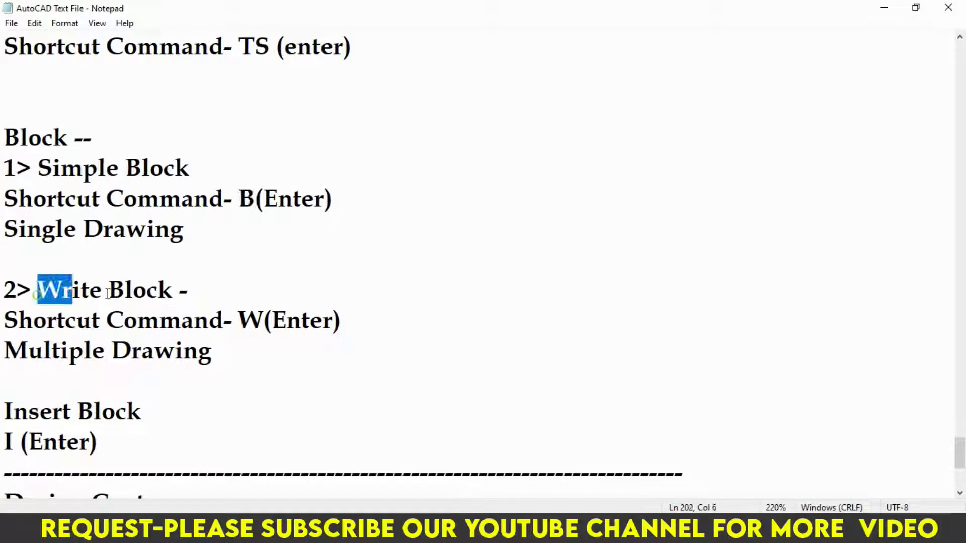
pyautogui.moveTo(3, 351); pyautogui.dragTo(242, 350)
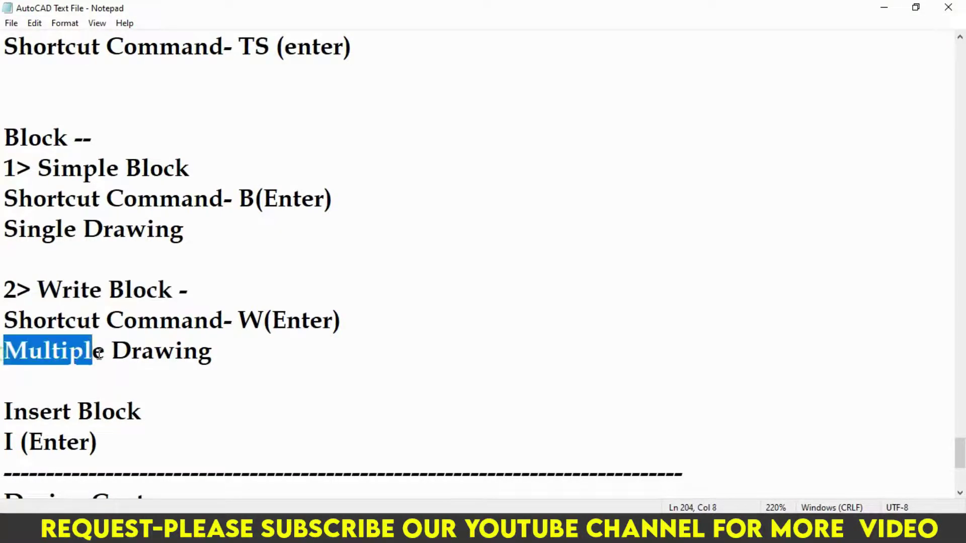
pyautogui.click(244, 352)
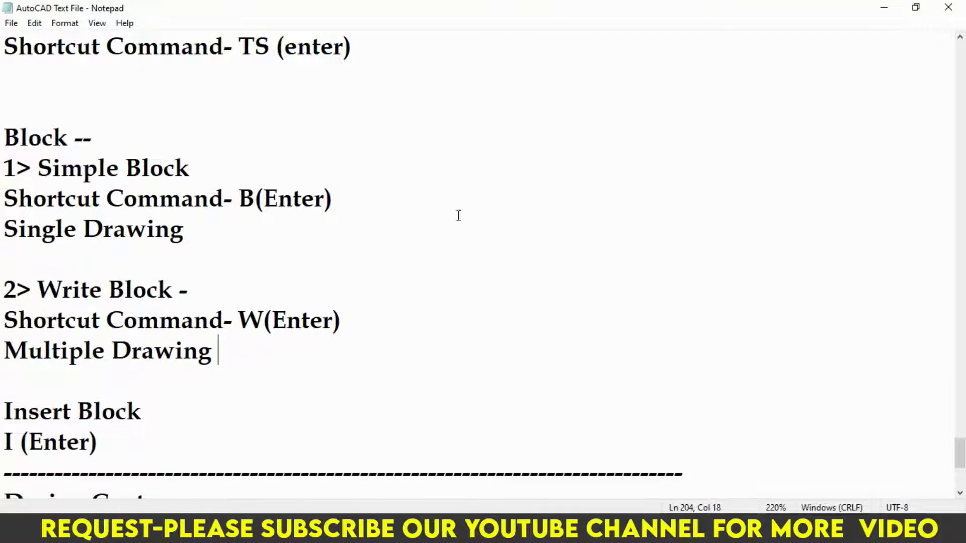
pyautogui.moveTo(238, 325); pyautogui.dragTo(262, 324)
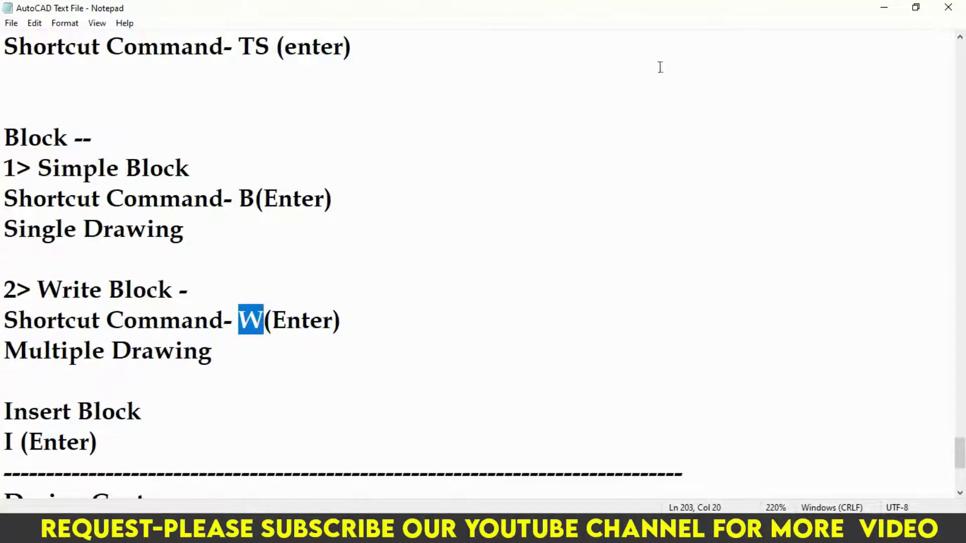
pyautogui.click(885, 6)
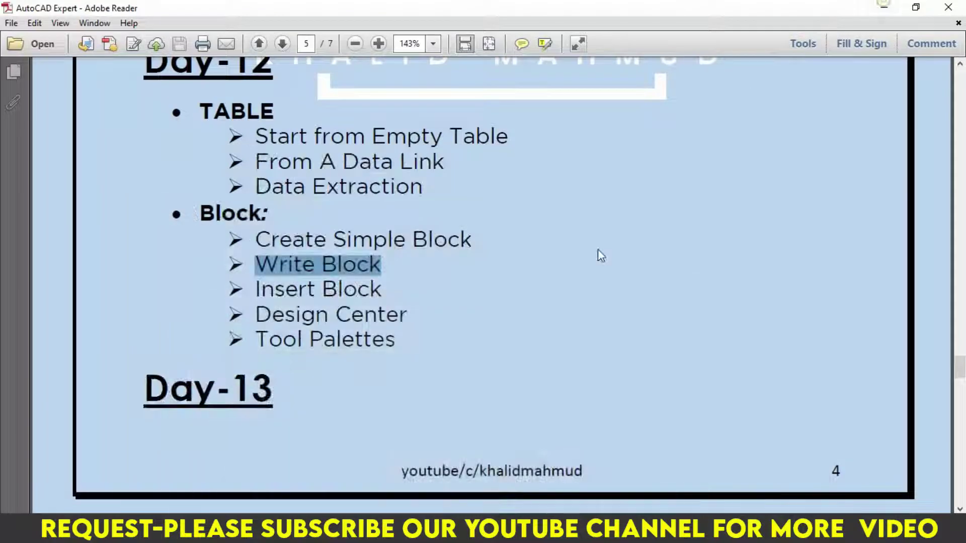
pyautogui.click(884, 7)
# Delete the inserted door copy using a crossing selection
pyautogui.click(625, 319)
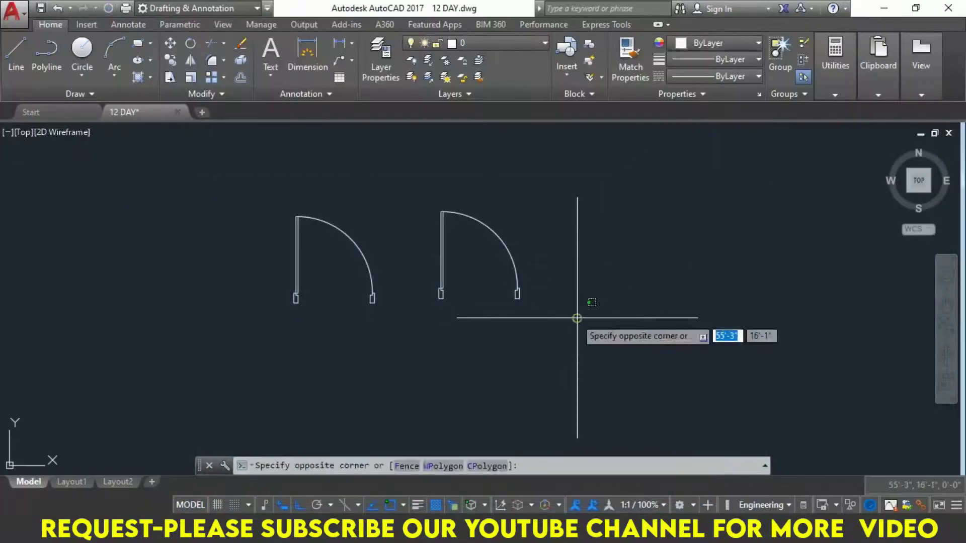
pyautogui.click(499, 237)
pyautogui.press('Delete')
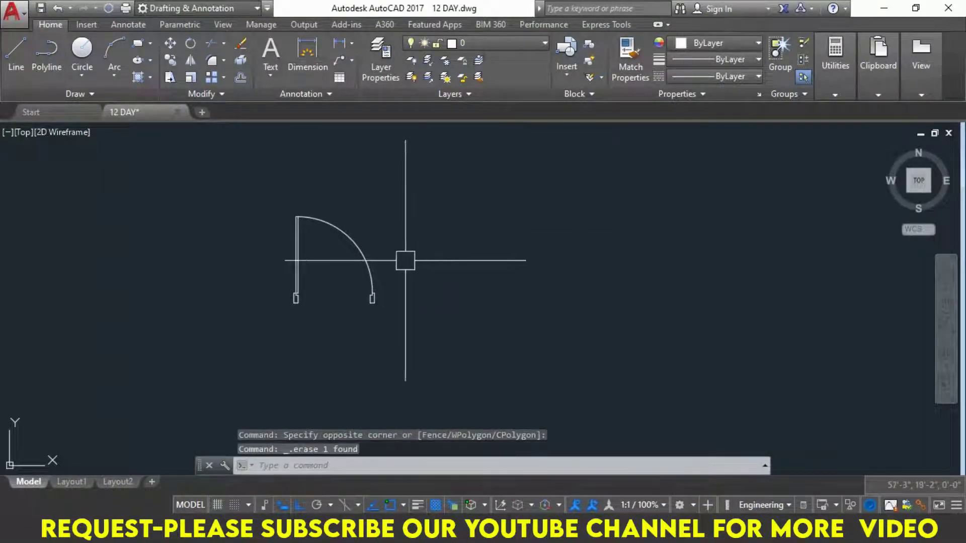
pyautogui.scroll(2, 334, 239)
pyautogui.moveTo(334, 239); pyautogui.dragTo(342, 248, button='middle')
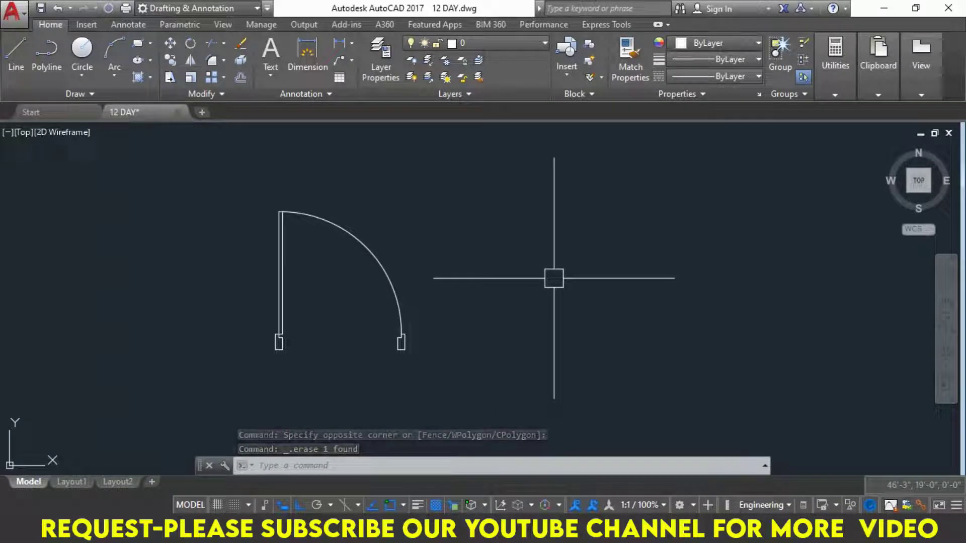
# Bring up the Write Block dialog with W and move it aside
pyautogui.write('w')
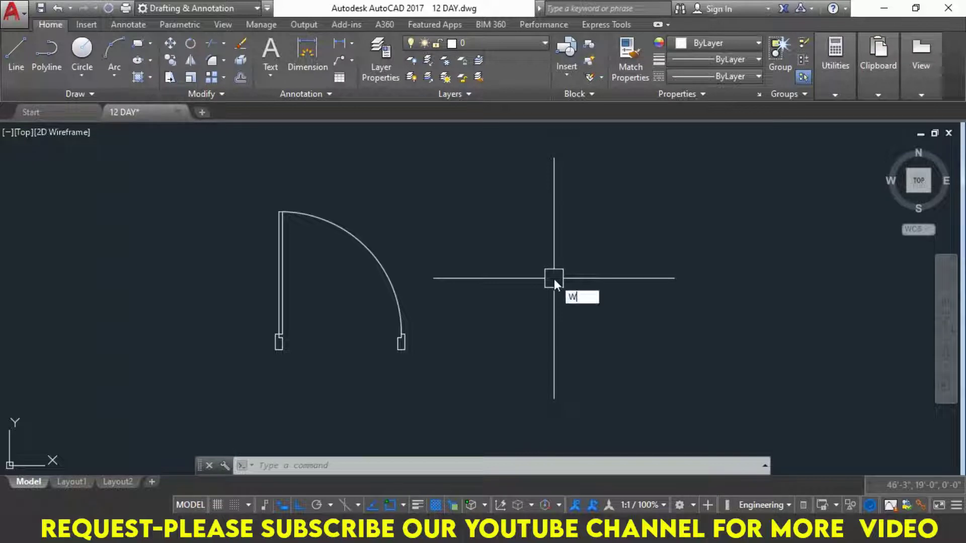
pyautogui.press('Return')
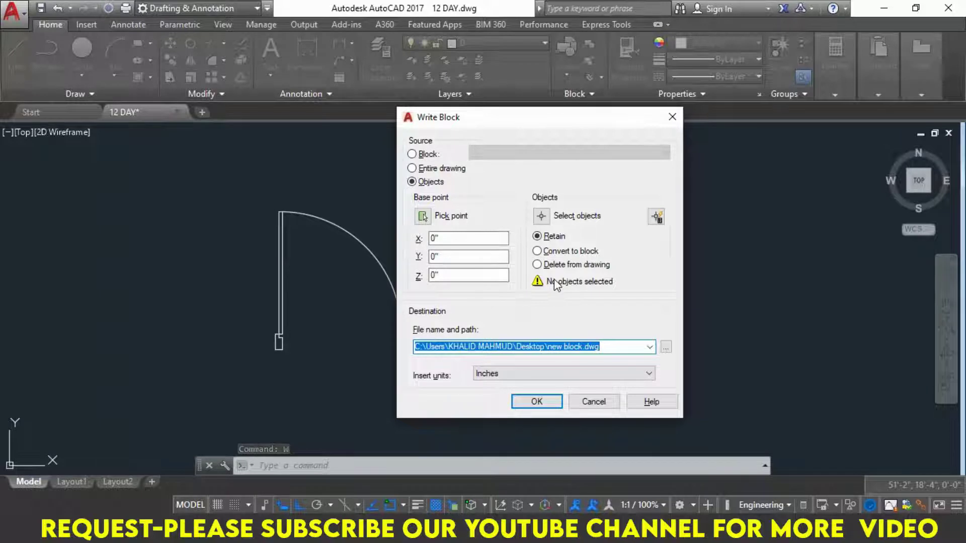
pyautogui.moveTo(481, 119); pyautogui.dragTo(595, 118)
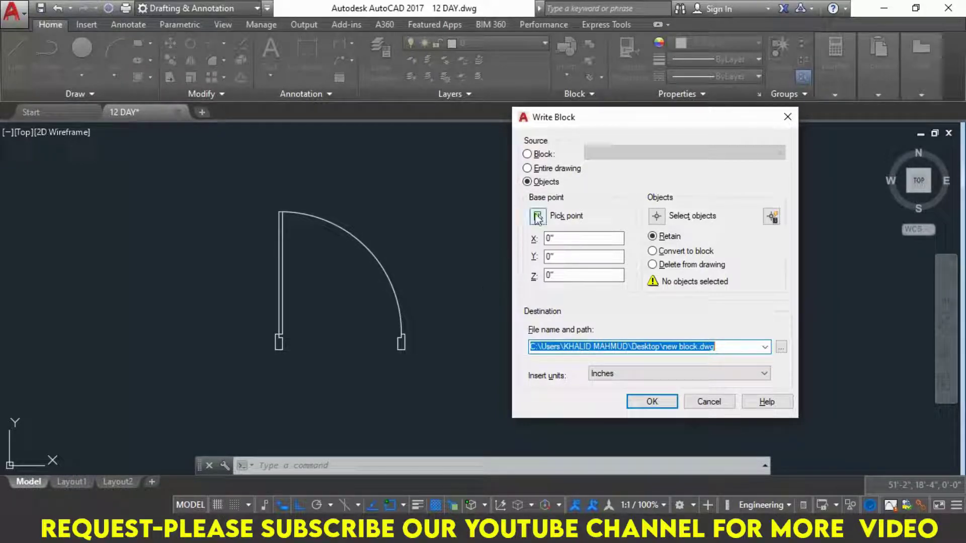
# Set the Write Block source to Objects, with the base point at the door's lower-left corner
pyautogui.click(534, 159)
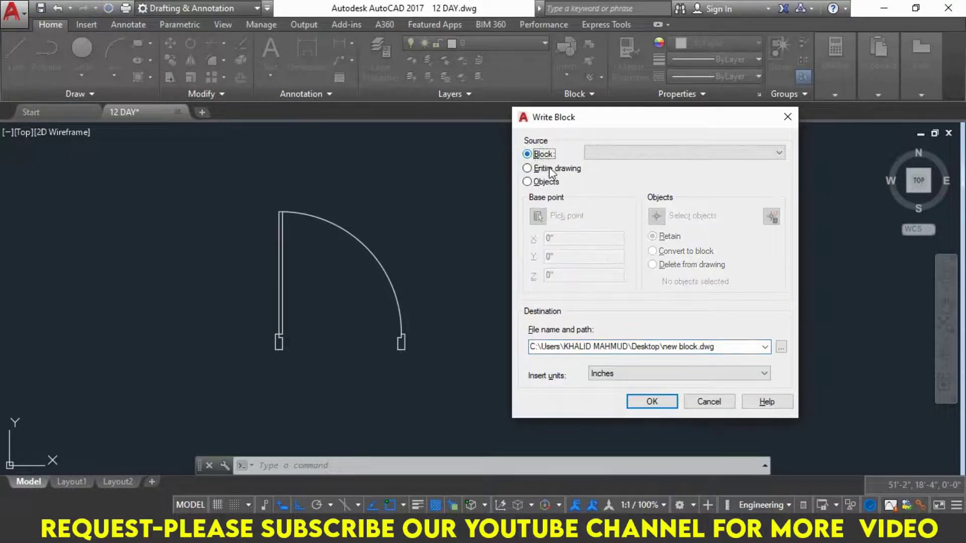
pyautogui.click(531, 170)
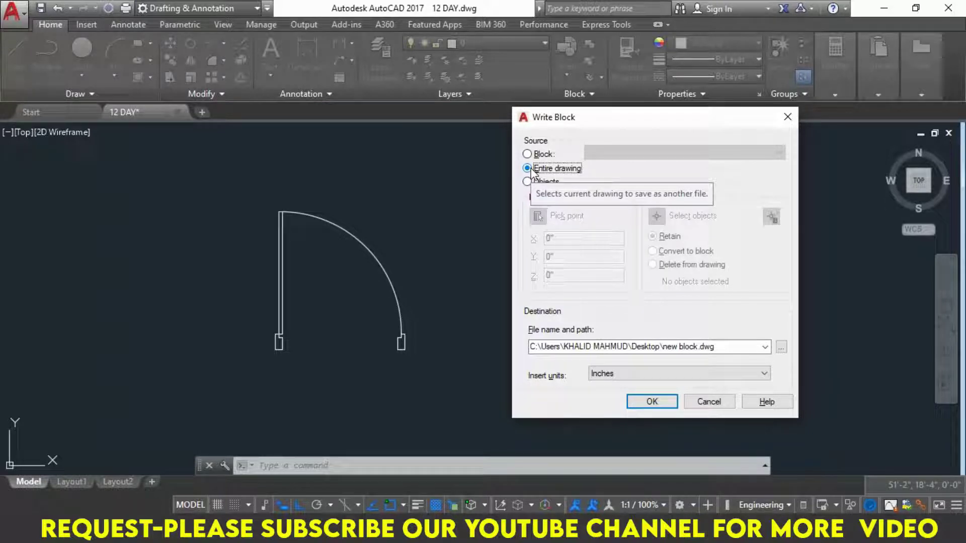
pyautogui.click(550, 182)
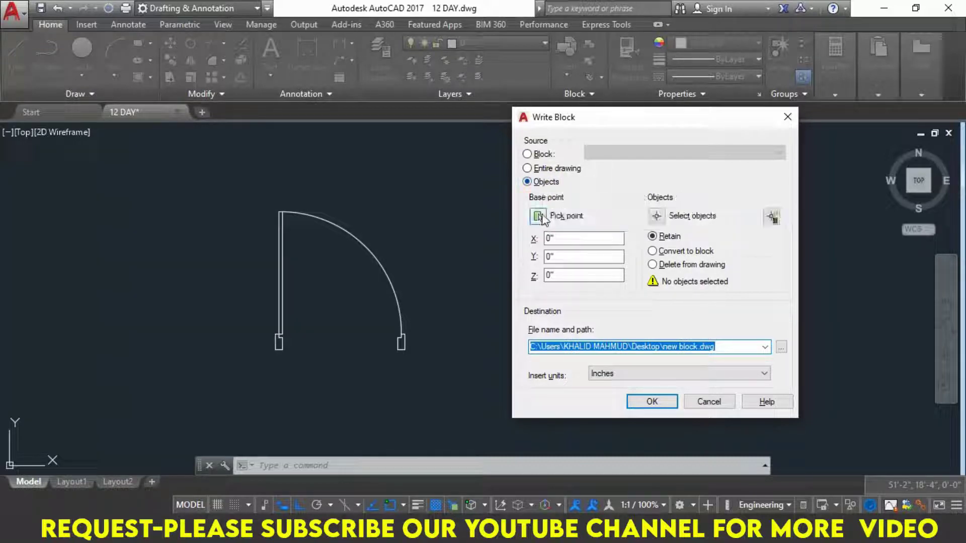
pyautogui.click(538, 216)
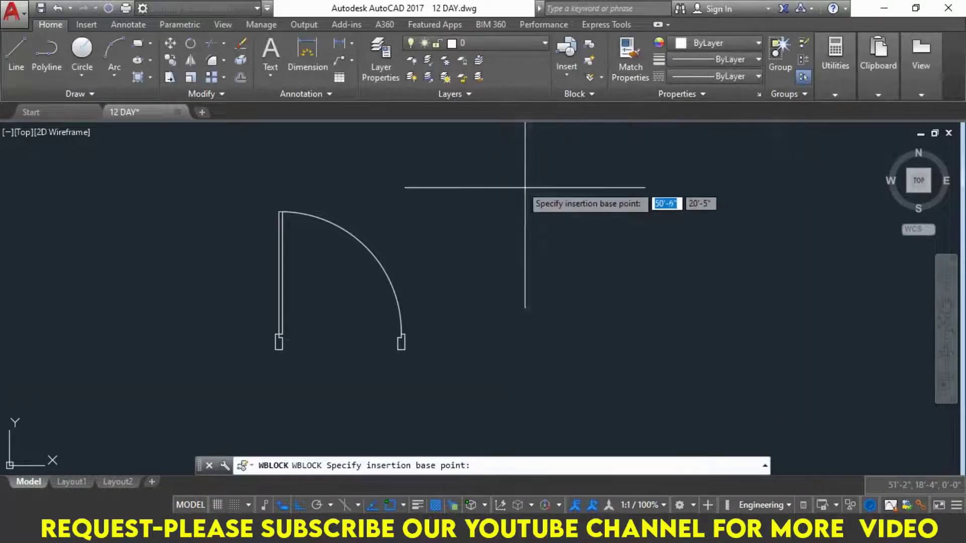
pyautogui.click(276, 350)
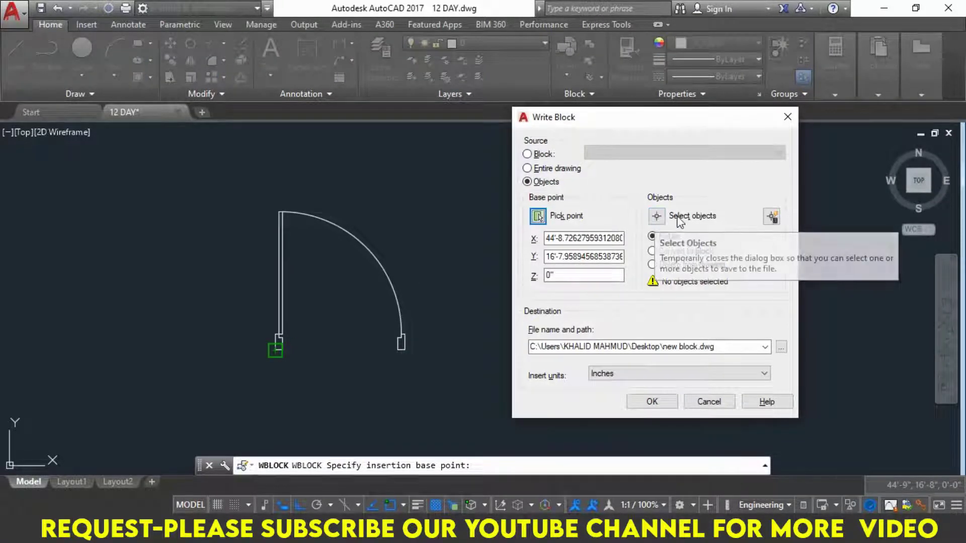
# Select all 14 door objects with a crossing window for the block export
pyautogui.click(657, 217)
pyautogui.click(521, 163)
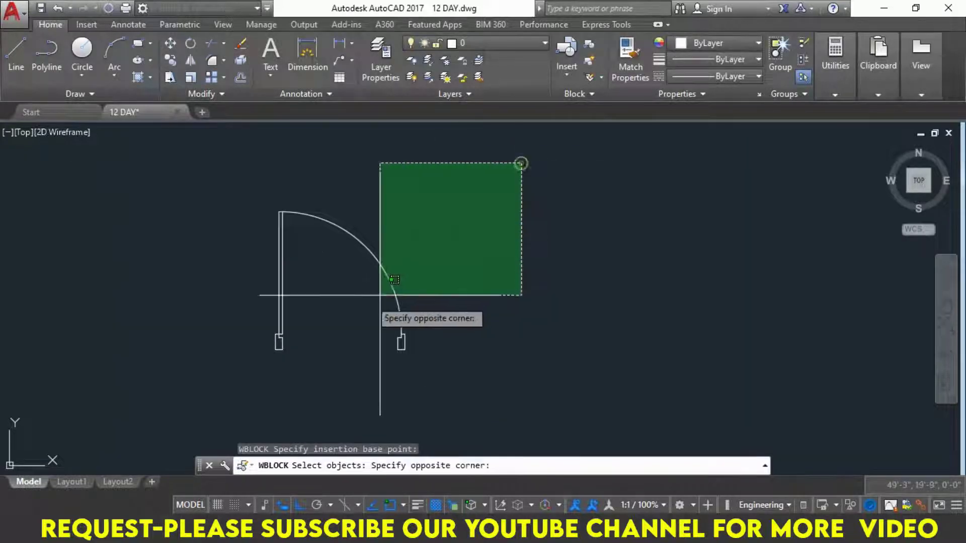
pyautogui.click(224, 376)
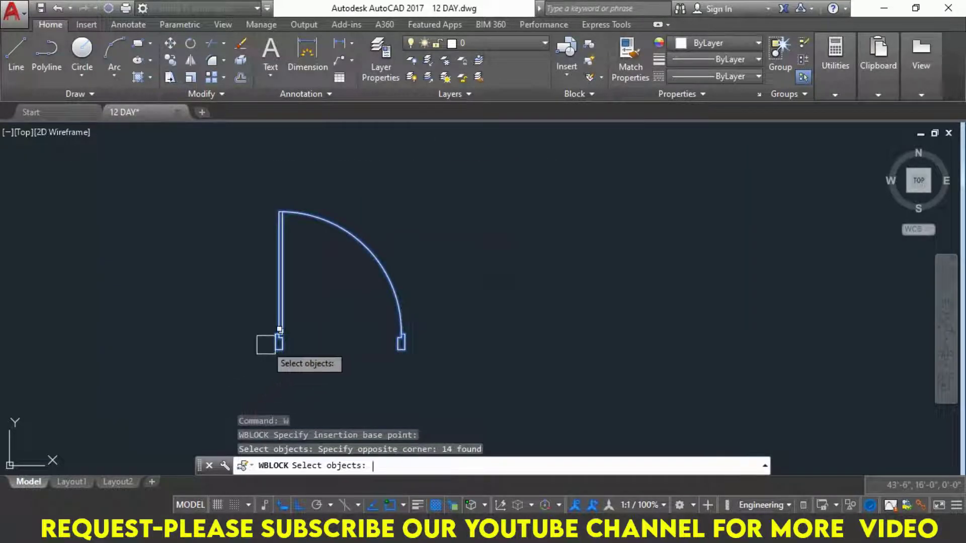
pyautogui.press('Return')
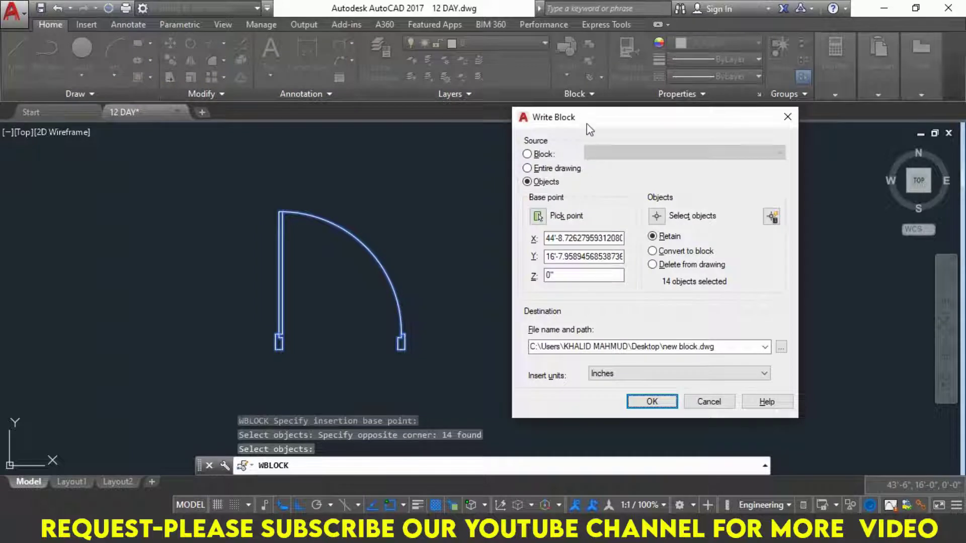
pyautogui.moveTo(588, 117); pyautogui.dragTo(527, 94)
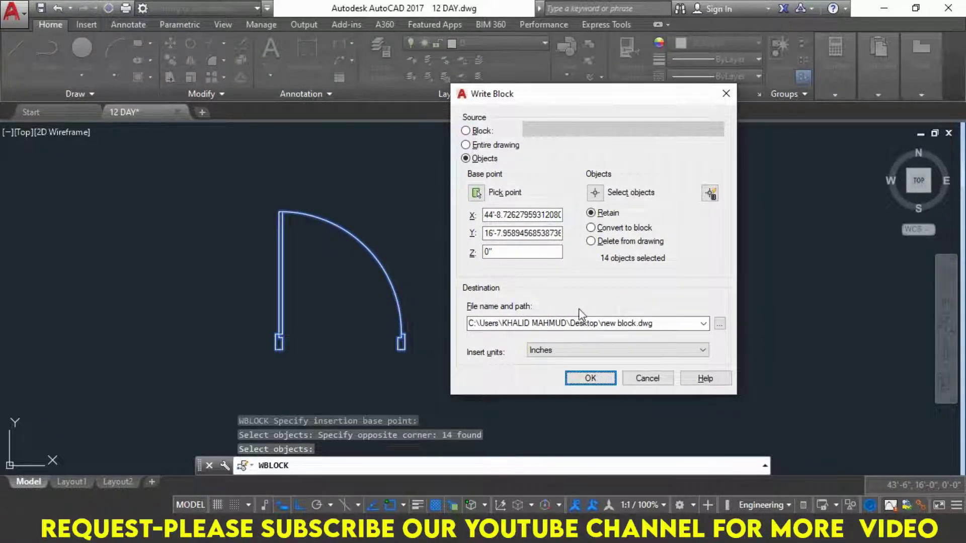
# Set the export file to the Desktop and rename it 'DOOR new block.dwg'
pyautogui.click(719, 324)
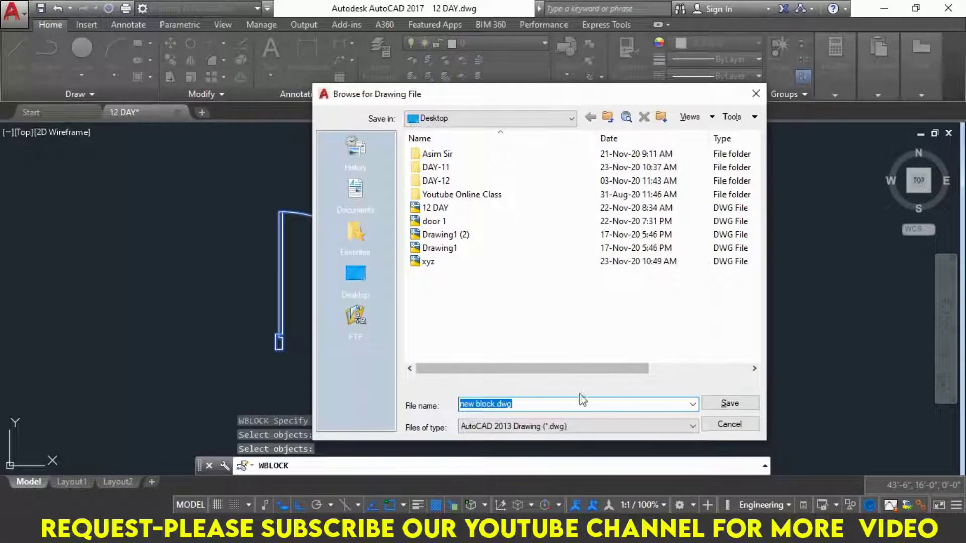
pyautogui.click(360, 282)
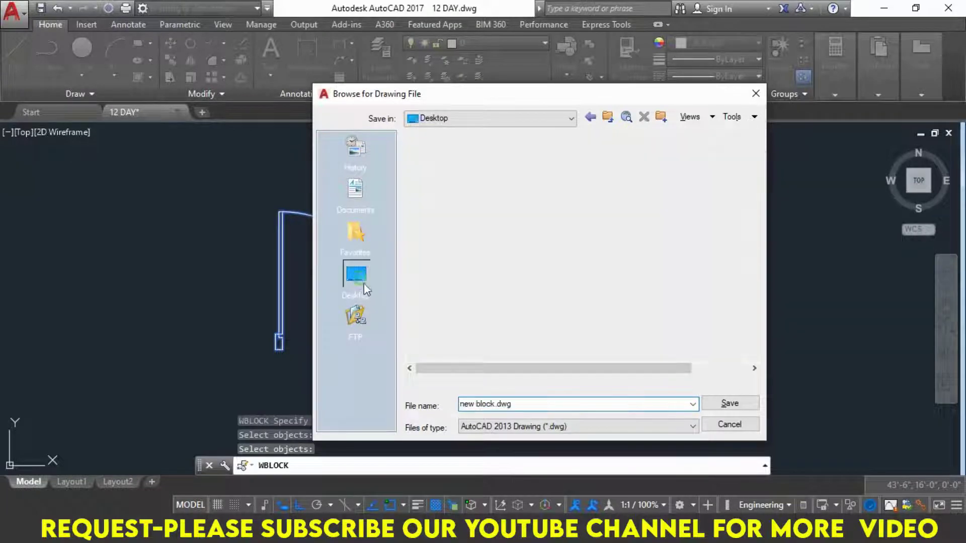
pyautogui.click(492, 405)
pyautogui.hotkey('ctrl', 'a')
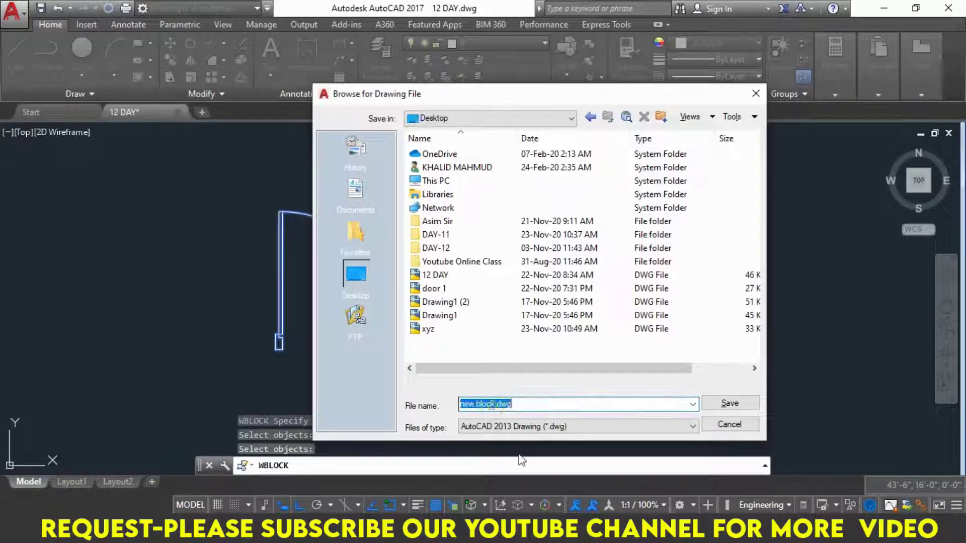
pyautogui.press('Home')
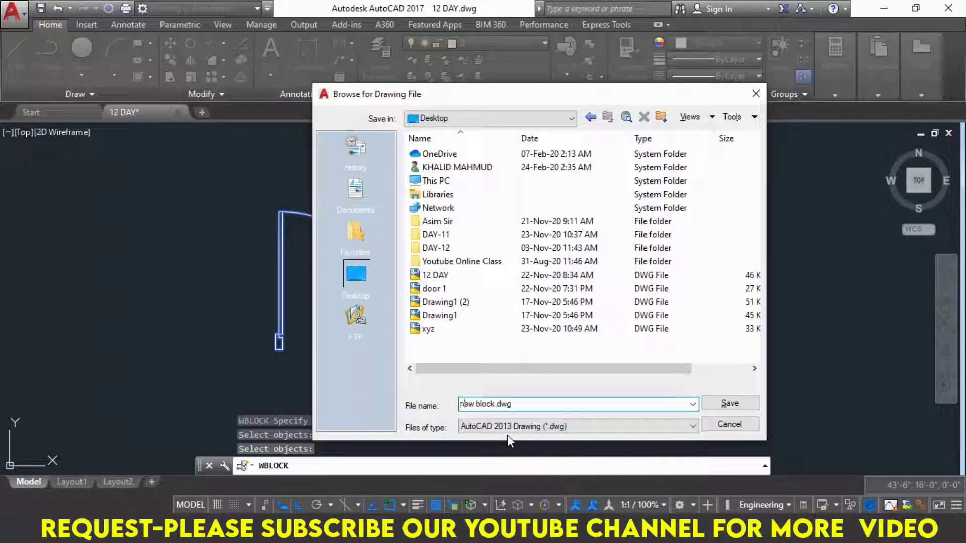
pyautogui.write('DOOR')
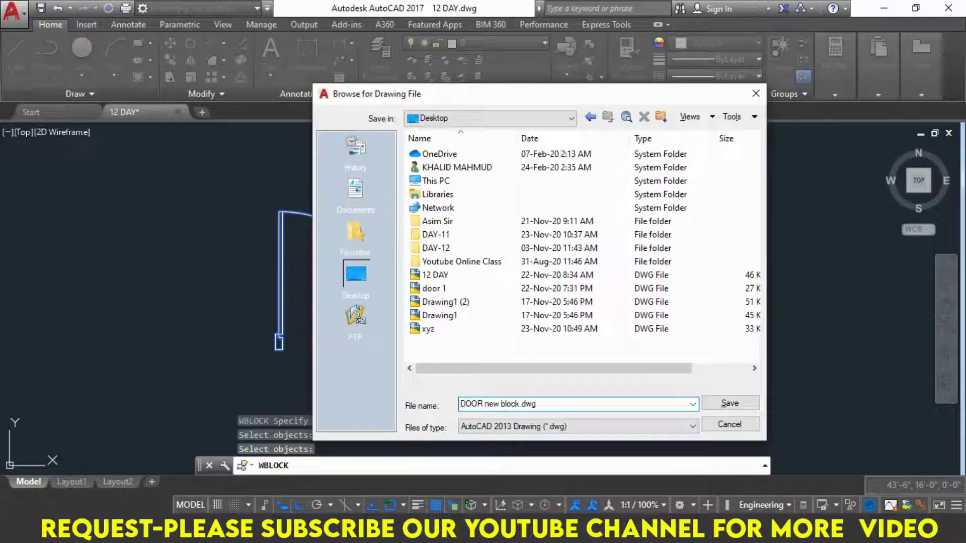
pyautogui.click(714, 401)
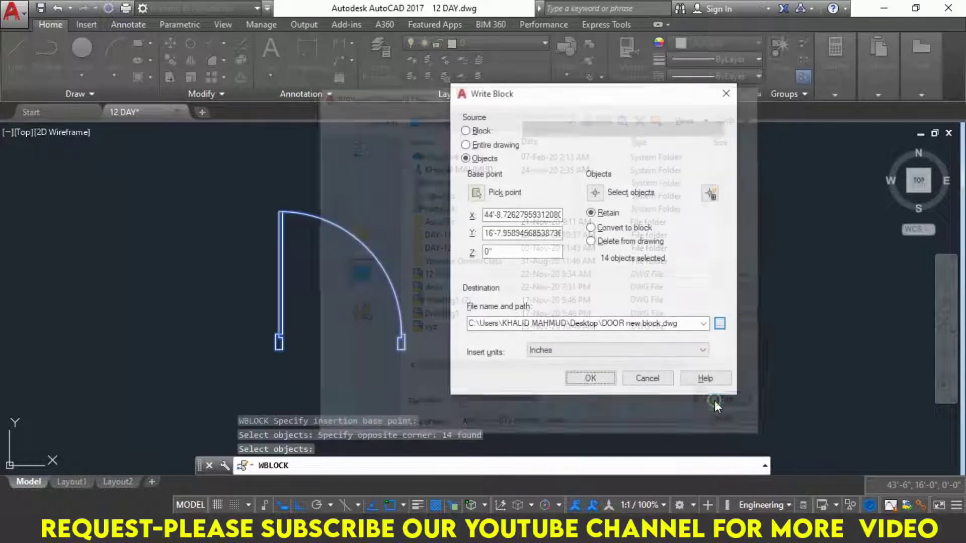
# Write the door out to DOOR new block.dwg, clear the selection, and start blank Drawing3
pyautogui.click(599, 374)
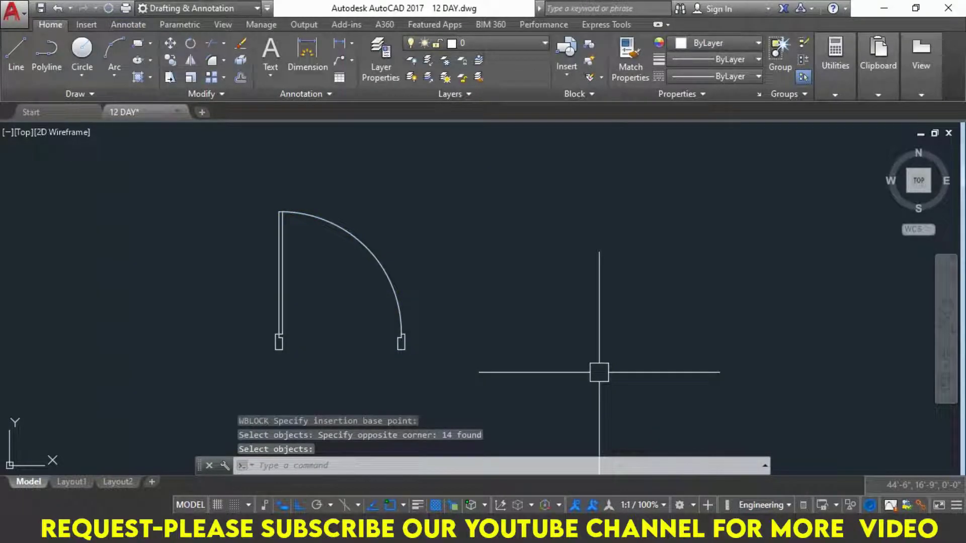
pyautogui.click(372, 253)
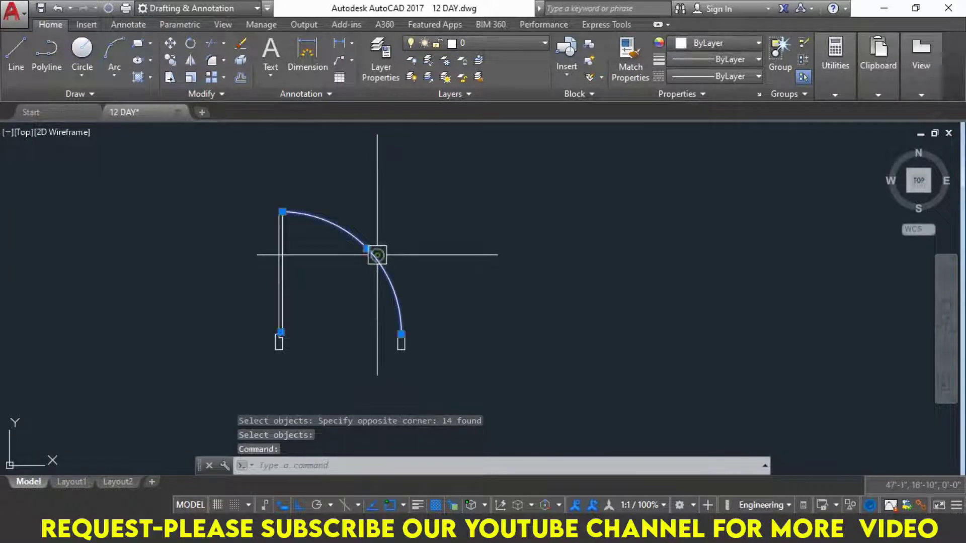
pyautogui.click(216, 151)
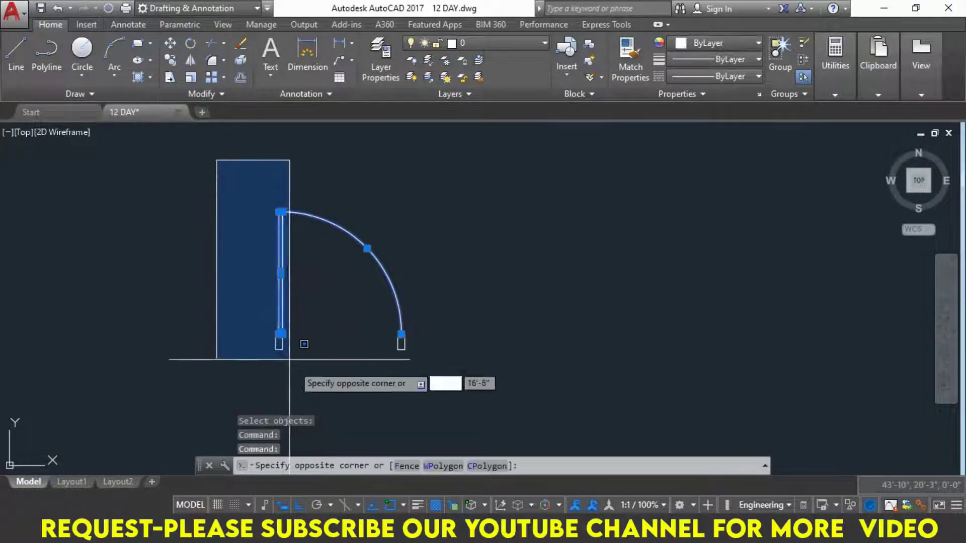
pyautogui.click(332, 282)
pyautogui.press('Escape')
pyautogui.press('Escape')
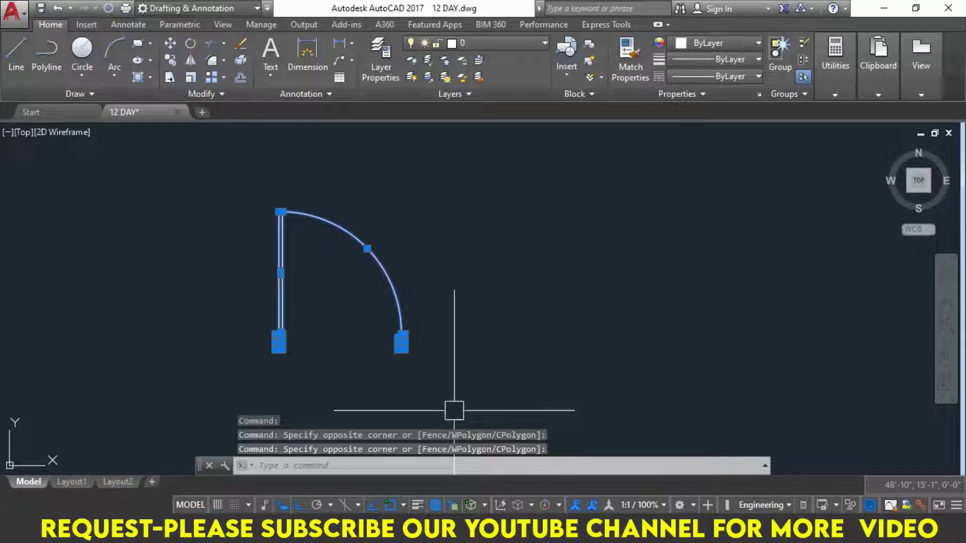
pyautogui.click(560, 78)
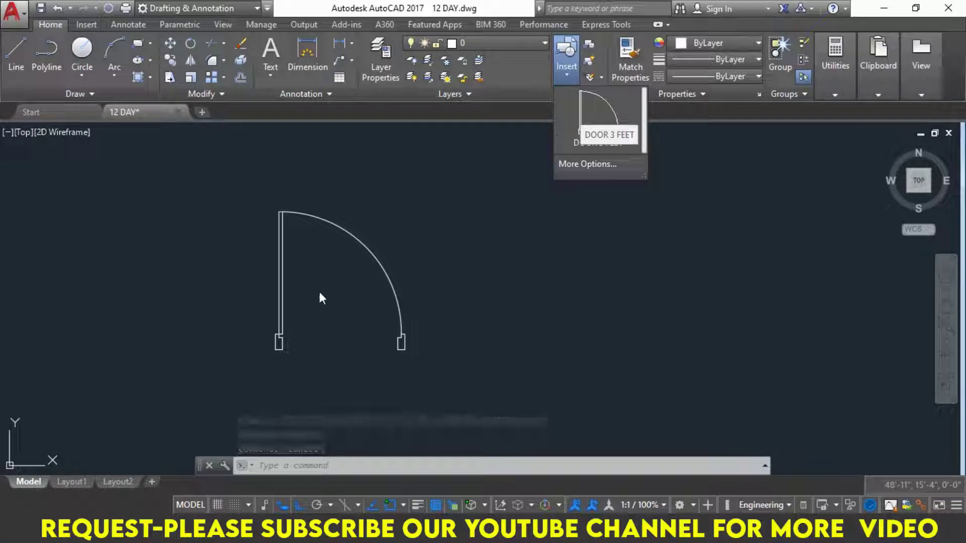
pyautogui.click(203, 112)
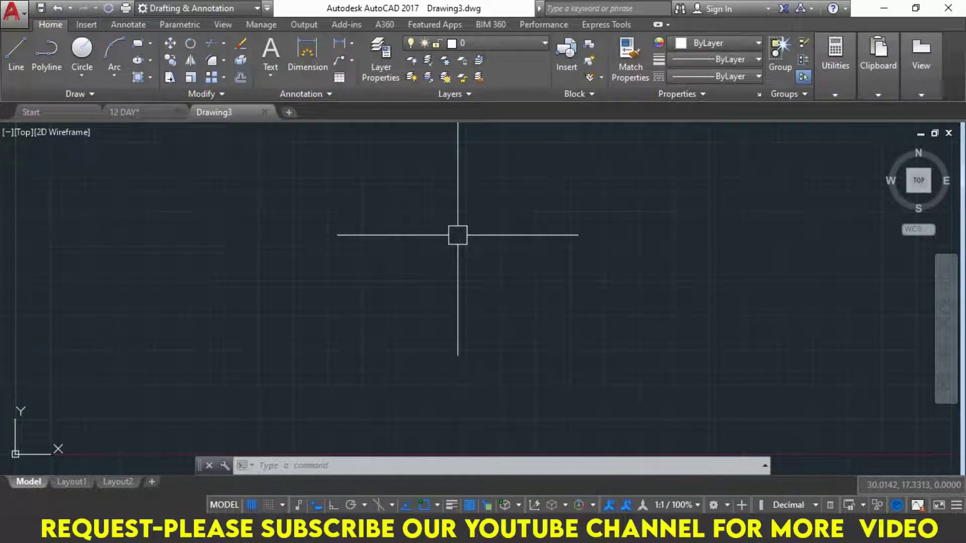
# Start the I (Insert) command in Drawing3, then cancel it
pyautogui.write('i')
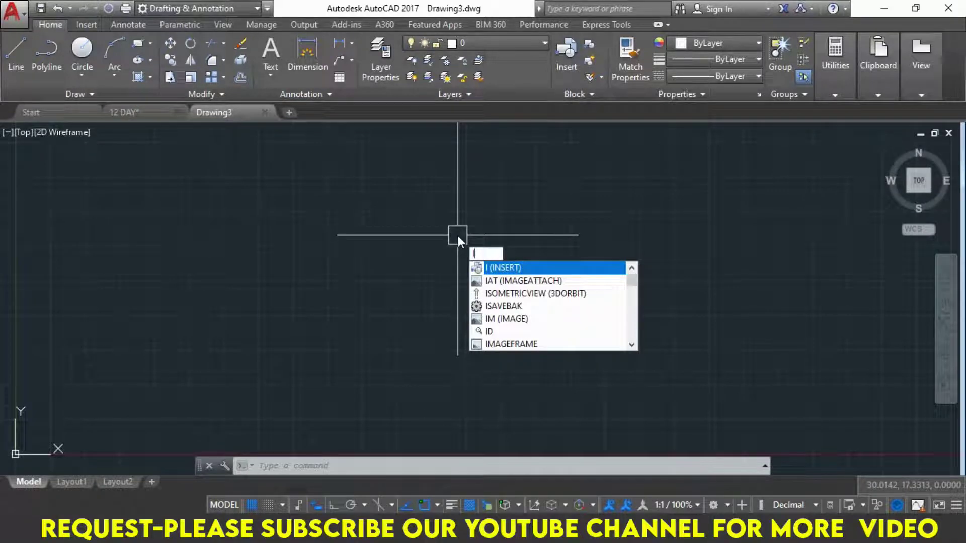
pyautogui.press('Return')
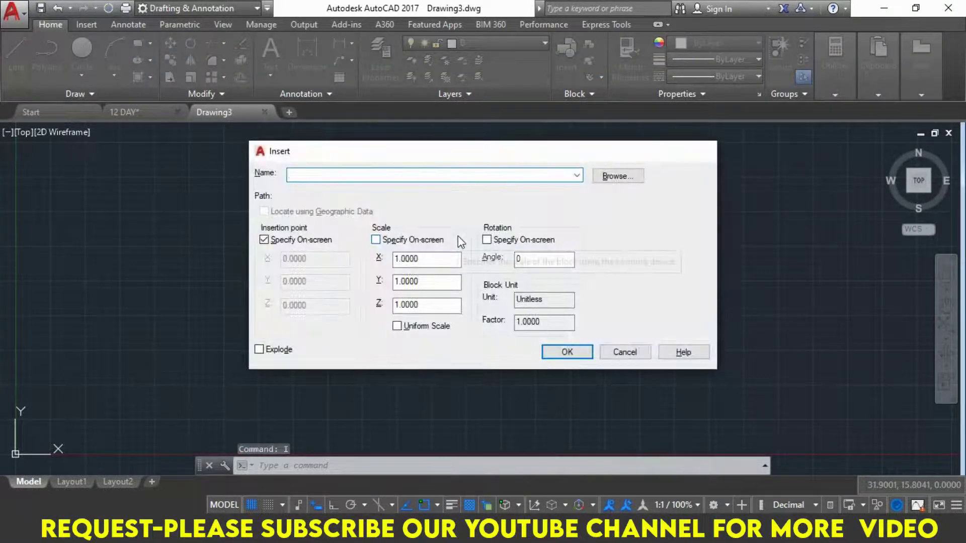
pyautogui.press('Escape')
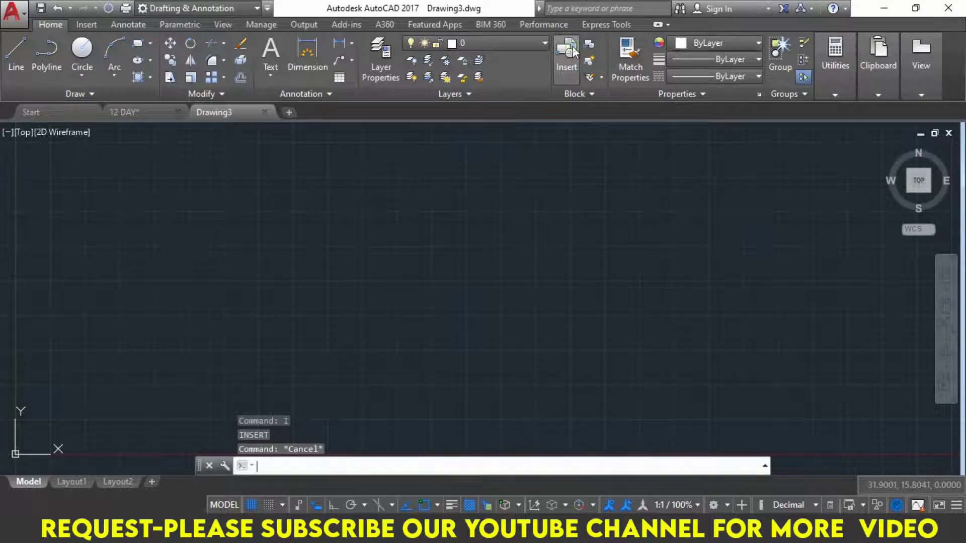
# Reopen Insert in Drawing3, find no blocks listed, cancel it, and return to 12 DAY
pyautogui.click(573, 49)
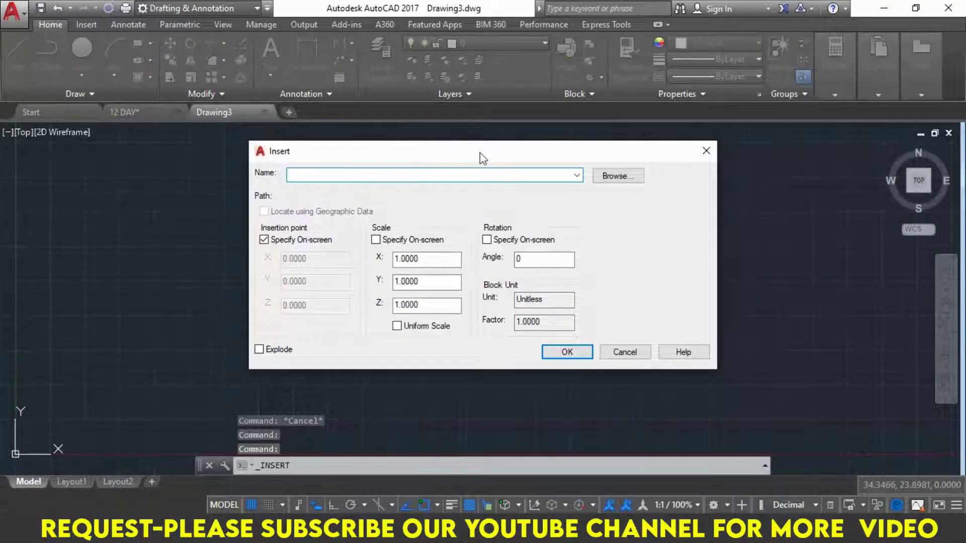
pyautogui.moveTo(483, 157); pyautogui.dragTo(479, 139)
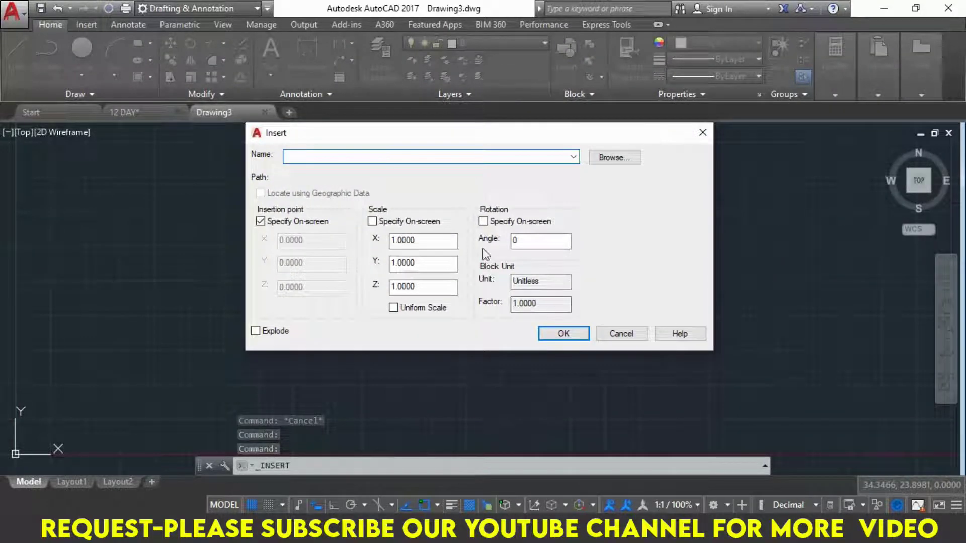
pyautogui.click(573, 157)
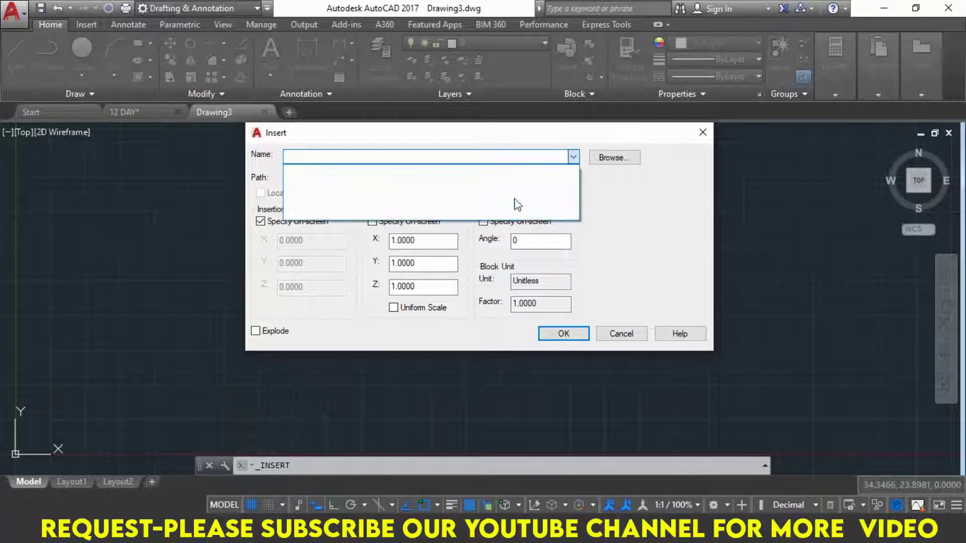
pyautogui.click(660, 270)
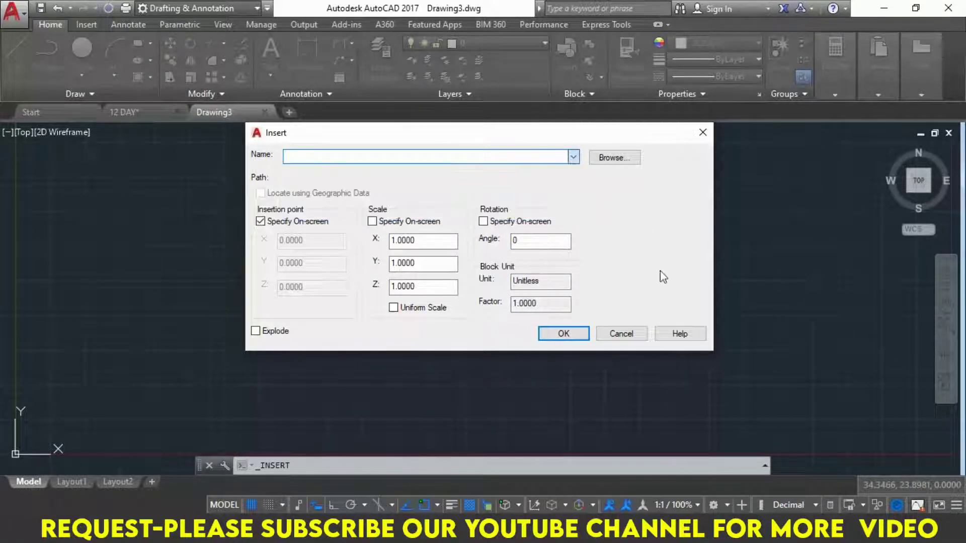
pyautogui.click(636, 334)
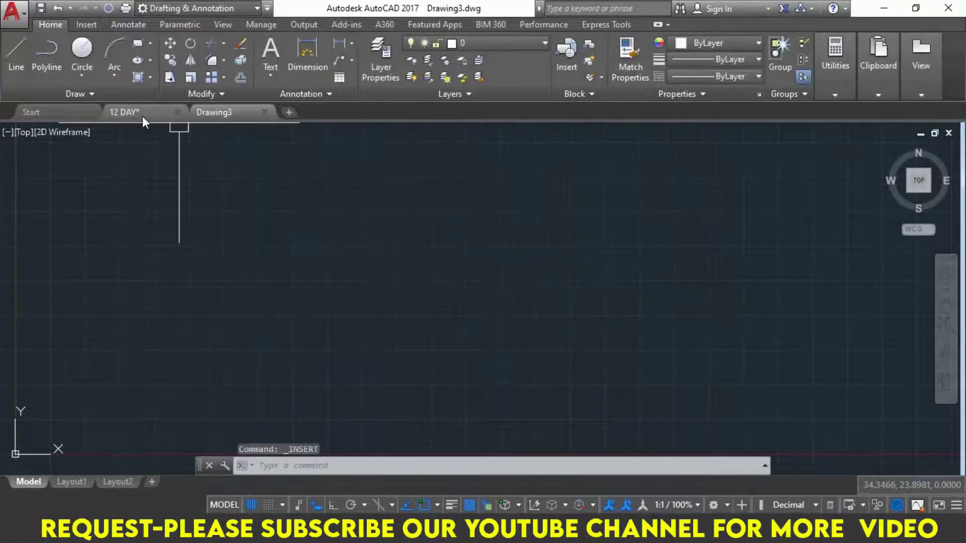
pyautogui.click(142, 118)
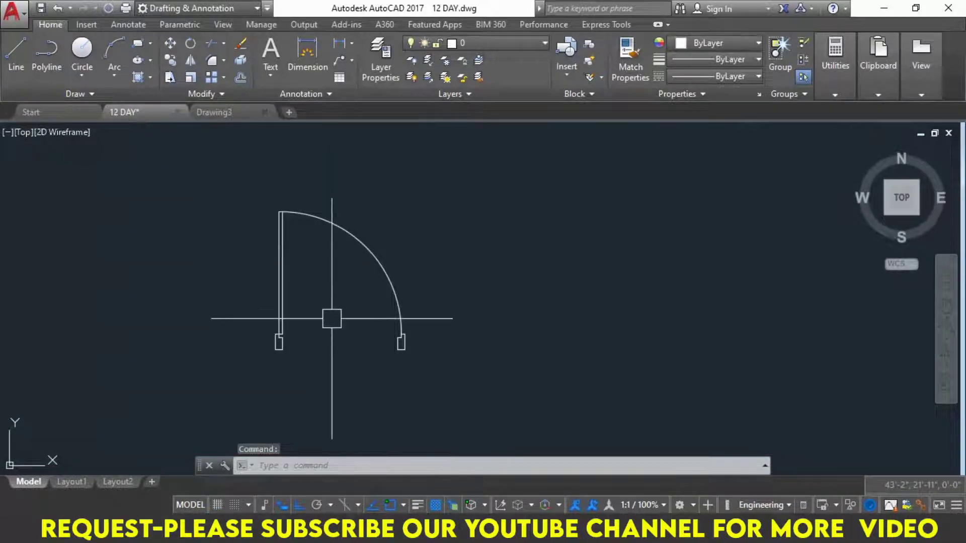
# Check 12 DAY's Insert block list, which offers the DOOR 3 FEET block
pyautogui.click(567, 73)
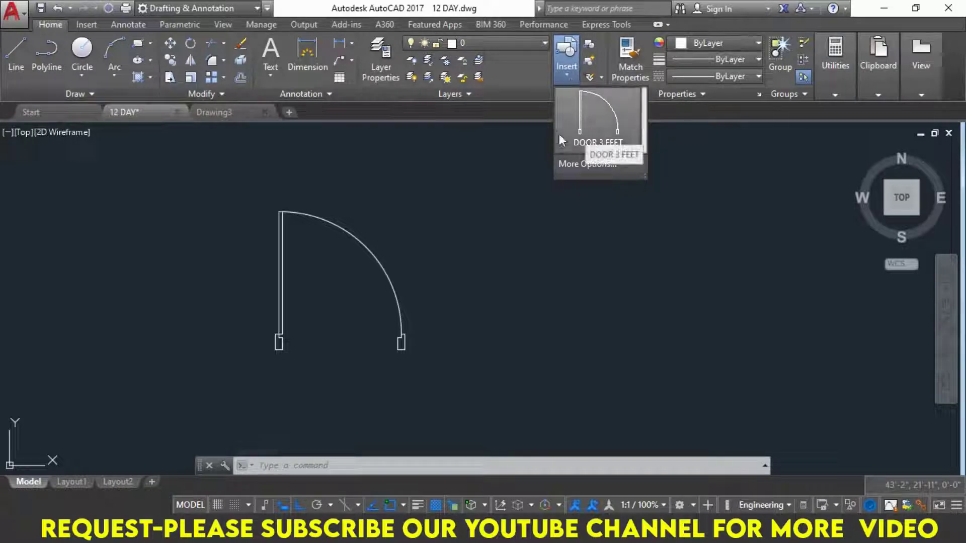
pyautogui.click(571, 140)
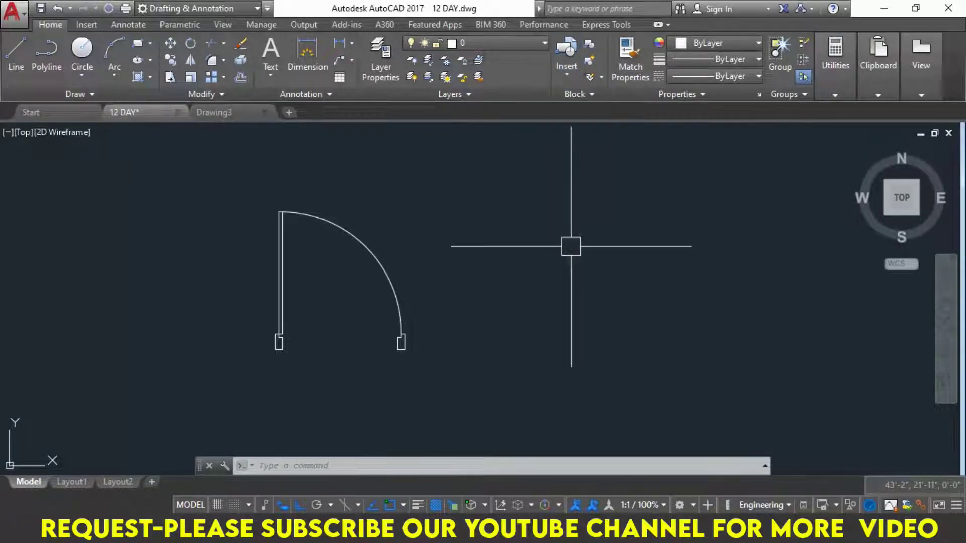
pyautogui.write('i')
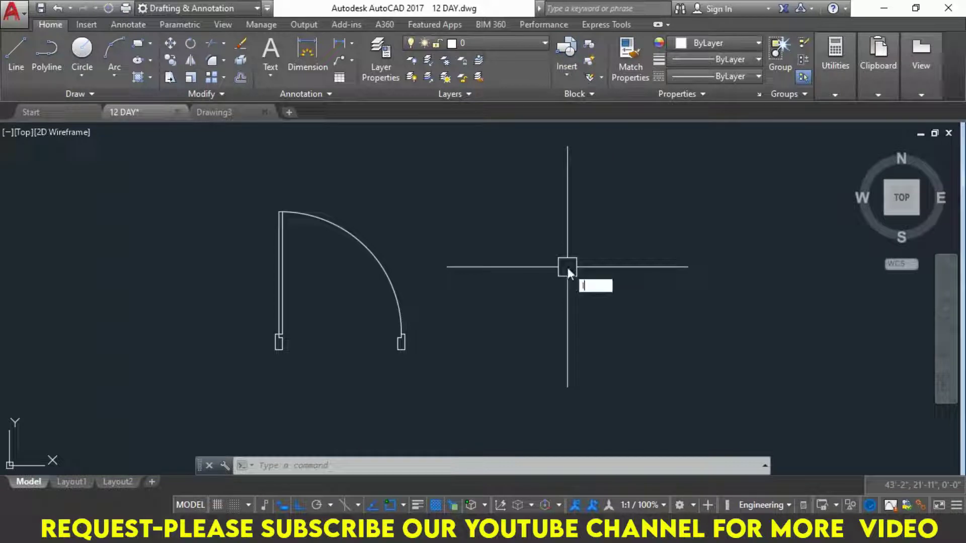
pyautogui.press('Return')
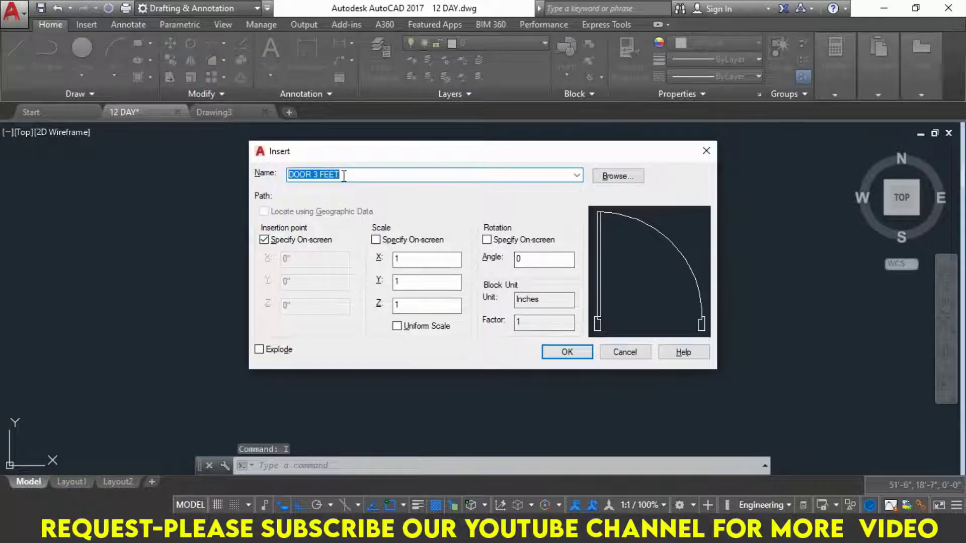
pyautogui.click(576, 176)
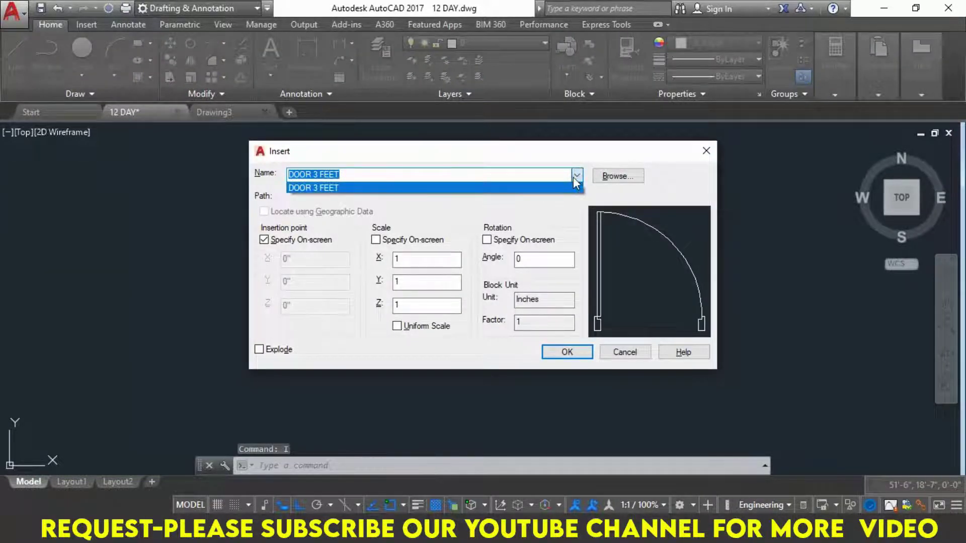
pyautogui.click(647, 354)
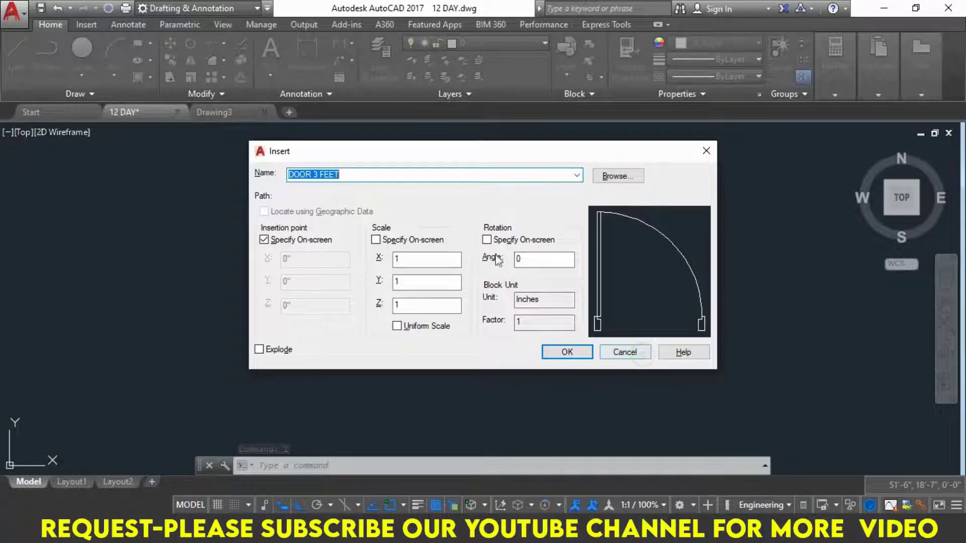
pyautogui.click(567, 352)
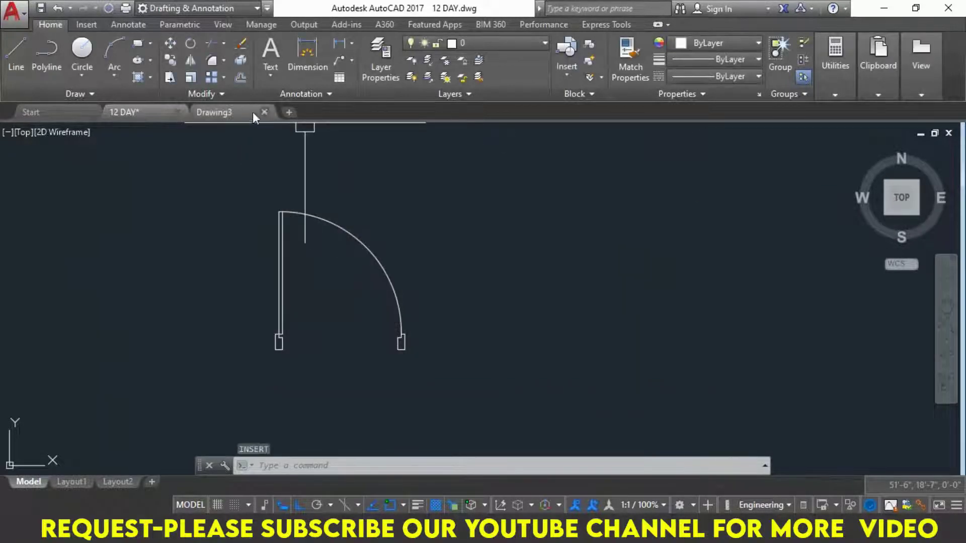
# Open Insert in Drawing3 and find its block Name list empty
pyautogui.click(224, 111)
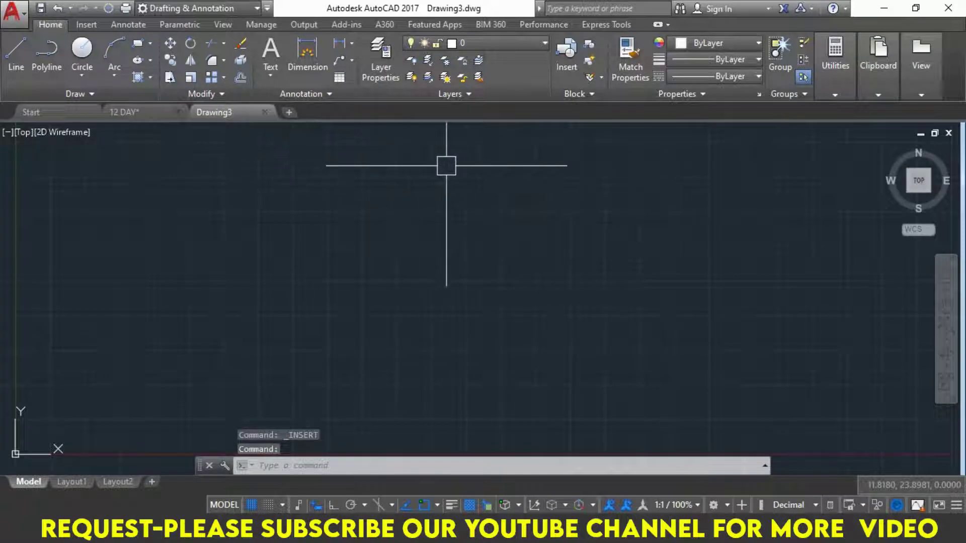
pyautogui.click(566, 72)
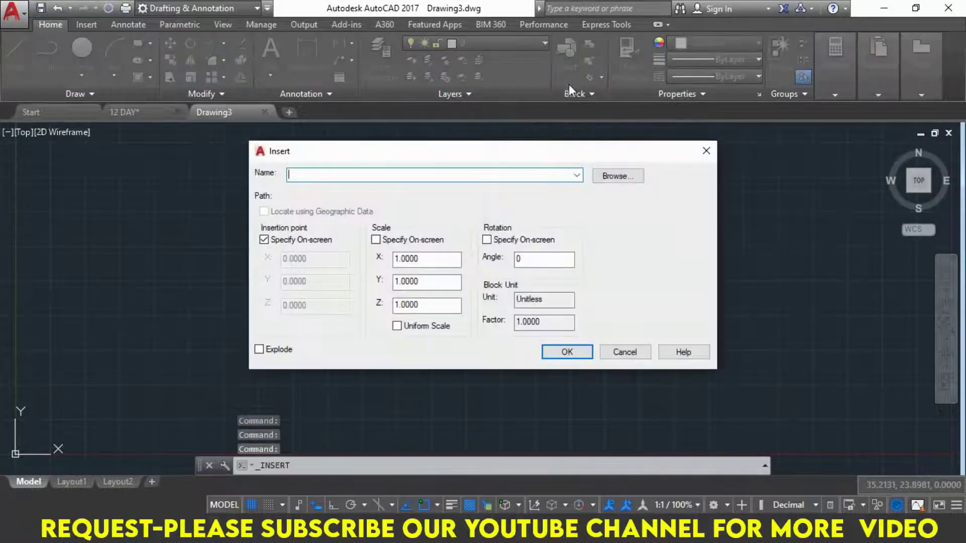
pyautogui.click(578, 176)
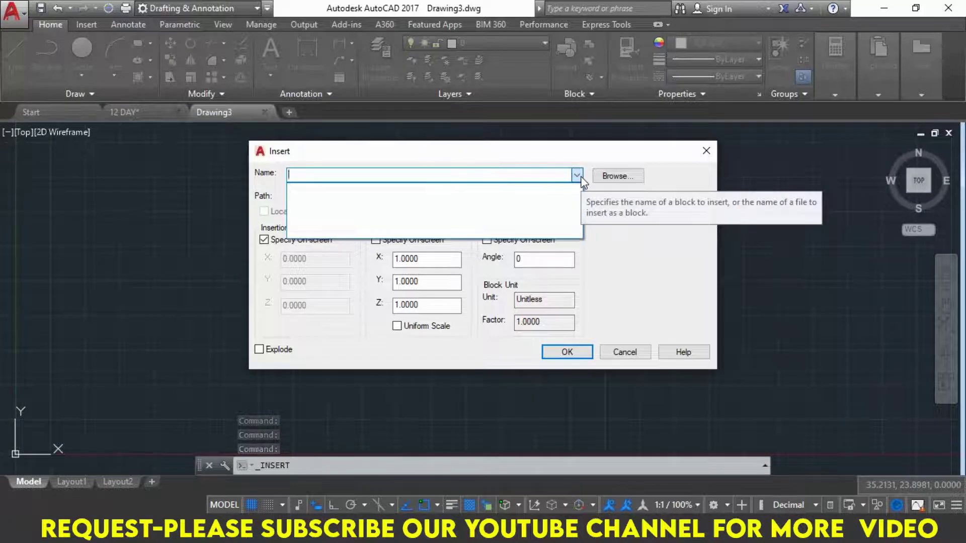
pyautogui.click(578, 176)
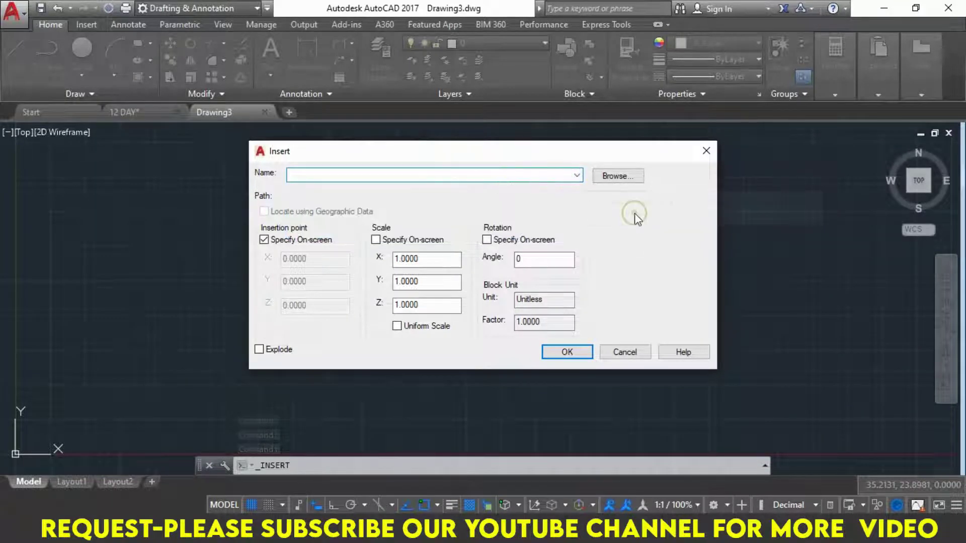
# Browse to DOOR new block.dwg on the Desktop and place the door in Drawing3
pyautogui.click(625, 181)
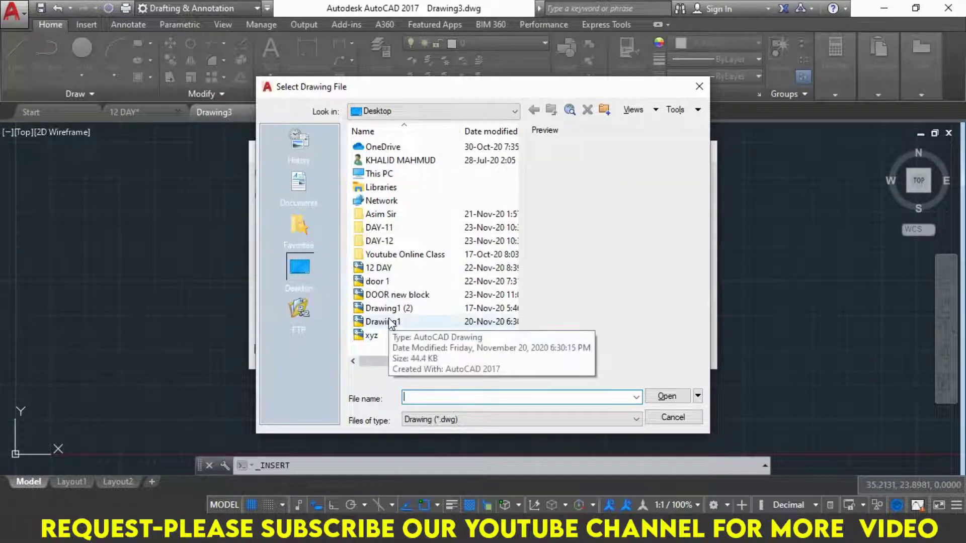
pyautogui.click(410, 296)
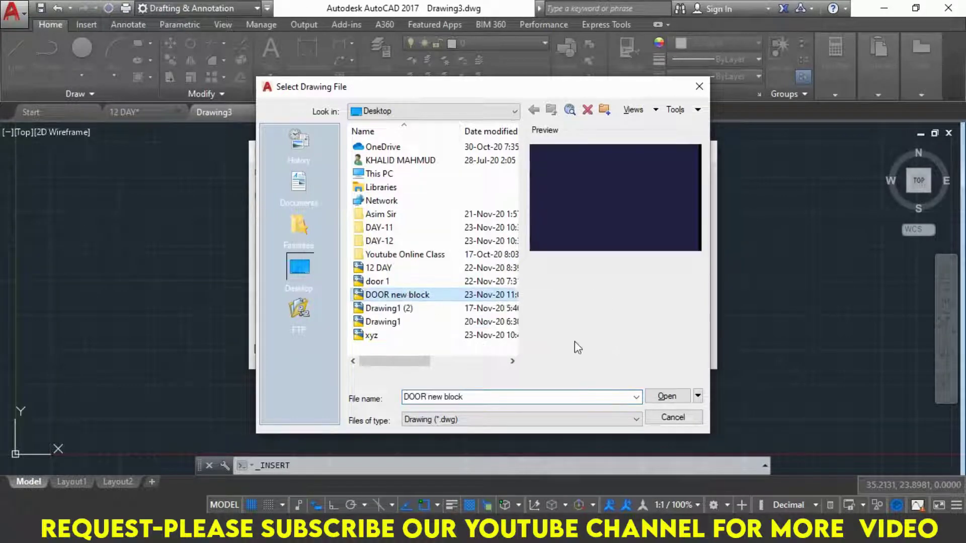
pyautogui.click(663, 395)
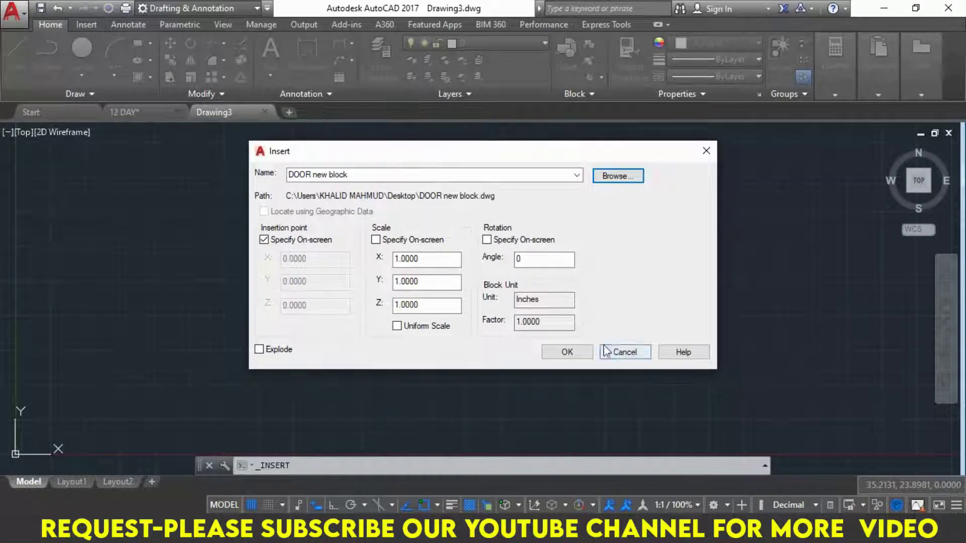
pyautogui.click(581, 350)
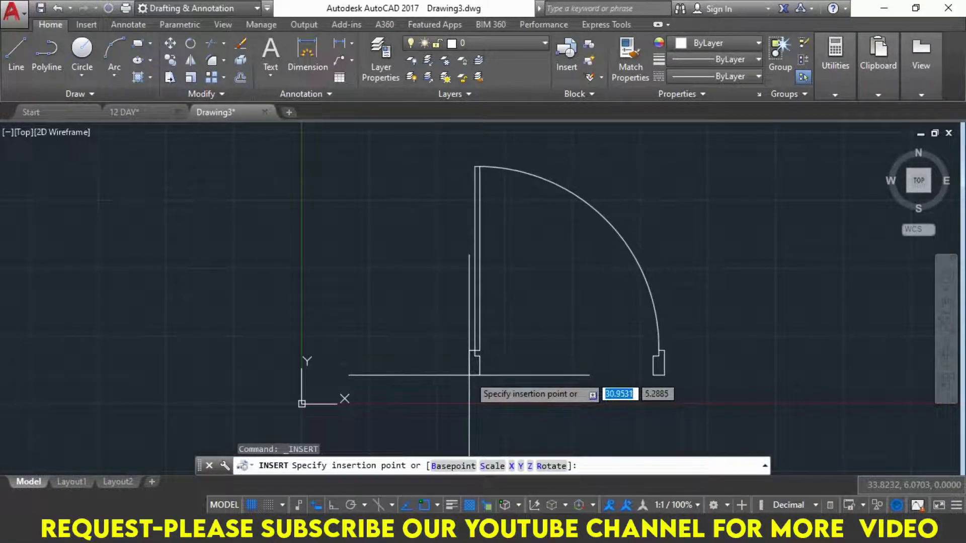
pyautogui.click(469, 375)
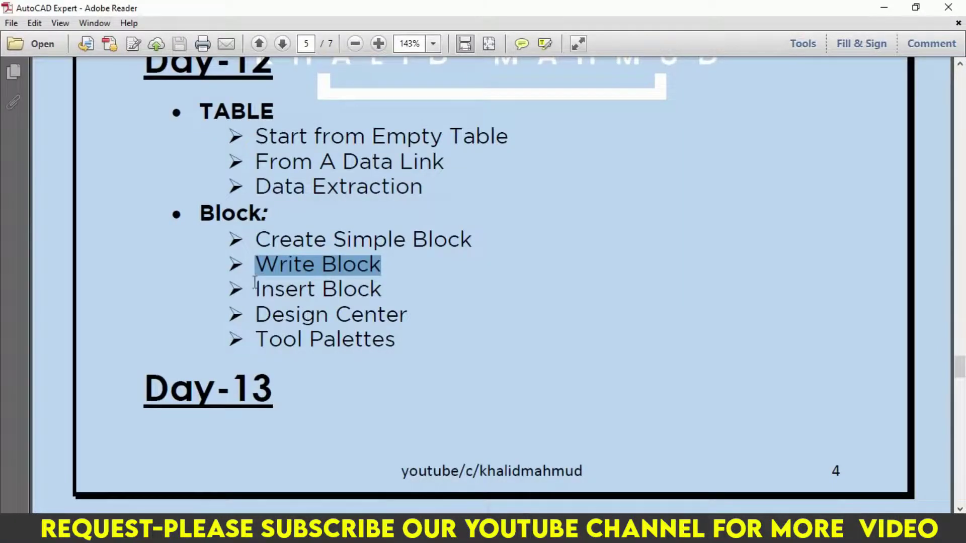
# Highlight the Create Simple Block, Write Block and Insert Block topics, then minimize Adobe Reader
pyautogui.moveTo(254, 282); pyautogui.dragTo(396, 282)
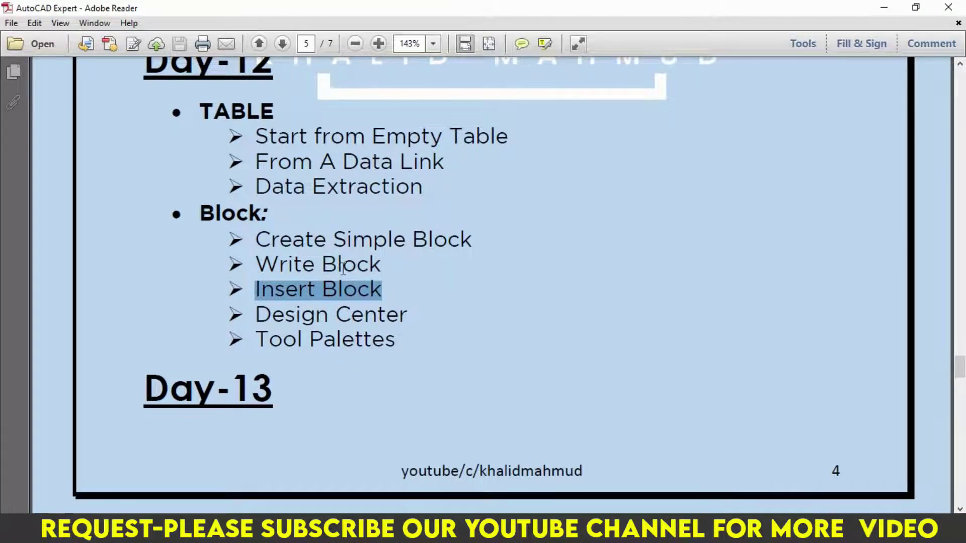
pyautogui.moveTo(254, 239); pyautogui.dragTo(470, 241)
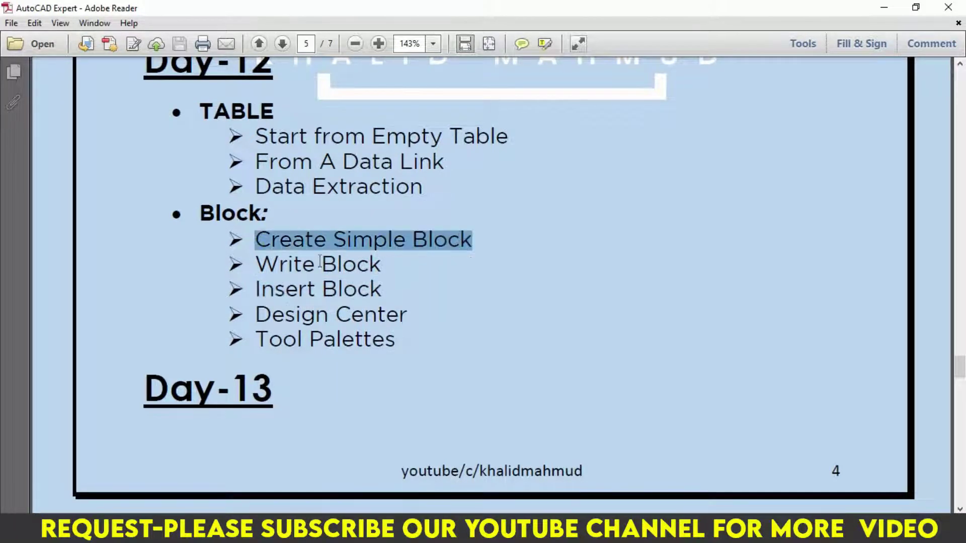
pyautogui.click(247, 261)
pyautogui.moveTo(248, 260); pyautogui.dragTo(365, 268)
pyautogui.moveTo(256, 283); pyautogui.dragTo(357, 280)
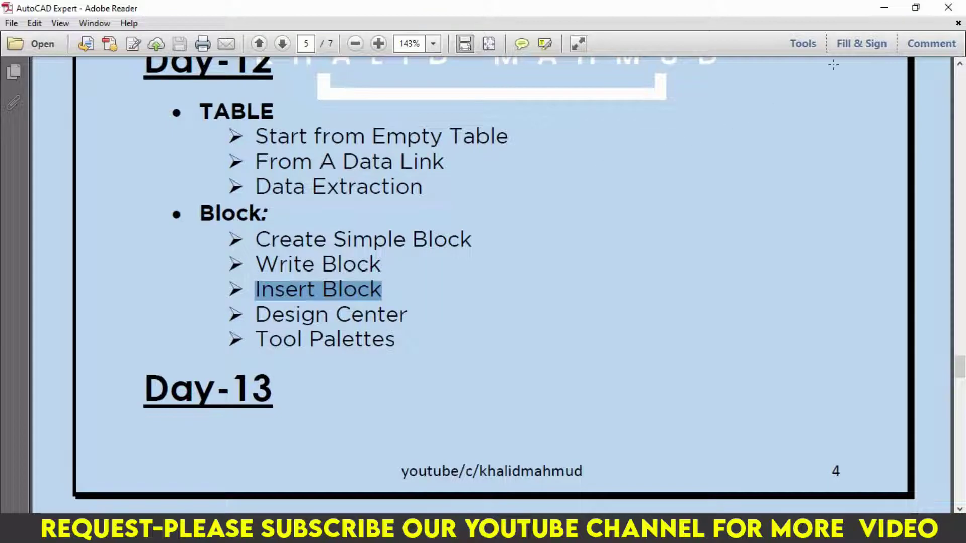
pyautogui.click(884, 7)
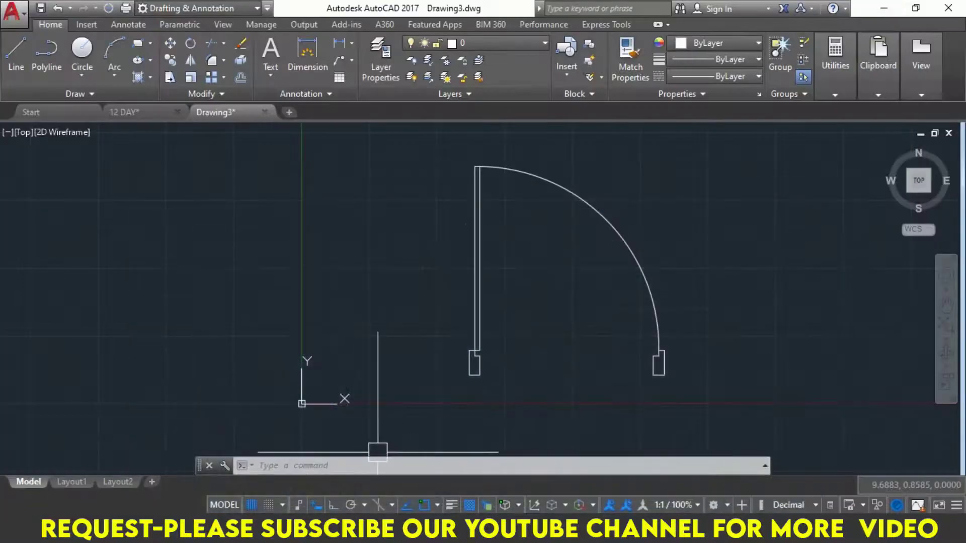
# Highlight Design Center, its DC shortcut and Ctrl+2 in the Notepad notes, then minimize Notepad
pyautogui.hotkey('alt', 'Tab')
pyautogui.scroll(-2, 46, 363)
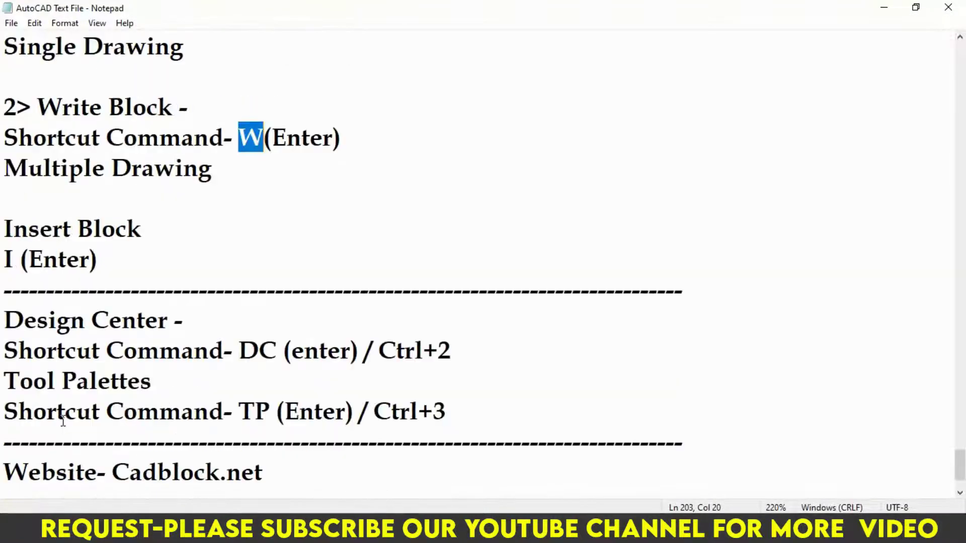
pyautogui.moveTo(4, 320); pyautogui.dragTo(168, 320)
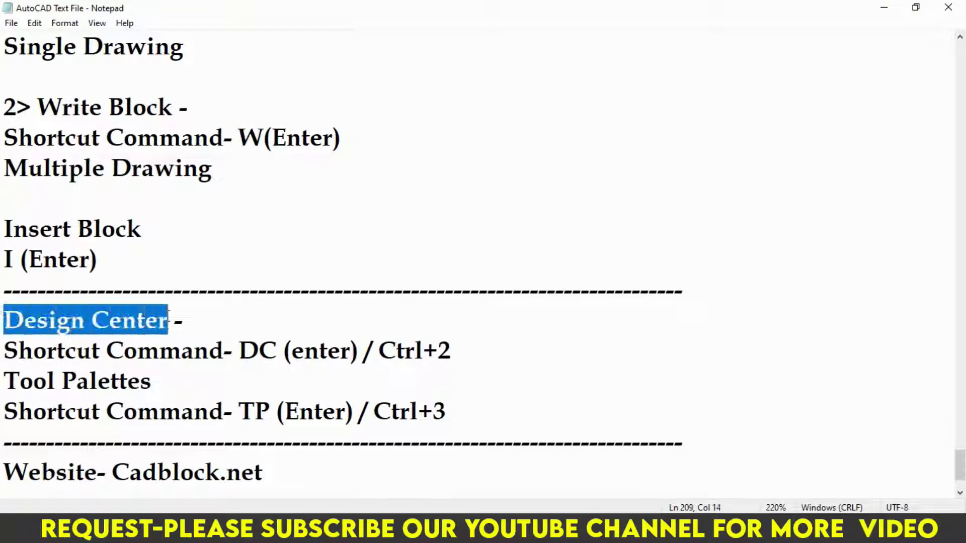
pyautogui.moveTo(238, 349); pyautogui.dragTo(273, 356)
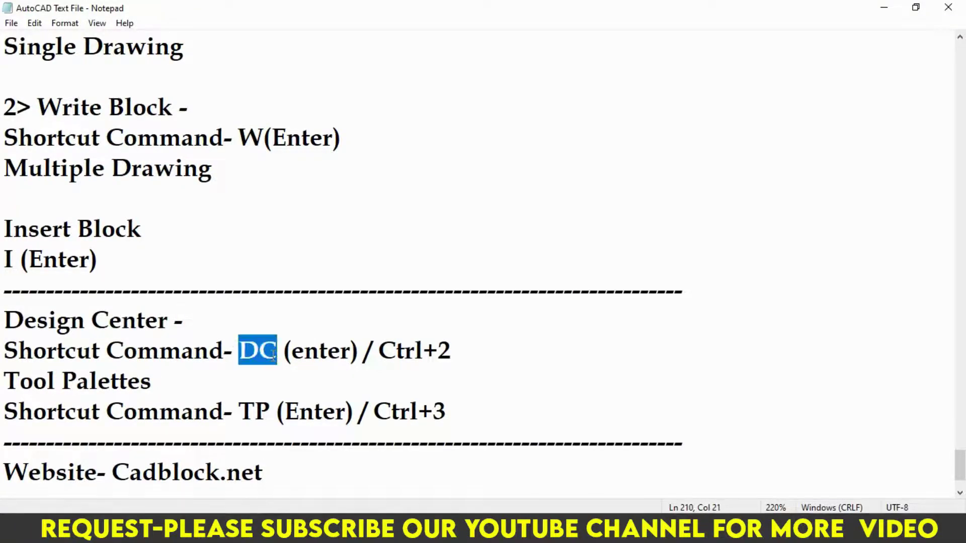
pyautogui.moveTo(381, 347); pyautogui.dragTo(451, 347)
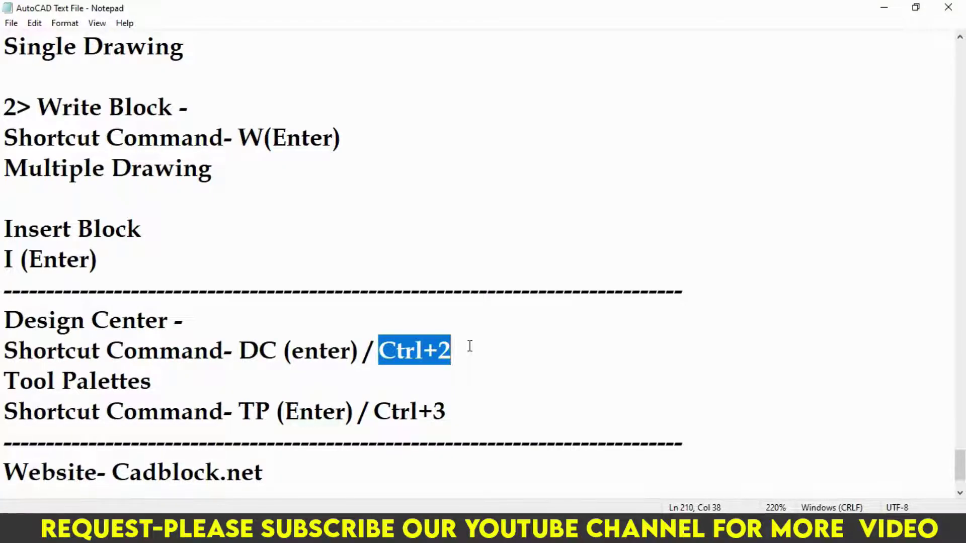
pyautogui.click(884, 8)
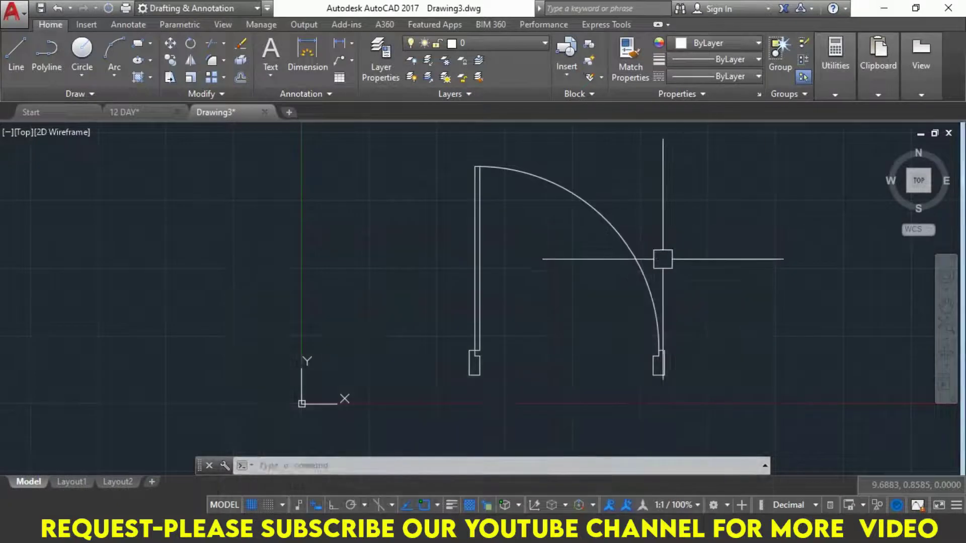
# Open DesignCenter with the DC command and go up to the Sample folder
pyautogui.moveTo(662, 258)
pyautogui.mouseDown(button='middle')
pyautogui.moveTo(625, 248)
pyautogui.moveTo(362, 282)
pyautogui.mouseUp(button='middle')
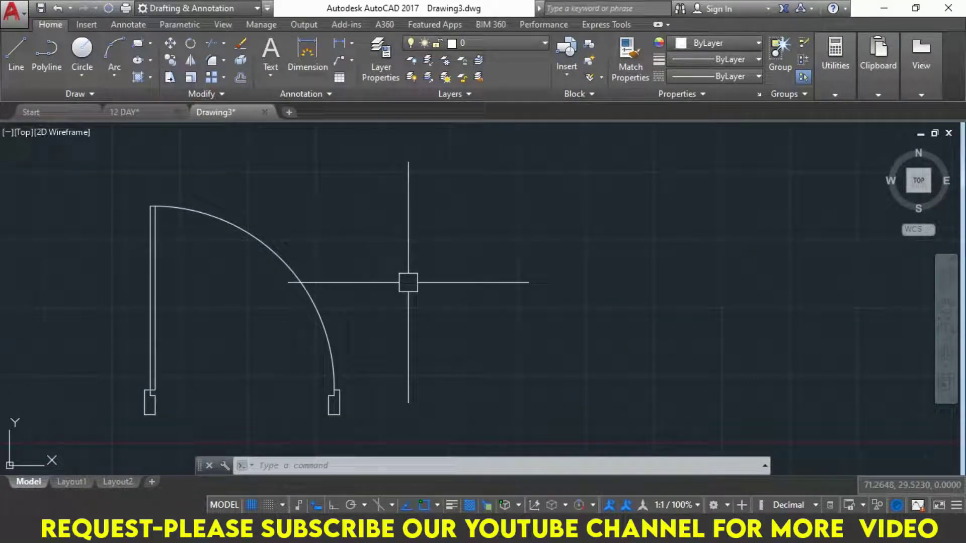
pyautogui.write('DC')
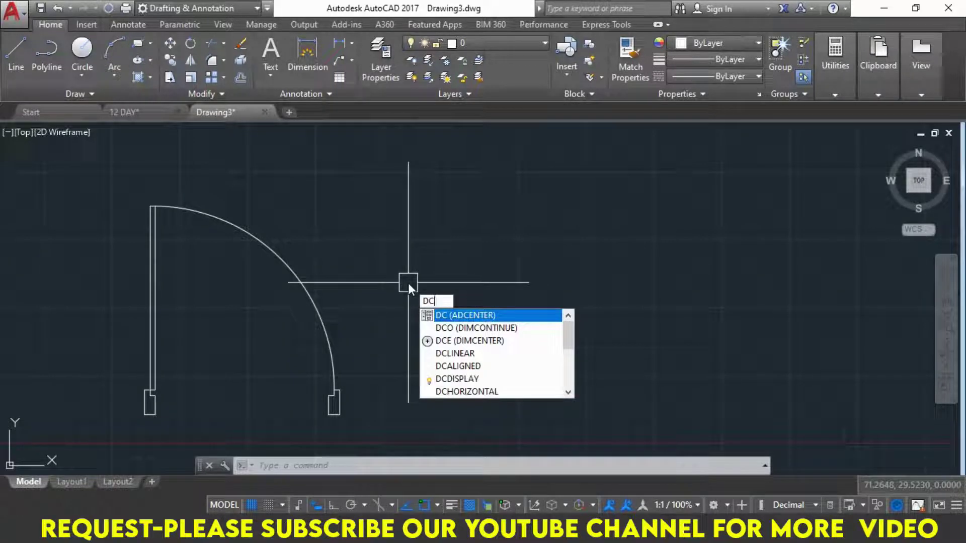
pyautogui.press('Return')
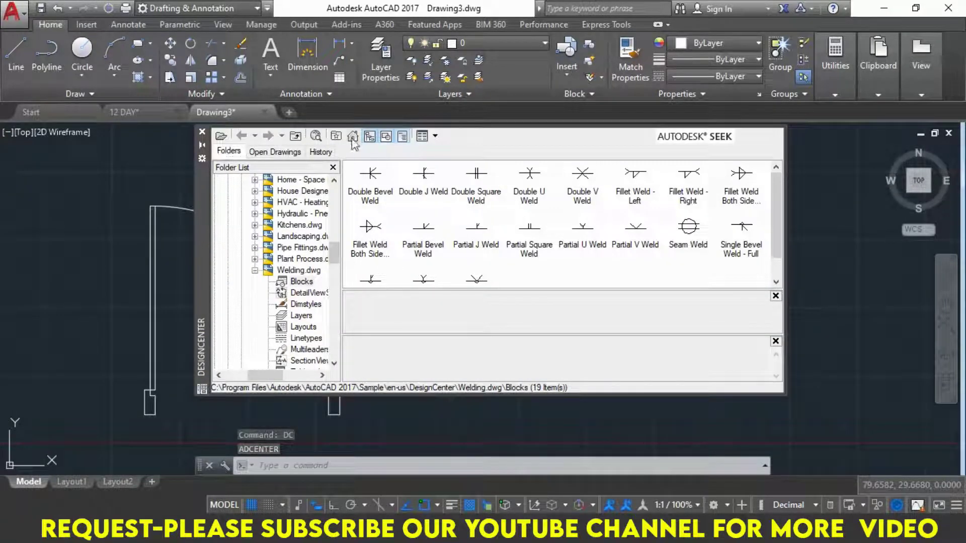
pyautogui.press('BackSpace')
pyautogui.press('BackSpace')
pyautogui.press('BackSpace')
pyautogui.press('BackSpace')
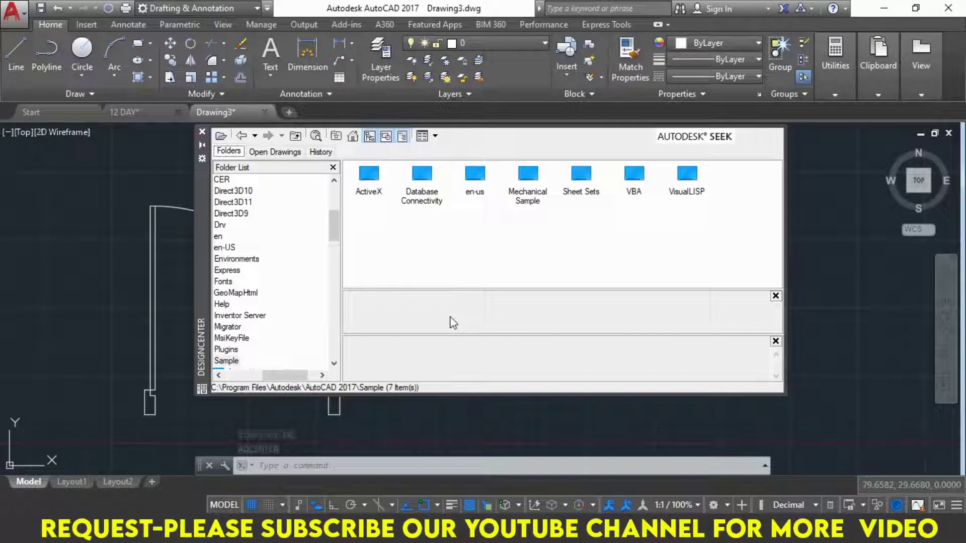
# Open en-us > DesignCenter and list the blocks in Home - Space Planner.dwg
pyautogui.doubleClick(474, 180)
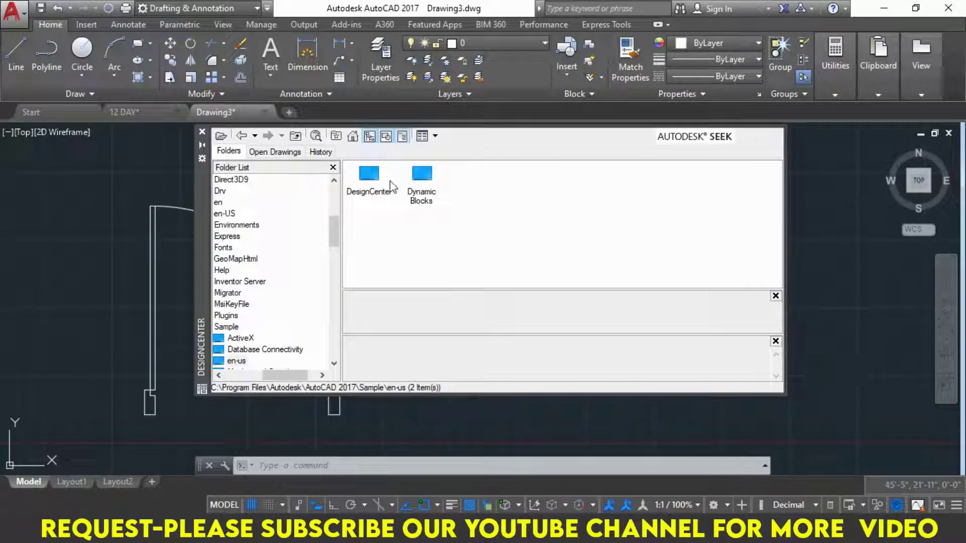
pyautogui.doubleClick(370, 179)
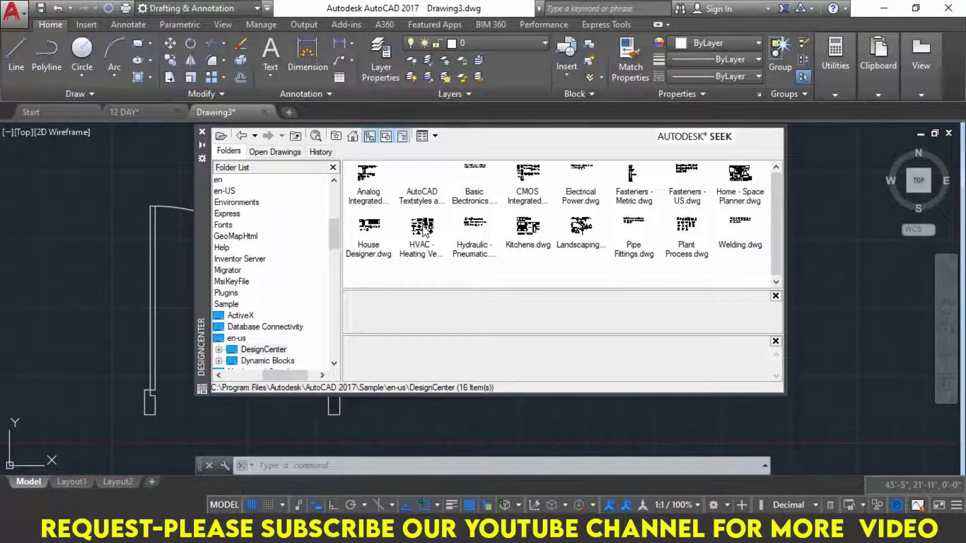
pyautogui.click(741, 180)
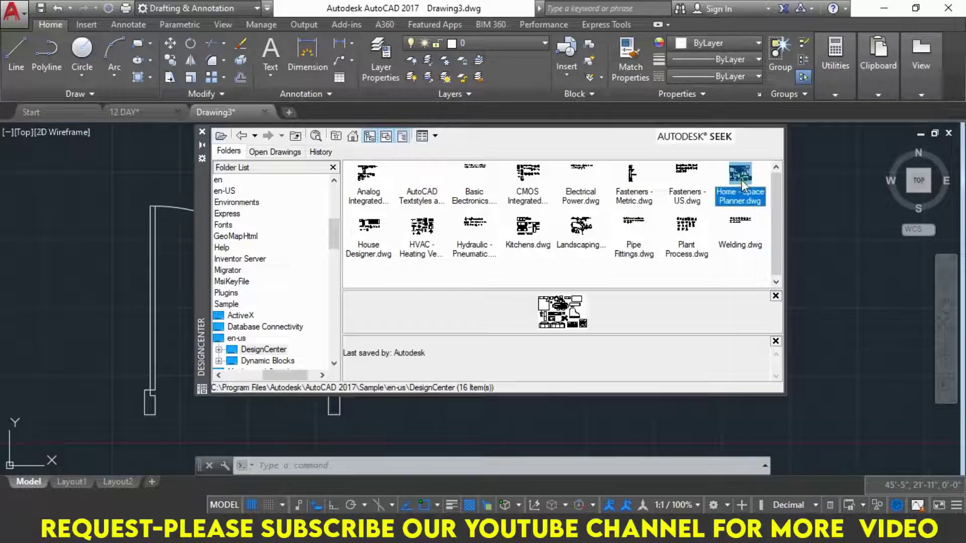
pyautogui.click(375, 235)
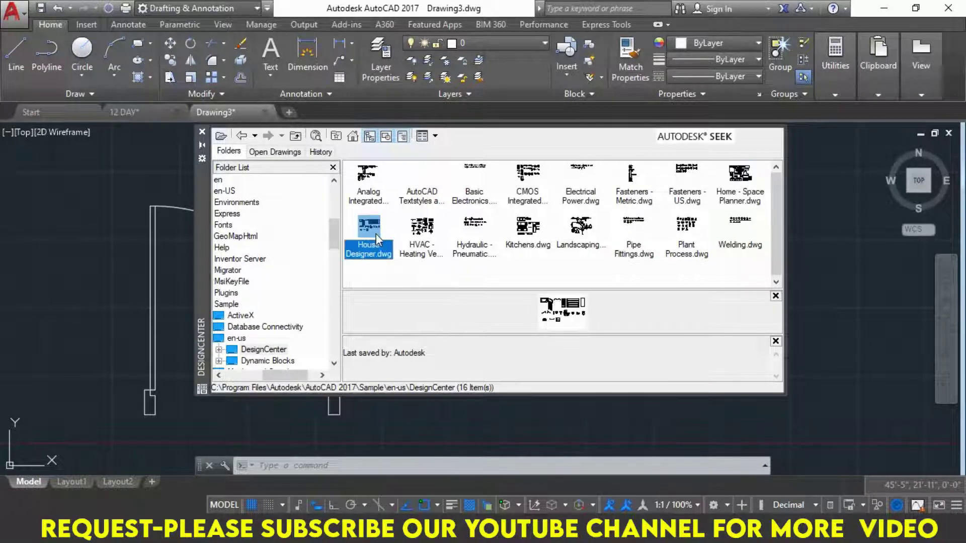
pyautogui.doubleClick(738, 183)
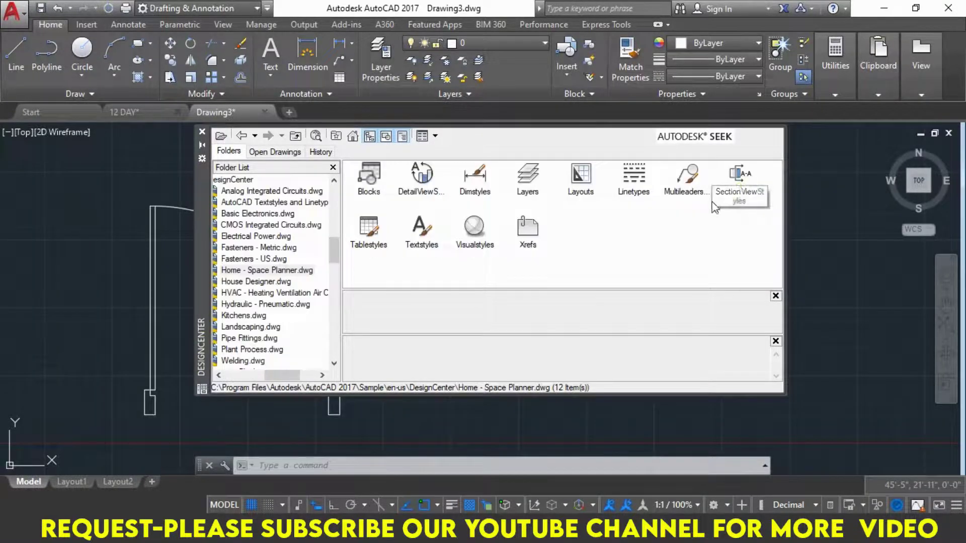
pyautogui.doubleClick(369, 173)
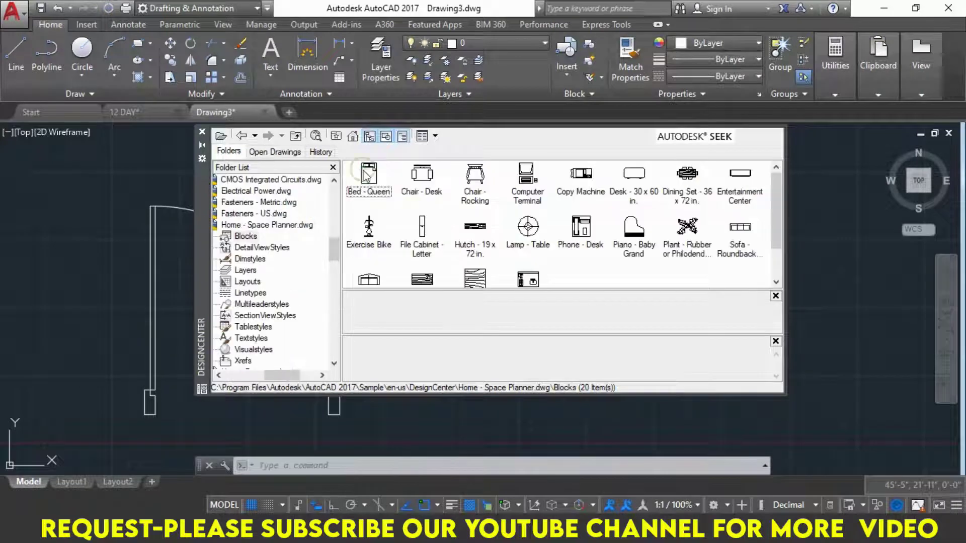
# Preview the Space Planner blocks and drag the Dining Set into the drawing
pyautogui.click(380, 187)
pyautogui.click(428, 178)
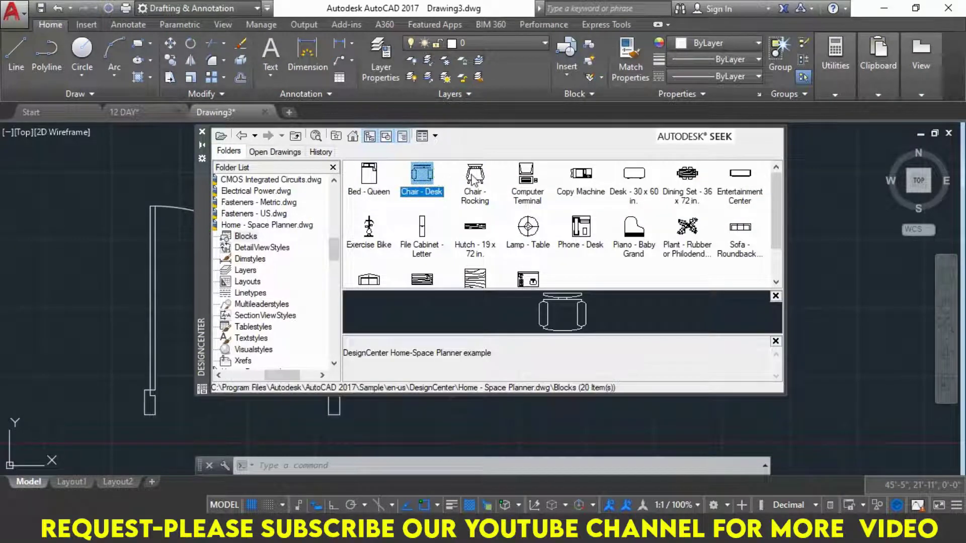
pyautogui.click(535, 181)
pyautogui.click(599, 182)
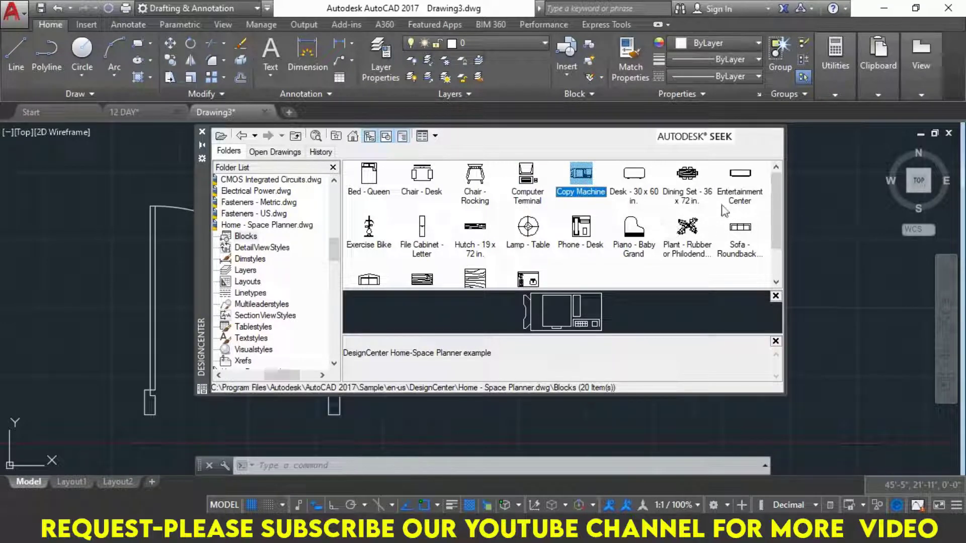
pyautogui.click(690, 191)
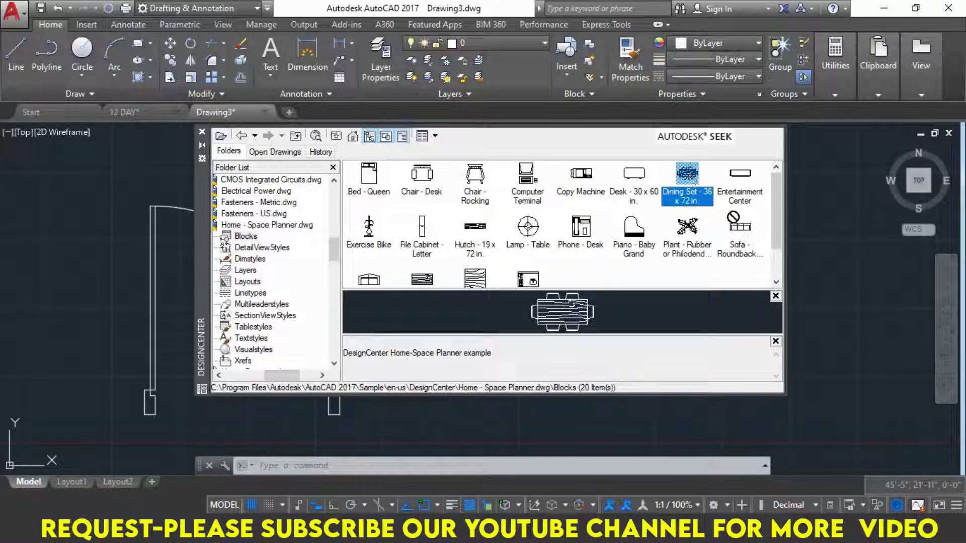
pyautogui.moveTo(692, 181); pyautogui.dragTo(830, 299)
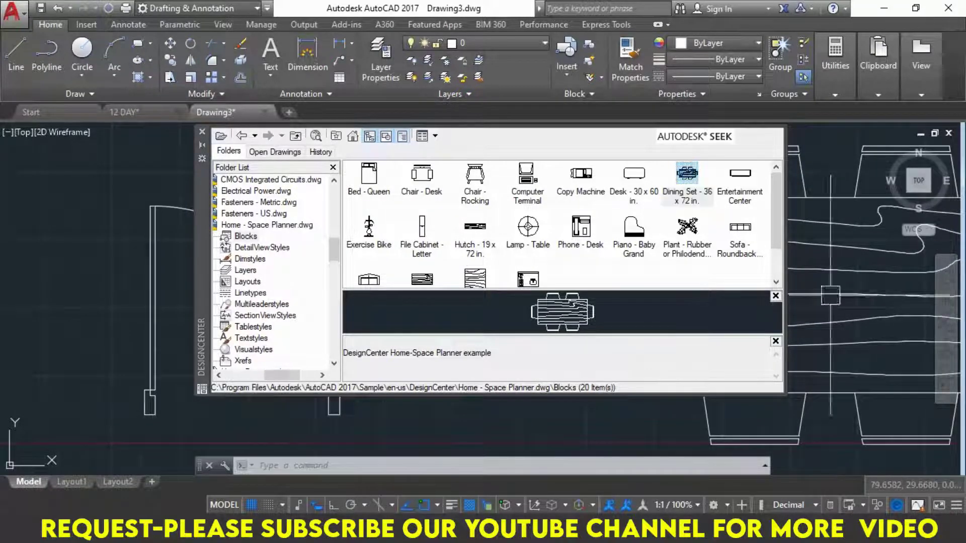
# Add Sofa - Roundback at the left and Bed - Queen above it, then go up a level
pyautogui.scroll(-4, 831, 298)
pyautogui.scroll(-2, 831, 298)
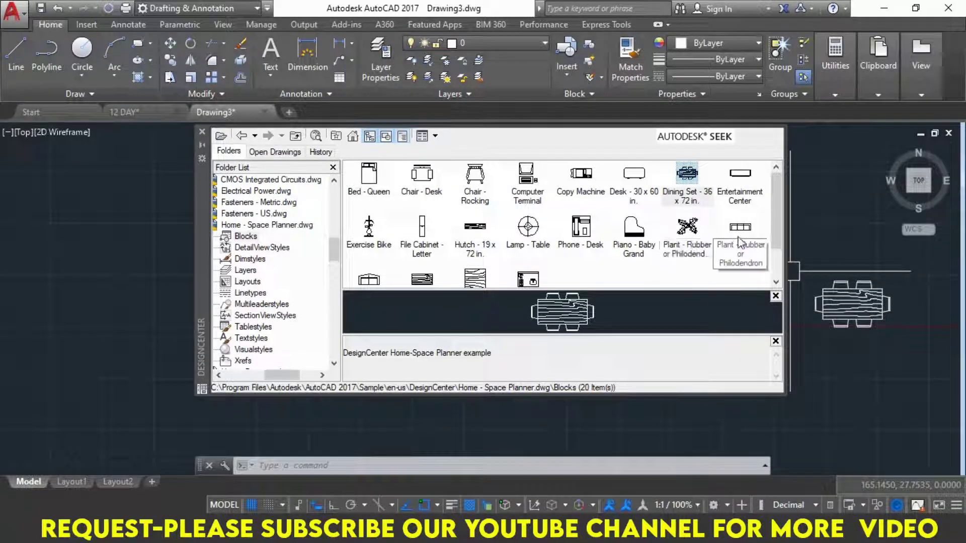
pyautogui.moveTo(739, 227)
pyautogui.mouseDown()
pyautogui.moveTo(397, 290)
pyautogui.moveTo(133, 317)
pyautogui.mouseUp()
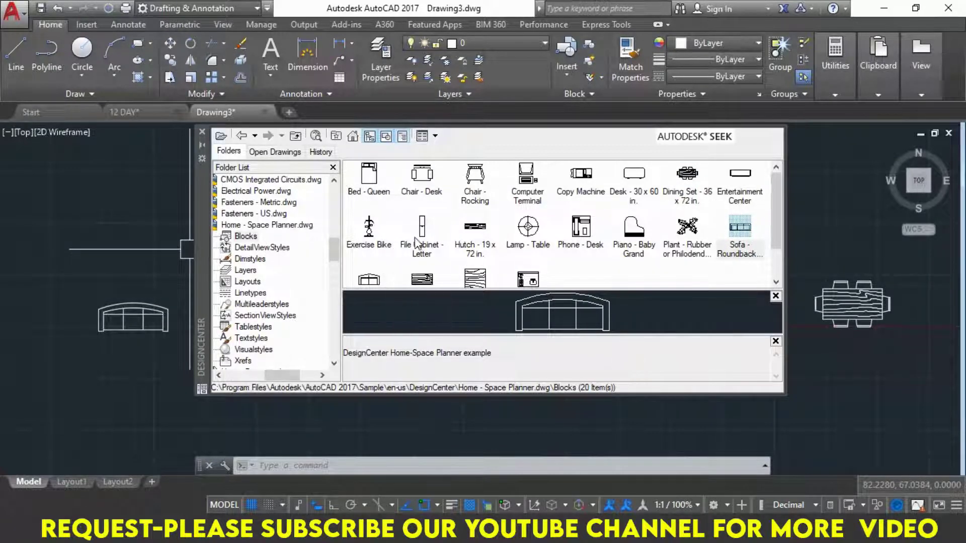
pyautogui.click(368, 179)
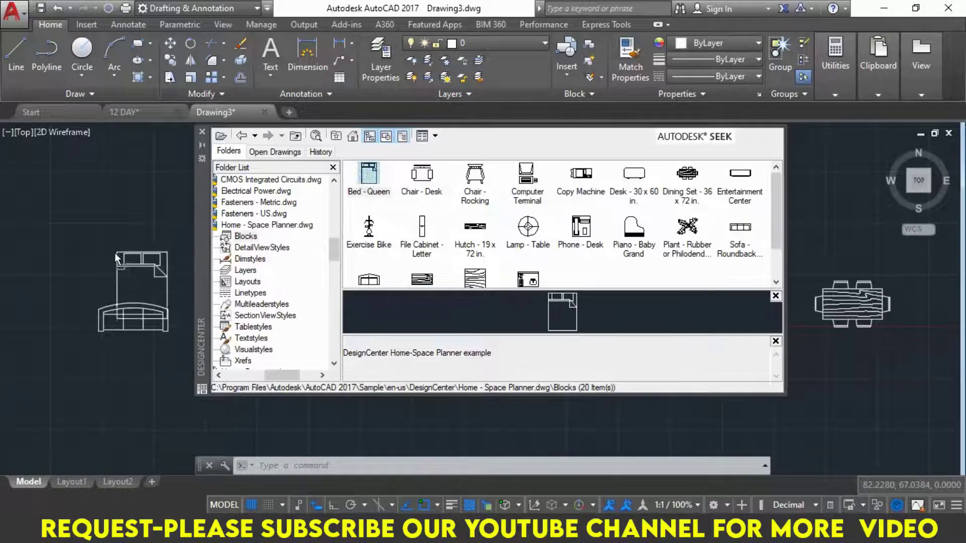
pyautogui.moveTo(369, 181); pyautogui.dragTo(81, 212)
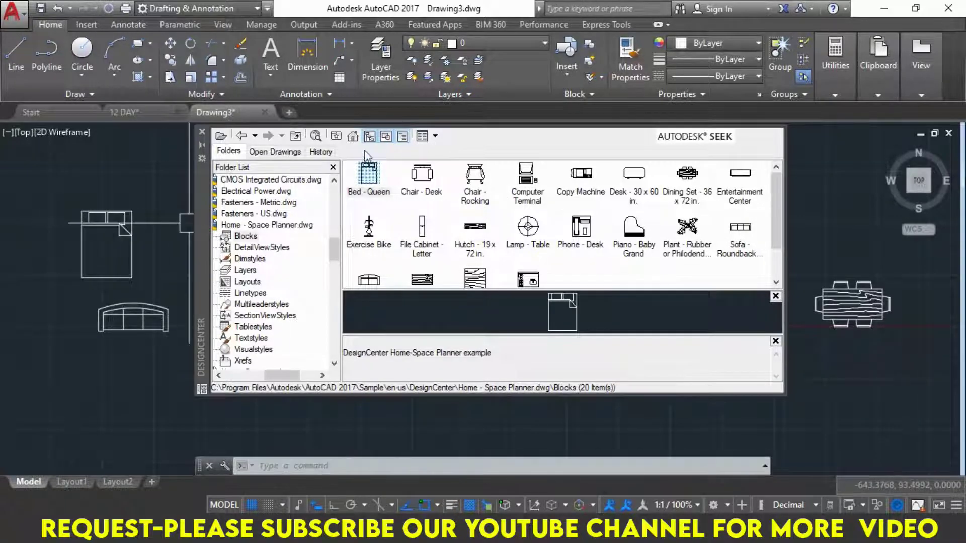
pyautogui.click(242, 136)
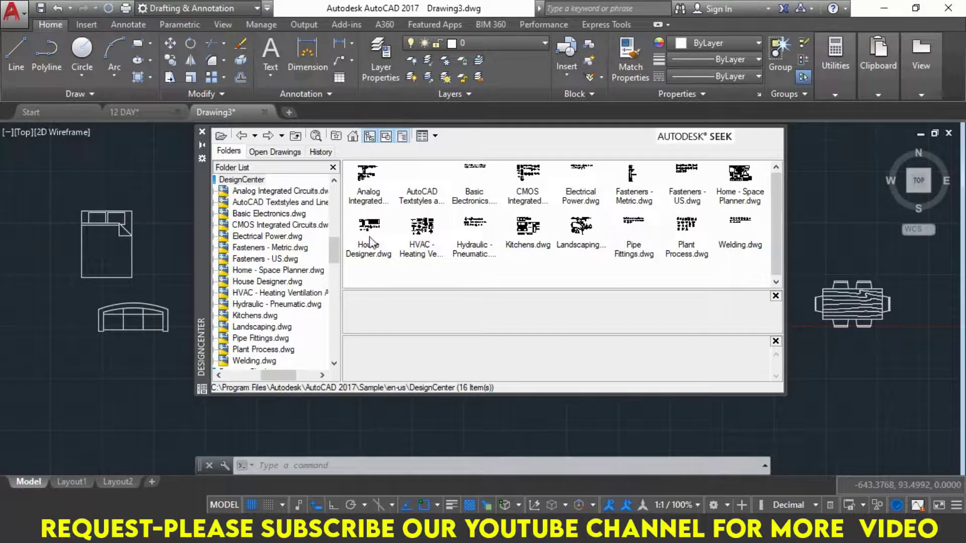
# Open House Designer's blocks and drag the Bath Tub and Toilet blocks into the drawing
pyautogui.doubleClick(370, 241)
pyautogui.doubleClick(371, 173)
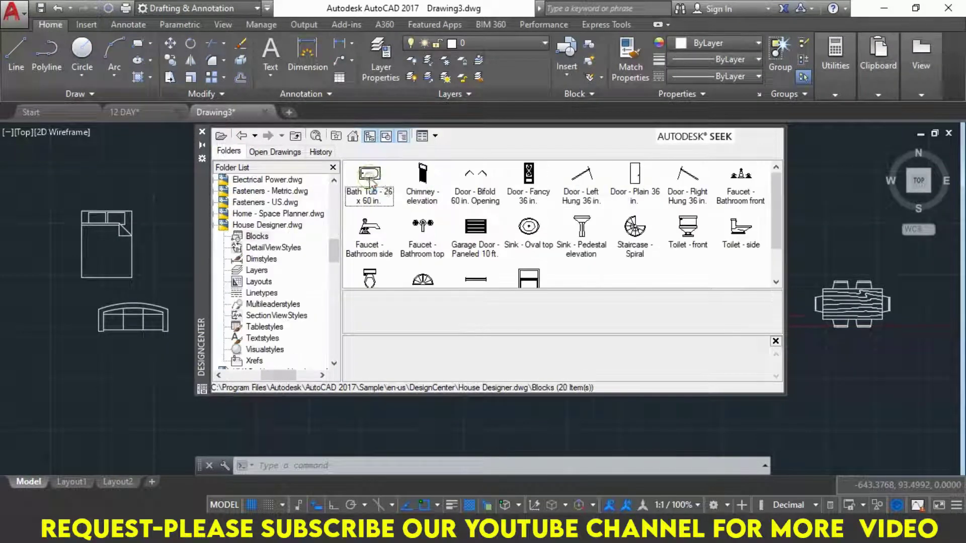
pyautogui.click(363, 180)
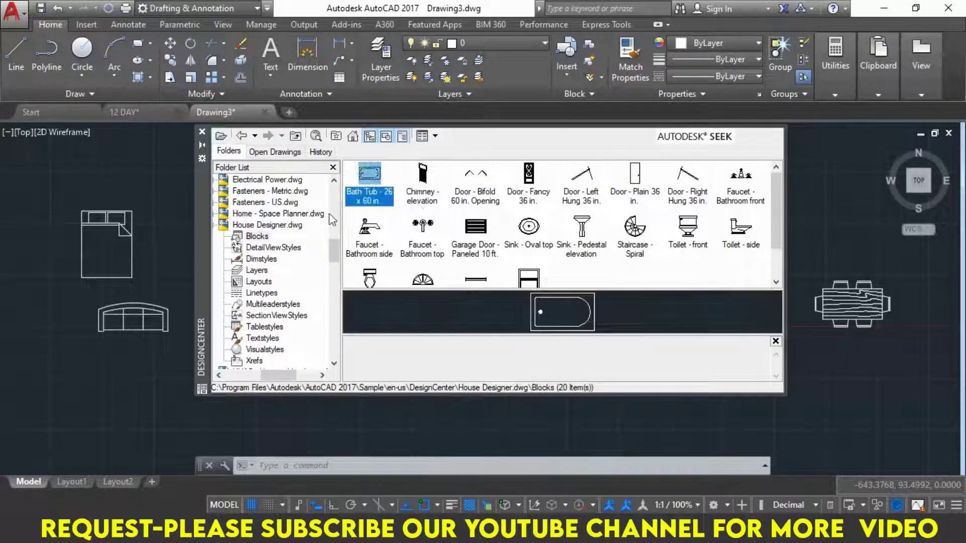
pyautogui.moveTo(332, 220); pyautogui.dragTo(130, 406)
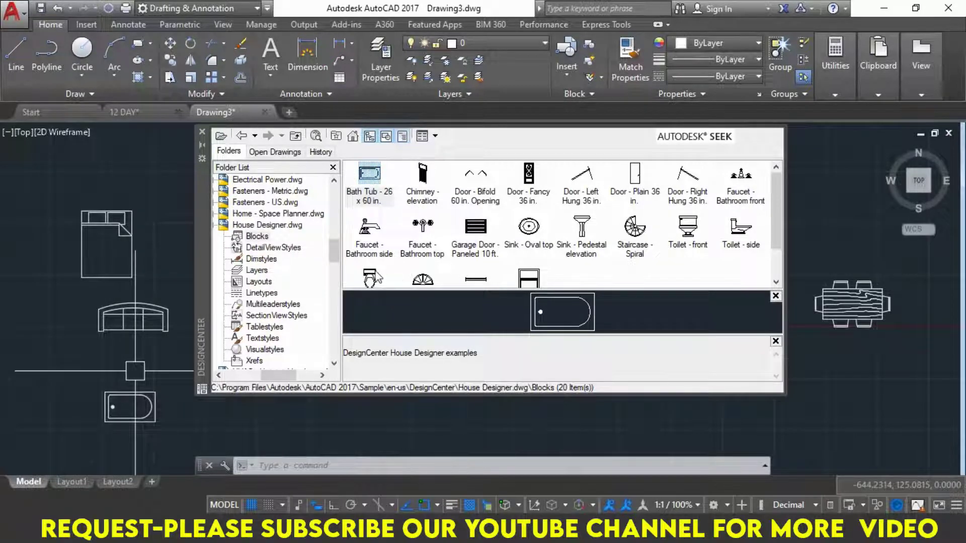
pyautogui.click(376, 276)
pyautogui.moveTo(367, 237); pyautogui.dragTo(58, 399)
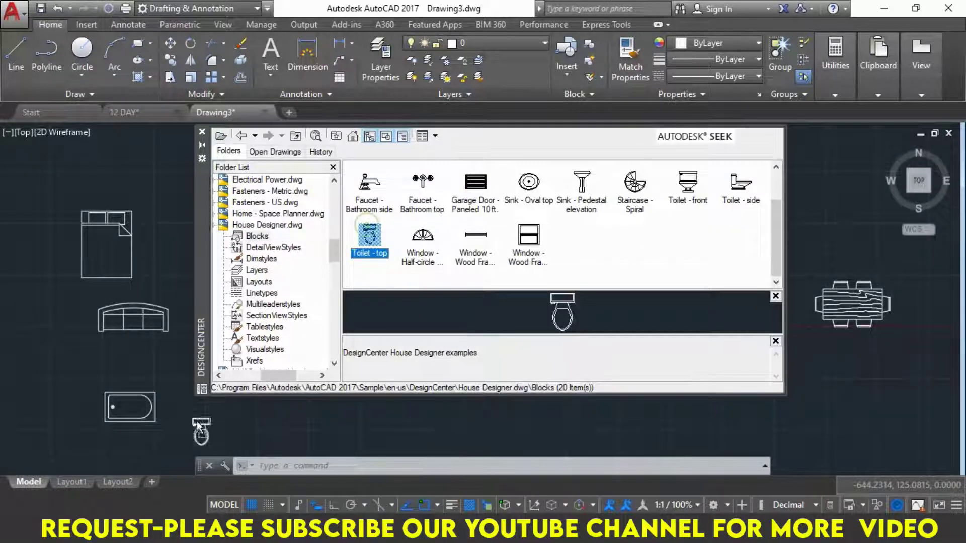
# Place an oval sink, a spiral staircase, a wood-frame window and a plain 36 in. door
pyautogui.moveTo(528, 182); pyautogui.dragTo(878, 420)
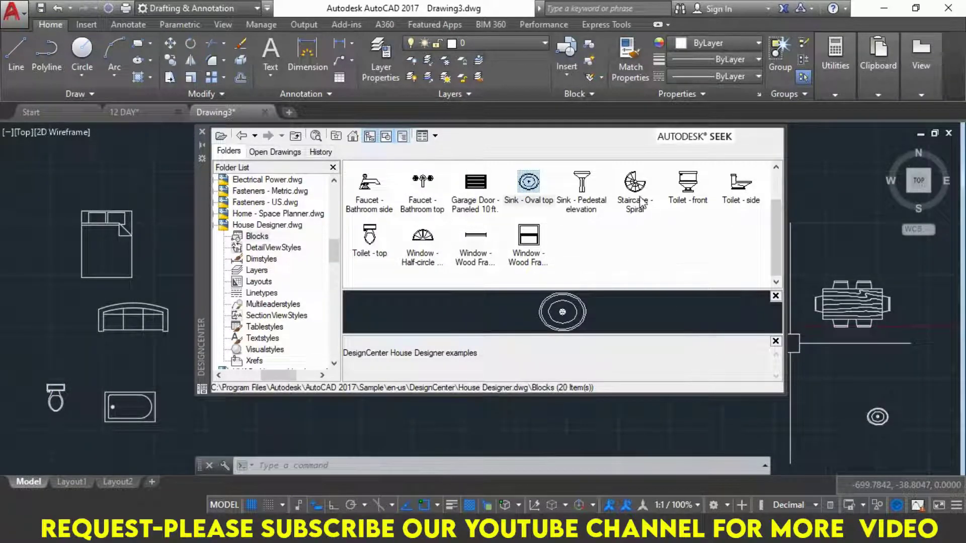
pyautogui.moveTo(637, 194); pyautogui.dragTo(620, 428)
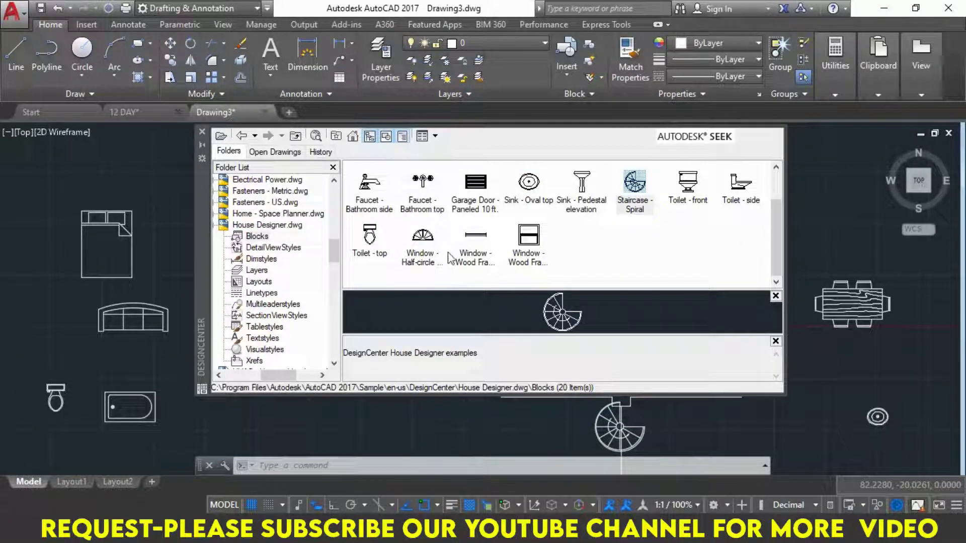
pyautogui.moveTo(475, 236); pyautogui.dragTo(262, 442)
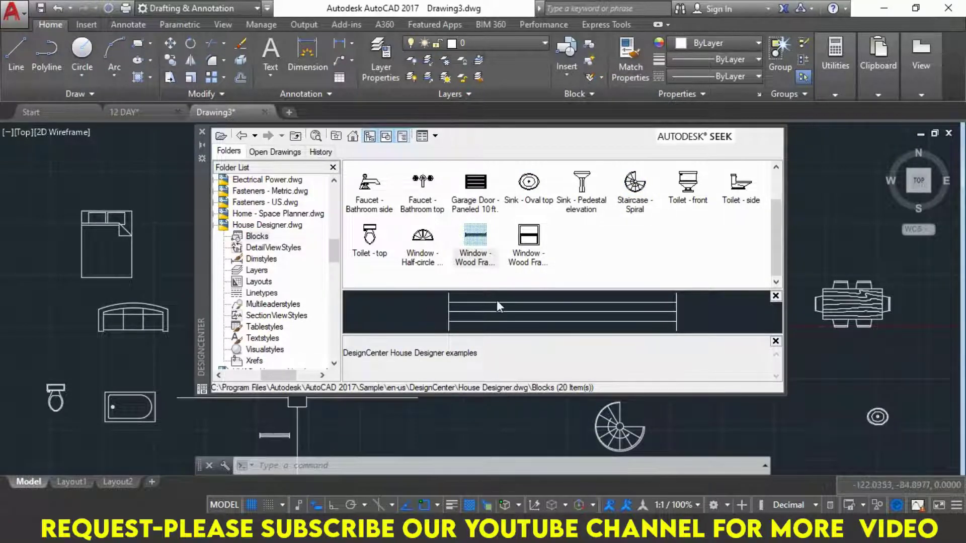
pyautogui.scroll(1, 599, 242)
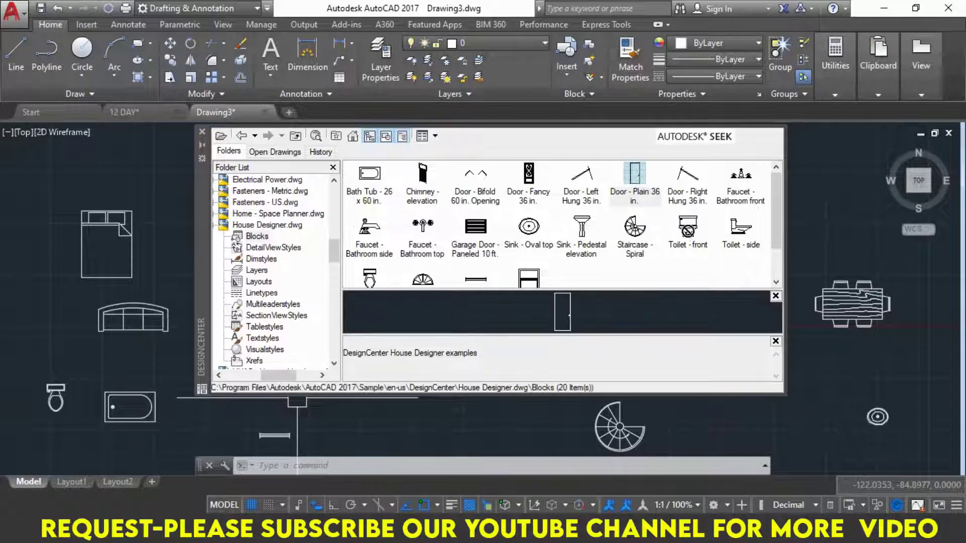
pyautogui.moveTo(635, 176); pyautogui.dragTo(923, 347)
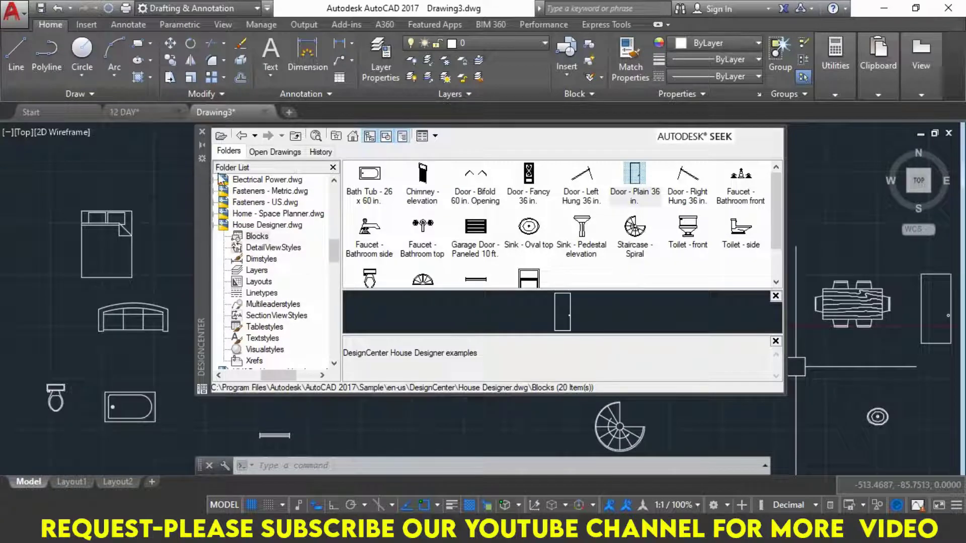
# Close DesignCenter, reopen it with Ctrl+2, then close it again
pyautogui.click(203, 132)
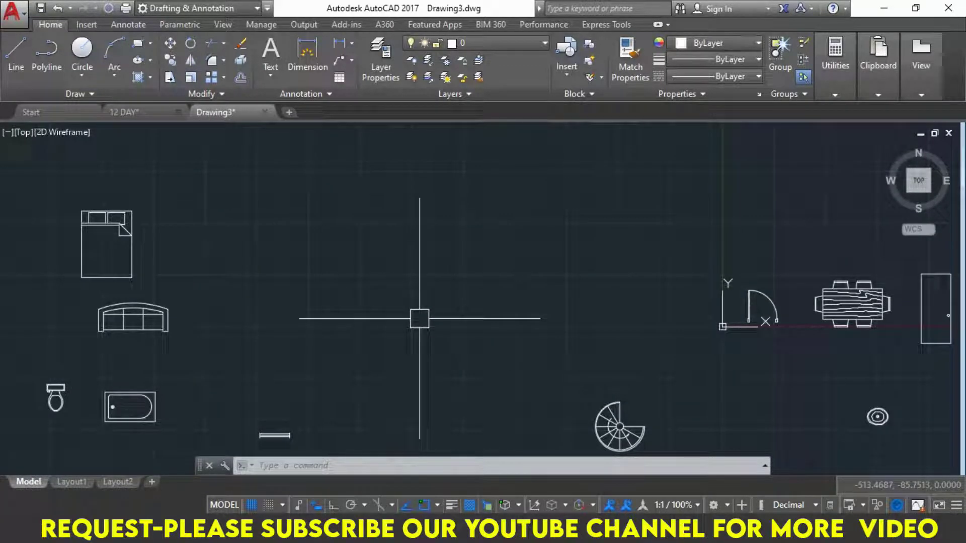
pyautogui.hotkey('ctrl', '2')
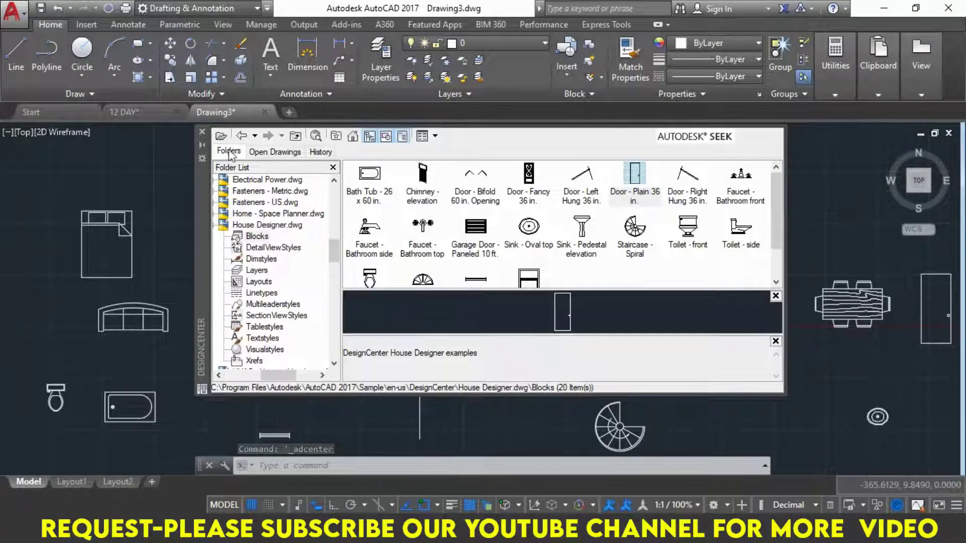
pyautogui.click(201, 131)
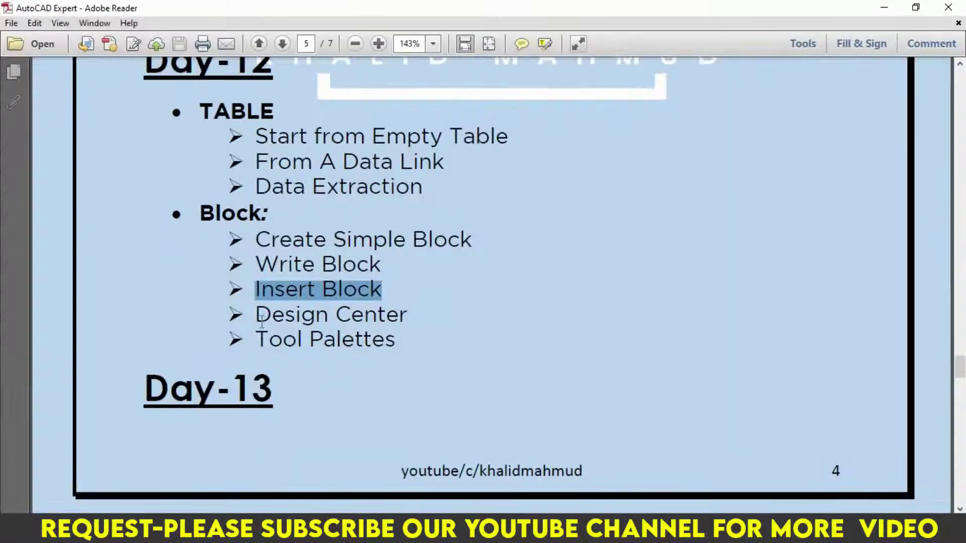
# Highlight the Design Center and Tool Palettes topics in the Day-12 outline, then minimize Adobe Reader
pyautogui.moveTo(255, 316); pyautogui.dragTo(408, 316)
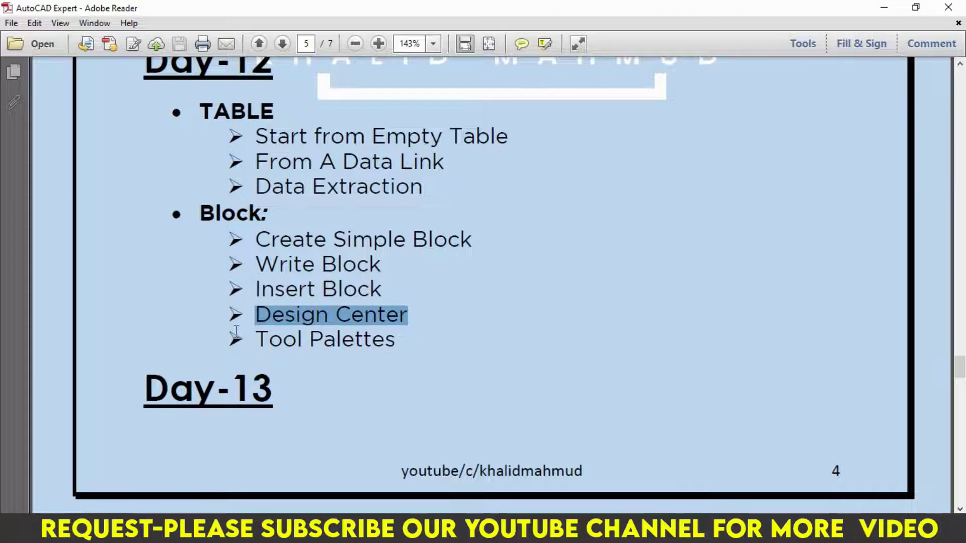
pyautogui.tripleClick(255, 340)
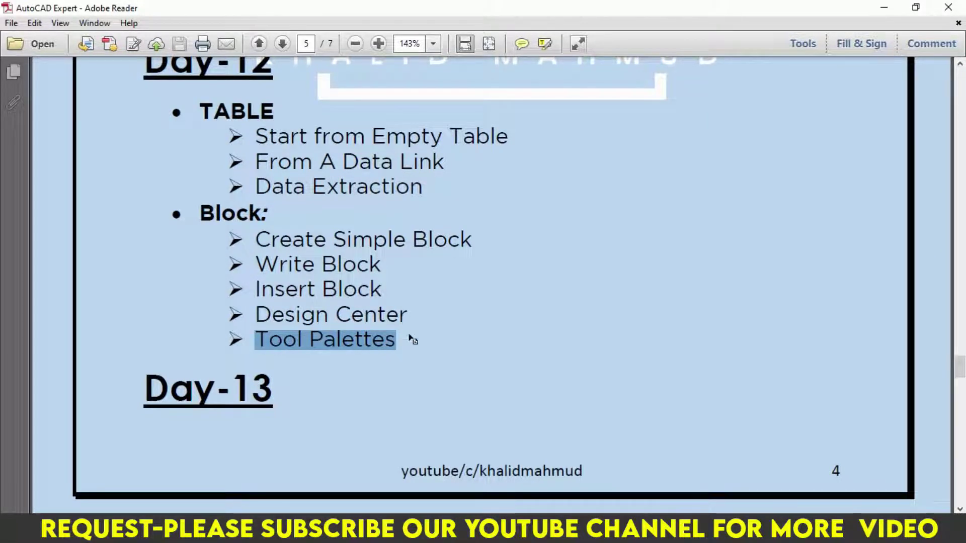
pyautogui.click(883, 8)
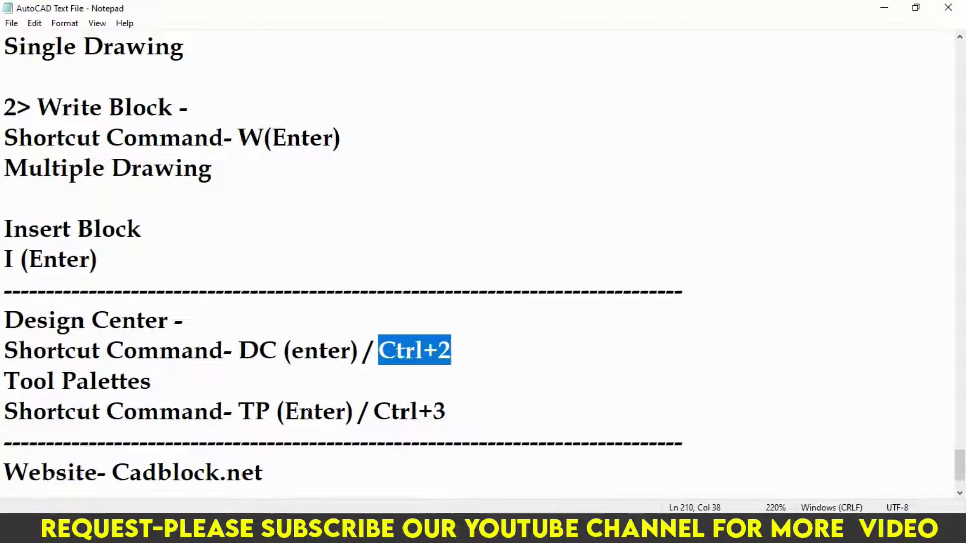
# Highlight the TP and Ctrl+3 shortcuts in the notes, minimize Notepad, and pan the drawing left
pyautogui.moveTo(232, 410); pyautogui.dragTo(268, 411)
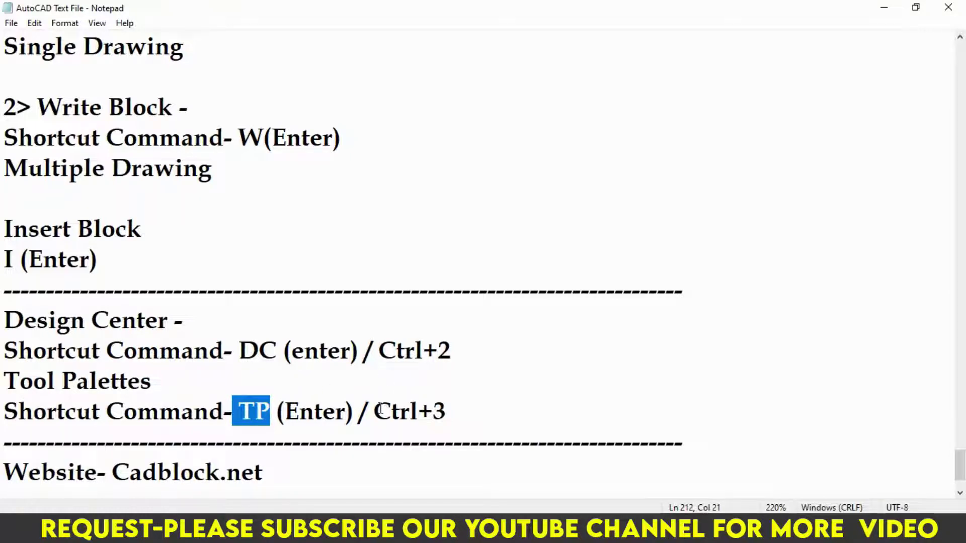
pyautogui.moveTo(375, 411); pyautogui.dragTo(454, 408)
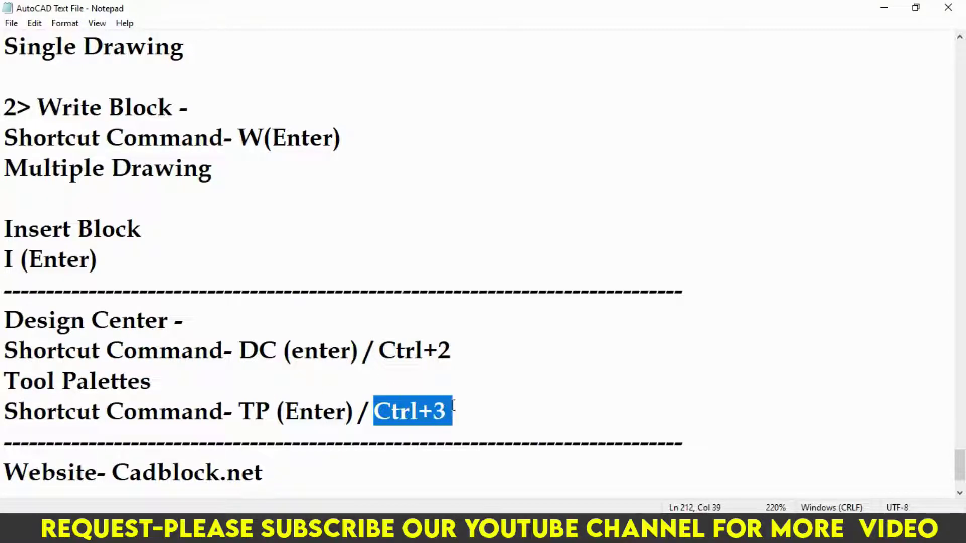
pyautogui.click(883, 7)
pyautogui.scroll(-2, 593, 216)
pyautogui.moveTo(711, 227)
pyautogui.mouseDown(button='middle')
pyautogui.moveTo(274, 220)
pyautogui.moveTo(367, 209)
pyautogui.moveTo(48, 226)
pyautogui.mouseUp(button='middle')
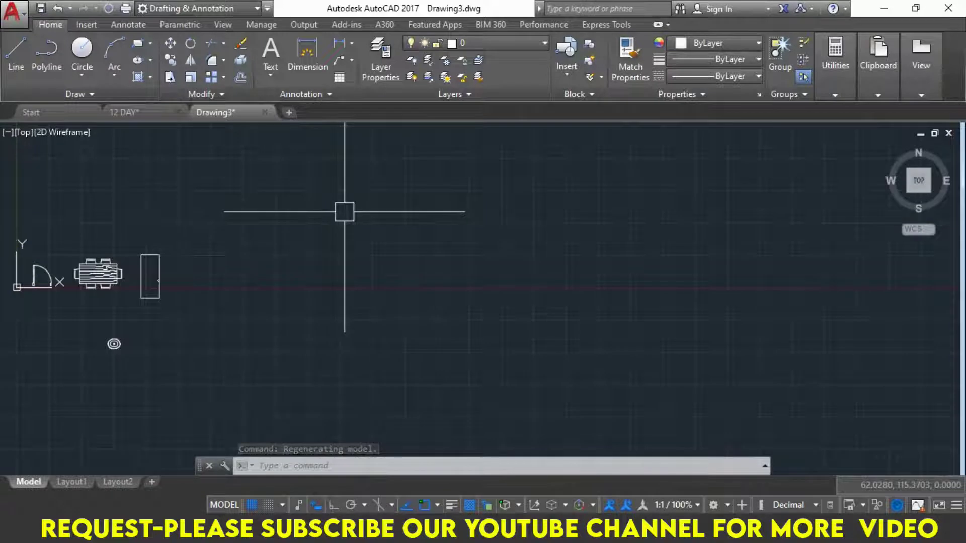
# Open Tool Palettes with TP and browse Constraints, Annotation and A-Architecture through to Architectural
pyautogui.write('TP')
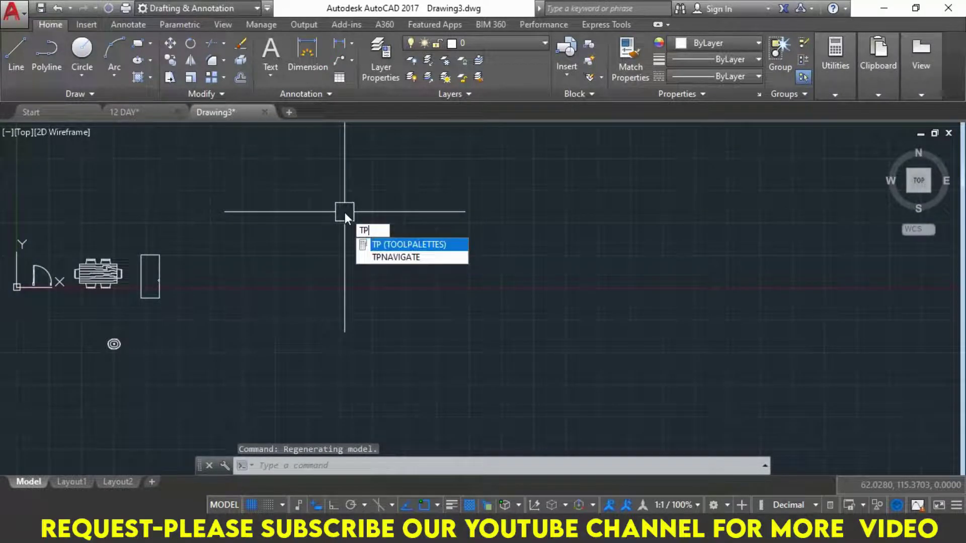
pyautogui.press('Return')
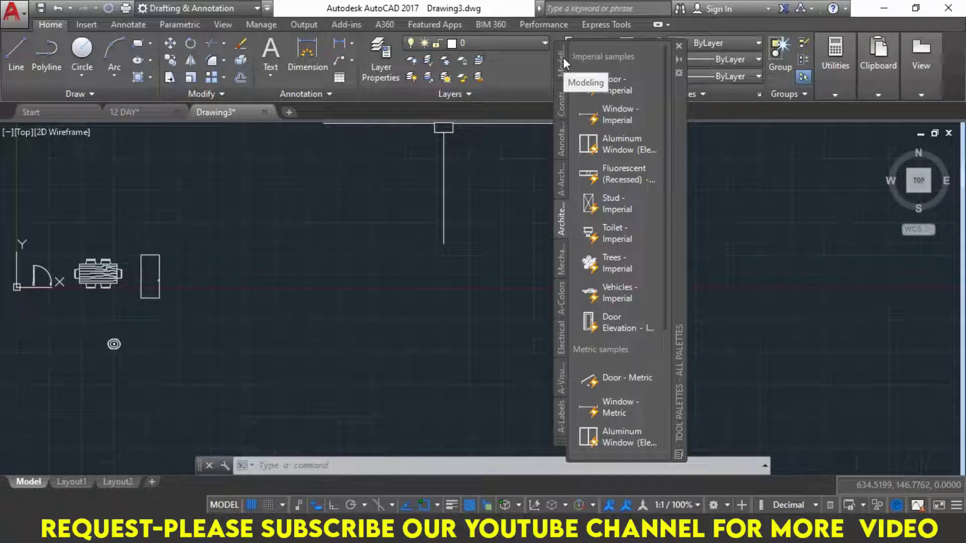
pyautogui.click(563, 74)
pyautogui.click(560, 114)
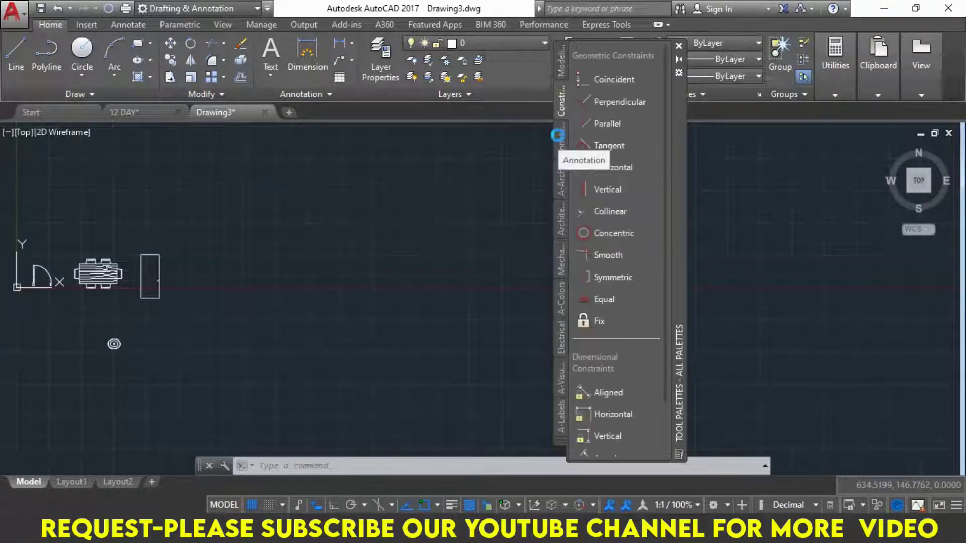
pyautogui.click(559, 136)
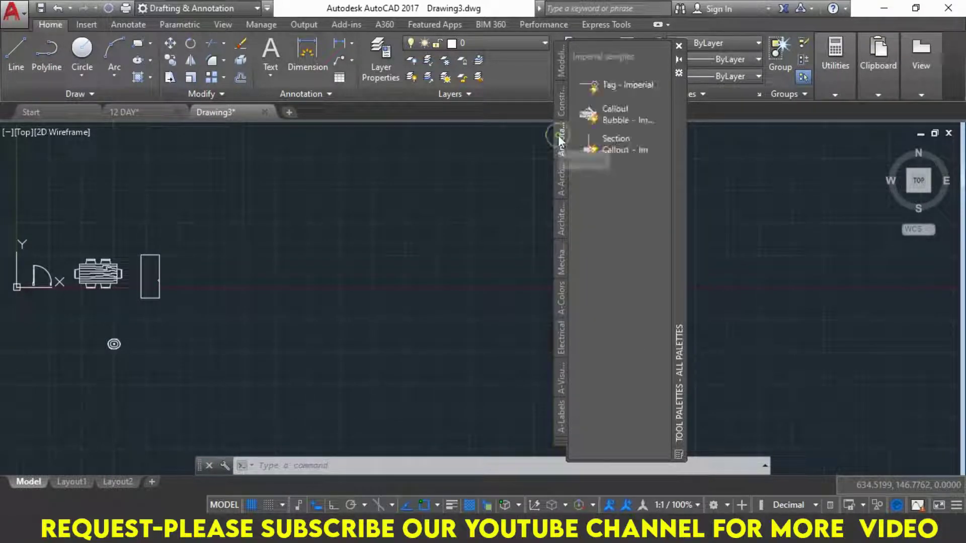
pyautogui.click(559, 190)
pyautogui.click(559, 217)
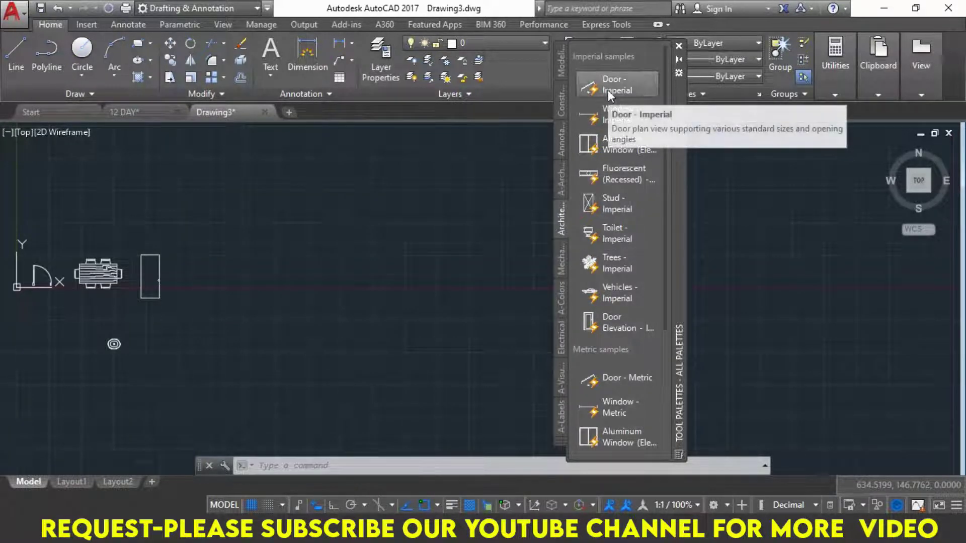
# Place the Door - Imperial plan door and the car block to its right
pyautogui.moveTo(401, 241); pyautogui.dragTo(383, 250)
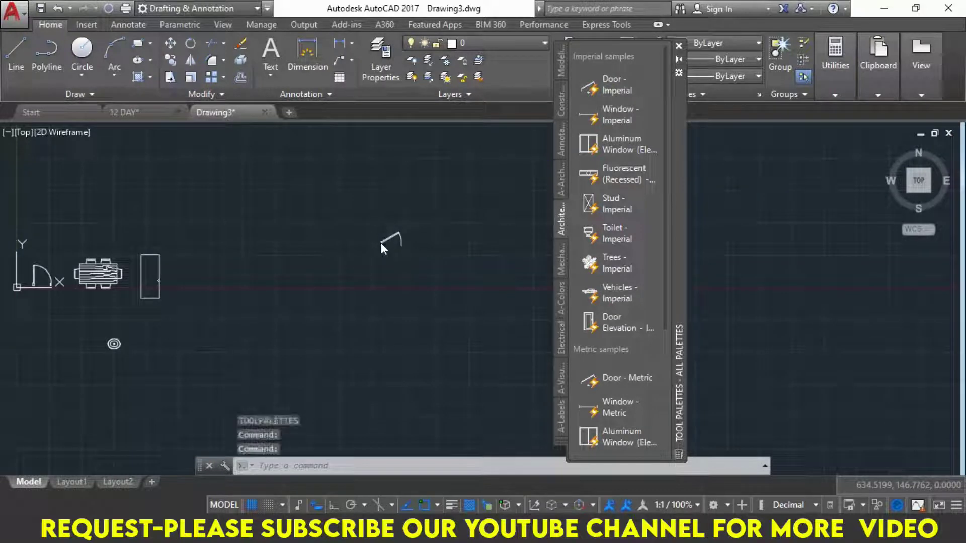
pyautogui.scroll(2, 405, 248)
pyautogui.scroll(2, 404, 201)
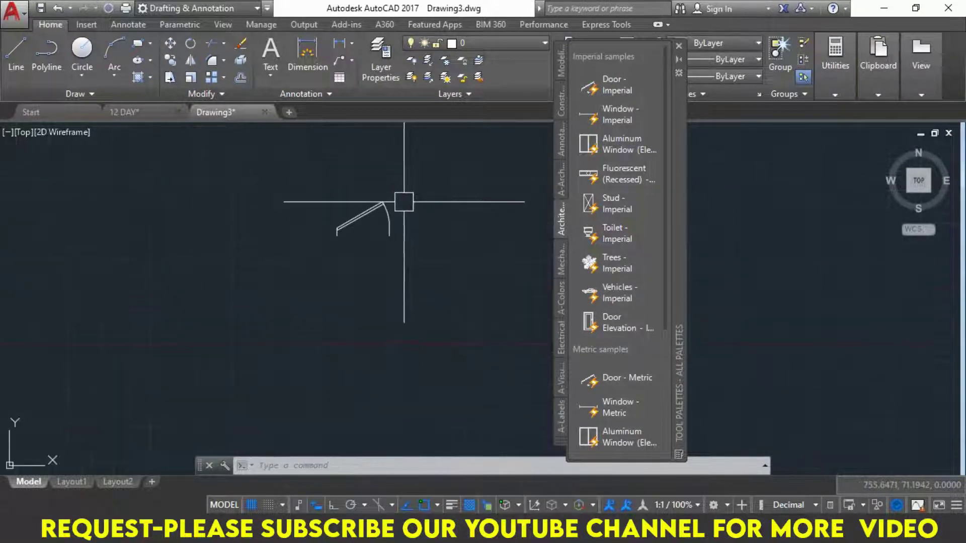
pyautogui.moveTo(404, 206); pyautogui.dragTo(405, 229)
pyautogui.press('Escape')
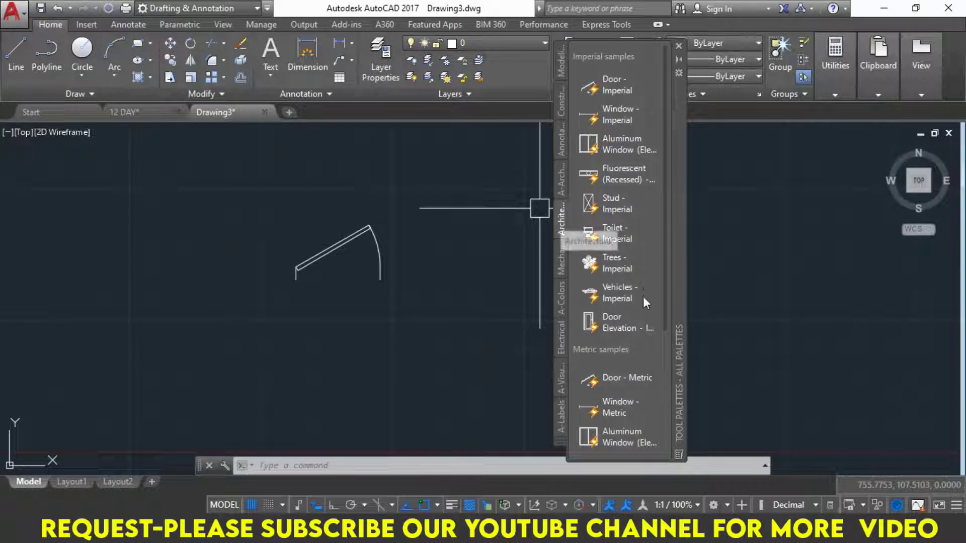
pyautogui.moveTo(627, 294); pyautogui.dragTo(724, 315)
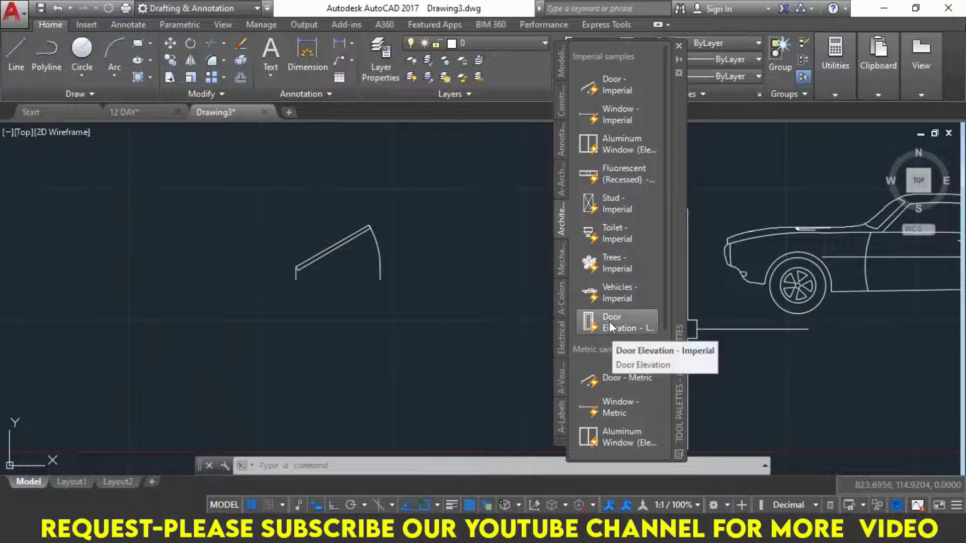
# Place the Door Elevation at the lower left and a Trees - Metric block below the door arc
pyautogui.moveTo(615, 327); pyautogui.dragTo(735, 359)
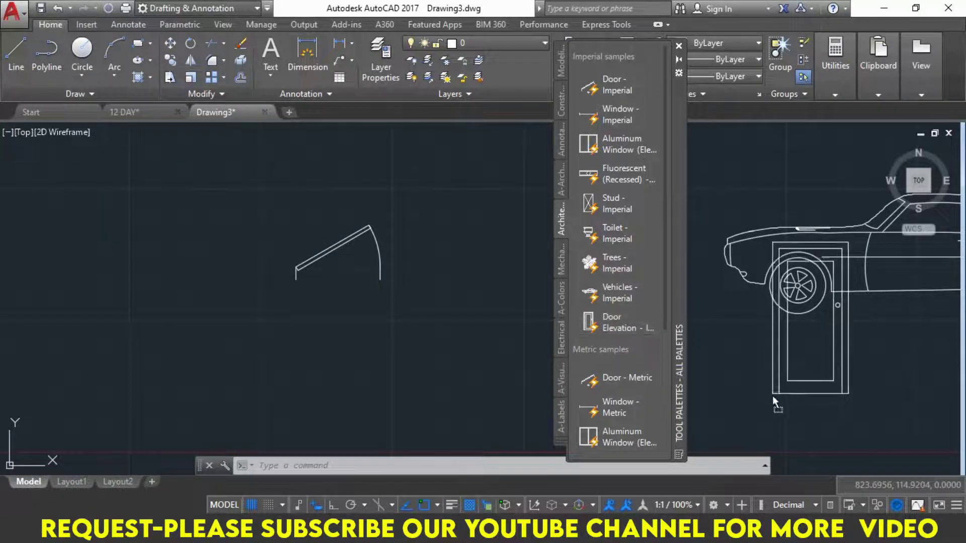
pyautogui.moveTo(770, 389); pyautogui.dragTo(55, 355)
pyautogui.click(56, 355)
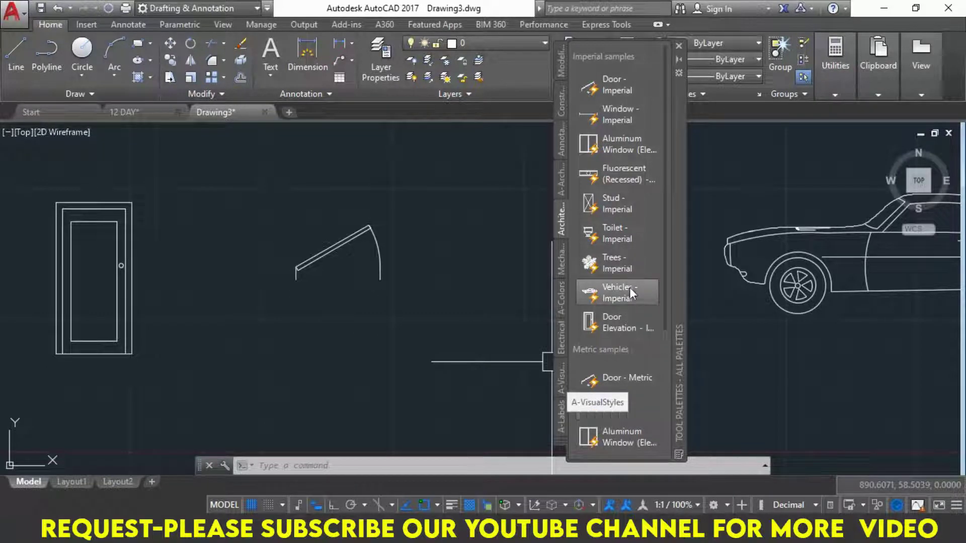
pyautogui.scroll(-2, 651, 290)
pyautogui.scroll(-2, 634, 354)
pyautogui.scroll(4, 634, 354)
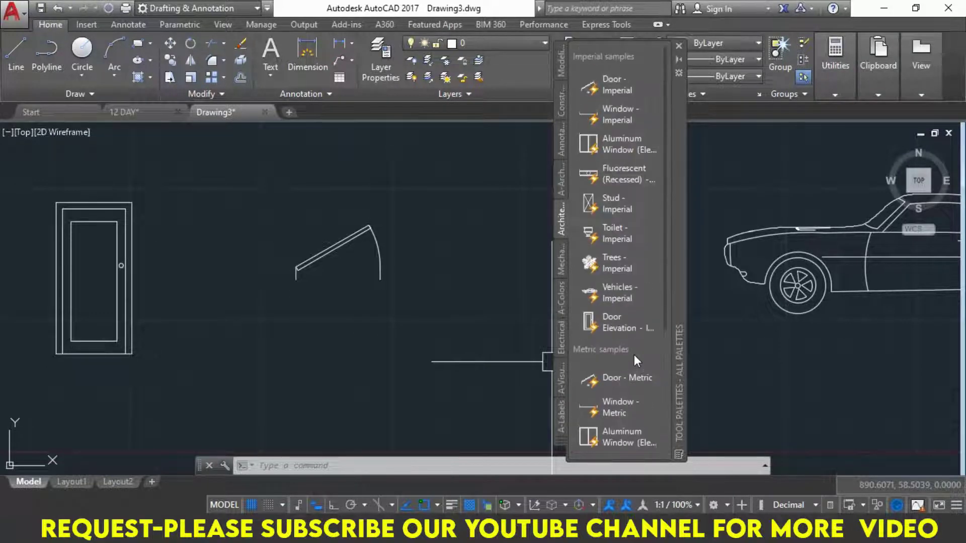
pyautogui.scroll(-4, 634, 354)
pyautogui.click(627, 375)
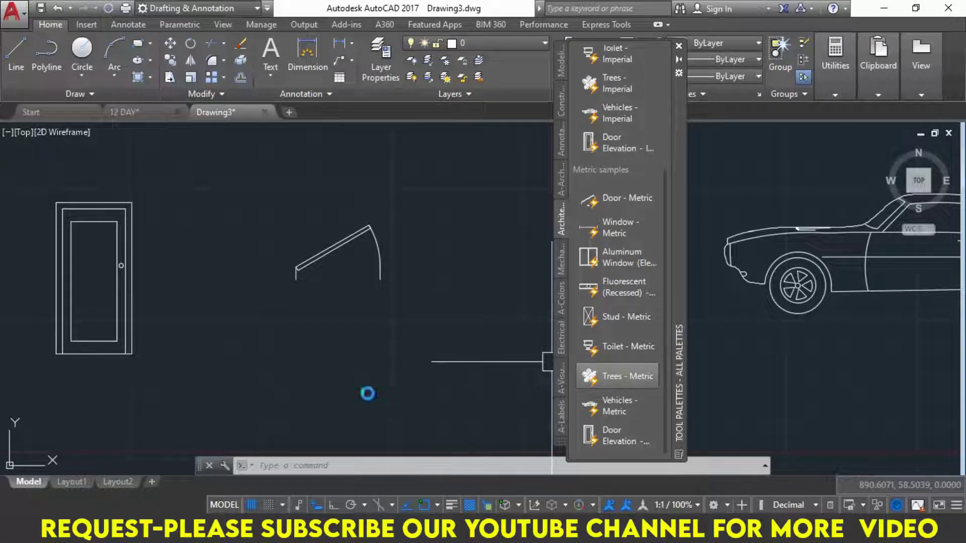
pyautogui.press('Escape')
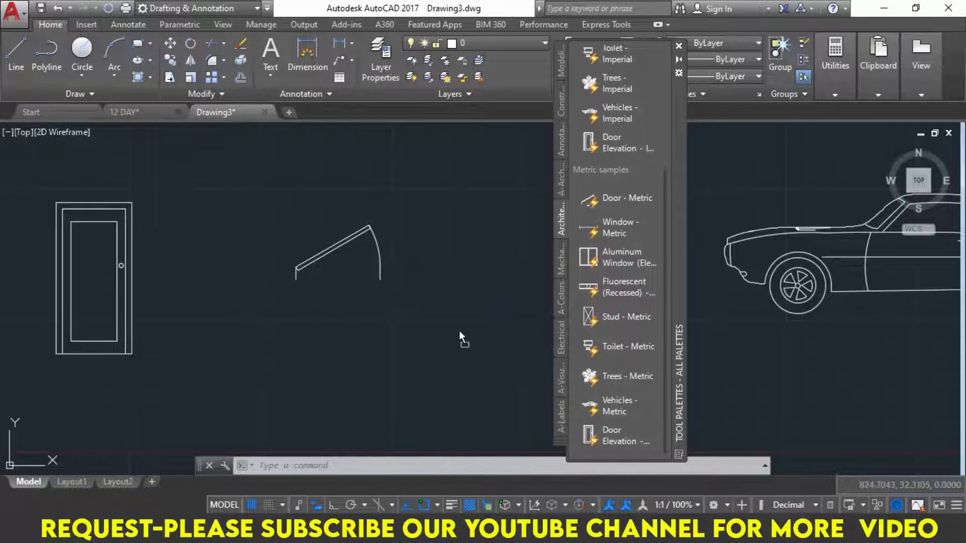
pyautogui.click(446, 354)
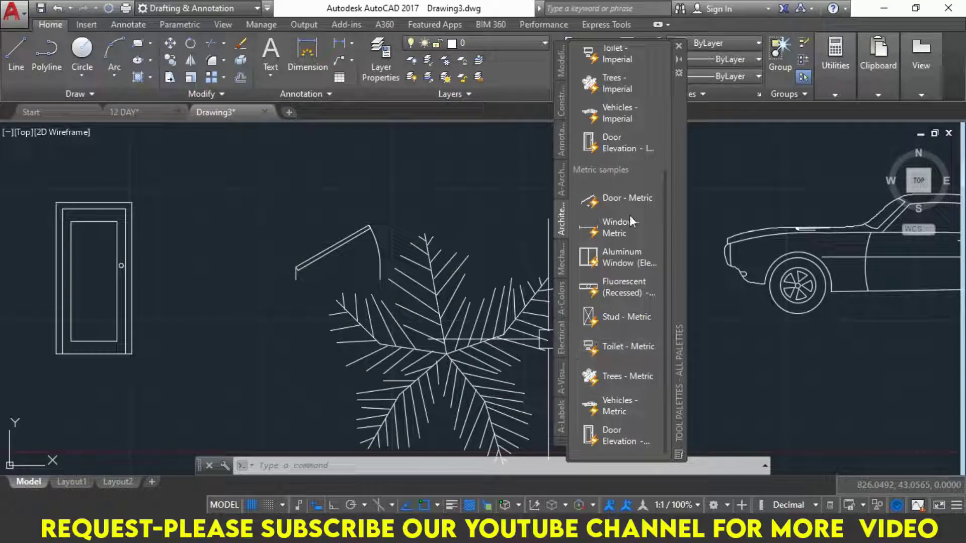
# Close the tool palettes and window-select the older stairs, table, door and circle blocks
pyautogui.click(679, 45)
pyautogui.scroll(-2, 562, 222)
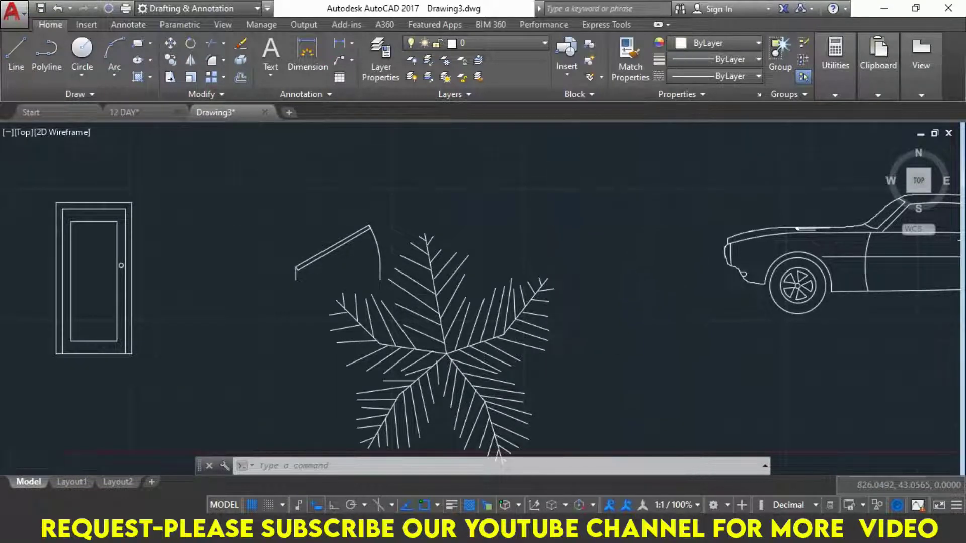
pyautogui.scroll(-2, 561, 221)
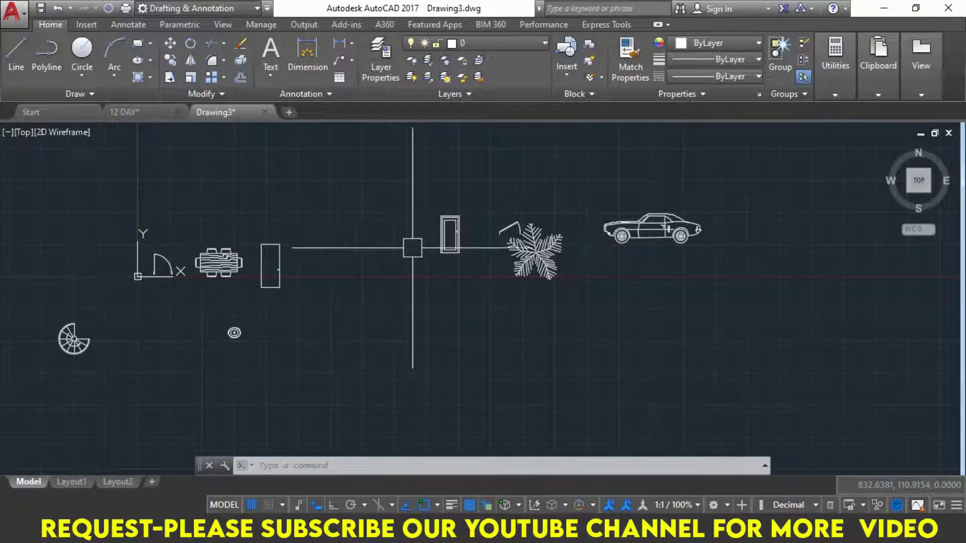
pyautogui.click(321, 189)
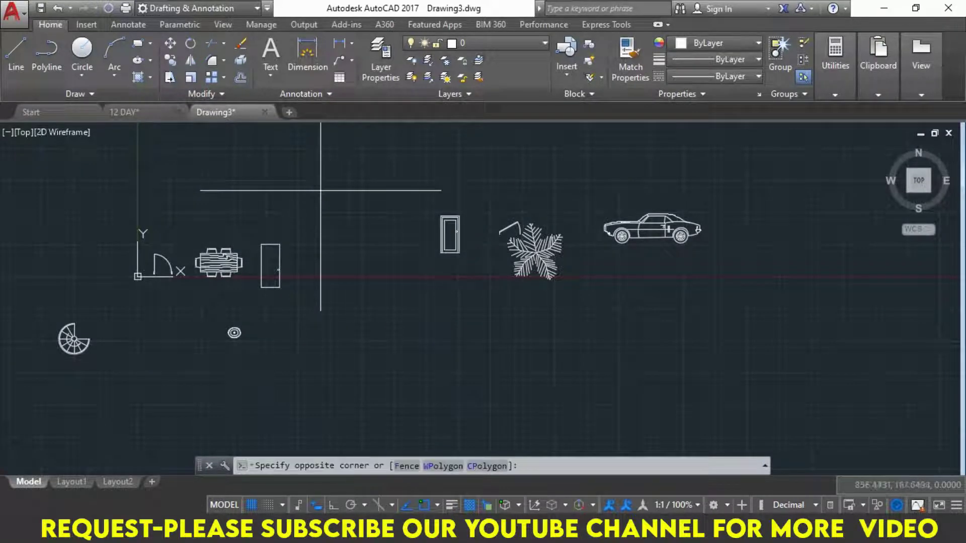
pyautogui.click(9, 405)
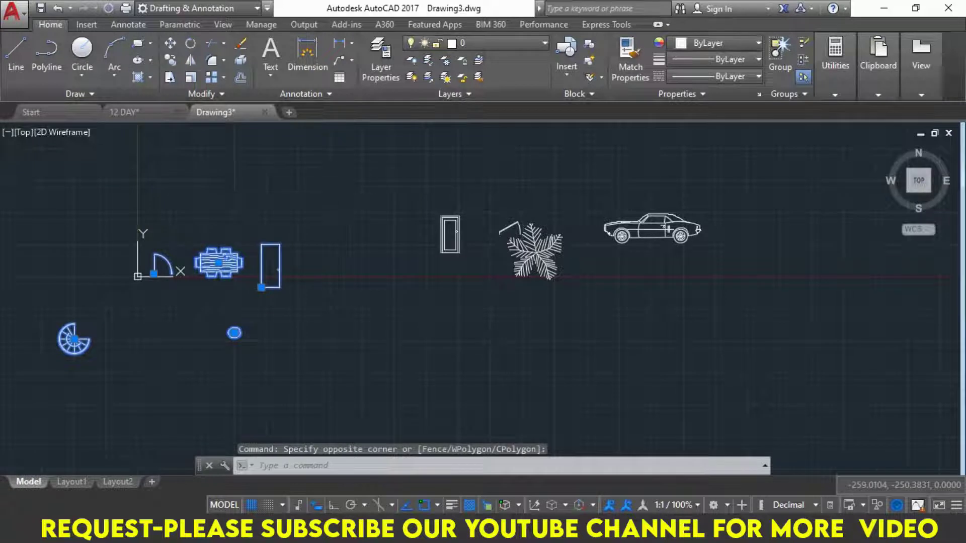
pyautogui.press('Escape')
# Window-select the new door, tree and car, then zoom in and select the door elevation alone
pyautogui.click(369, 151)
pyautogui.click(749, 319)
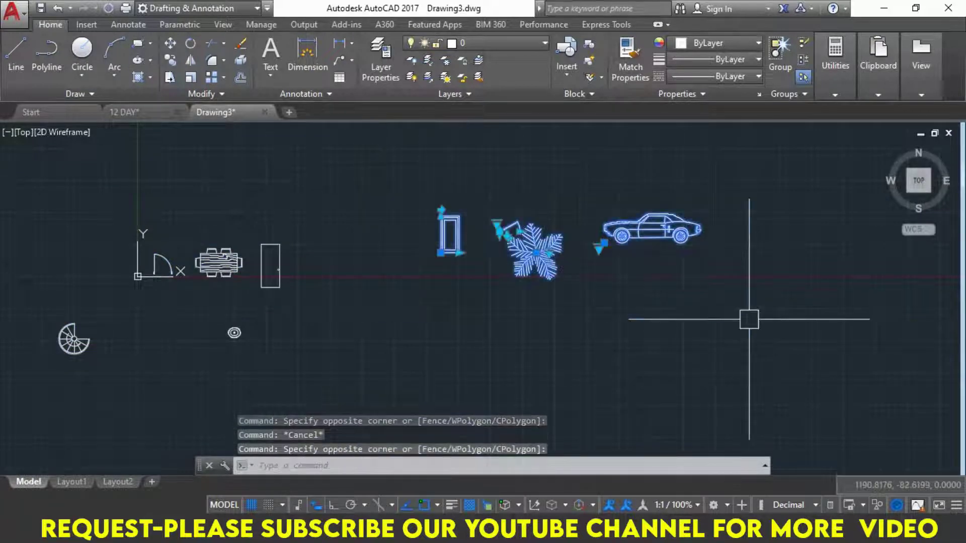
pyautogui.press('Escape')
pyautogui.press('Escape')
pyautogui.press('Escape')
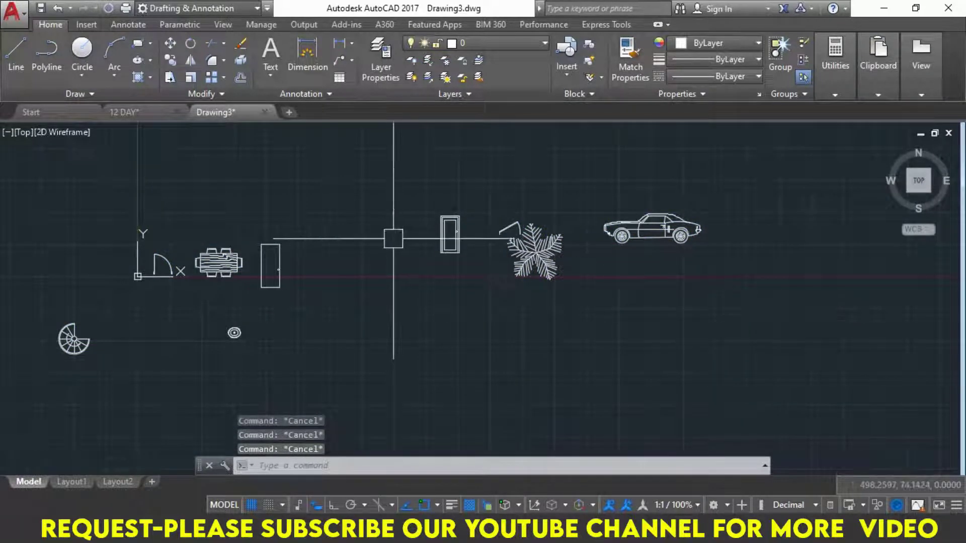
pyautogui.scroll(2, 427, 233)
pyautogui.scroll(2, 459, 216)
pyautogui.scroll(3, 457, 222)
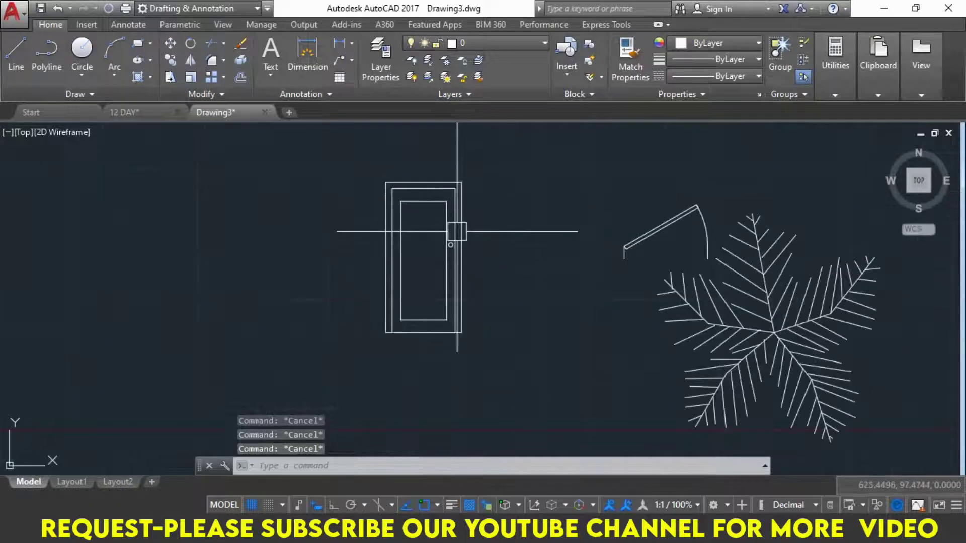
pyautogui.click(448, 250)
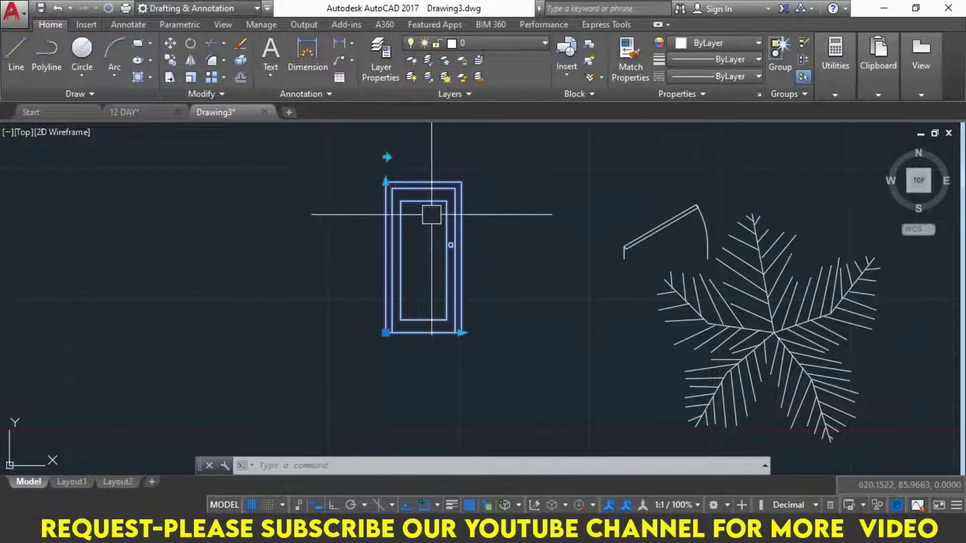
# Flip the door twice to keep the handle on the right, then stretch its top edge higher
pyautogui.click(386, 157)
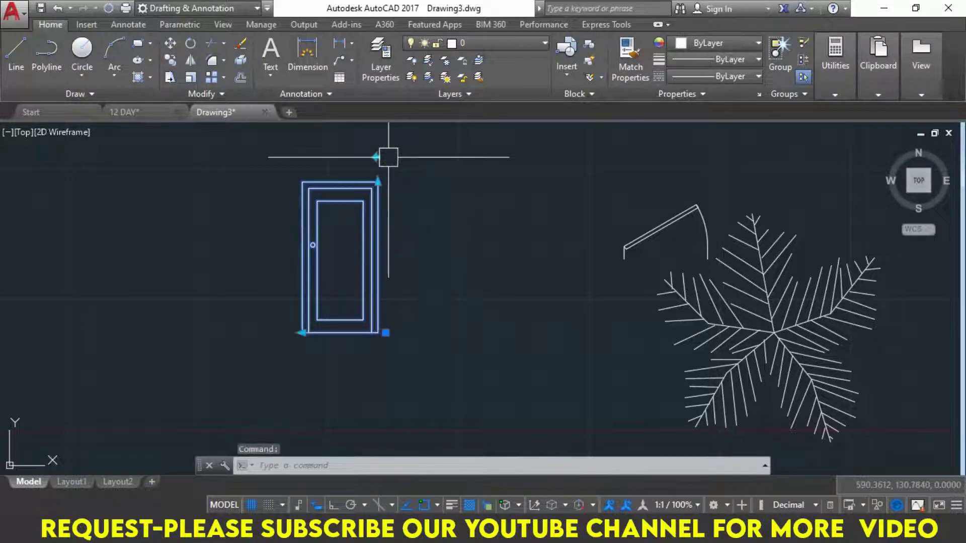
pyautogui.click(376, 156)
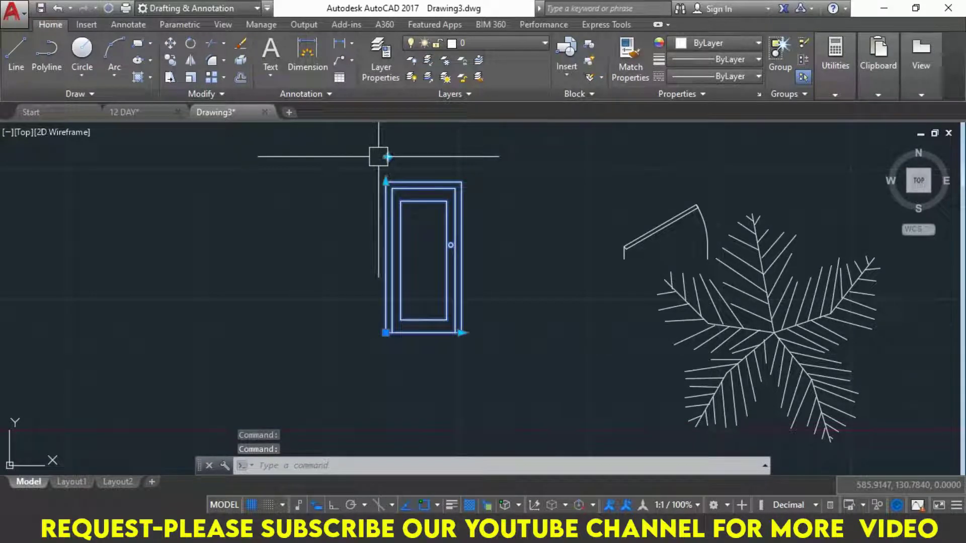
pyautogui.click(386, 182)
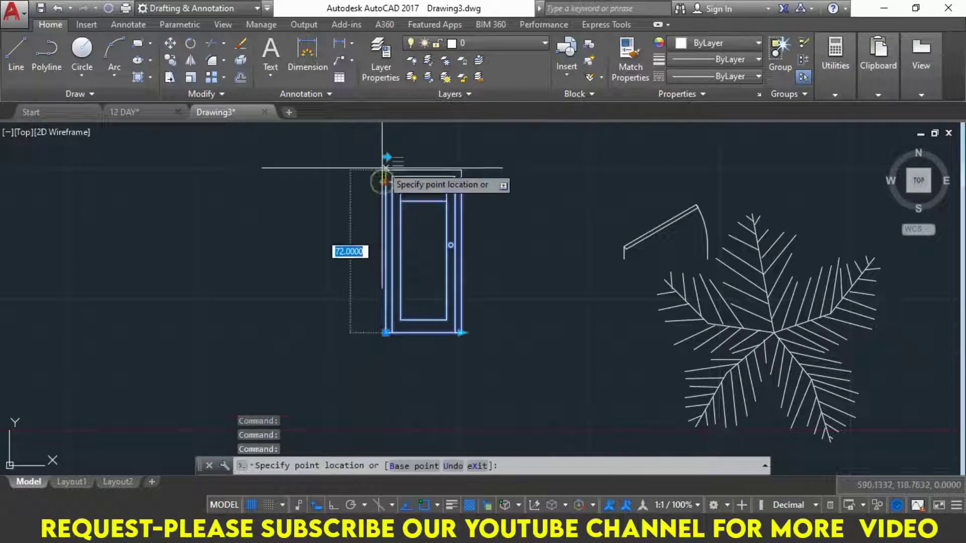
pyautogui.moveTo(385, 129); pyautogui.dragTo(386, 195, button='middle')
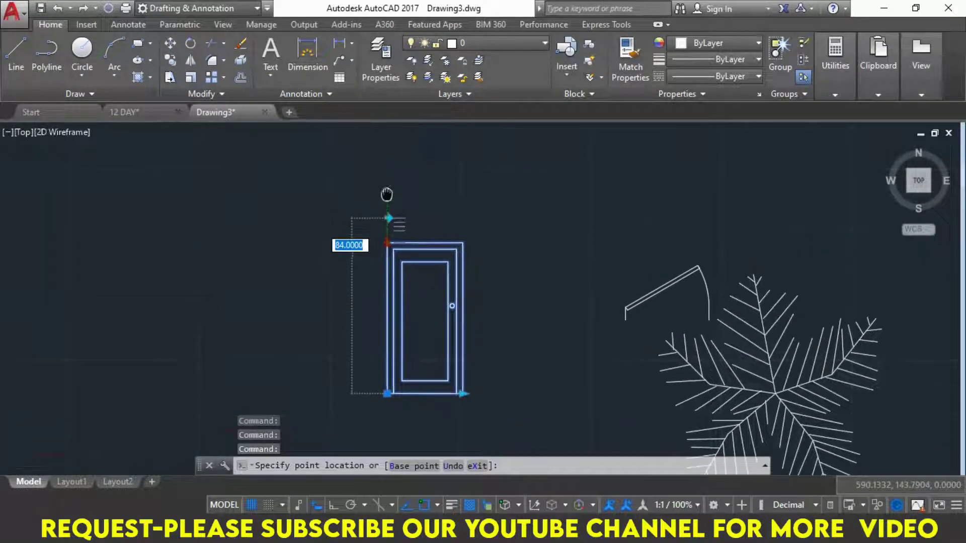
pyautogui.click(388, 217)
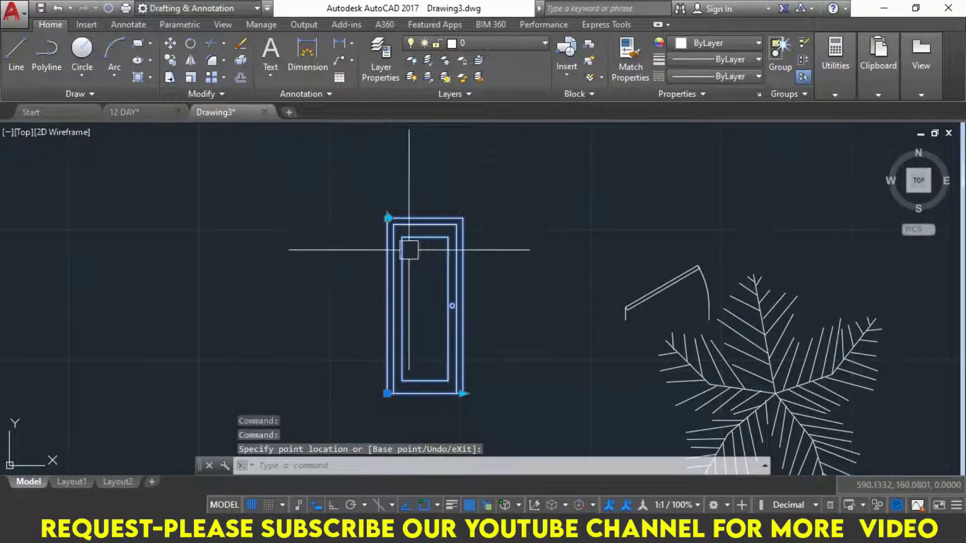
# Lower the door's top edge slightly and widen it from the right side, then deselect
pyautogui.click(387, 218)
pyautogui.click(351, 243)
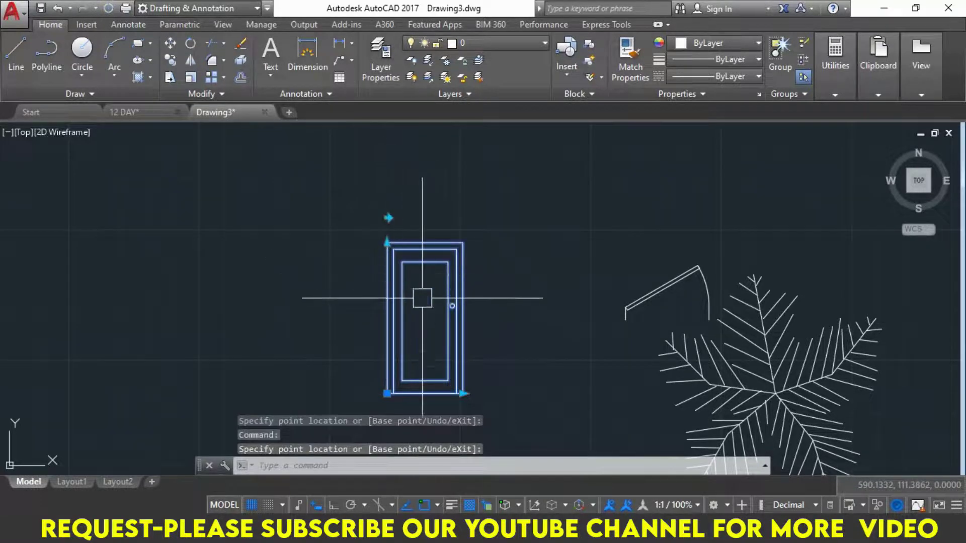
pyautogui.moveTo(460, 353); pyautogui.dragTo(384, 304, button='middle')
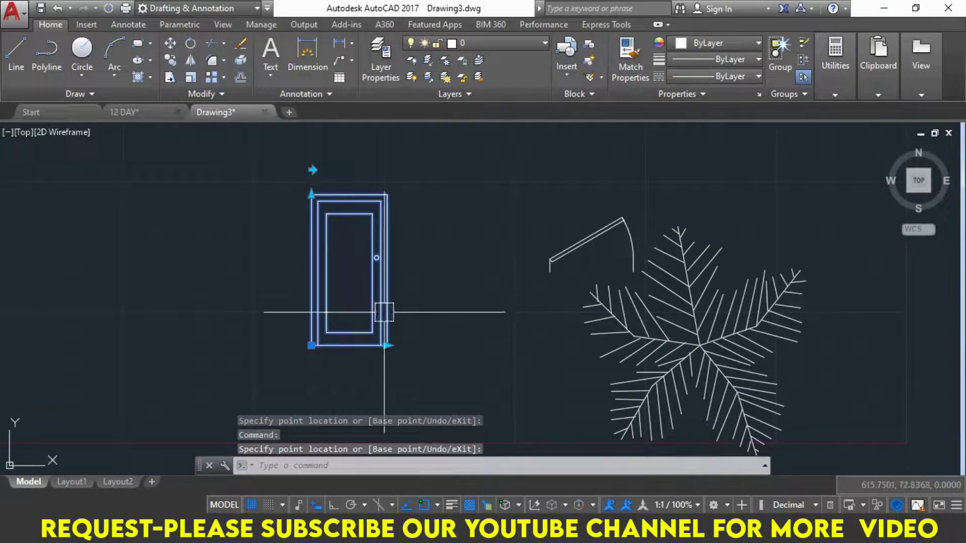
pyautogui.click(387, 345)
pyautogui.click(443, 345)
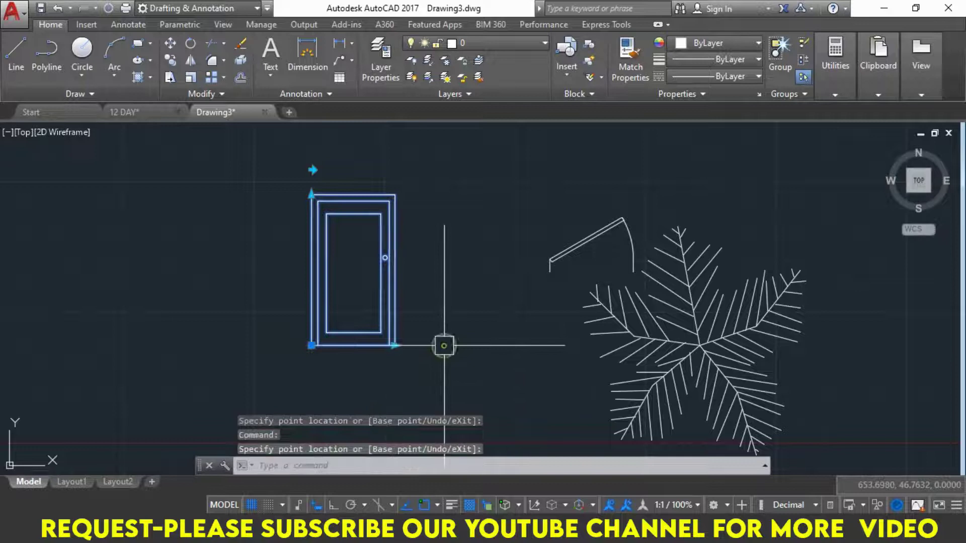
pyautogui.click(399, 343)
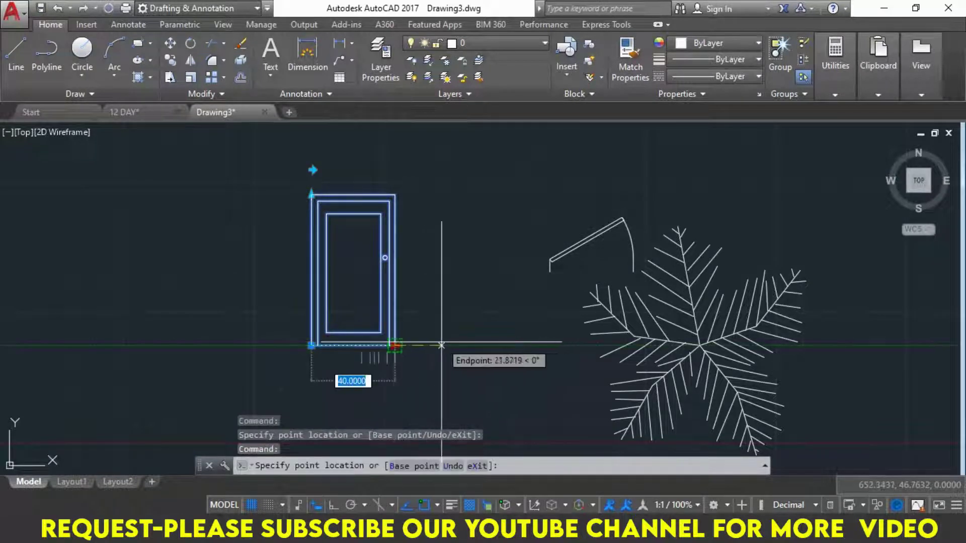
pyautogui.moveTo(441, 342); pyautogui.dragTo(326, 335, button='middle')
pyautogui.press('Escape')
pyautogui.press('Escape')
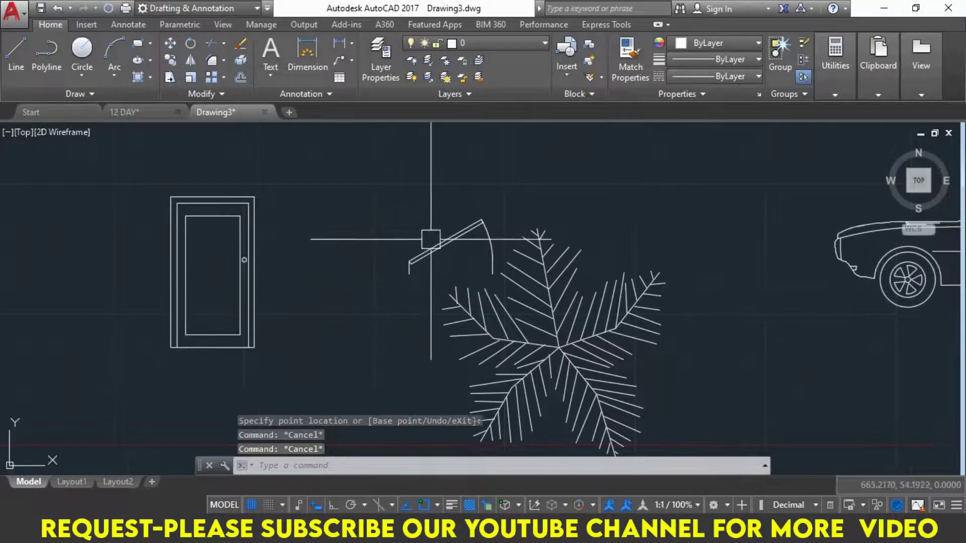
# Select the door swing symbol, clear it, and select the snowflake-shaped tree block instead
pyautogui.click(431, 239)
pyautogui.press('Escape')
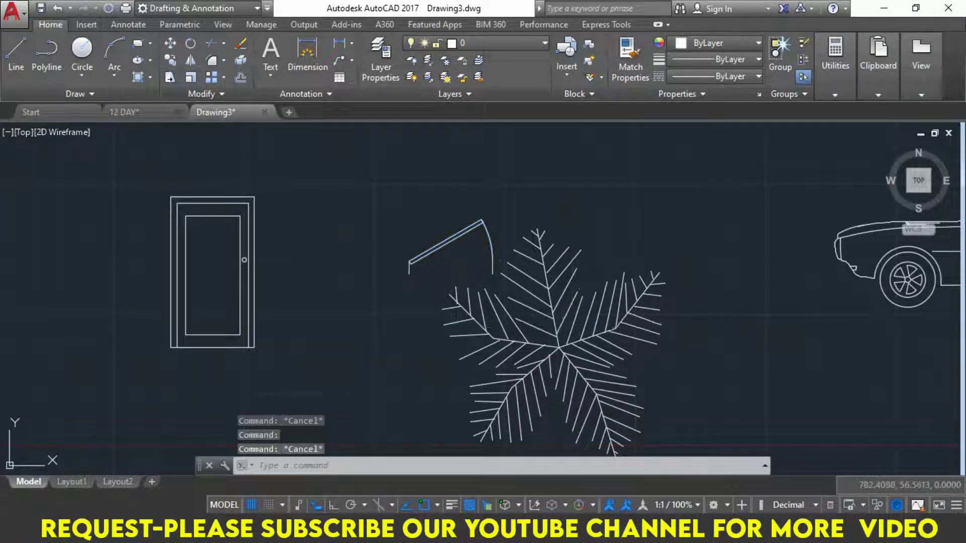
pyautogui.click(553, 322)
# Move the tree block to the right with the M command
pyautogui.write('m')
pyautogui.press('Return')
pyautogui.click(317, 380)
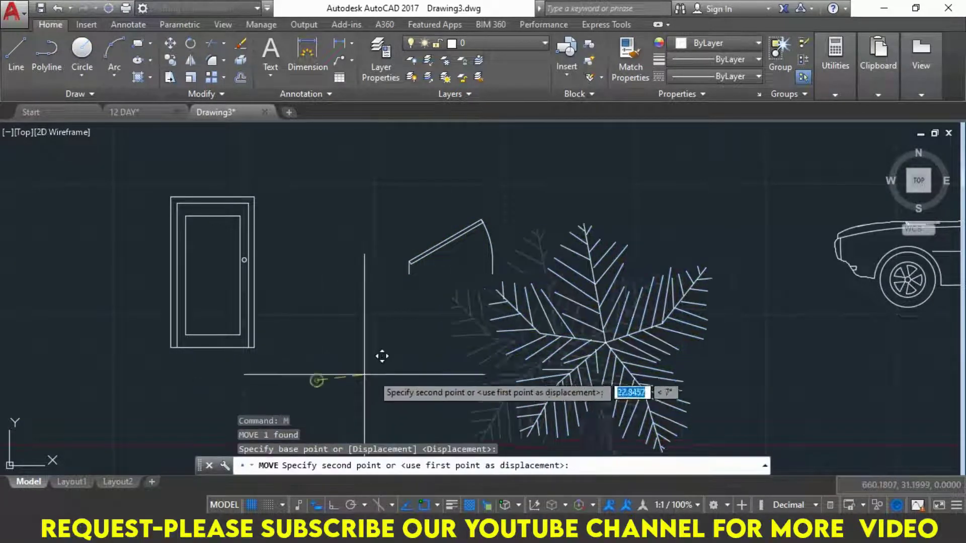
pyautogui.click(458, 369)
# Pan and zoom to the door swing symbol and select it
pyautogui.moveTo(501, 259)
pyautogui.mouseDown(button='middle')
pyautogui.moveTo(522, 269)
pyautogui.moveTo(352, 301)
pyautogui.mouseUp(button='middle')
pyautogui.scroll(2, 508, 267)
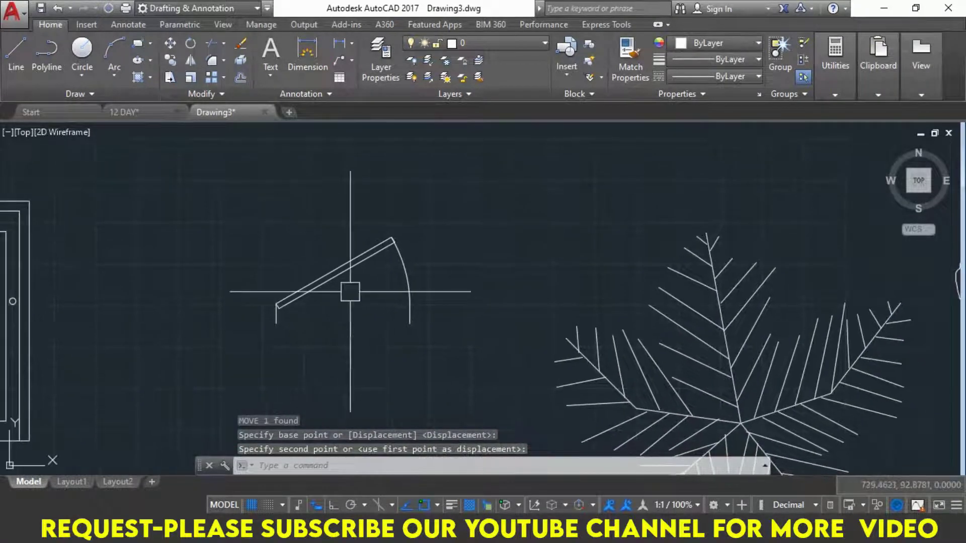
pyautogui.click(338, 271)
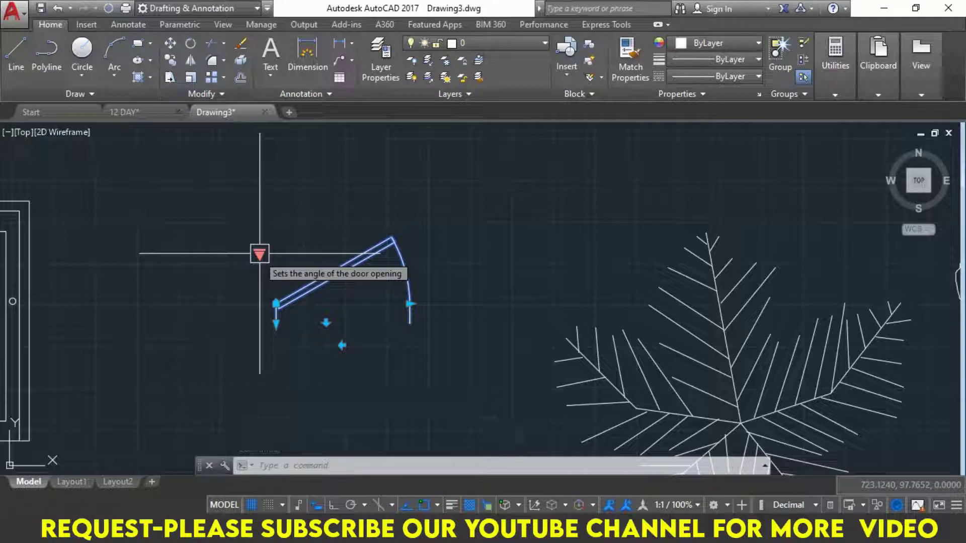
# Try the door swing at Open 45°, Open 90° and Closed, then settle on Open 60°
pyautogui.click(260, 254)
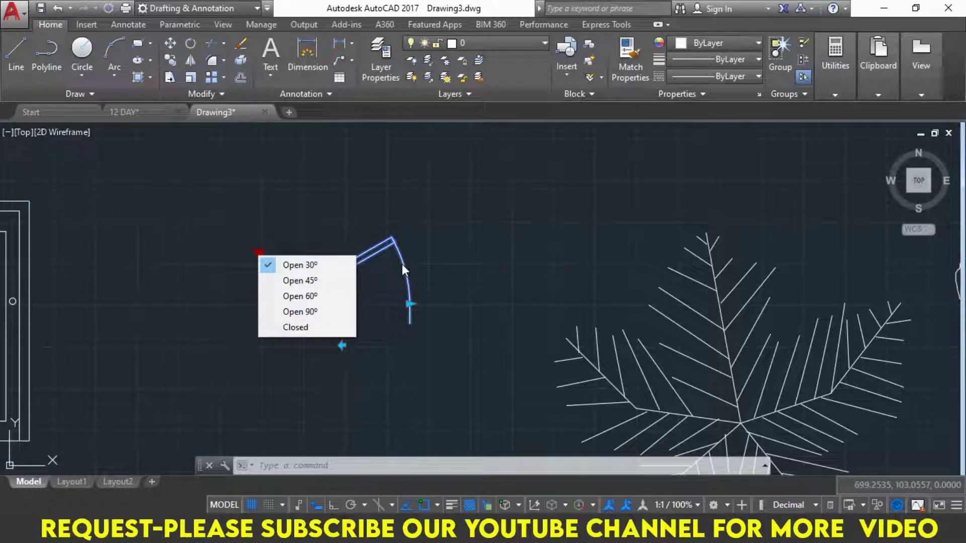
pyautogui.click(317, 280)
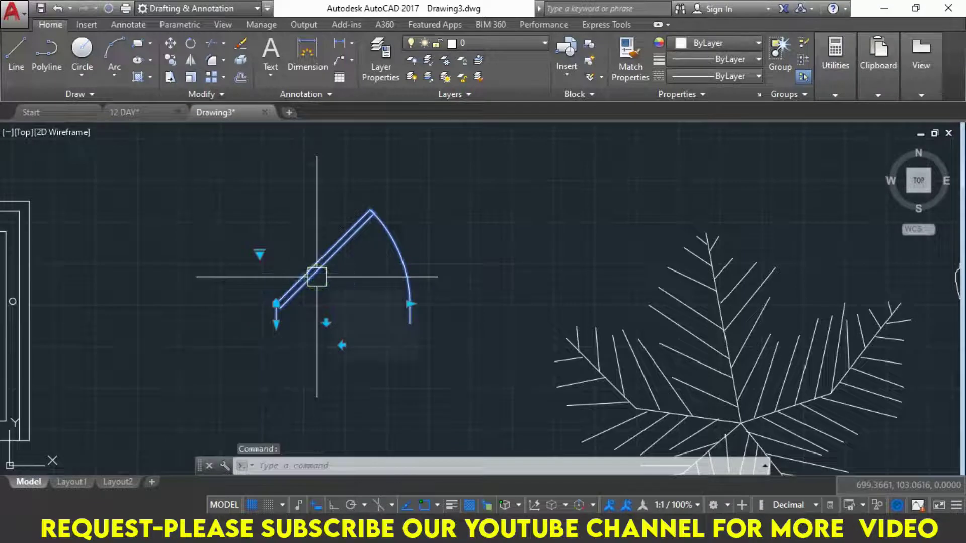
pyautogui.click(259, 253)
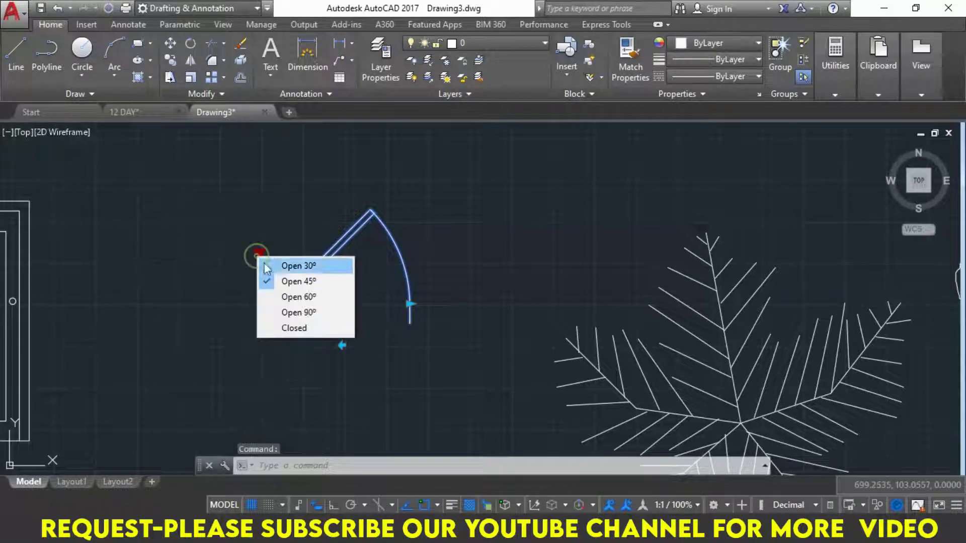
pyautogui.click(299, 313)
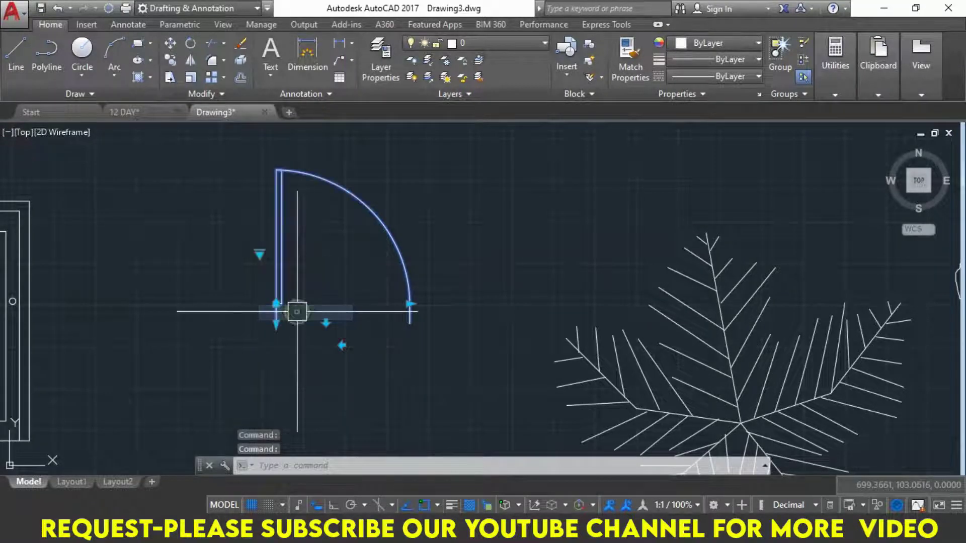
pyautogui.click(259, 253)
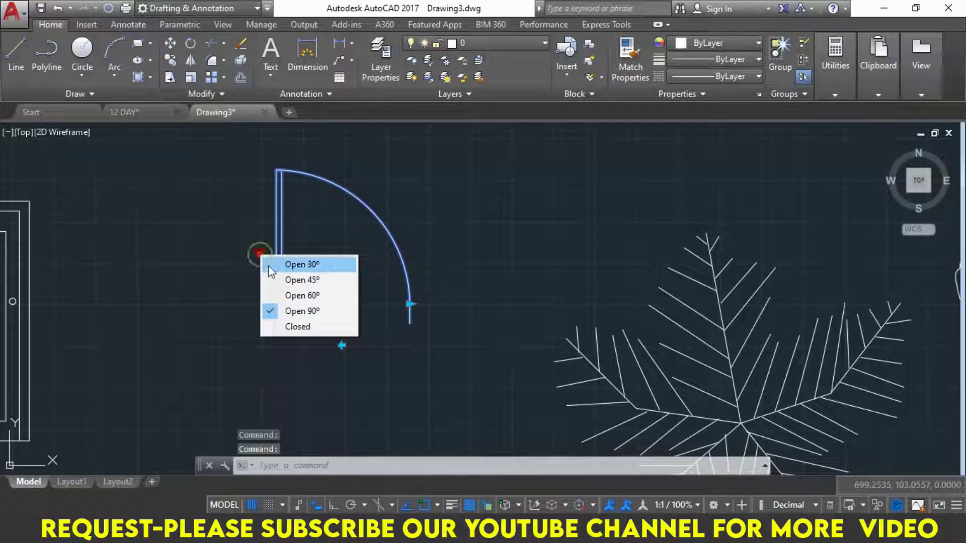
pyautogui.click(291, 324)
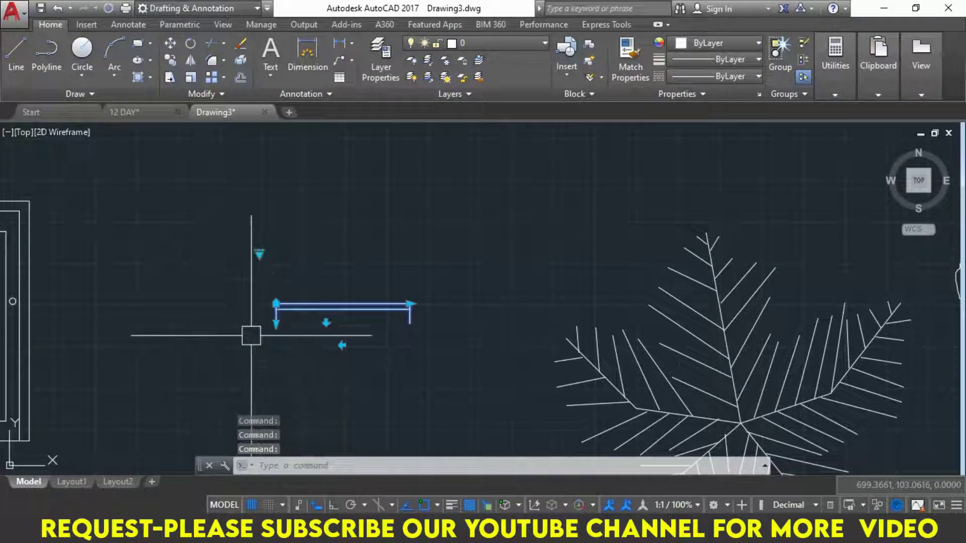
pyautogui.click(259, 253)
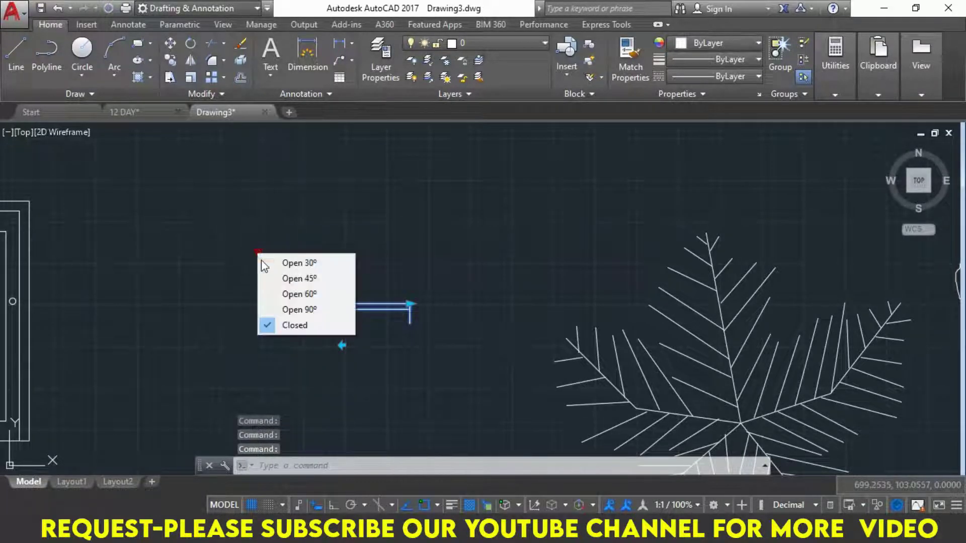
pyautogui.click(276, 294)
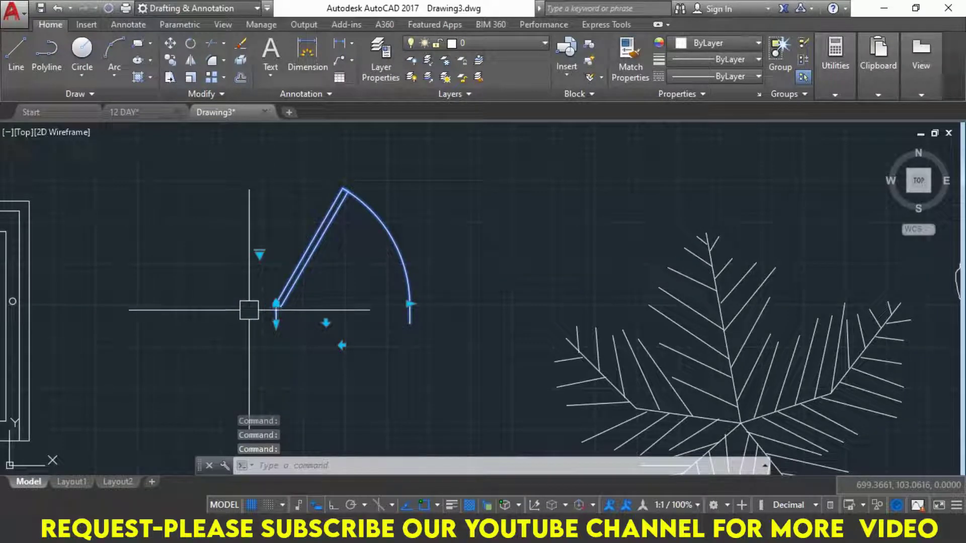
pyautogui.press('Escape')
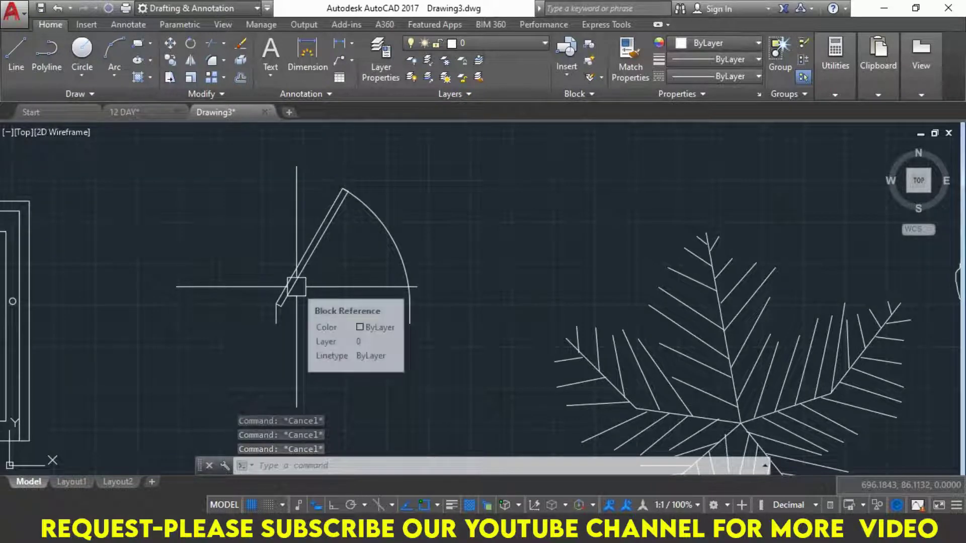
# Select the tree block and switch it to Palm (Elevation)
pyautogui.moveTo(415, 329)
pyautogui.mouseDown(button='middle')
pyautogui.moveTo(218, 271)
pyautogui.moveTo(127, 220)
pyautogui.mouseUp(button='middle')
pyautogui.scroll(-2, 182, 259)
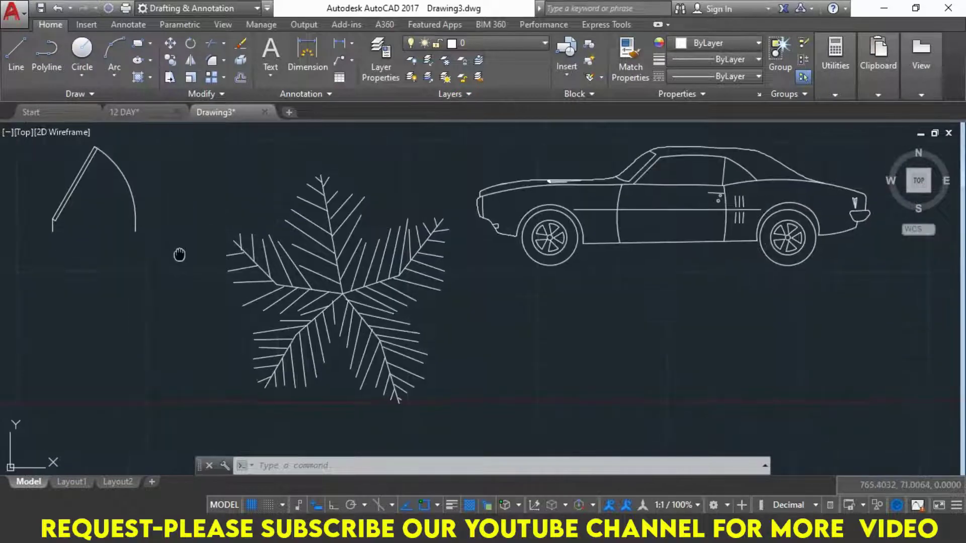
pyautogui.click(331, 291)
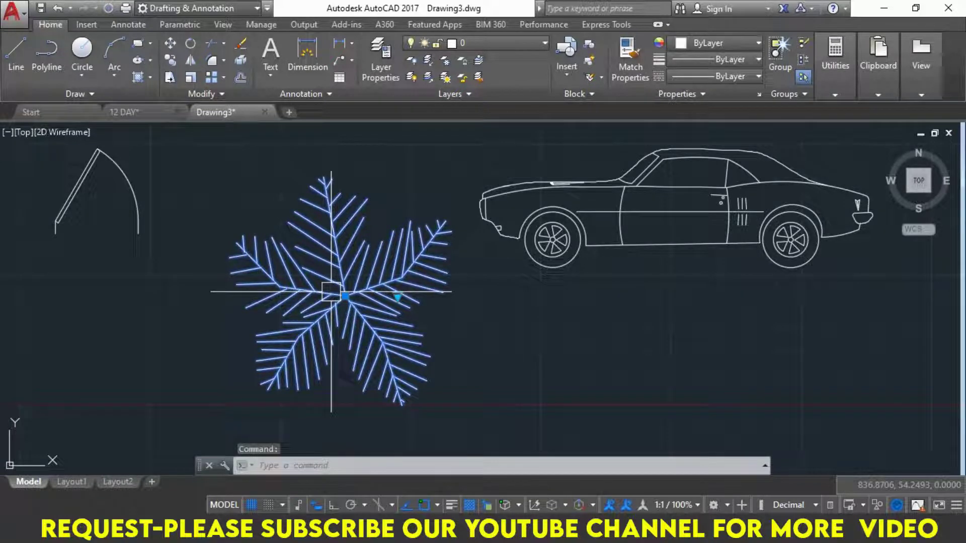
pyautogui.click(397, 296)
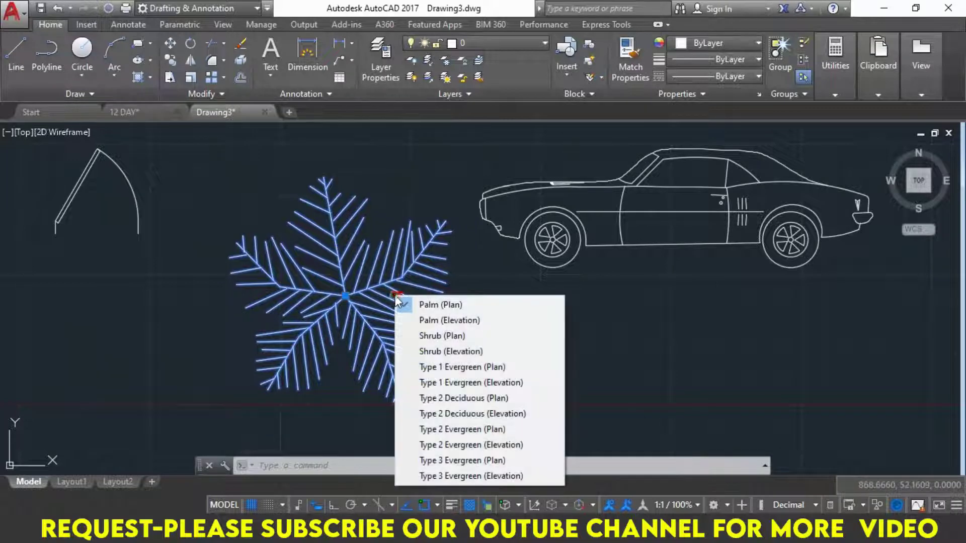
pyautogui.click(422, 318)
pyautogui.scroll(-2, 422, 315)
pyautogui.scroll(-2, 422, 315)
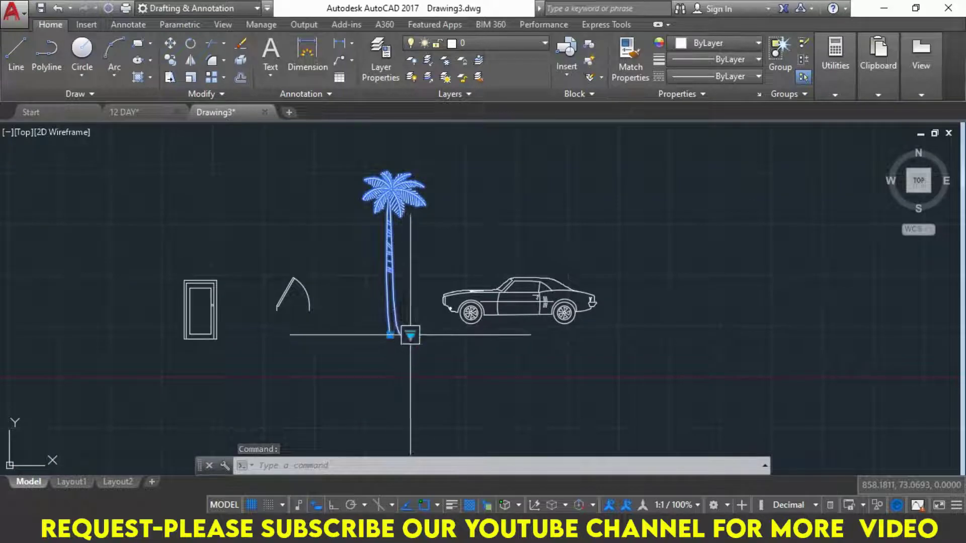
# Cycle the tree through round, Type 2 Deciduous, Type 3 Evergreen plan and elevation views
pyautogui.click(410, 335)
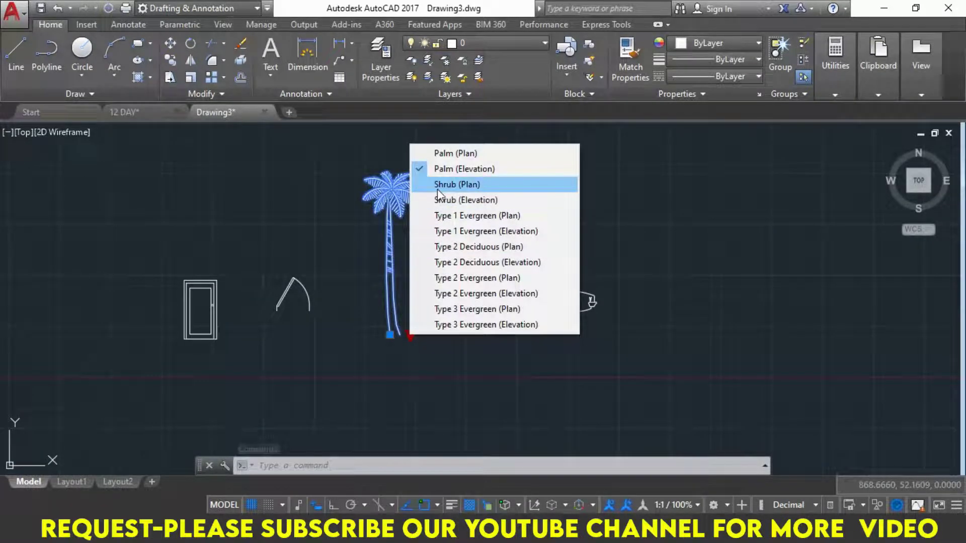
pyautogui.click(449, 246)
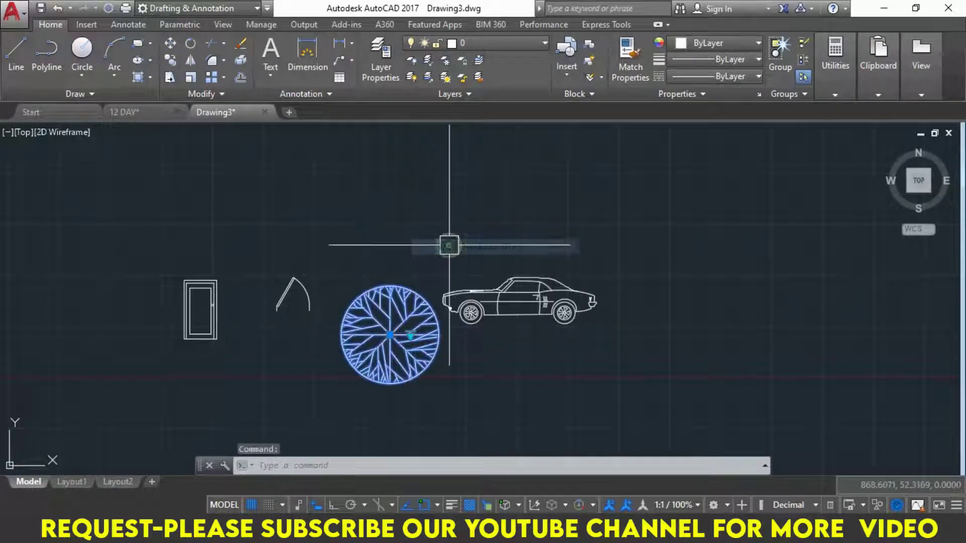
pyautogui.click(408, 338)
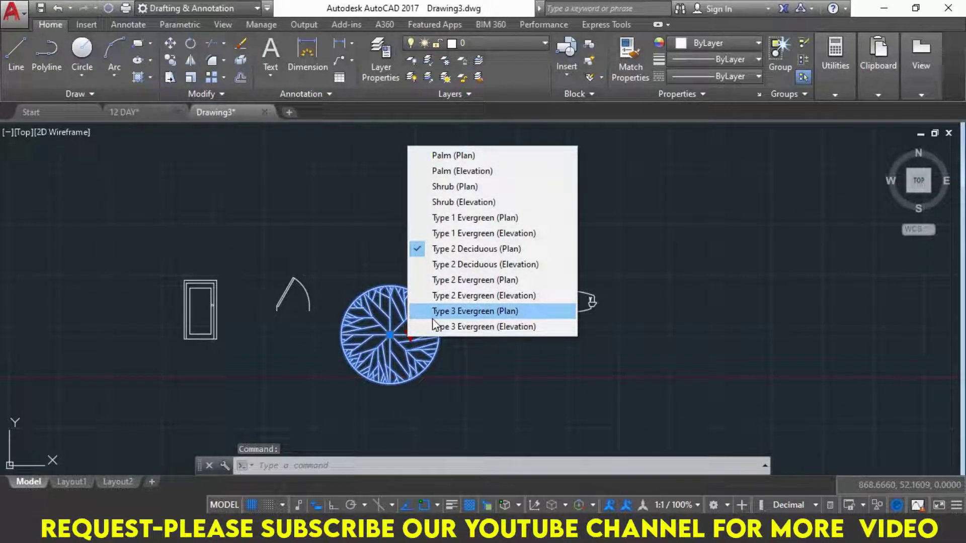
pyautogui.click(432, 311)
pyautogui.click(409, 335)
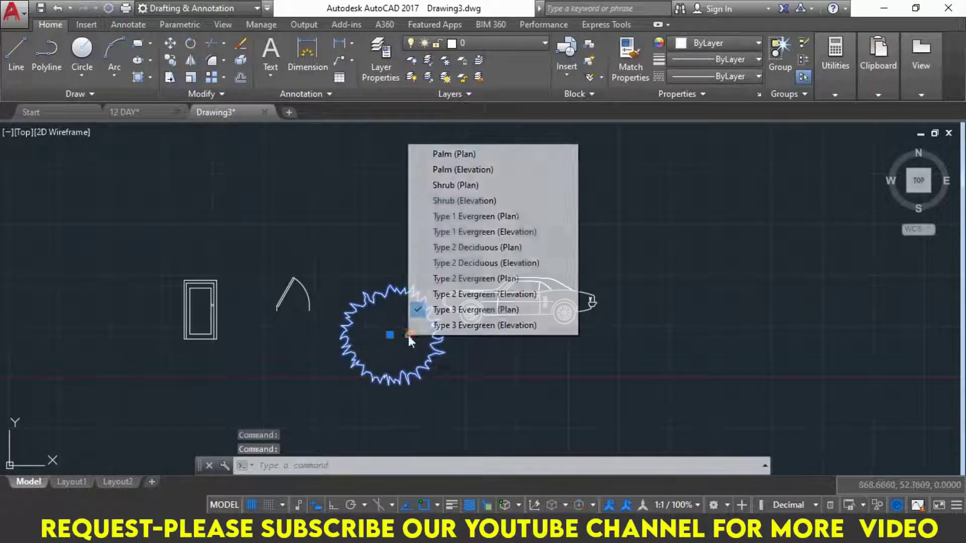
pyautogui.click(424, 327)
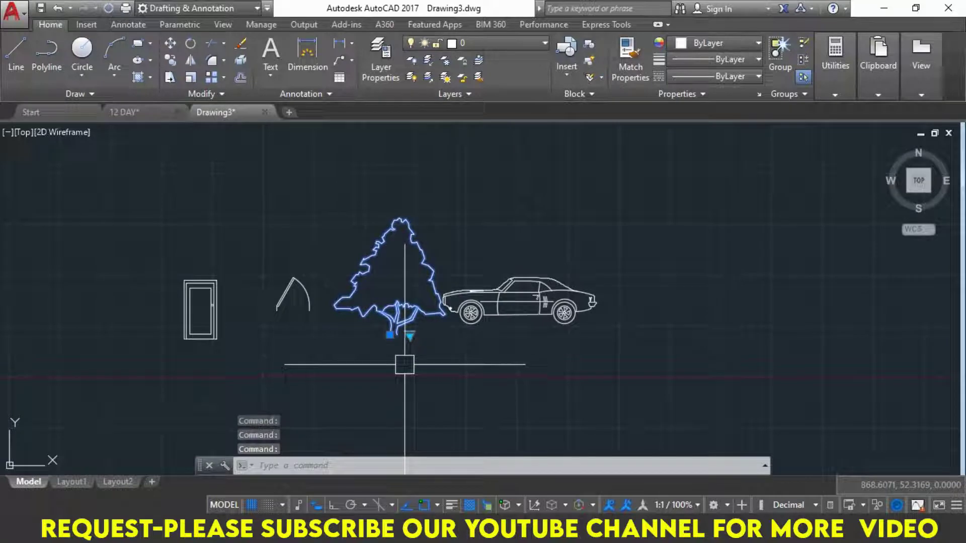
pyautogui.click(409, 338)
pyautogui.click(430, 280)
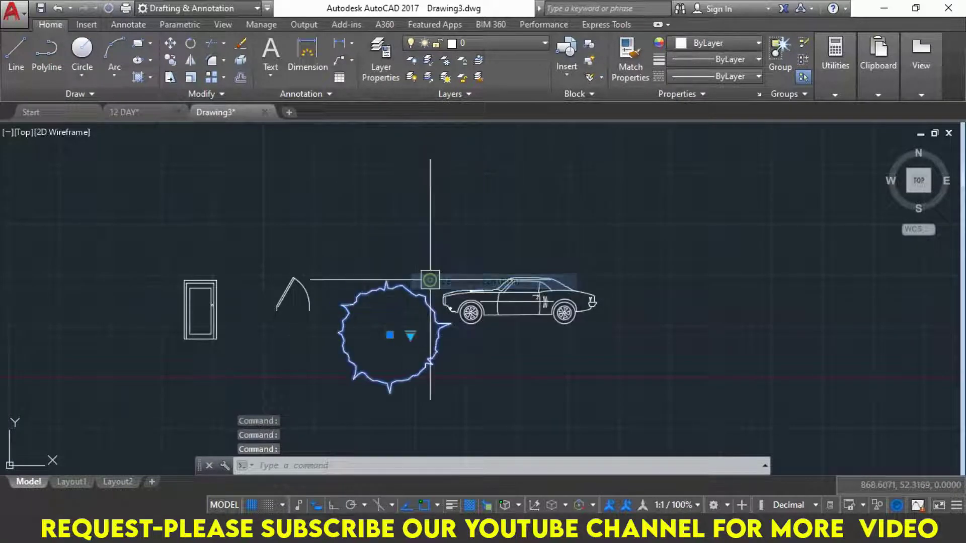
# Try Type 2 Deciduous and Type 1 Evergreen, finish on Palm (Elevation), and deselect
pyautogui.click(411, 335)
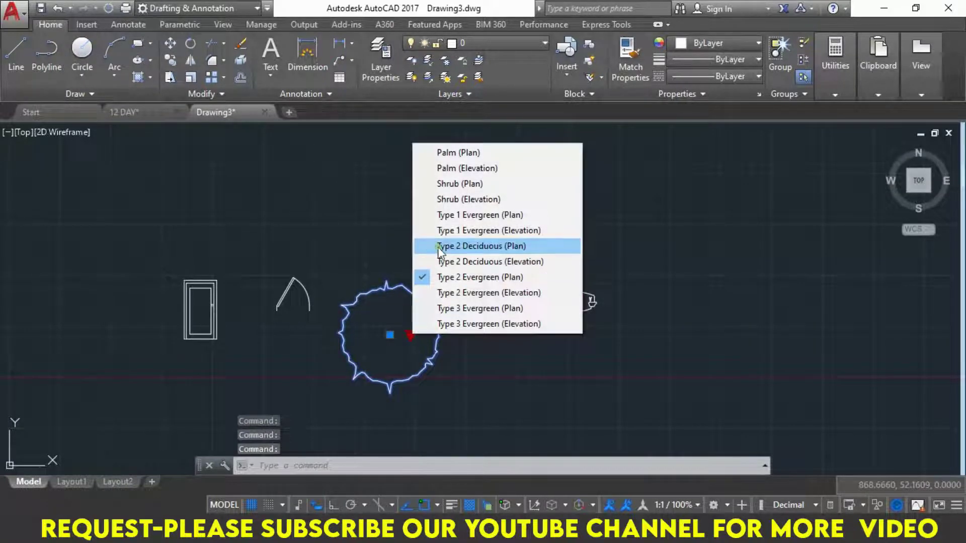
pyautogui.click(436, 253)
pyautogui.click(411, 335)
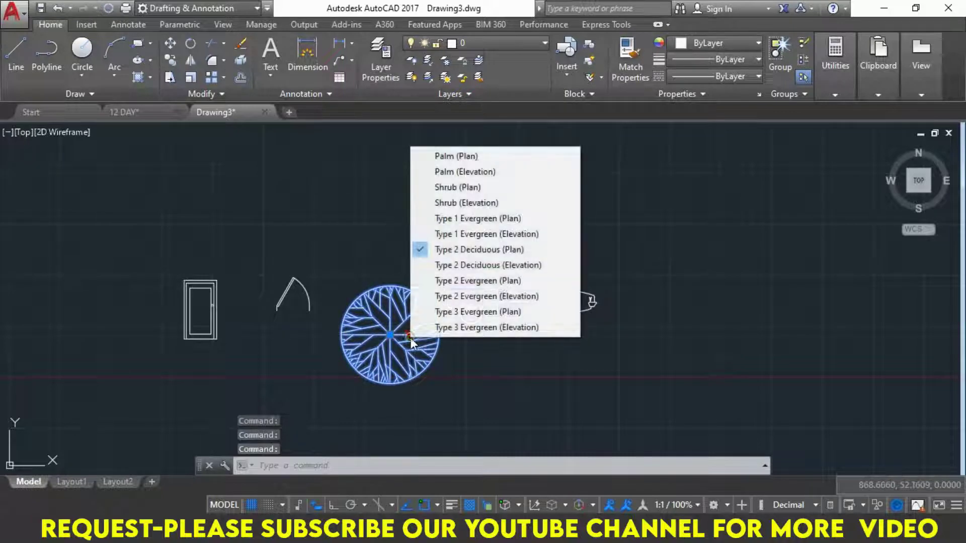
pyautogui.click(445, 216)
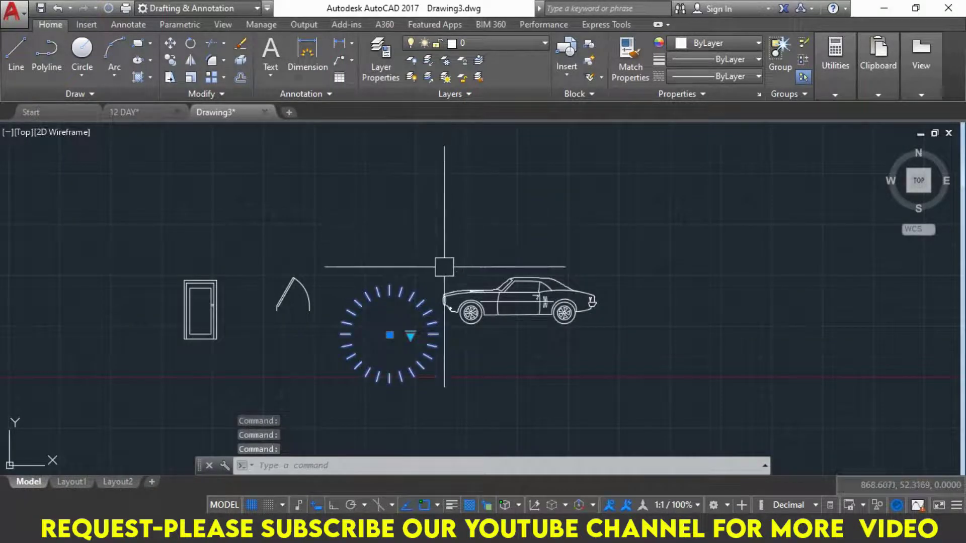
pyautogui.click(410, 335)
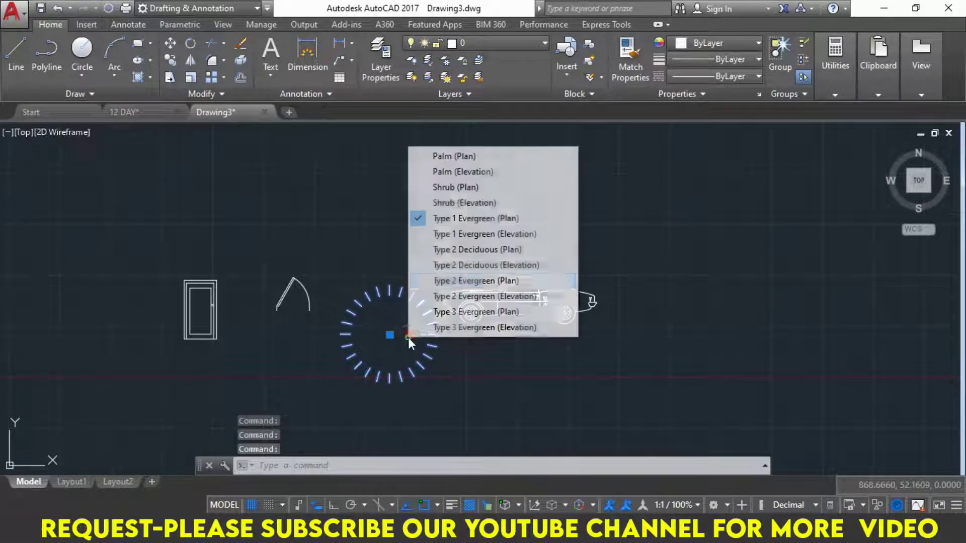
pyautogui.click(437, 176)
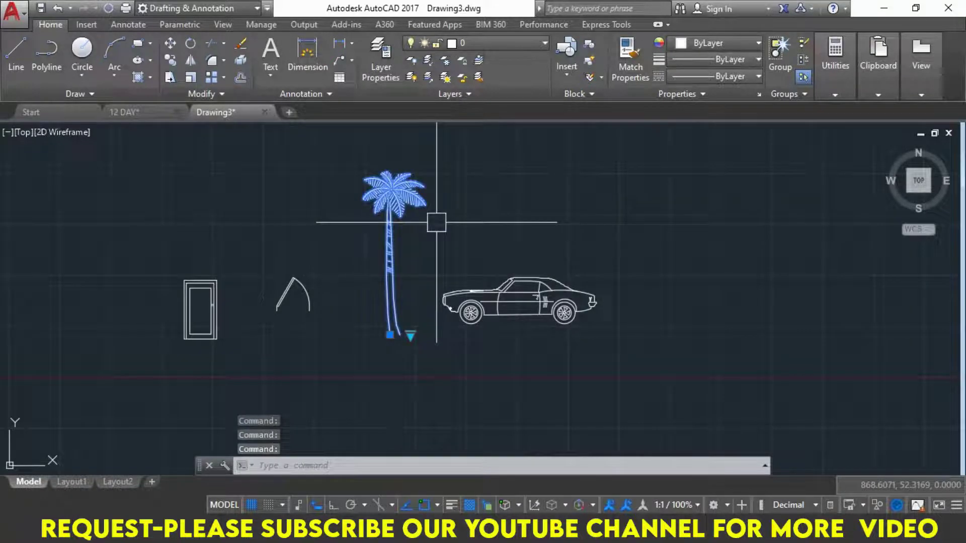
pyautogui.press('Escape')
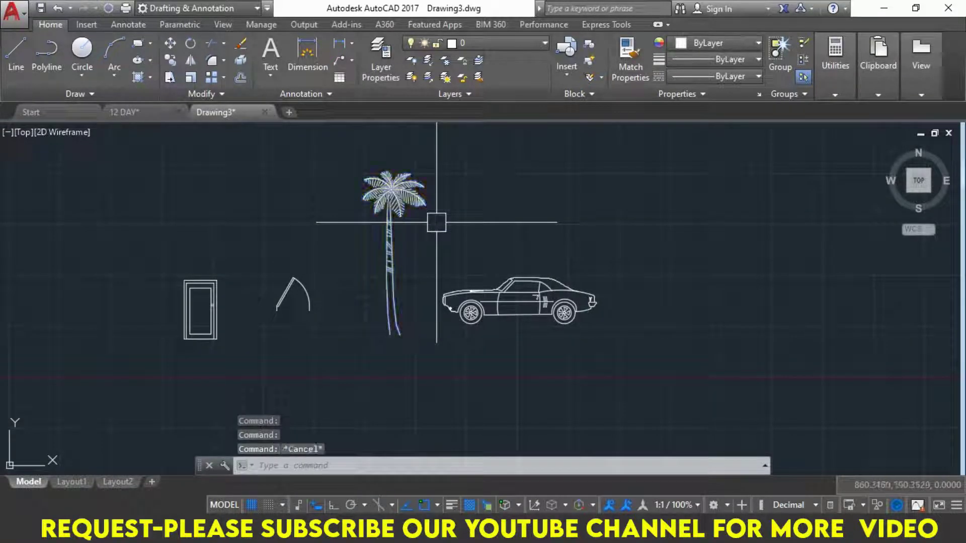
pyautogui.press('Escape')
pyautogui.press('Escape')
# Switch the car block through its Sports Car top, front and rear views
pyautogui.click(520, 291)
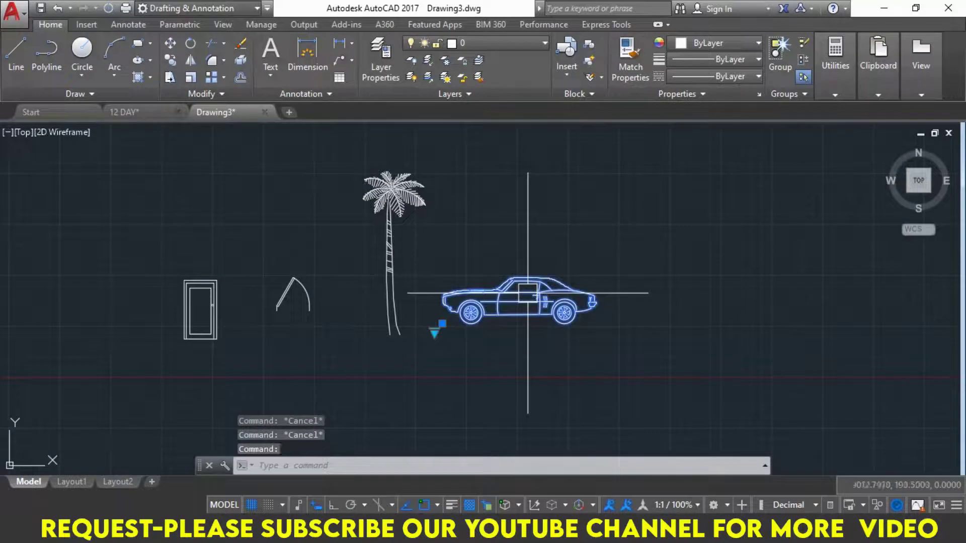
pyautogui.click(434, 332)
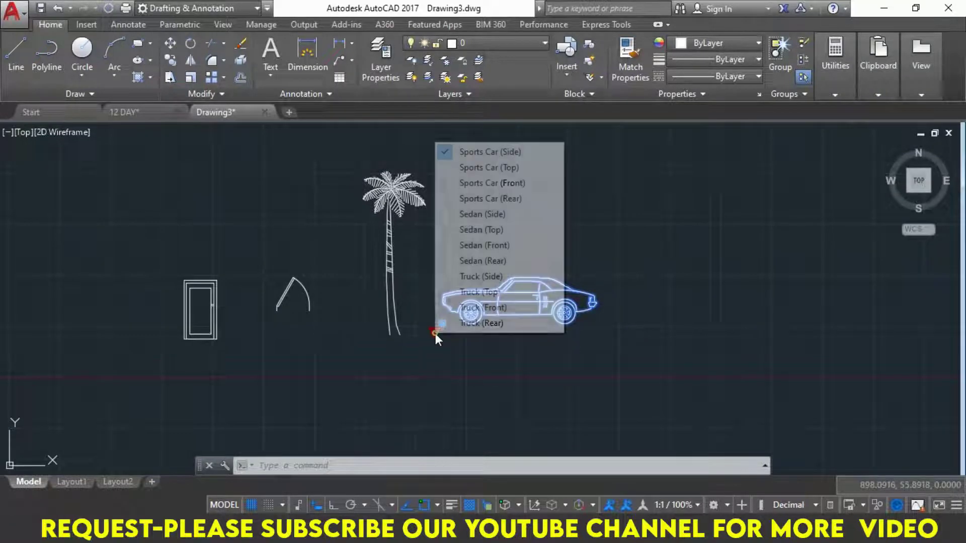
pyautogui.click(478, 173)
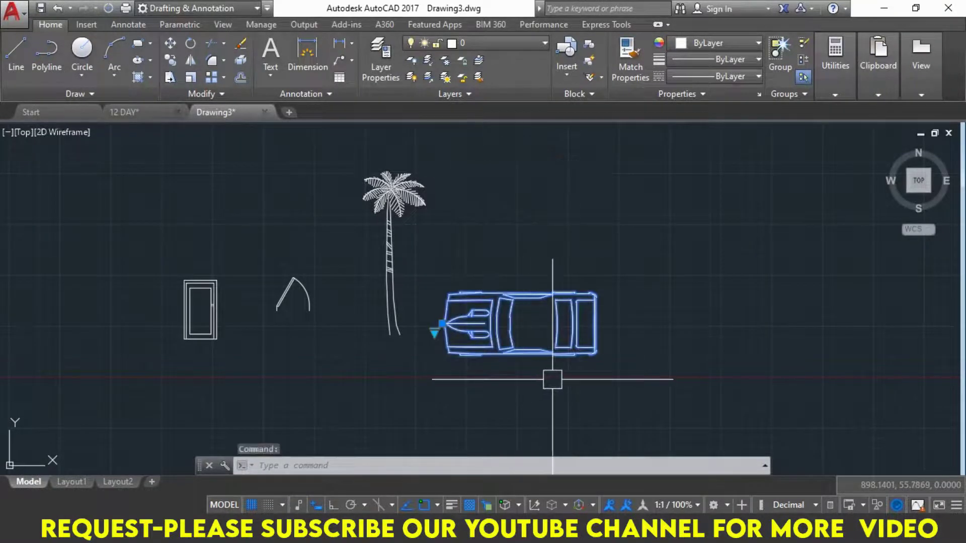
pyautogui.click(434, 332)
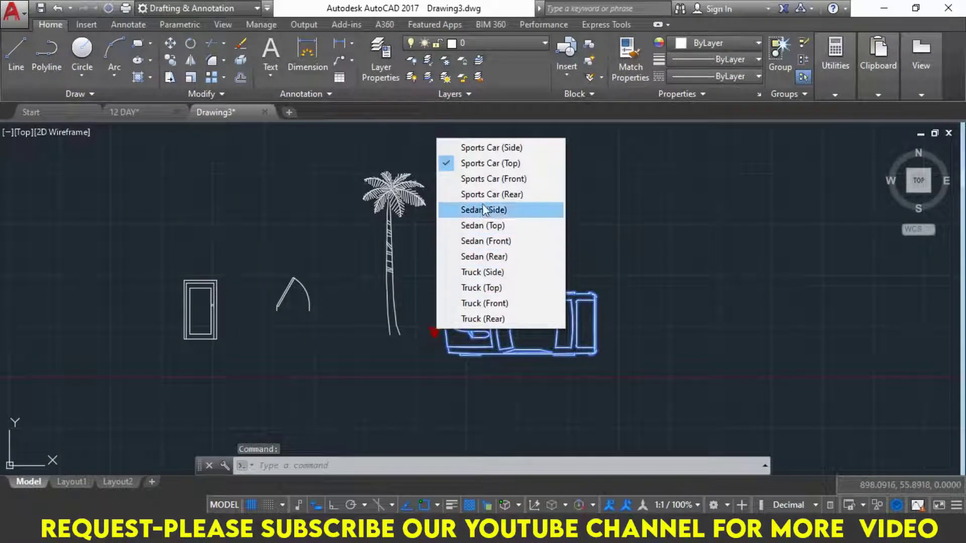
pyautogui.click(481, 179)
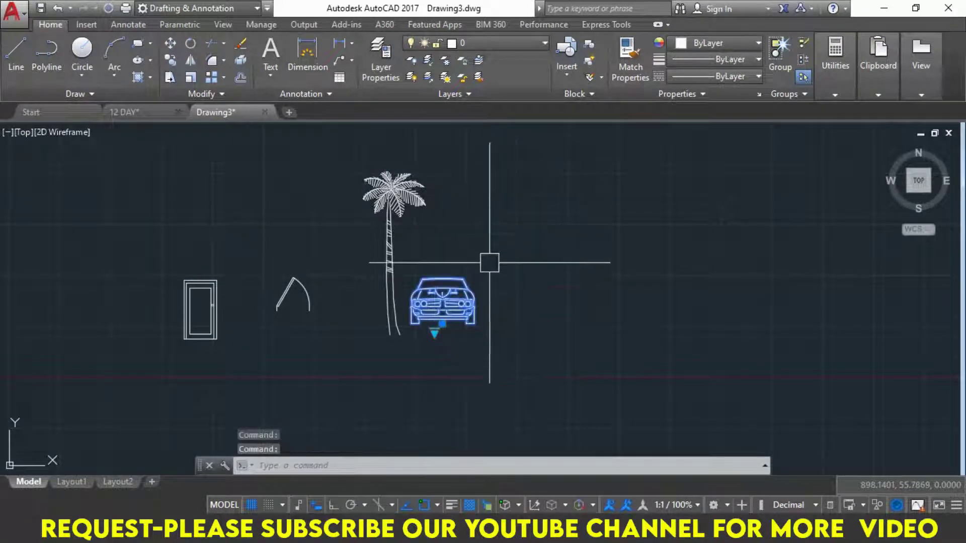
pyautogui.scroll(4, 427, 317)
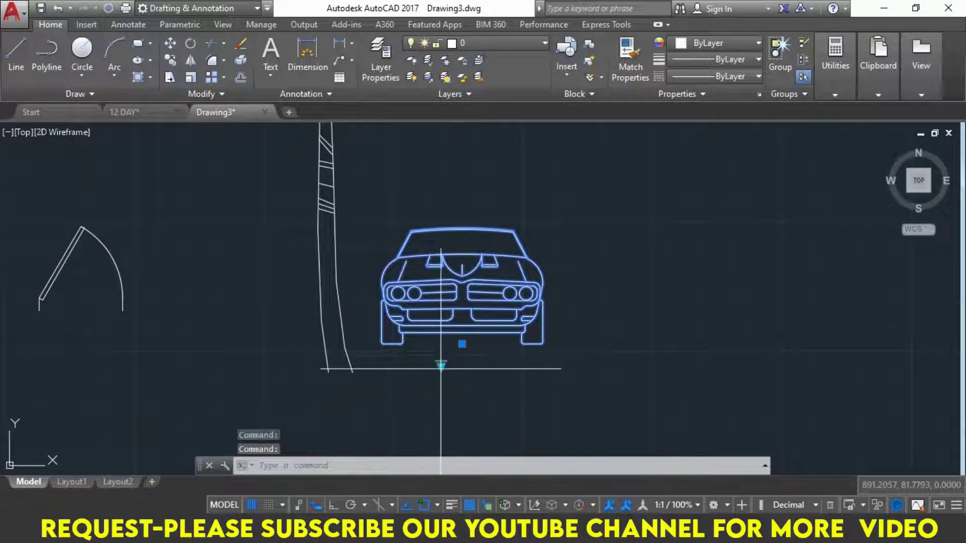
pyautogui.click(440, 362)
pyautogui.click(441, 366)
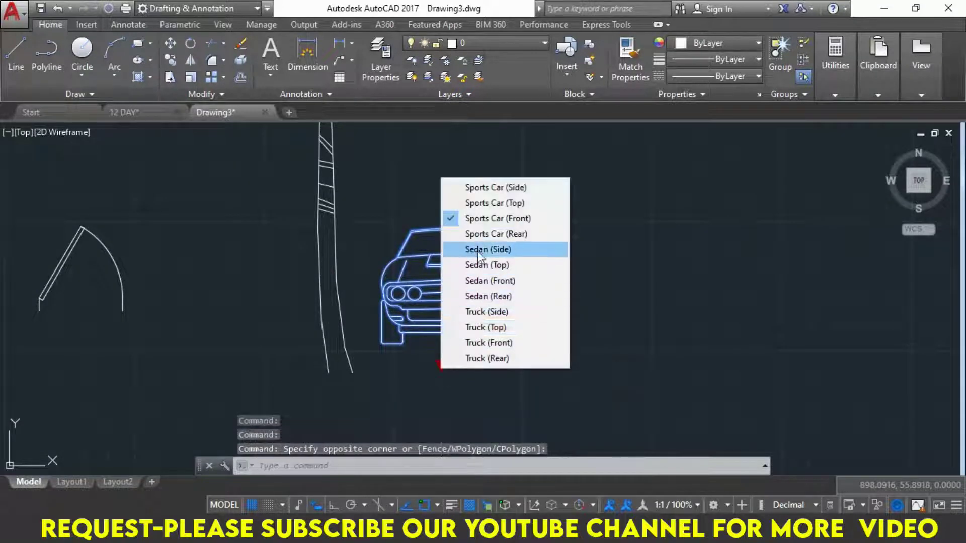
pyautogui.click(483, 234)
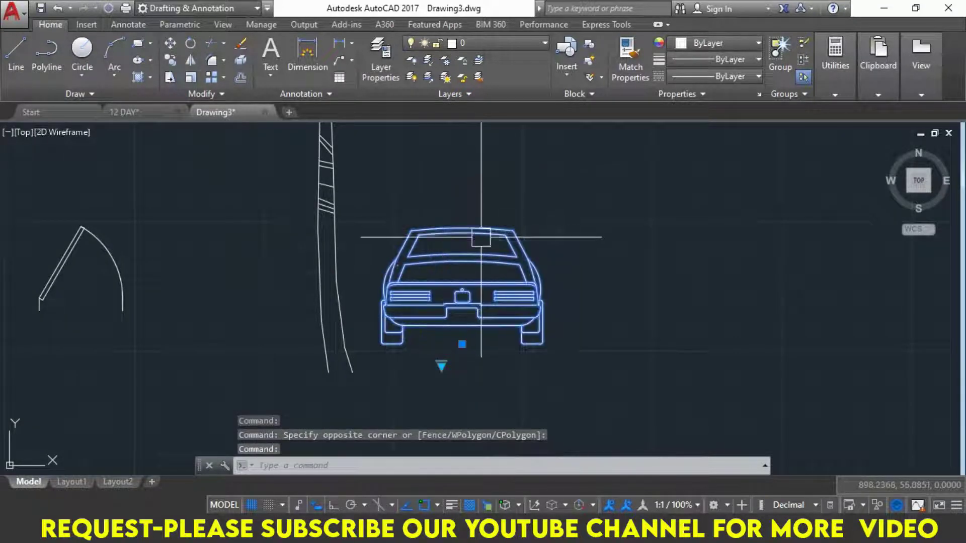
# Switch the car block to Sedan side and top views, ending on Truck front
pyautogui.click(441, 366)
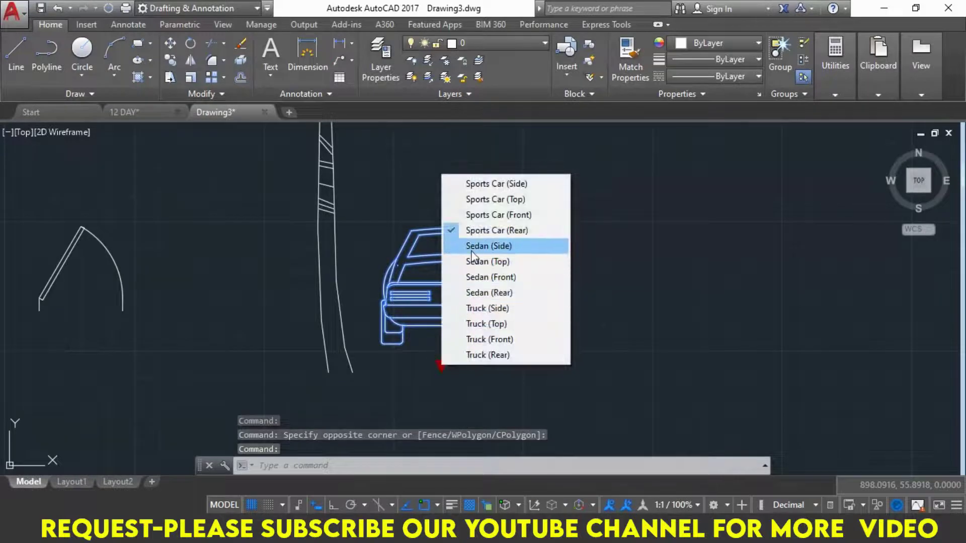
pyautogui.click(473, 246)
pyautogui.click(441, 365)
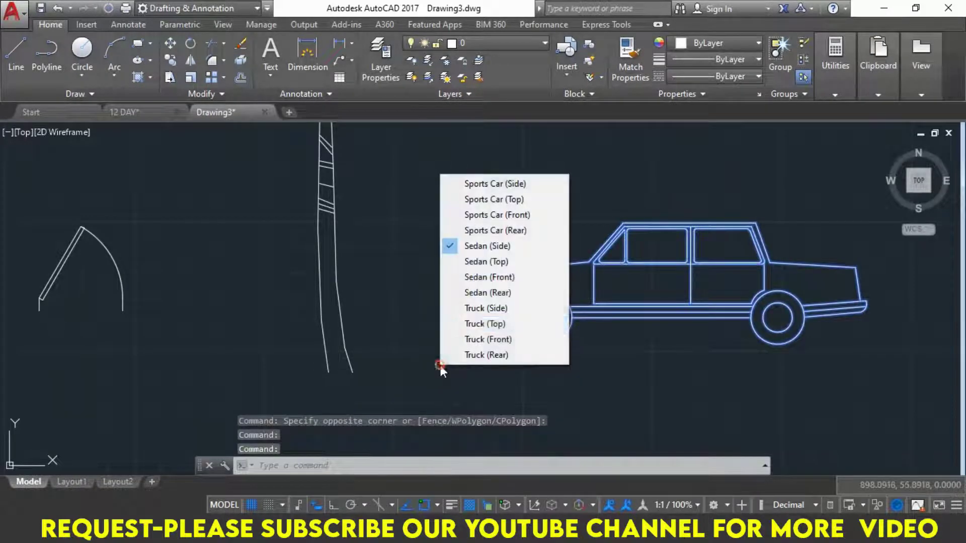
pyautogui.click(463, 261)
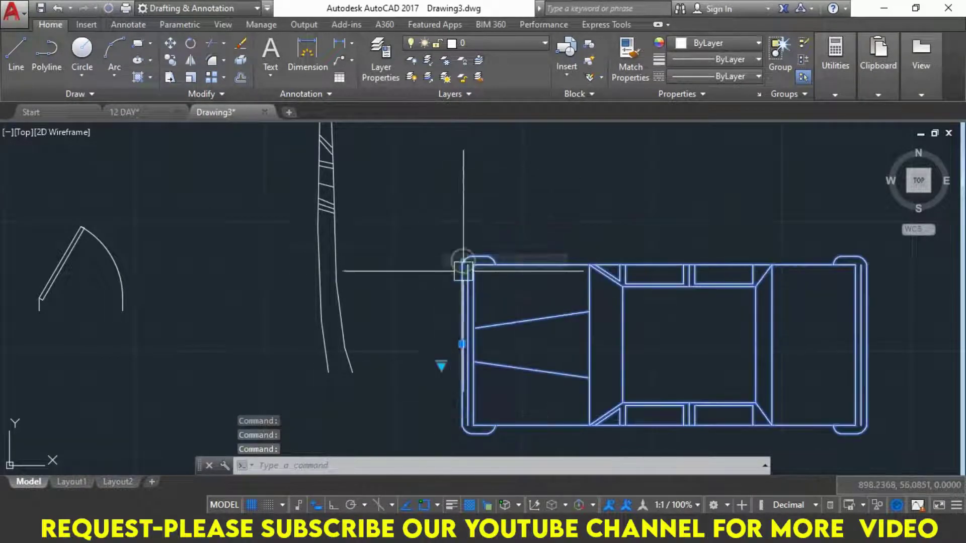
pyautogui.click(439, 365)
pyautogui.click(441, 366)
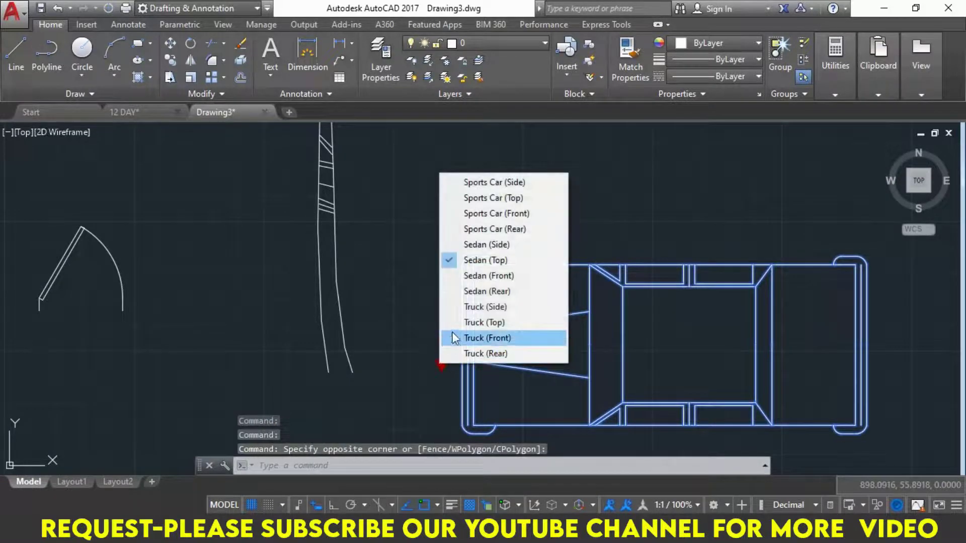
pyautogui.click(456, 296)
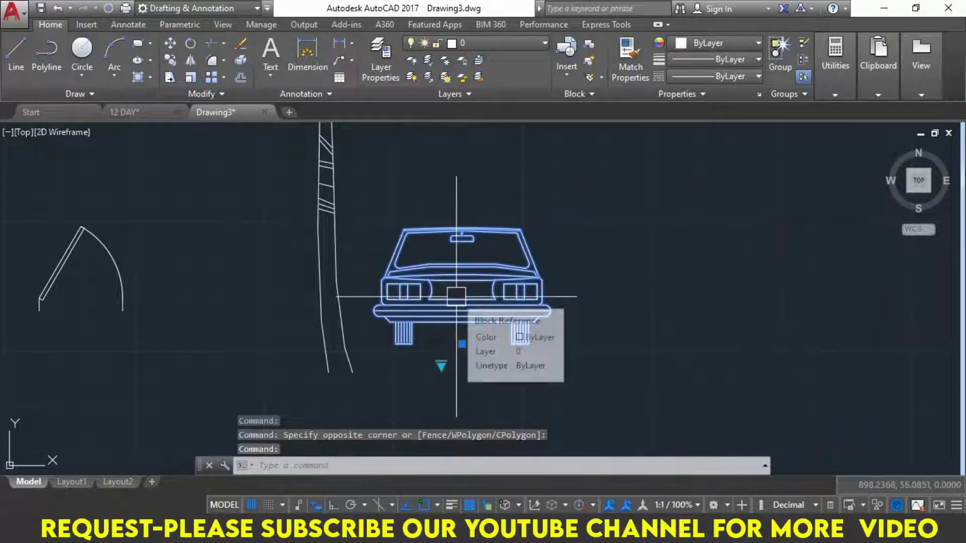
# Highlight the block topics from Create Simple Block to Tool Palettes, then show the Desktop in File Explorer
pyautogui.scroll(-4, 454, 296)
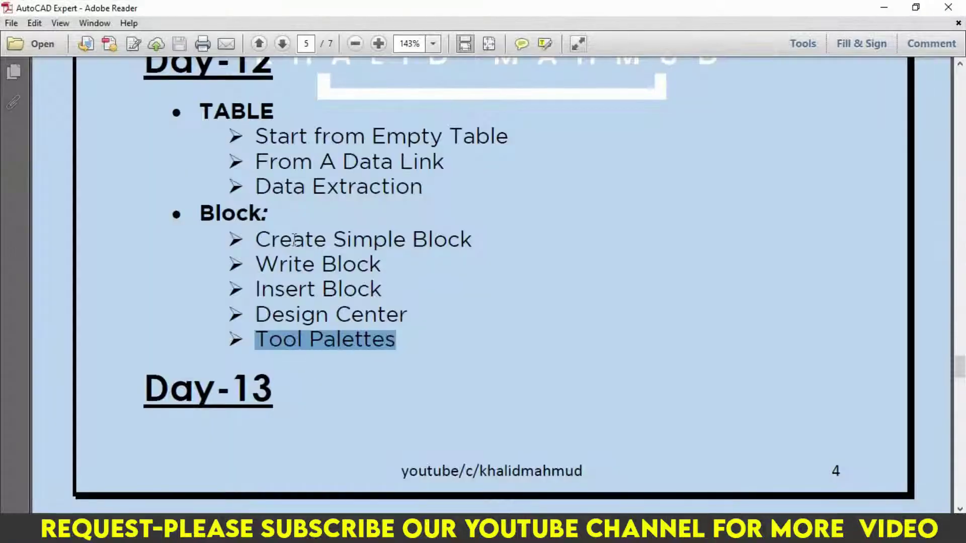
pyautogui.moveTo(276, 239); pyautogui.dragTo(350, 355)
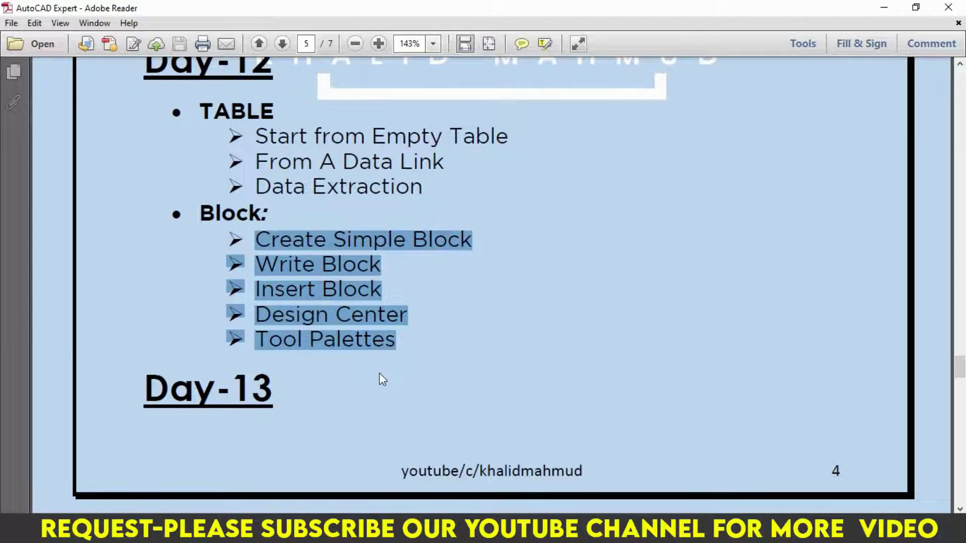
pyautogui.click(362, 528)
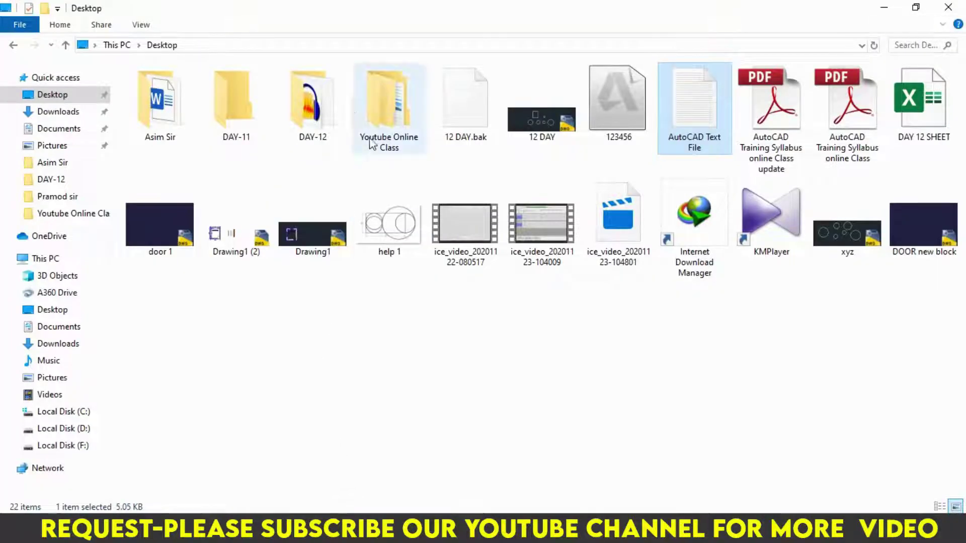
# Open BED.dwg in AutoCAD from the DAY-12 Block folder, shown as large icons
pyautogui.doubleClick(316, 100)
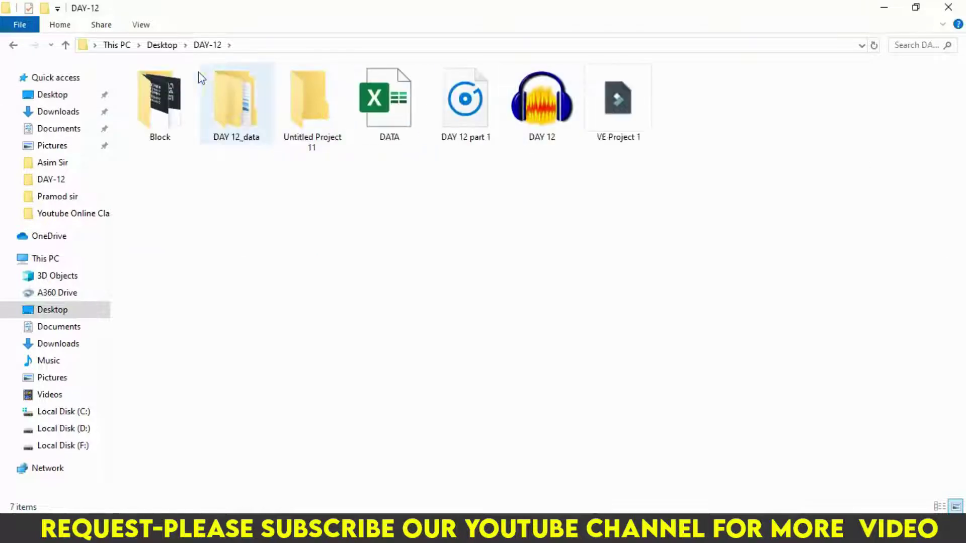
pyautogui.doubleClick(146, 109)
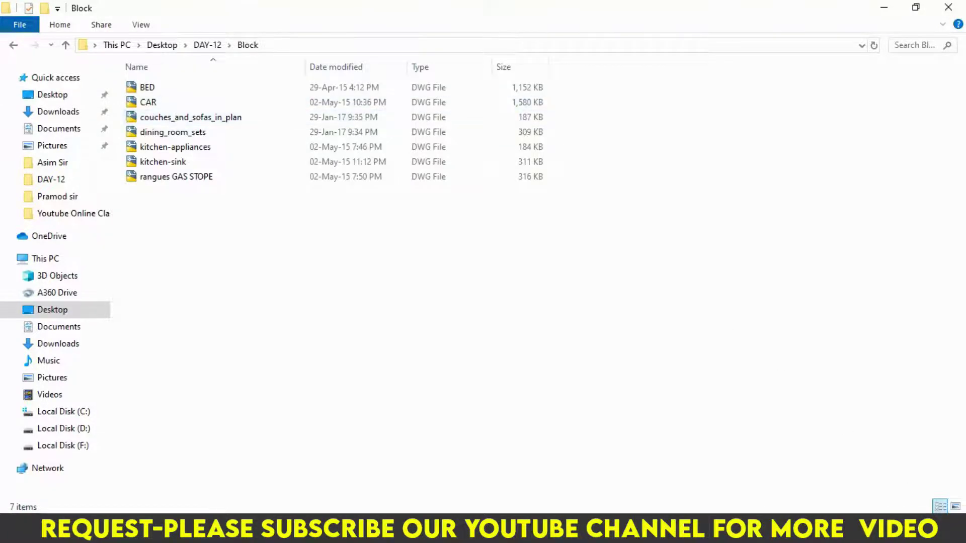
pyautogui.click(956, 507)
pyautogui.click(163, 77)
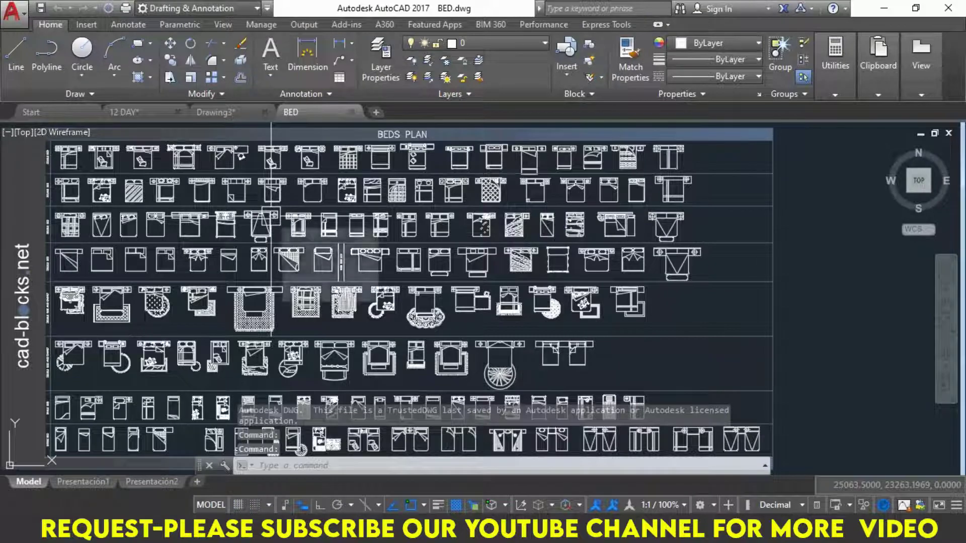
# Pan and zoom around the BEDS PLAN sheet in BED.dwg
pyautogui.moveTo(379, 278); pyautogui.dragTo(444, 276, button='middle')
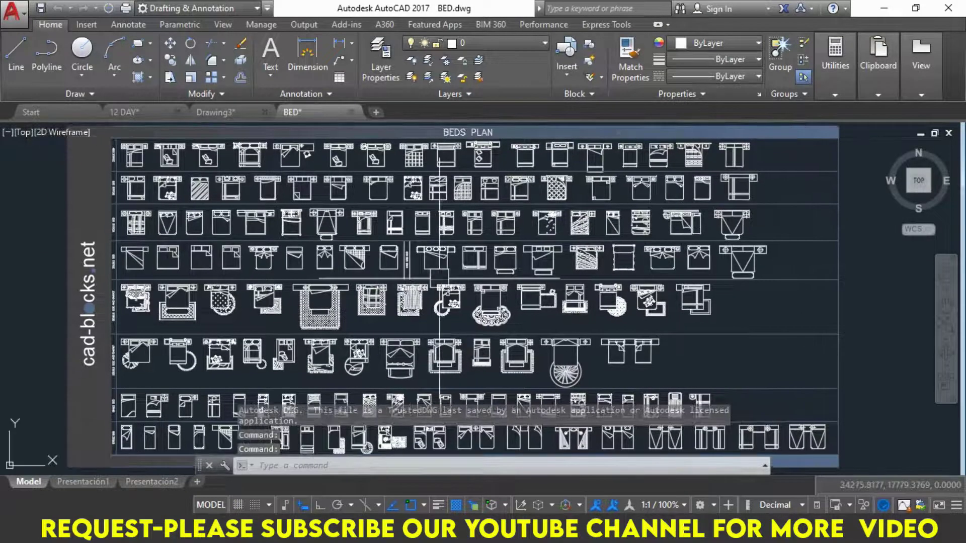
pyautogui.moveTo(198, 204); pyautogui.dragTo(228, 226, button='middle')
pyautogui.scroll(4, 228, 227)
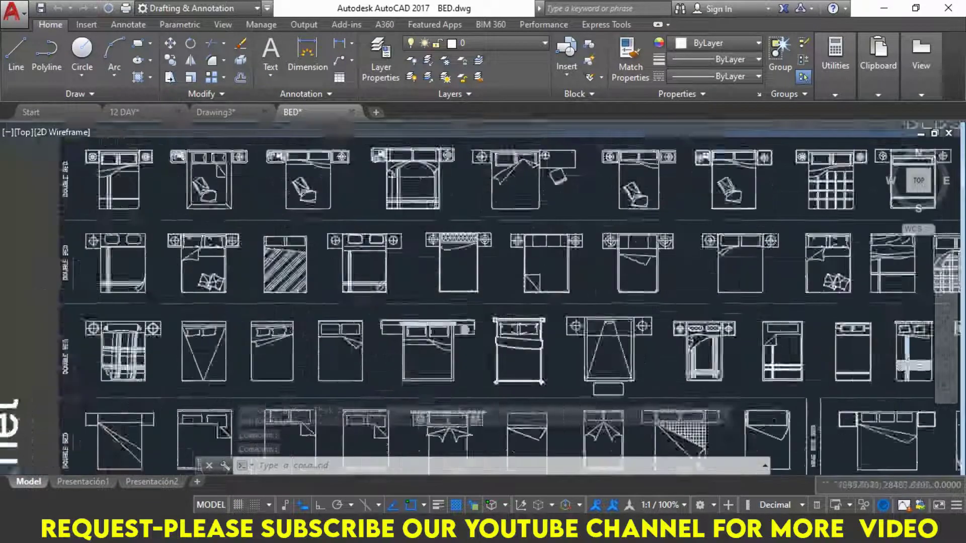
pyautogui.scroll(2, 228, 226)
pyautogui.scroll(-3, 629, 310)
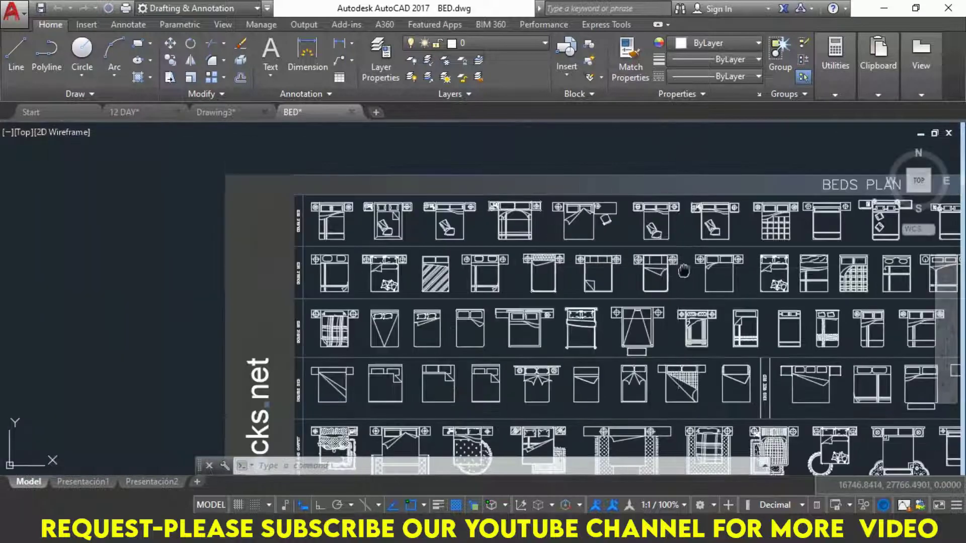
pyautogui.scroll(1, 628, 310)
pyautogui.scroll(-1, 628, 309)
pyautogui.moveTo(629, 310); pyautogui.dragTo(485, 224, button='middle')
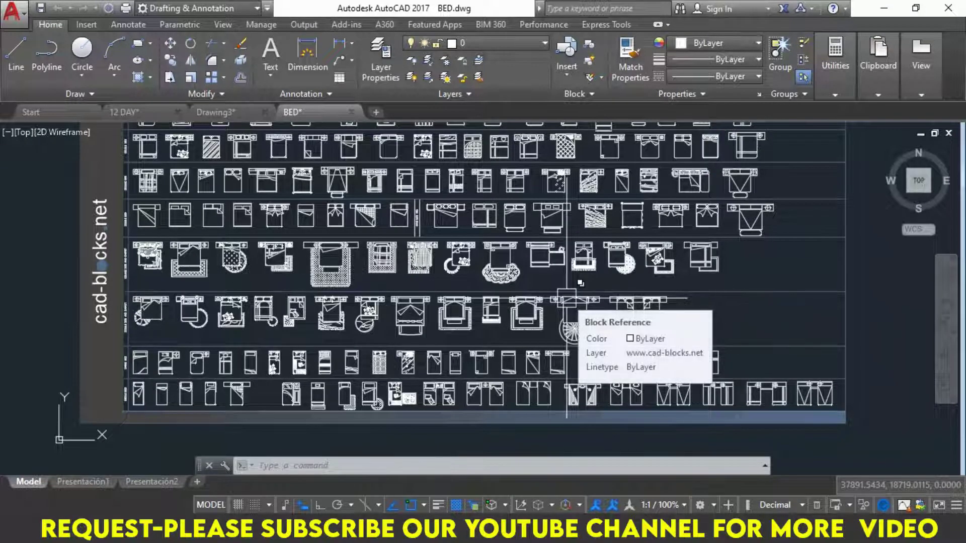
# Open the dining_room_sets block drawing from the Block folder
pyautogui.scroll(-2, 567, 300)
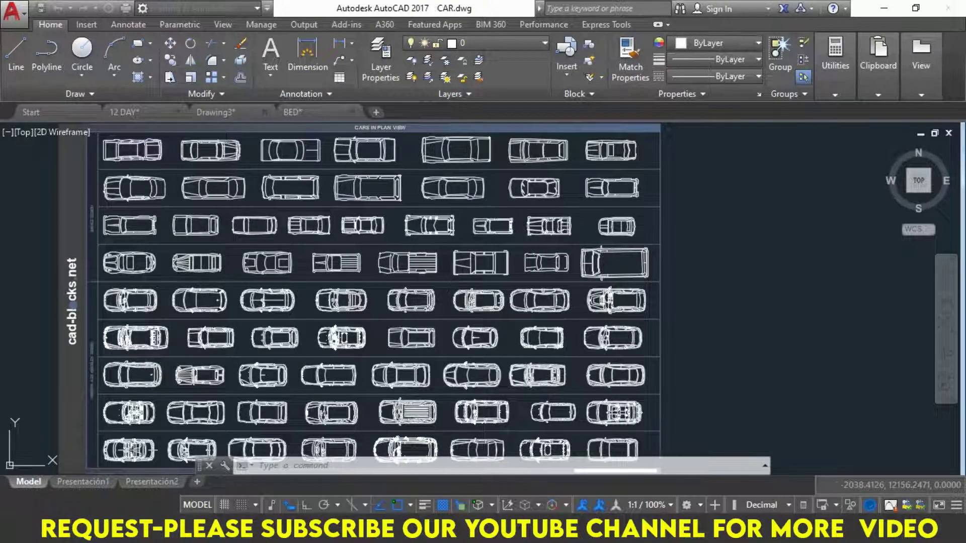
pyautogui.scroll(2, 401, 330)
pyautogui.scroll(2, 401, 311)
pyautogui.scroll(-2, 443, 211)
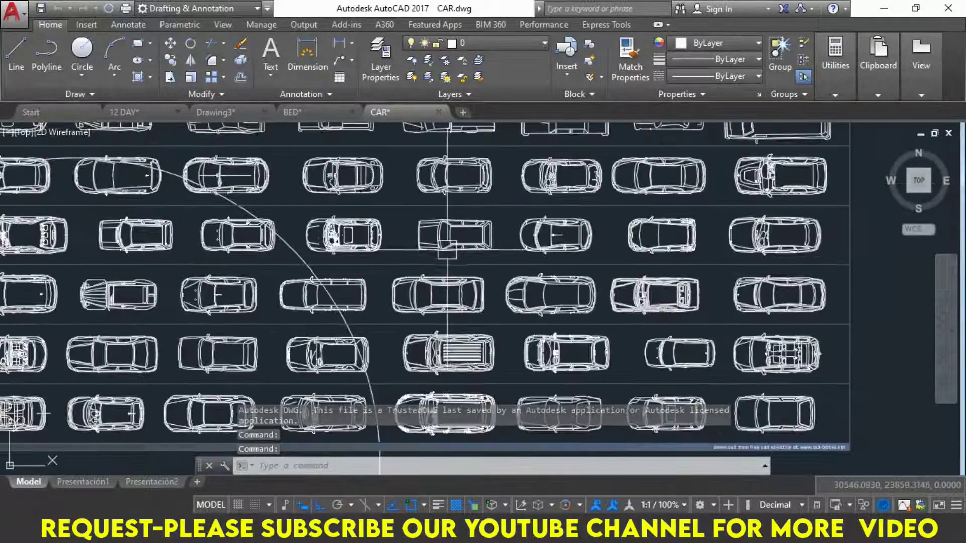
pyautogui.scroll(-5, 446, 250)
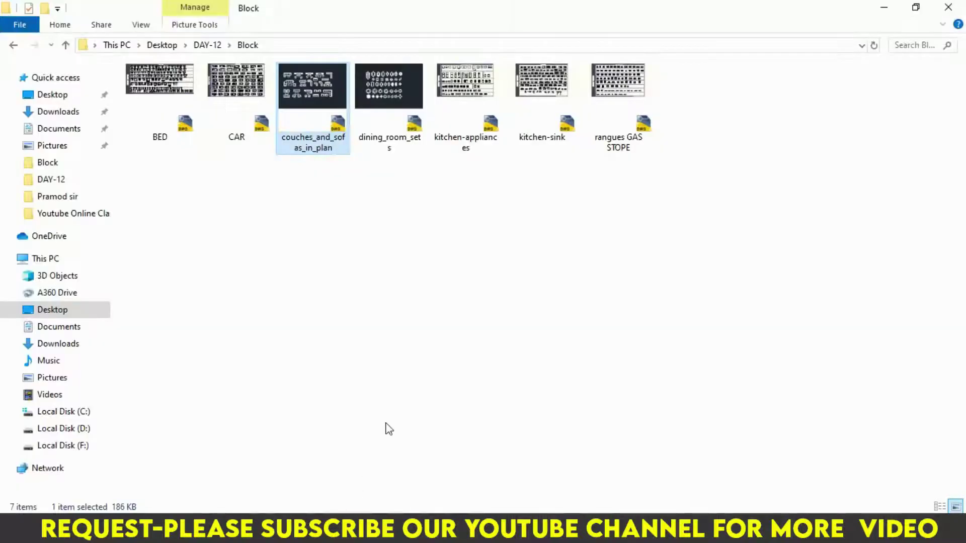
pyautogui.doubleClick(372, 92)
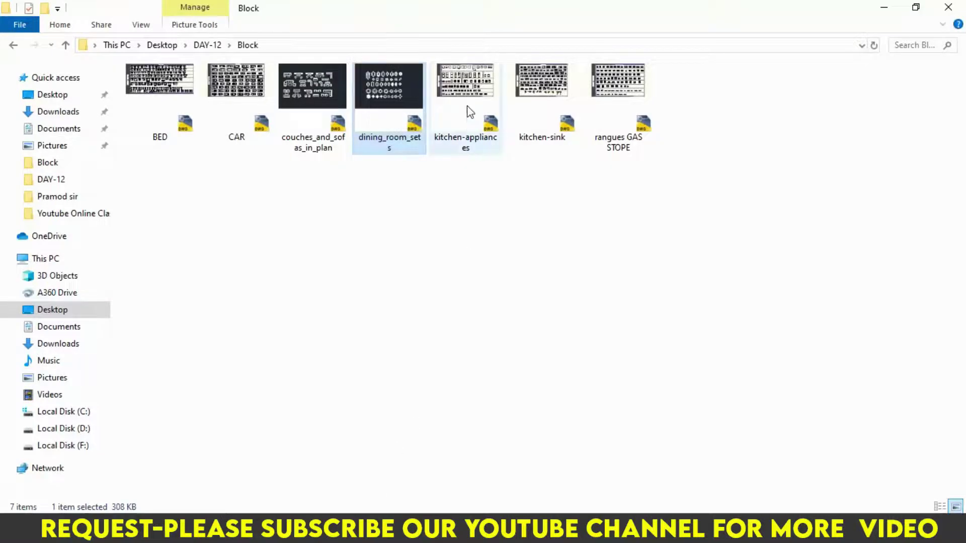
# Open kitchen-appliances, then return to couches_and_sofas_in_plan and pan its blocks right
pyautogui.doubleClick(468, 93)
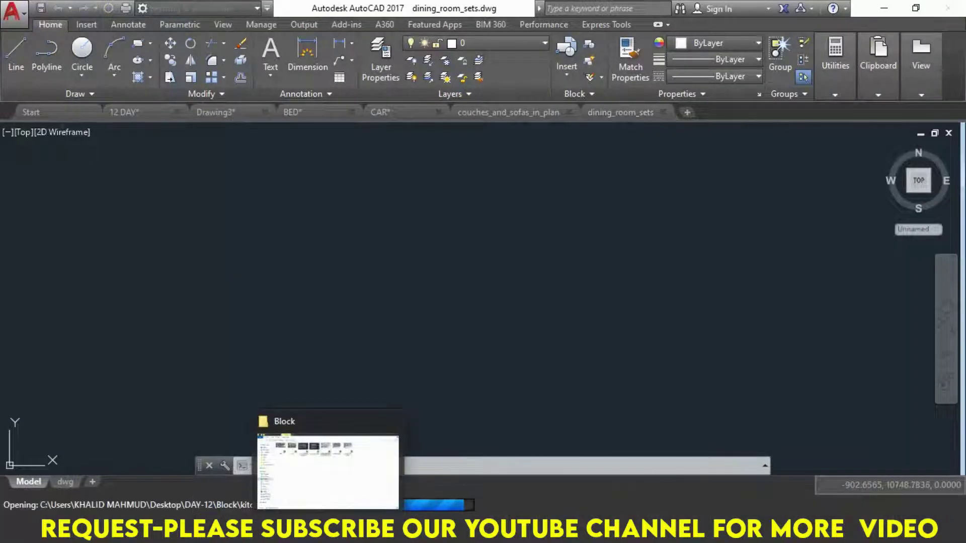
pyautogui.click(508, 113)
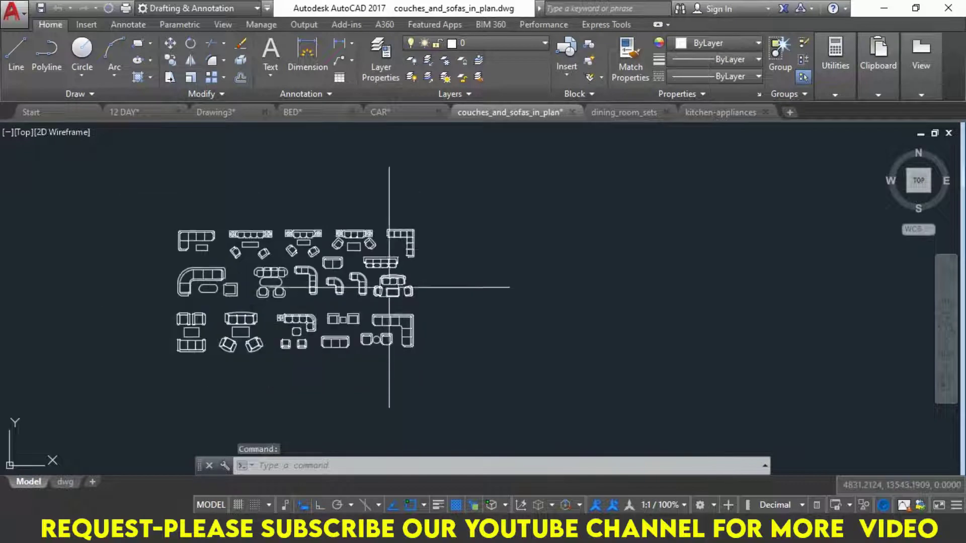
pyautogui.moveTo(353, 283); pyautogui.dragTo(422, 264, button='middle')
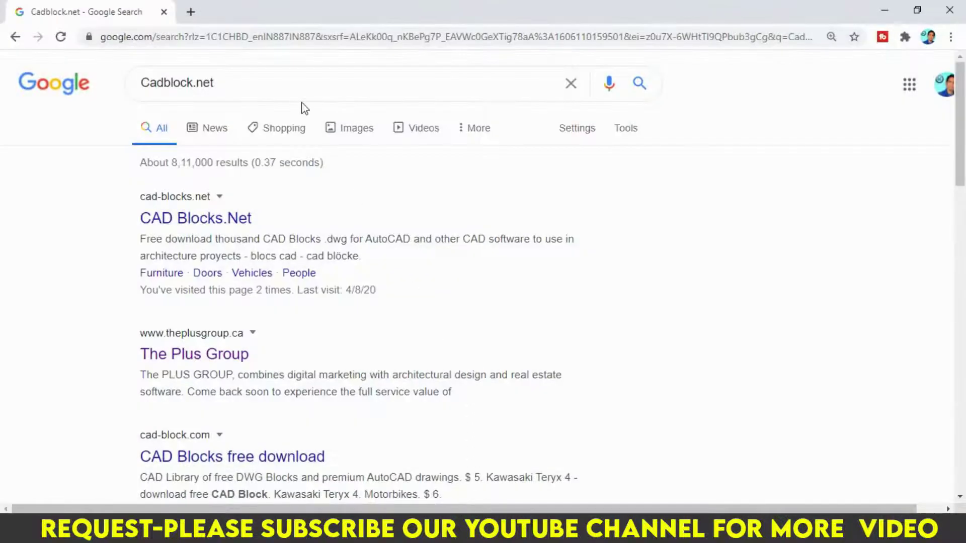
# Rerun the Cadblock.net Google search and open the CAD Blocks.Net result
pyautogui.hotkey('ctrl', 'a')
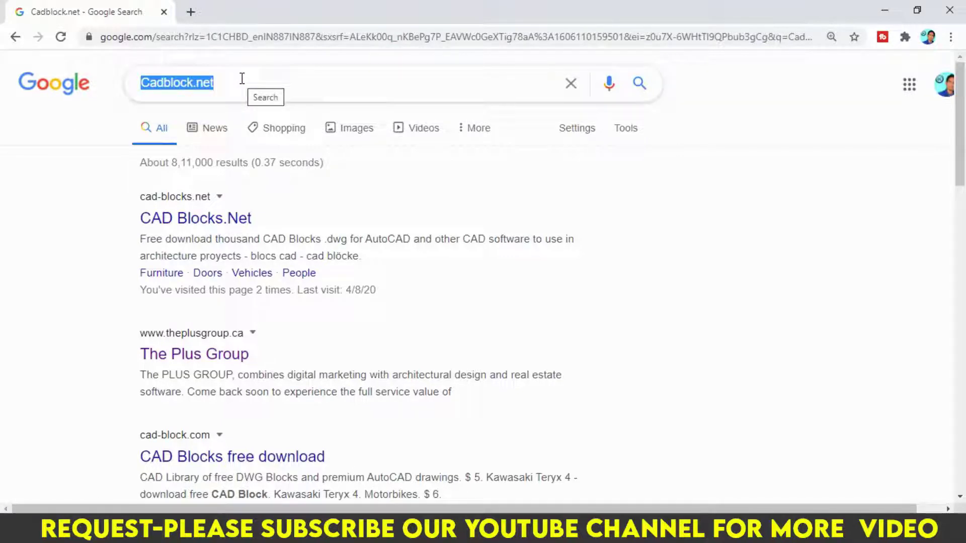
pyautogui.press('Return')
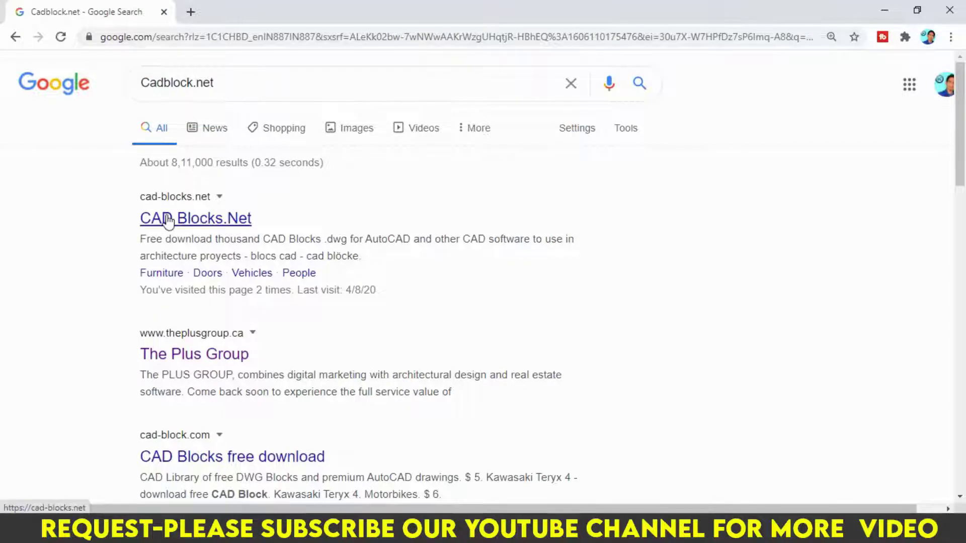
pyautogui.click(190, 225)
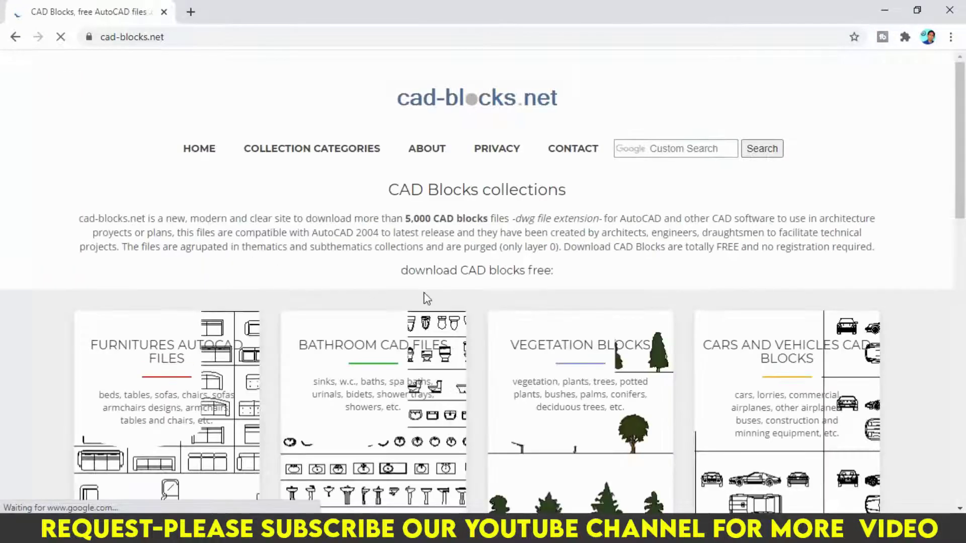
# Browse the cad-blocks.net category cards and open the Gym equipment collection
pyautogui.scroll(-3, 429, 299)
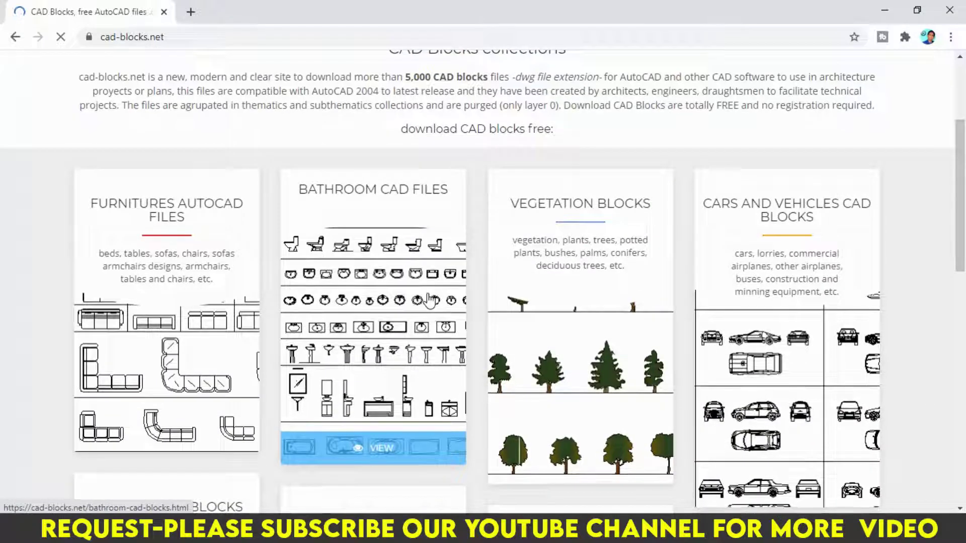
pyautogui.scroll(-1, 428, 301)
pyautogui.scroll(-3, 429, 301)
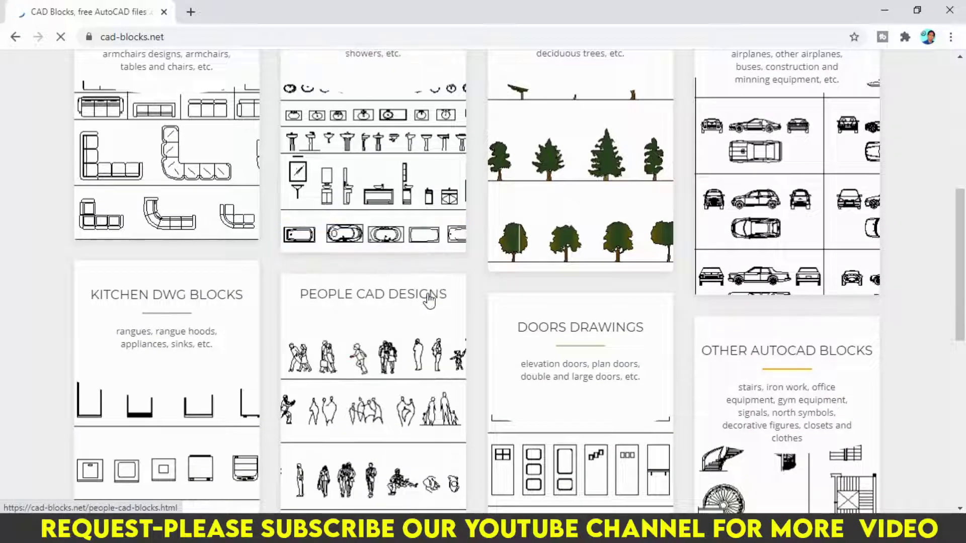
pyautogui.scroll(-2, 428, 301)
pyautogui.scroll(-5, 429, 300)
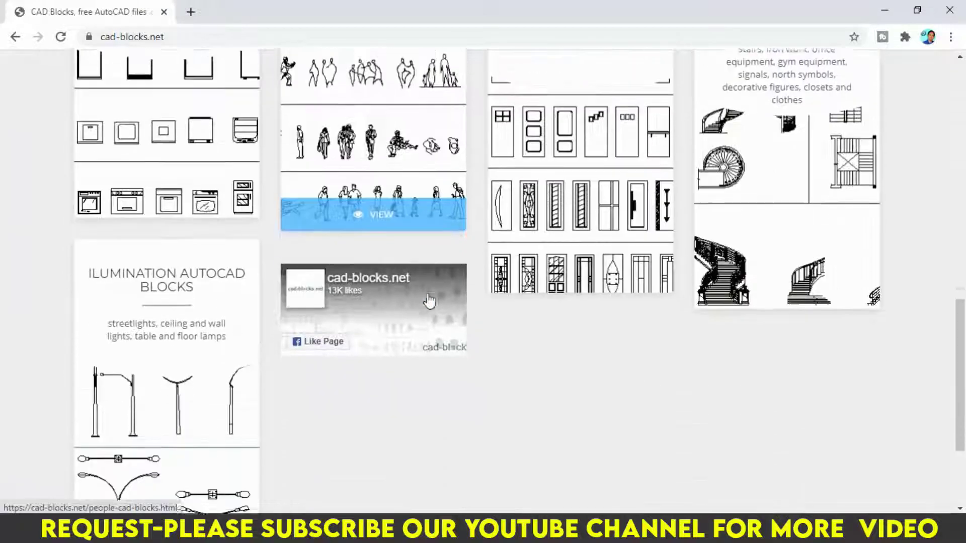
pyautogui.scroll(-3, 429, 300)
pyautogui.scroll(5, 428, 300)
pyautogui.scroll(7, 429, 300)
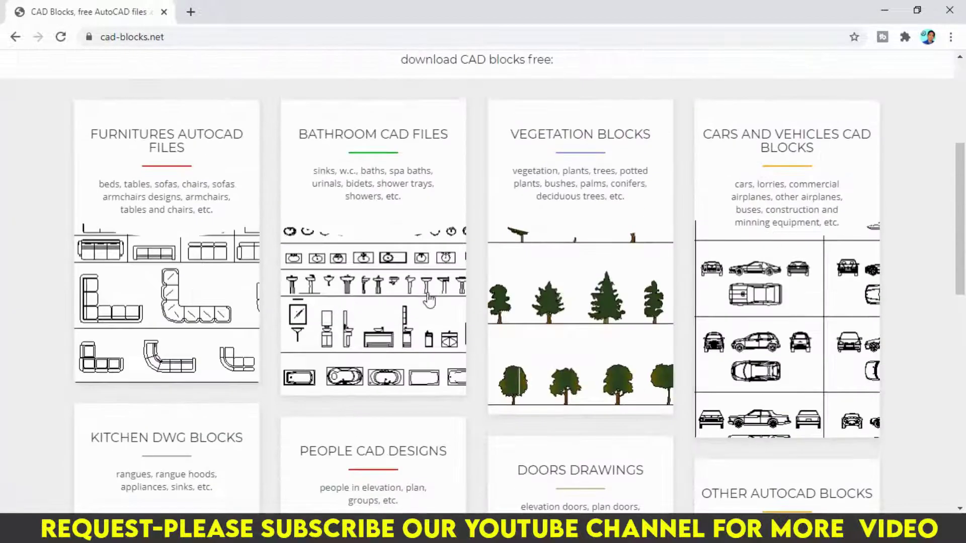
pyautogui.scroll(-2, 673, 322)
pyautogui.scroll(-2, 664, 334)
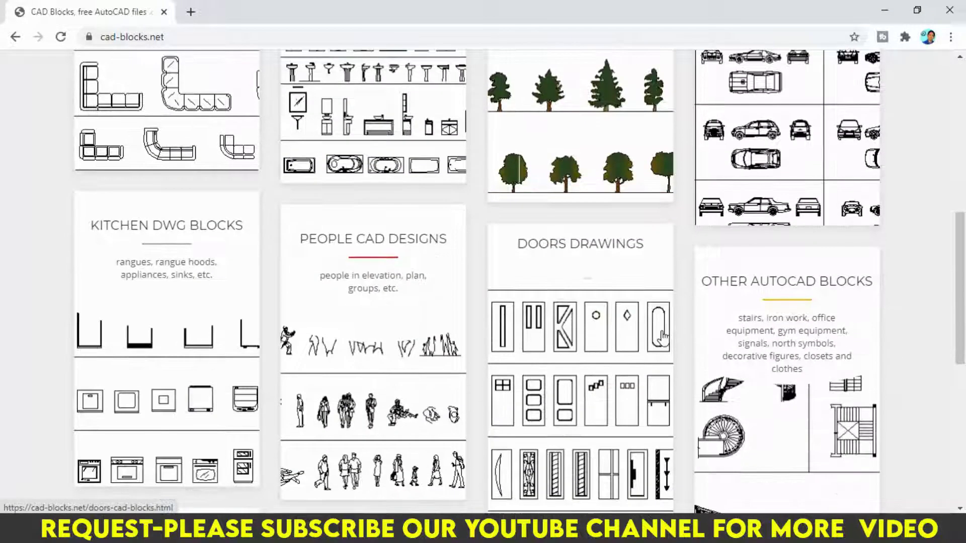
pyautogui.scroll(-4, 664, 337)
pyautogui.scroll(-2, 660, 334)
pyautogui.scroll(15, 653, 334)
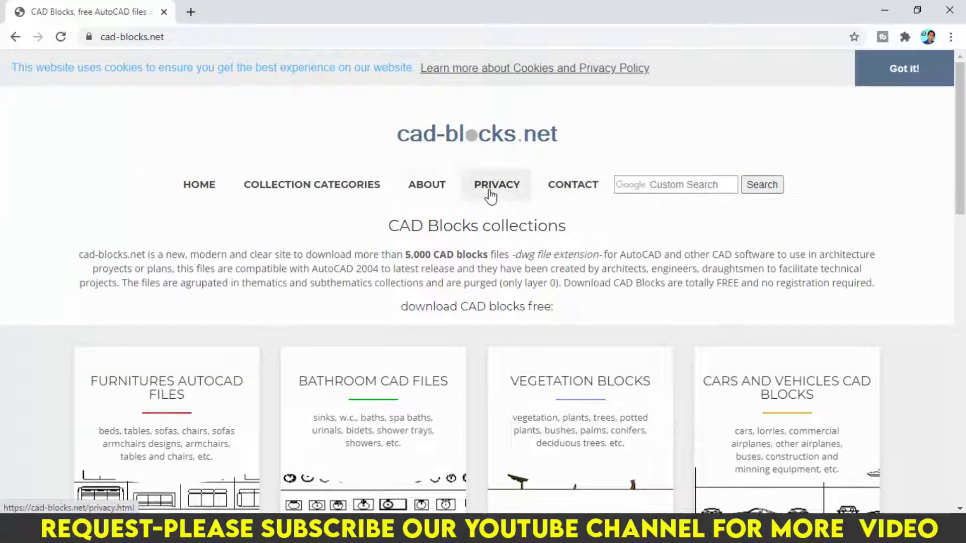
pyautogui.moveTo(312, 185)
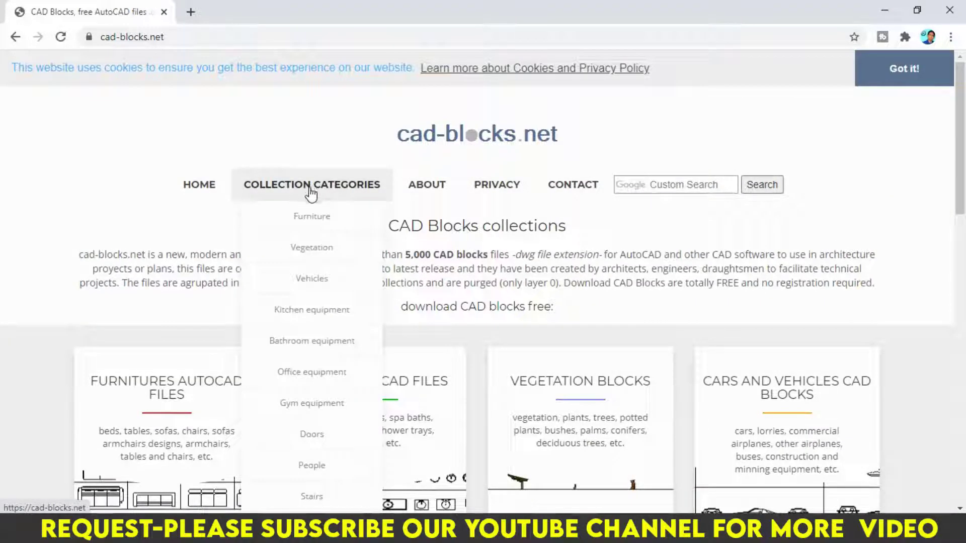
pyautogui.scroll(-4, 318, 329)
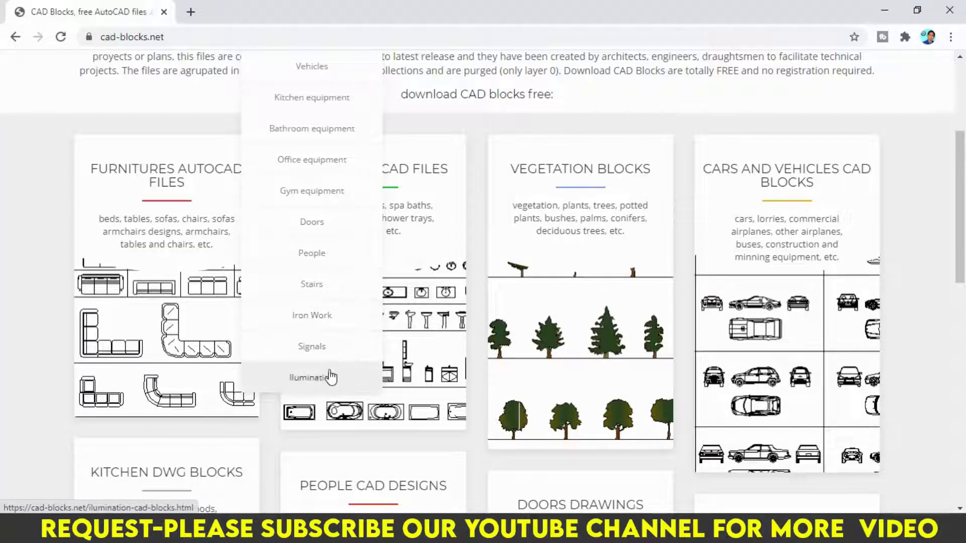
pyautogui.scroll(3, 327, 372)
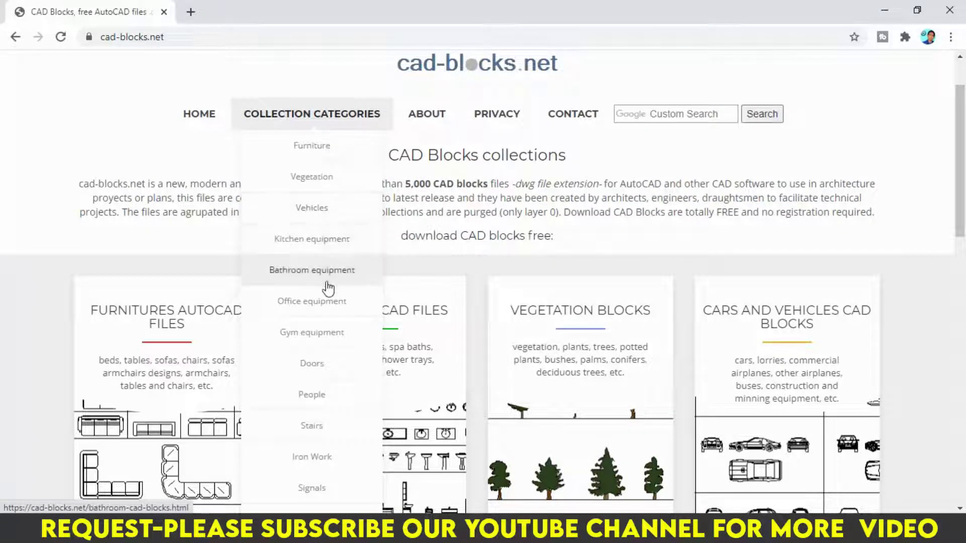
pyautogui.click(326, 333)
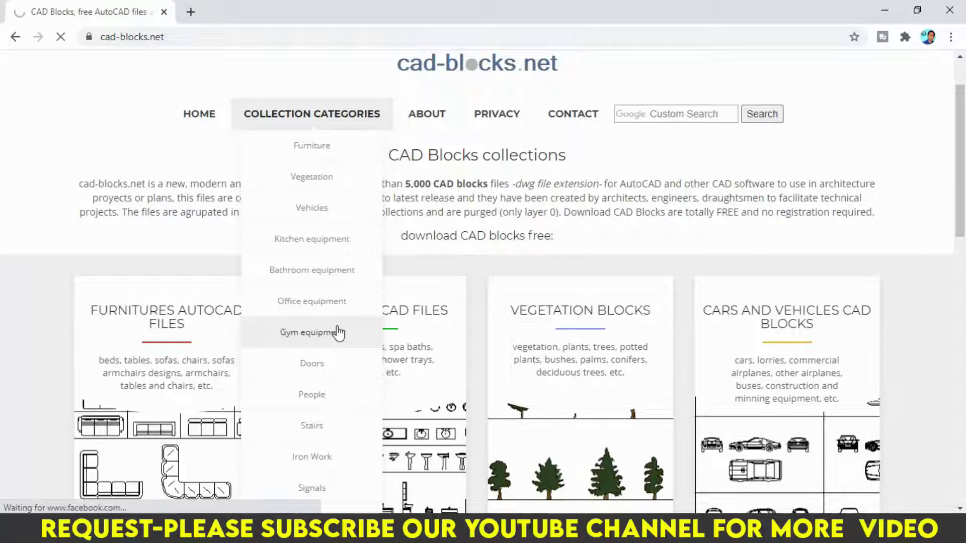
# Scroll the 110 gym blocks to the download link, then pan couches_and_sofas_in_plan in AutoCAD
pyautogui.scroll(-1, 438, 248)
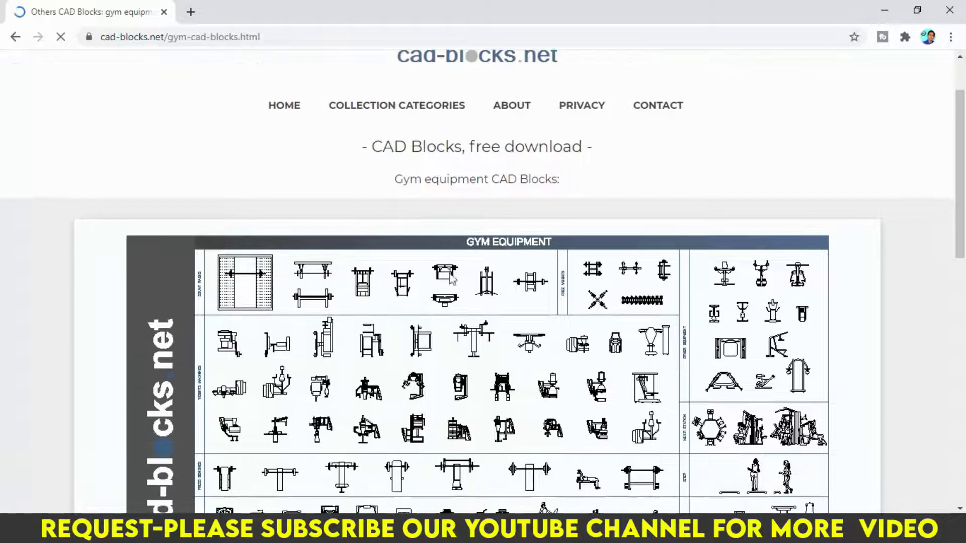
pyautogui.scroll(-2, 452, 279)
pyautogui.scroll(-2, 473, 372)
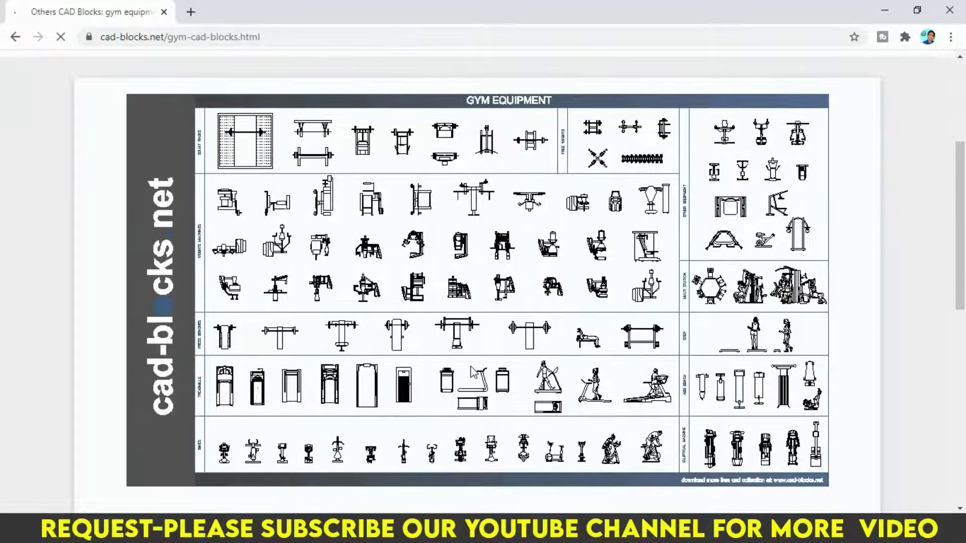
pyautogui.scroll(-3, 472, 371)
pyautogui.scroll(-2, 472, 370)
pyautogui.scroll(-1, 432, 357)
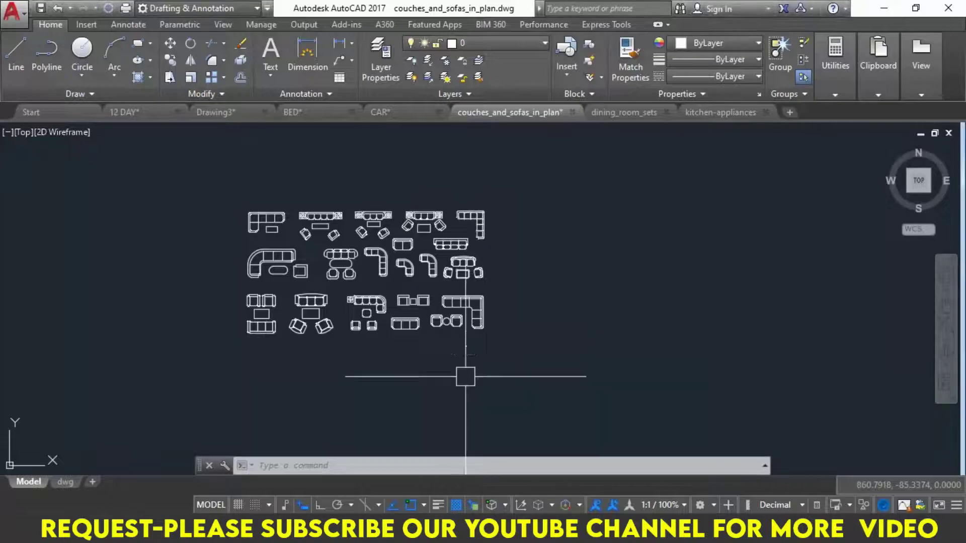
pyautogui.scroll(2, 464, 377)
pyautogui.moveTo(464, 377)
pyautogui.mouseDown(button='middle')
pyautogui.moveTo(364, 287)
pyautogui.moveTo(466, 292)
pyautogui.mouseUp(button='middle')
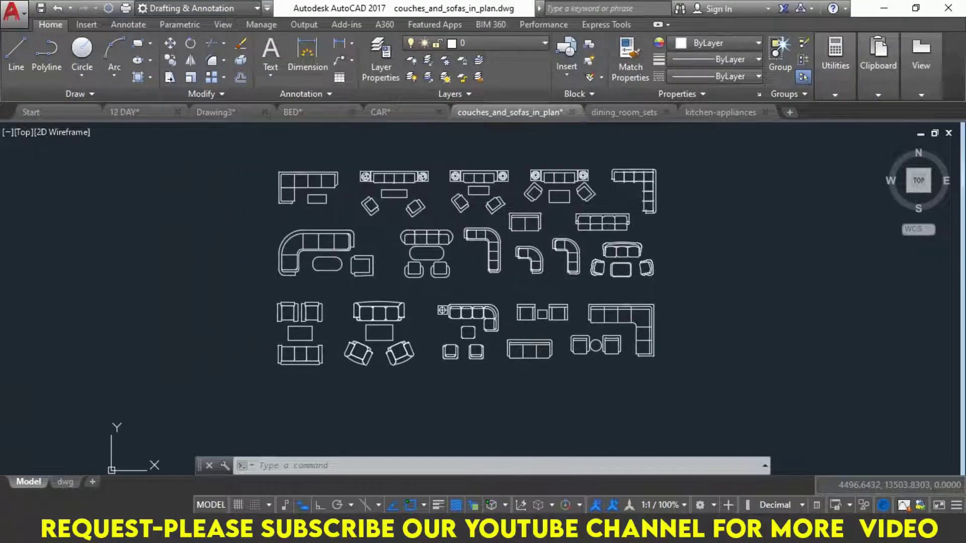